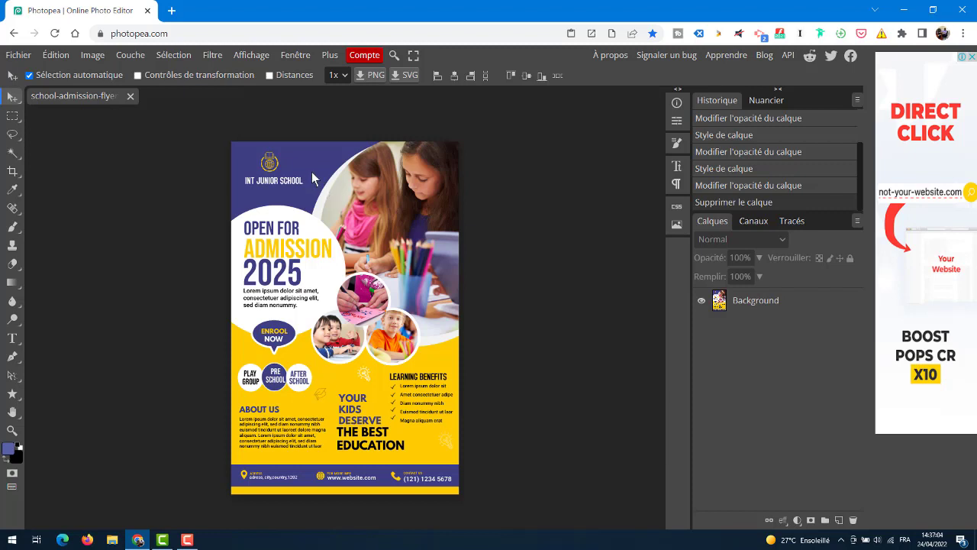
- Check the pixel width, height and DPI of the school admission flyer
click(93, 56)
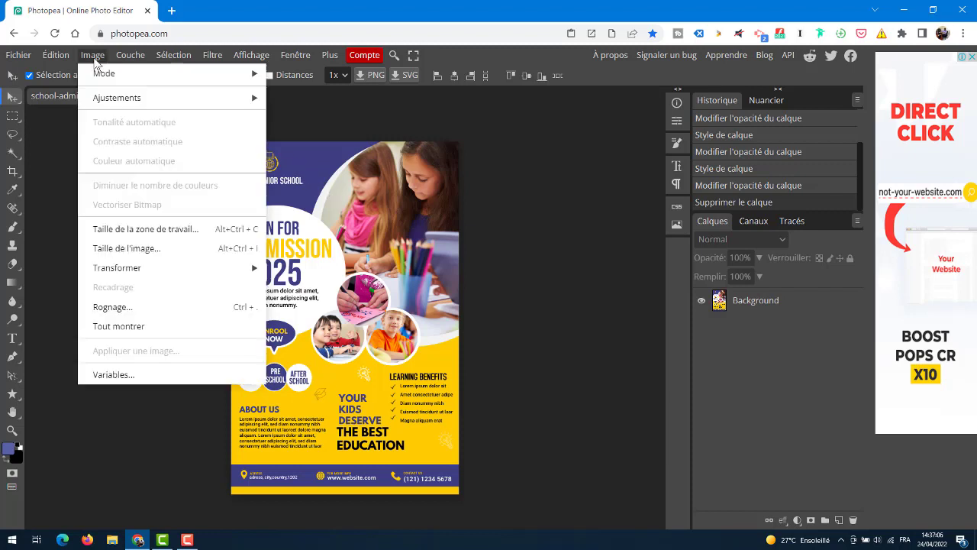
click(144, 250)
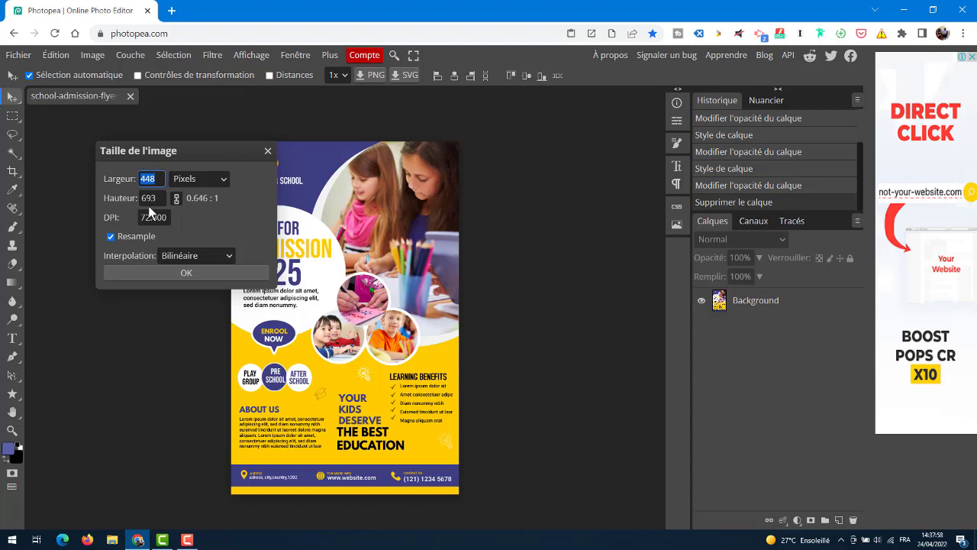
click(181, 273)
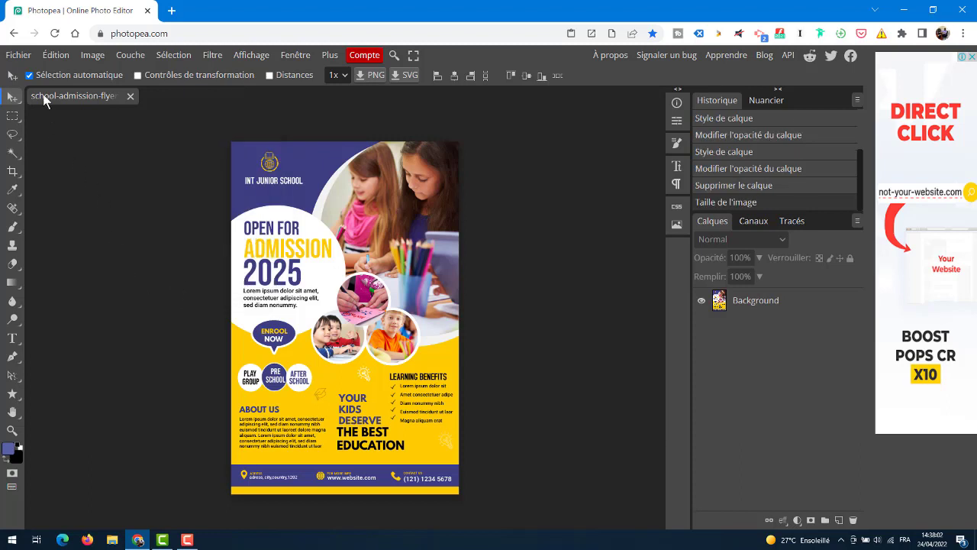
- Create a new project 448 pixels wide and 693 pixels high, at 72 DPI with a white background
click(20, 57)
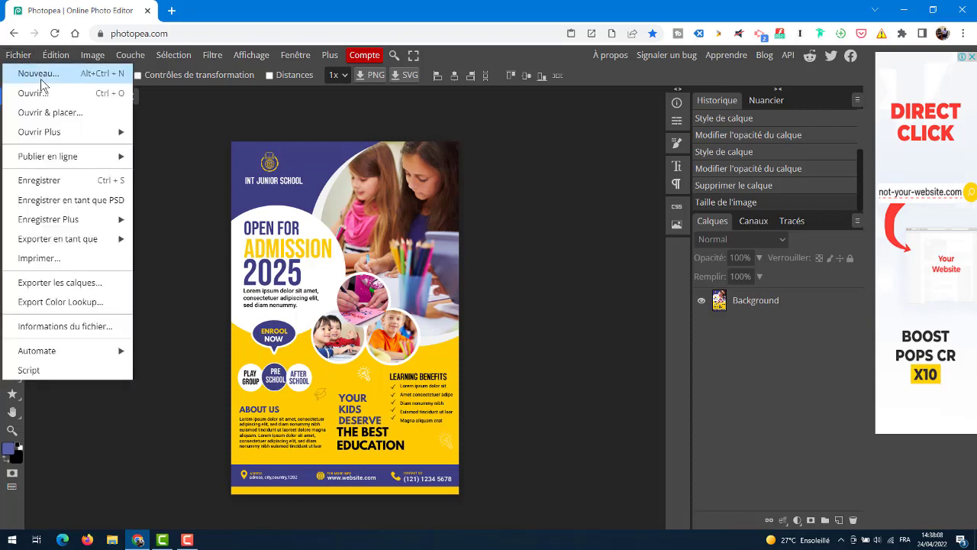
click(42, 77)
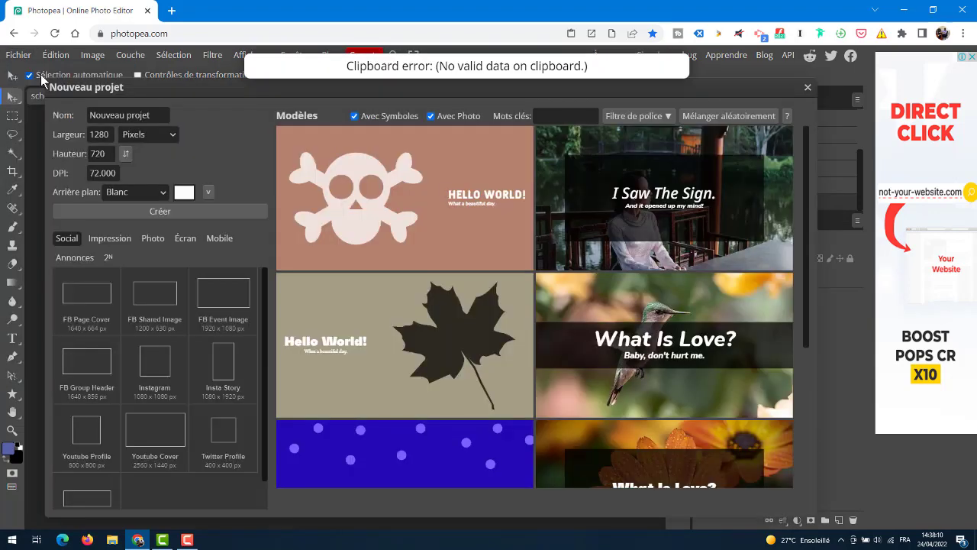
click(107, 135)
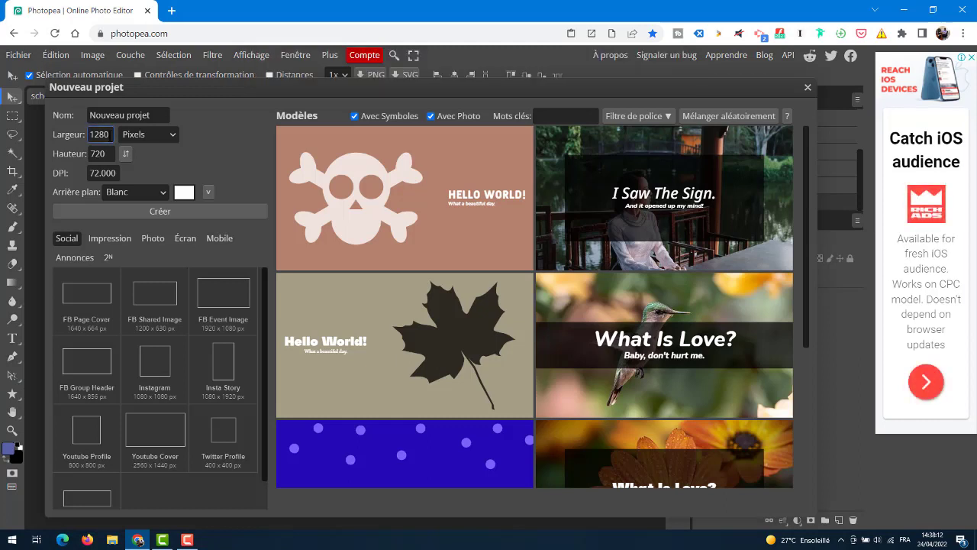
drag(109, 135, 81, 138)
text(448)
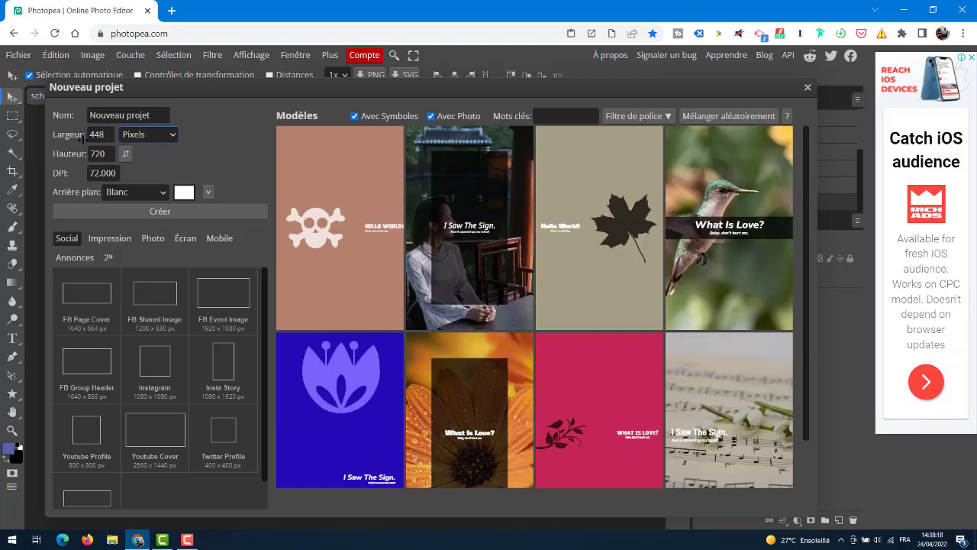
key(Tab)
text(693)
key(Tab)
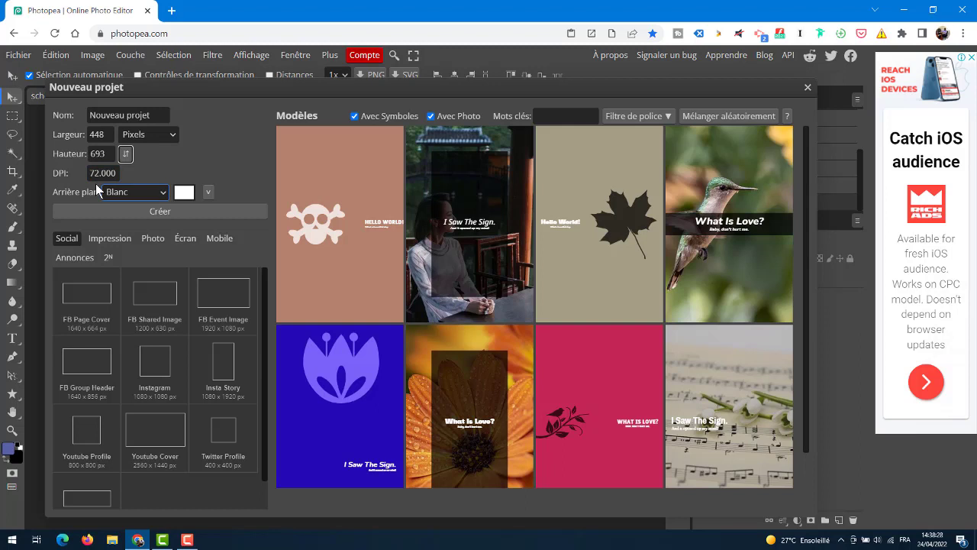
click(161, 213)
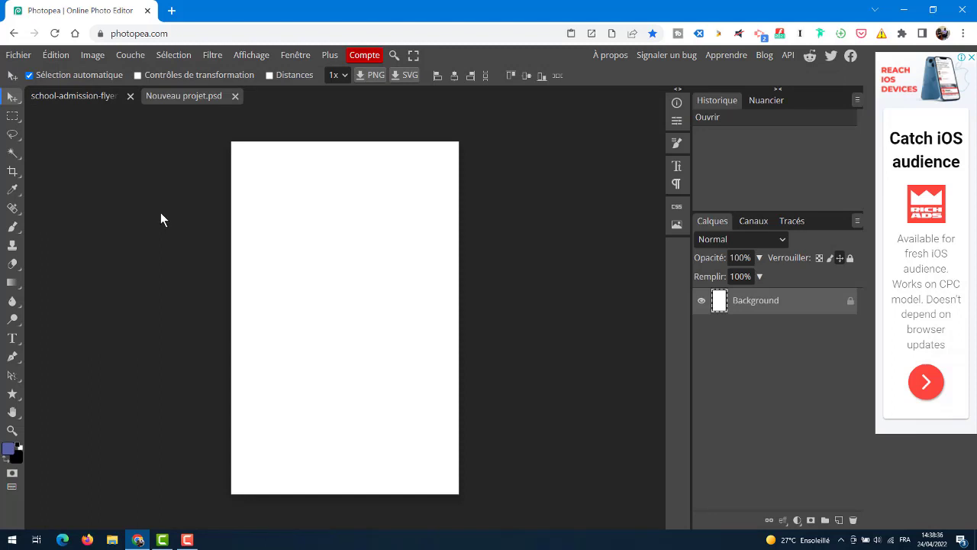
- Compare the school admission flyer with the blank new project by viewing the two documents alternately
click(76, 100)
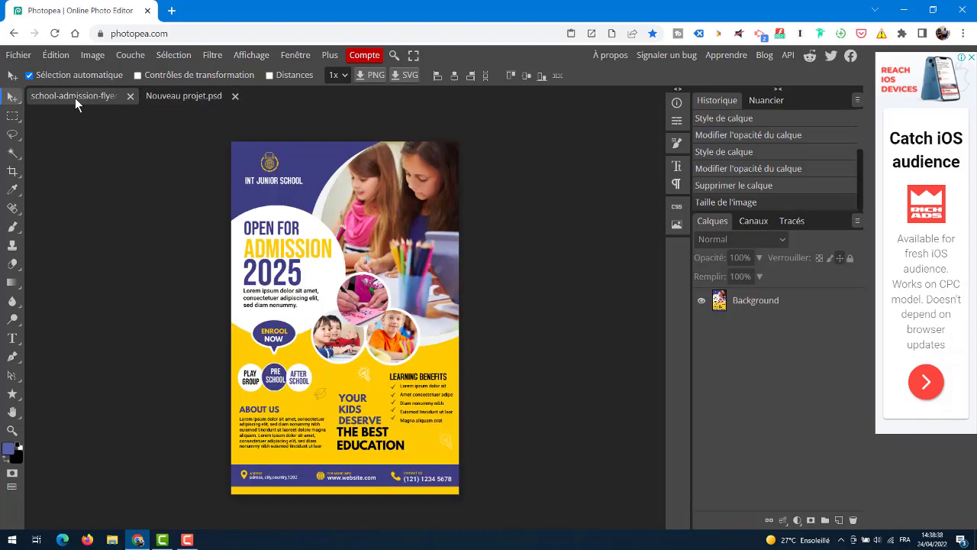
click(188, 99)
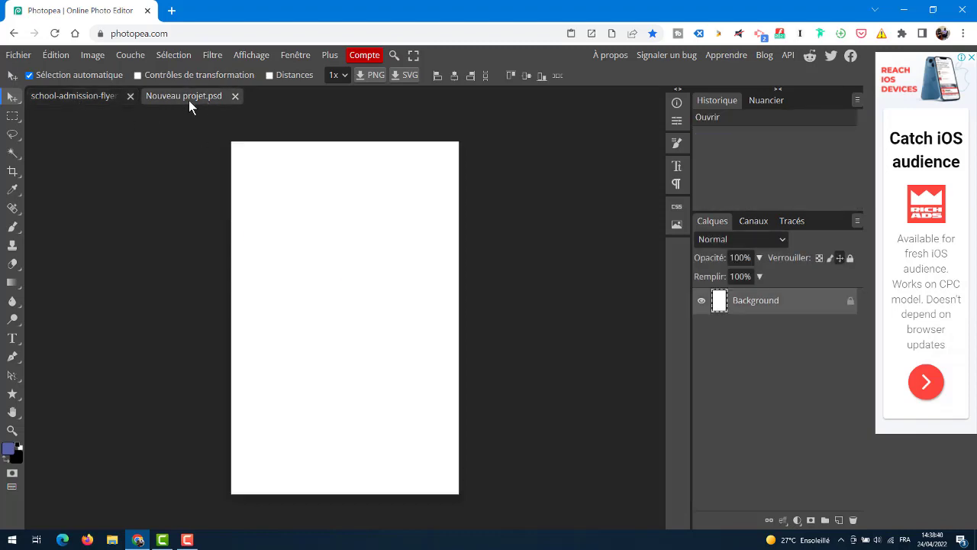
click(64, 95)
click(173, 96)
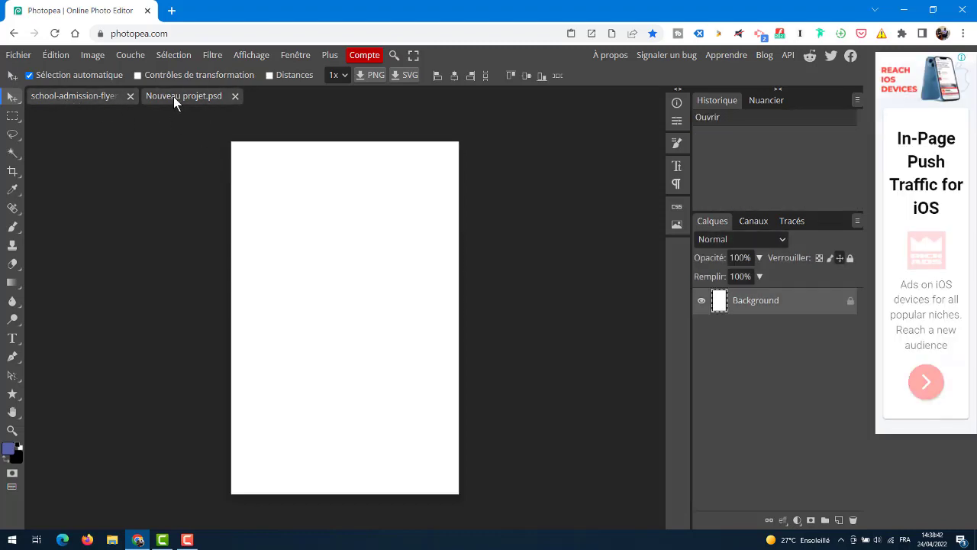
click(87, 95)
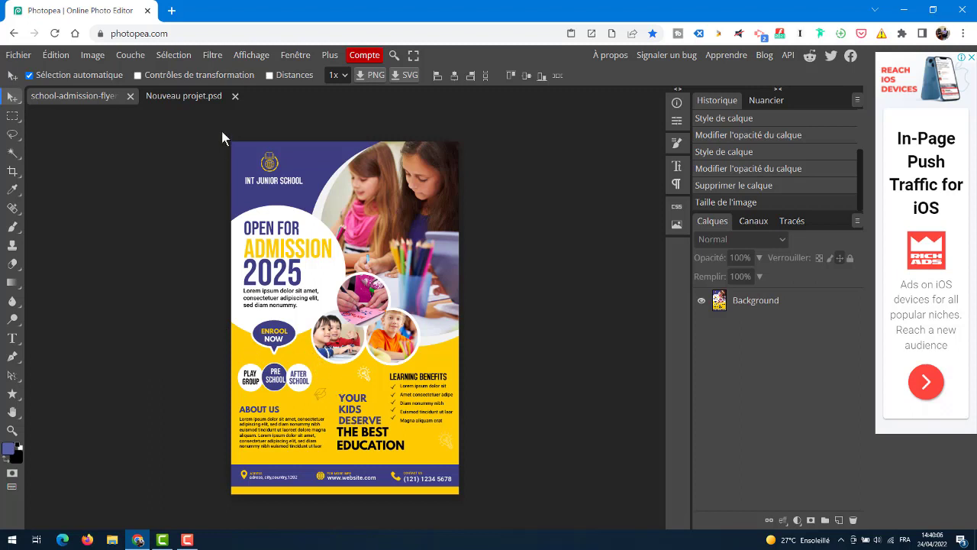
- Add a solid colour fill layer in golden yellow, hex f2c70c, to the blank new project
click(192, 99)
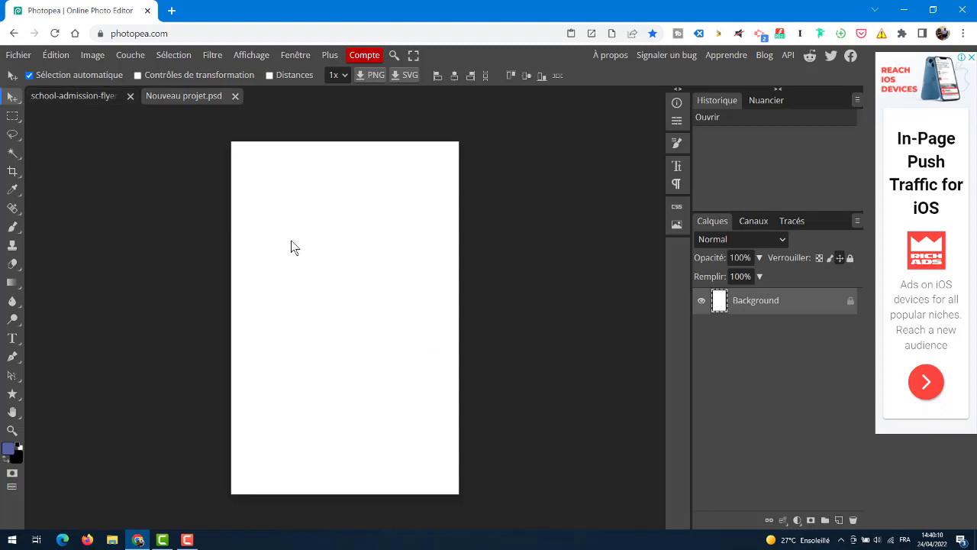
click(132, 58)
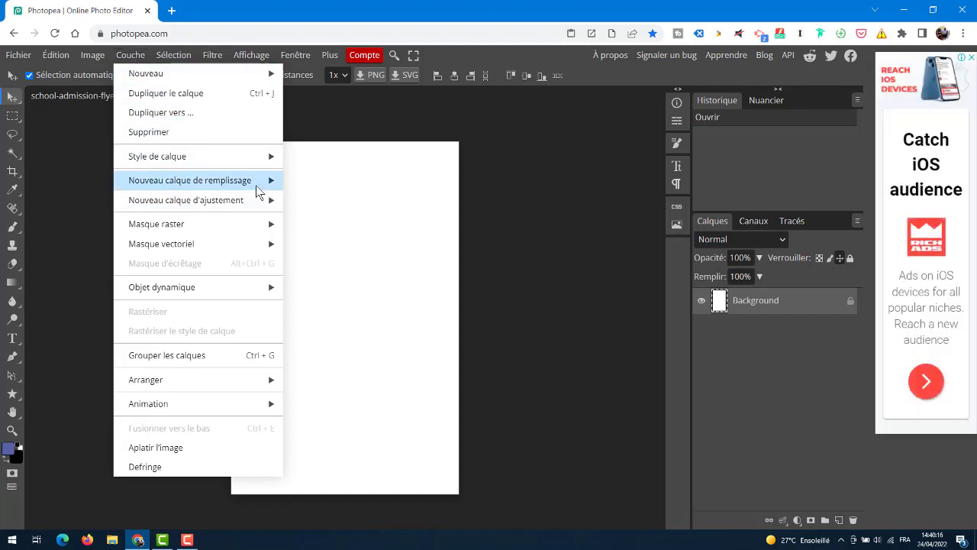
mouse_move(257, 186)
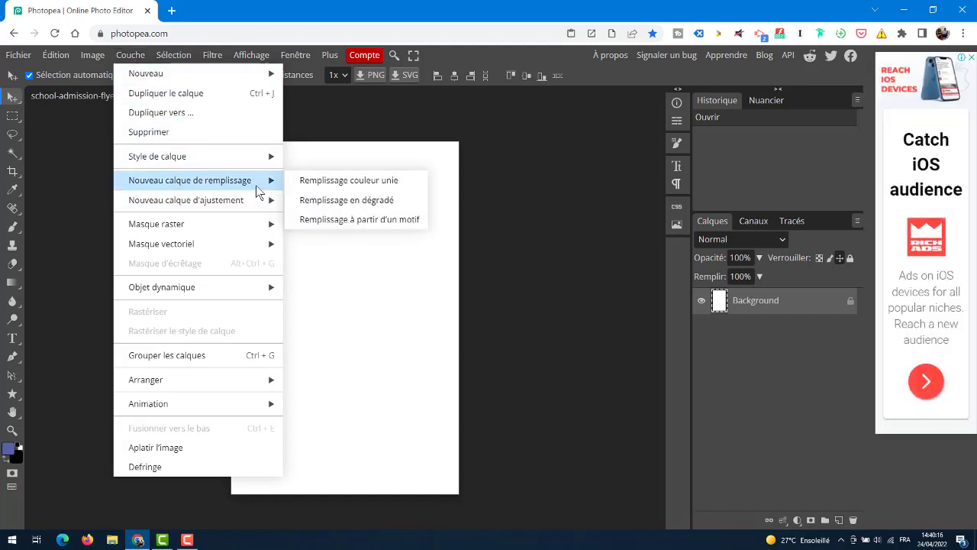
click(374, 183)
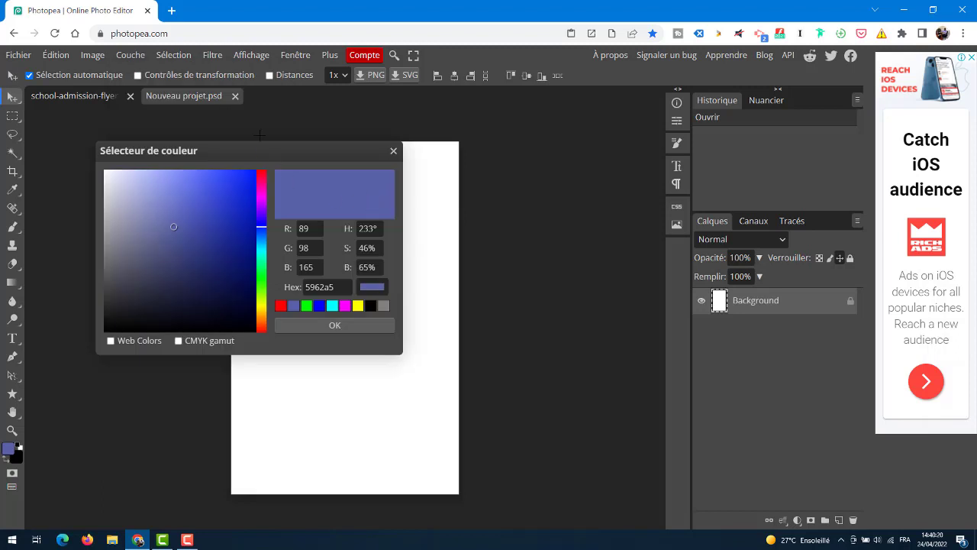
drag(286, 156, 626, 181)
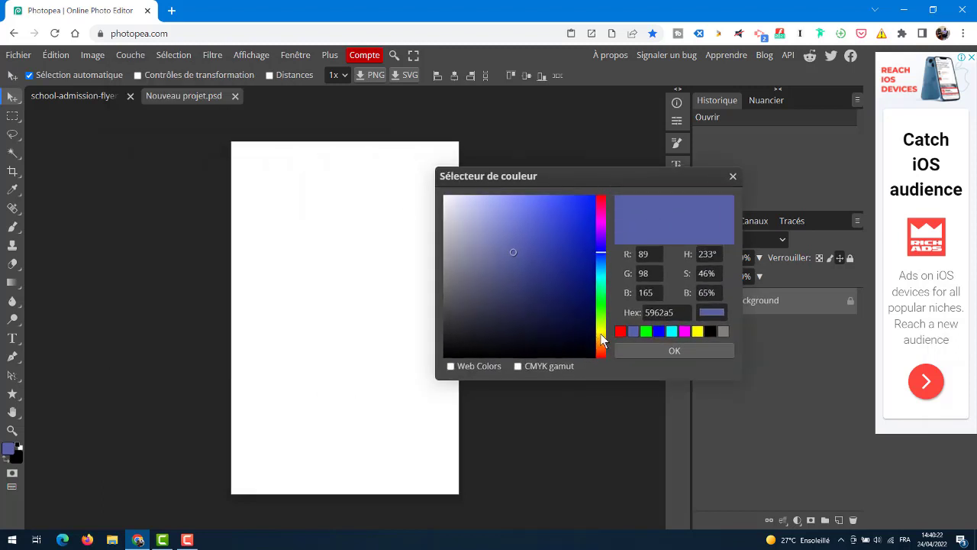
drag(601, 345, 590, 329)
drag(581, 234, 588, 208)
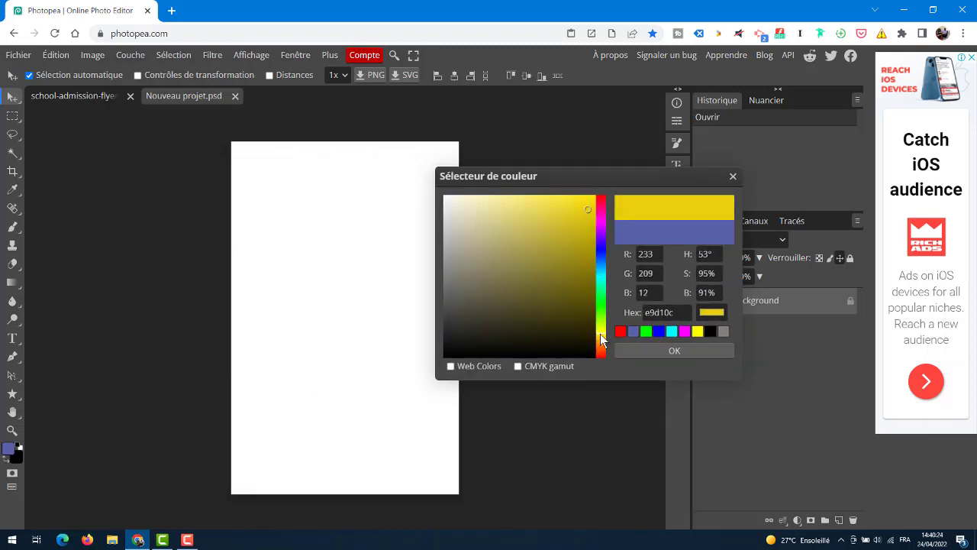
drag(599, 337, 600, 334)
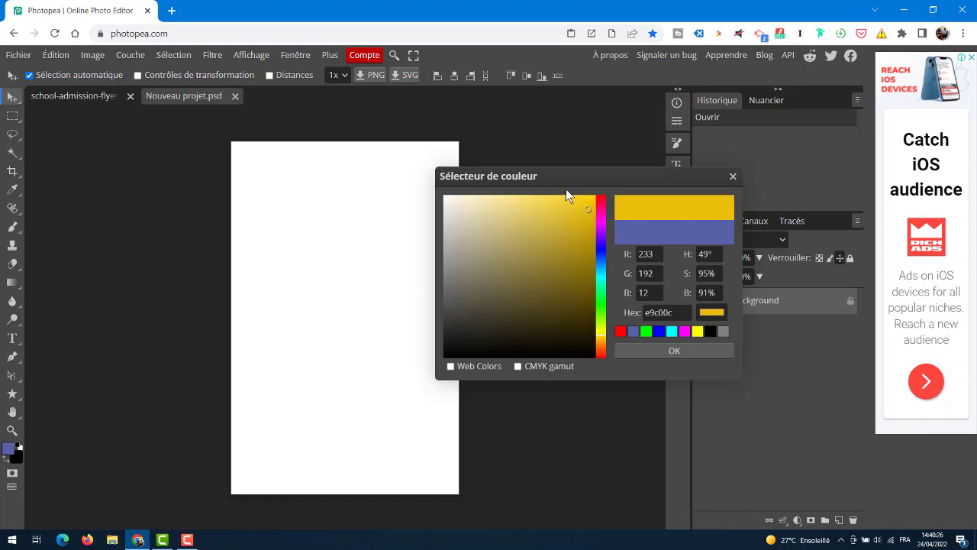
drag(584, 207, 587, 203)
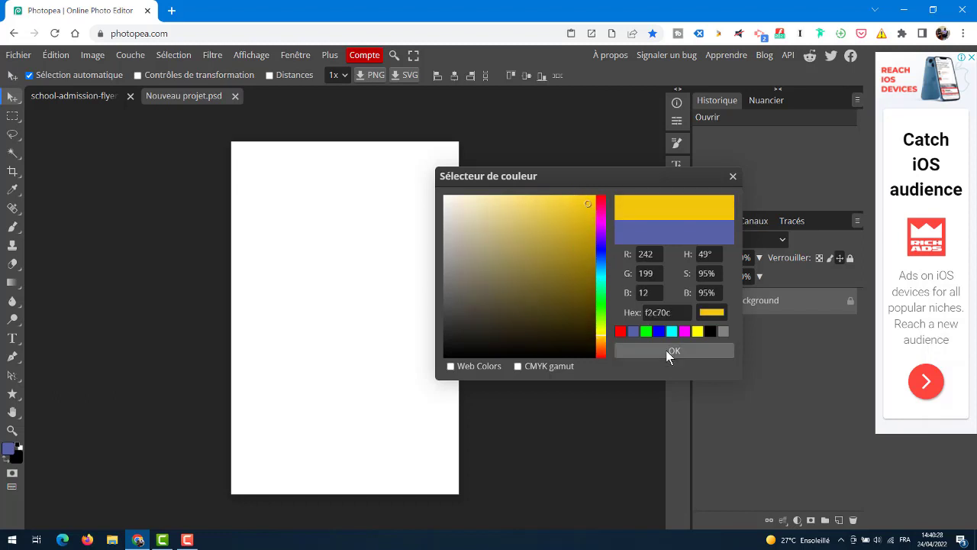
click(667, 350)
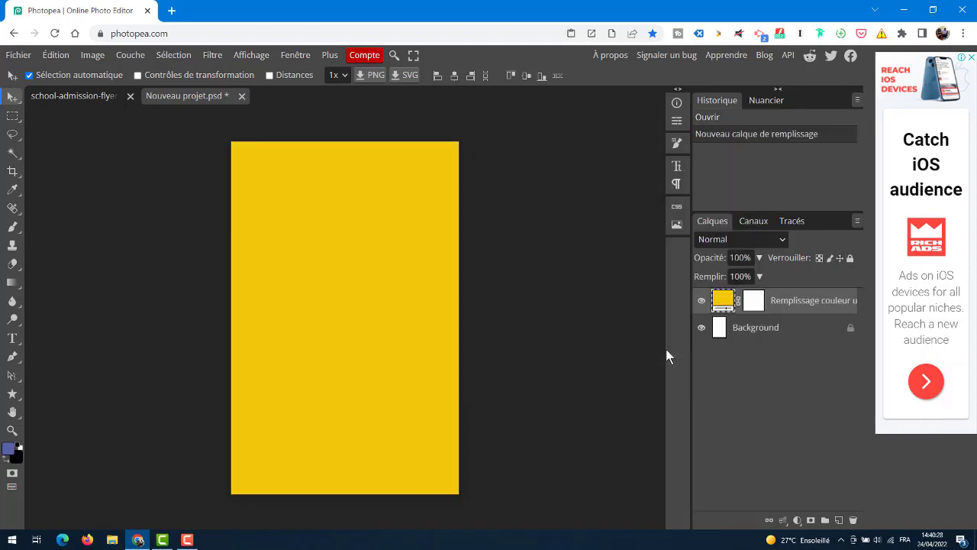
- Check the flyer's layout, return to the yellow project and choose the Rectangle shape tool
click(79, 95)
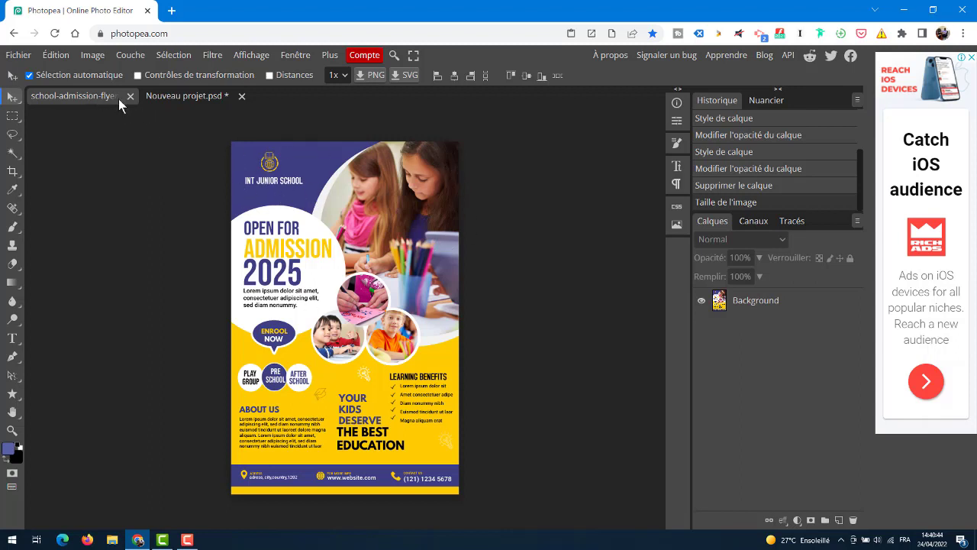
click(170, 98)
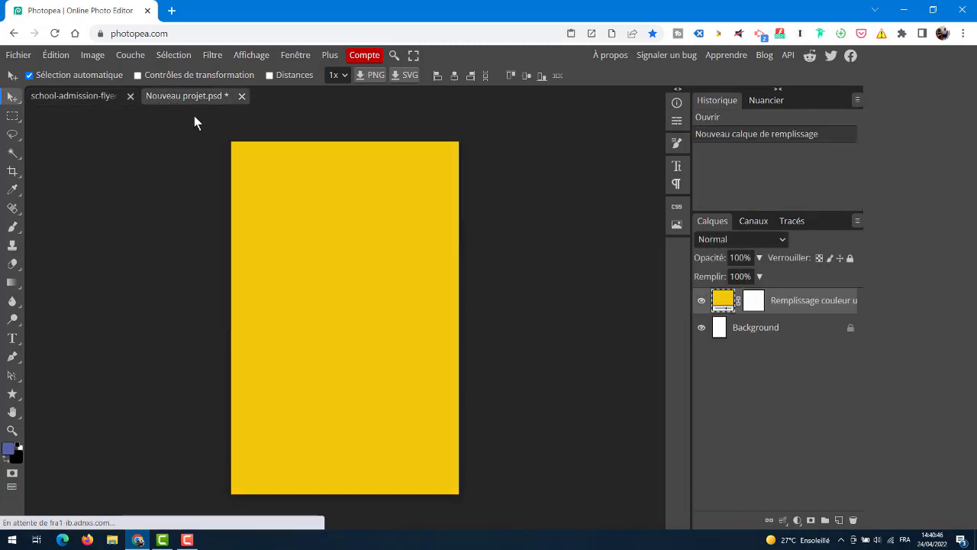
right_click(16, 393)
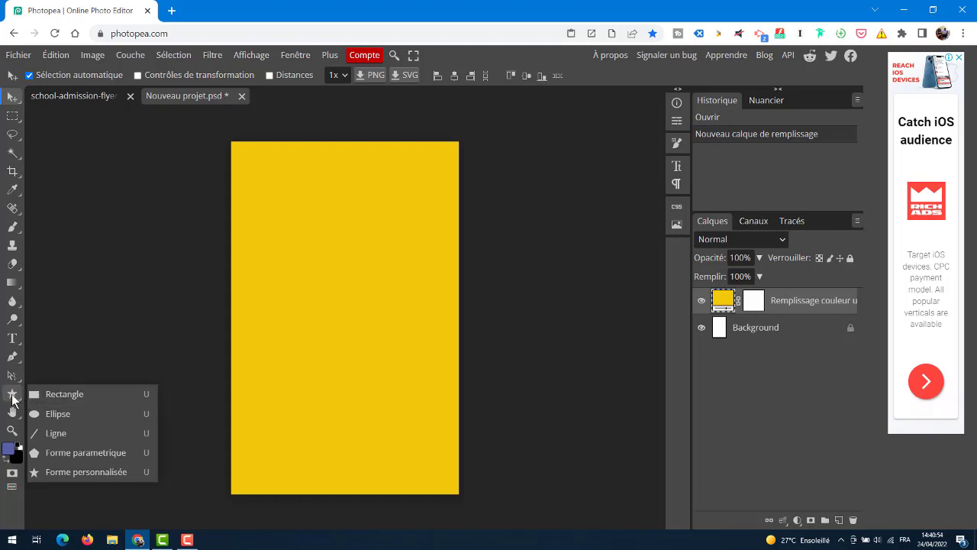
click(12, 397)
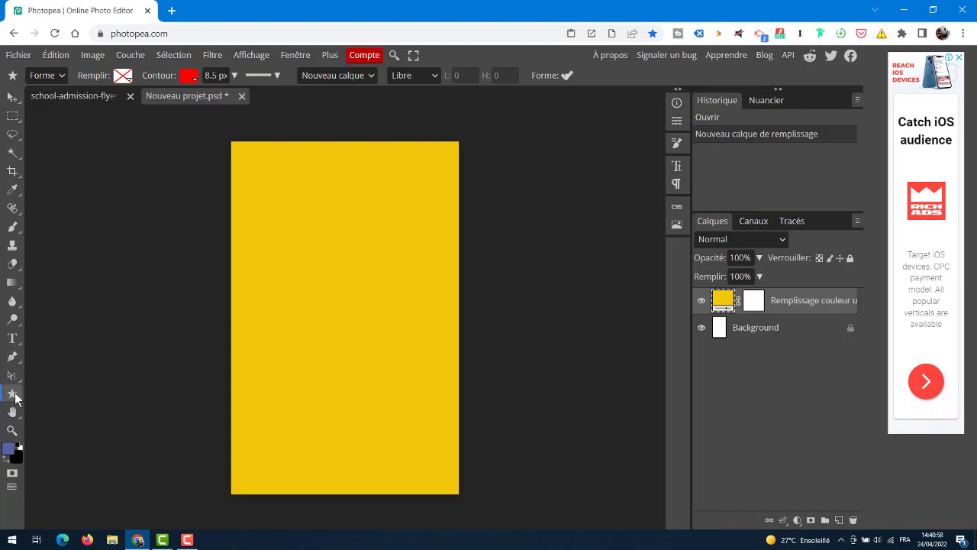
click(14, 397)
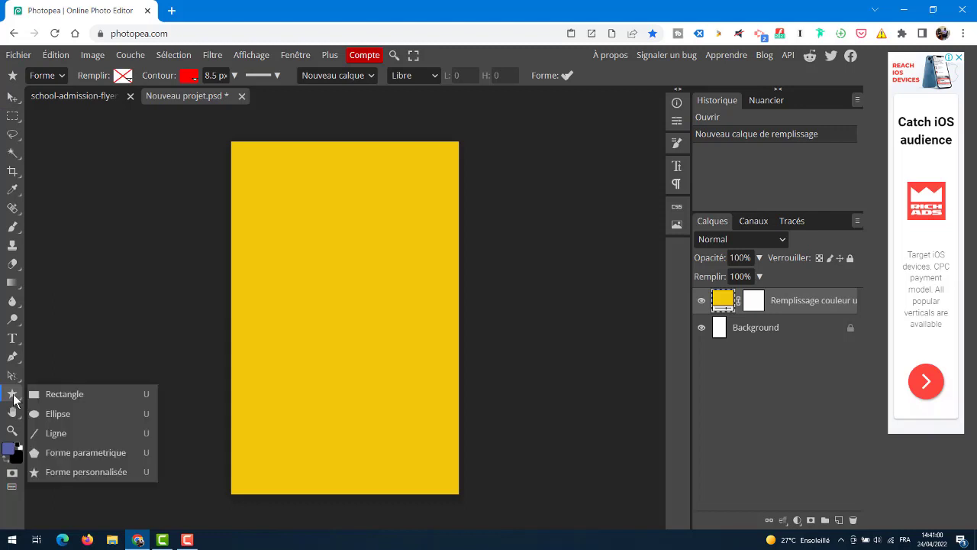
click(14, 399)
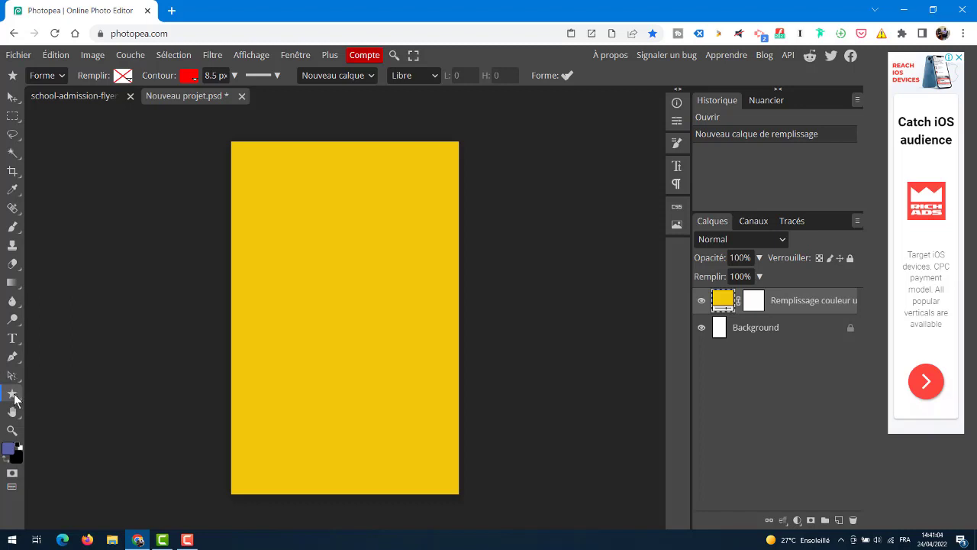
click(13, 396)
click(66, 395)
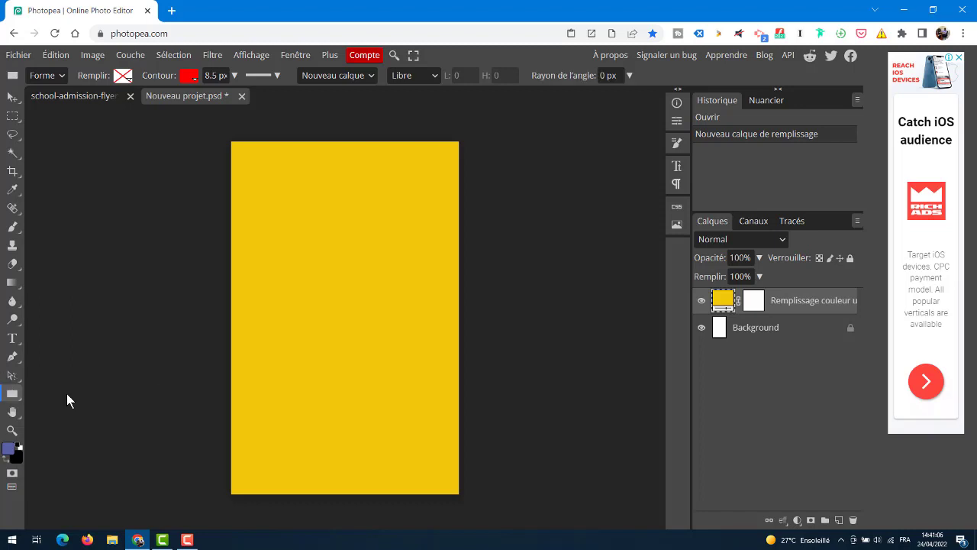
- Give the Rectangle shape tool a solid red fill and no outline
click(122, 76)
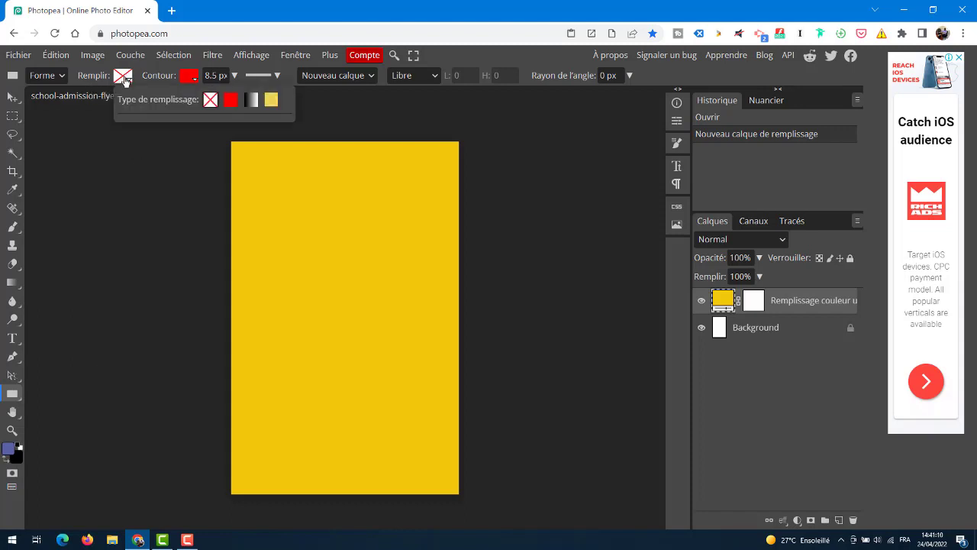
click(231, 99)
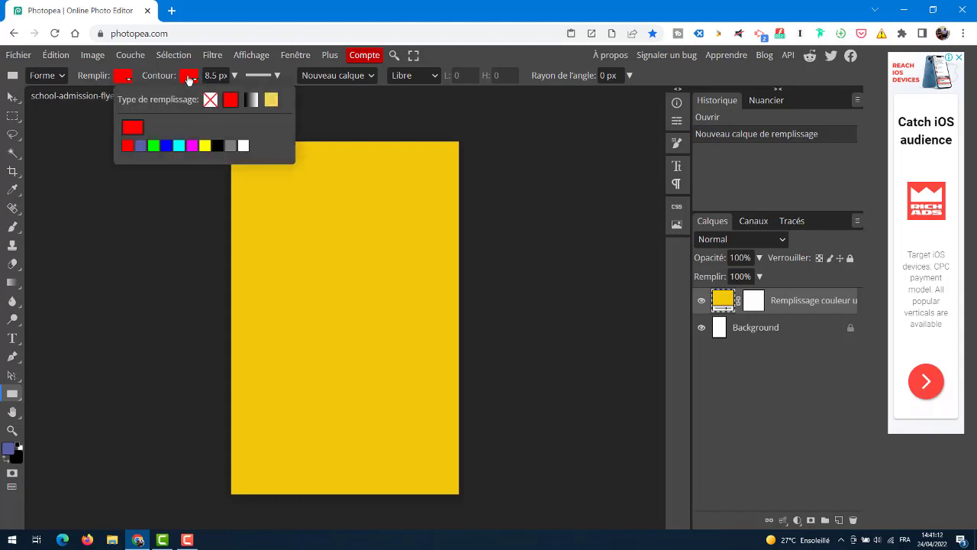
click(190, 77)
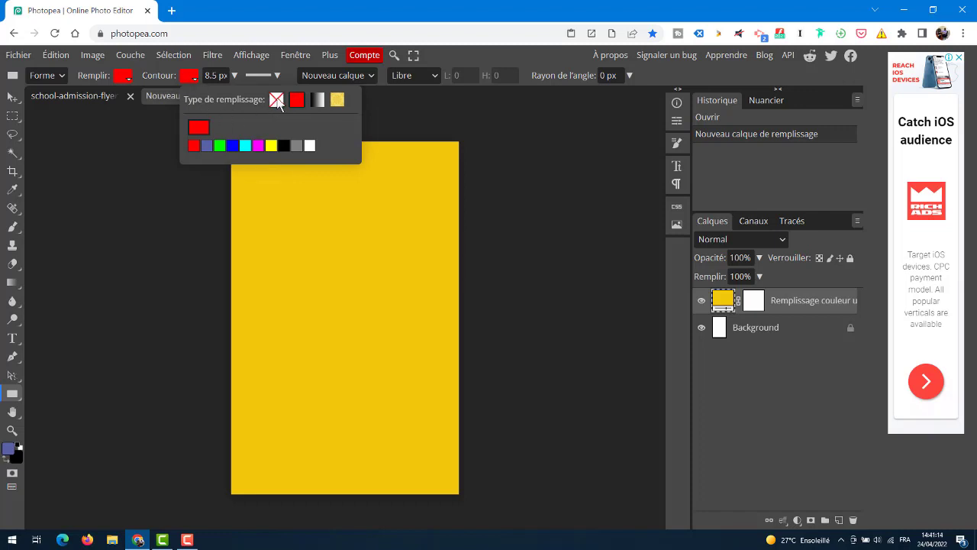
click(276, 99)
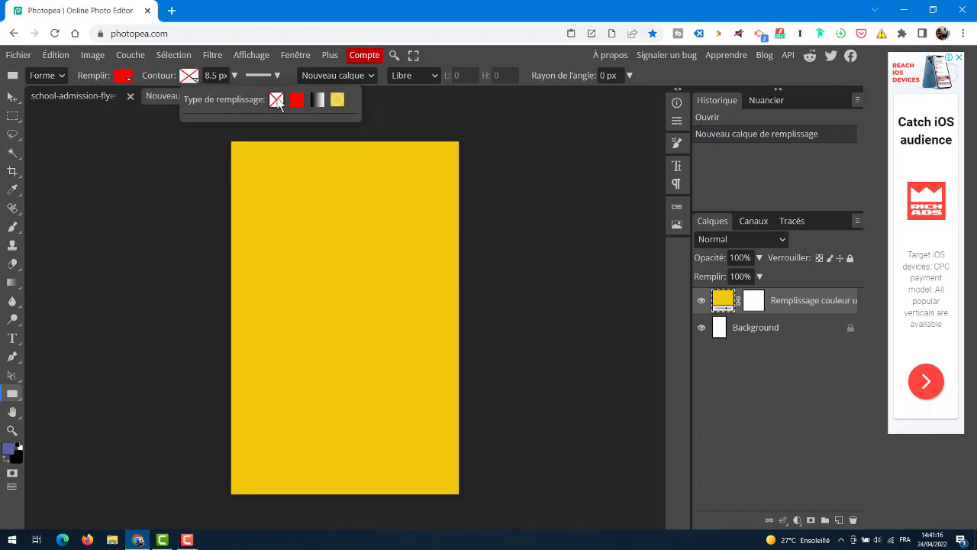
click(124, 76)
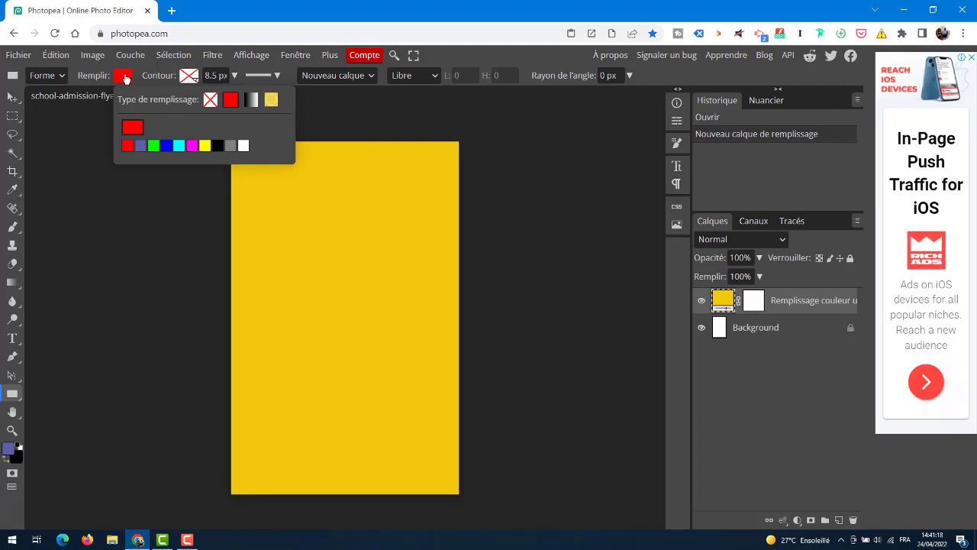
click(126, 79)
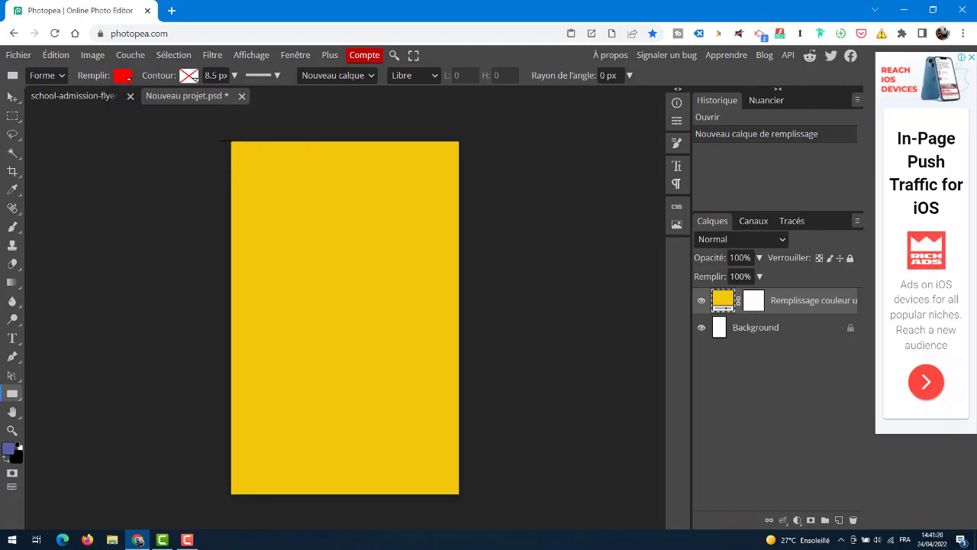
- Draw a full-width rectangle over the upper part of the yellow page and give it a solid red fill
drag(226, 139, 456, 275)
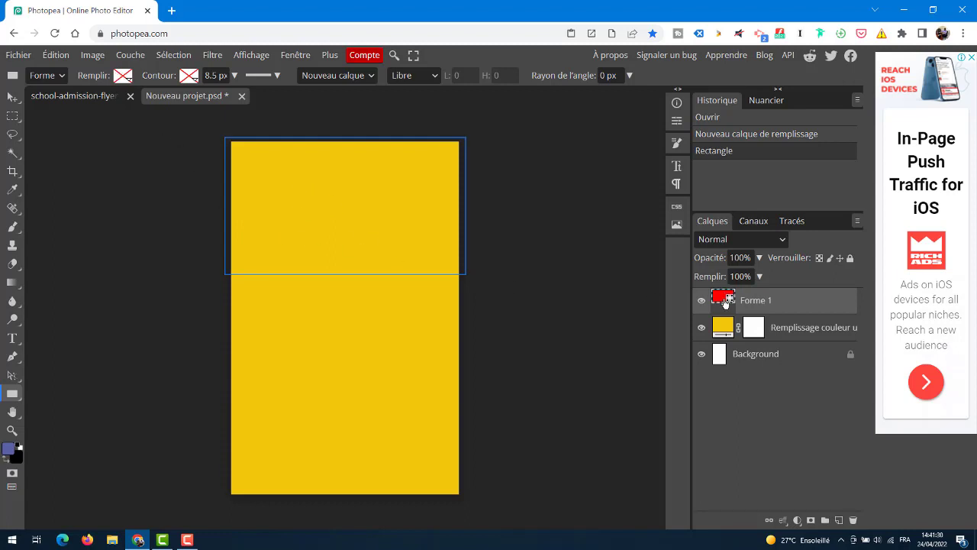
click(123, 76)
click(230, 100)
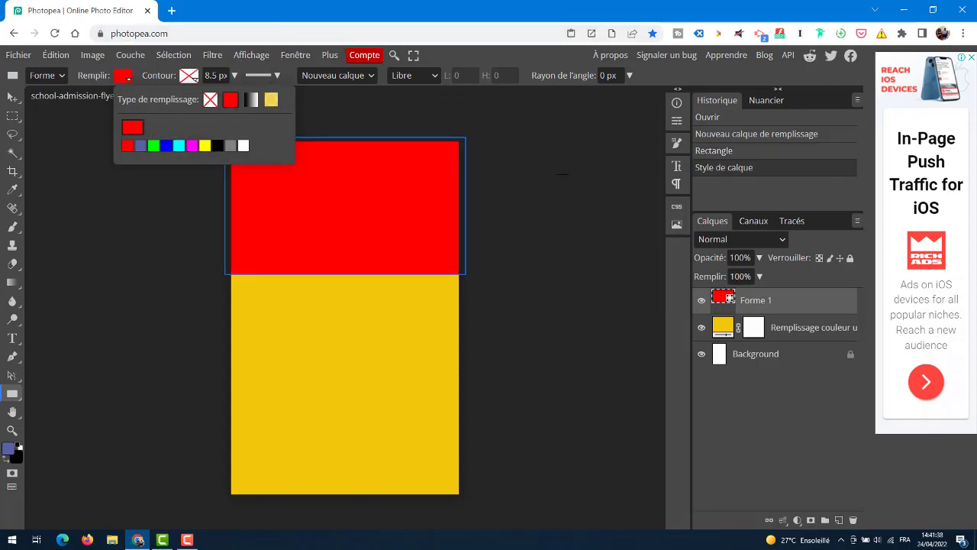
- Recolour the upper rectangle with a vivid purple fill, hex 6907c7
click(722, 299)
double_click(722, 299)
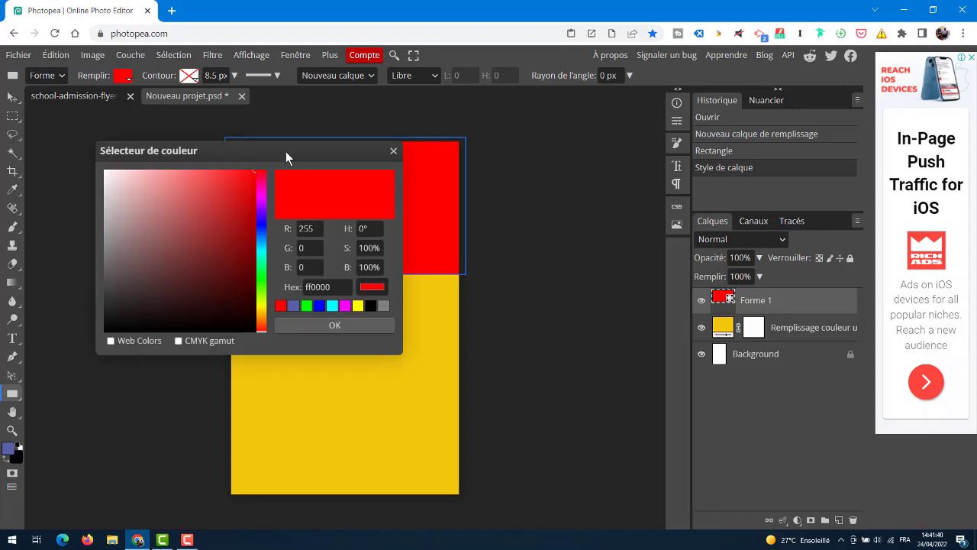
drag(285, 151, 543, 169)
drag(516, 227, 517, 227)
drag(467, 178, 631, 175)
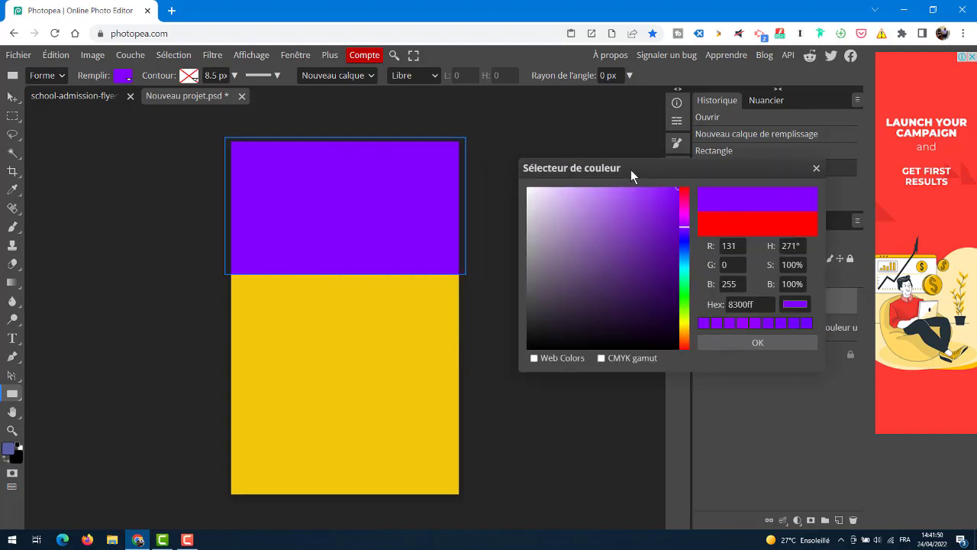
click(668, 230)
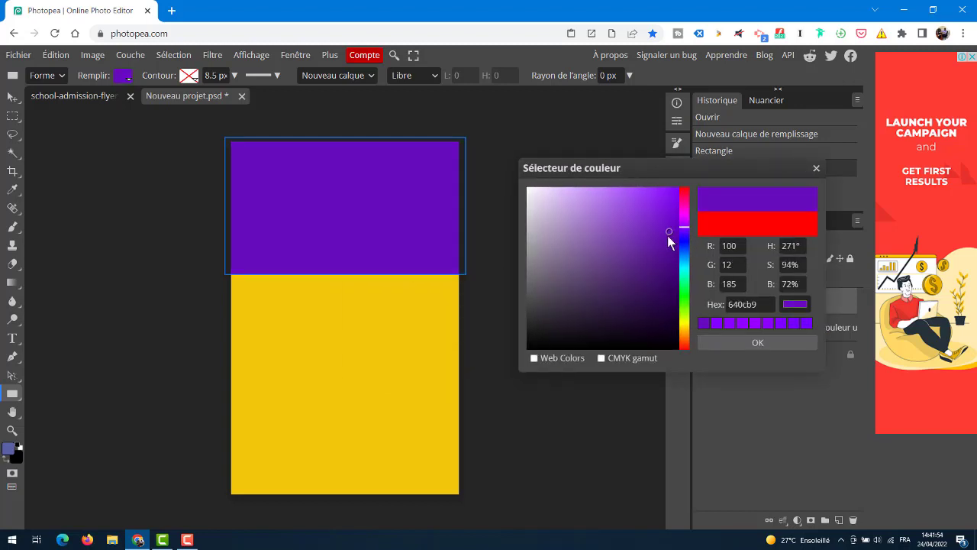
drag(668, 236, 669, 225)
click(618, 228)
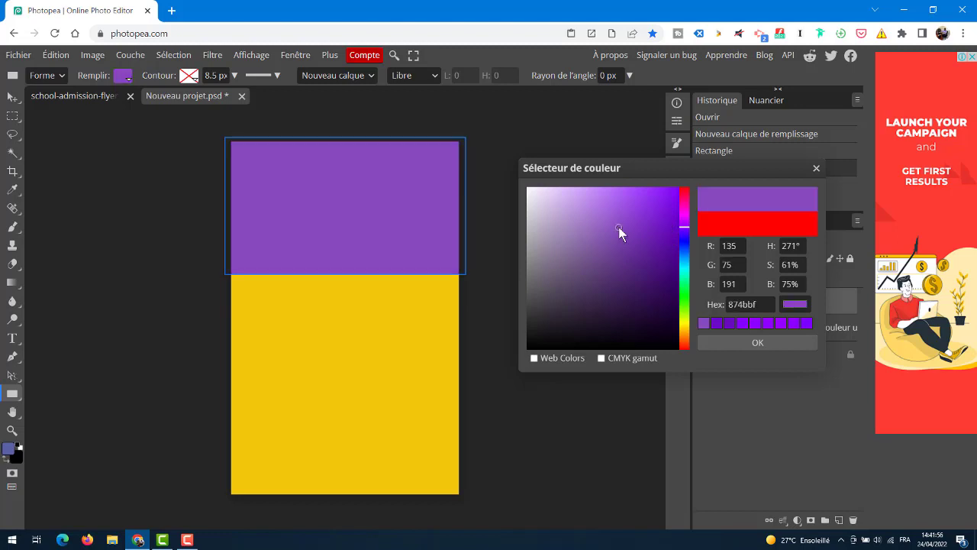
drag(672, 227, 674, 222)
click(764, 343)
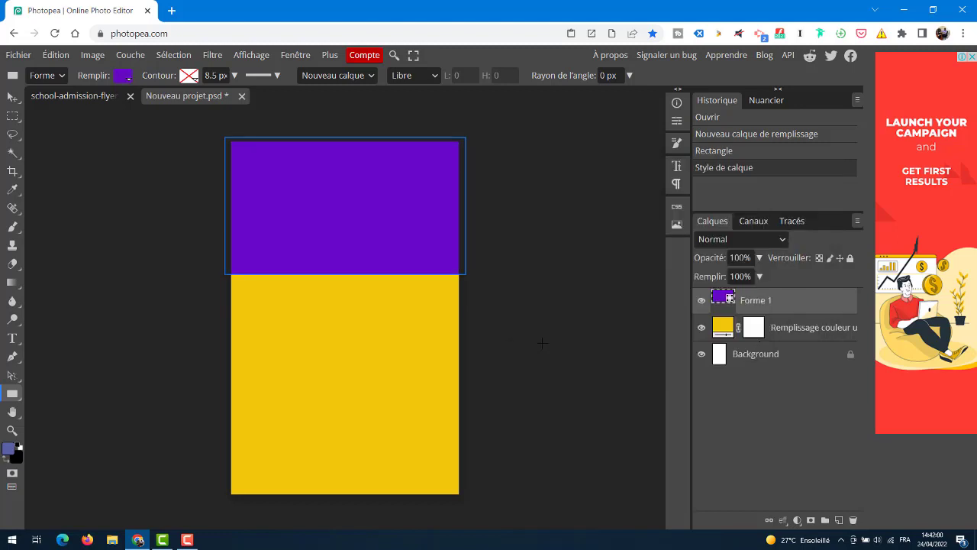
- Sample the yellow background of the school admission flyer with the Eyedropper and copy its hex code, ffcc03
click(12, 97)
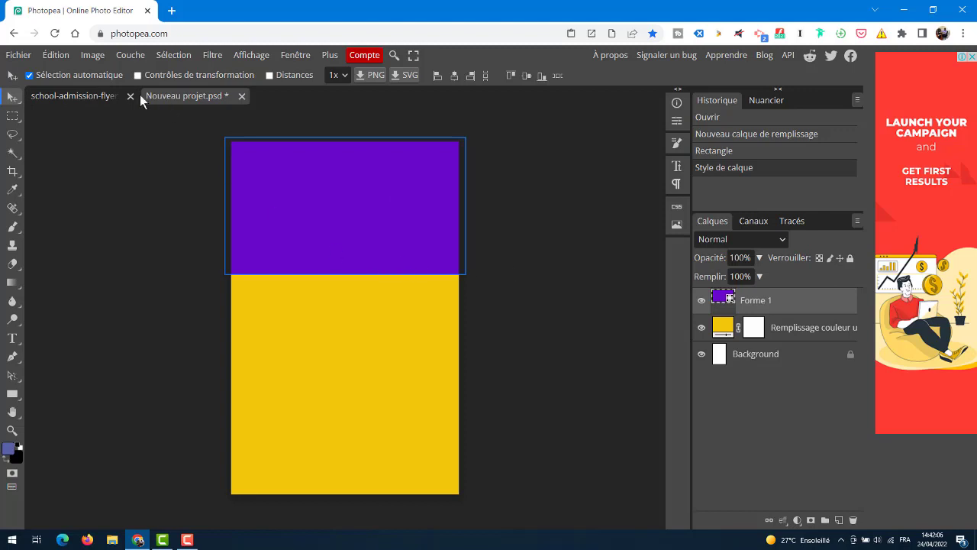
click(84, 96)
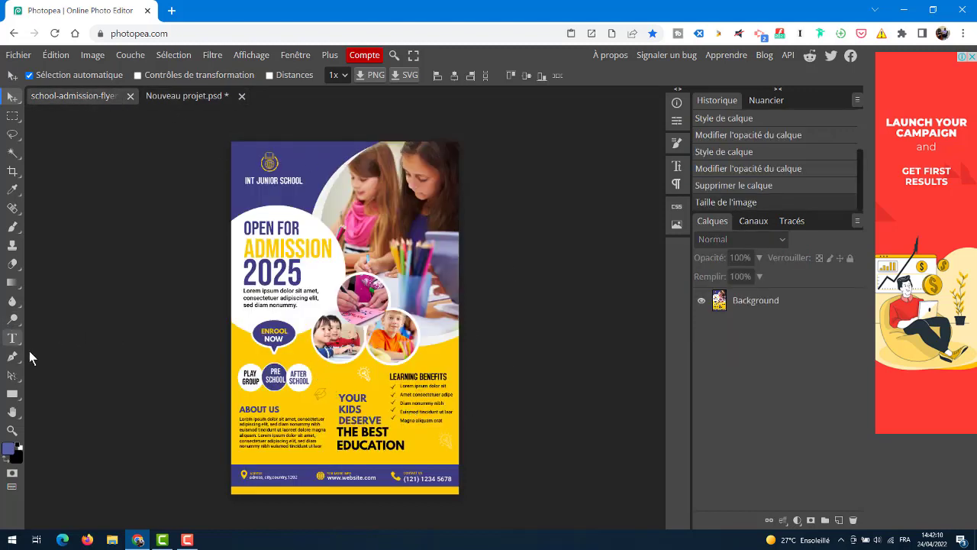
click(12, 189)
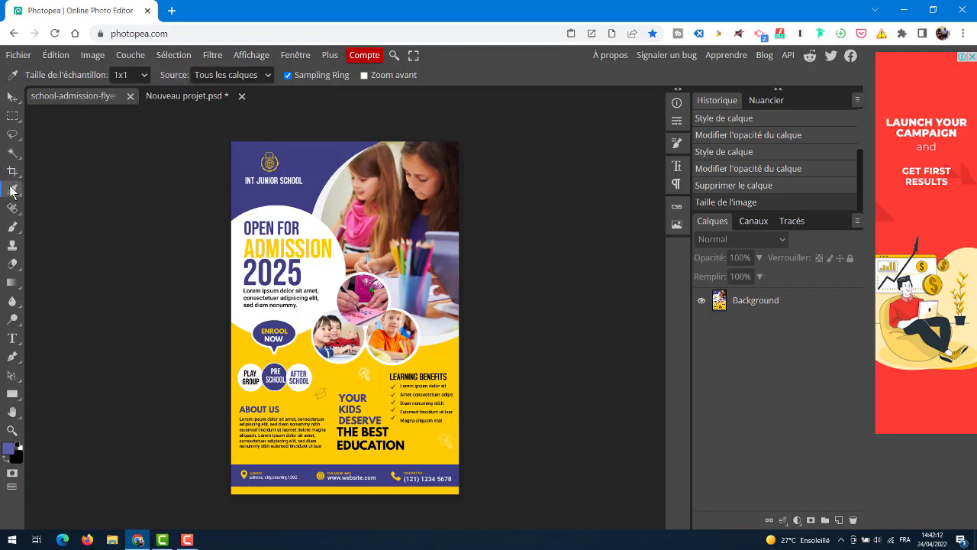
click(295, 403)
click(8, 450)
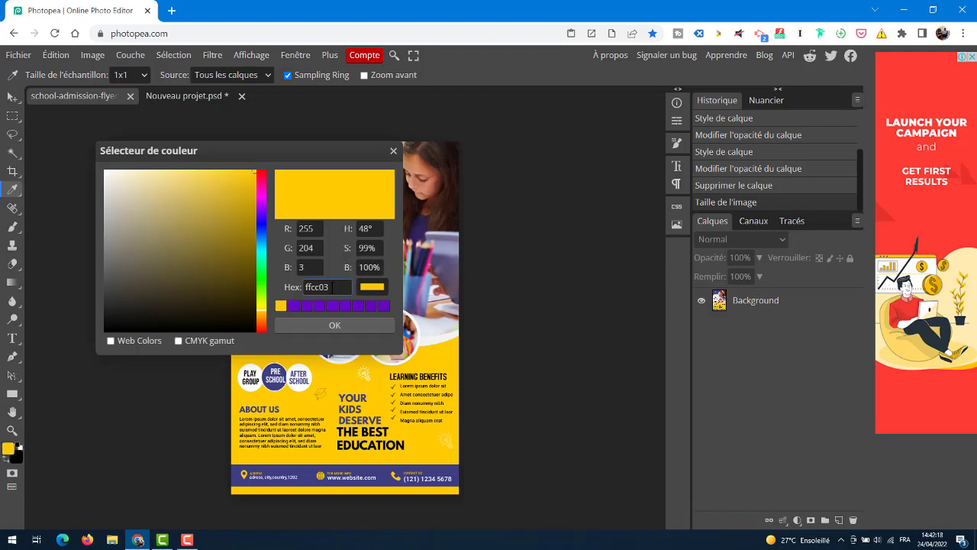
drag(330, 287, 298, 285)
key(ctrl+c)
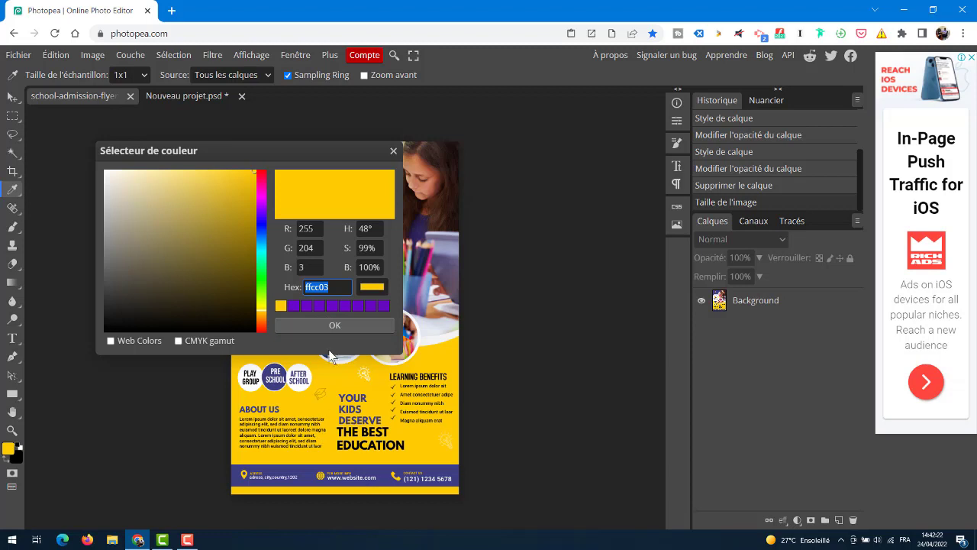
click(319, 326)
- In the new project, set the yellow fill layer's colour to the copied hex ffcc03
click(183, 95)
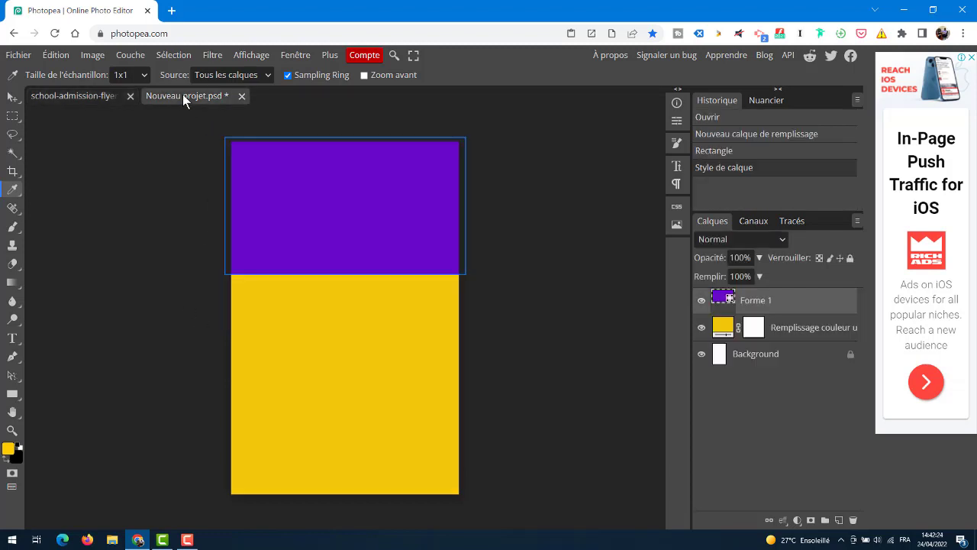
double_click(723, 326)
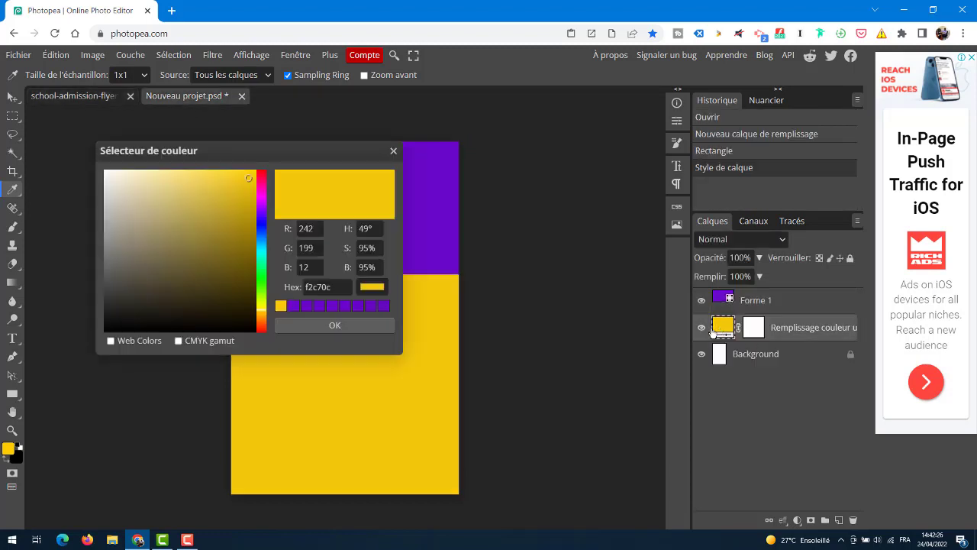
drag(331, 287, 285, 288)
key(ctrl+v)
click(340, 325)
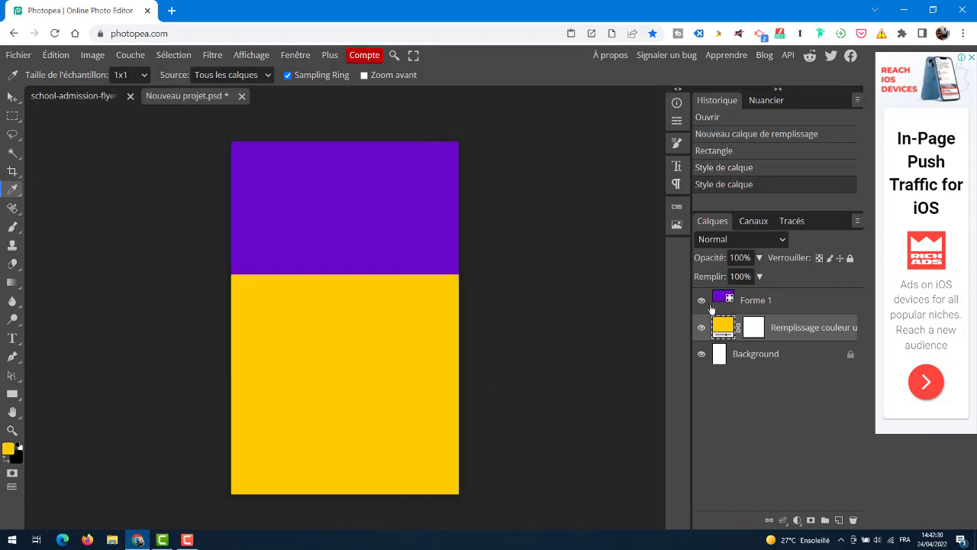
- Sample the indigo header area of the school admission flyer and copy its hex code, 3d3e81
click(79, 95)
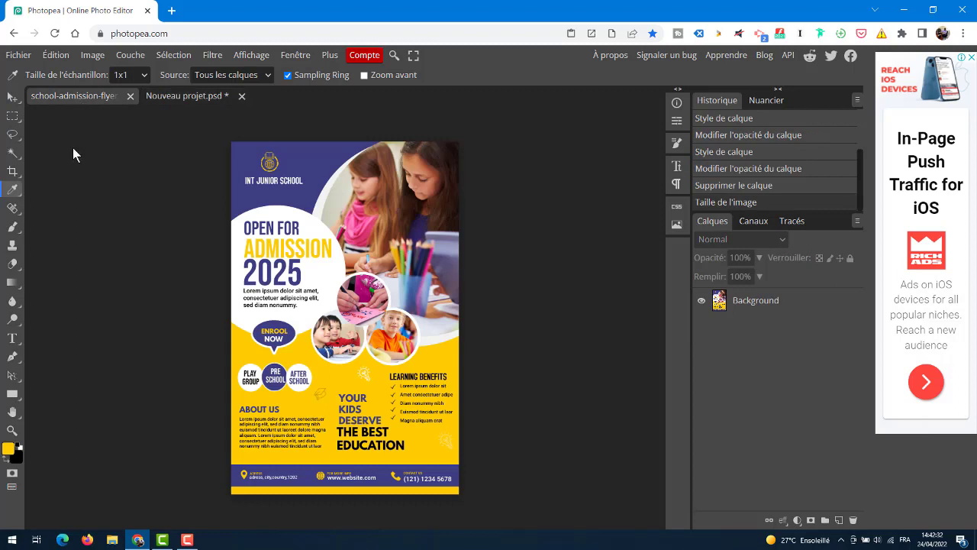
click(245, 159)
click(9, 448)
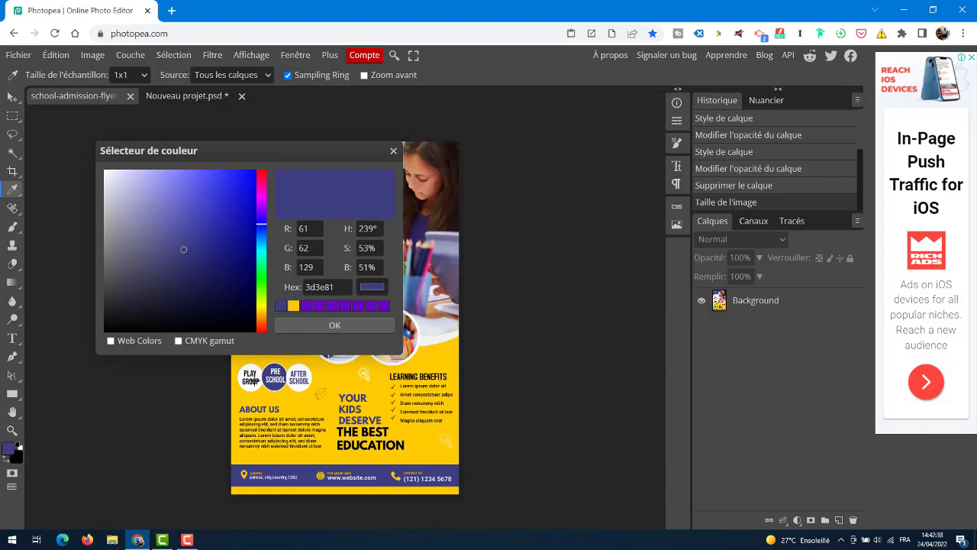
drag(339, 287, 286, 291)
click(336, 326)
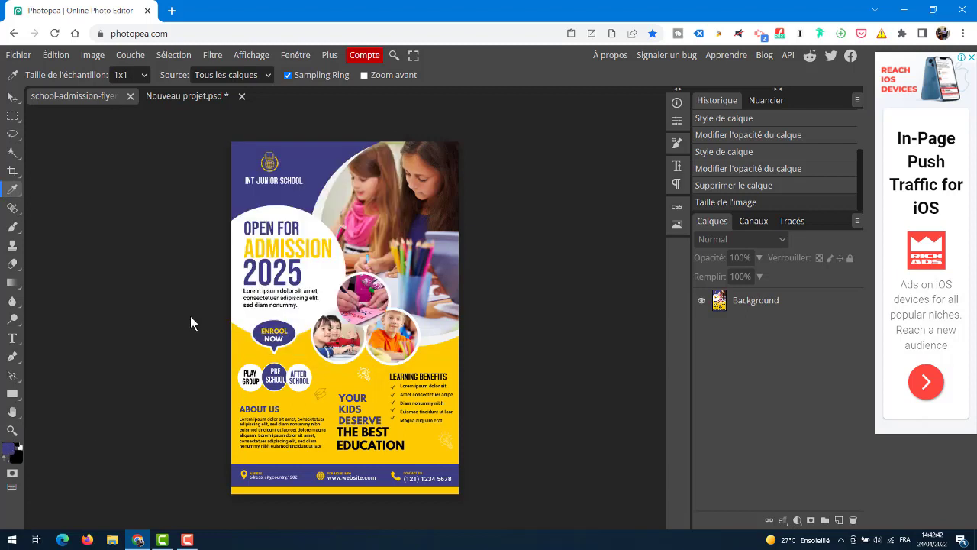
- In the new project, set the upper rectangle's fill to the copied hex 3d3e81
click(188, 95)
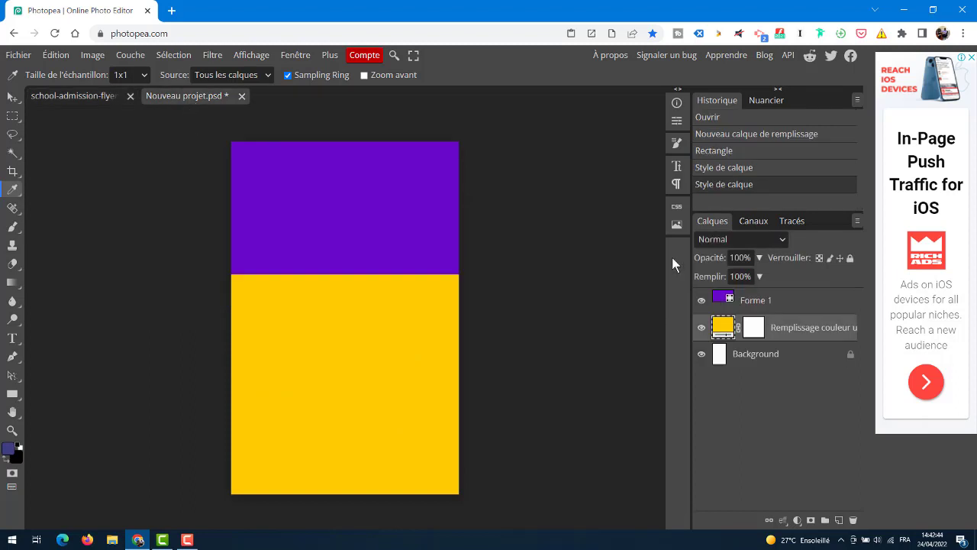
double_click(719, 299)
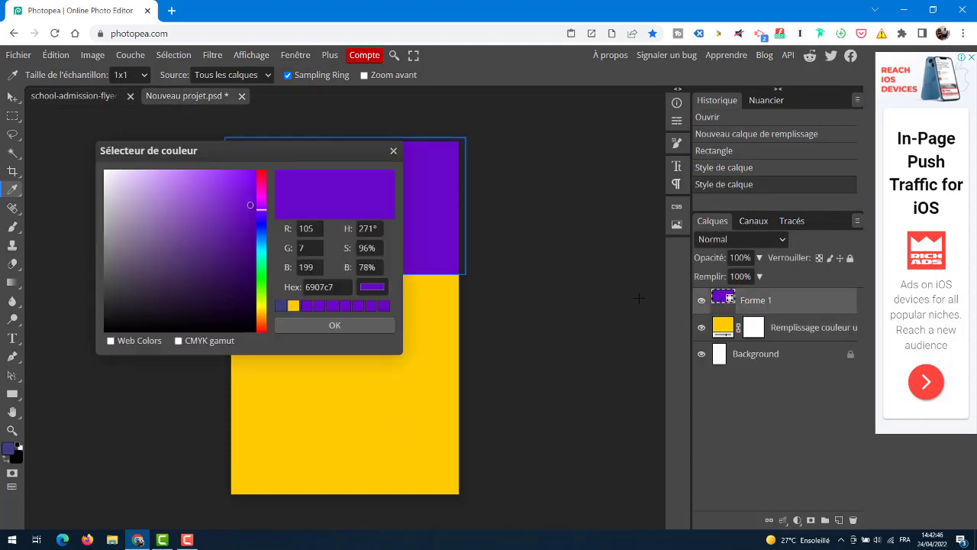
double_click(330, 287)
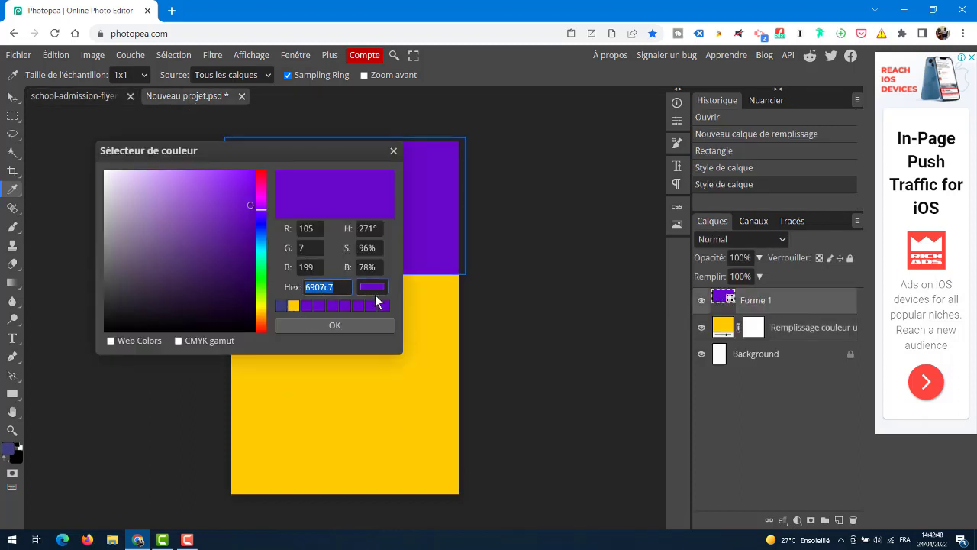
key(ctrl+v)
click(341, 325)
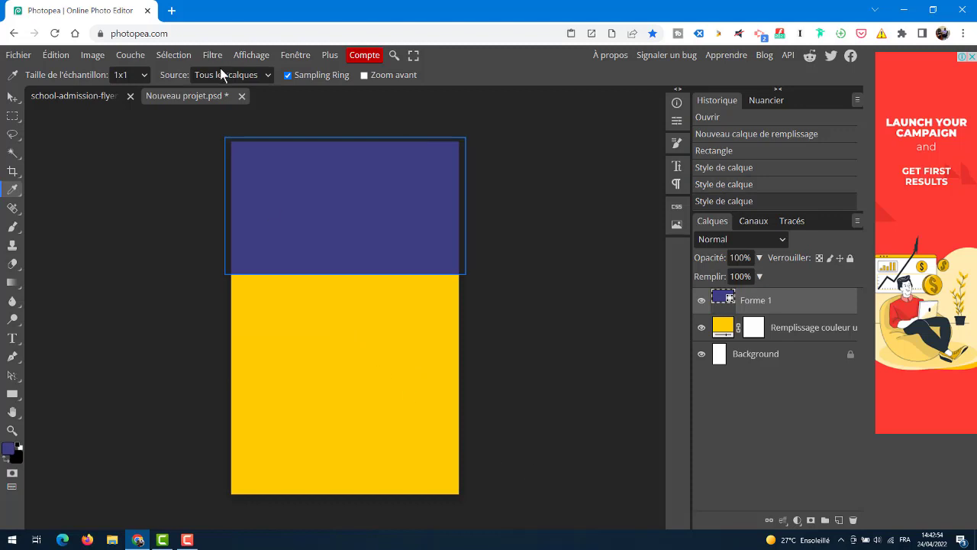
- Using the flyer's footer as reference, draw a thin full-width indigo rectangle near the page's lower edge and nudge it slightly upward
click(64, 97)
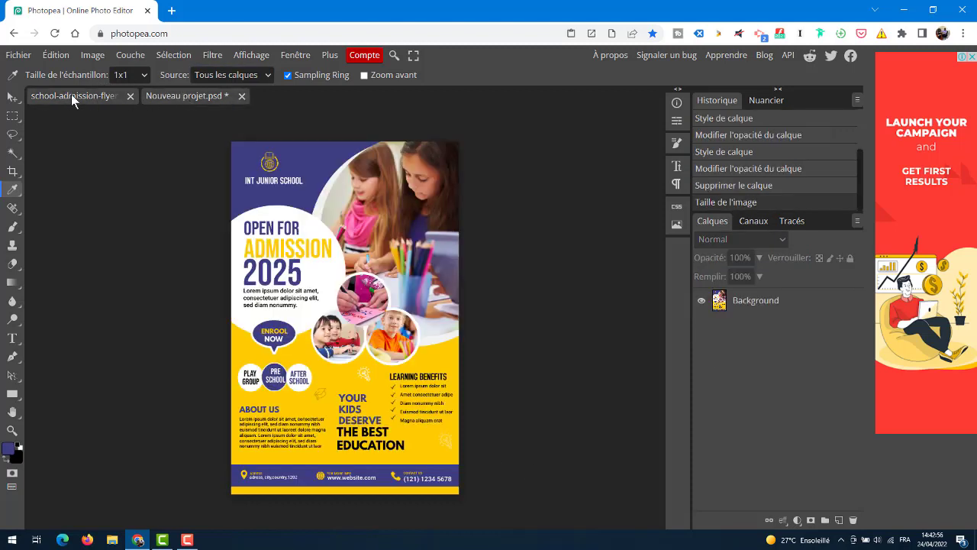
click(191, 96)
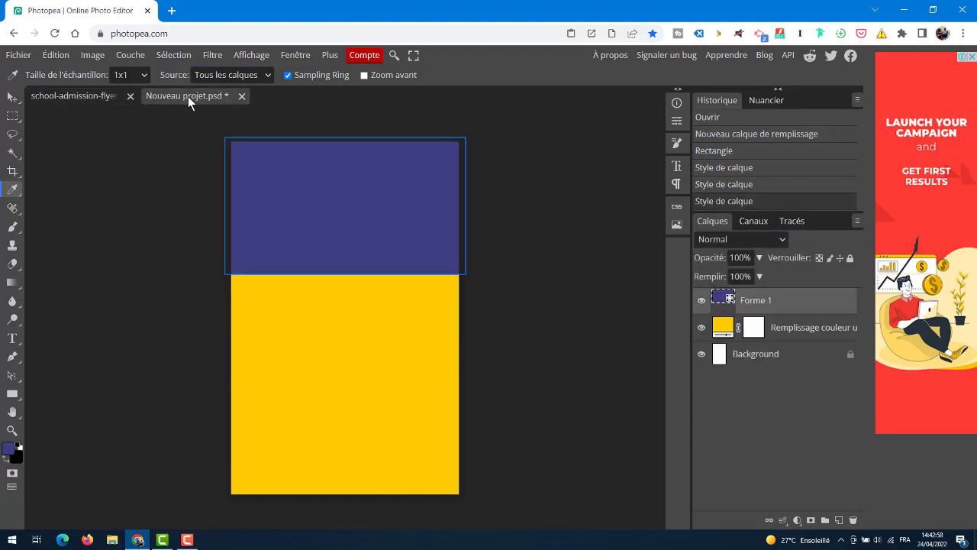
click(83, 99)
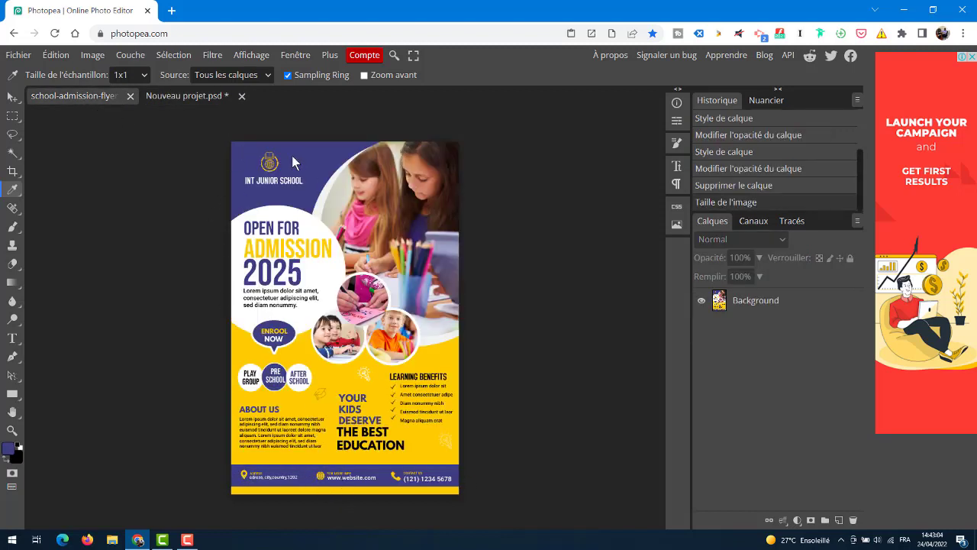
click(179, 96)
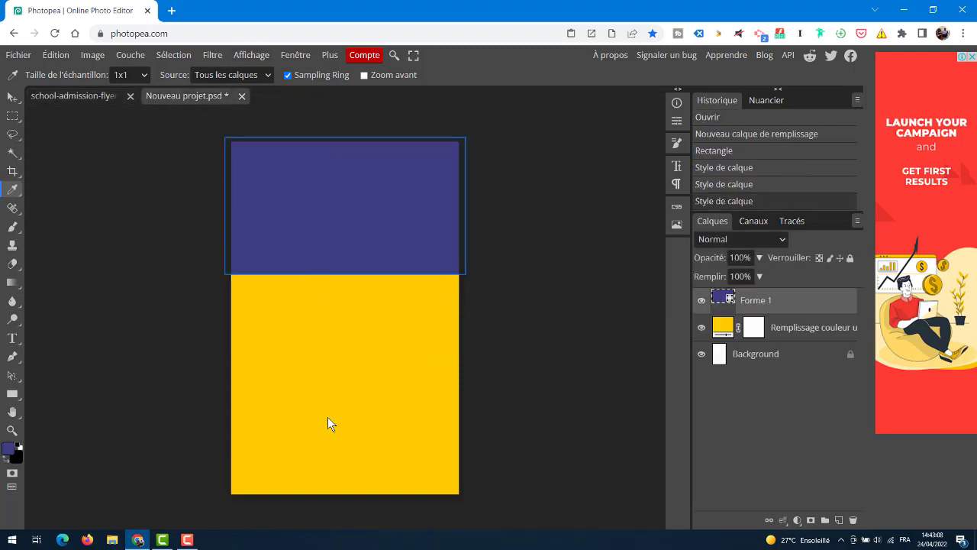
click(14, 394)
drag(223, 460, 463, 481)
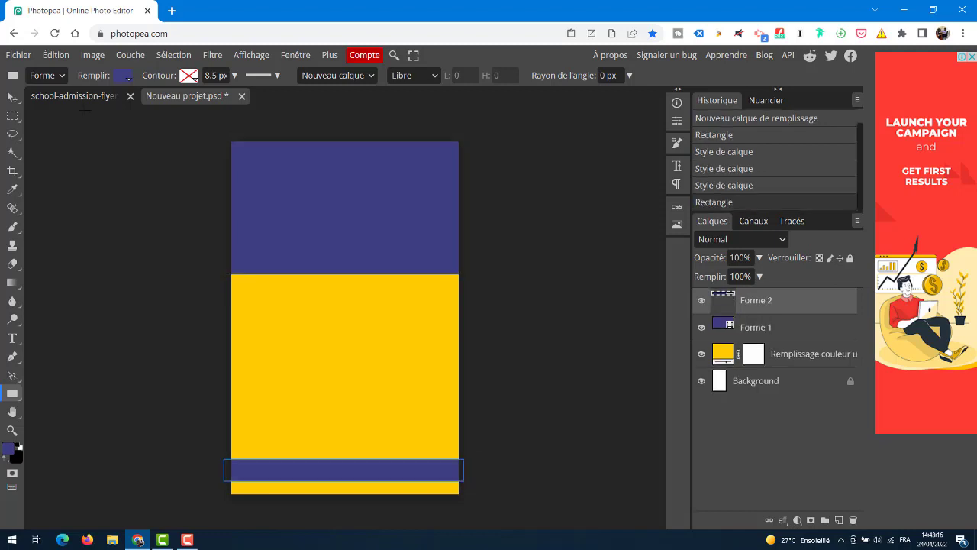
click(12, 97)
drag(364, 471, 365, 468)
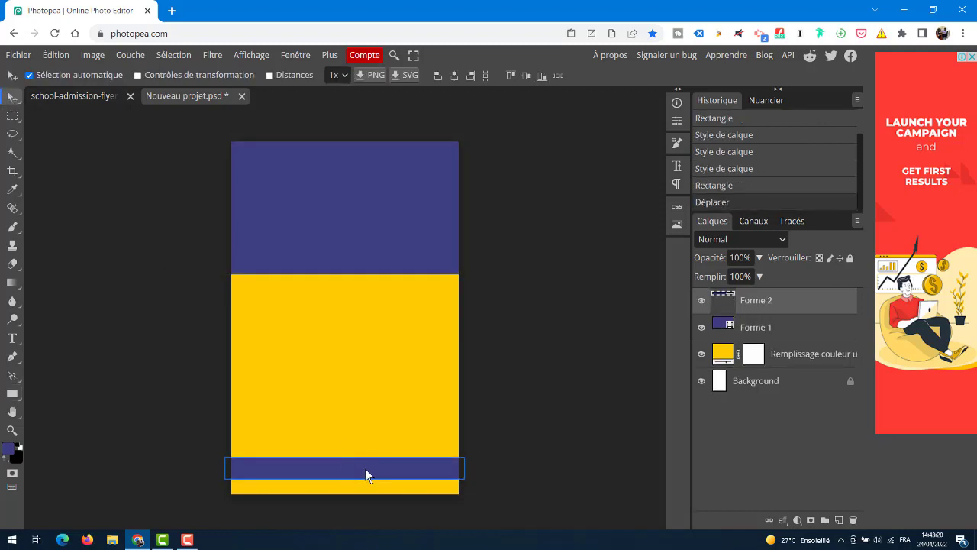
click(187, 323)
- Check the flyer's circular shapes, then return to the new project and set up the Ellipse shape tool with a white fill
click(90, 97)
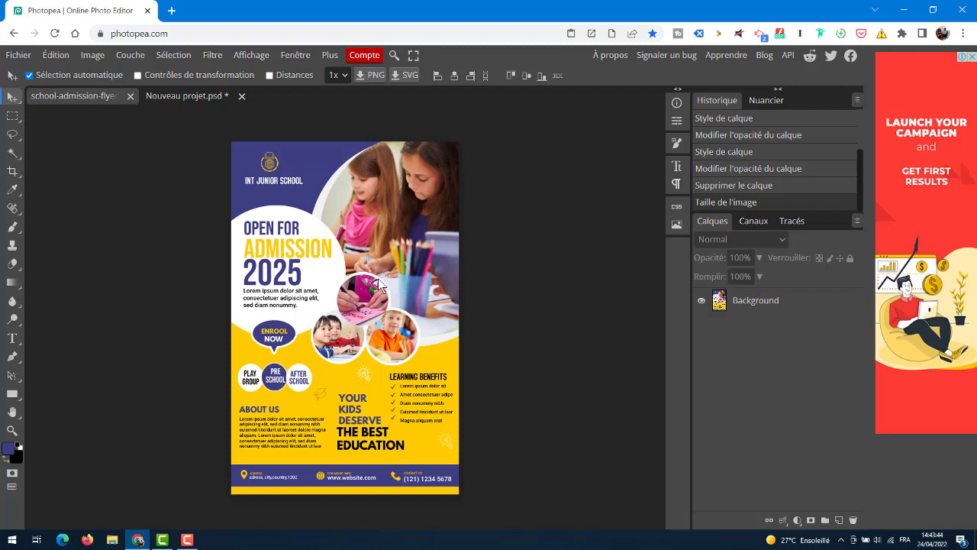
click(174, 97)
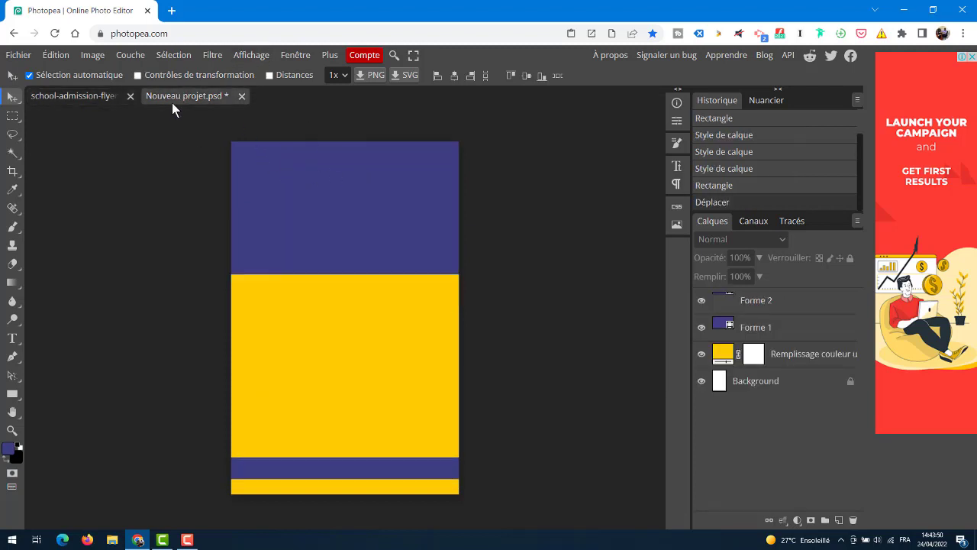
right_click(12, 394)
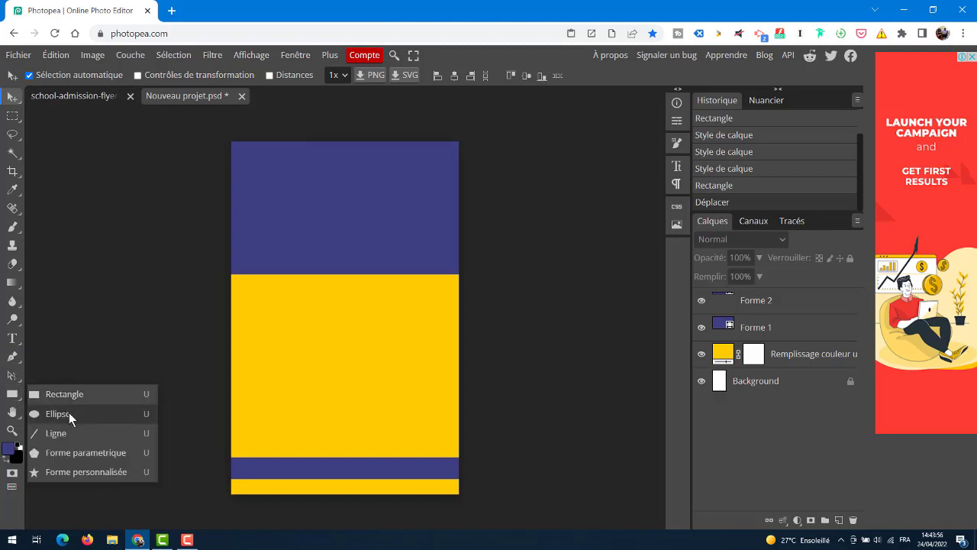
click(69, 413)
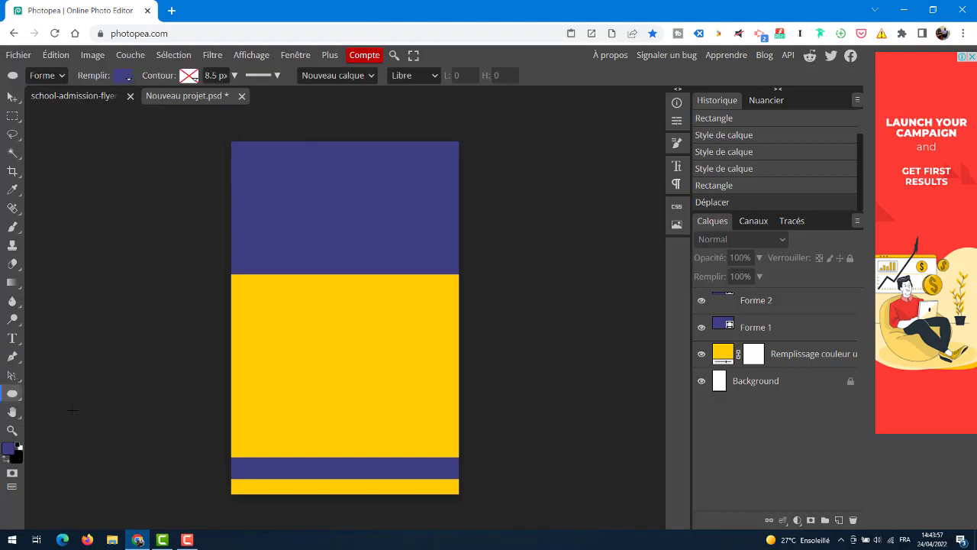
click(124, 77)
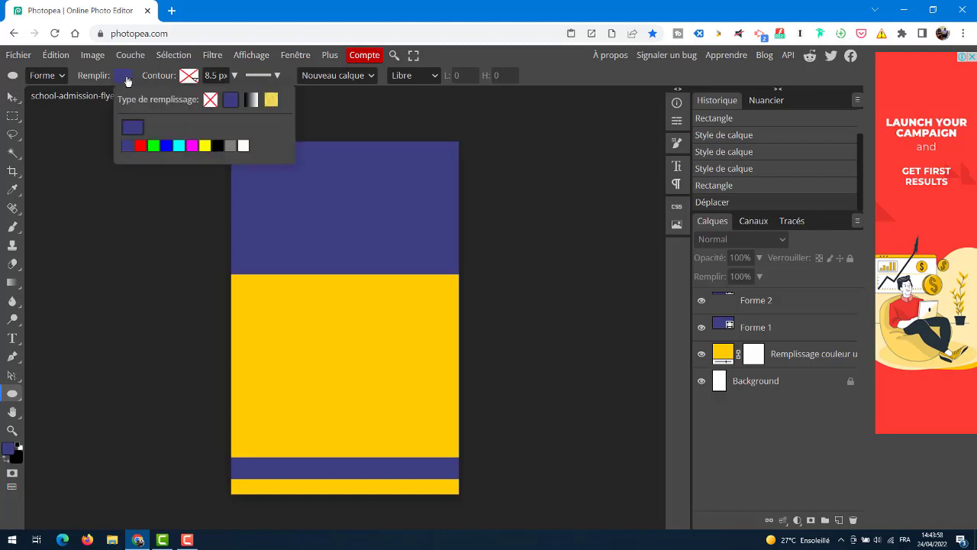
click(244, 144)
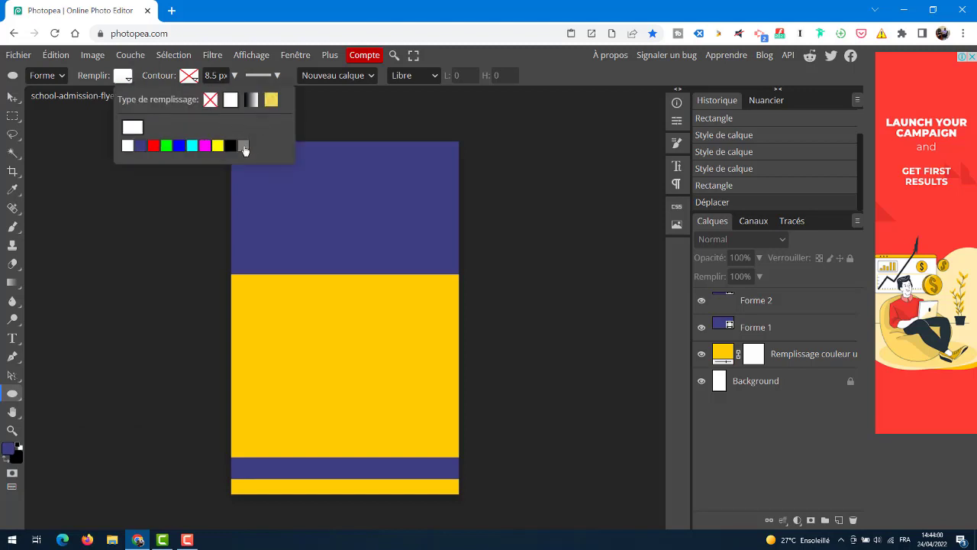
click(306, 90)
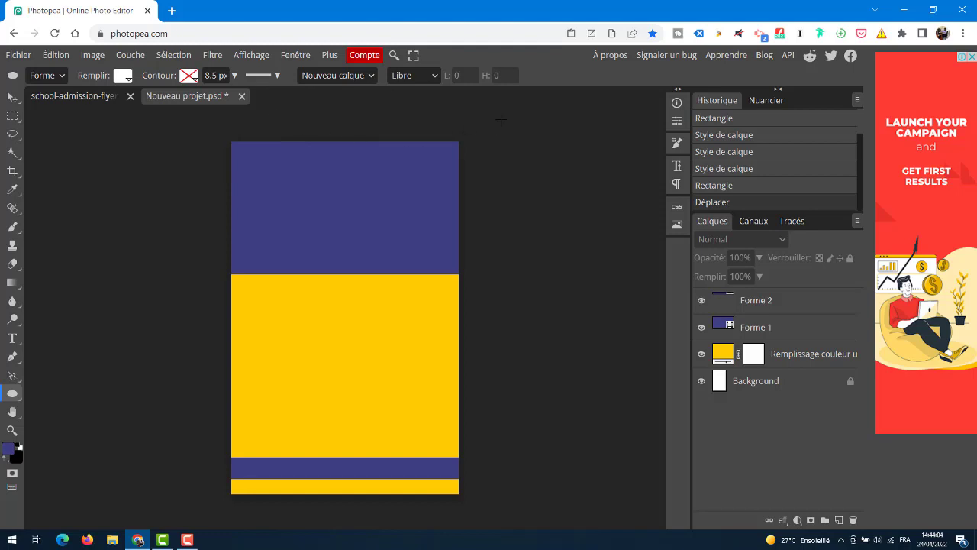
- Draw a large white circle extending past the page's upper-right edge, compare it with the flyer, and move it lower
drag(509, 110, 314, 308)
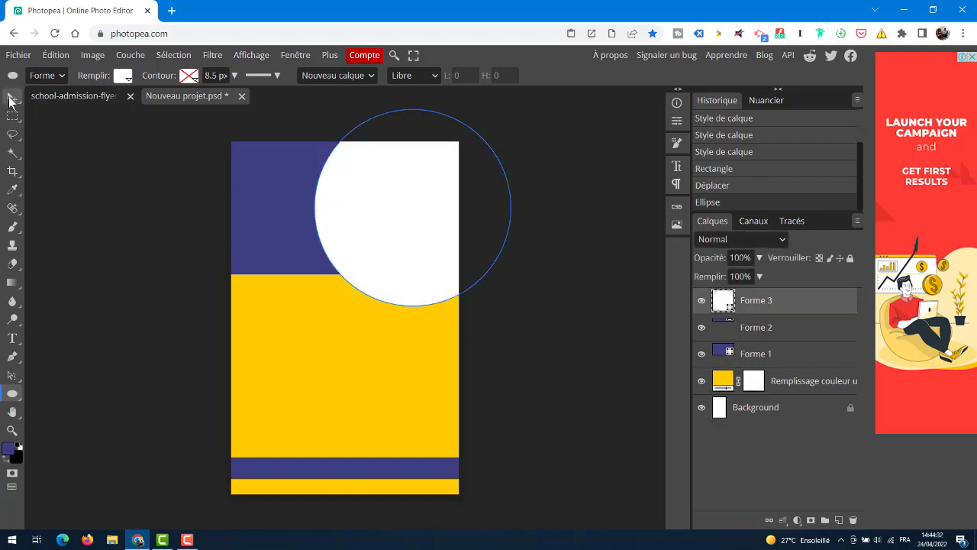
click(12, 96)
click(123, 211)
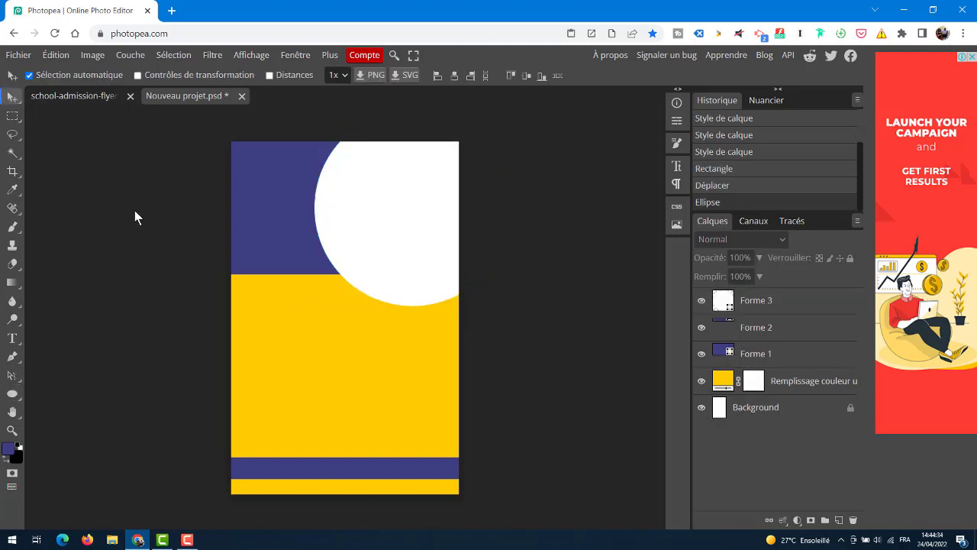
click(94, 98)
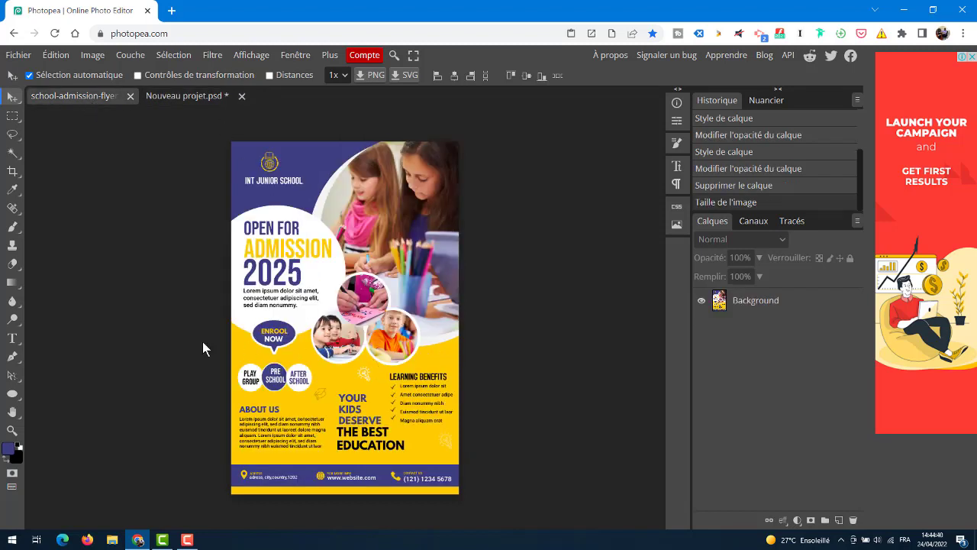
click(205, 98)
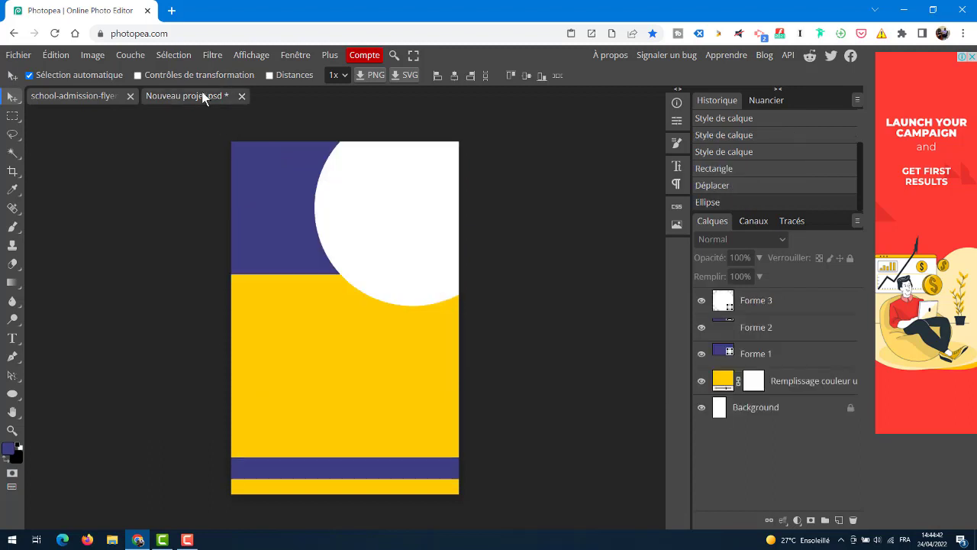
drag(406, 252, 415, 288)
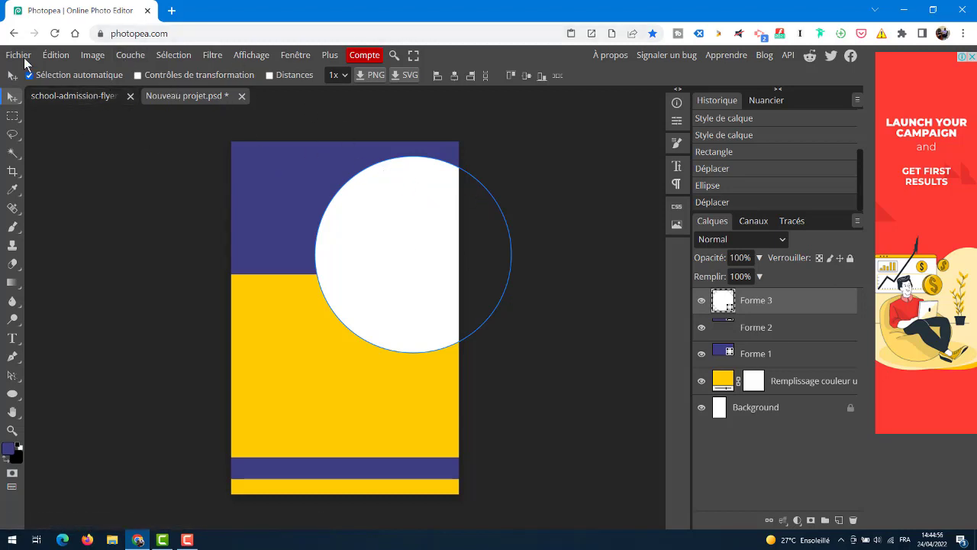
- Scale the large white circle proportionally to about 114.5% with Free Transform and shift it slightly to the right
click(63, 56)
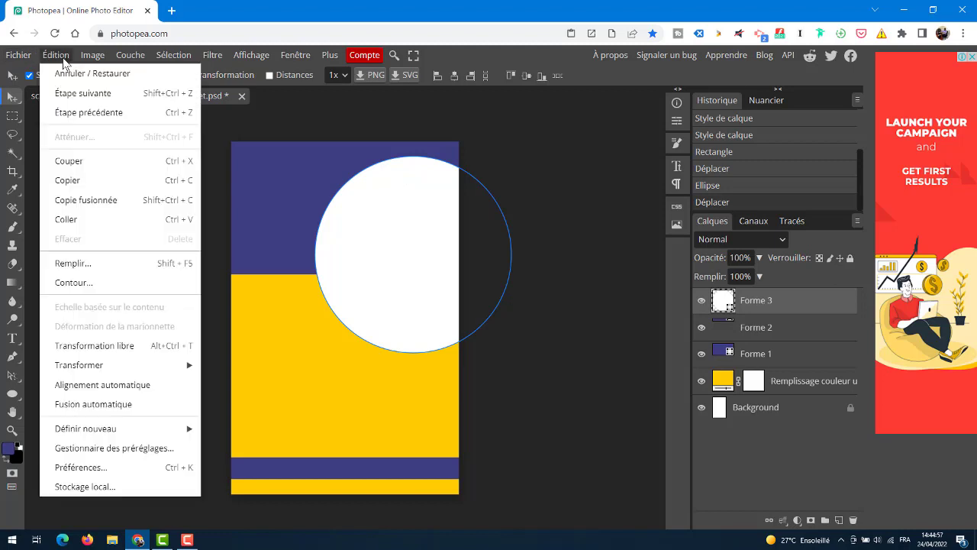
click(120, 345)
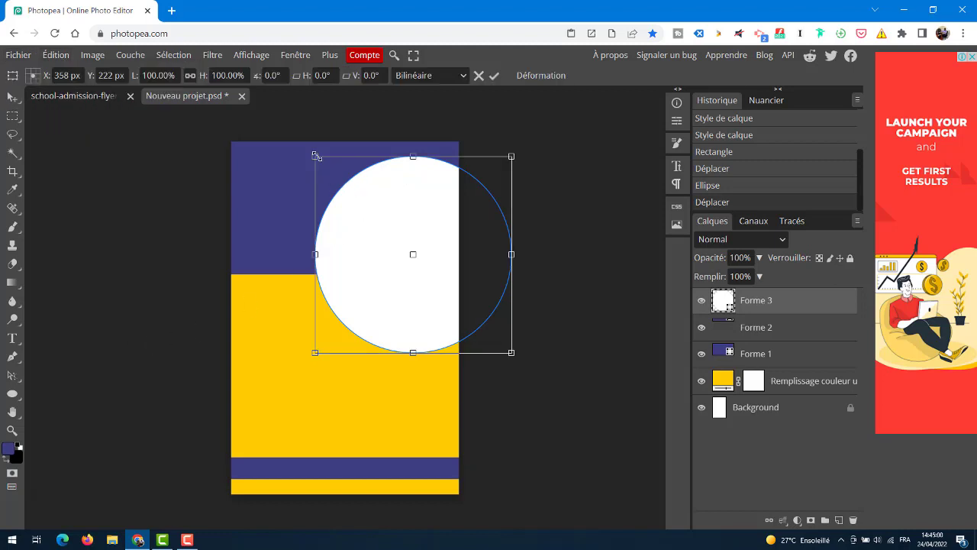
drag(511, 157, 539, 138)
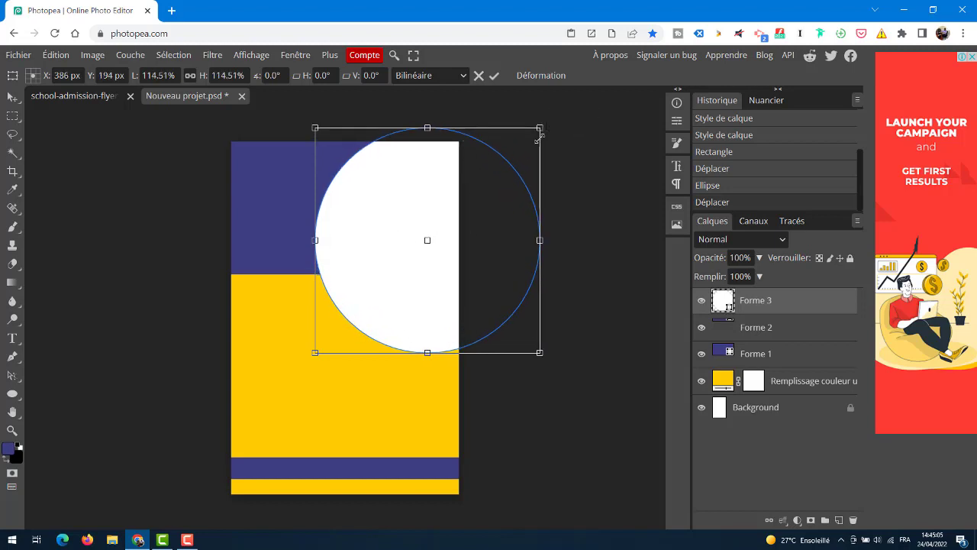
click(80, 97)
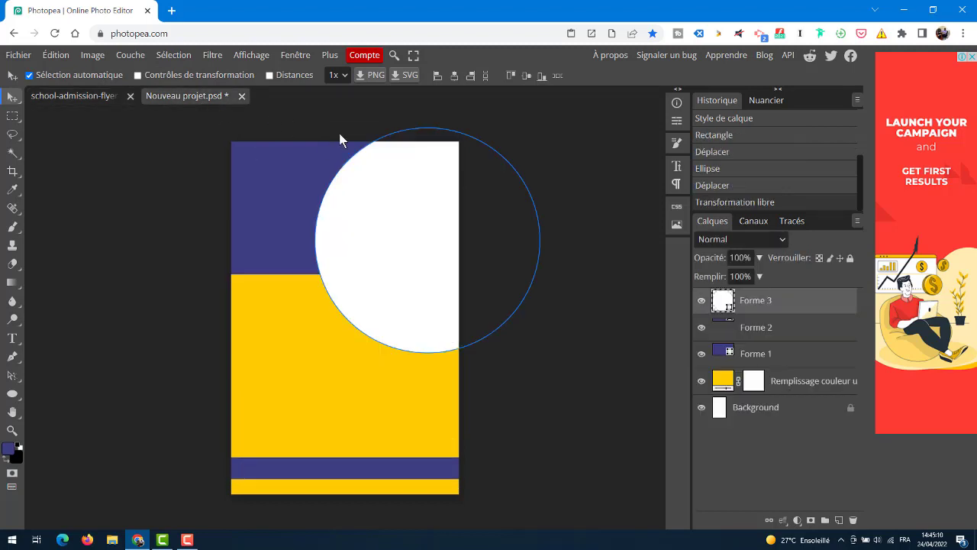
drag(371, 184, 377, 185)
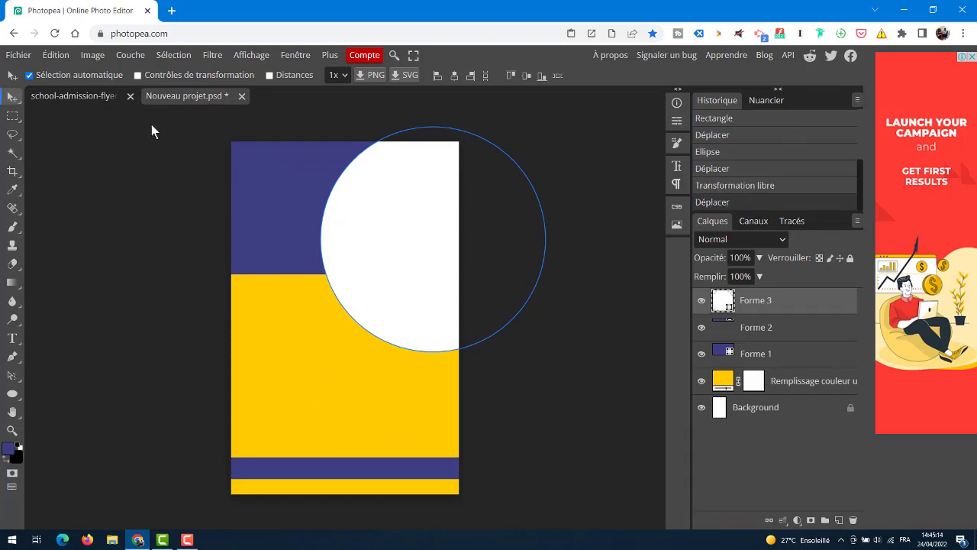
click(98, 159)
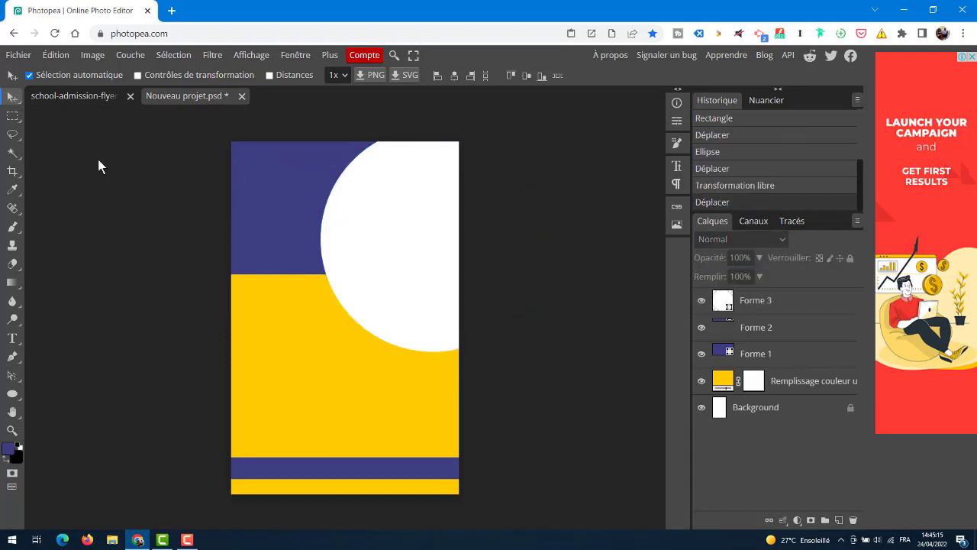
- Check the flyer's photo circle, duplicate the large white circle's layer in the new project, and fill the copy with d9daf0
click(85, 95)
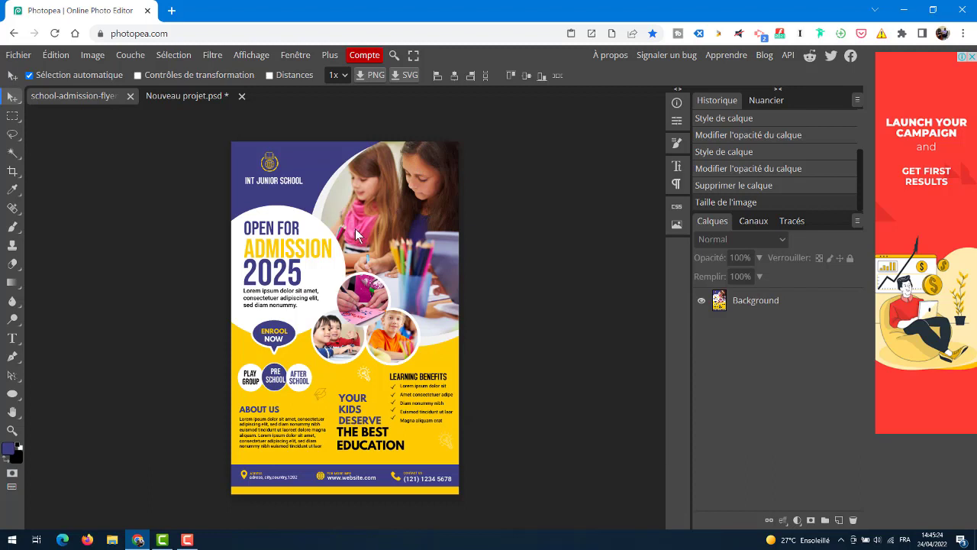
click(161, 96)
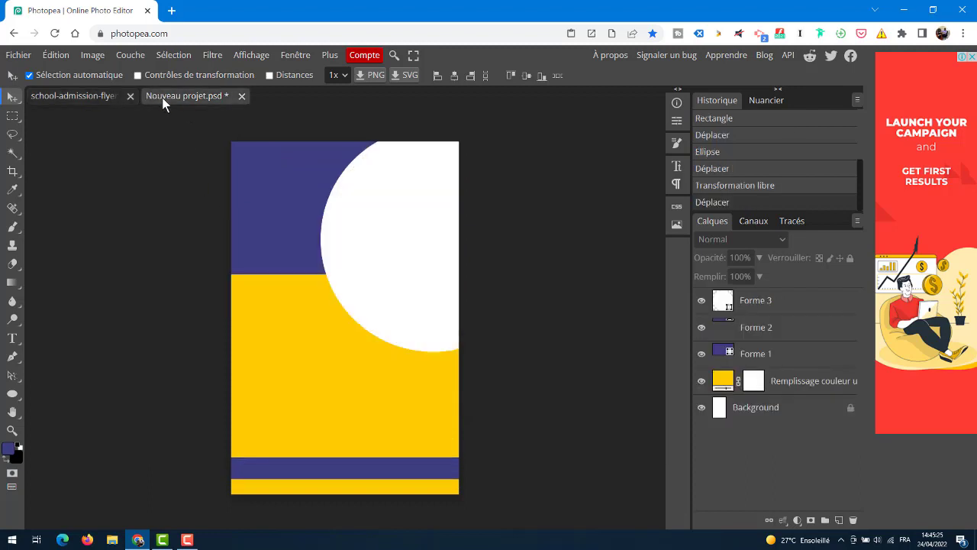
click(764, 312)
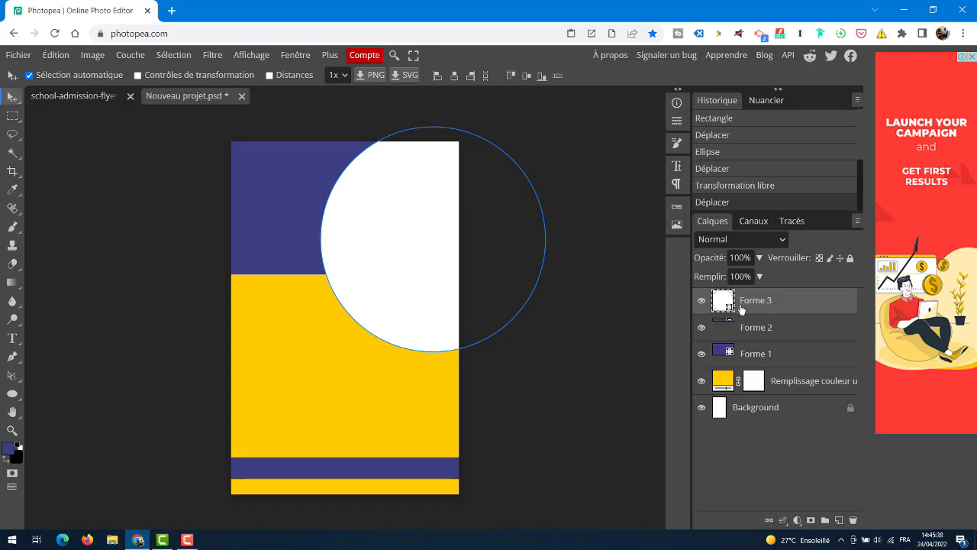
right_click(787, 302)
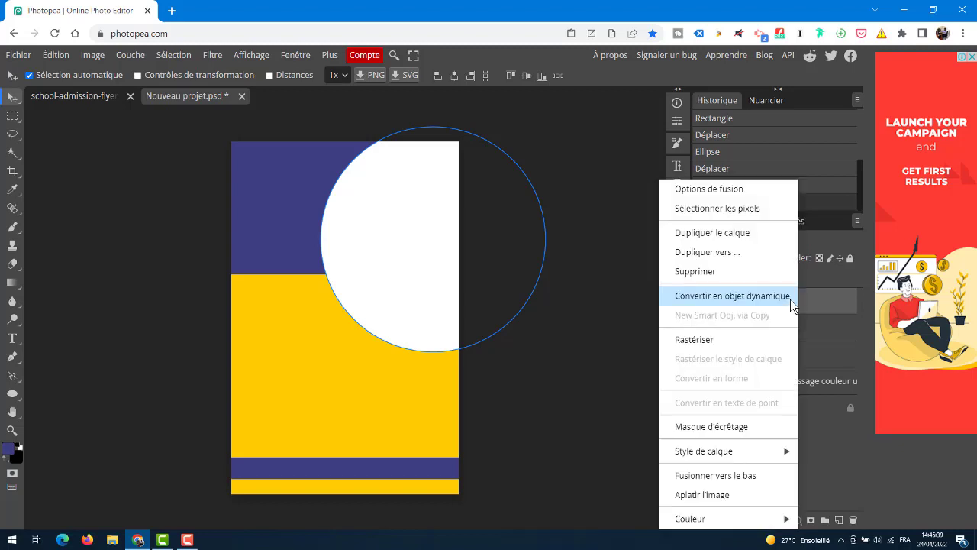
click(727, 234)
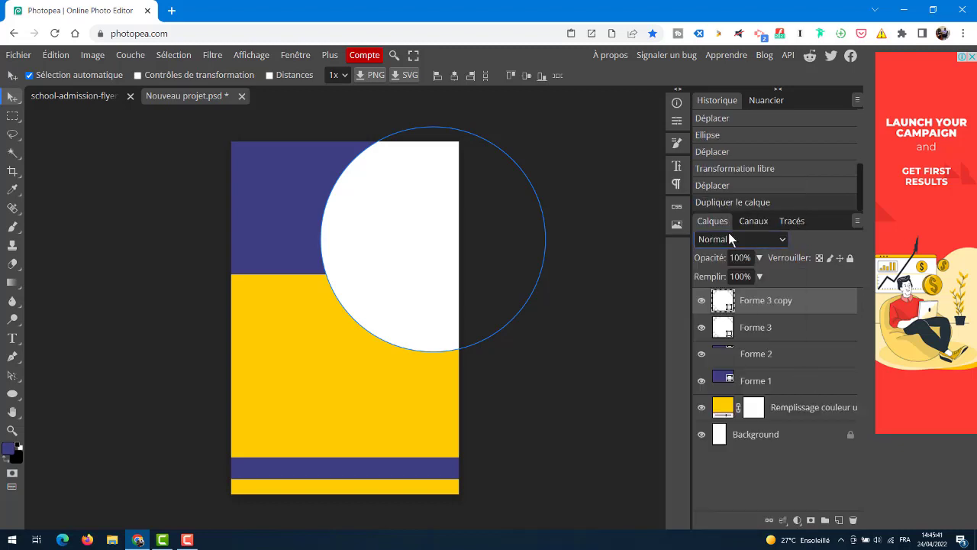
double_click(724, 302)
click(118, 181)
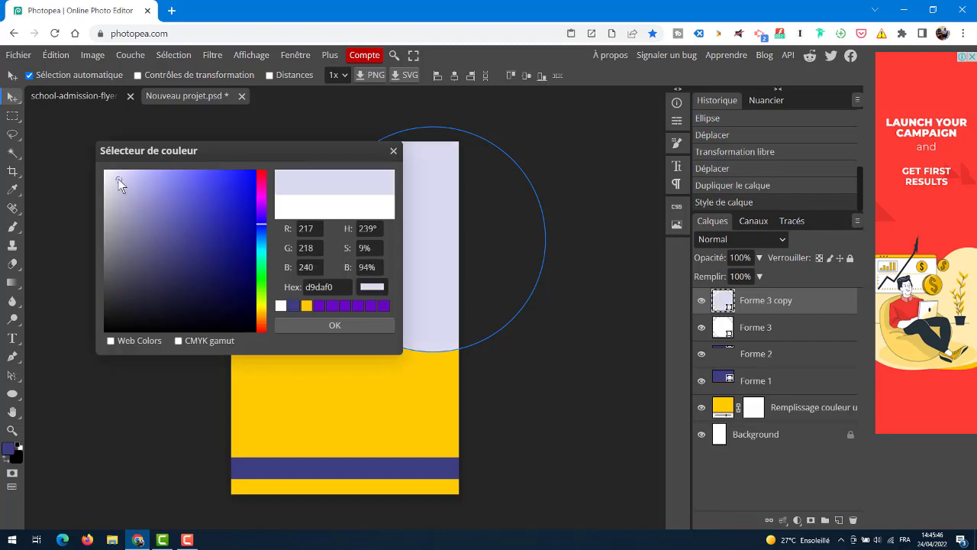
click(333, 323)
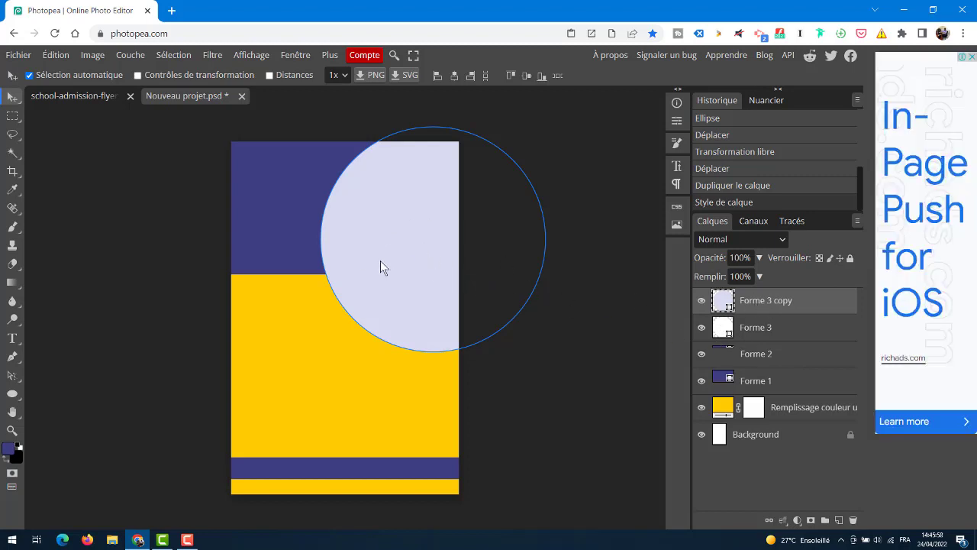
- Offset the lavender circle up and to the right, using the flyer as reference, leaving a white crescent along its left and lower edges
drag(377, 260, 392, 252)
click(84, 95)
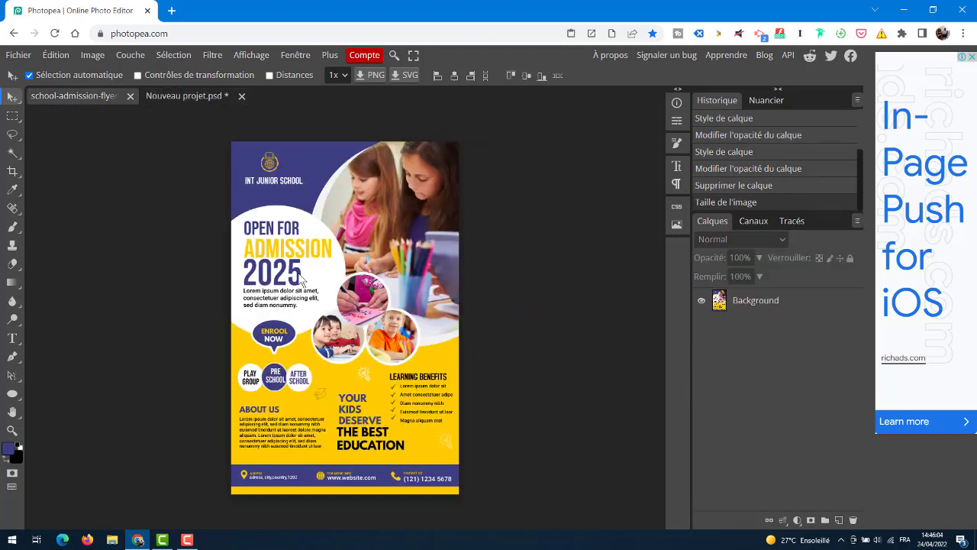
click(221, 95)
key(Up)
key(Up)
key(Up)
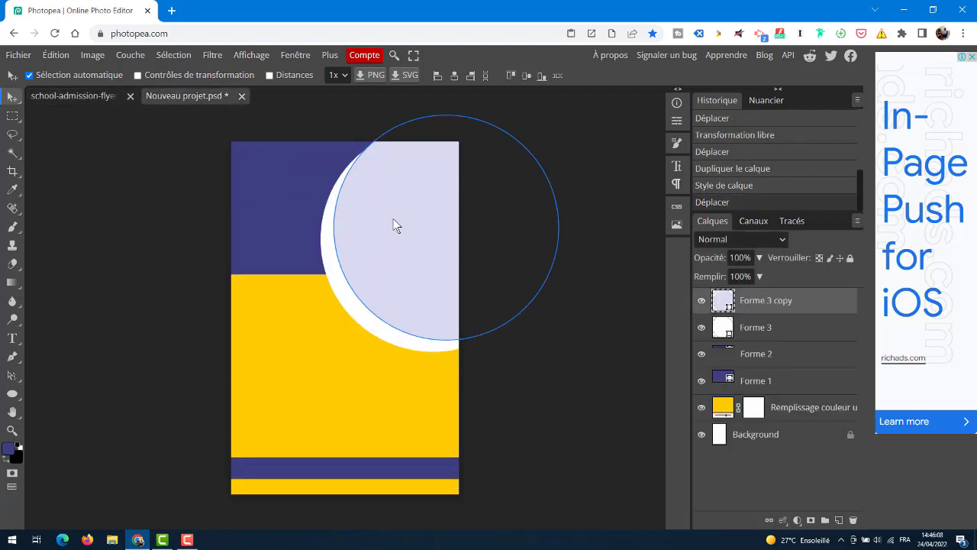
key(Down)
key(Down)
key(Down)
key(Down)
key(Right)
key(Right)
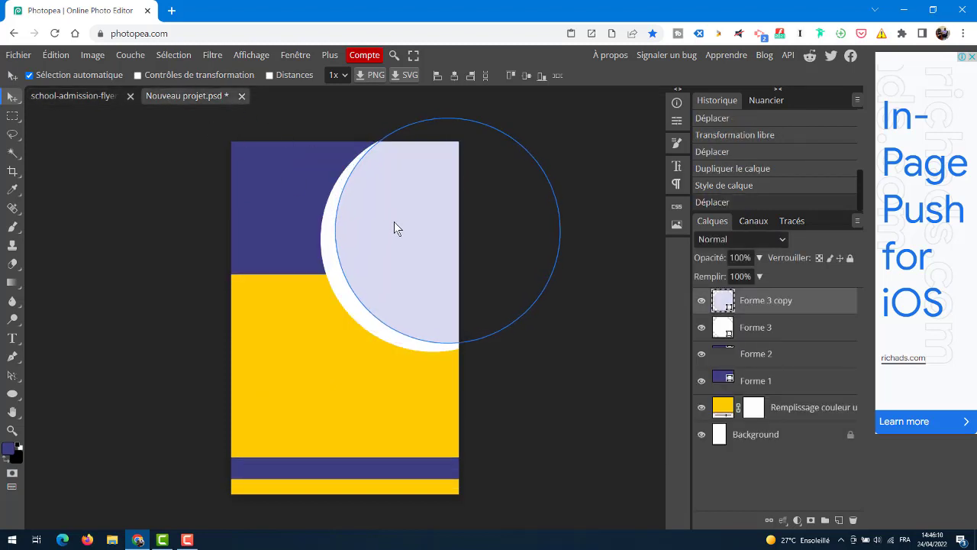
click(165, 200)
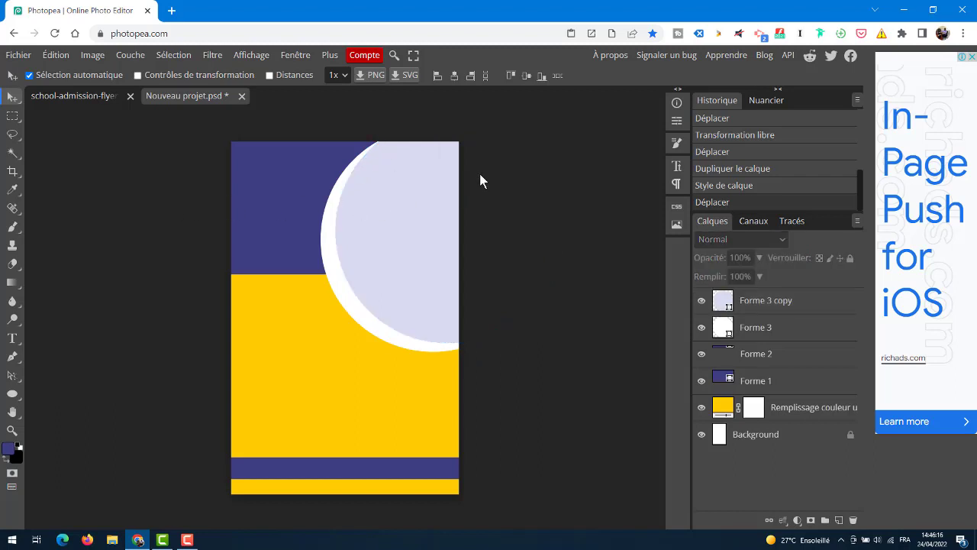
- Using the flyer as reference, draw a medium white circle extending past the page's left edge and overlapping the large circles
click(100, 96)
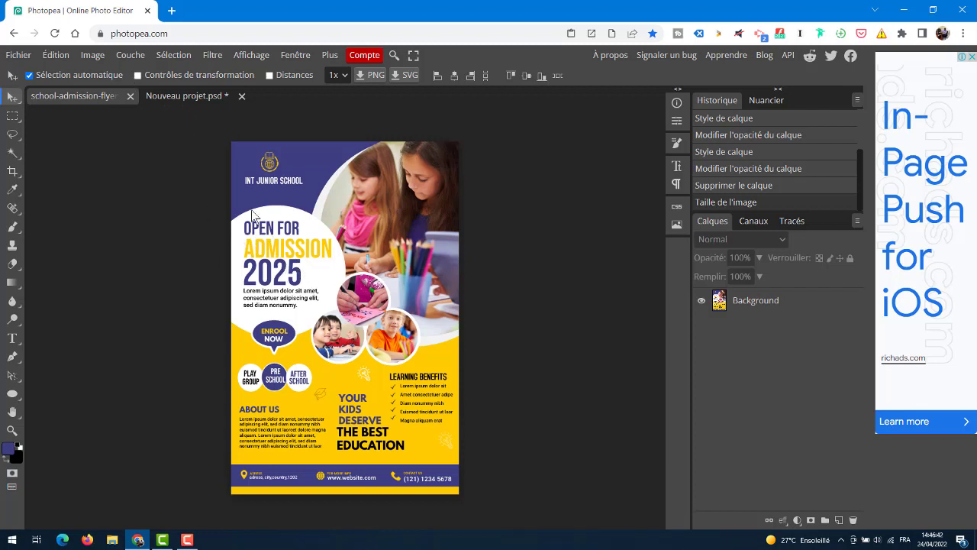
click(187, 98)
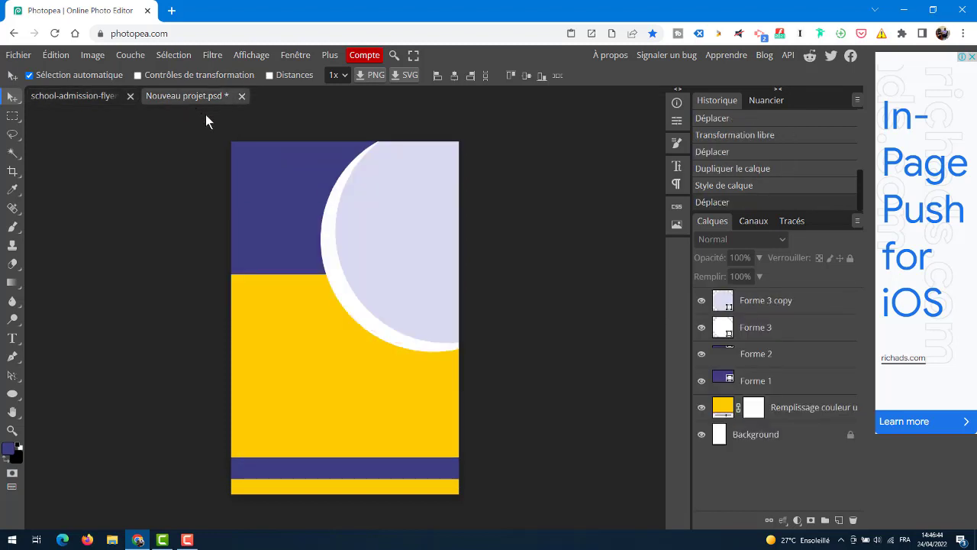
right_click(13, 394)
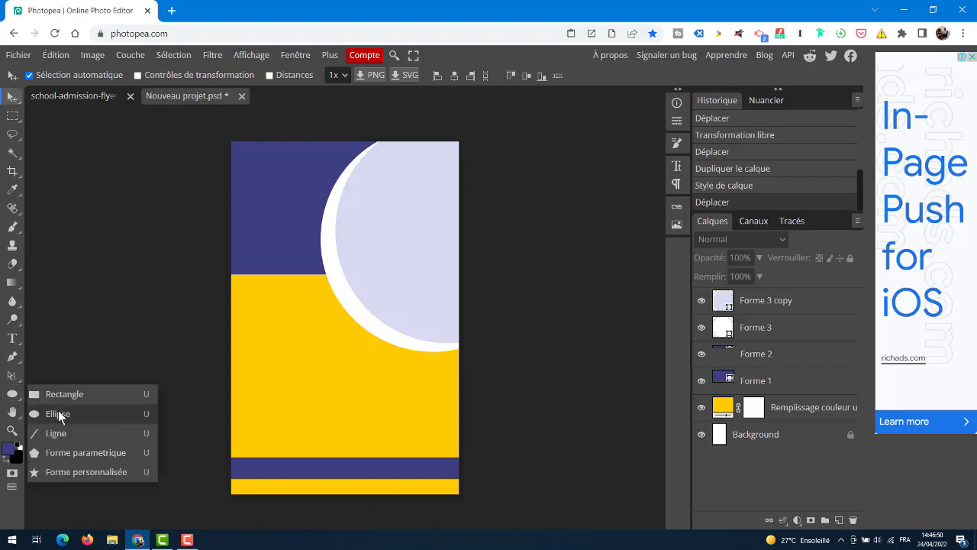
click(51, 413)
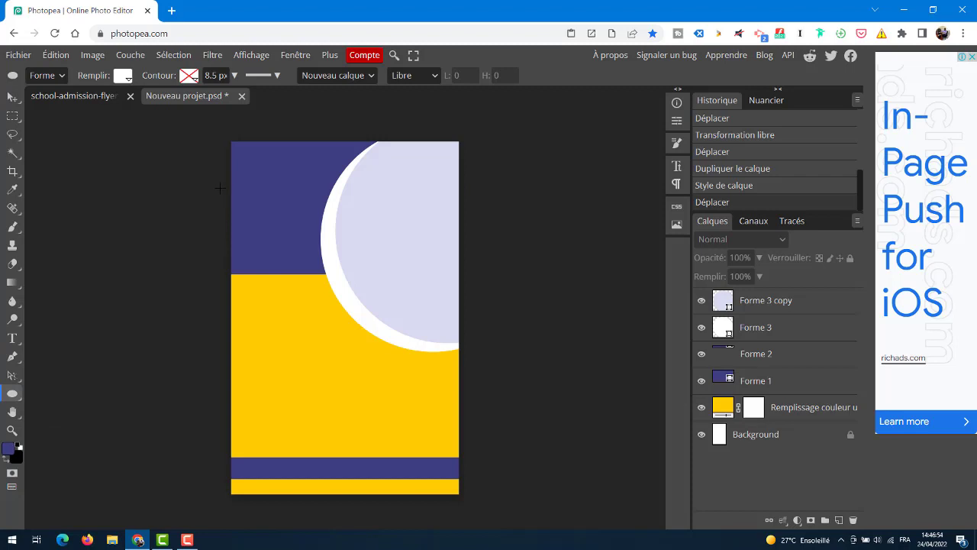
drag(220, 188, 361, 324)
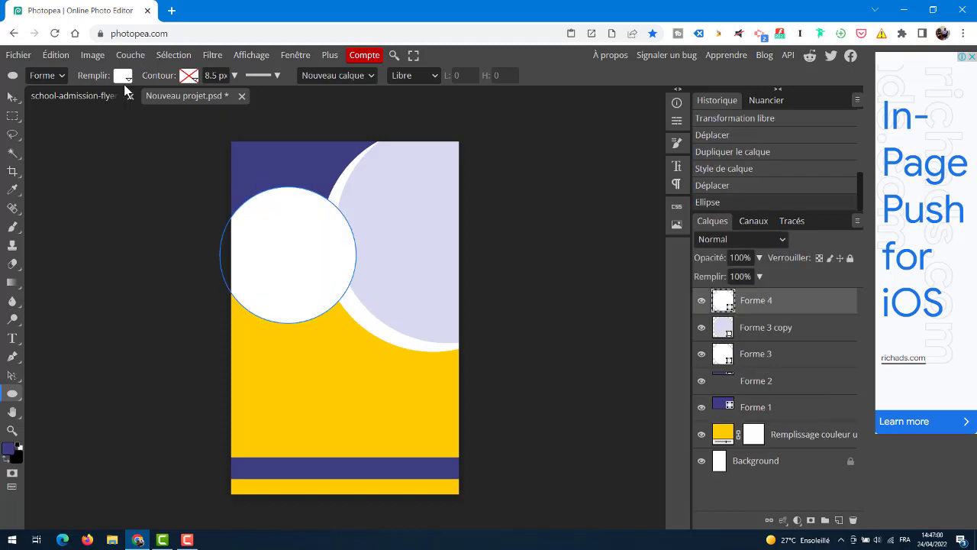
- Compare the medium white circle's placement with the flyer and move it slightly upward
click(77, 94)
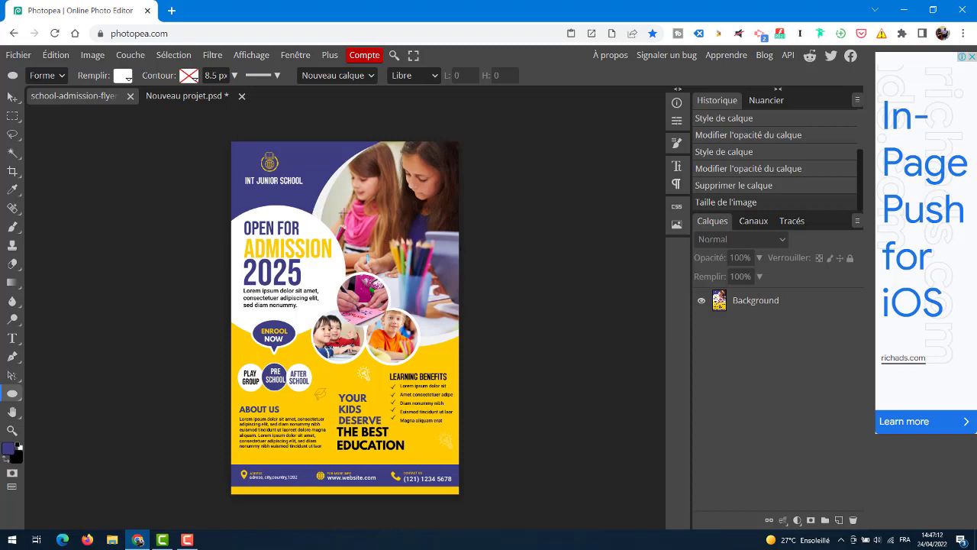
click(170, 96)
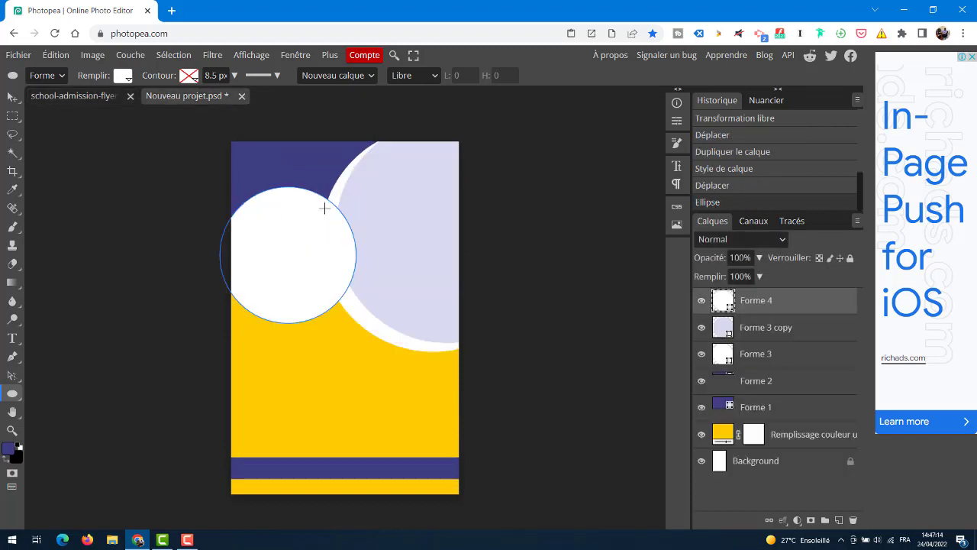
click(76, 99)
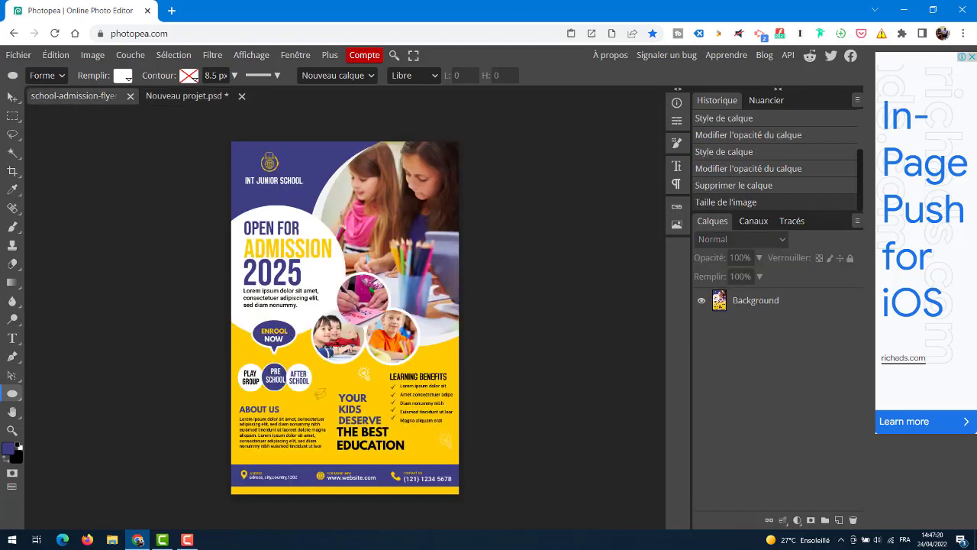
click(160, 101)
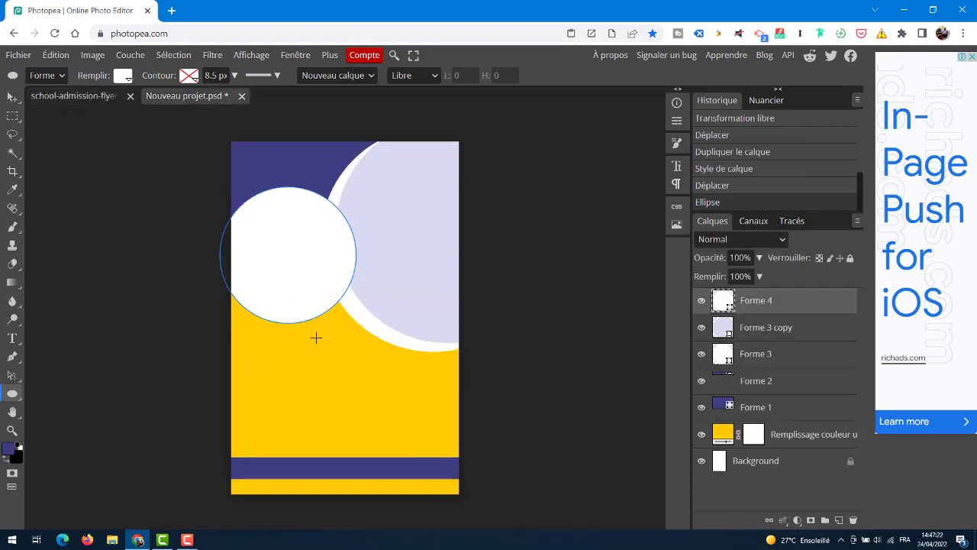
click(12, 98)
mouse_move(296, 274)
mouse_down()
mouse_move(298, 281)
mouse_move(295, 271)
mouse_up()
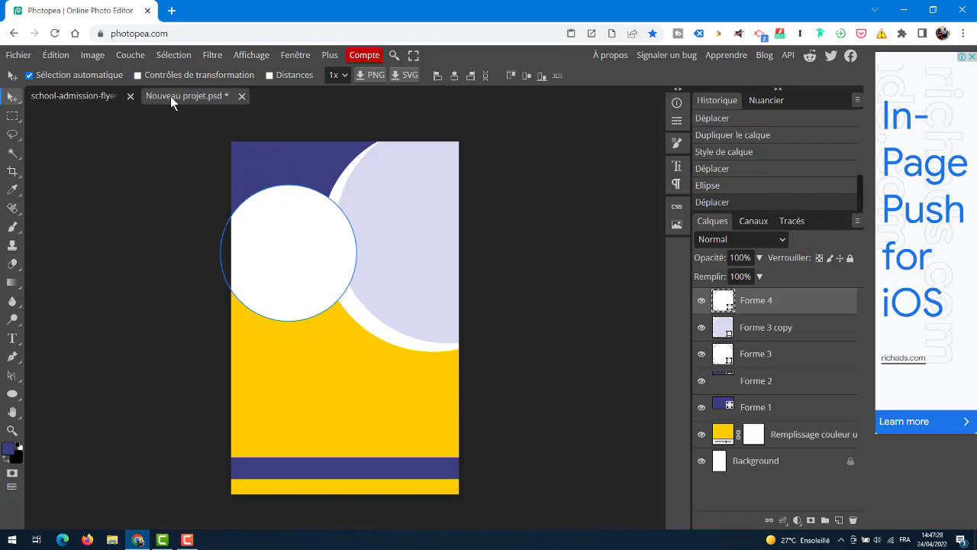
- Using the flyer as reference, draw a small white circle overlapping the medium white circle's lower right edge in the new project
click(84, 94)
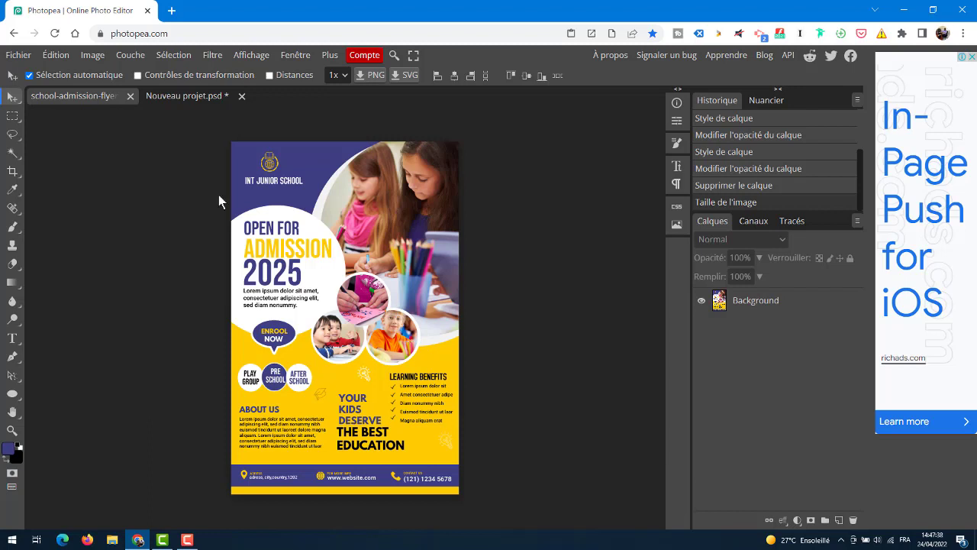
click(165, 96)
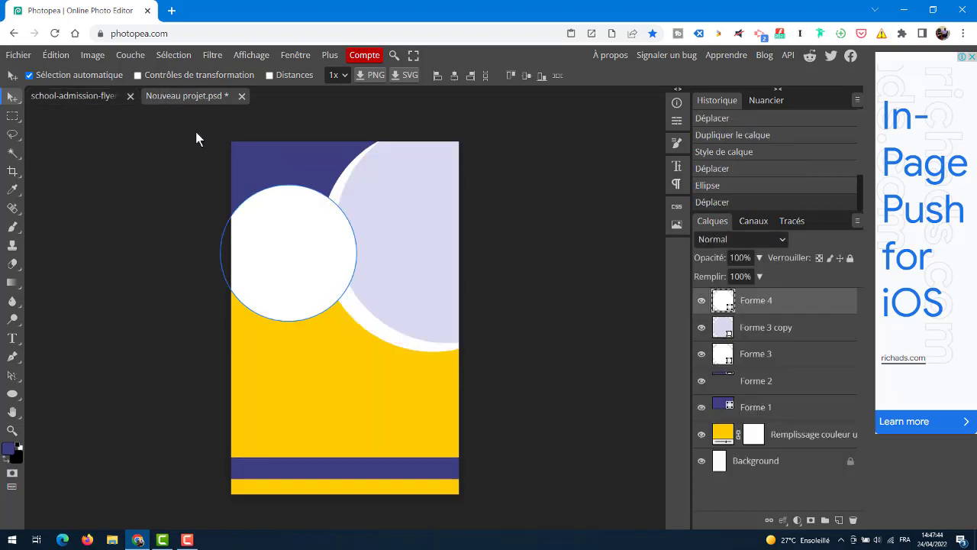
click(12, 393)
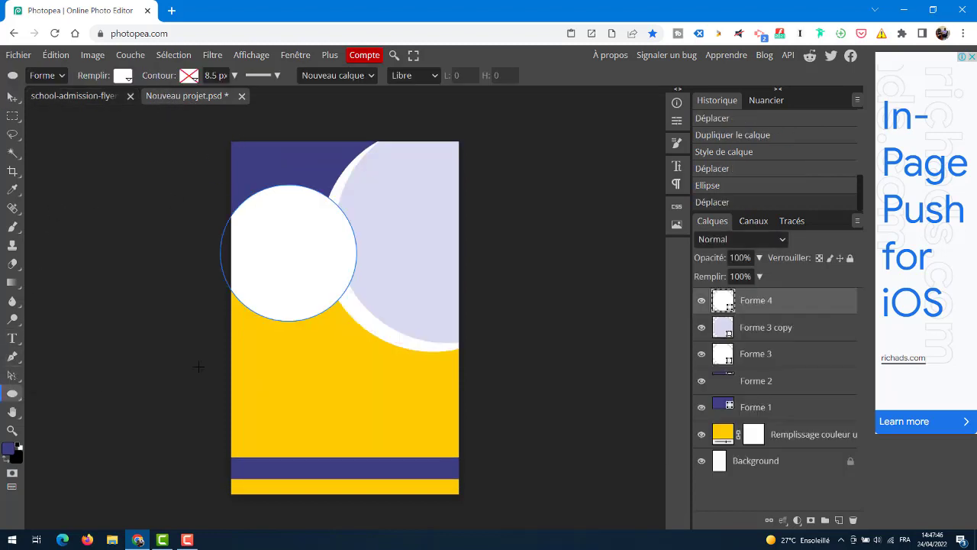
drag(298, 350, 358, 287)
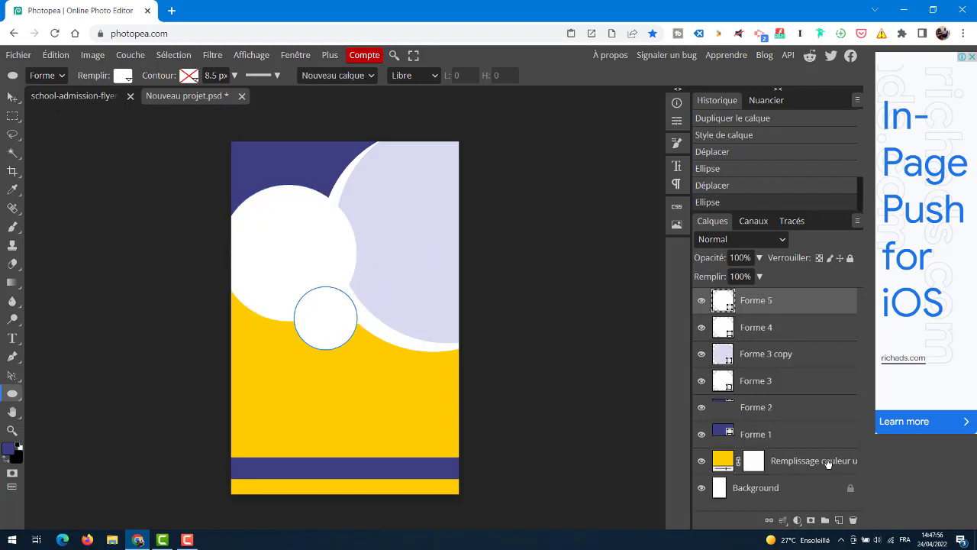
- Recolour the small circle light pink so it stands out from the white shapes
double_click(723, 303)
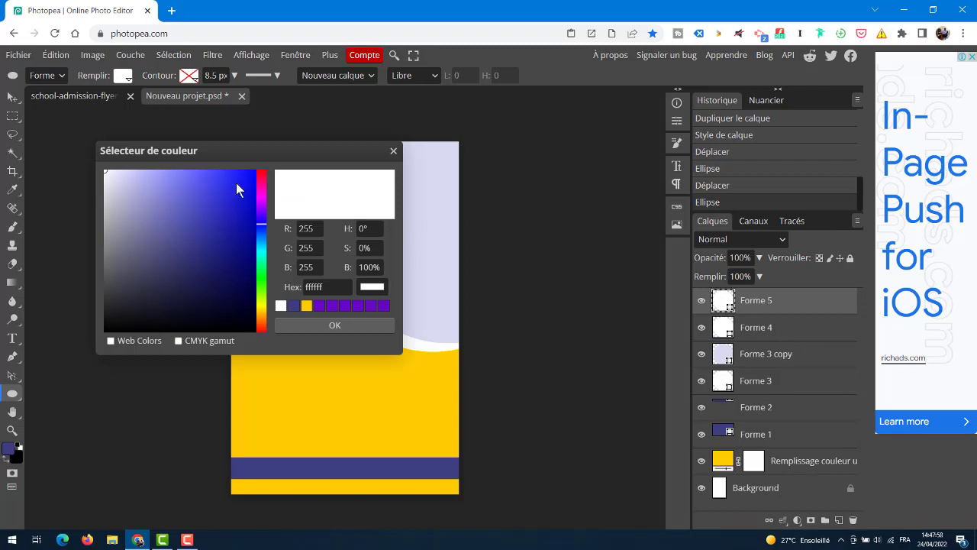
click(265, 196)
click(168, 176)
click(315, 329)
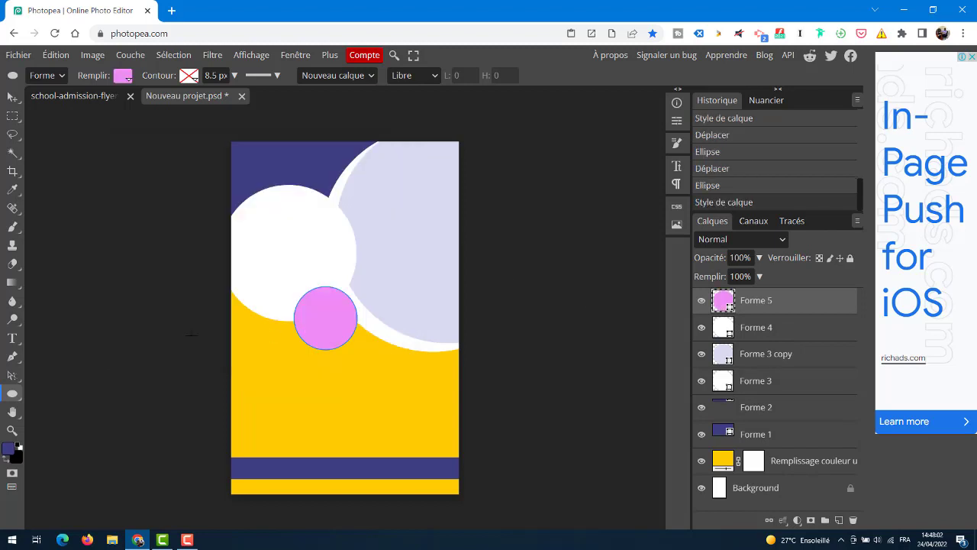
- Compare the small pink circle with the flyer's lower-left photo circle and shift it slightly downward
click(12, 97)
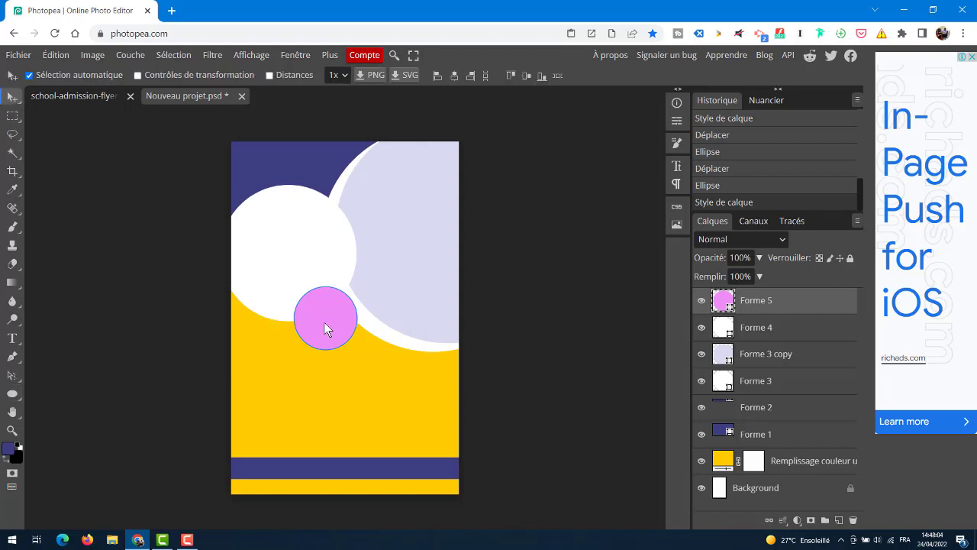
click(83, 96)
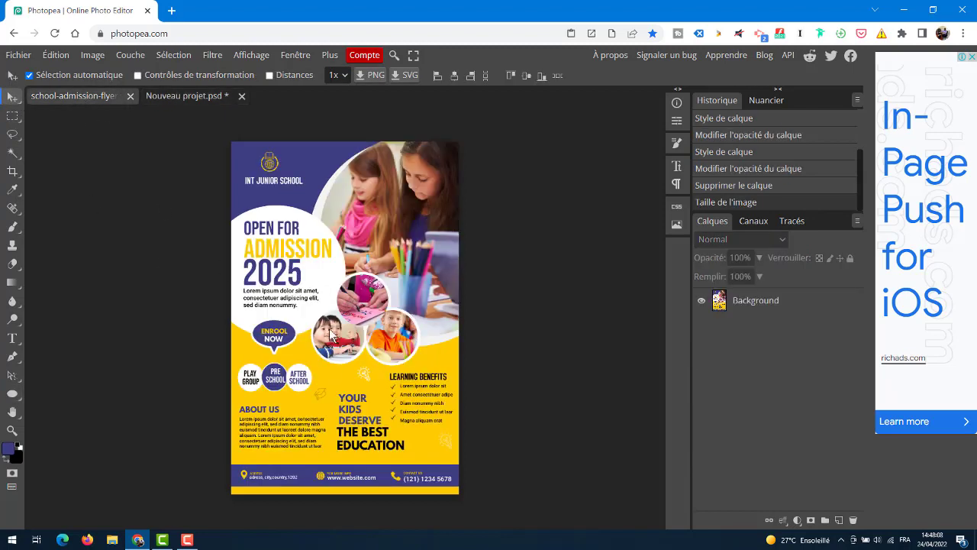
click(195, 95)
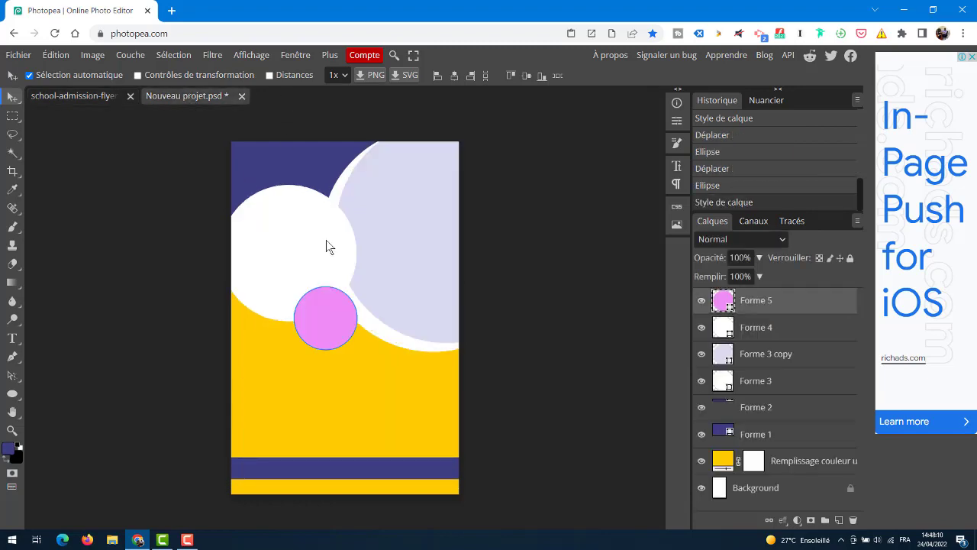
drag(325, 328, 328, 324)
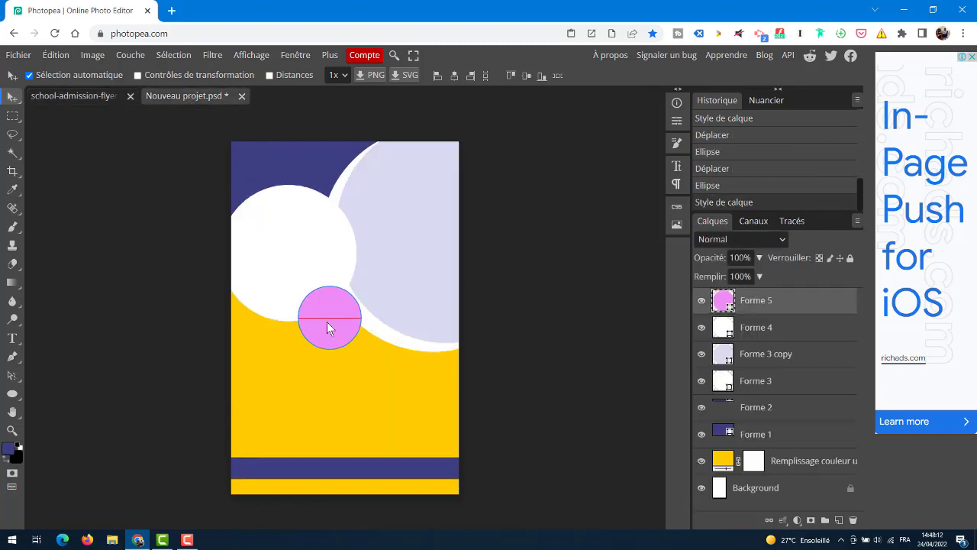
click(94, 97)
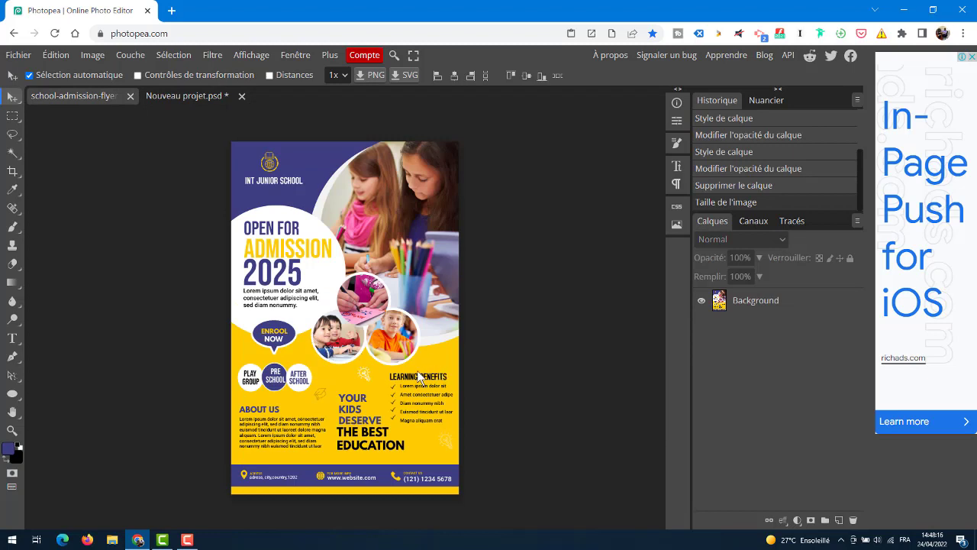
click(163, 95)
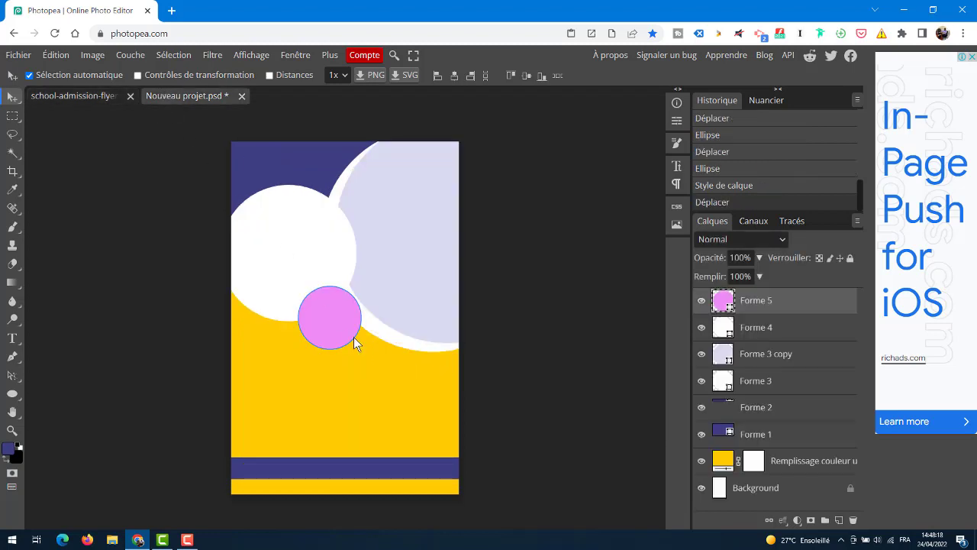
mouse_move(341, 331)
mouse_down()
mouse_move(339, 341)
mouse_move(342, 332)
mouse_up()
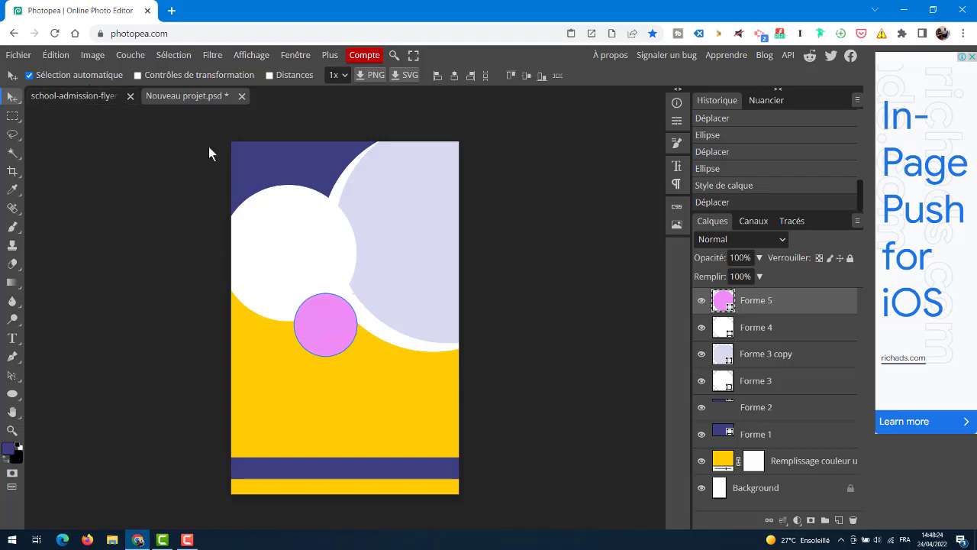
- Move the small pink circle slightly right, between the medium and large circles, and check its placement against the flyer
click(92, 102)
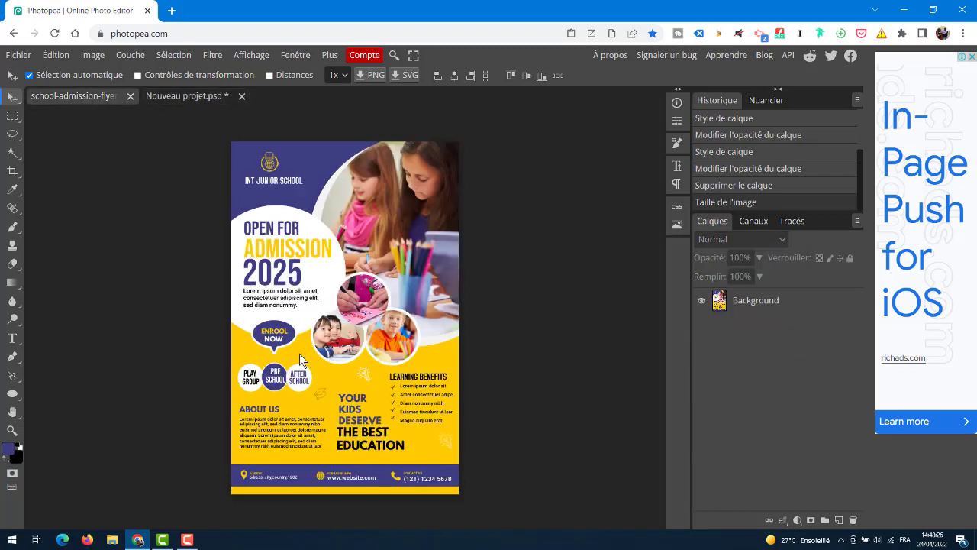
double_click(187, 96)
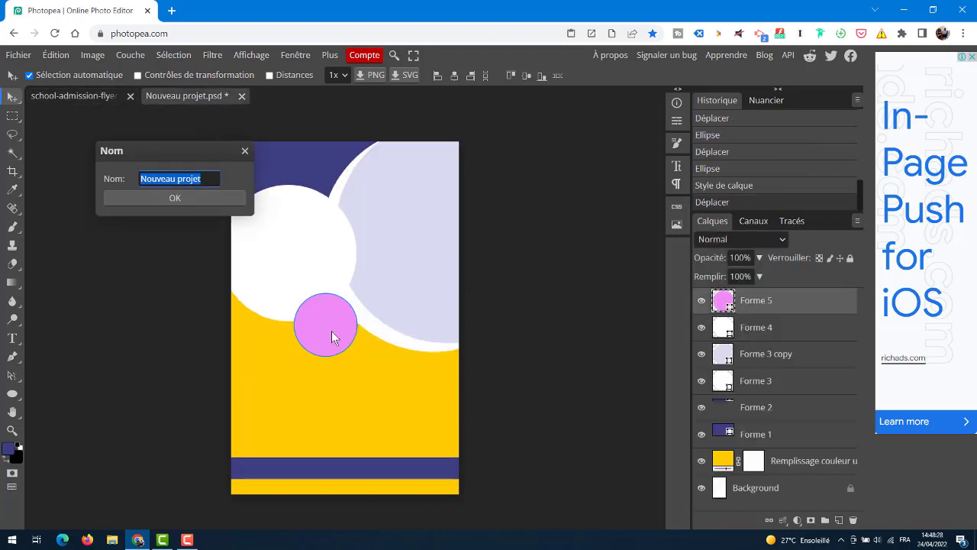
drag(332, 338, 341, 338)
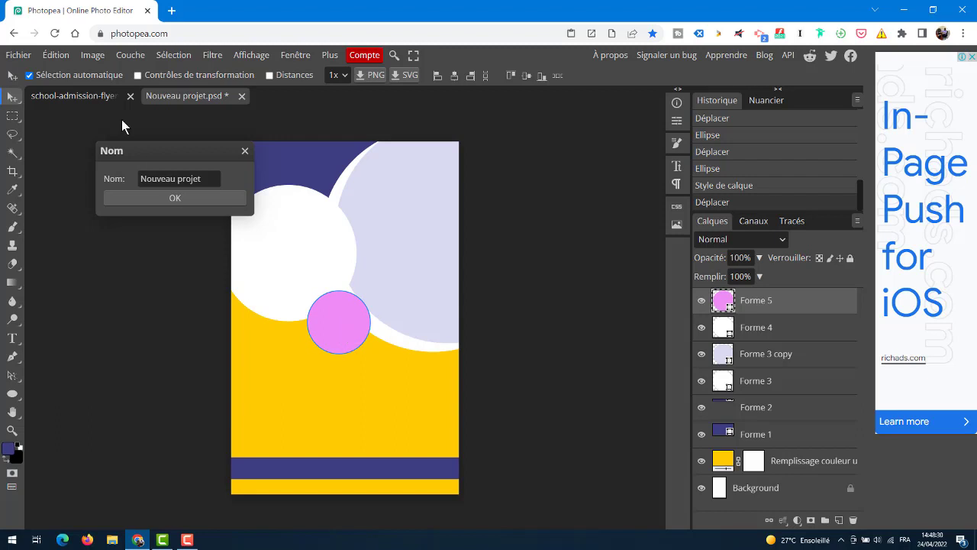
click(244, 150)
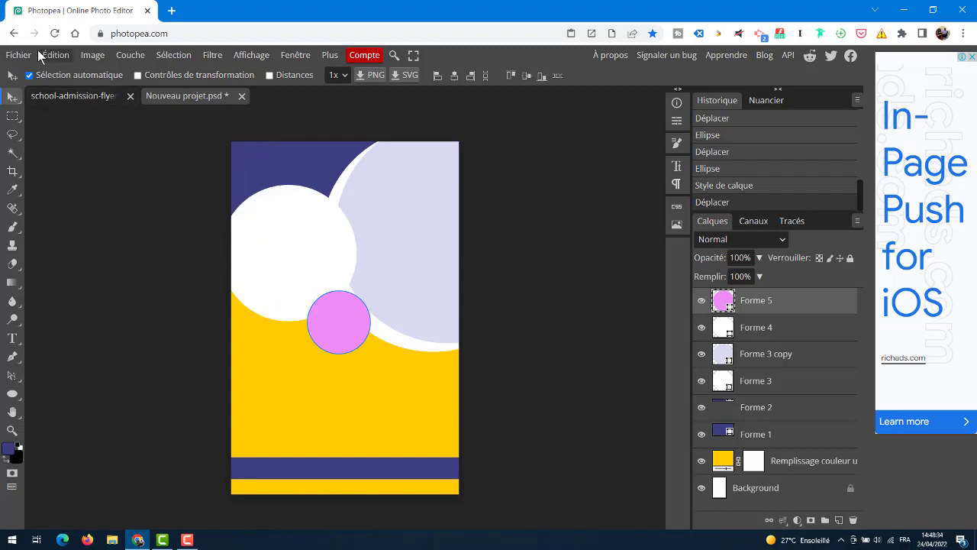
click(91, 95)
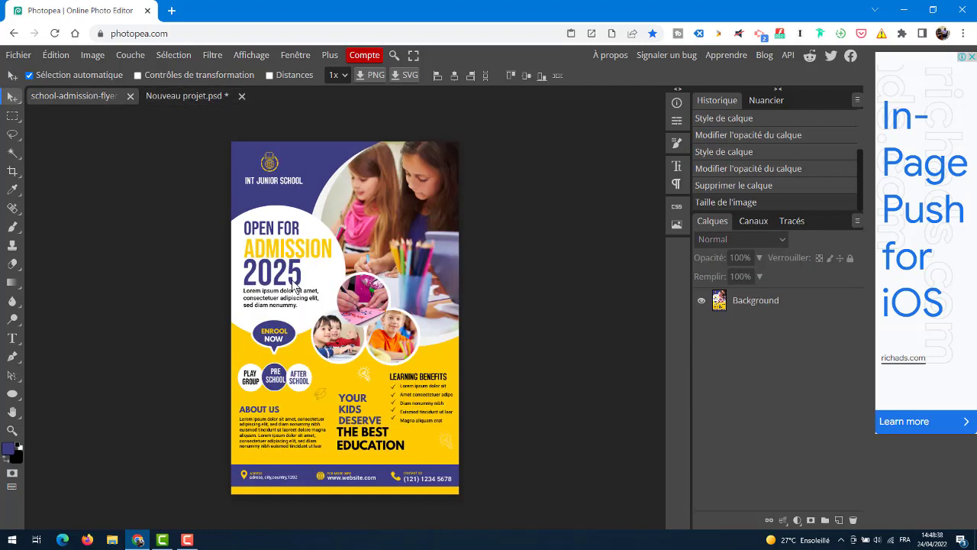
click(168, 97)
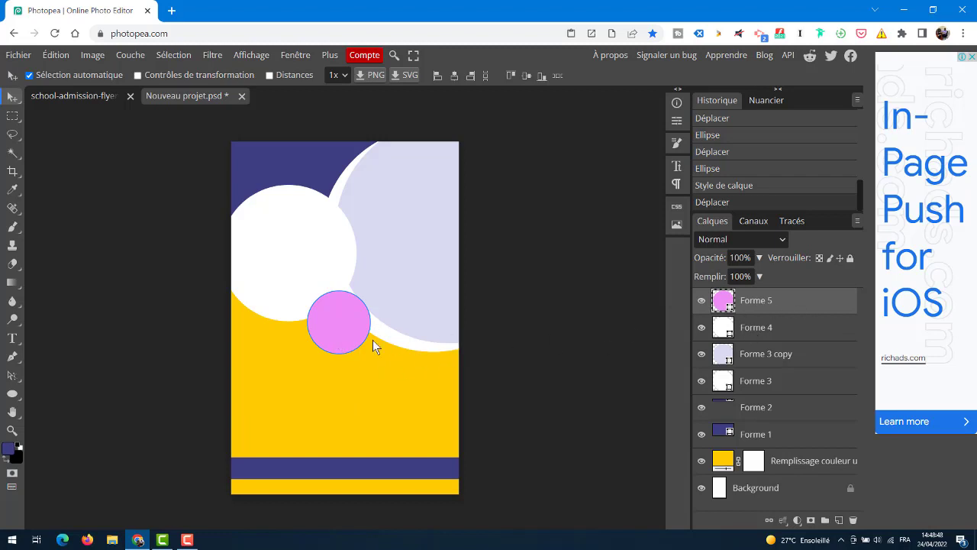
- Duplicate the small pink circle and place the copy level with the original, directly to its right
right_click(820, 306)
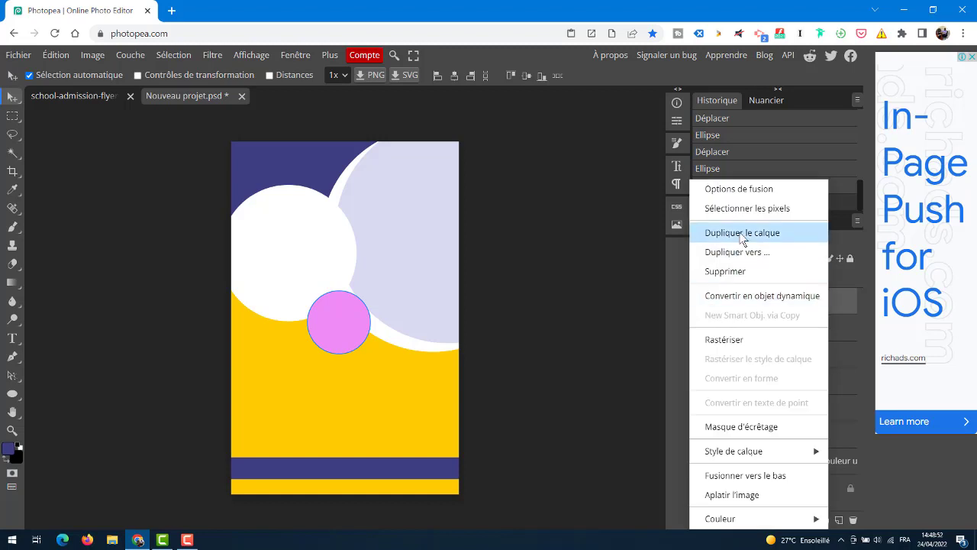
click(807, 226)
drag(331, 332, 389, 338)
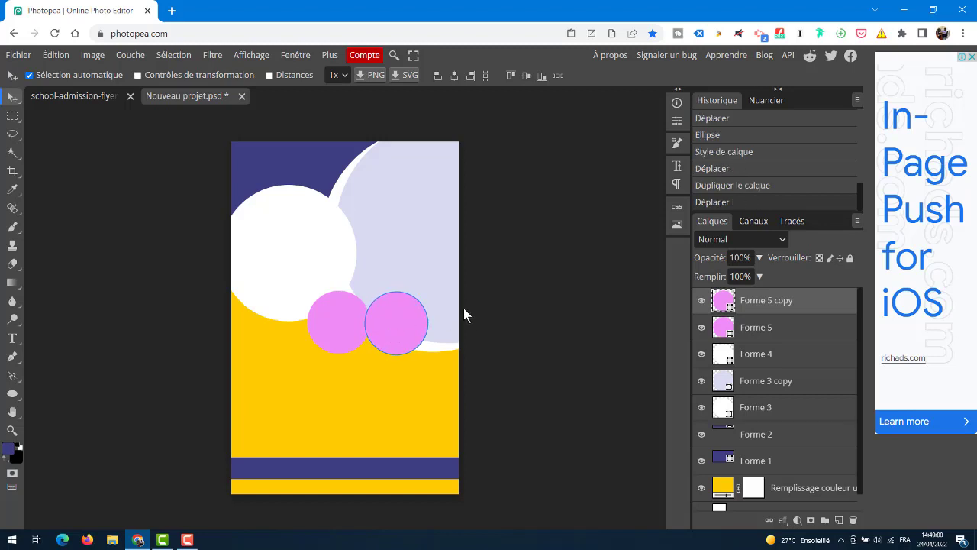
key(ctrl+z)
drag(339, 328, 397, 327)
- Following the flyer's photo cluster, duplicate the pink circle again and centre the second copy above the lower pair
click(82, 95)
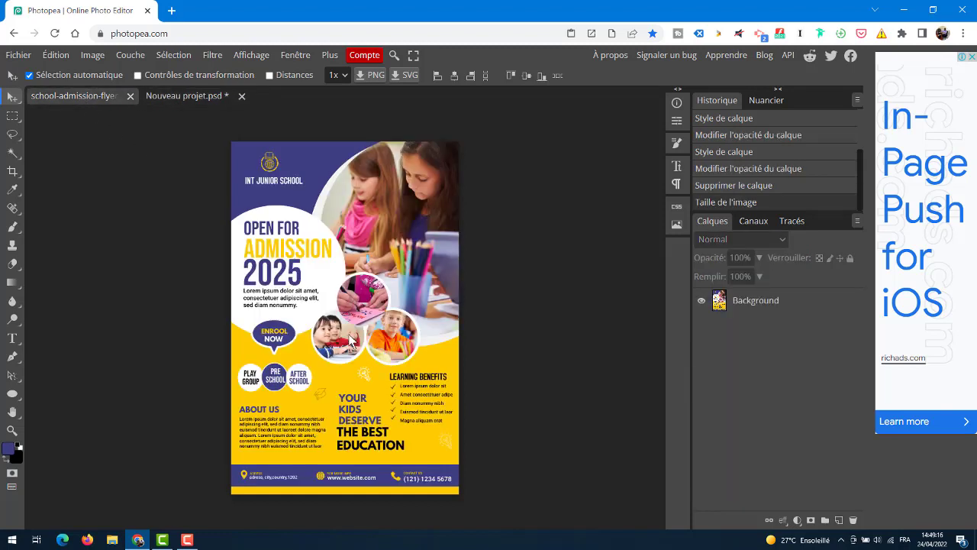
click(175, 98)
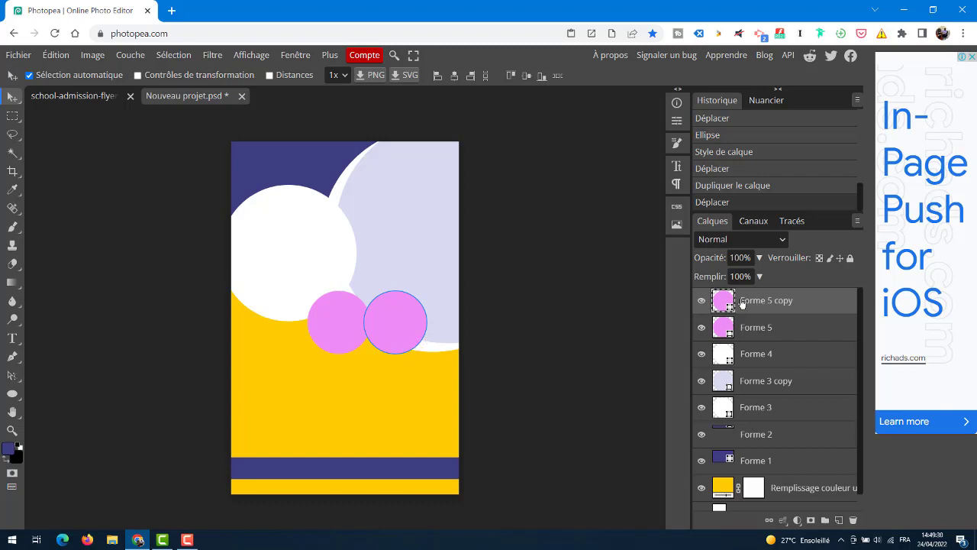
drag(385, 340, 370, 305)
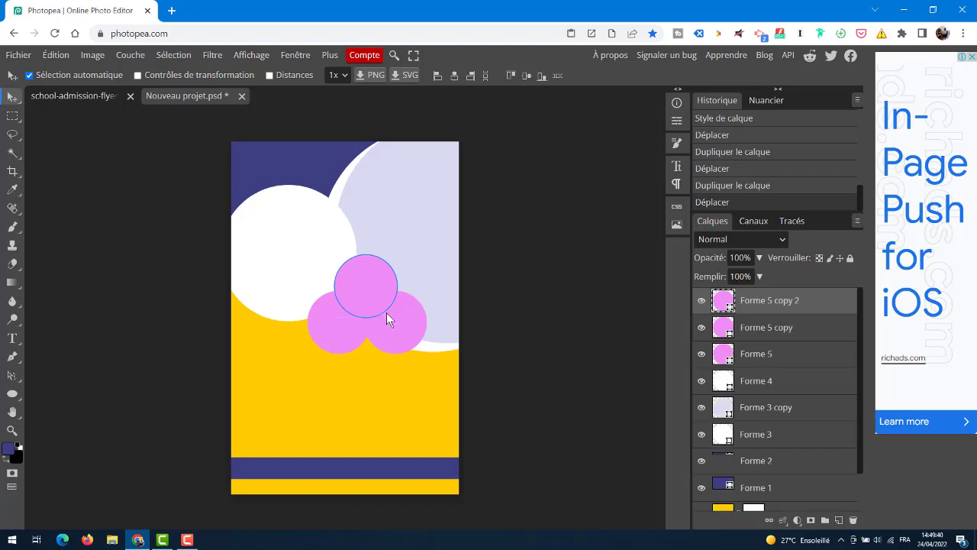
click(113, 97)
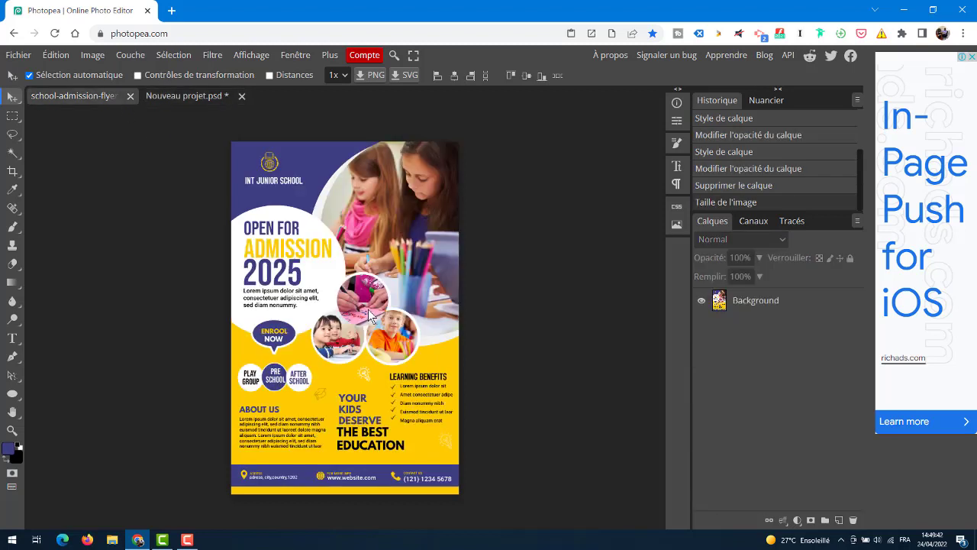
click(182, 95)
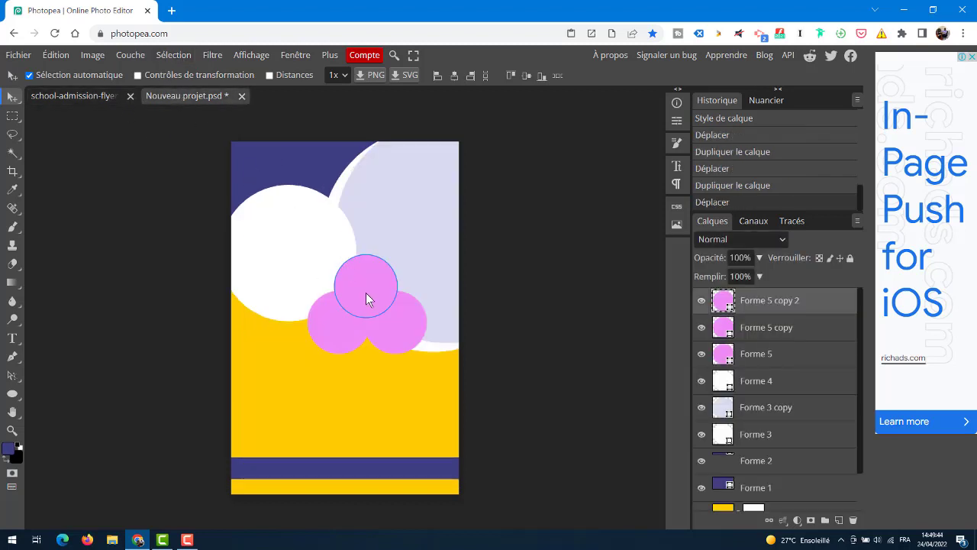
drag(365, 282, 367, 289)
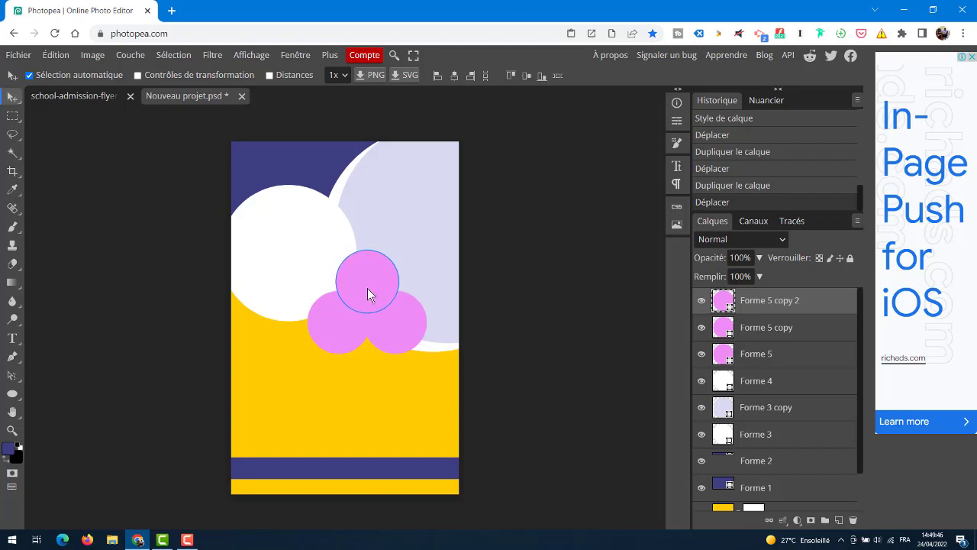
- Space the three pink circles evenly in the horizontal direction
shift+click(809, 361)
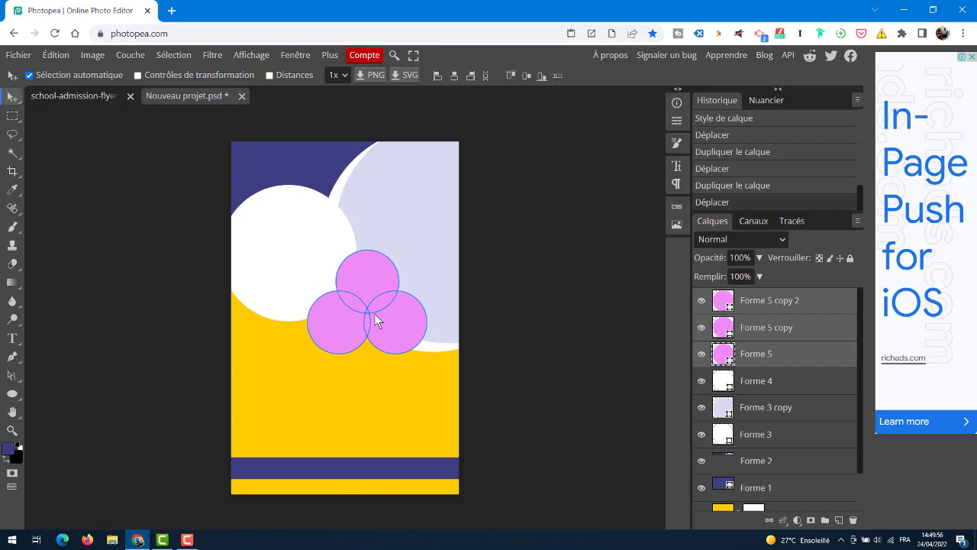
click(556, 75)
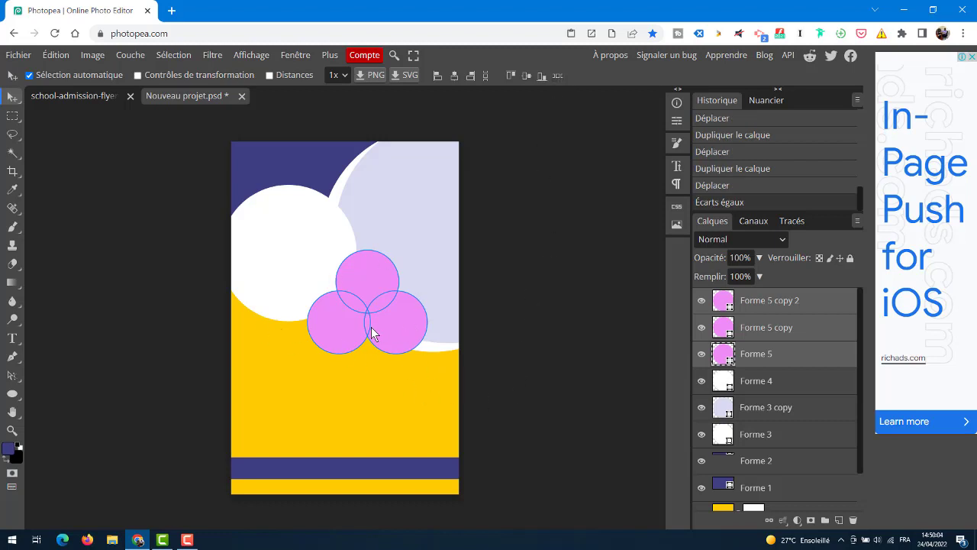
click(463, 341)
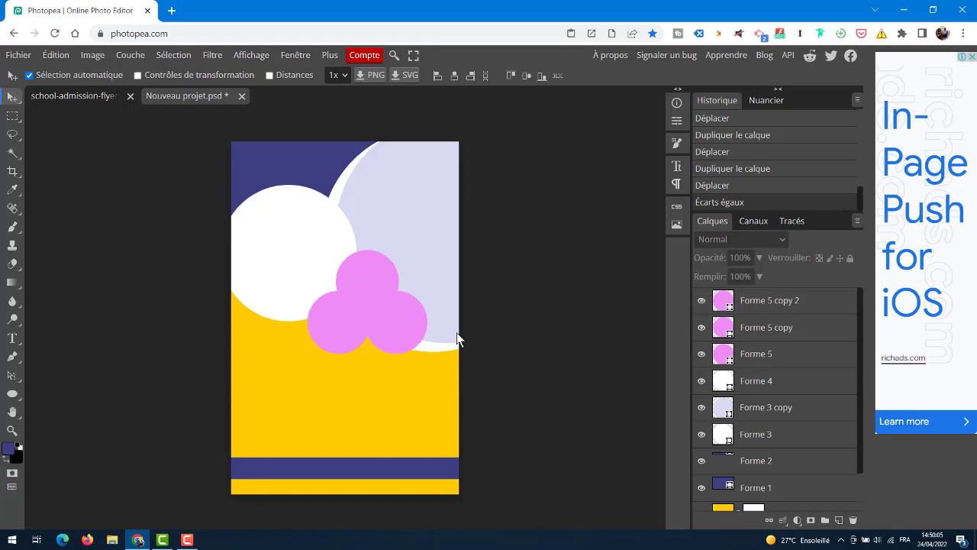
- Nudge the top pink circle slightly upward, away from the lower pair
click(360, 274)
key(Up)
key(Up)
key(Up)
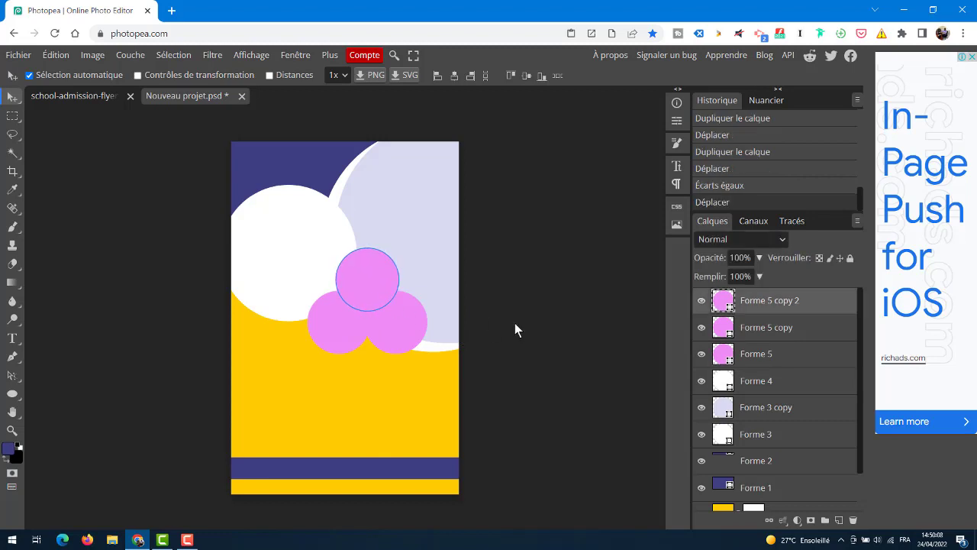
key(Up)
key(Up)
key(Up)
key(Down)
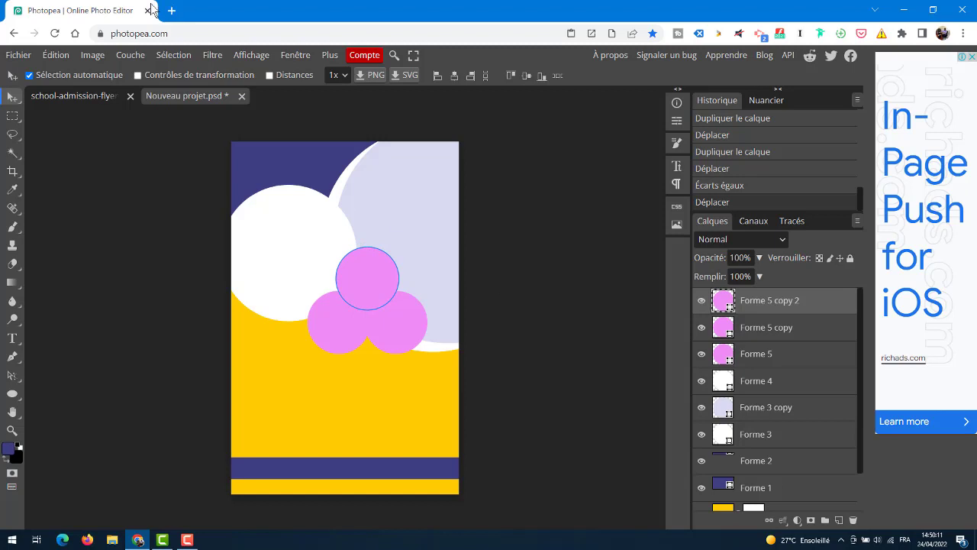
- Following the flyer's ENROOL NOW badge, draw a pink speech-bubble custom shape over the large white circle's lower edge, beside the pink circle cluster
click(88, 95)
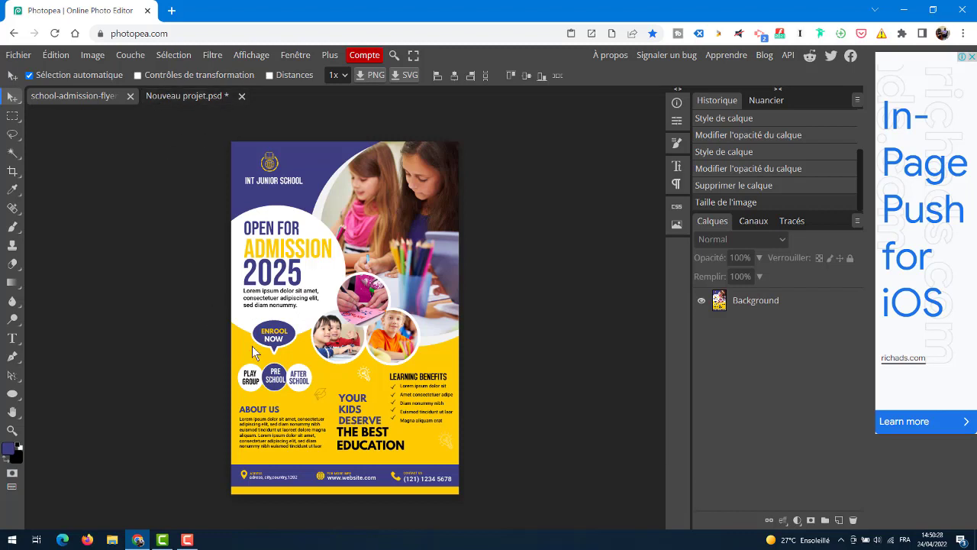
click(170, 91)
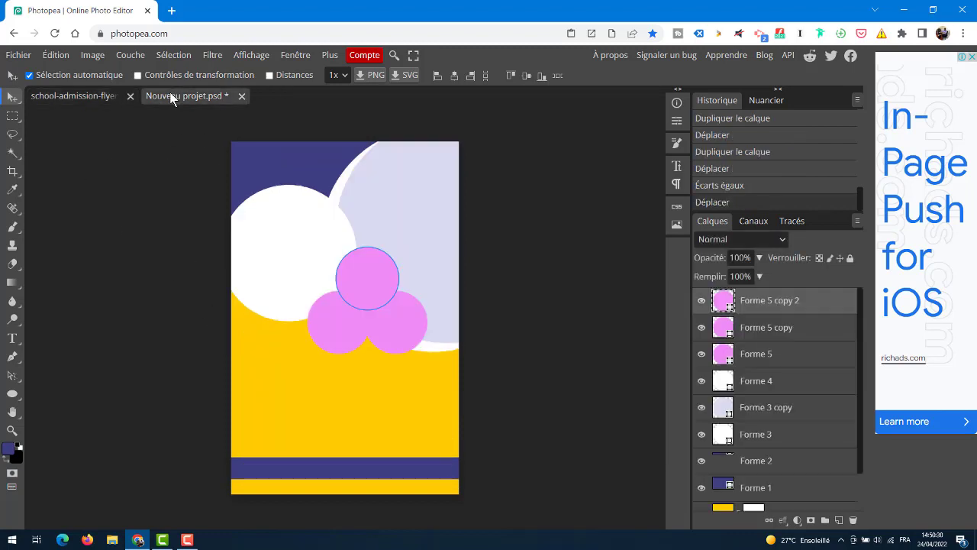
right_click(14, 394)
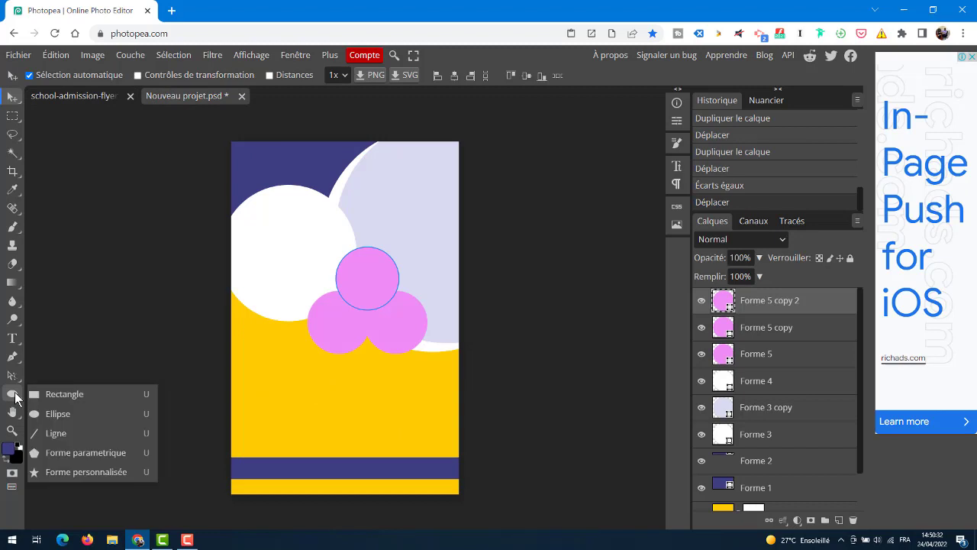
click(72, 469)
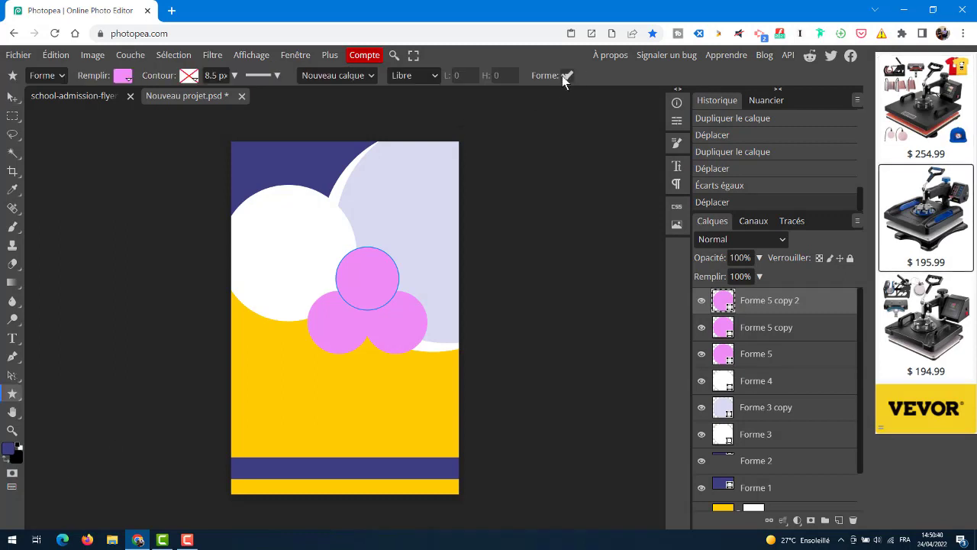
click(564, 75)
scroll(840, 107, down, 2)
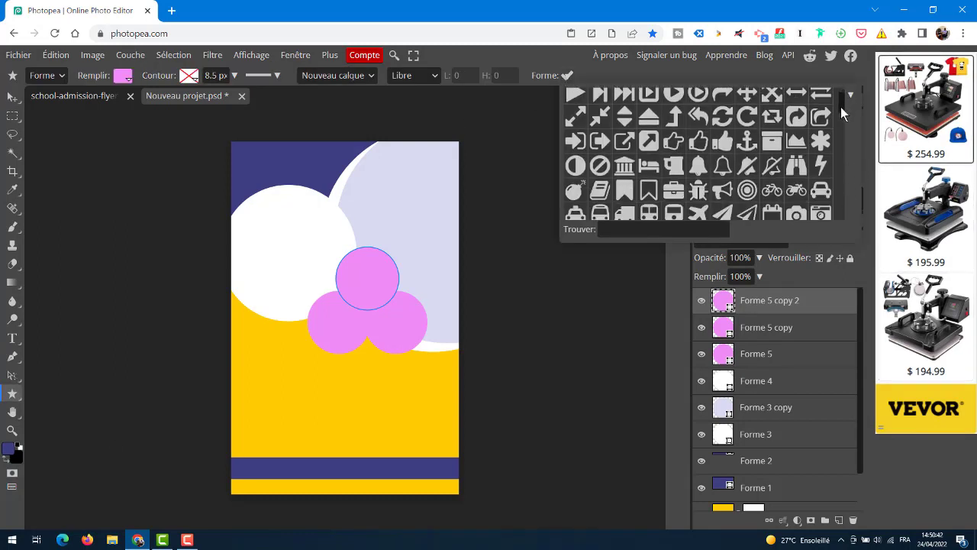
scroll(841, 107, down, 4)
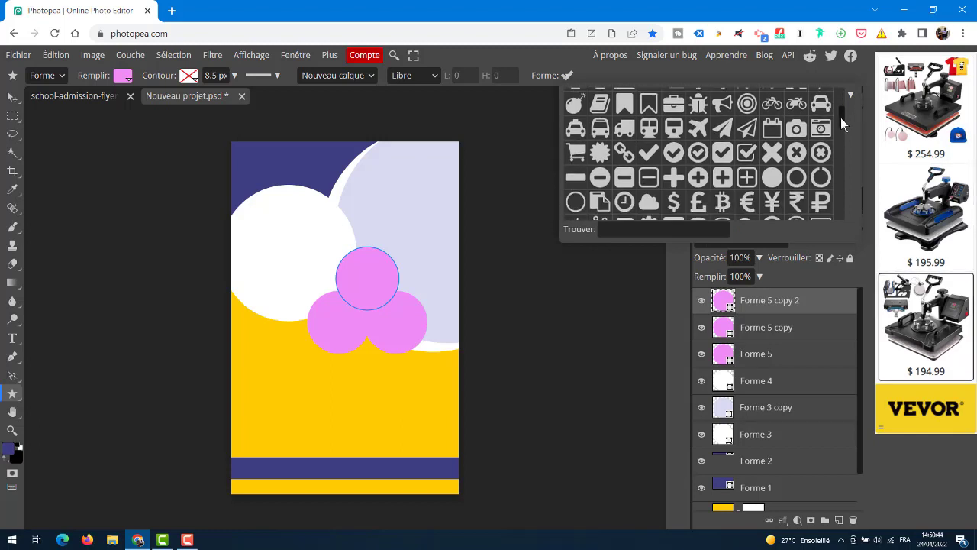
drag(840, 118, 840, 130)
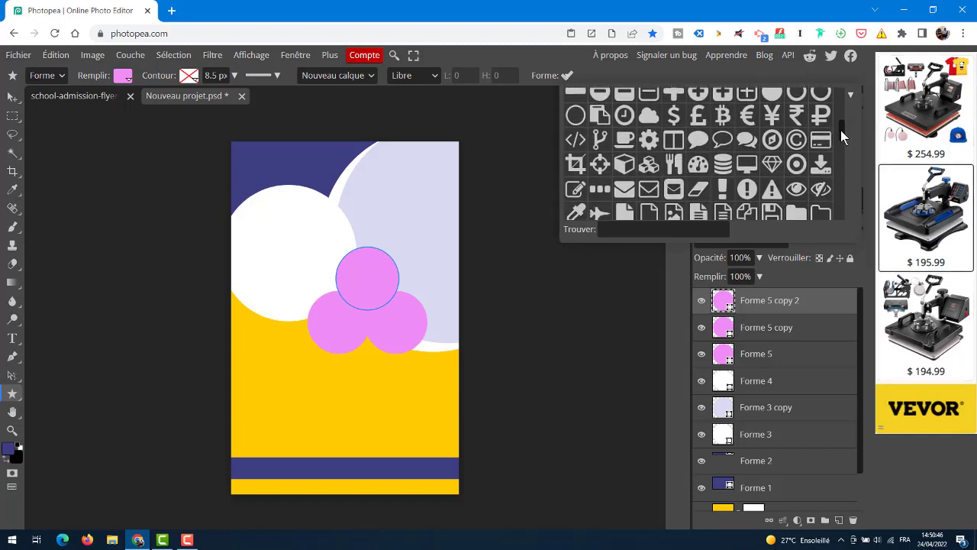
click(700, 139)
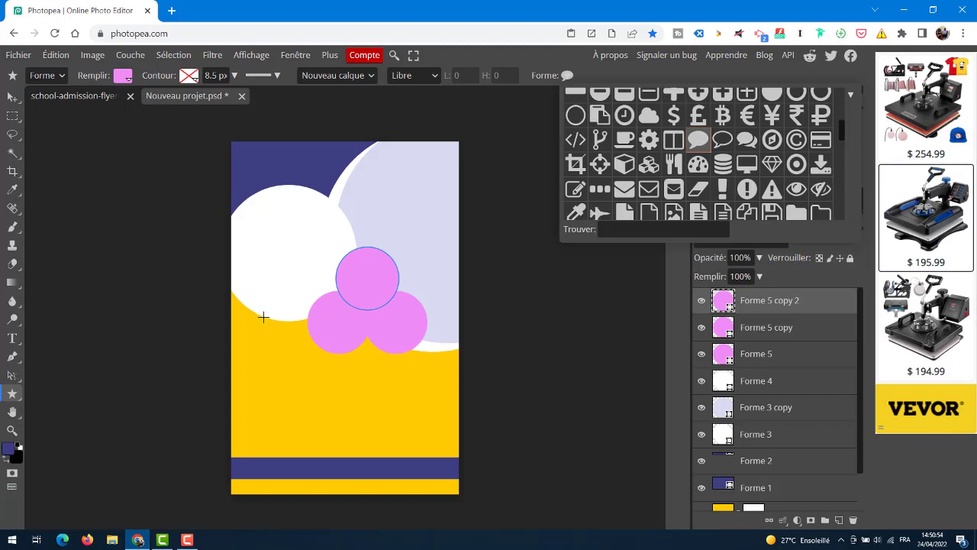
drag(252, 308, 303, 356)
- Compare with the flyer and move the speech bubble slightly upward, just left of the pink circle cluster
click(83, 97)
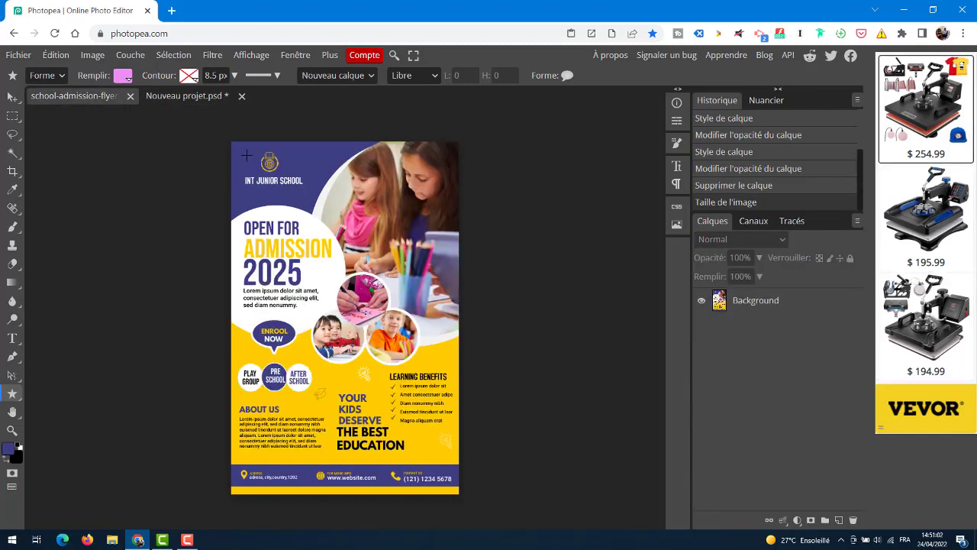
click(176, 97)
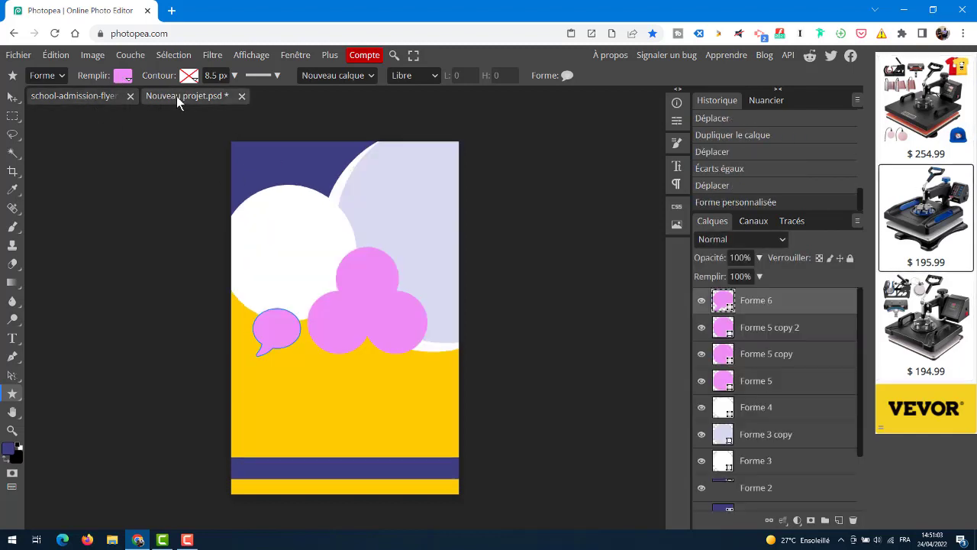
click(12, 97)
drag(283, 337, 280, 330)
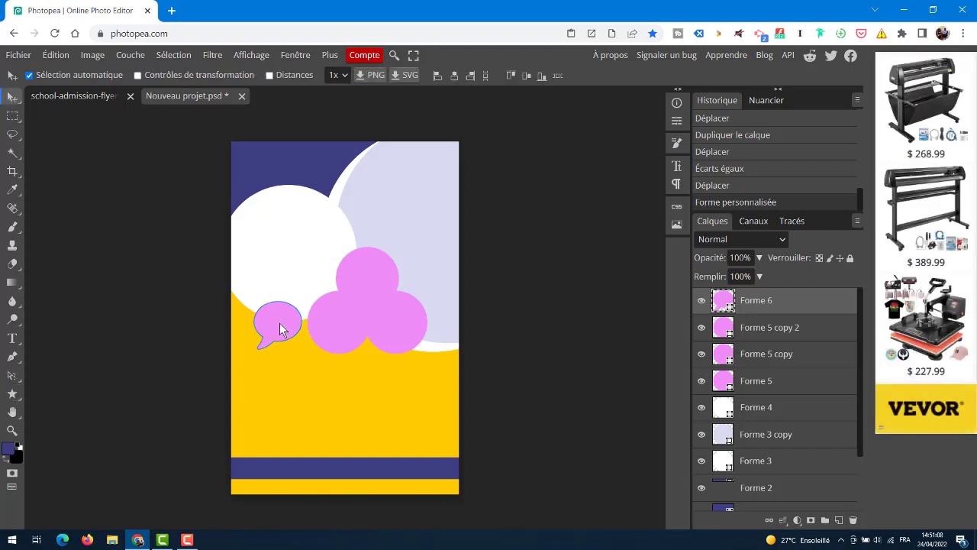
click(76, 97)
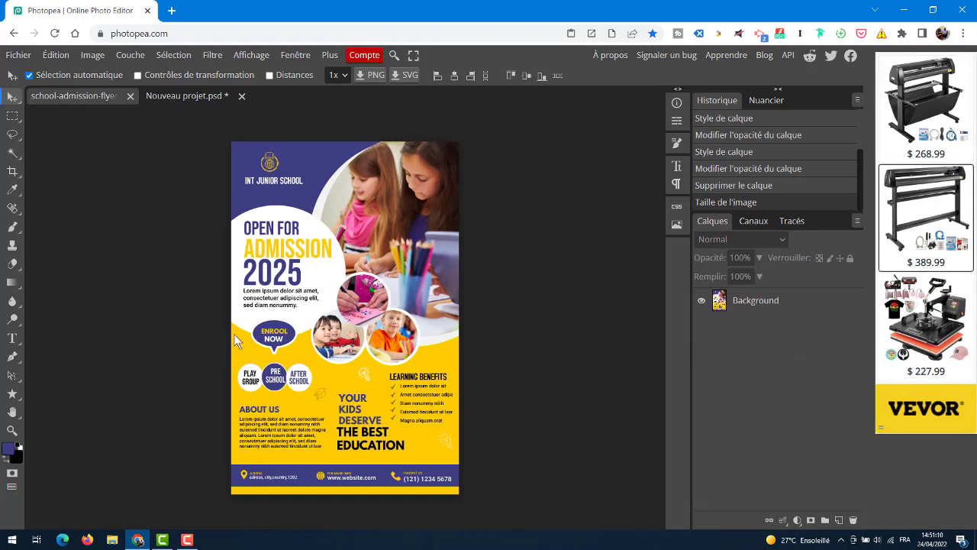
click(194, 99)
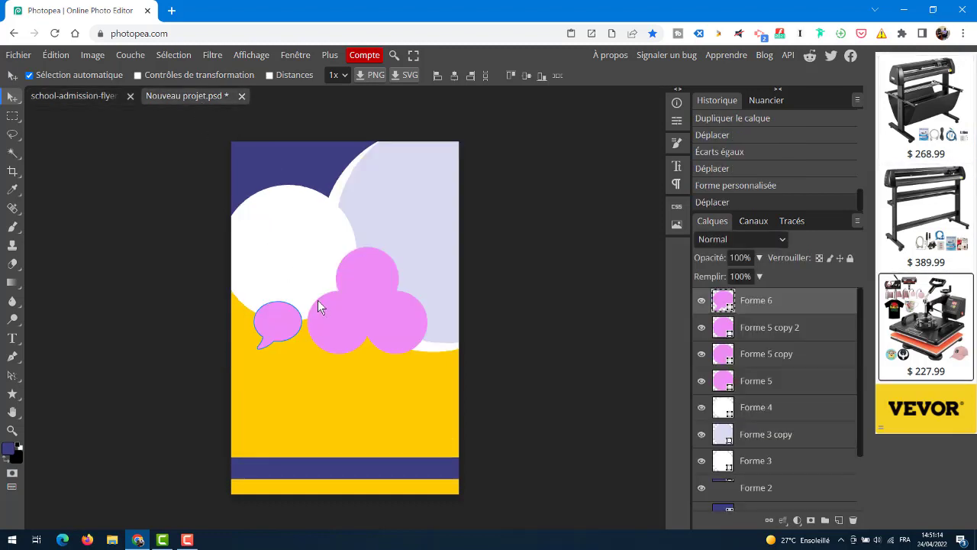
click(86, 96)
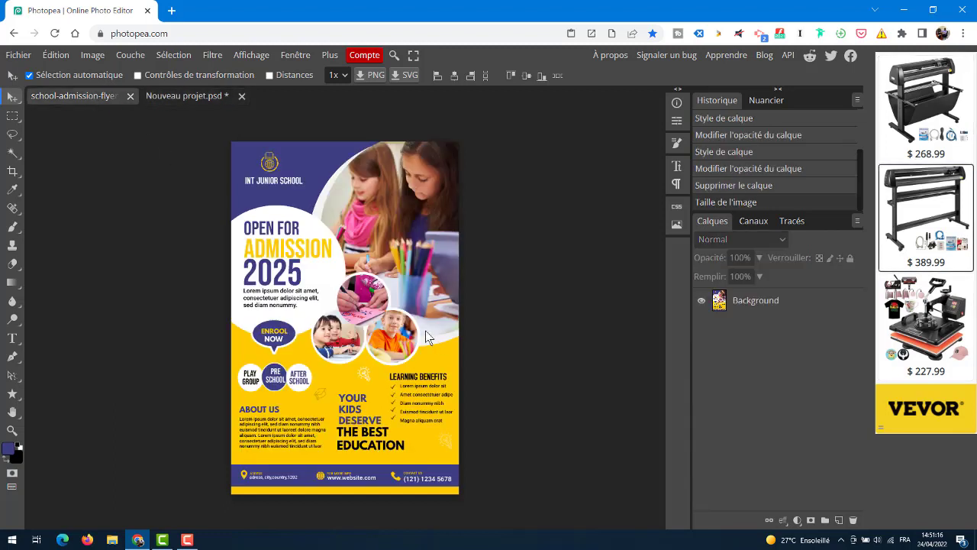
click(189, 95)
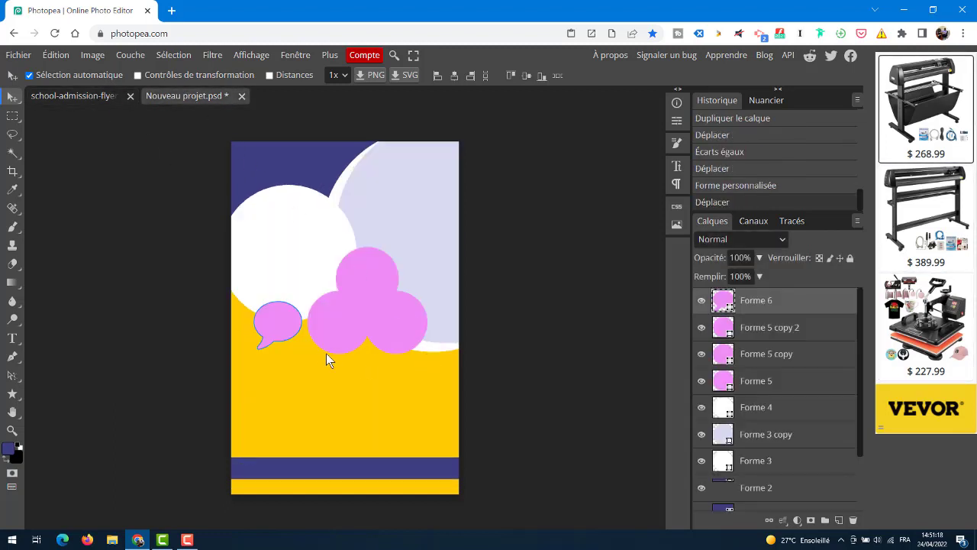
drag(274, 334, 275, 337)
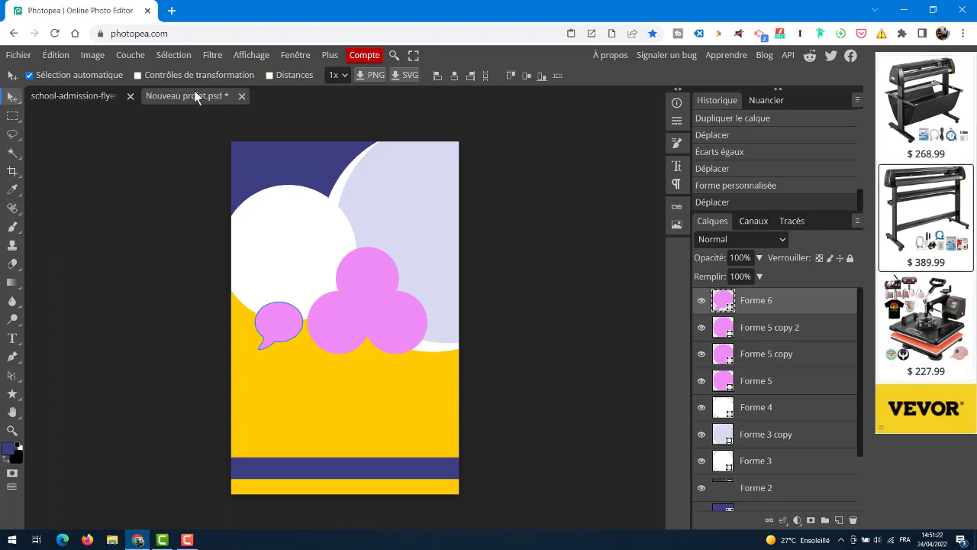
- Scale the speech bubble down with Free Transform to suit the flyer's badge and reposition it beside the pink circles
click(83, 95)
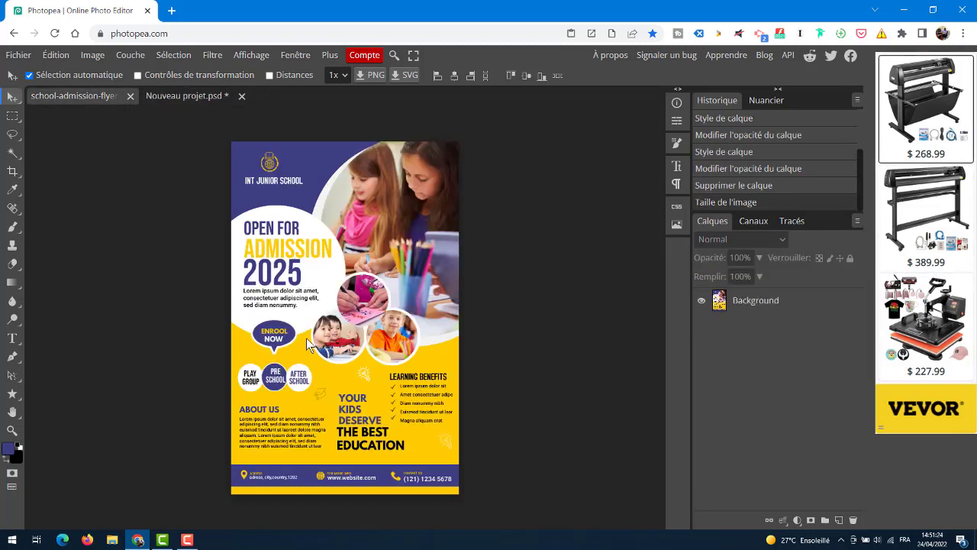
click(186, 92)
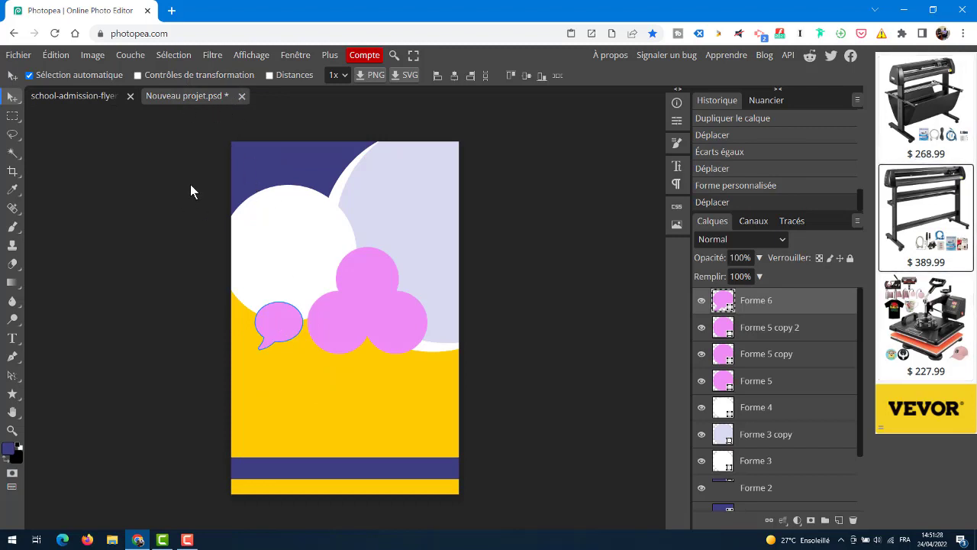
click(54, 55)
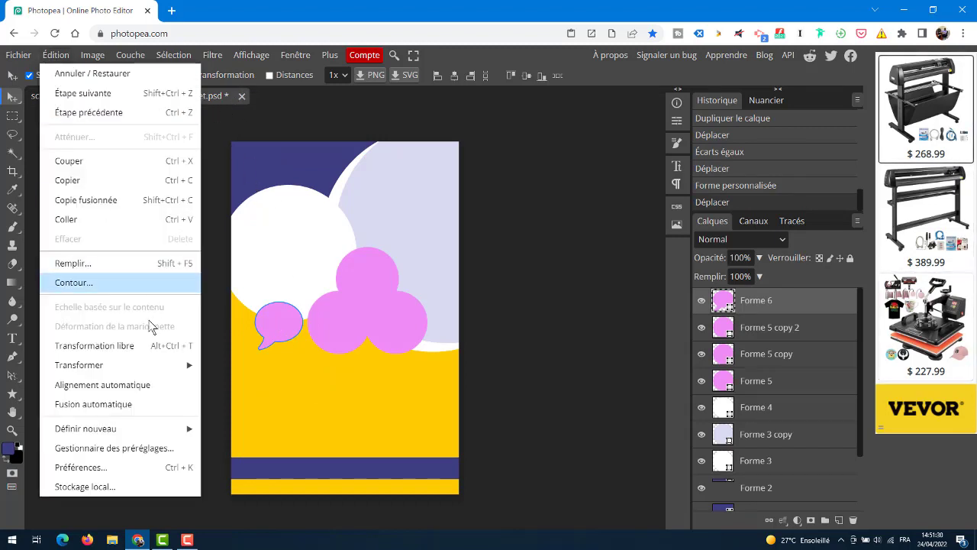
click(122, 345)
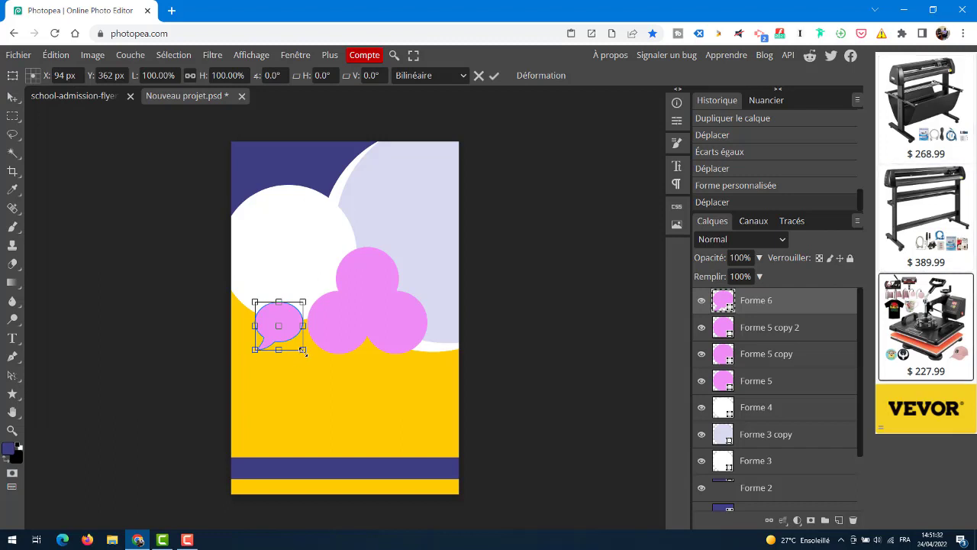
drag(302, 352, 287, 327)
click(493, 75)
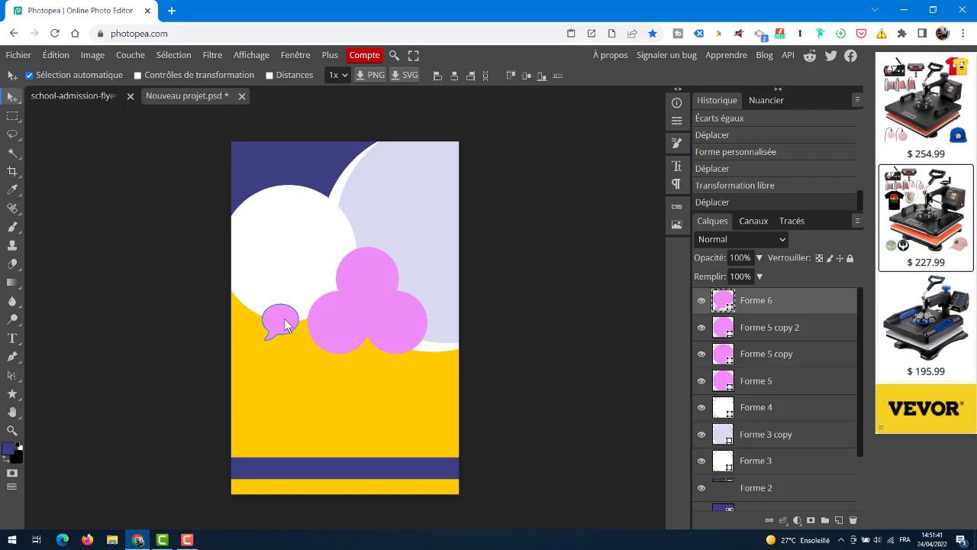
- Scale the three pink circles together to 90.25% with Free Transform, positioning the cluster at X 273 px, Y 323 px
click(805, 330)
shift+click(807, 381)
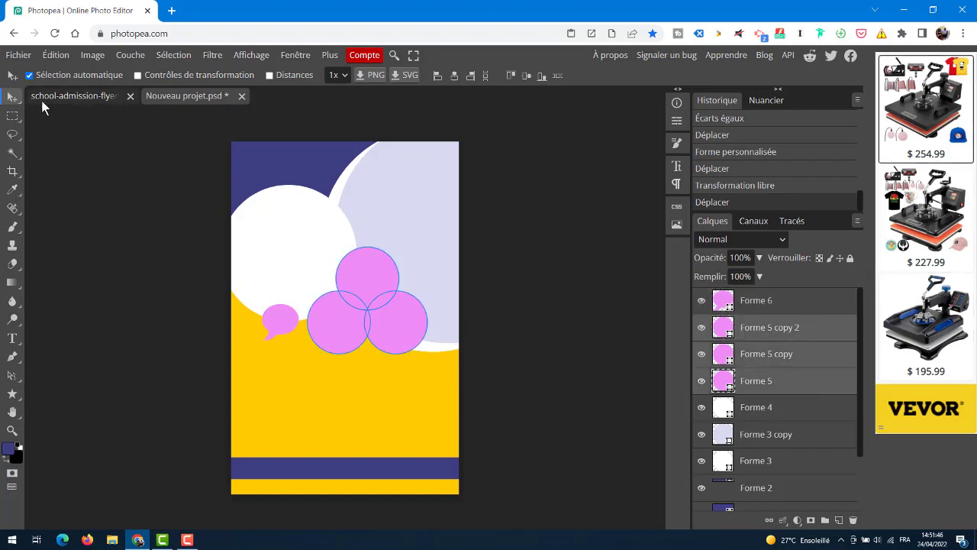
click(49, 60)
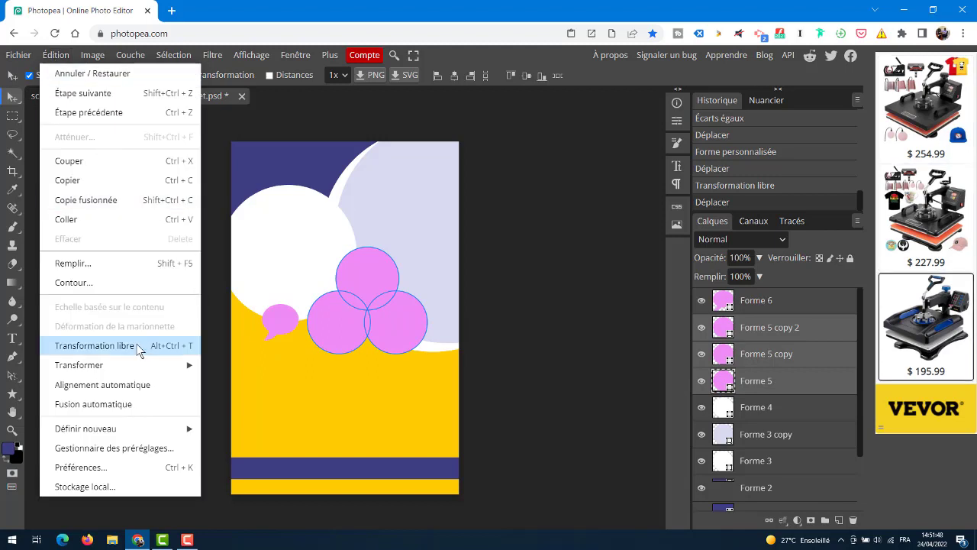
click(136, 345)
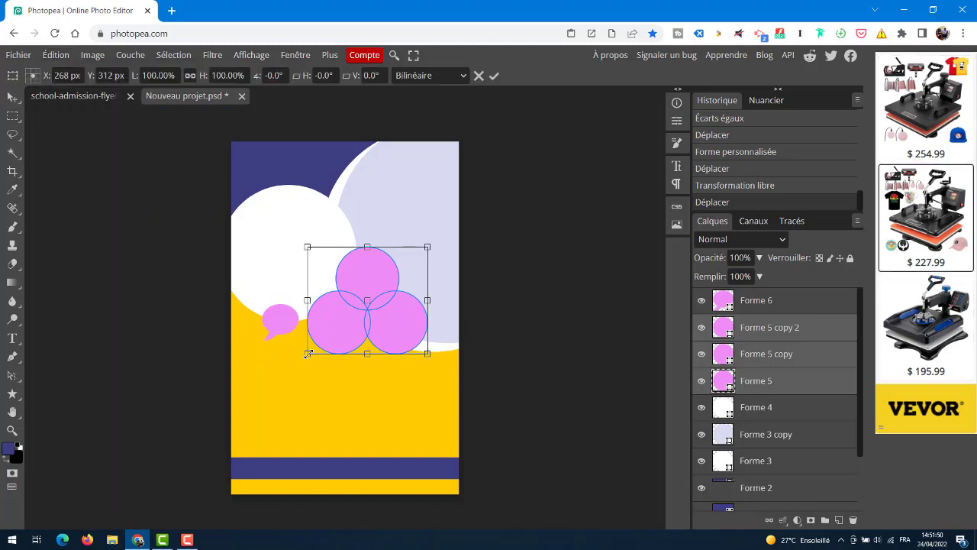
drag(307, 355, 317, 347)
drag(416, 329, 403, 332)
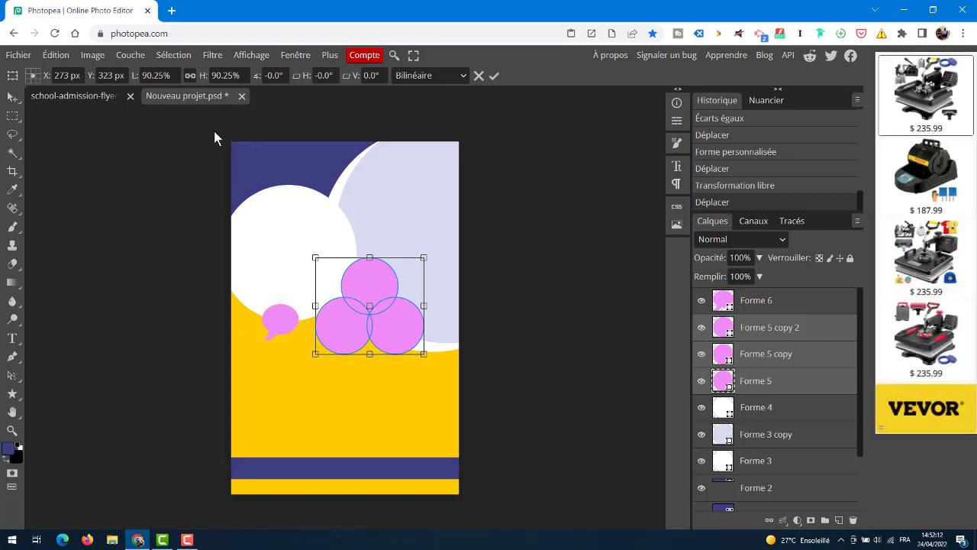
click(493, 76)
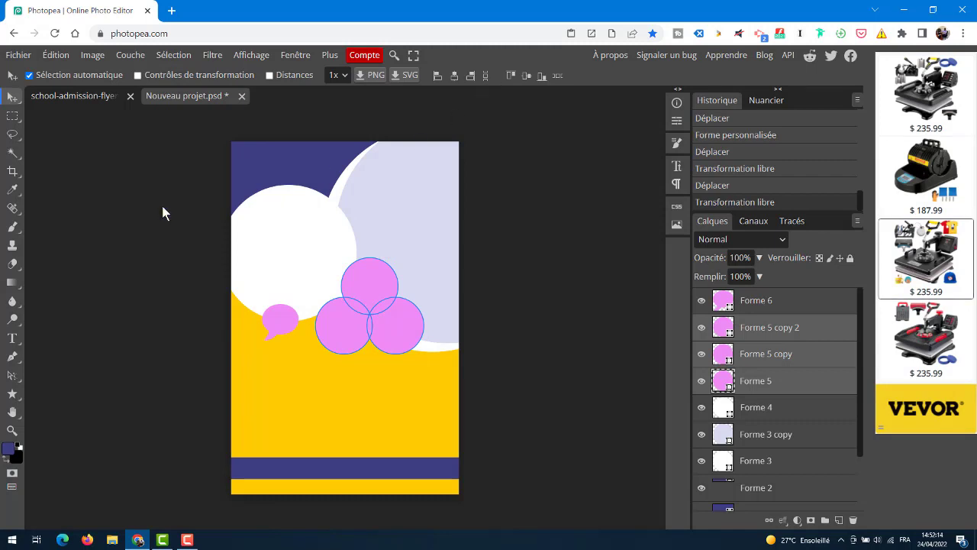
- Following the flyer's PLAY GROUP badge, draw a small pink ellipse on the yellow area below the speech bubble and adjust its position
click(69, 95)
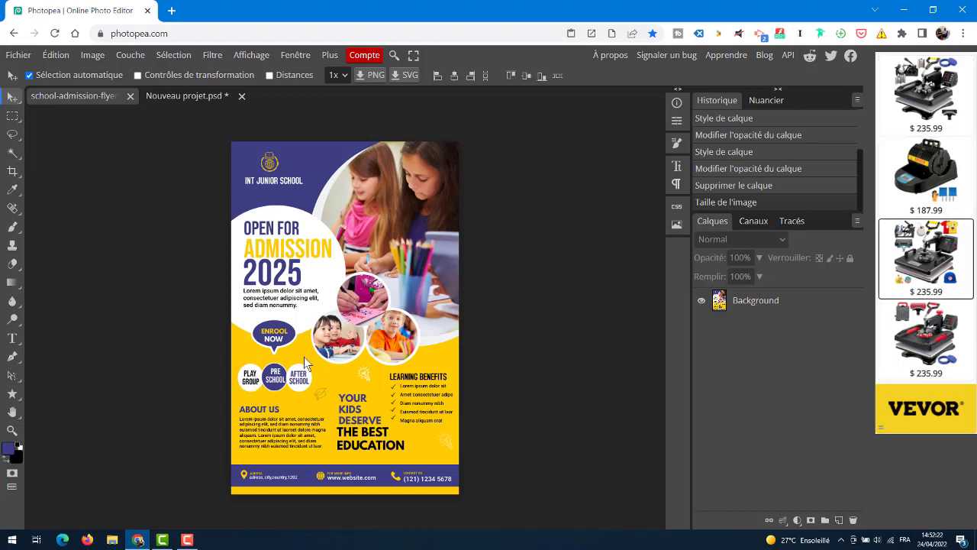
click(173, 95)
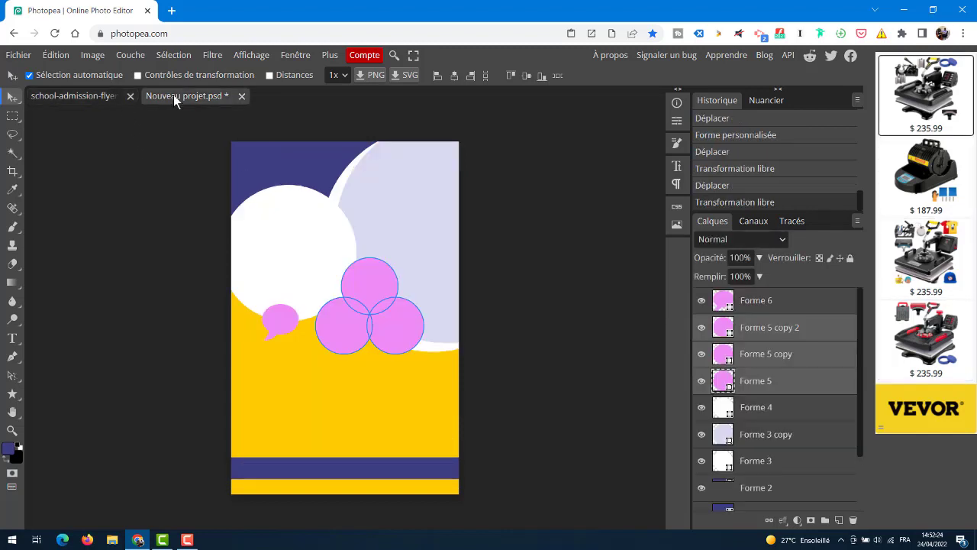
key(ctrl+plus)
scroll(345, 251, down, 5)
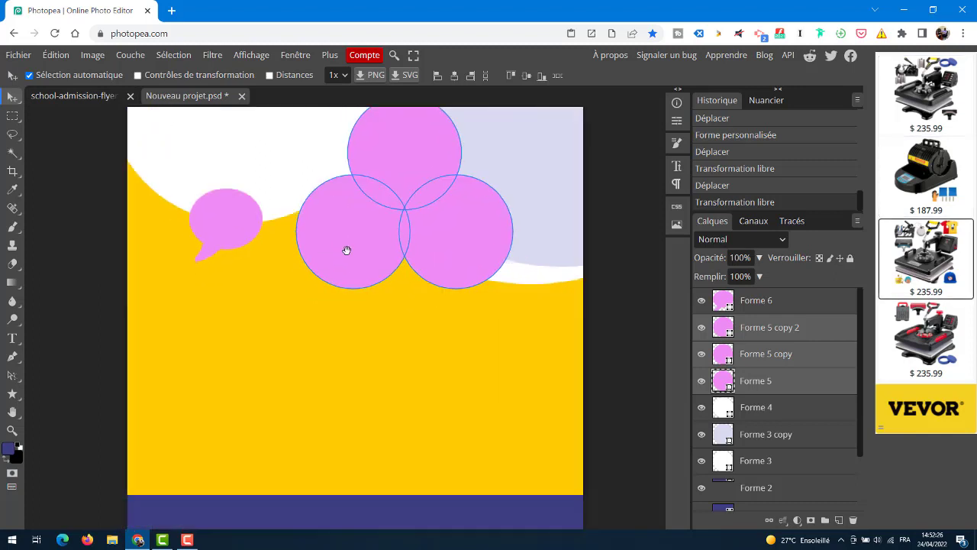
click(49, 97)
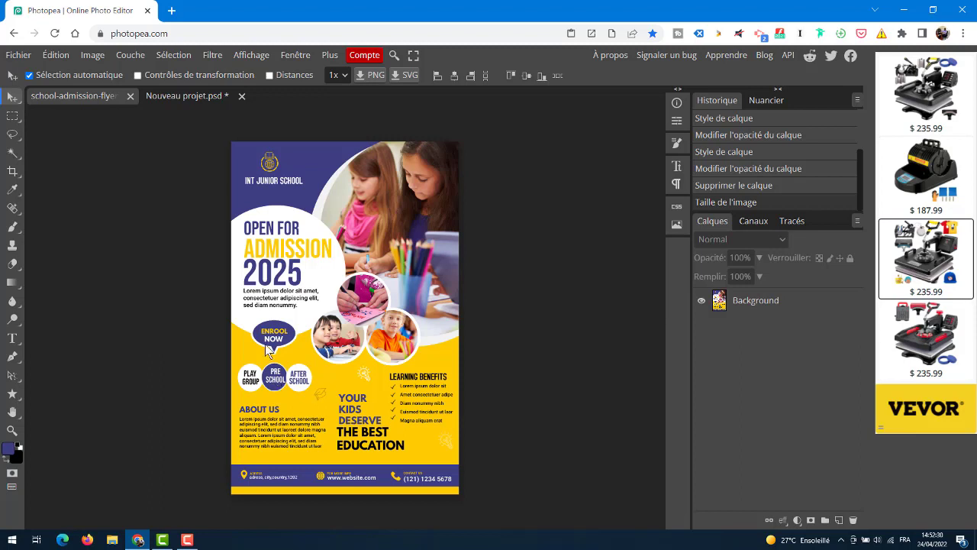
click(177, 92)
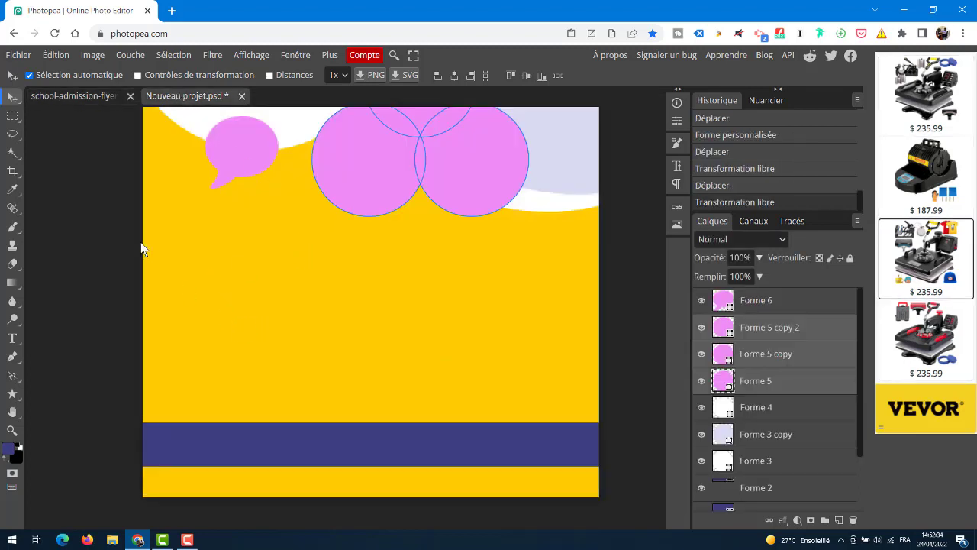
right_click(13, 393)
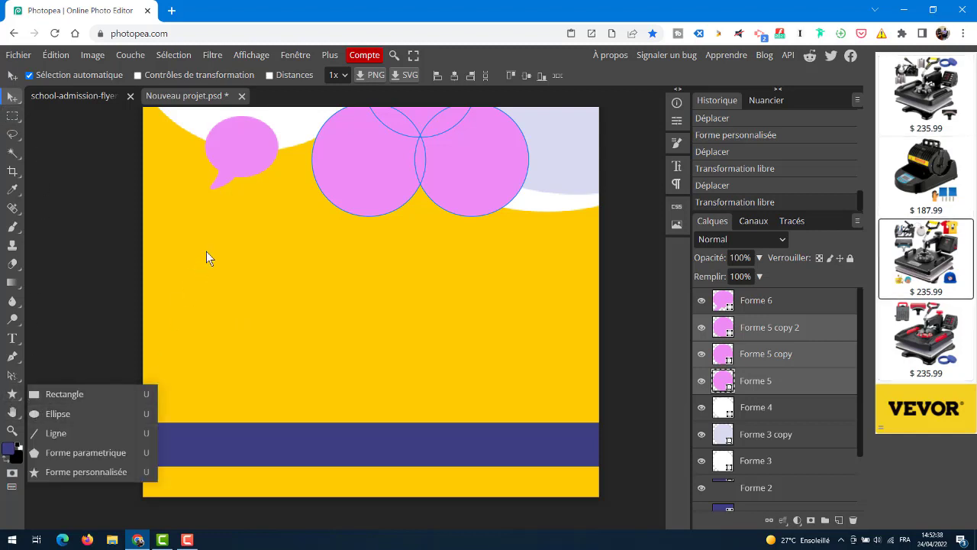
click(67, 414)
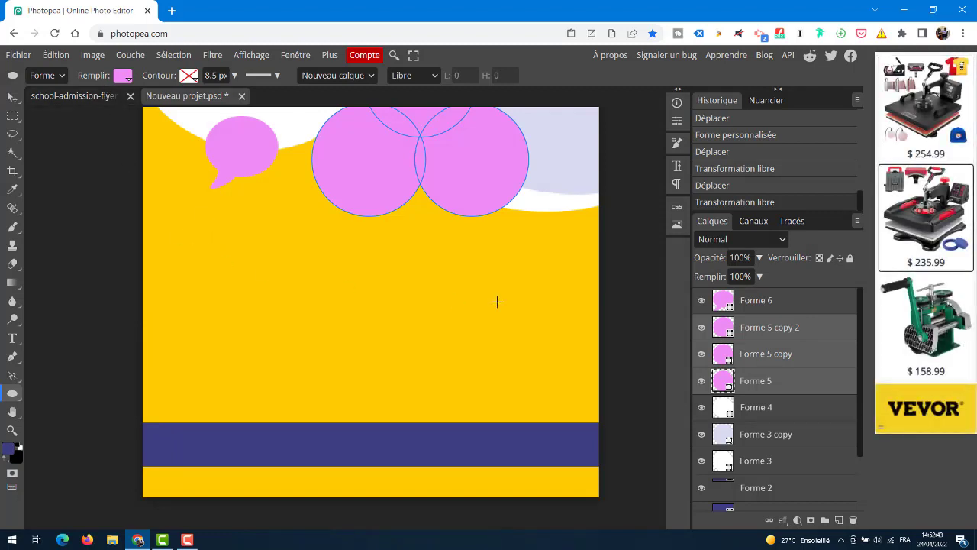
click(763, 300)
drag(212, 244, 212, 265)
click(12, 96)
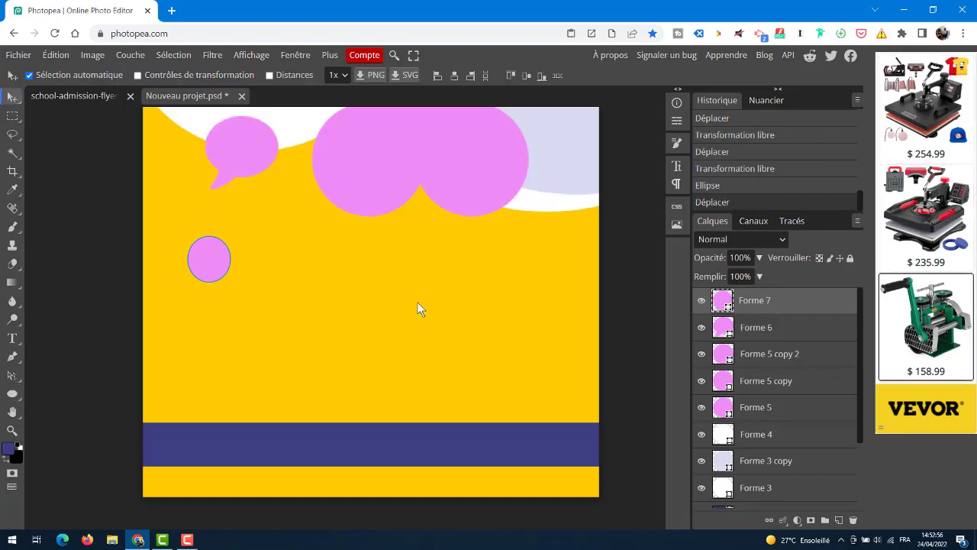
click(79, 97)
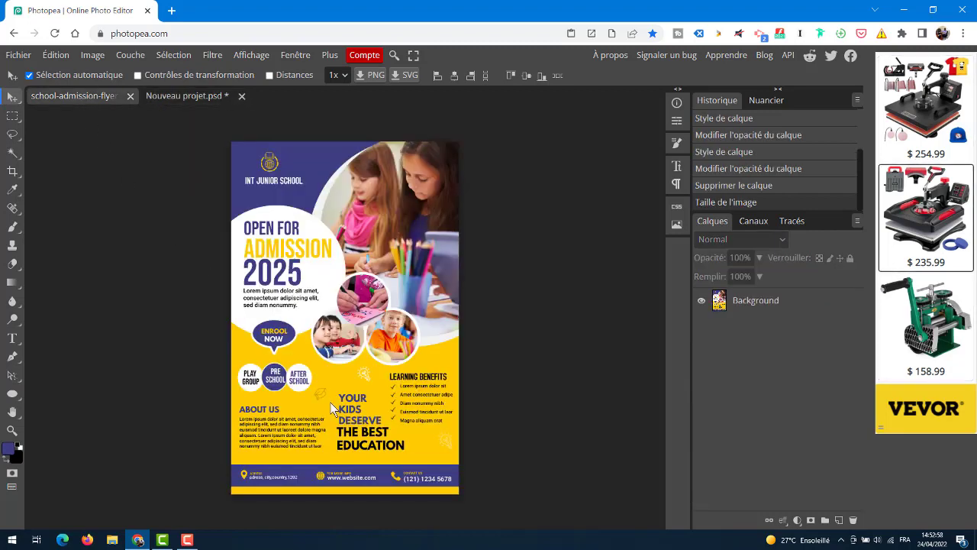
- After checking the flyer's badge, undo the small pink ellipse and draw a larger circle on the yellow area below the speech bubble
scroll(329, 402, up, 2)
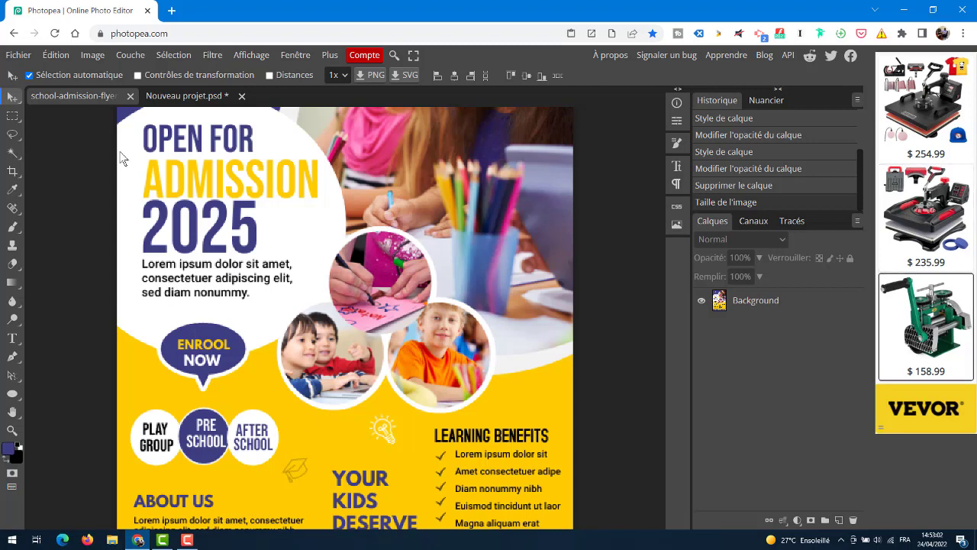
click(176, 96)
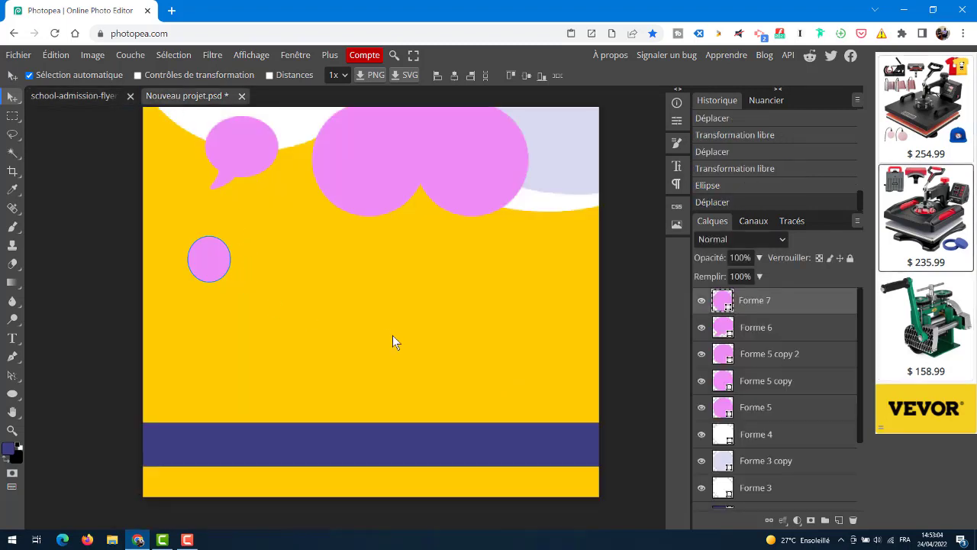
key(ctrl+z)
key(ctrl+z)
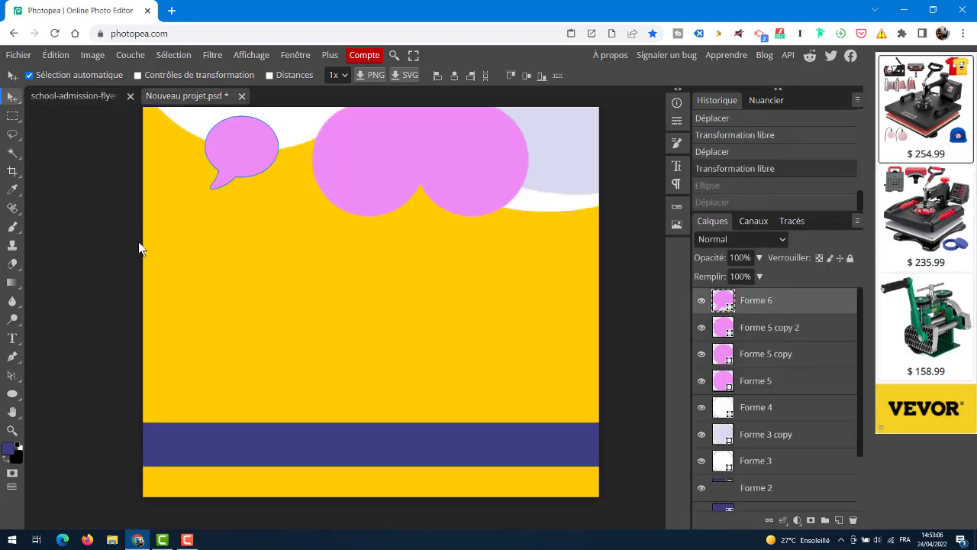
click(12, 393)
drag(182, 240, 237, 300)
- Change the new small circle's fill colour to white (ffffff)
double_click(720, 305)
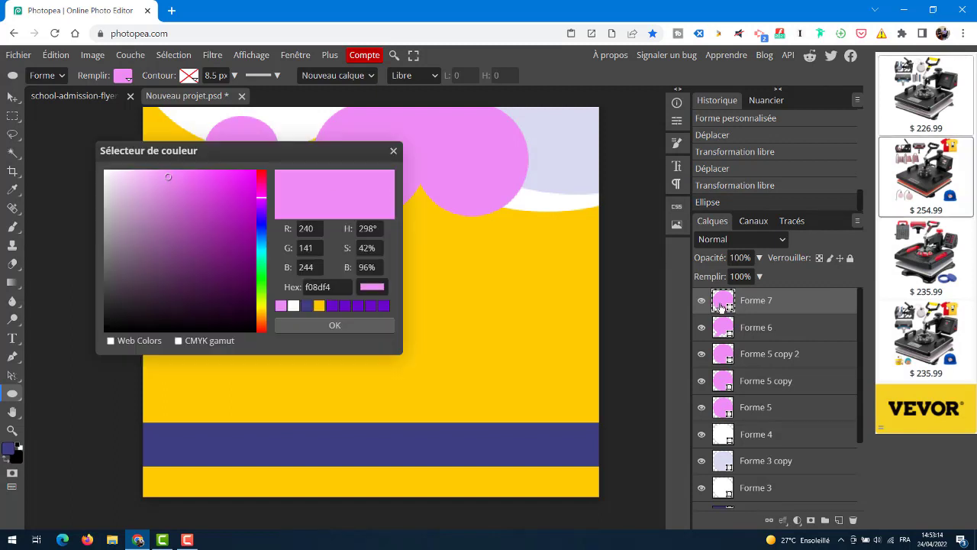
drag(104, 211, 97, 163)
key(BackSpace)
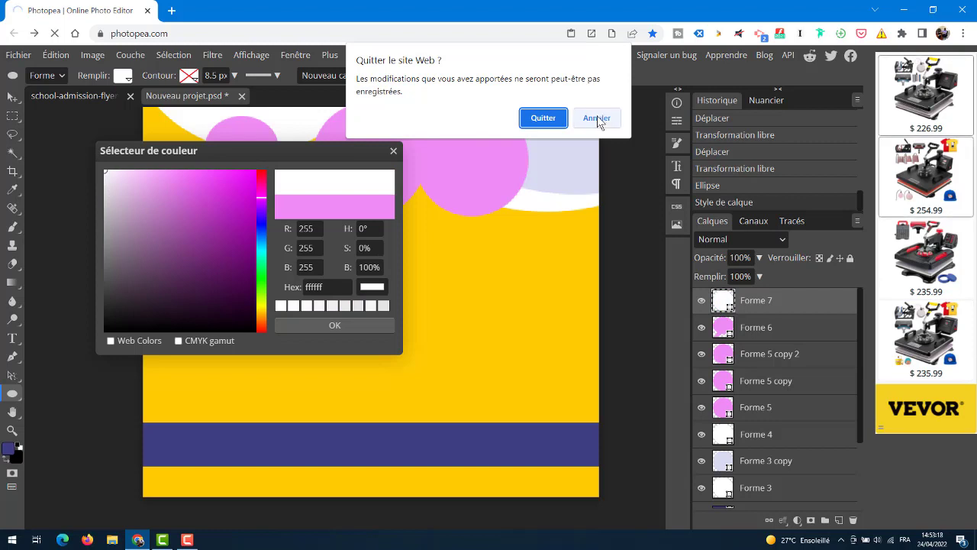
click(596, 118)
drag(244, 313, 107, 176)
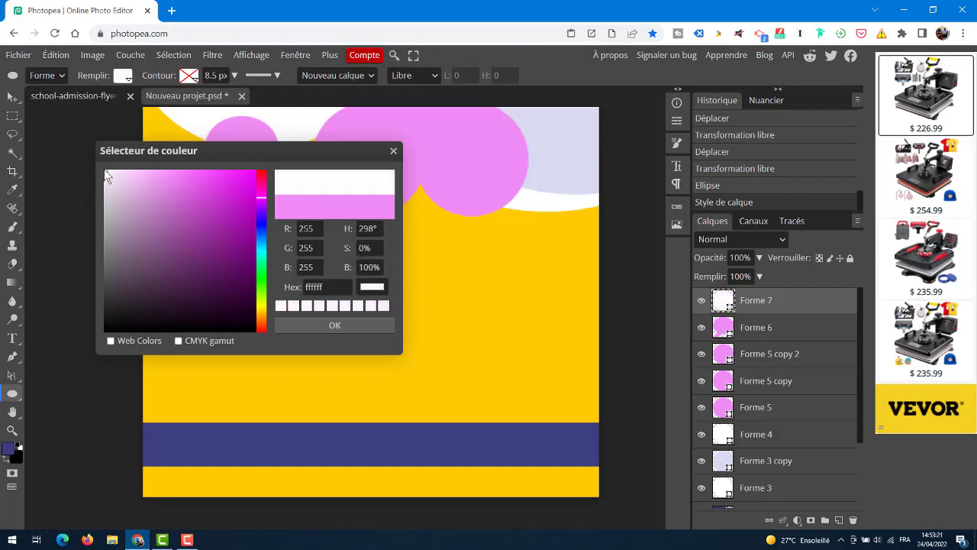
click(317, 325)
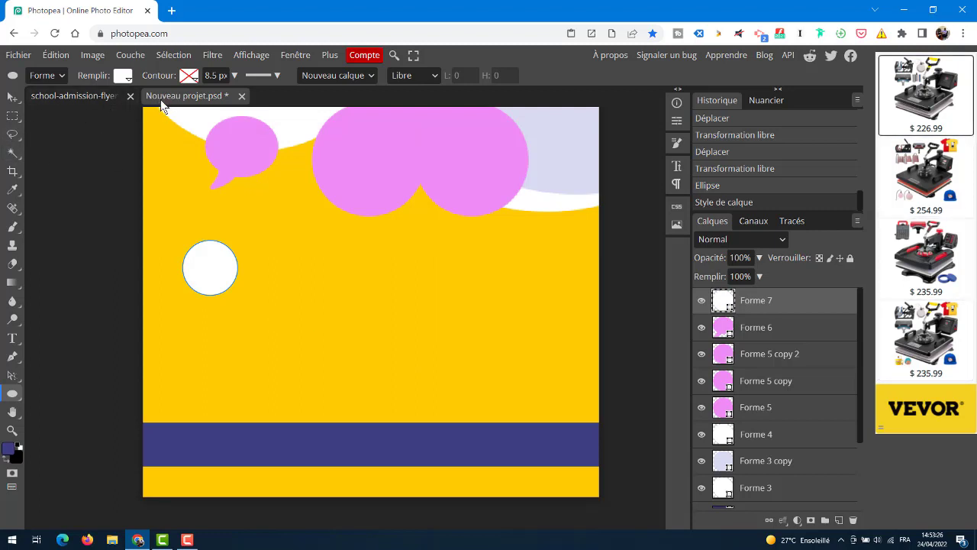
- Examine the flyer's text blocks, badges, footer and school name, and compare them with the project's current layout
click(75, 96)
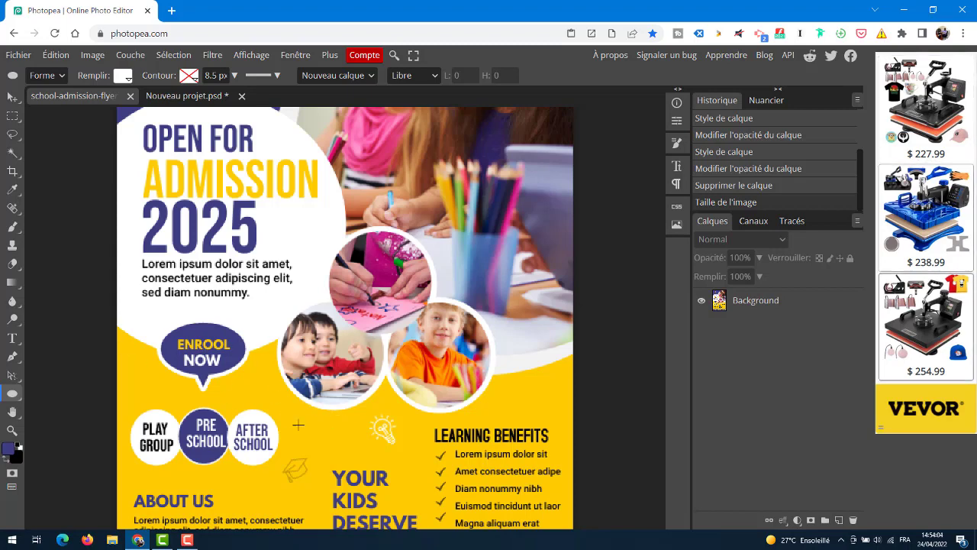
scroll(300, 437, down, 3)
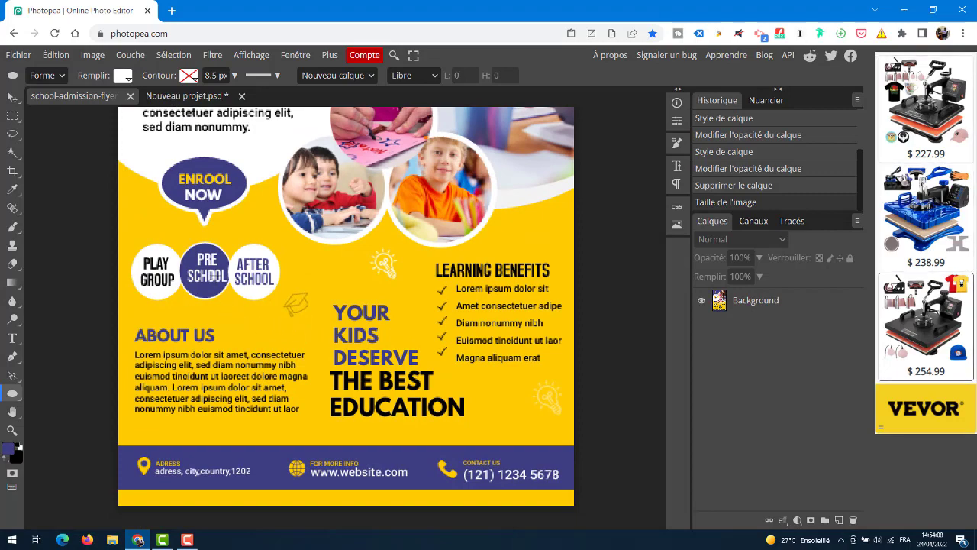
drag(351, 236, 379, 201)
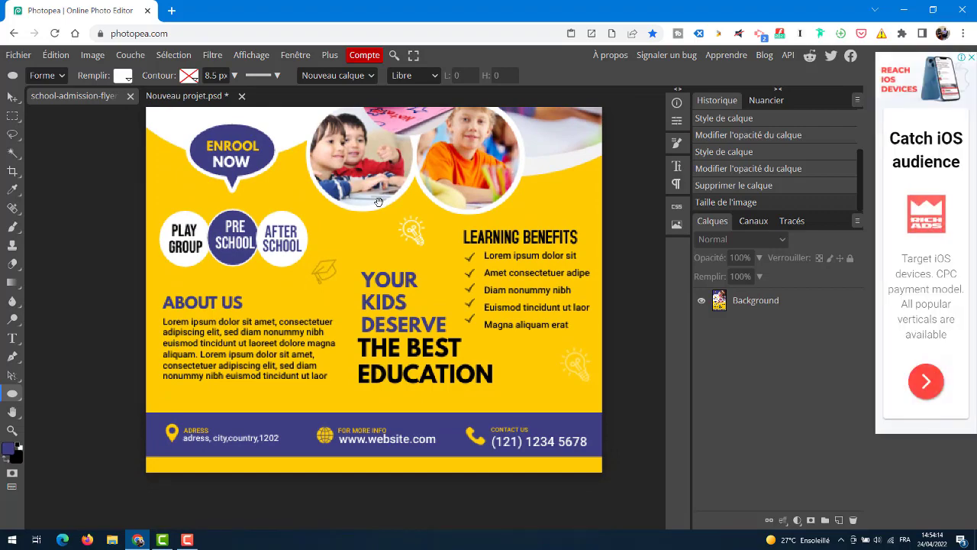
drag(379, 201, 358, 441)
drag(363, 287, 332, 188)
drag(316, 285, 345, 357)
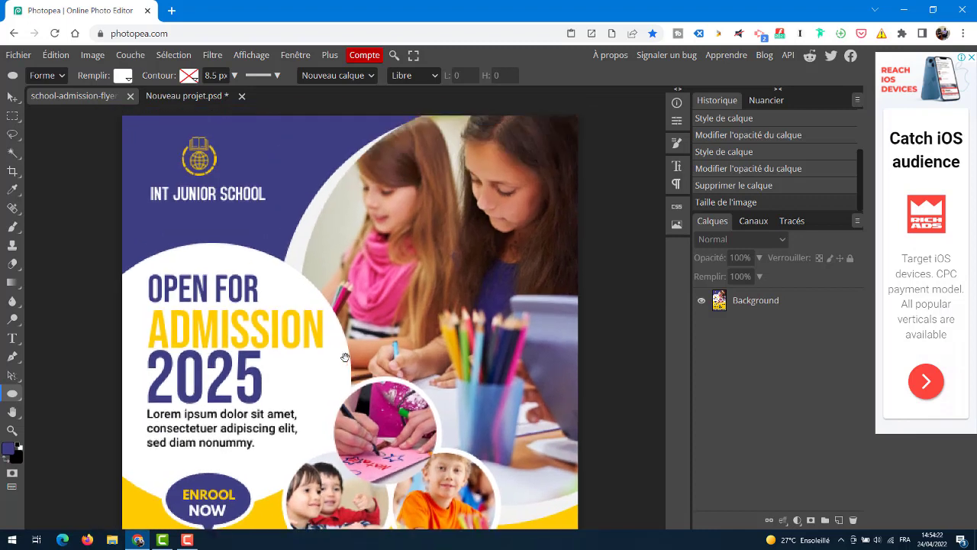
click(164, 95)
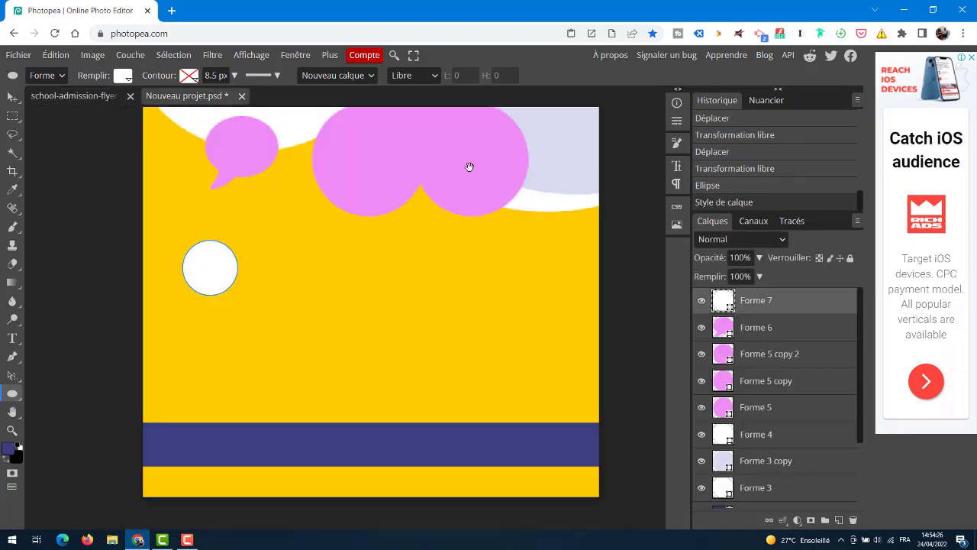
drag(470, 166, 432, 437)
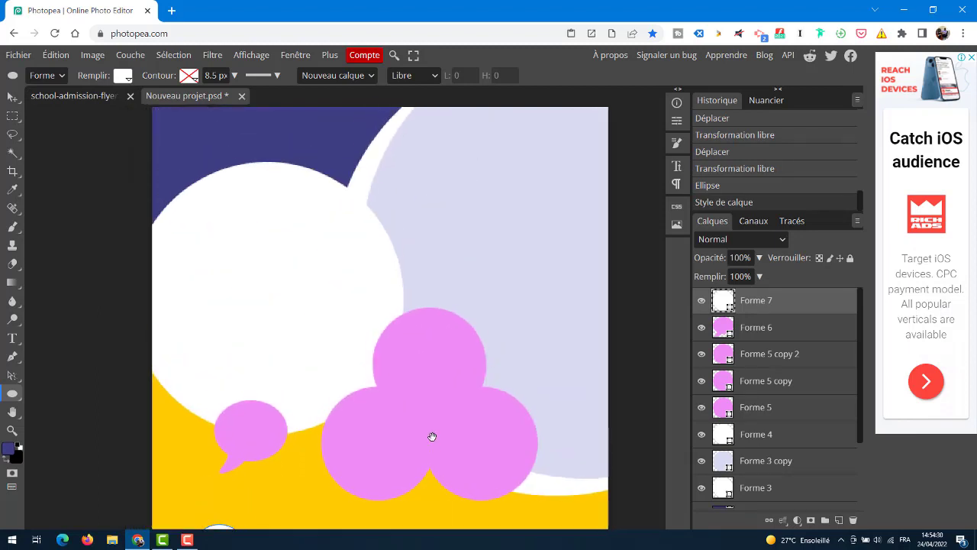
drag(421, 308, 399, 288)
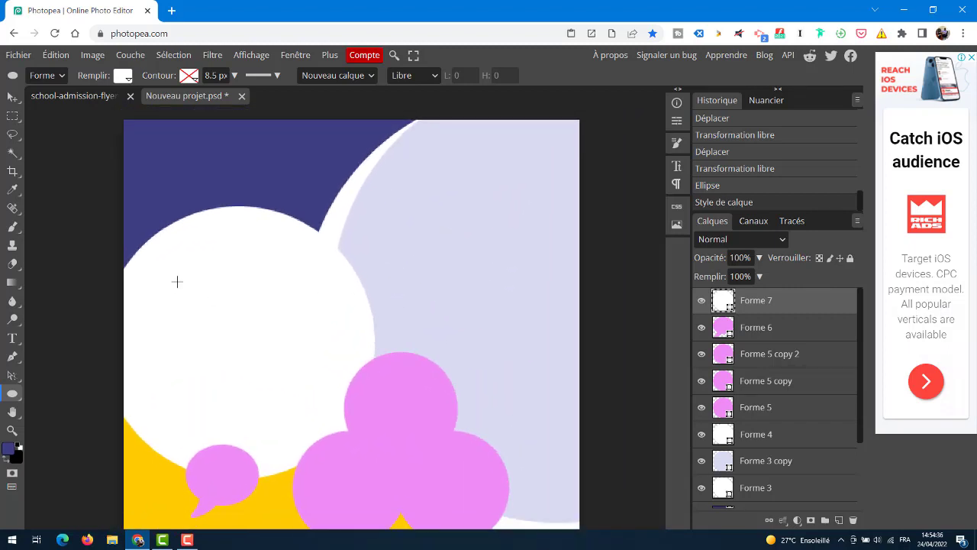
click(60, 95)
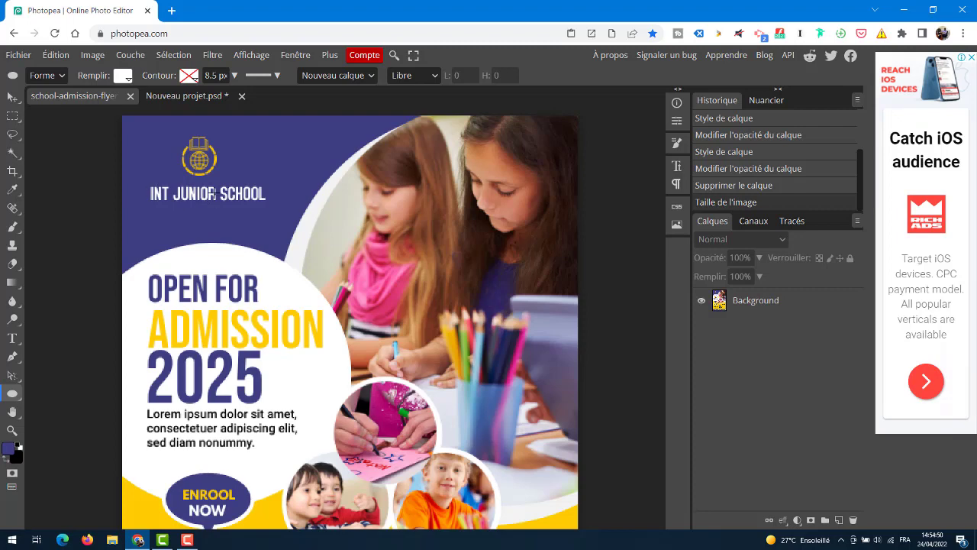
click(171, 97)
click(71, 95)
click(178, 95)
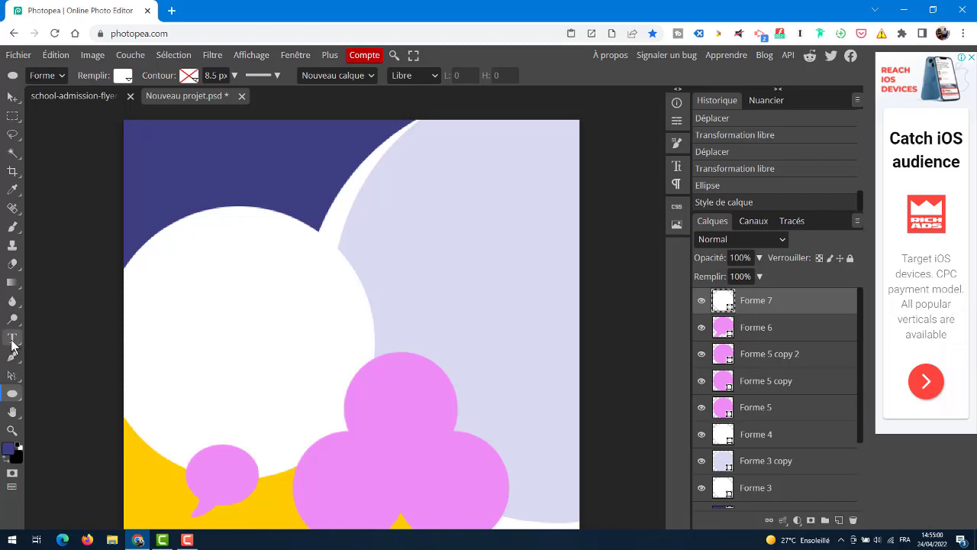
- Choose the horizontal Text tool, look at its font choices and set the text colour to white
right_click(12, 341)
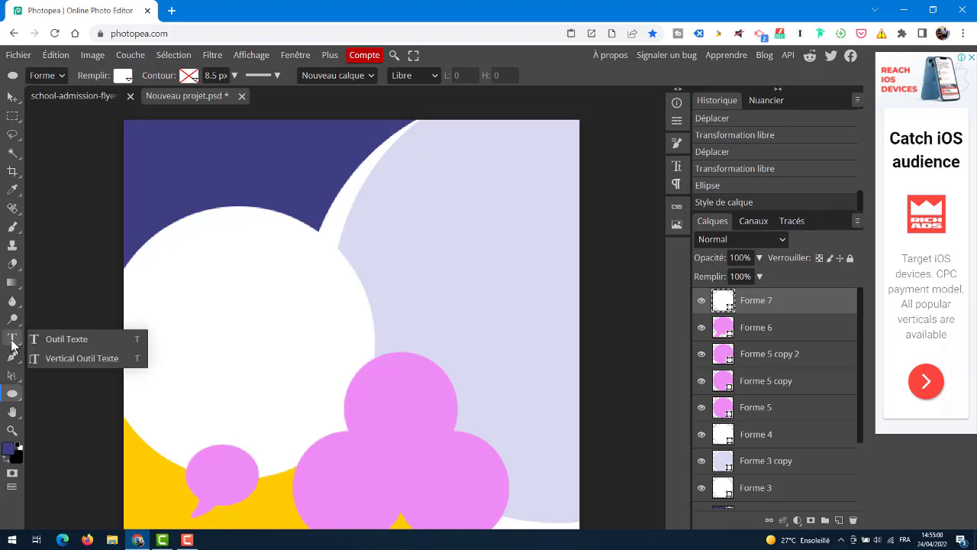
click(66, 339)
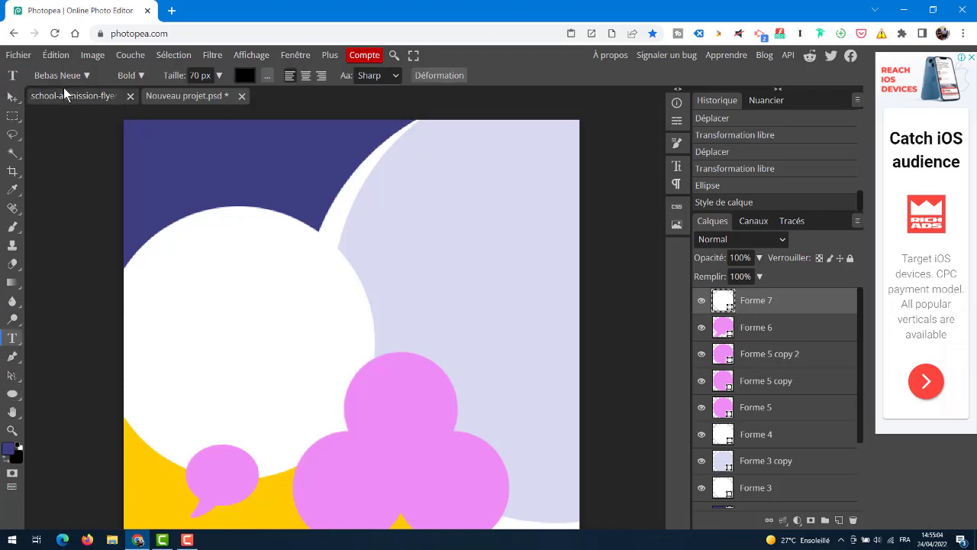
click(86, 76)
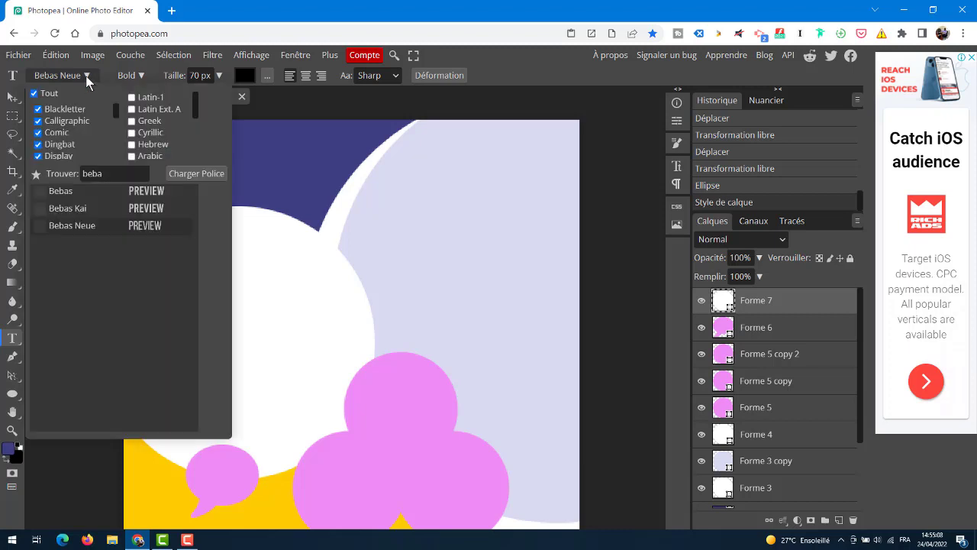
click(86, 76)
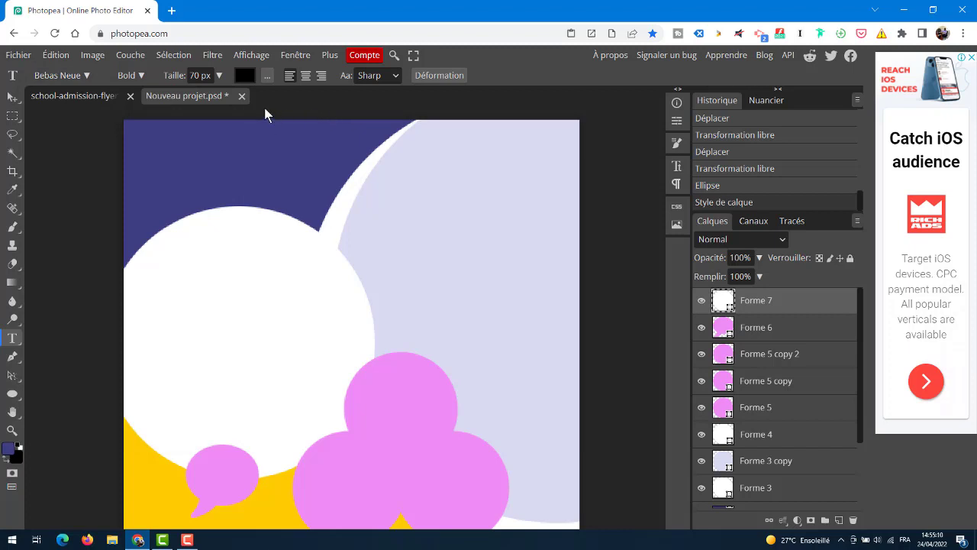
click(245, 75)
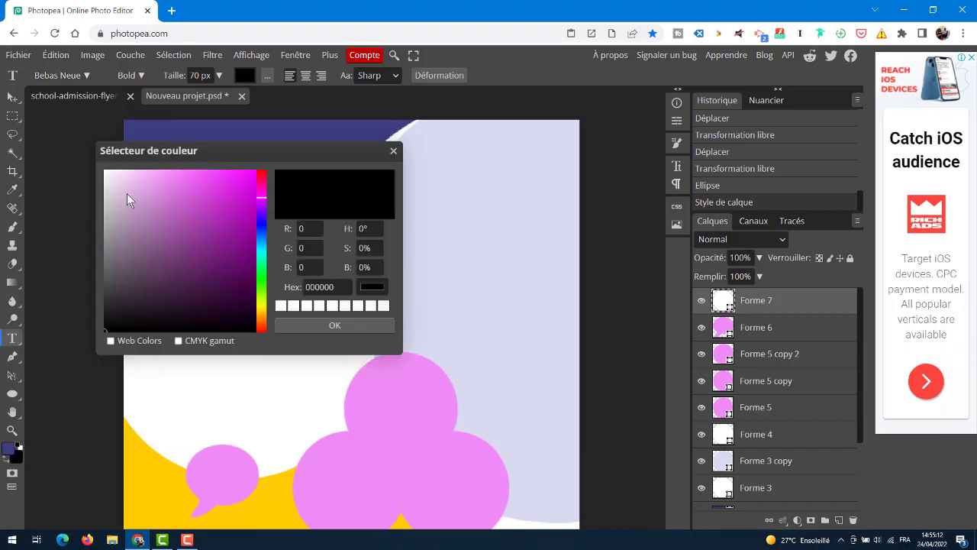
click(106, 171)
click(301, 325)
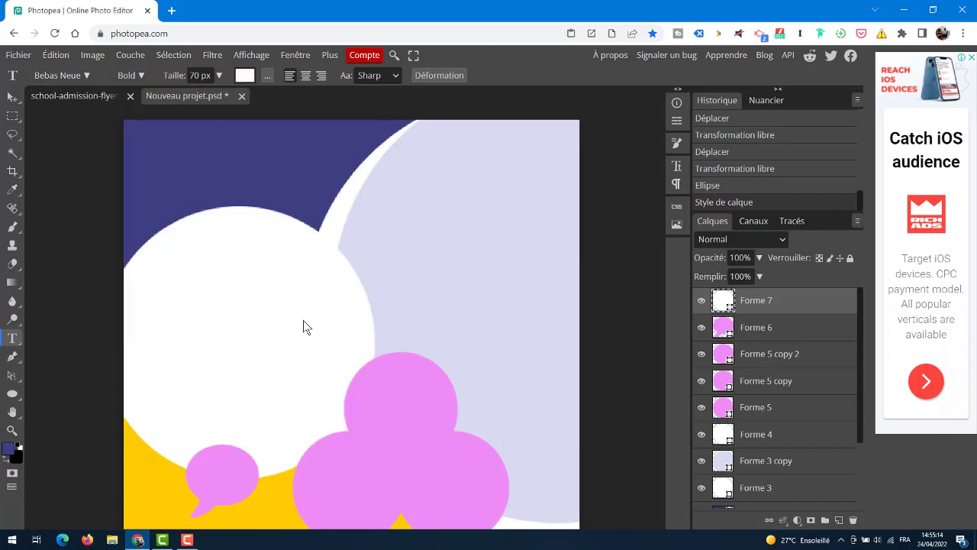
- Add the text INT JUNIOR SCHOOL at 24 px on the dark blue area above the large white circle, following the flyer
click(159, 177)
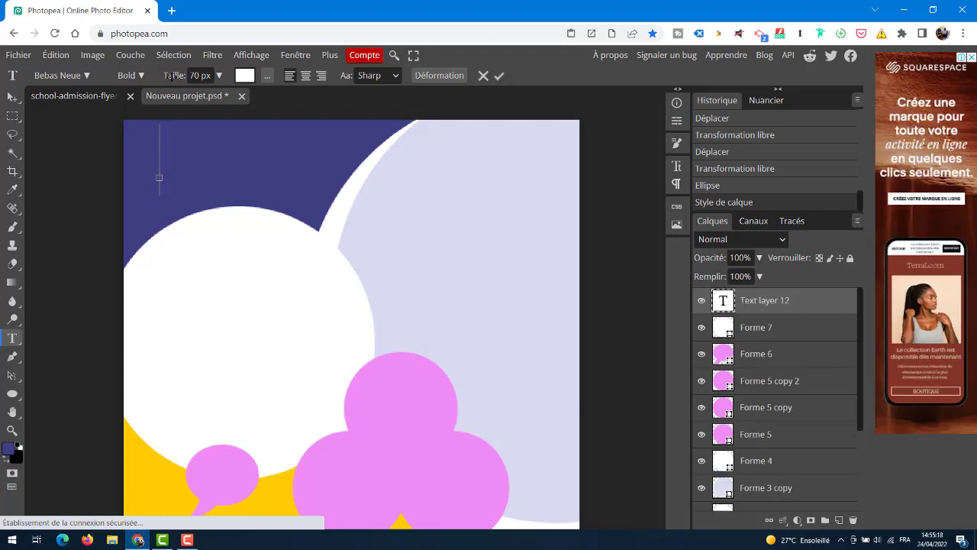
drag(170, 76, 149, 88)
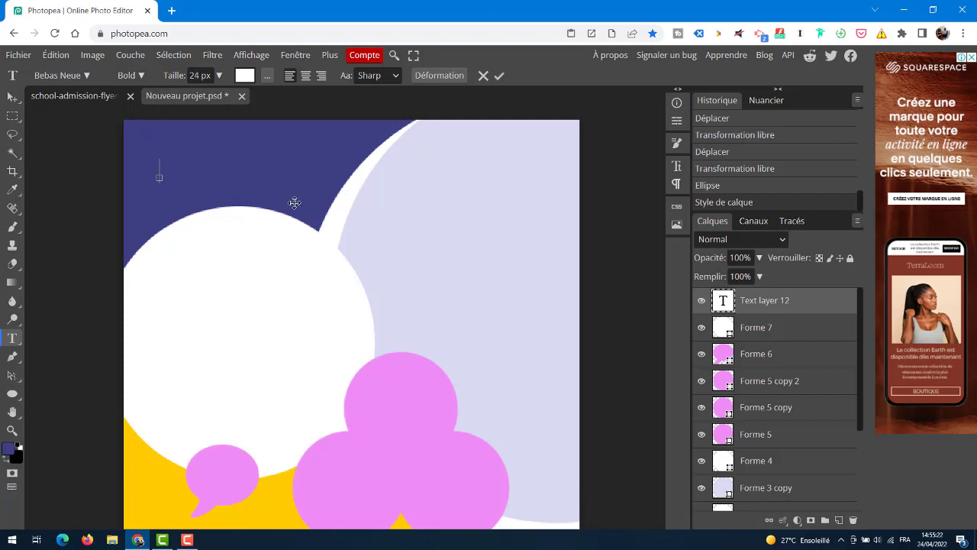
text(INT)
click(53, 101)
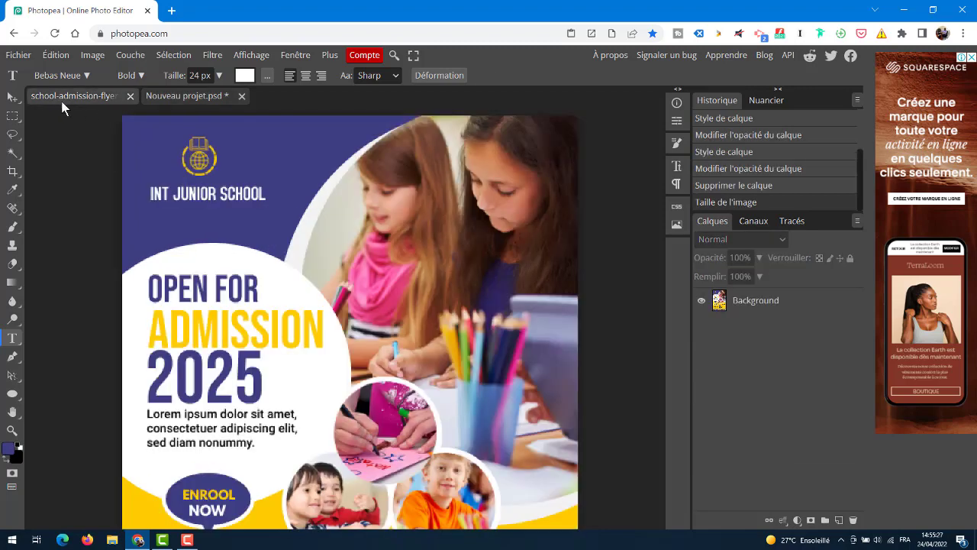
click(185, 98)
click(181, 171)
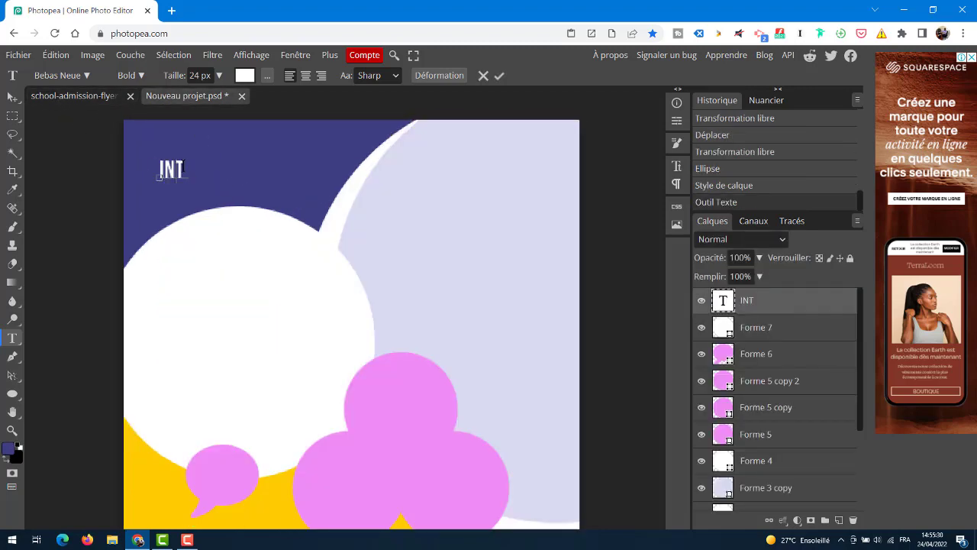
text(JUNIOR S)
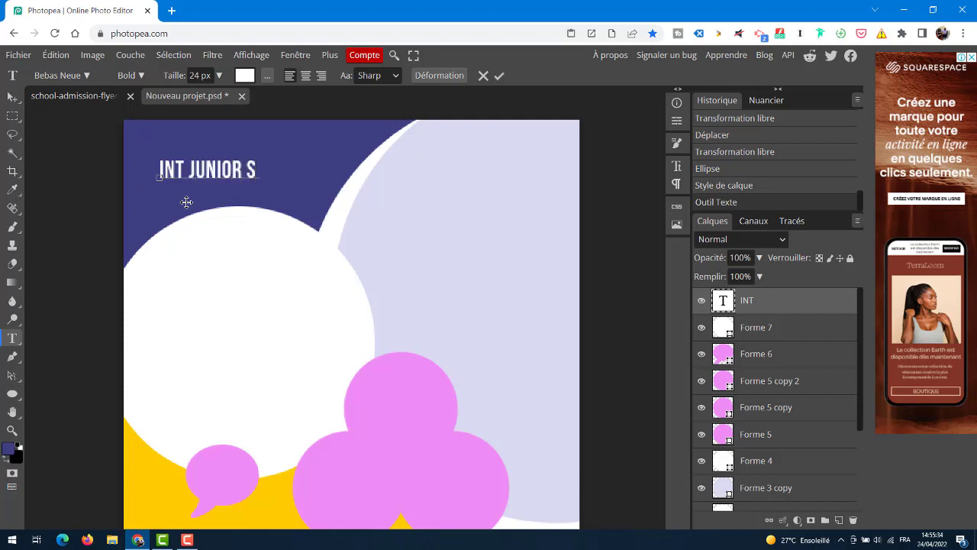
text(CHOOL)
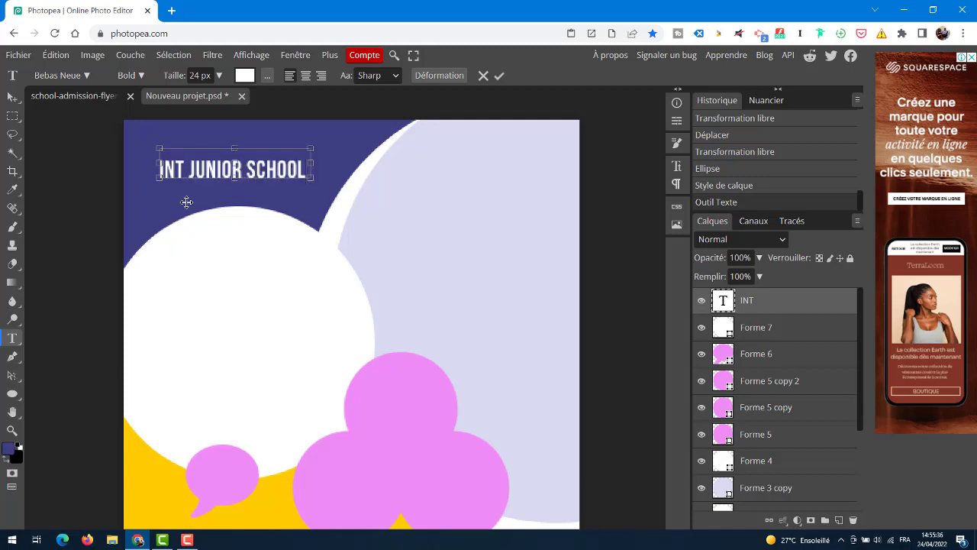
- Reduce the INT JUNIOR SCHOOL text to 15 px
triple_click(231, 166)
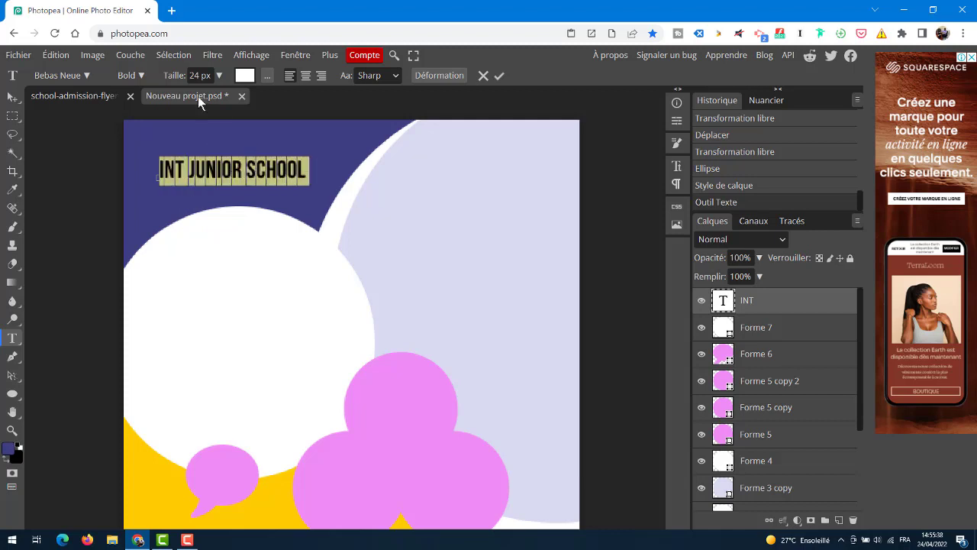
drag(175, 76, 173, 77)
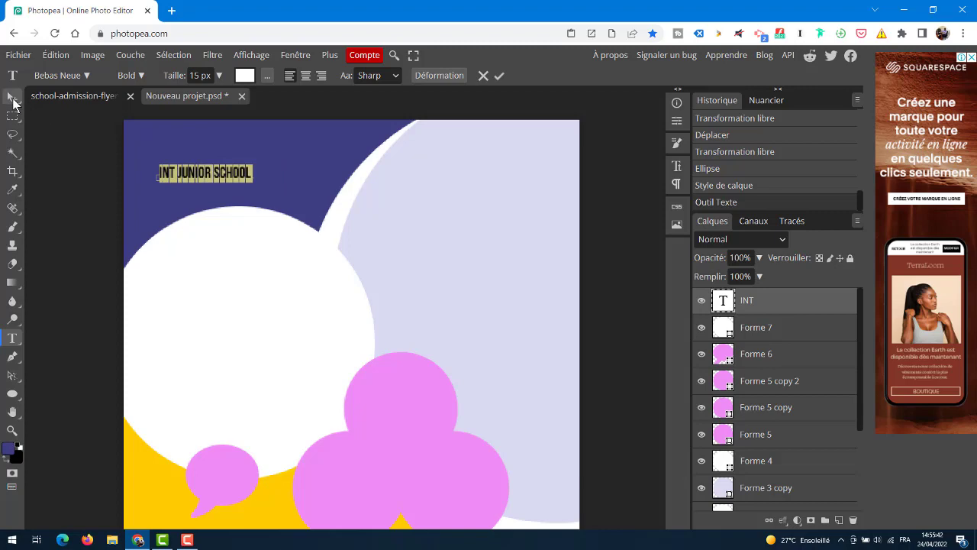
click(12, 97)
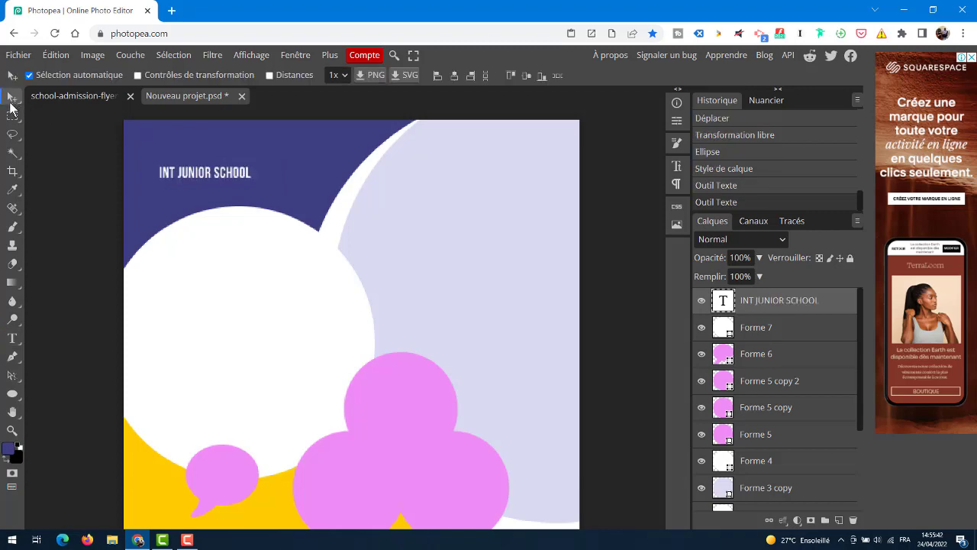
- Compare with the flyer, set the INT JUNIOR SCHOOL text to 21 px and reposition it on the dark blue area
click(93, 97)
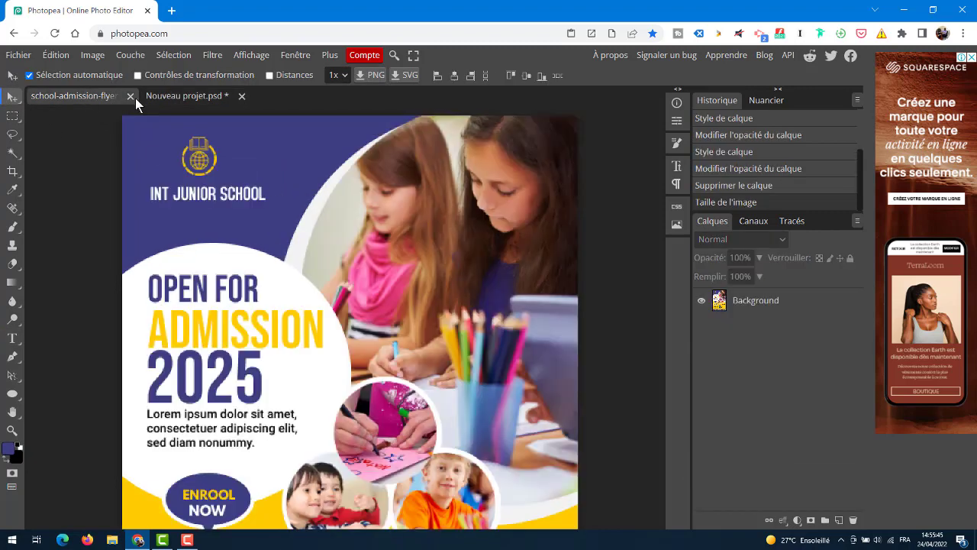
click(195, 97)
drag(223, 176, 230, 177)
double_click(231, 176)
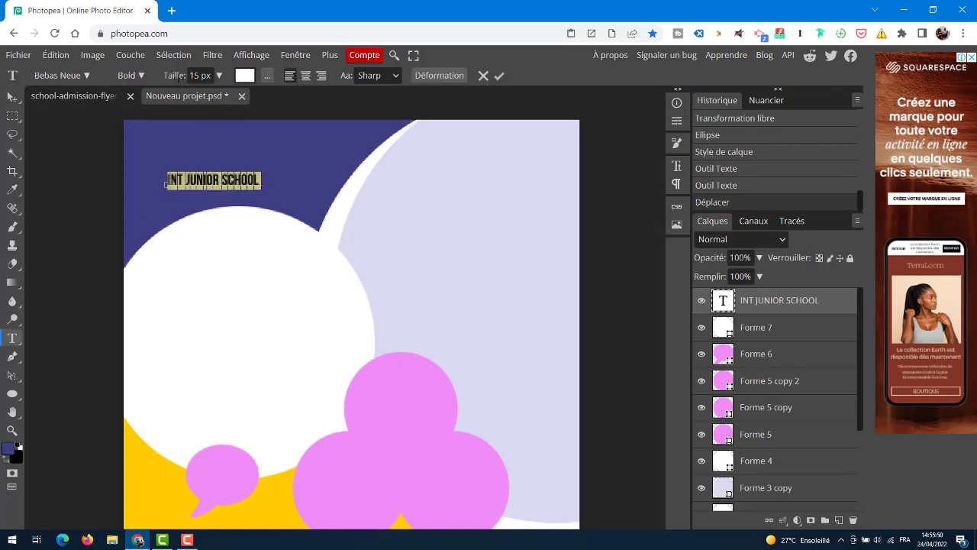
drag(174, 77, 177, 77)
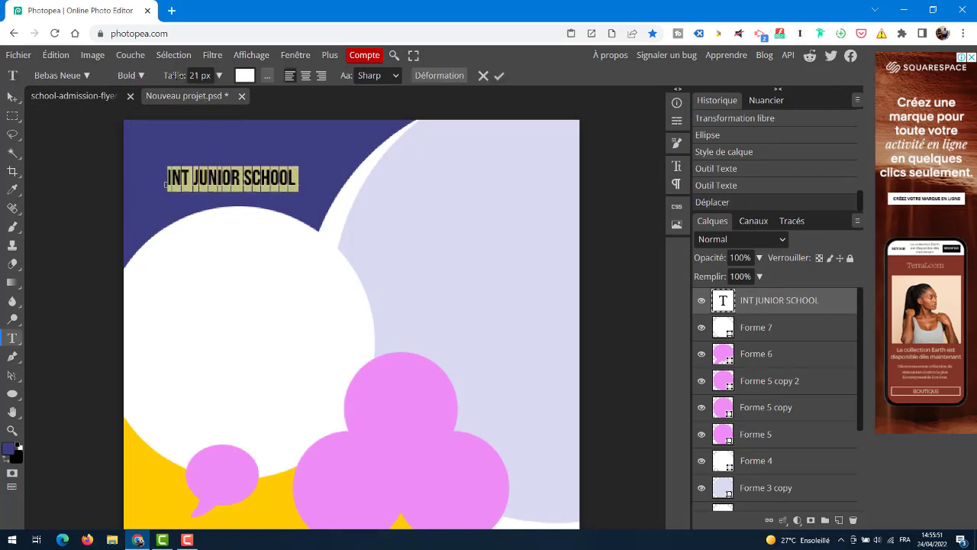
click(496, 76)
drag(286, 182, 277, 181)
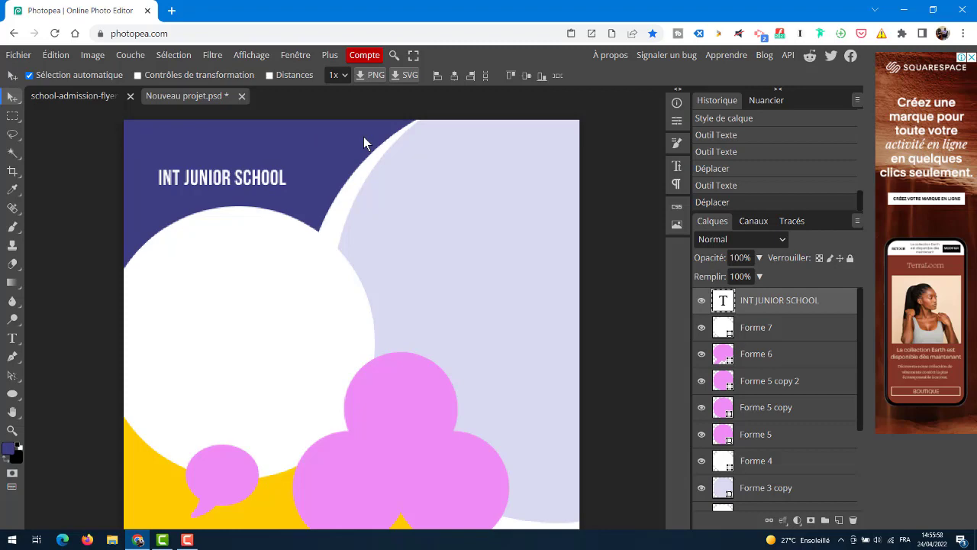
- In the flyer, show the rulers and add a vertical guide along the left edge of the headline text
key(ctrl+minus)
click(98, 95)
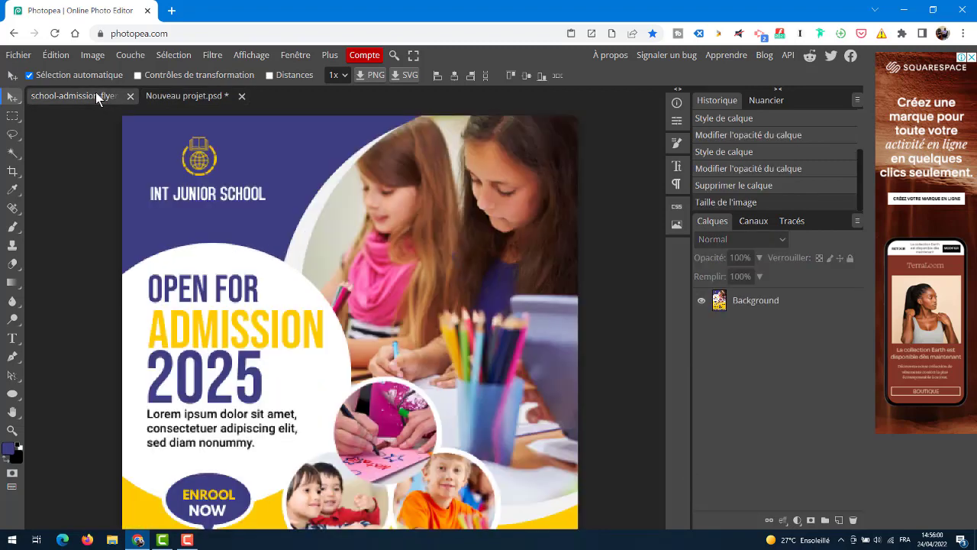
scroll(280, 282, down, 3)
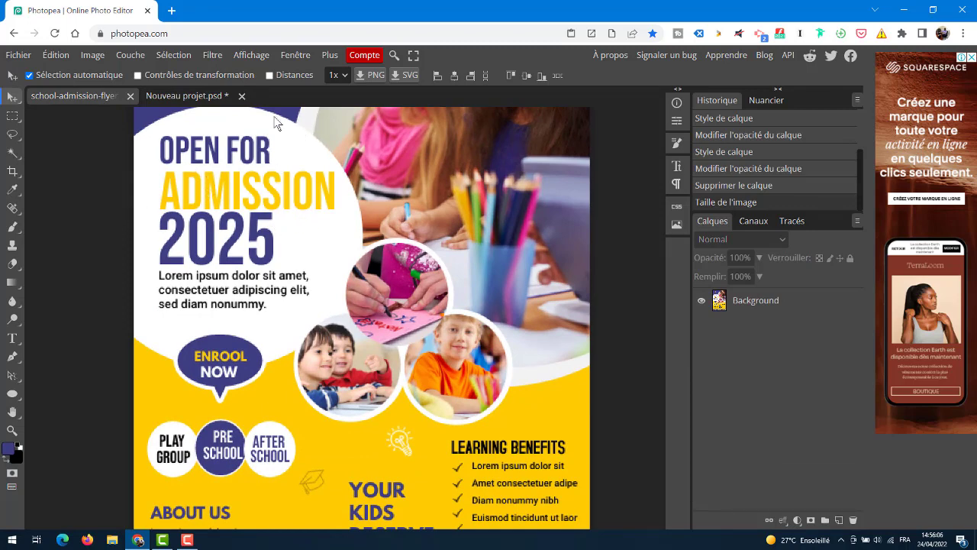
click(208, 95)
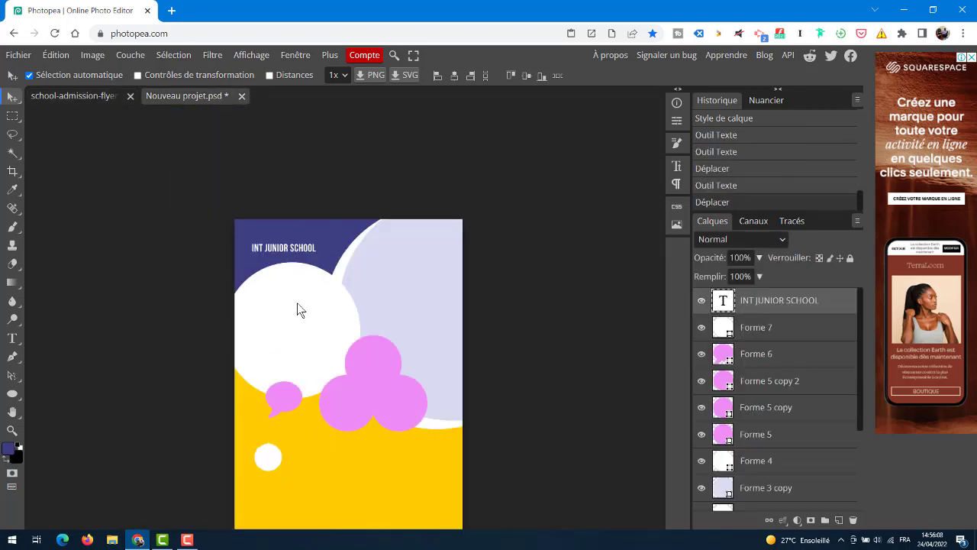
key(ctrl+plus)
scroll(299, 313, down, 3)
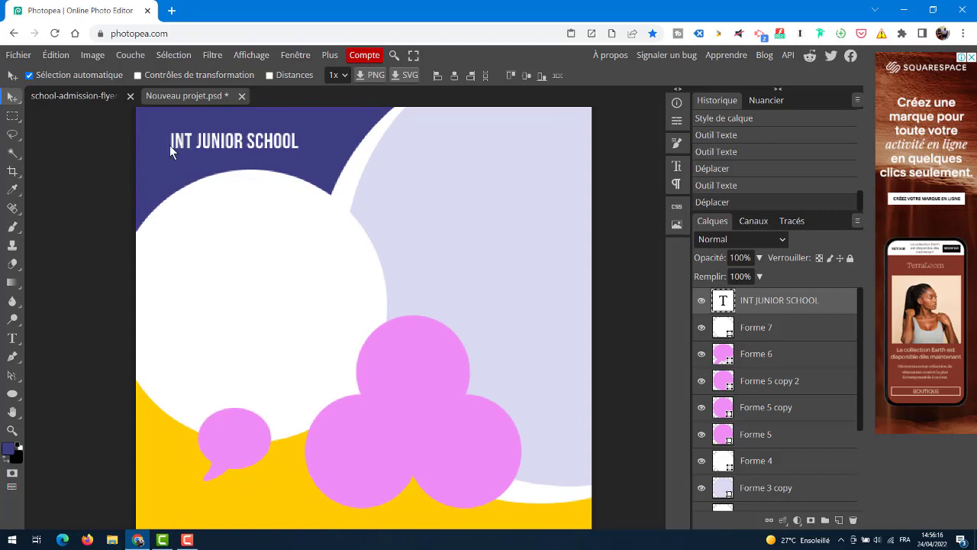
click(95, 96)
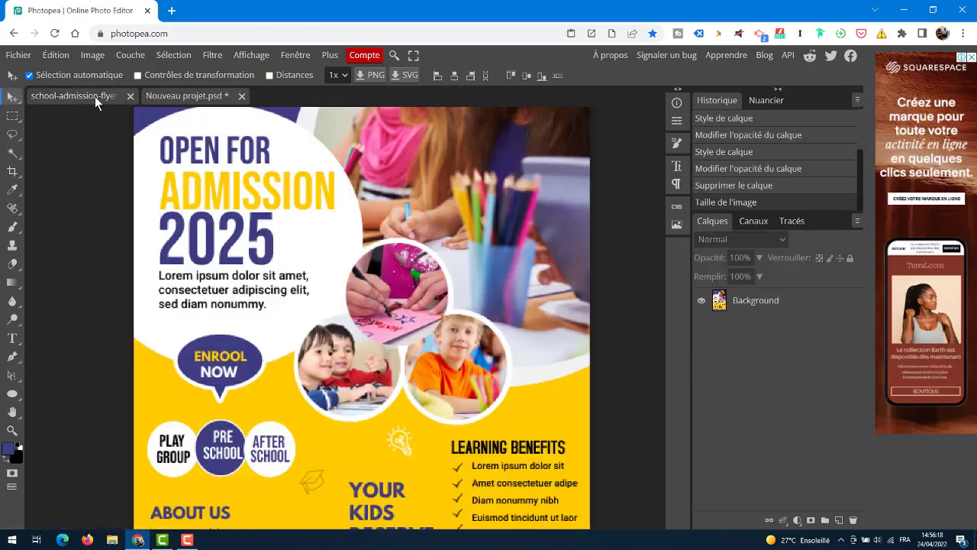
drag(207, 175, 221, 271)
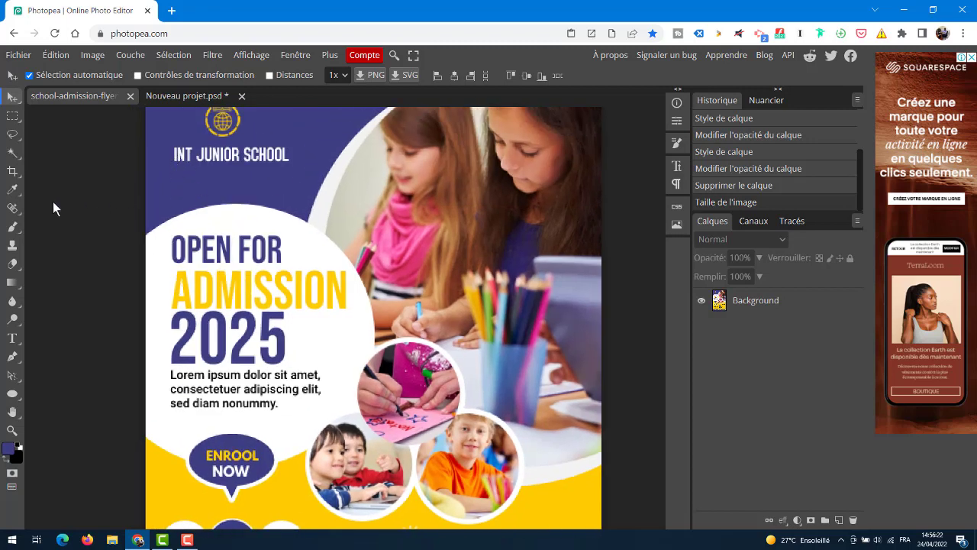
key(ctrl+r)
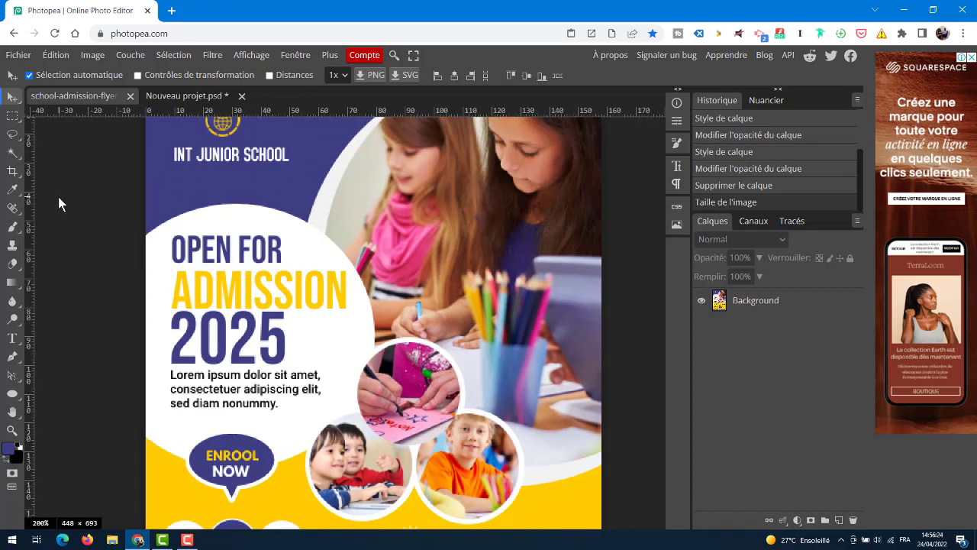
drag(30, 207, 175, 259)
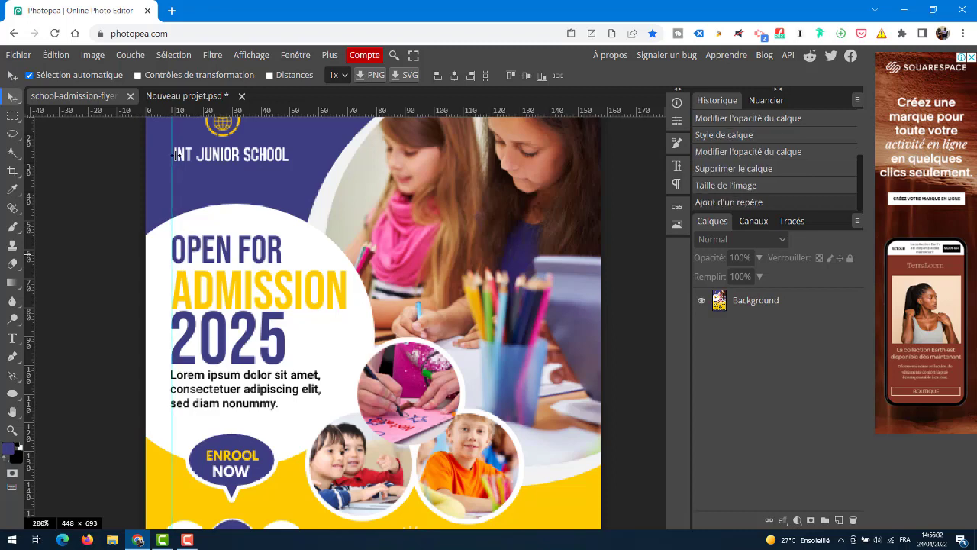
- In the new project, add a vertical guide along the left edge of the INT JUNIOR SCHOOL text and compare with the flyer
click(159, 96)
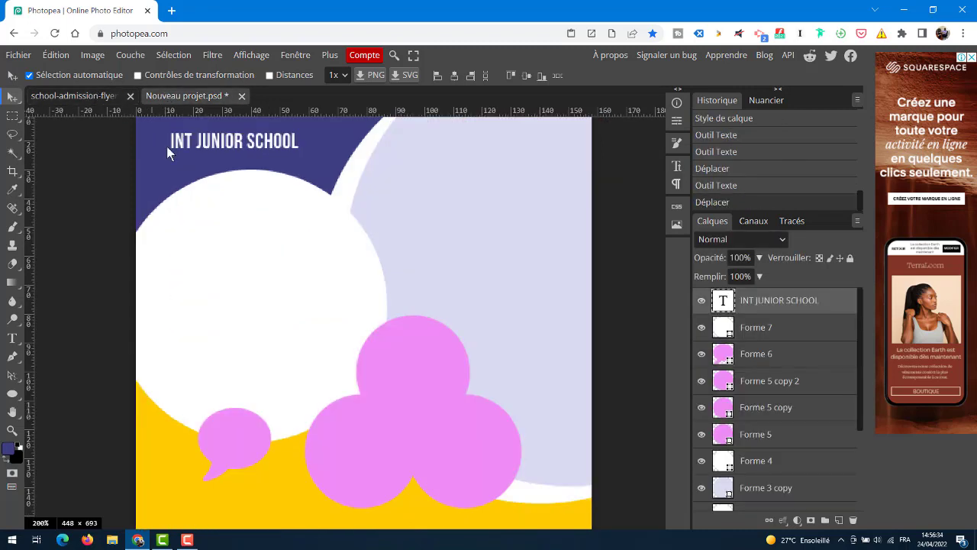
drag(34, 213, 171, 218)
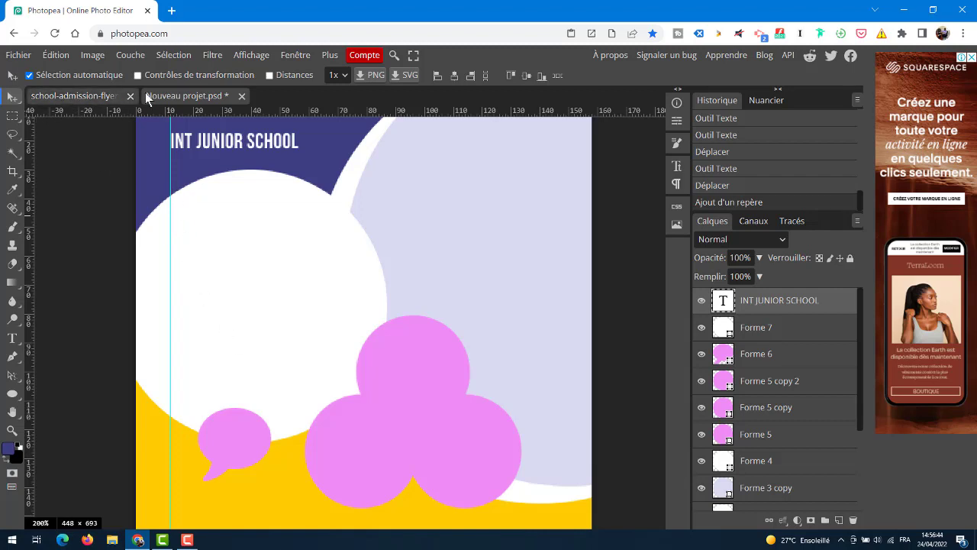
click(97, 95)
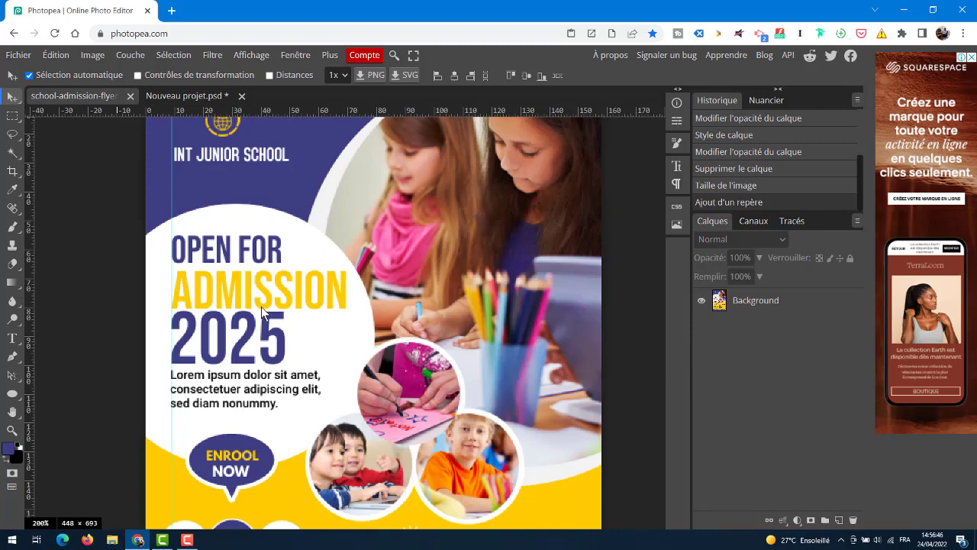
click(201, 99)
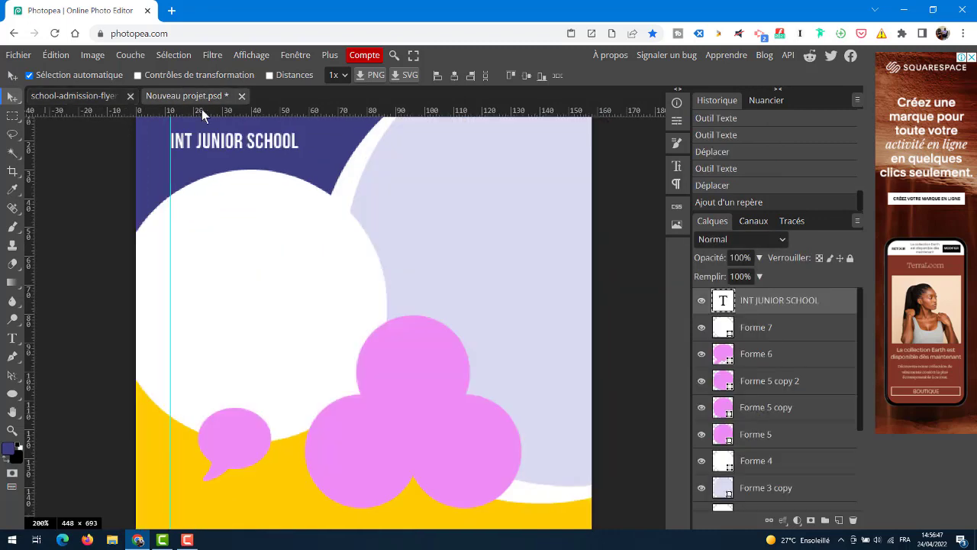
- Try to add placeholder text inside the large white circle, and undo it
click(185, 248)
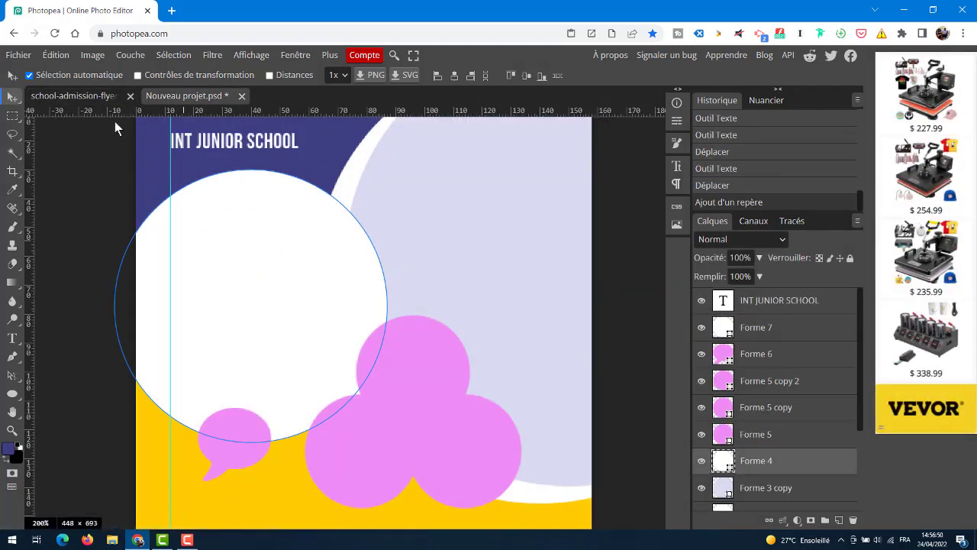
click(13, 338)
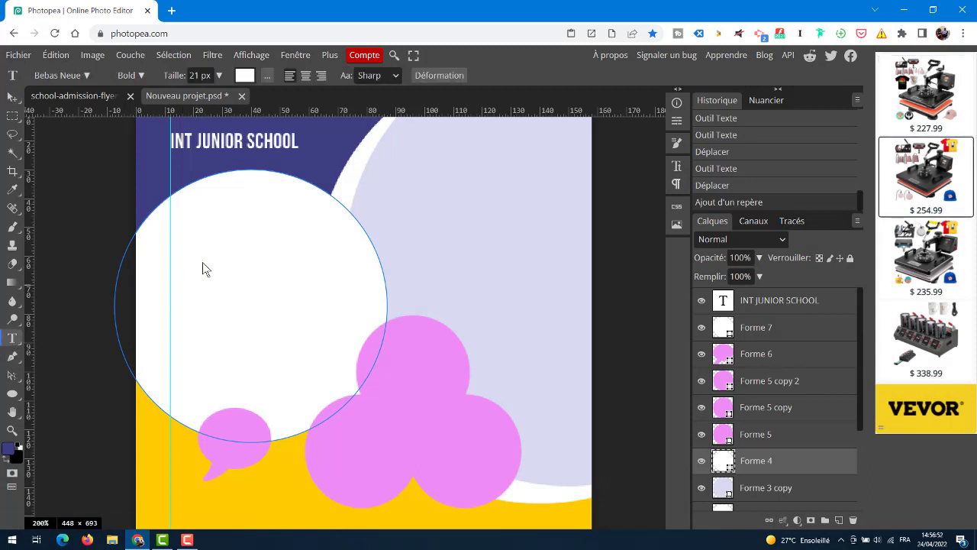
click(188, 246)
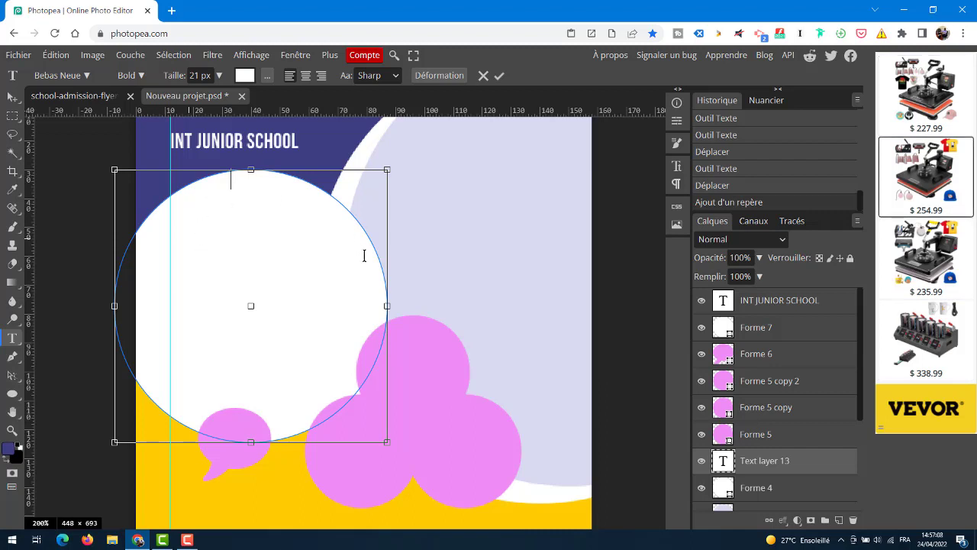
text(SDFSDFRSESDFOSD)
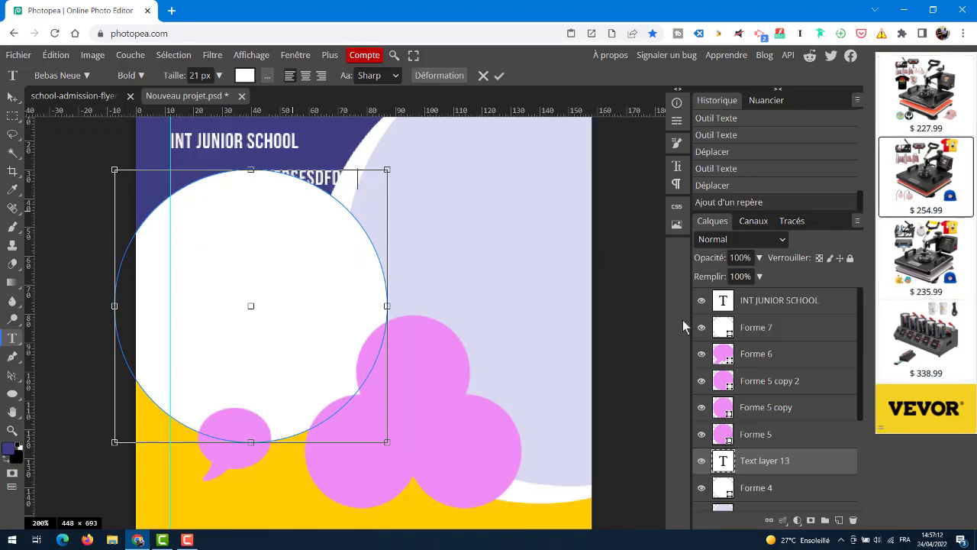
click(497, 75)
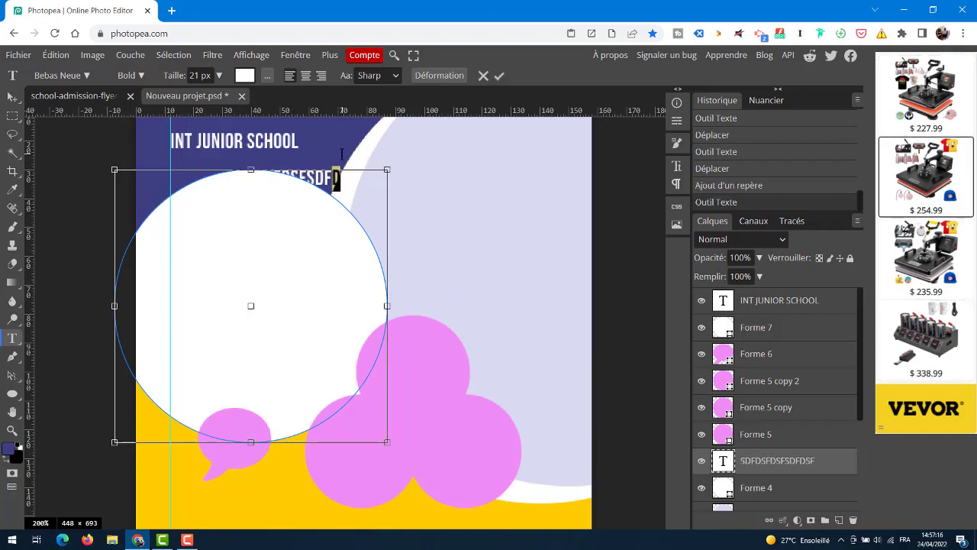
click(12, 96)
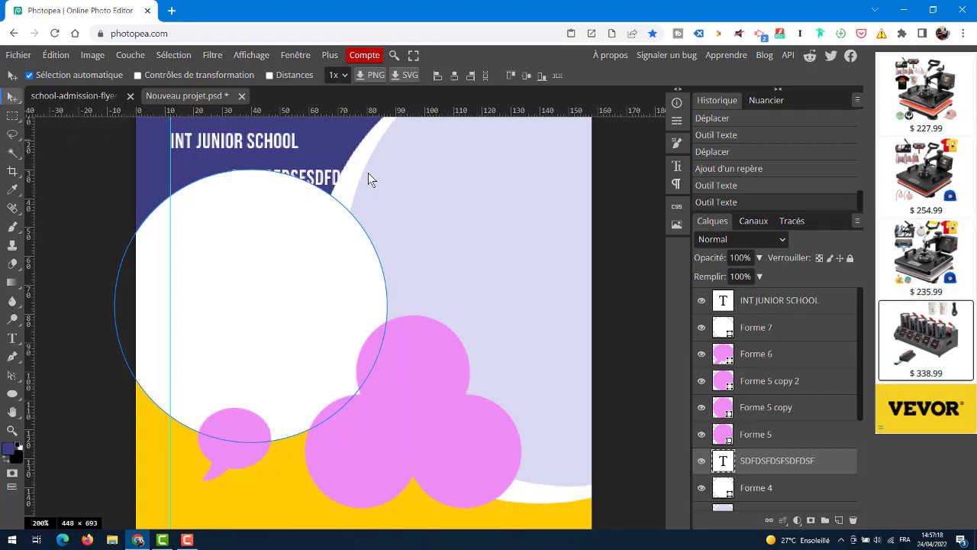
key(ctrl+z)
key(ctrl+z)
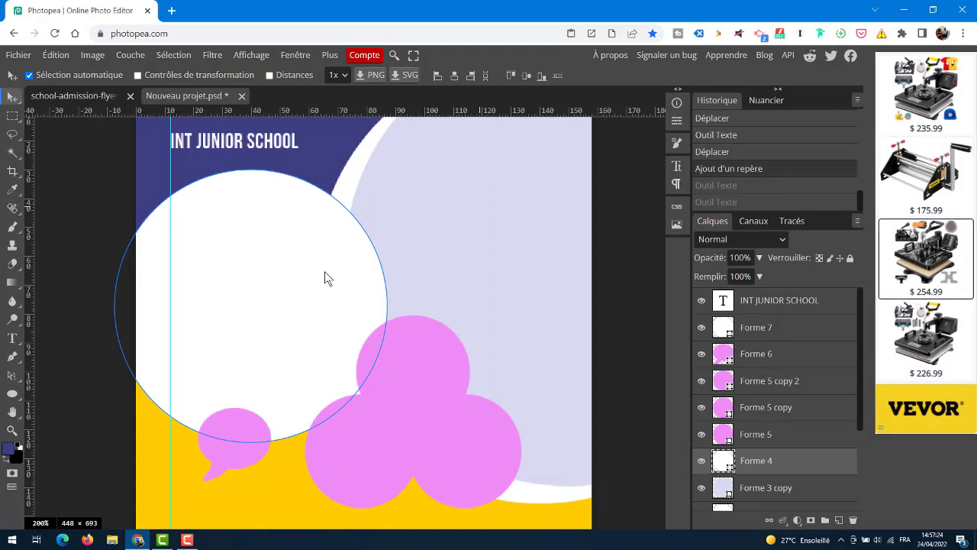
- Try to lock the large white circle's layer and start a text on it, and undo the lock
click(702, 461)
click(701, 460)
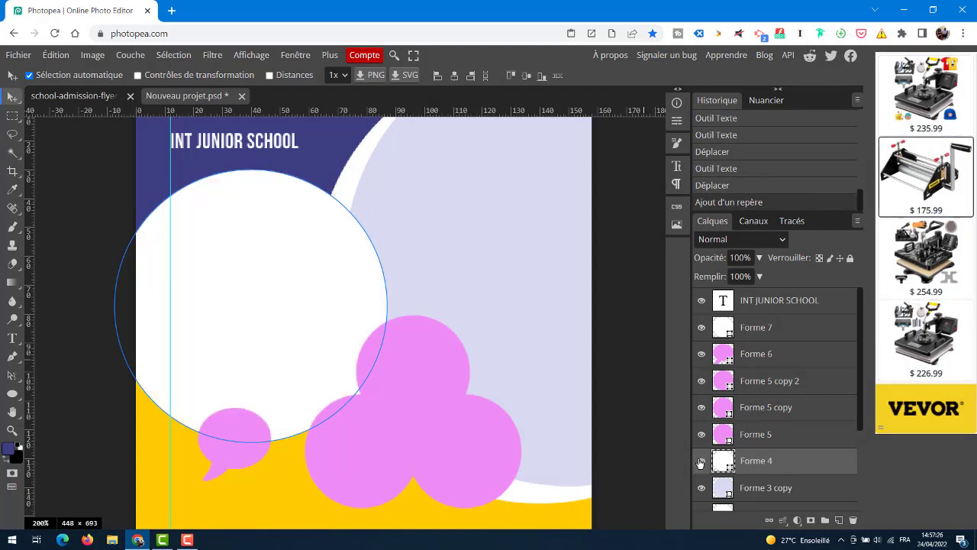
click(850, 258)
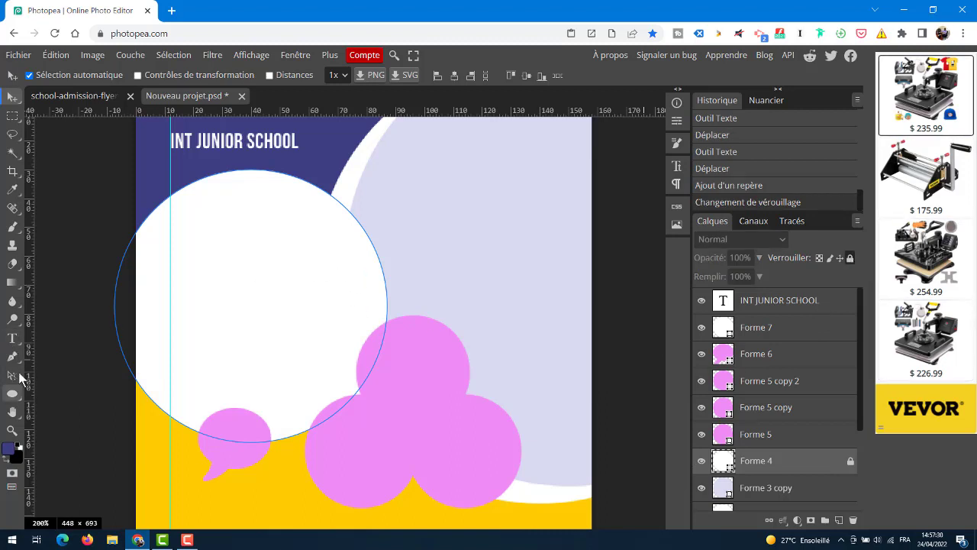
click(12, 338)
click(202, 256)
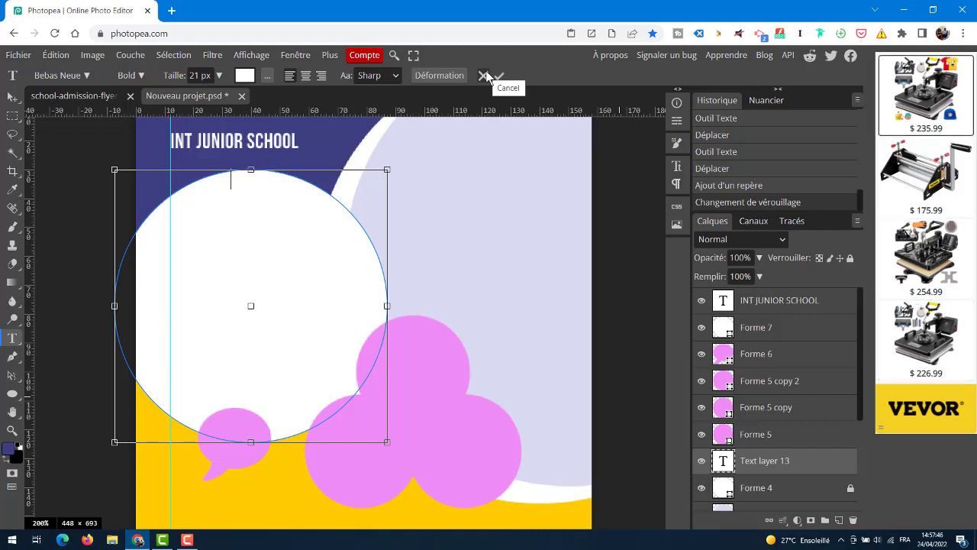
click(200, 74)
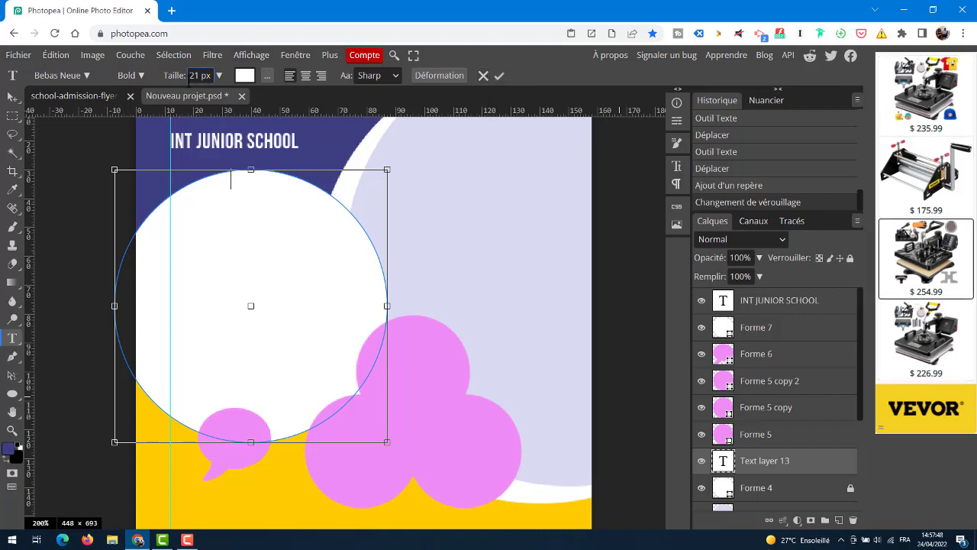
click(412, 117)
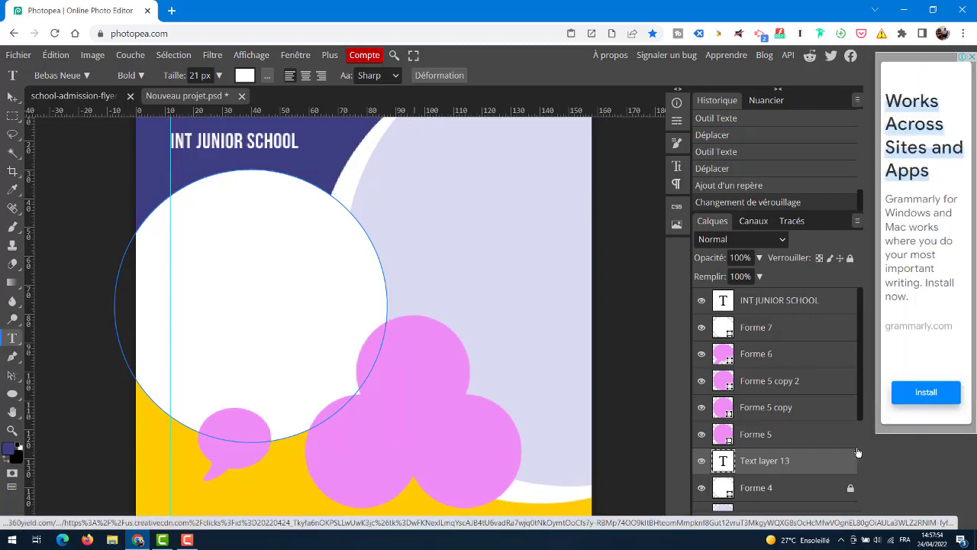
key(ctrl+z)
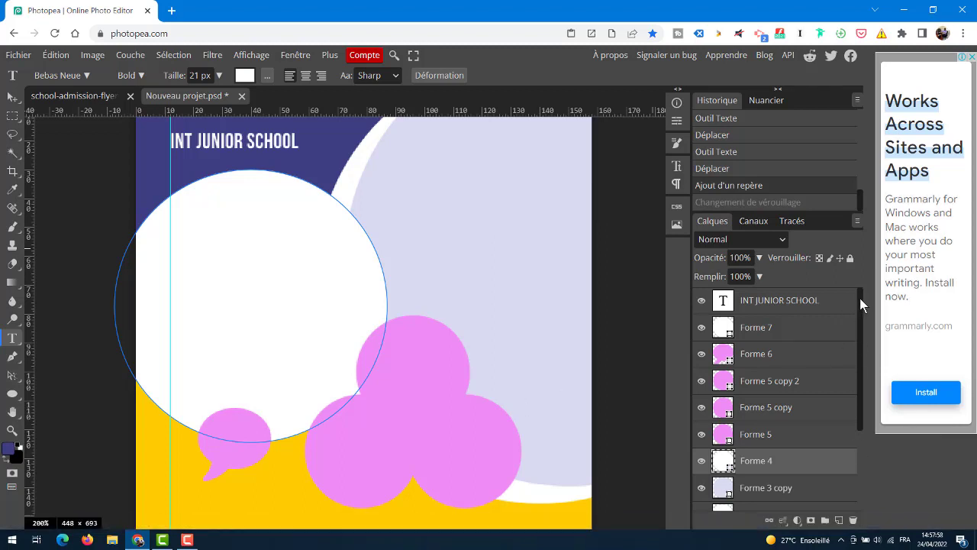
- Add the text OPEN FOR on the dark blue area outside the large white circle, following the flyer's wording
drag(859, 297, 854, 331)
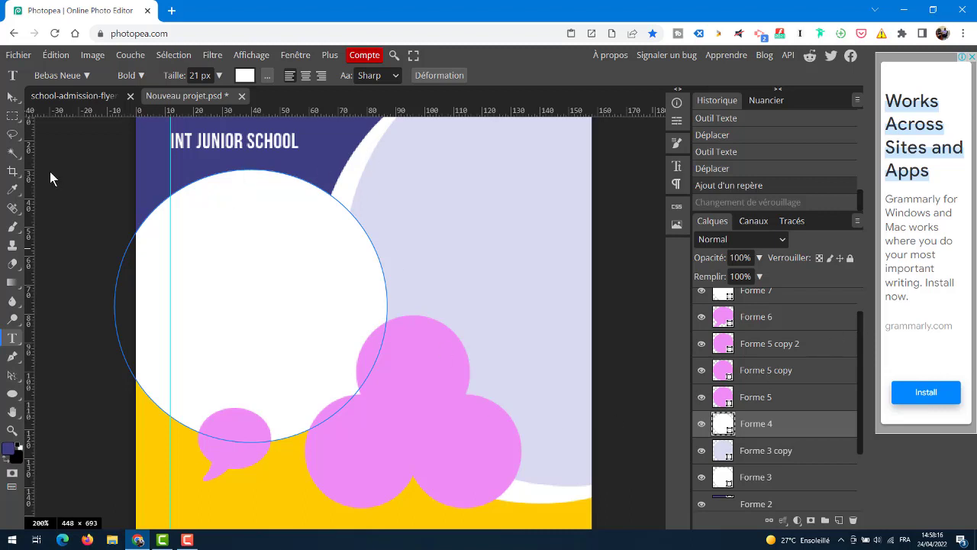
click(153, 170)
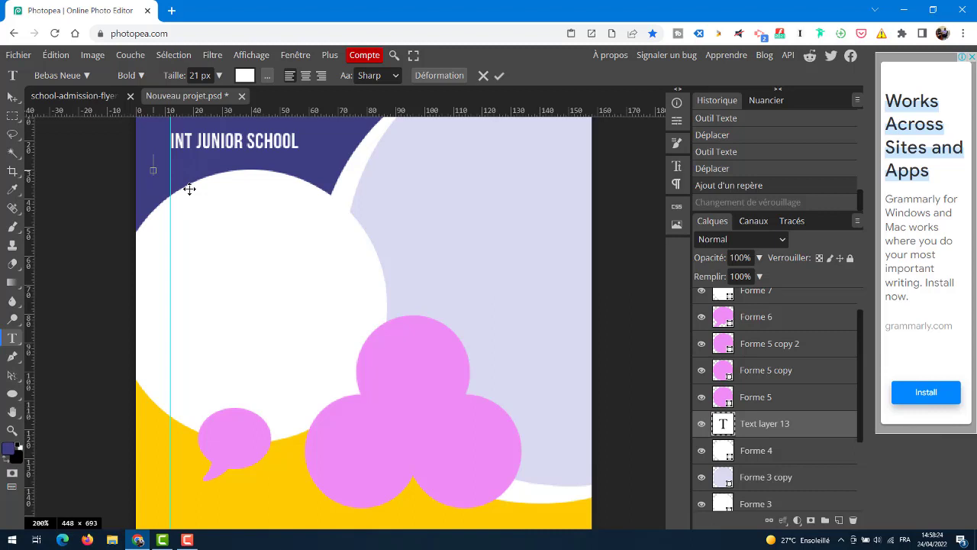
text(OPEN FOR)
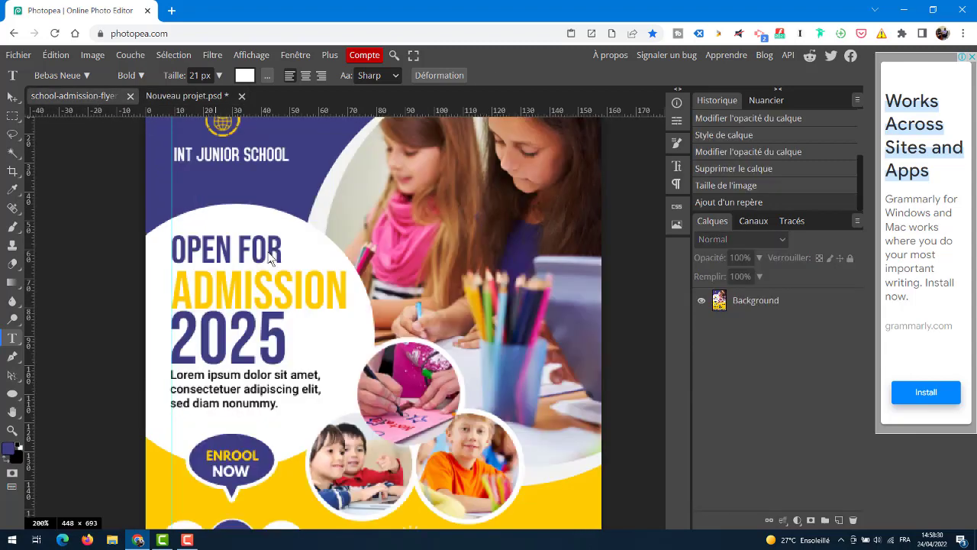
click(194, 96)
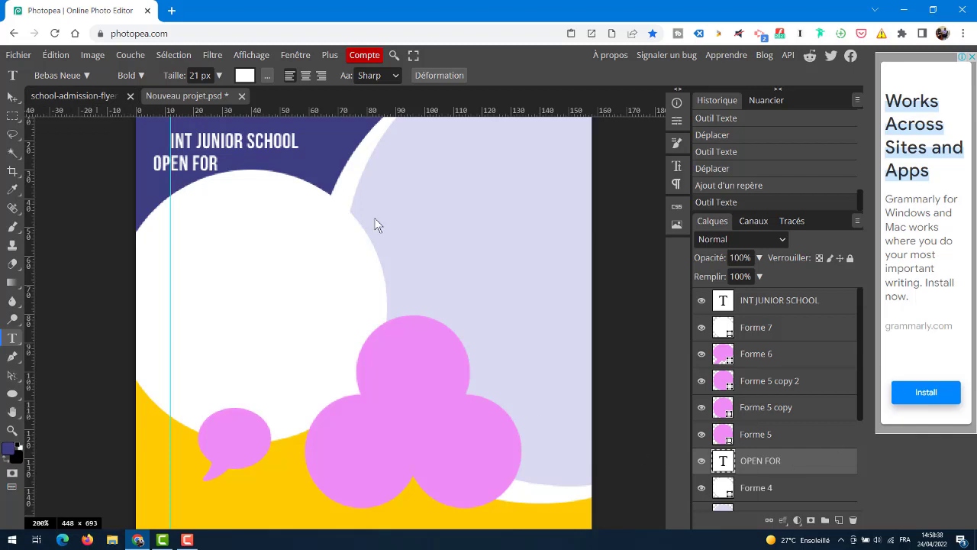
- Recolour the OPEN FOR text to dark blue 3d3e81 and move it onto the large white circle, aligned with the vertical guide
drag(153, 163, 242, 145)
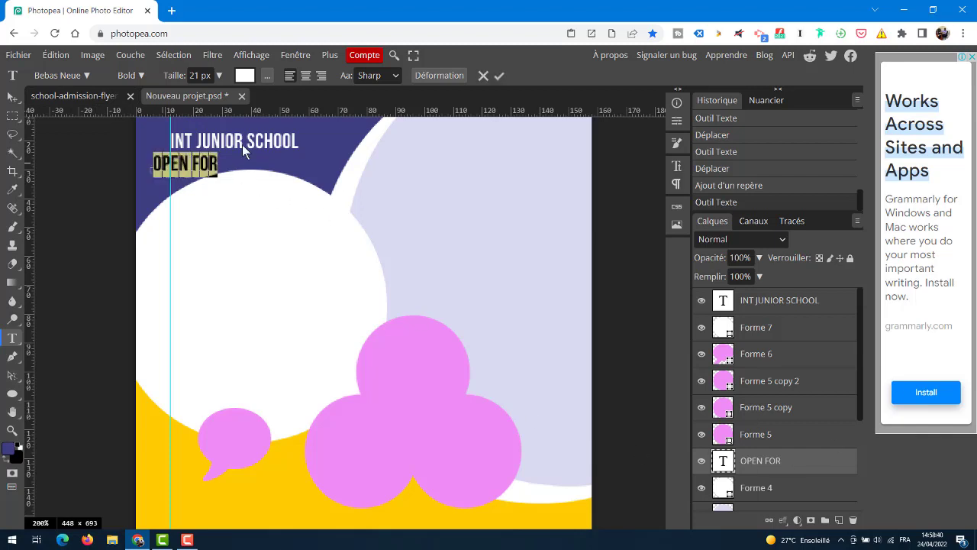
click(242, 76)
click(147, 125)
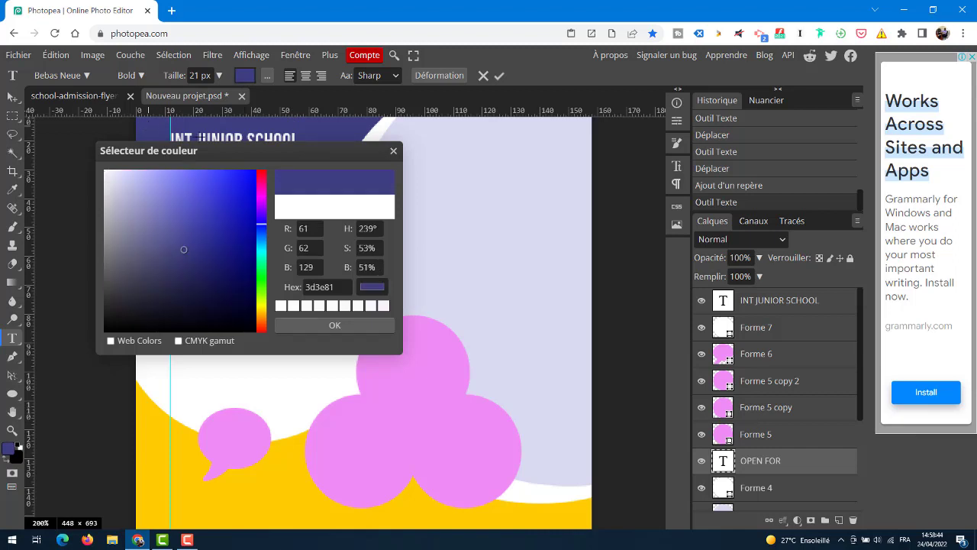
click(335, 325)
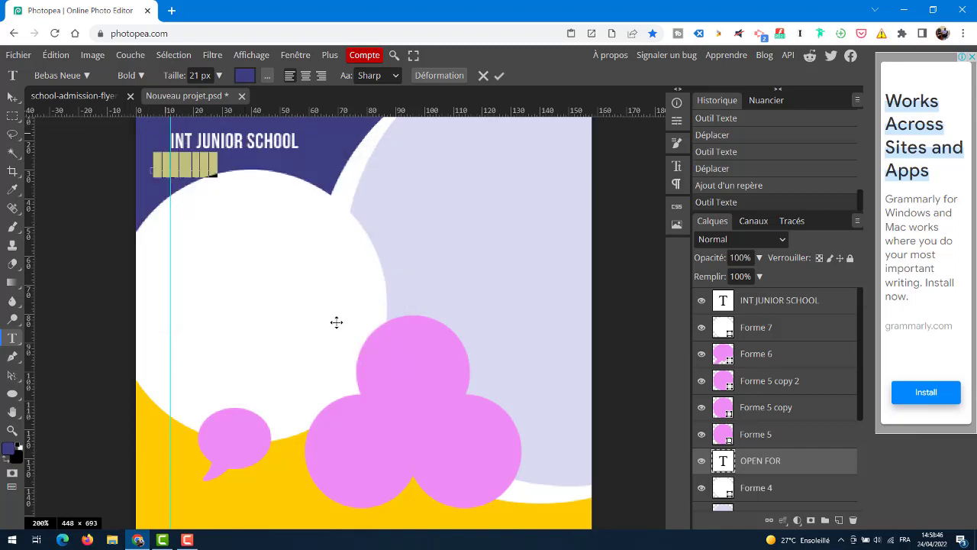
click(496, 77)
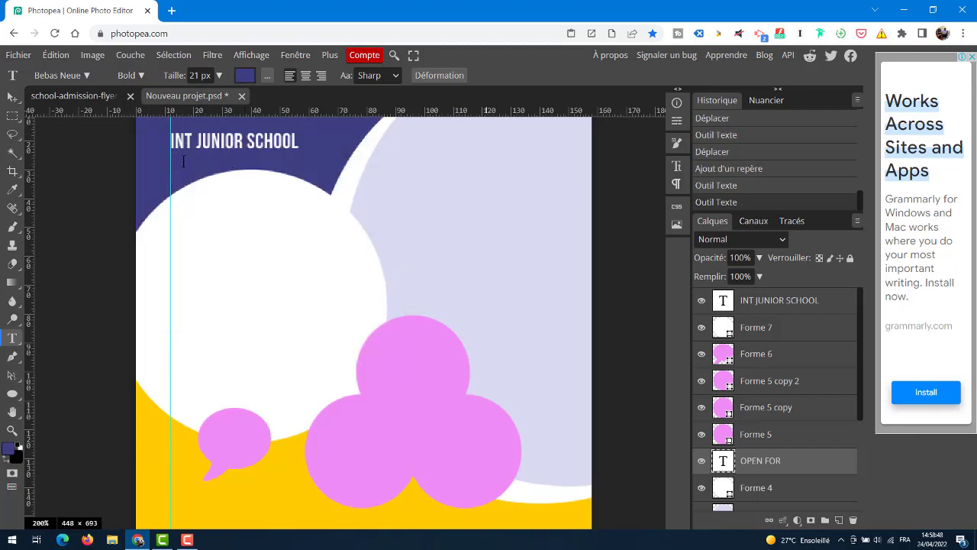
click(12, 97)
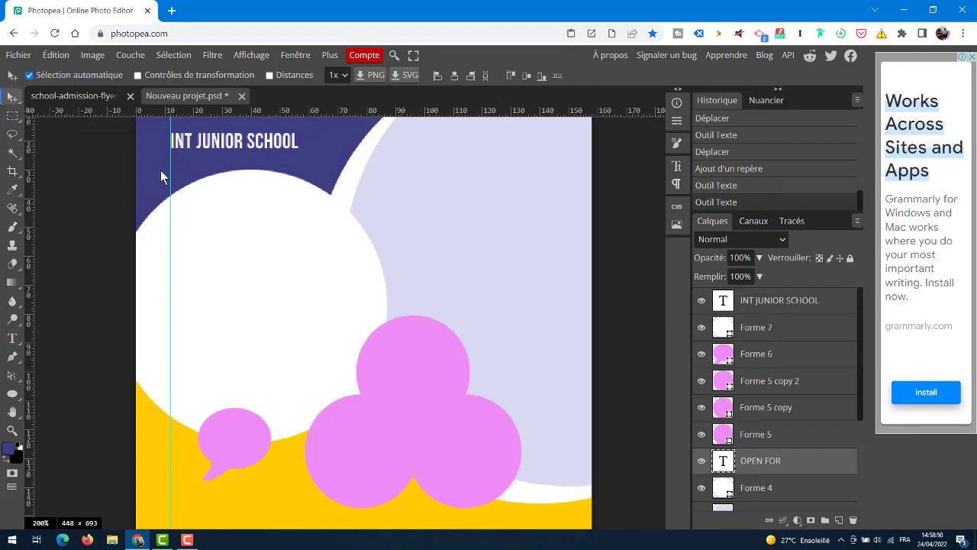
drag(160, 170, 187, 234)
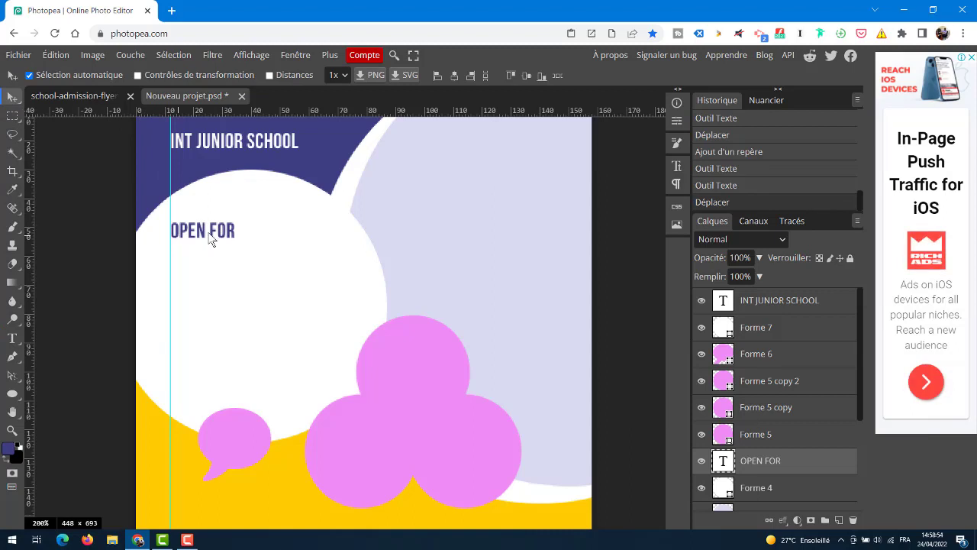
- Enlarge the OPEN FOR text to 37 px, comparing its size with the original flyer
double_click(212, 240)
drag(176, 75, 180, 77)
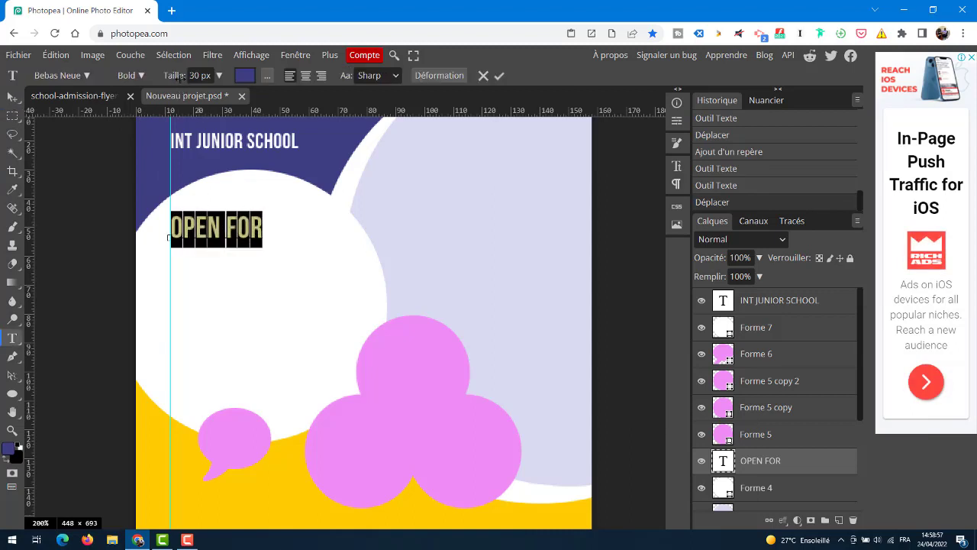
click(498, 76)
click(68, 98)
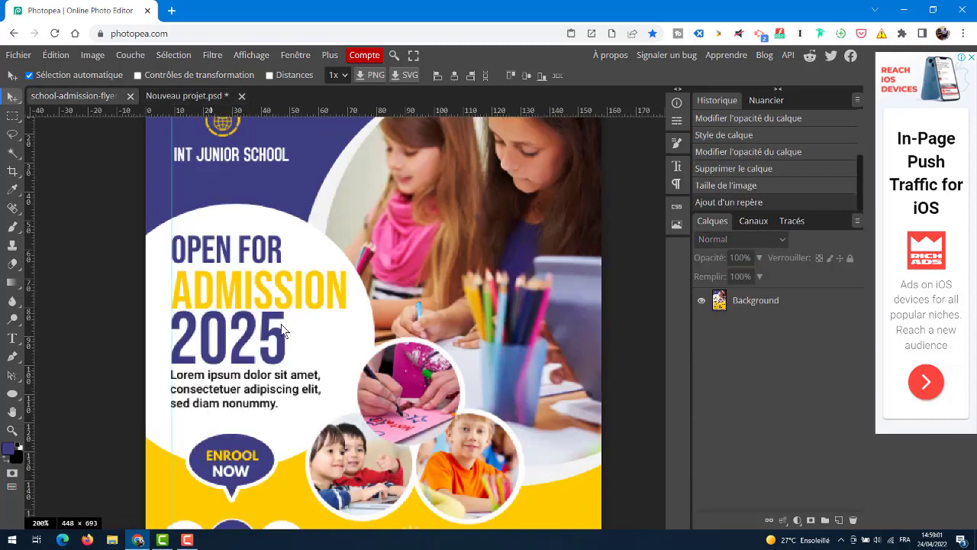
click(182, 94)
double_click(227, 231)
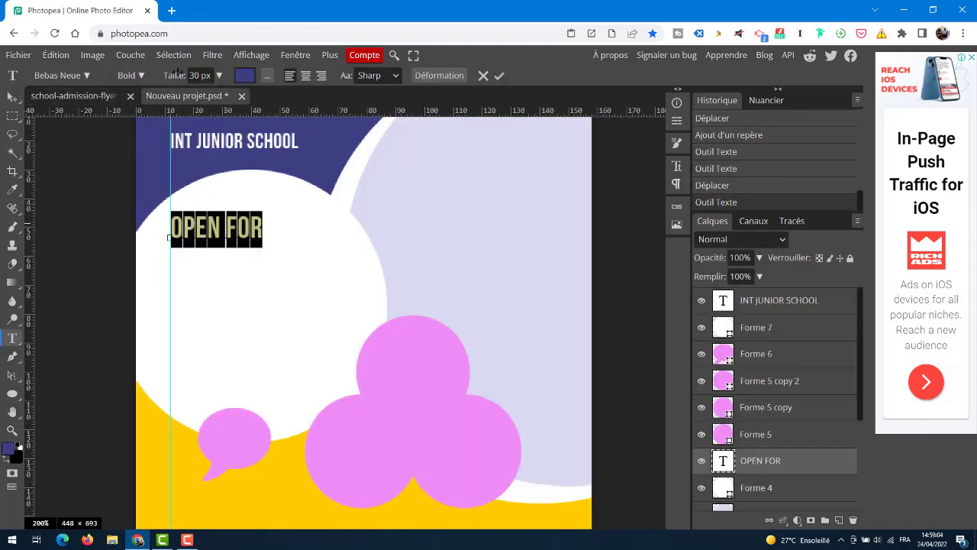
drag(174, 76, 175, 74)
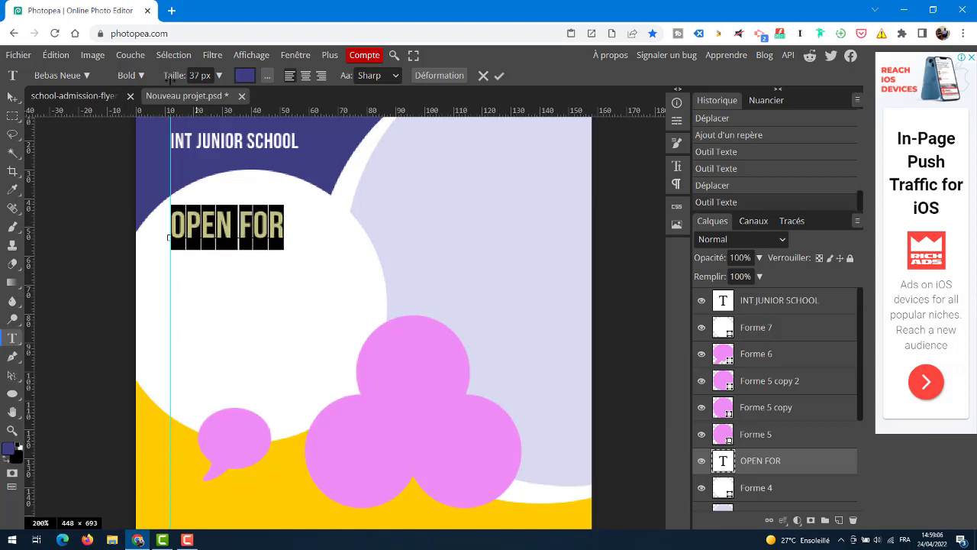
click(497, 77)
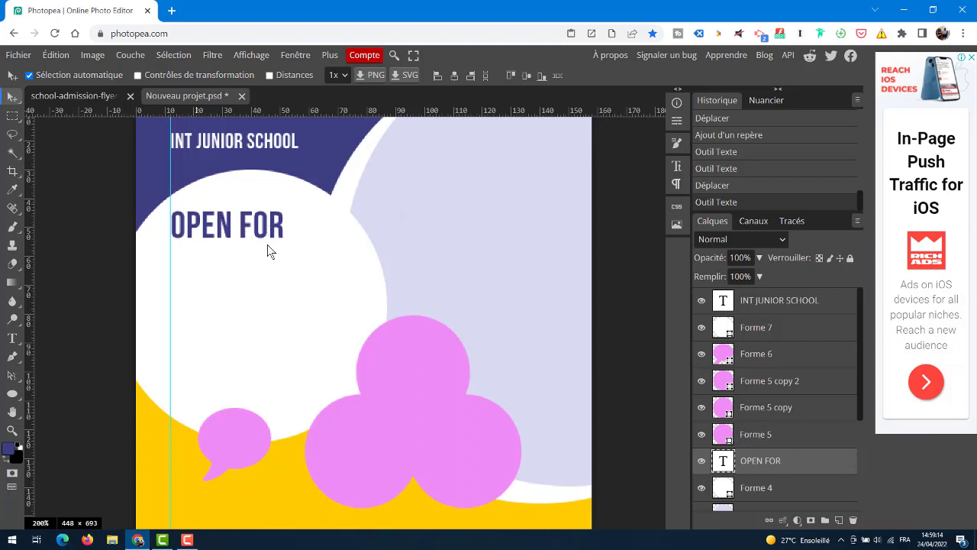
- Try to place a duplicate of the OPEN FOR text directly below it, and undo the duplication
drag(242, 222, 244, 255)
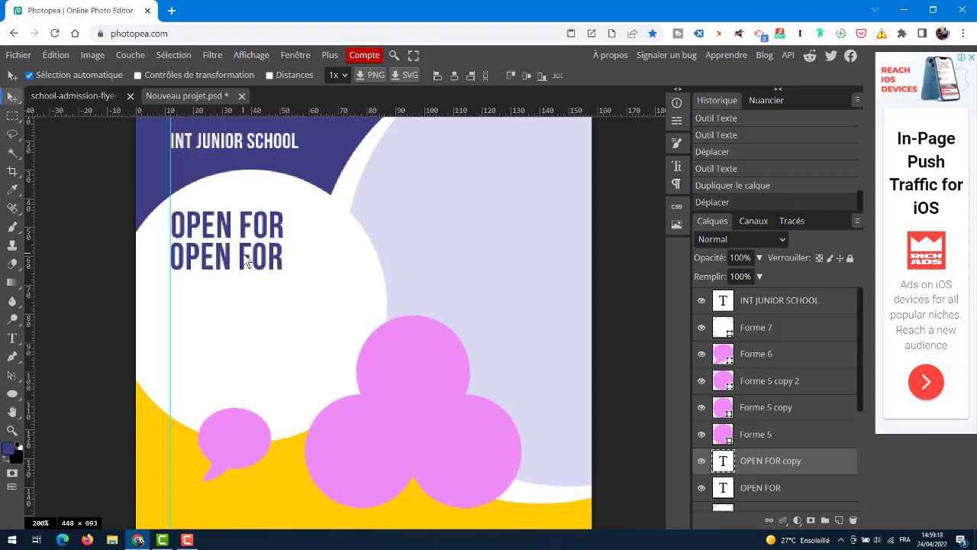
key(ctrl+z)
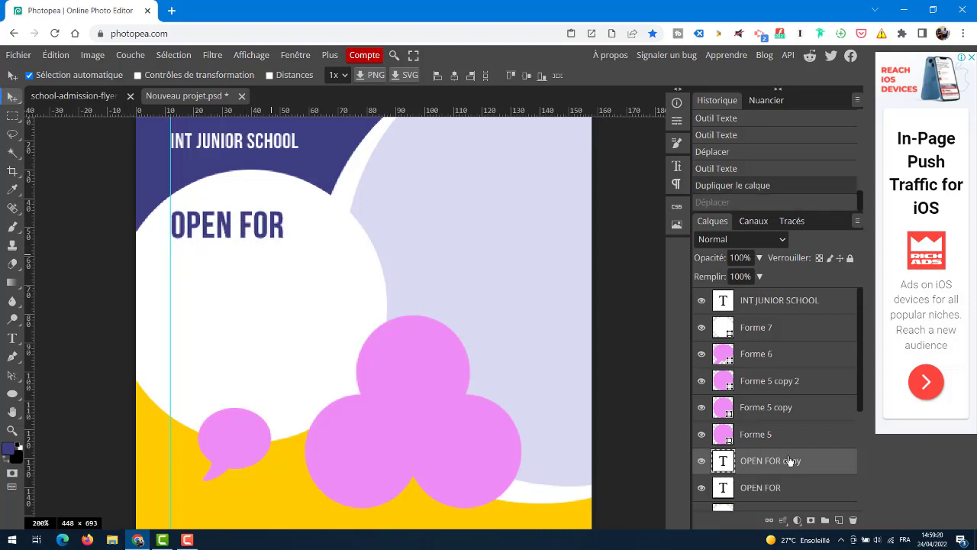
key(ctrl+z)
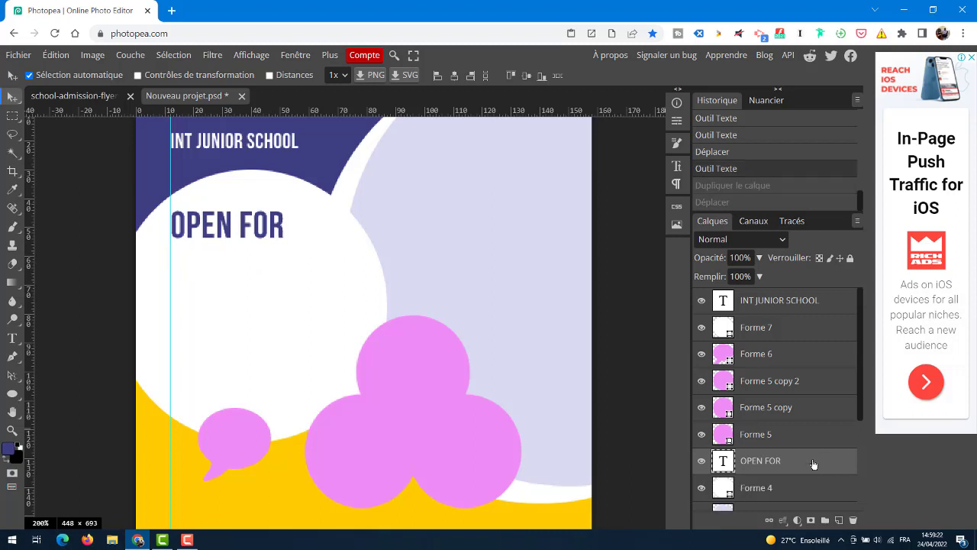
- Duplicate the OPEN FOR text layer twice and stack both copies below the original inside the white circle
right_click(771, 466)
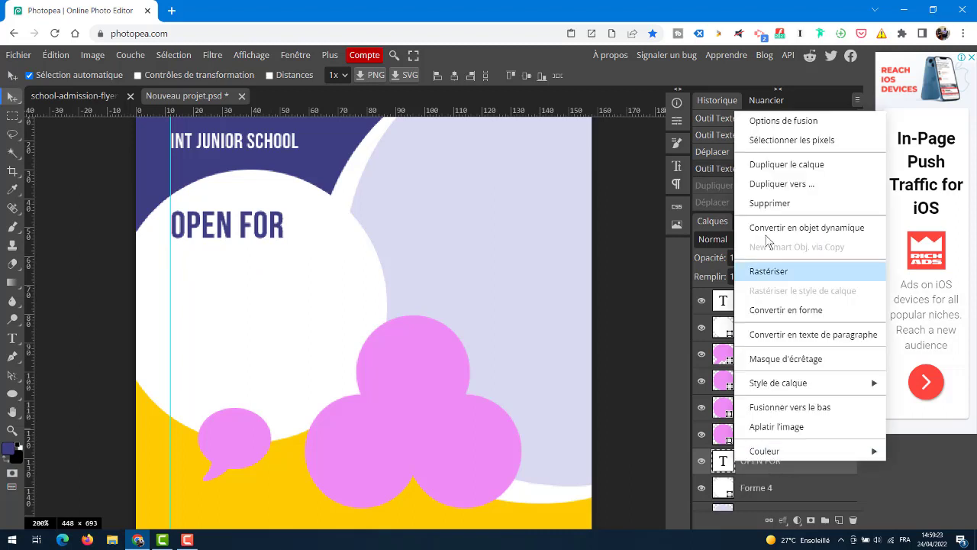
click(797, 164)
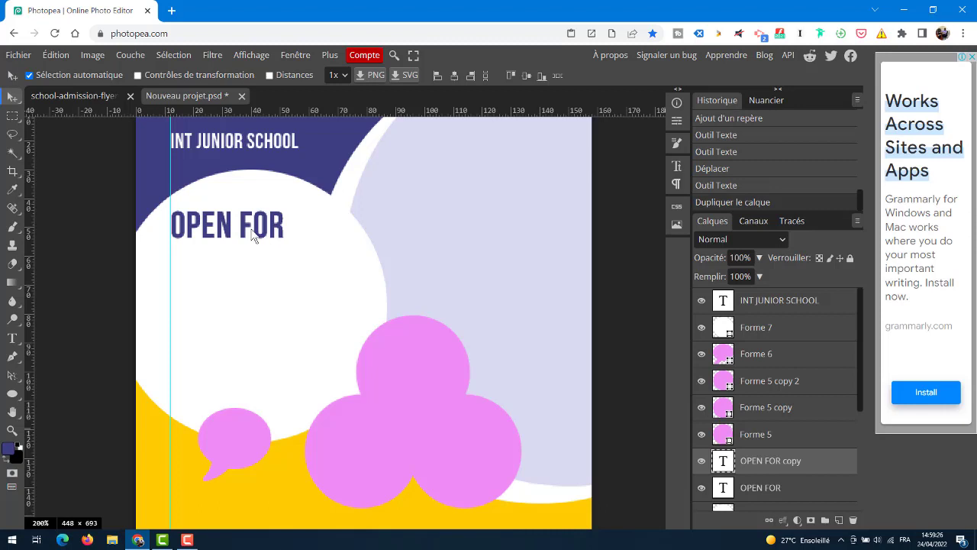
drag(245, 229, 241, 259)
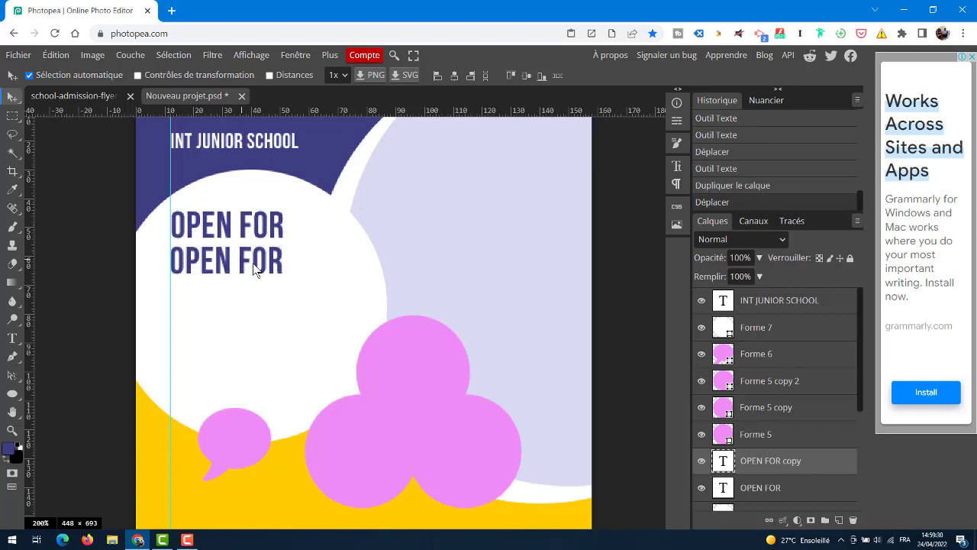
right_click(782, 464)
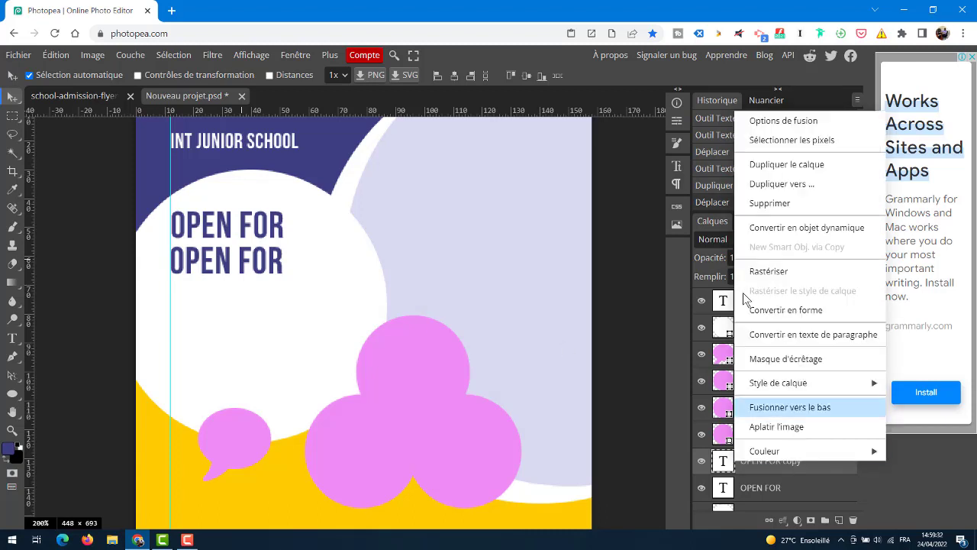
click(792, 165)
drag(246, 268, 240, 317)
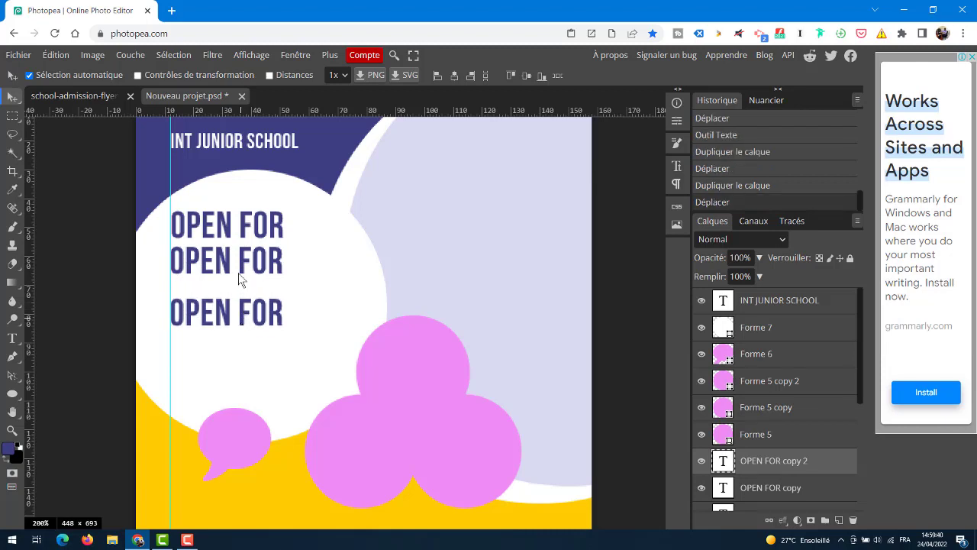
- Replace the wording of the middle OPEN FOR copy with ADMISSION
double_click(244, 264)
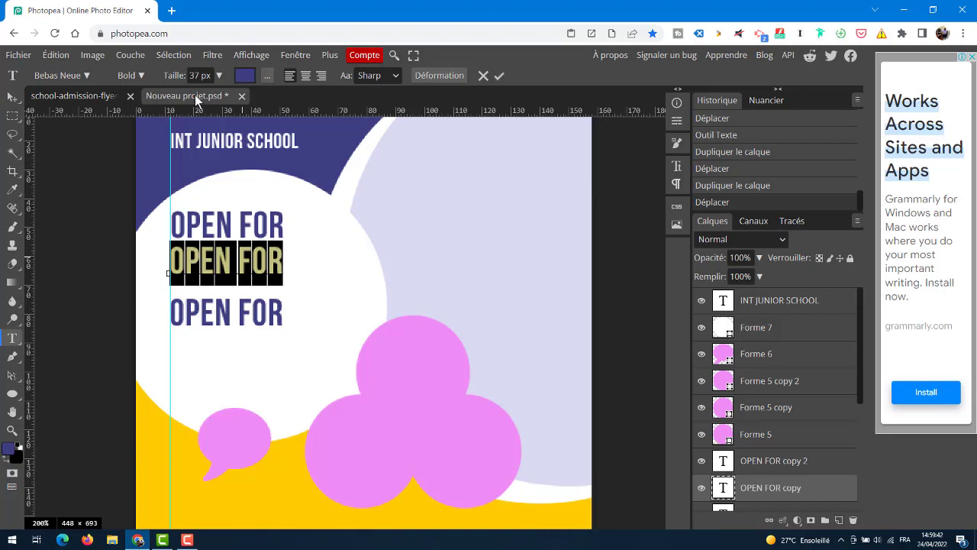
text(ADM)
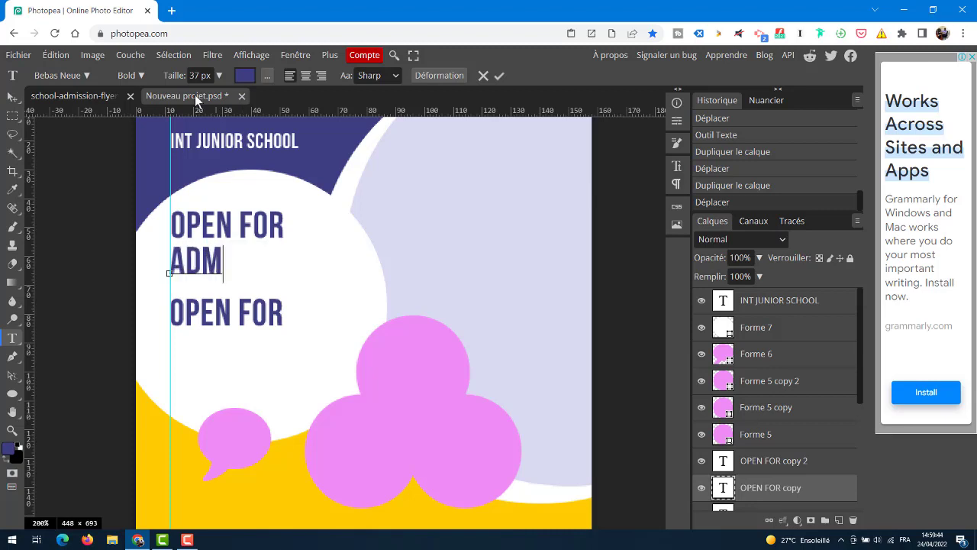
text(ISSION)
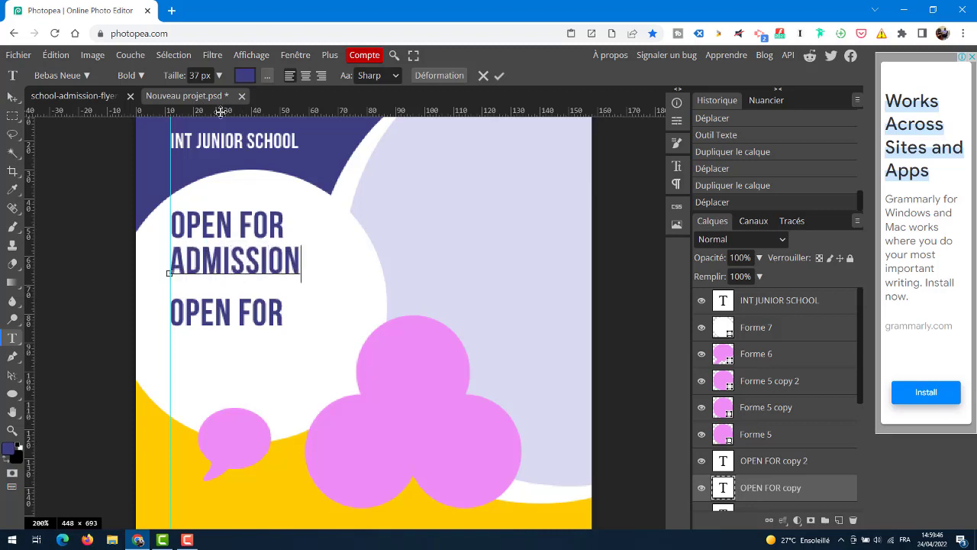
- Set the ADMISSION text to 55 px and position it just below OPEN FOR, starting at the vertical guide
double_click(230, 263)
drag(166, 77, 183, 78)
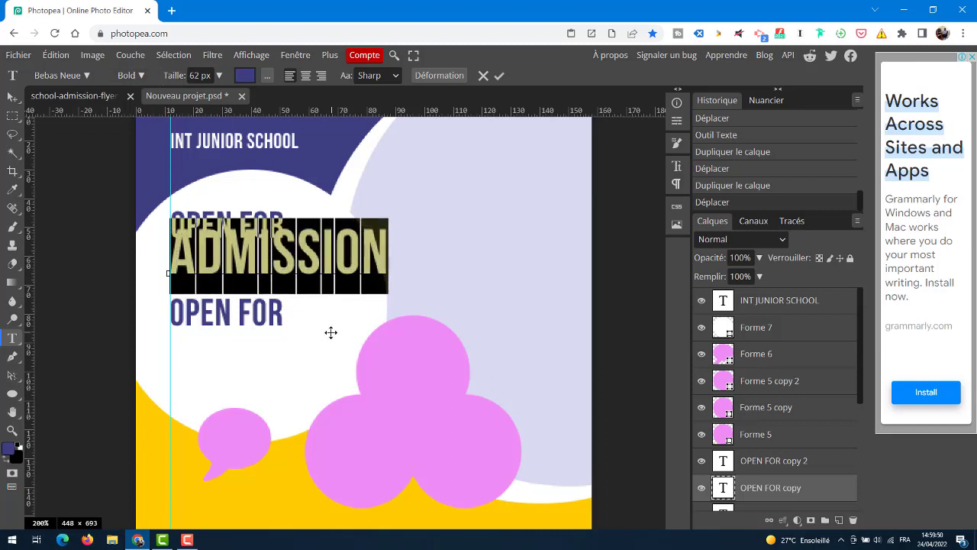
drag(329, 331, 326, 347)
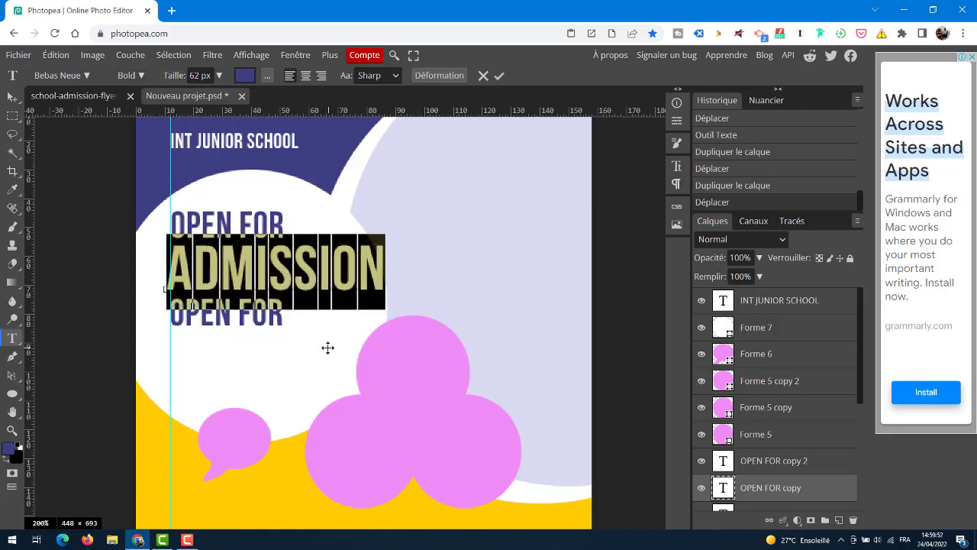
drag(176, 76, 170, 76)
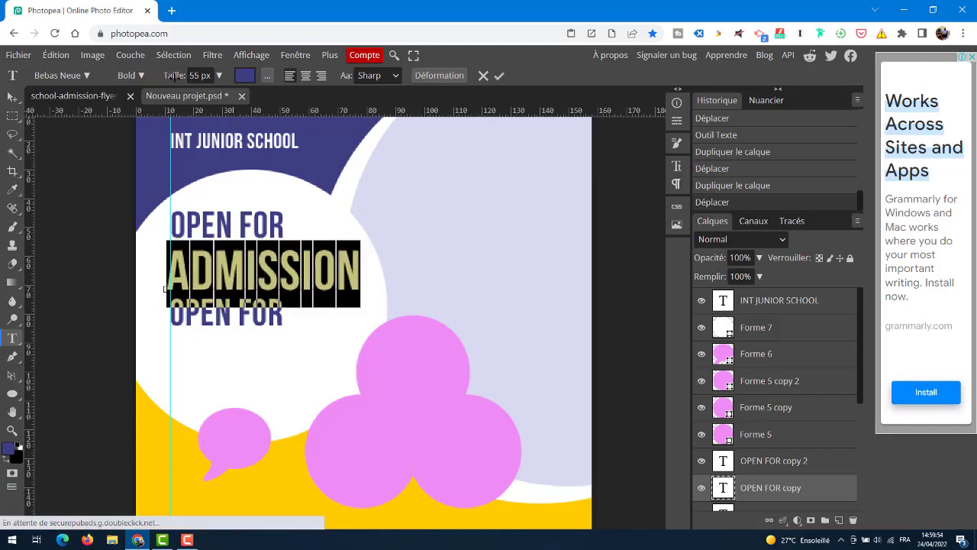
drag(249, 339, 251, 336)
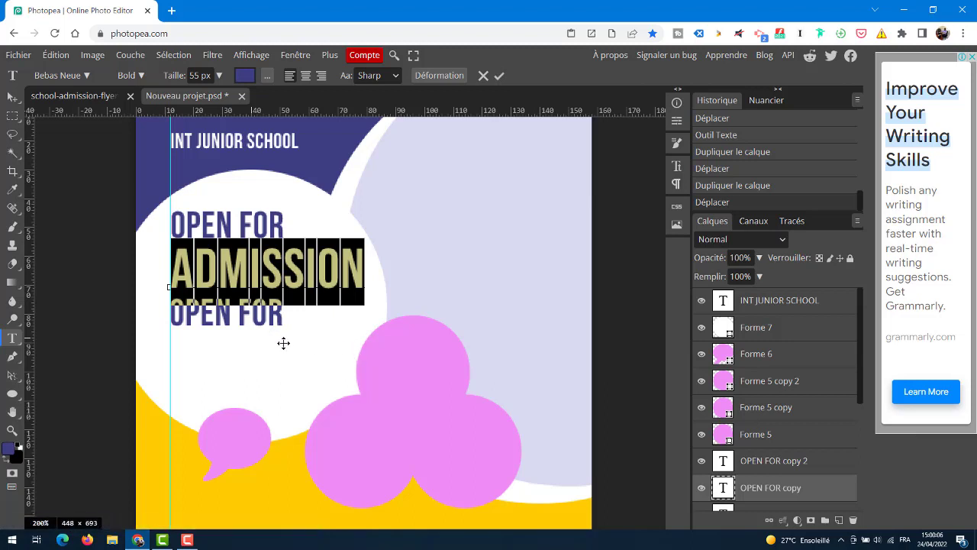
drag(270, 354, 269, 349)
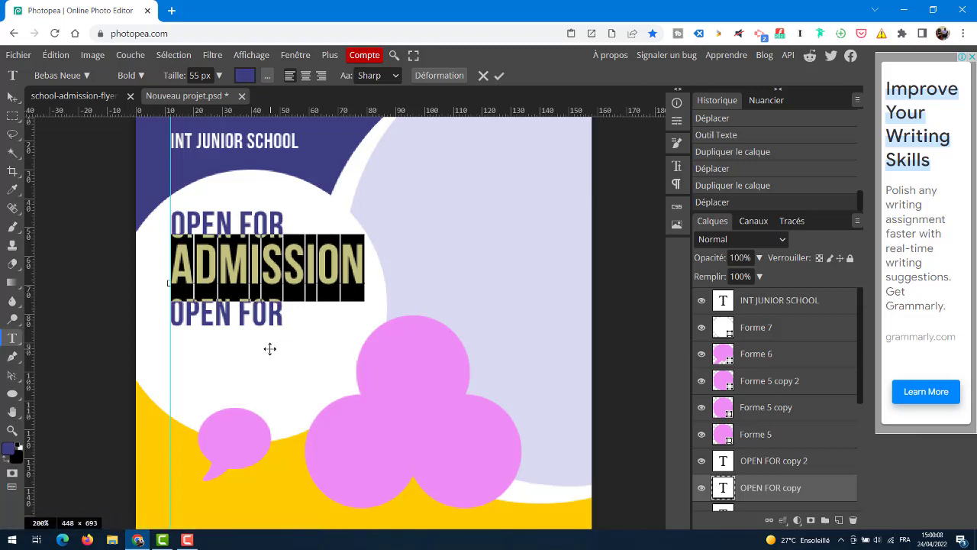
- Recolour the ADMISSION text with the yellow ffcc03 sampled from the flyer's background
click(244, 76)
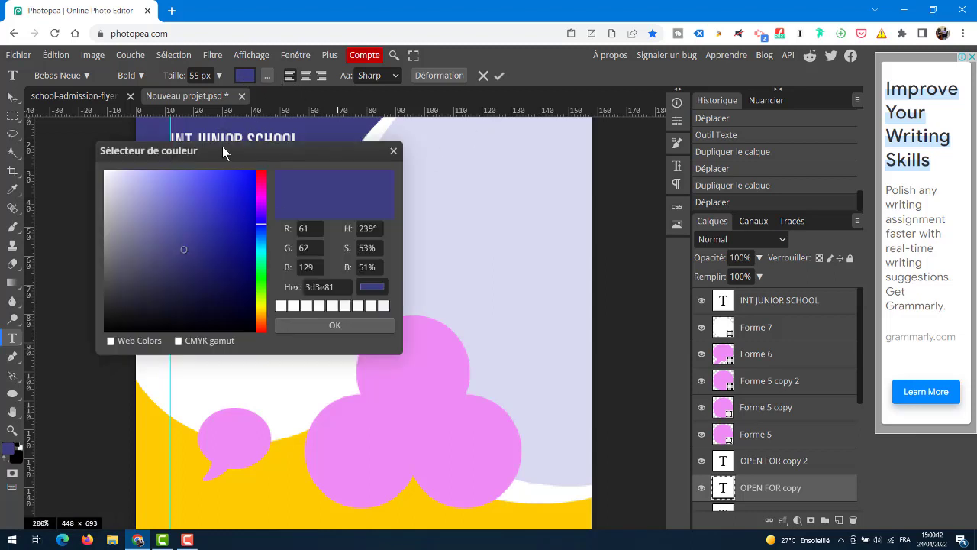
drag(222, 152, 470, 145)
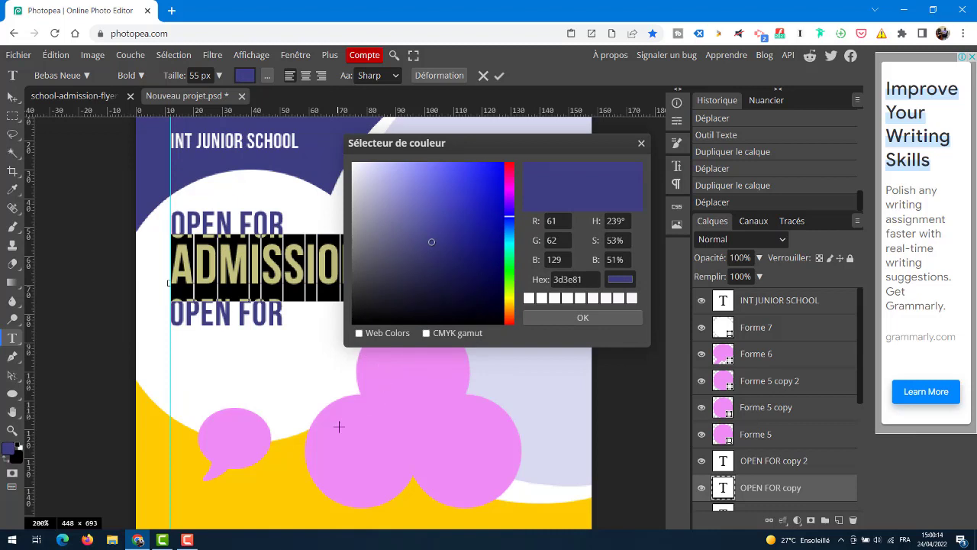
click(153, 438)
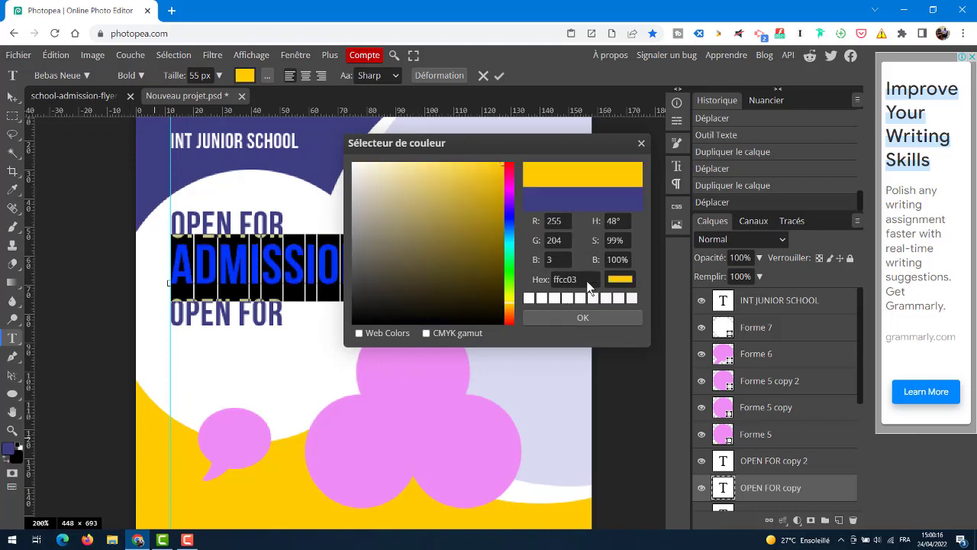
click(582, 318)
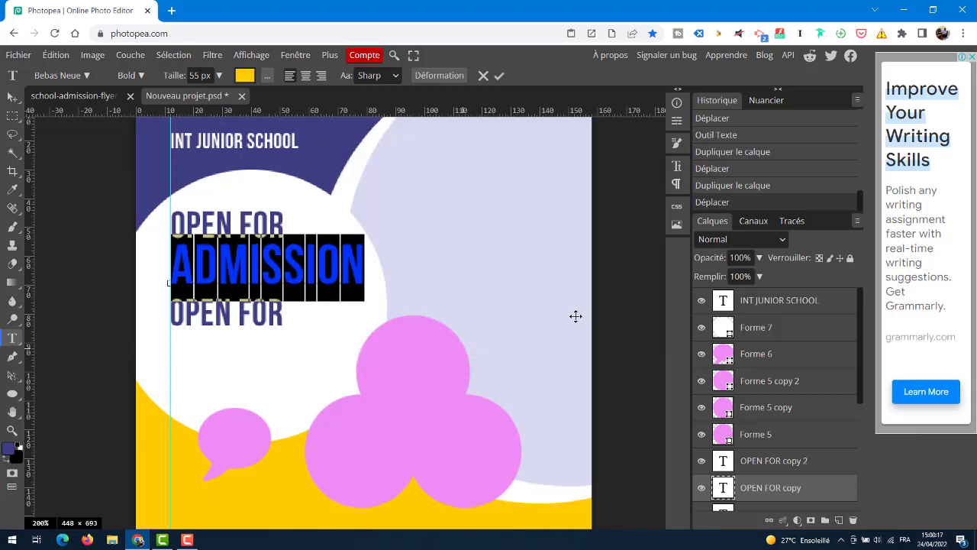
click(499, 76)
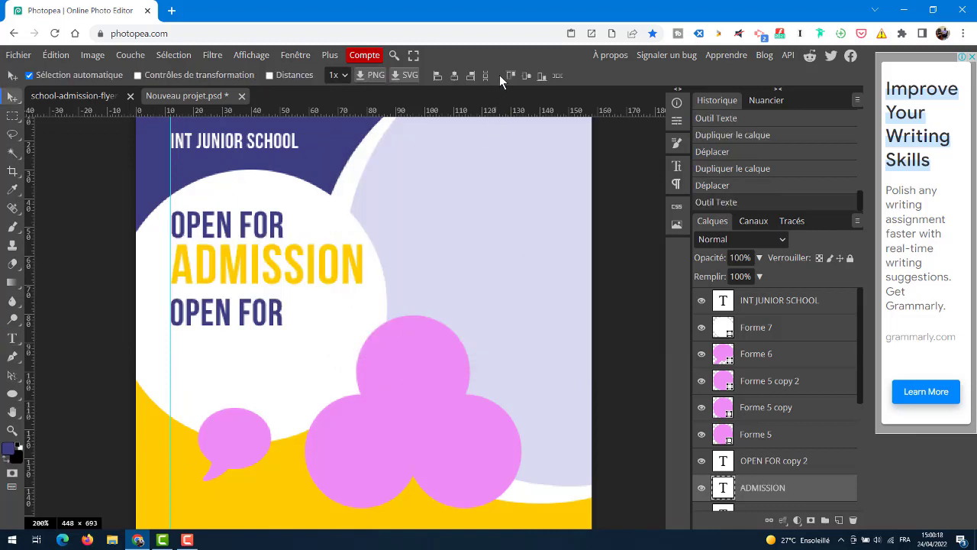
- Move the lowest OPEN FOR copy slightly up, change its wording to 2025 and set its size to 49 px
click(221, 316)
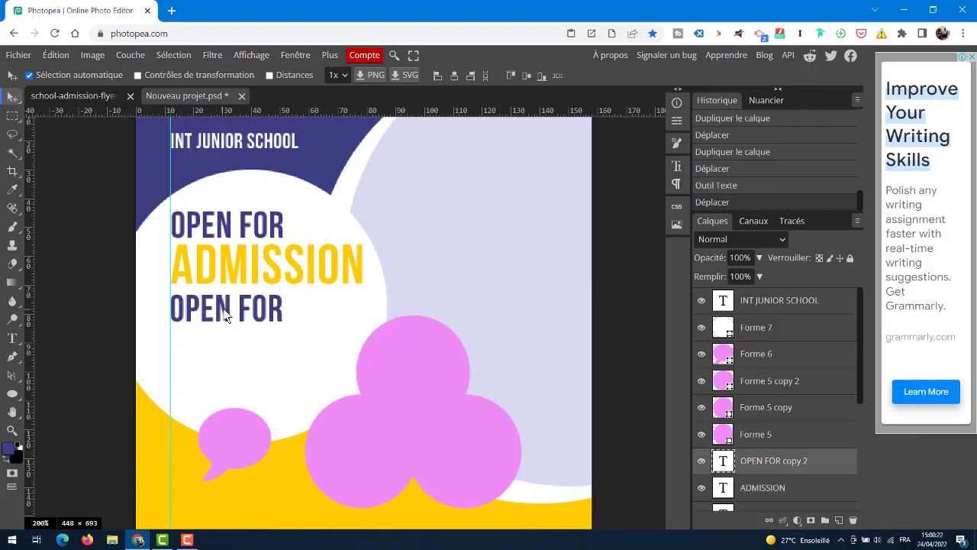
double_click(223, 306)
text(2025)
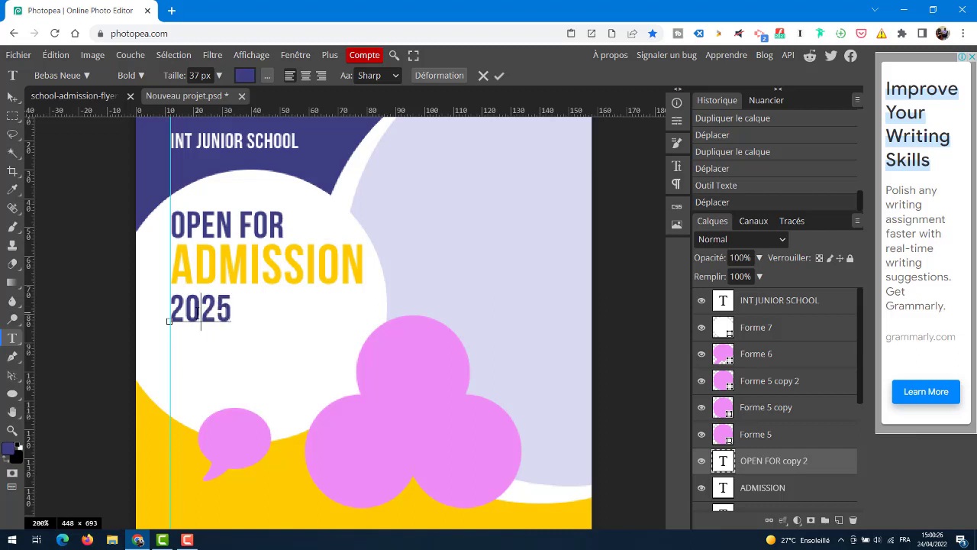
key(ctrl+a)
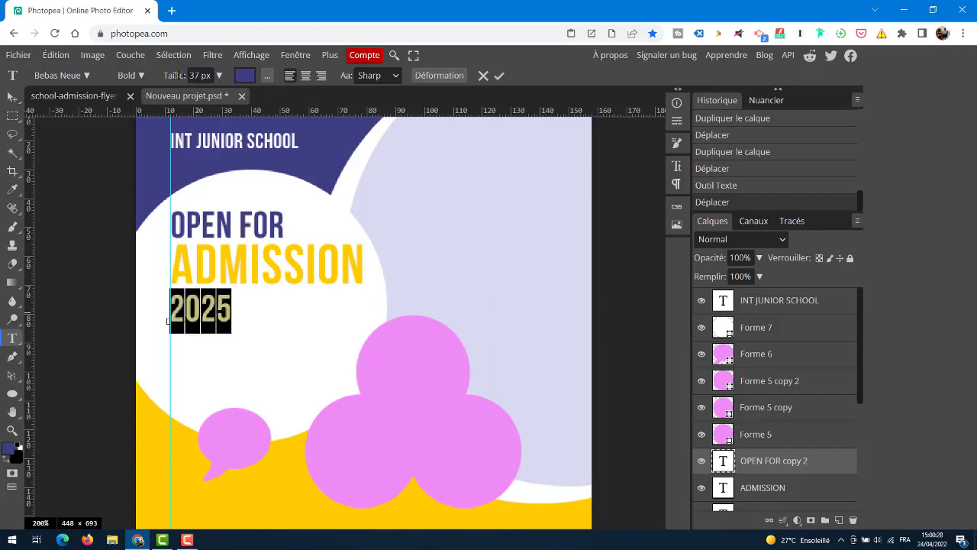
drag(174, 76, 191, 75)
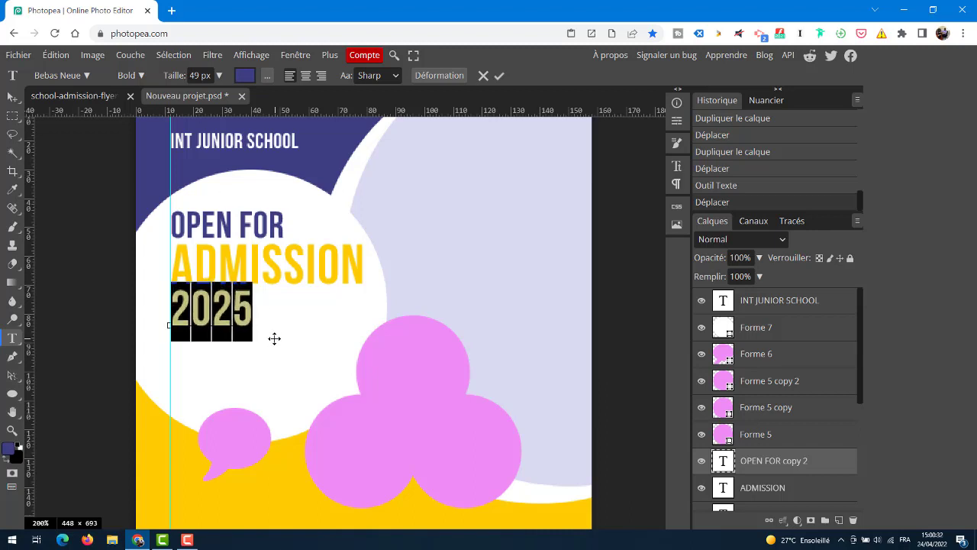
click(500, 76)
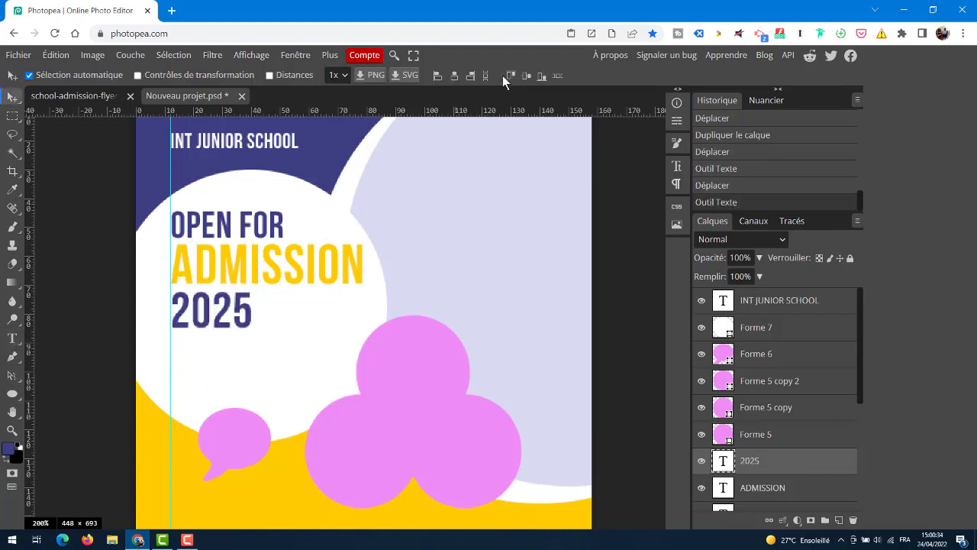
- Check the reference flyer, then create a paragraph text box below 2025, starting at the vertical guide, with a 15 px font size
click(64, 93)
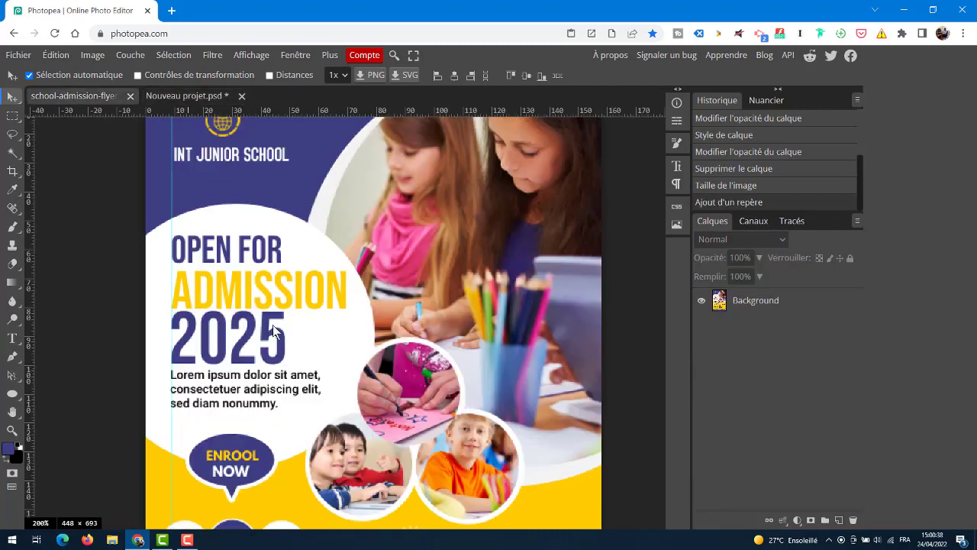
click(196, 98)
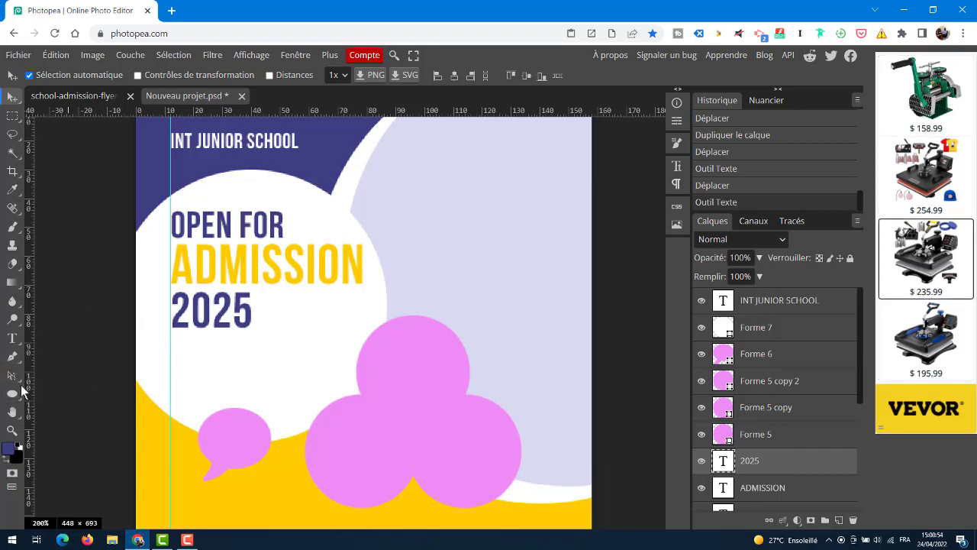
click(11, 341)
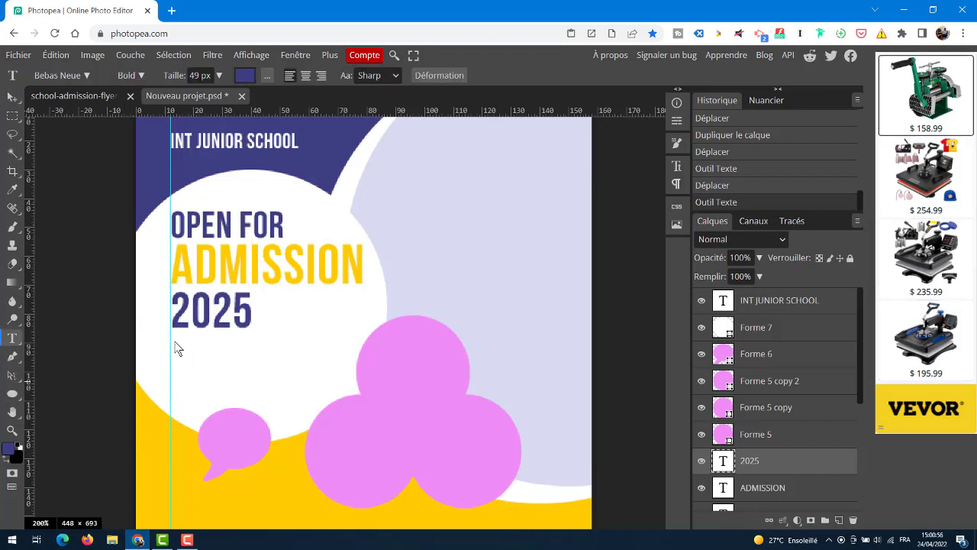
drag(170, 336, 351, 390)
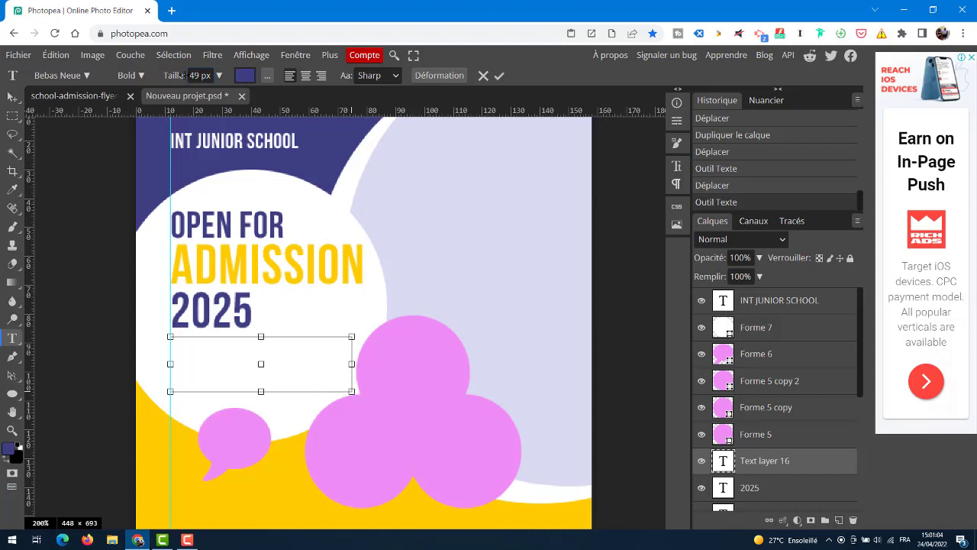
drag(175, 74, 162, 75)
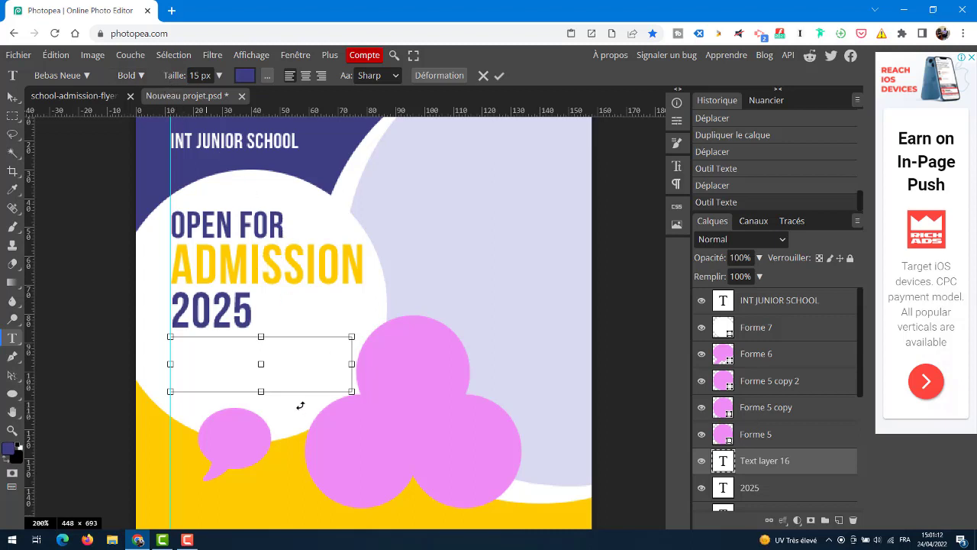
- Find the lipsum.com generator through a web search for lorem ipsum and generate paragraphs without the 'Lorem ipsum dolor sit amet' opening
click(172, 11)
text(LORE)
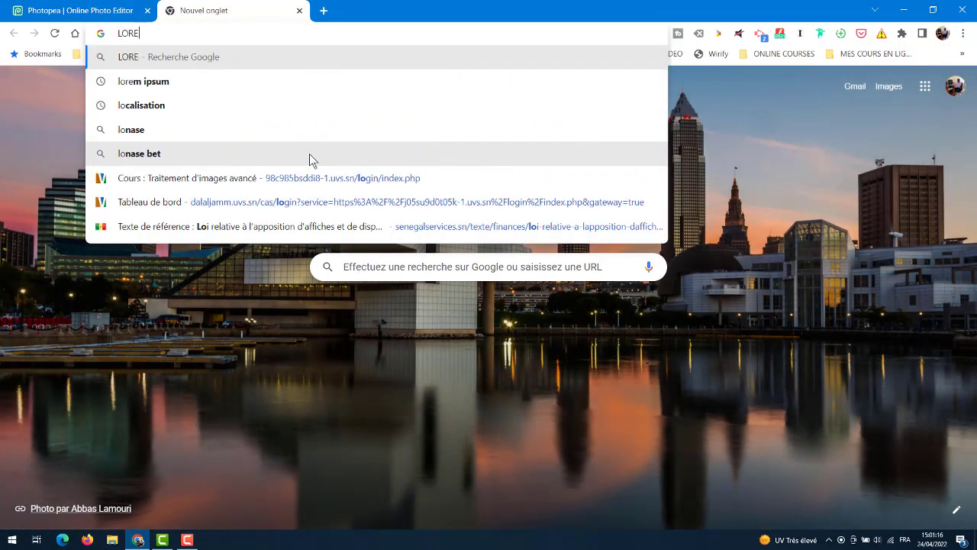
click(130, 81)
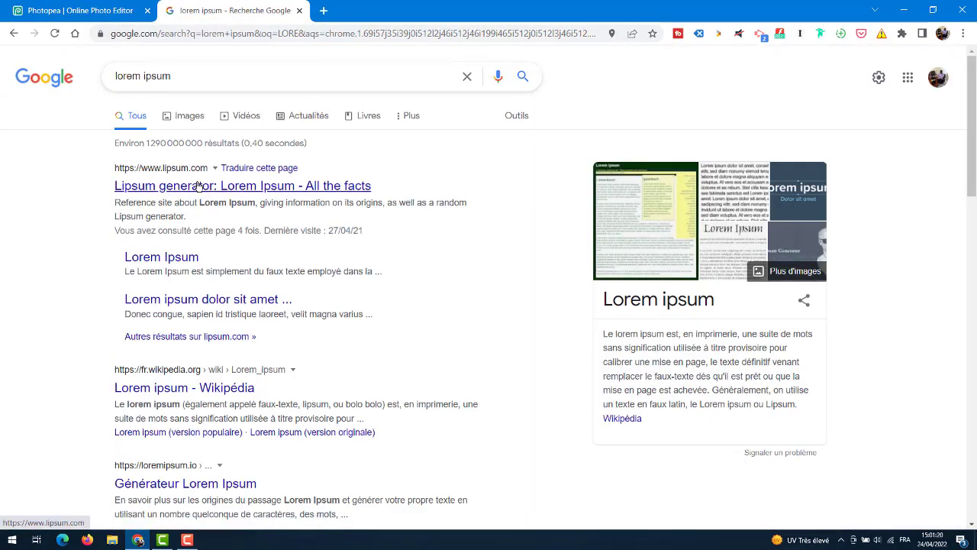
click(196, 188)
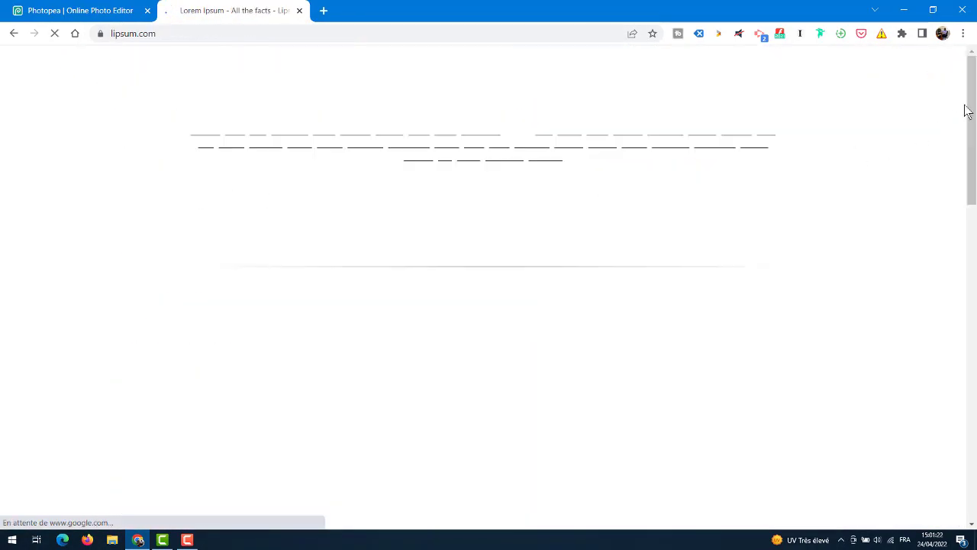
scroll(910, 241, down, 5)
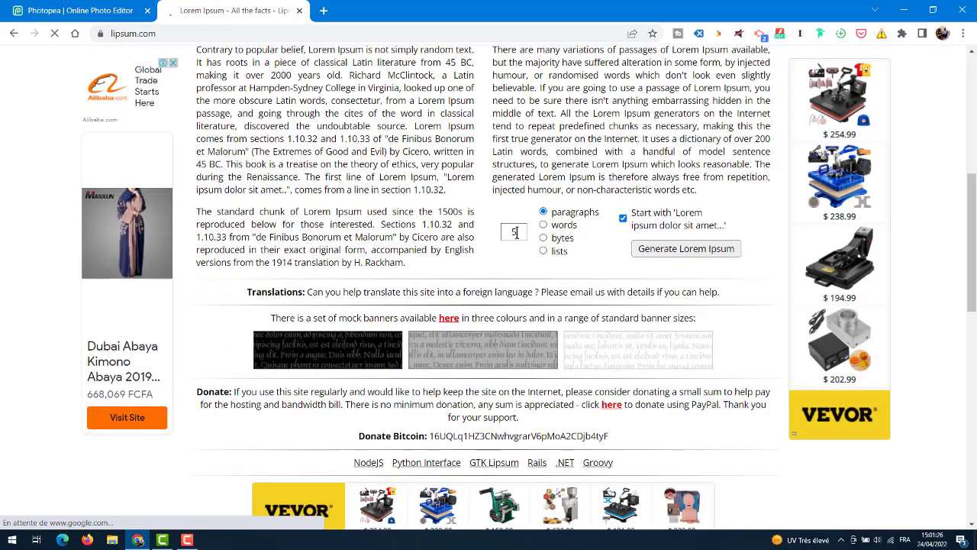
click(624, 218)
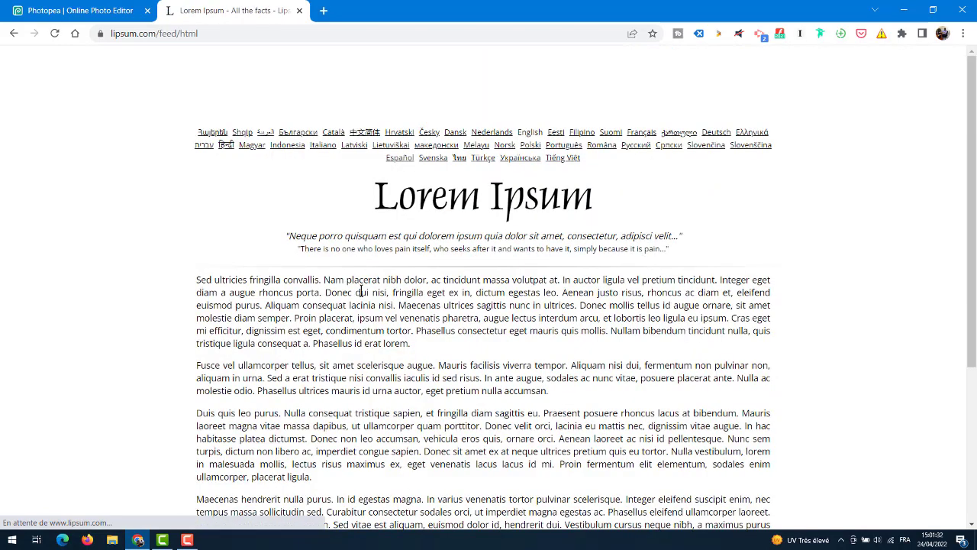
- Paste the generated text from 'Sed ultricies' through 'rhoncus porta.' into the Photopea text box and enlarge the box to show it all
drag(196, 281, 322, 290)
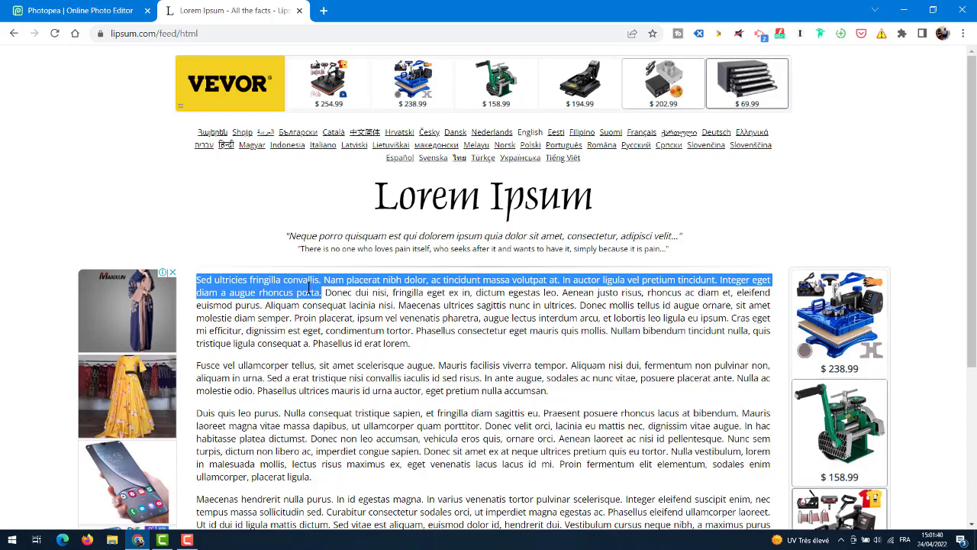
click(70, 10)
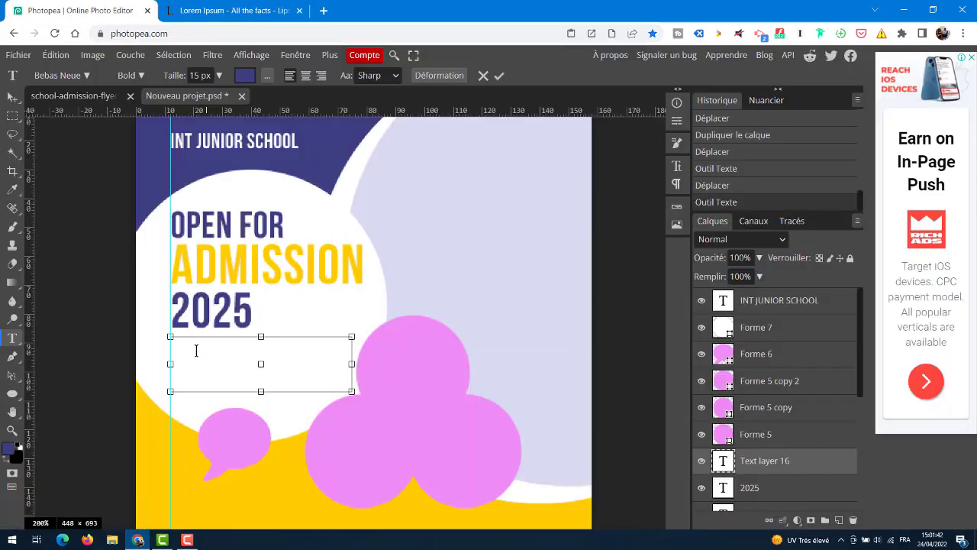
key(ctrl+v)
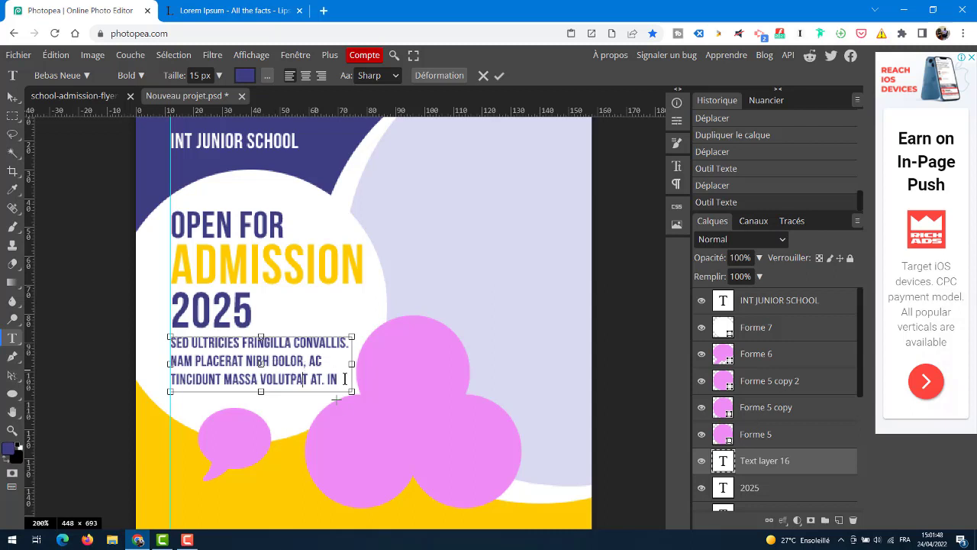
click(324, 376)
drag(360, 407, 383, 441)
- Set the whole pasted paragraph to black and reduce its size to 14 px
drag(298, 418, 152, 327)
key(ctrl+c)
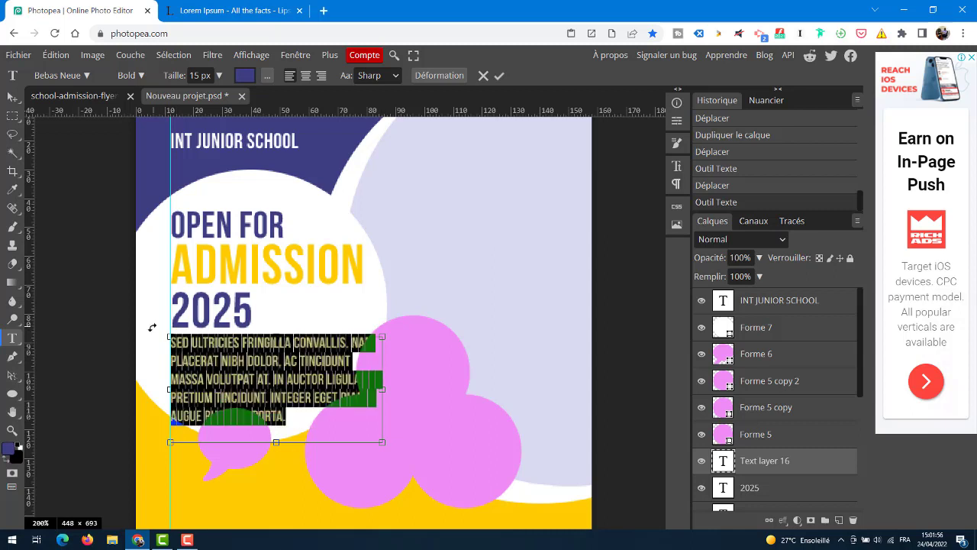
click(243, 77)
mouse_move(185, 254)
mouse_down()
mouse_move(102, 329)
mouse_move(107, 336)
mouse_up()
click(296, 326)
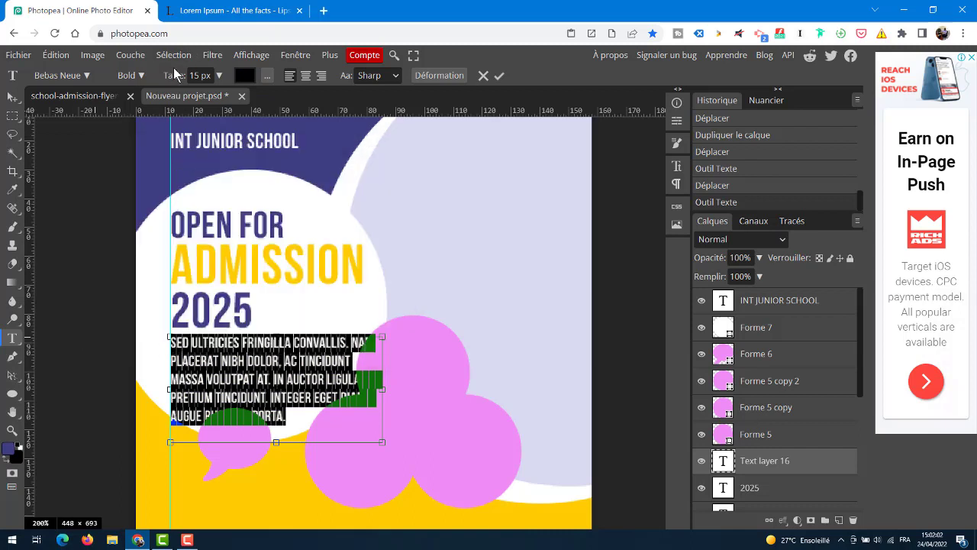
drag(174, 76, 173, 75)
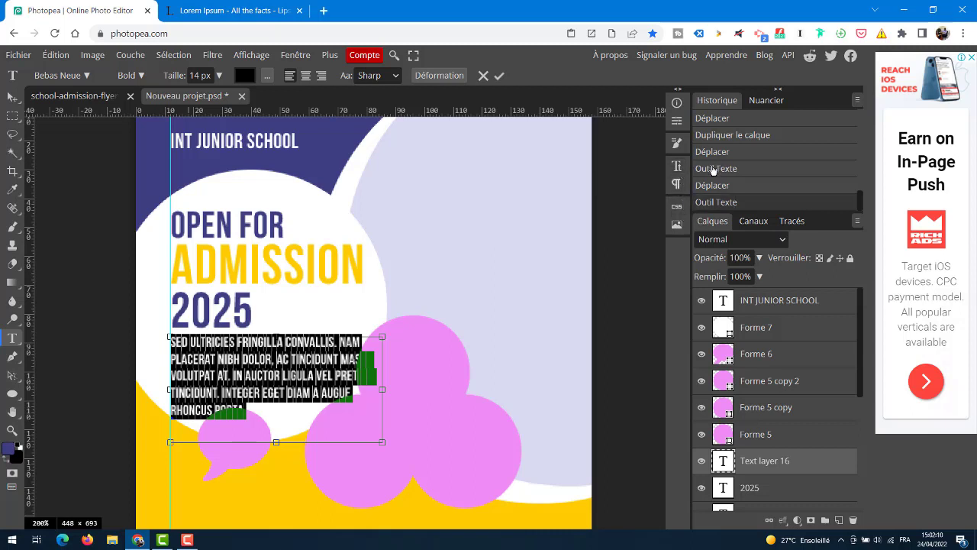
- Delete the entire pasted paragraph from the text box below 2025
click(676, 169)
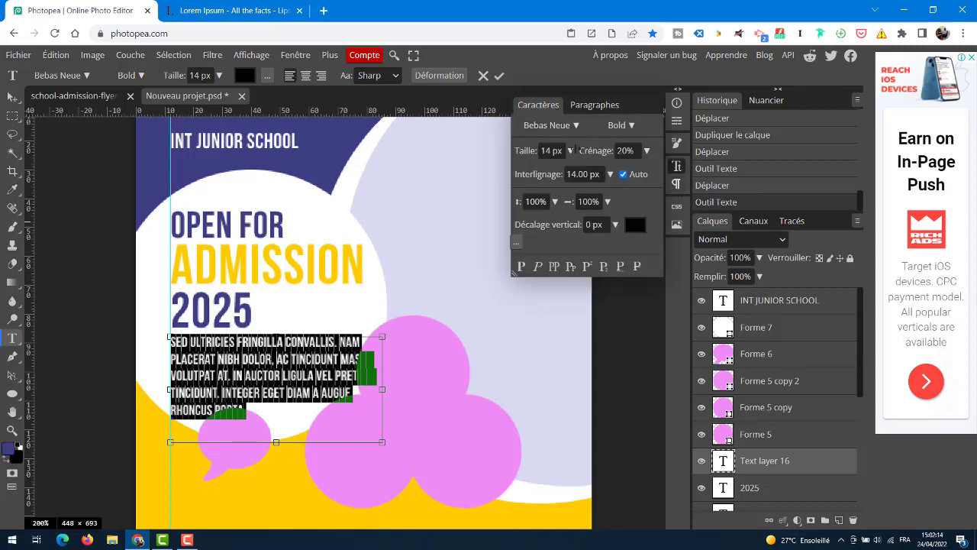
click(677, 168)
click(248, 410)
drag(246, 409, 145, 303)
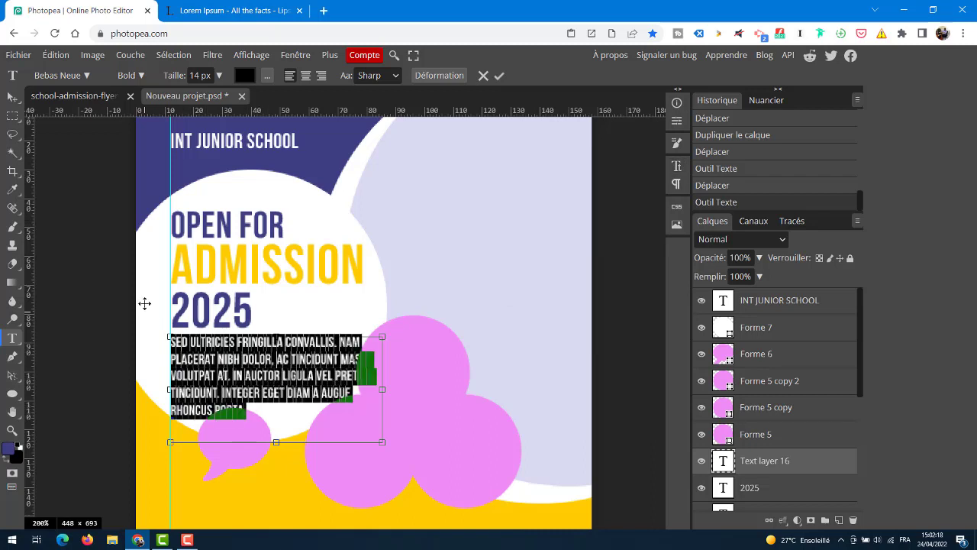
key(BackSpace)
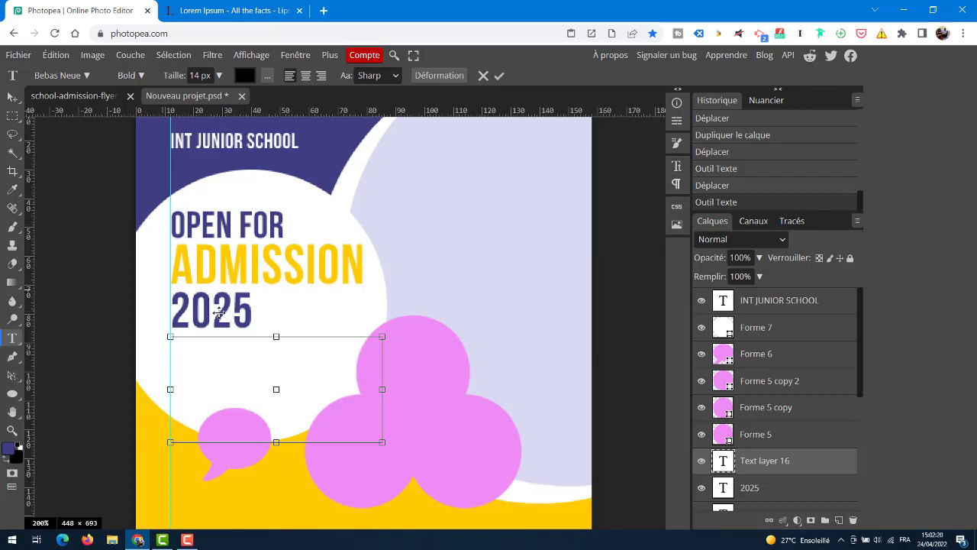
- Copy the shorter lipsum.com passage from 'Sed ultricies' through 'pretium tincidunt.' and paste it into the empty Photopea text box
click(225, 11)
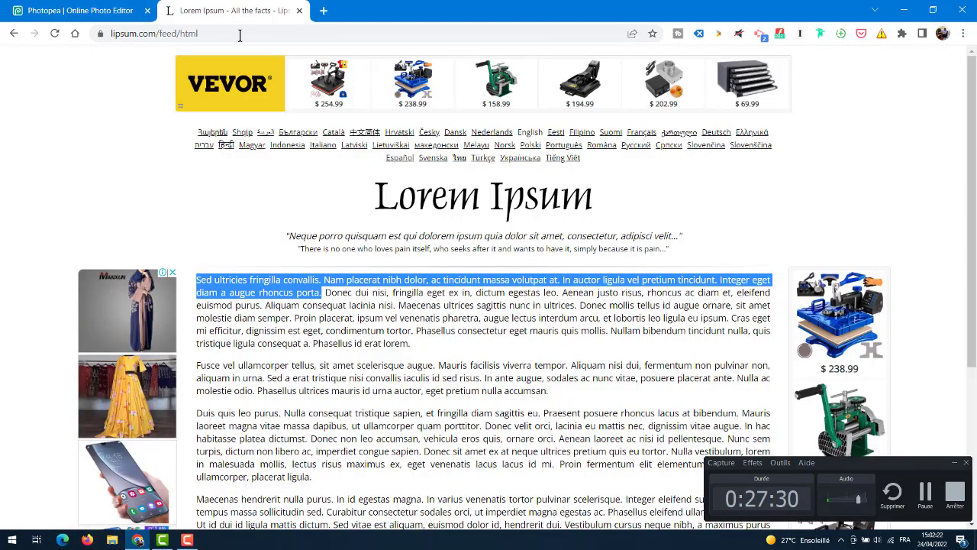
click(556, 293)
drag(719, 283, 197, 281)
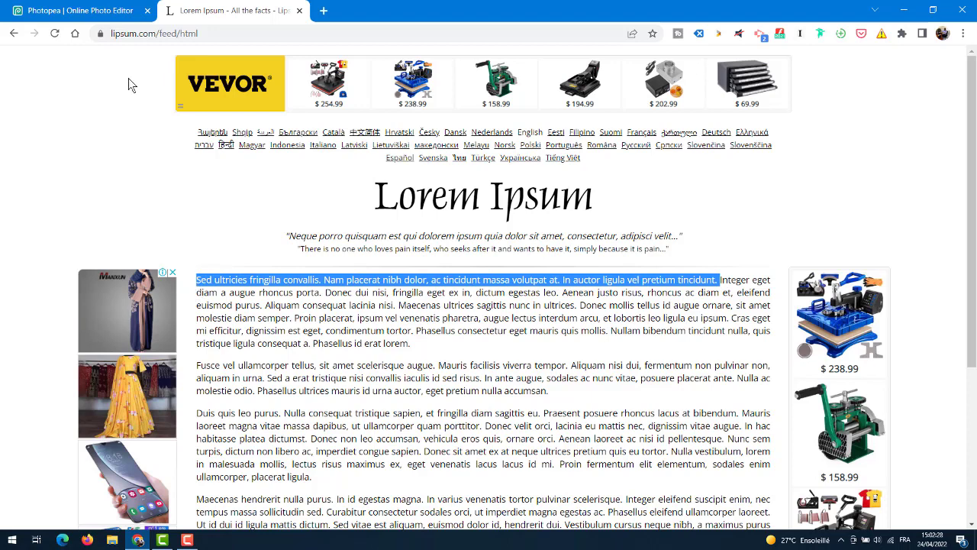
click(99, 12)
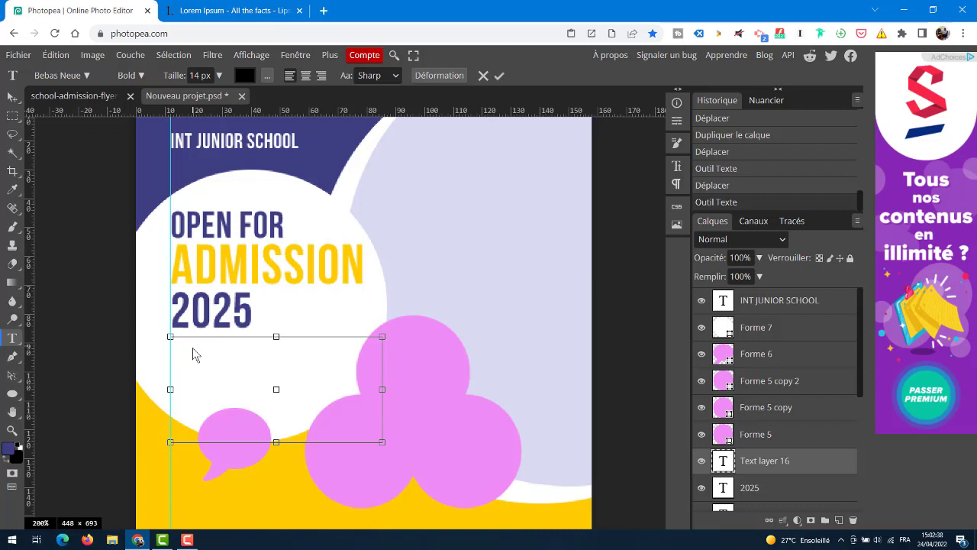
key(ctrl+v)
- Change the font of the whole paragraph below 2025 to Roboto
drag(221, 392, 159, 333)
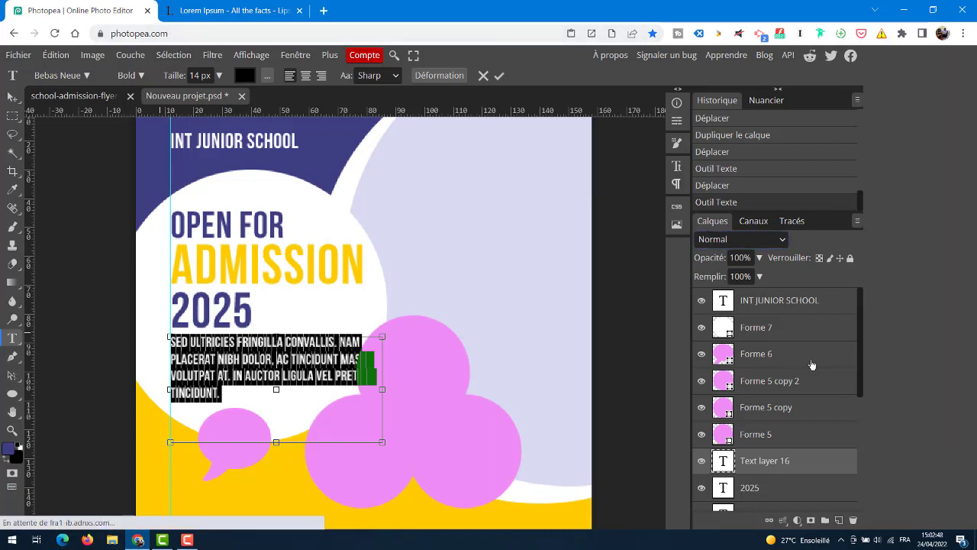
click(676, 166)
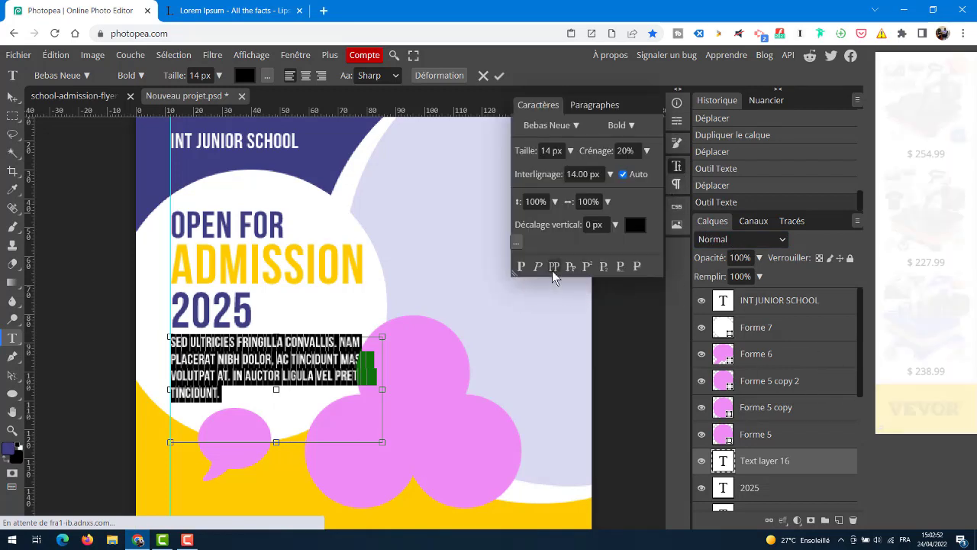
click(676, 166)
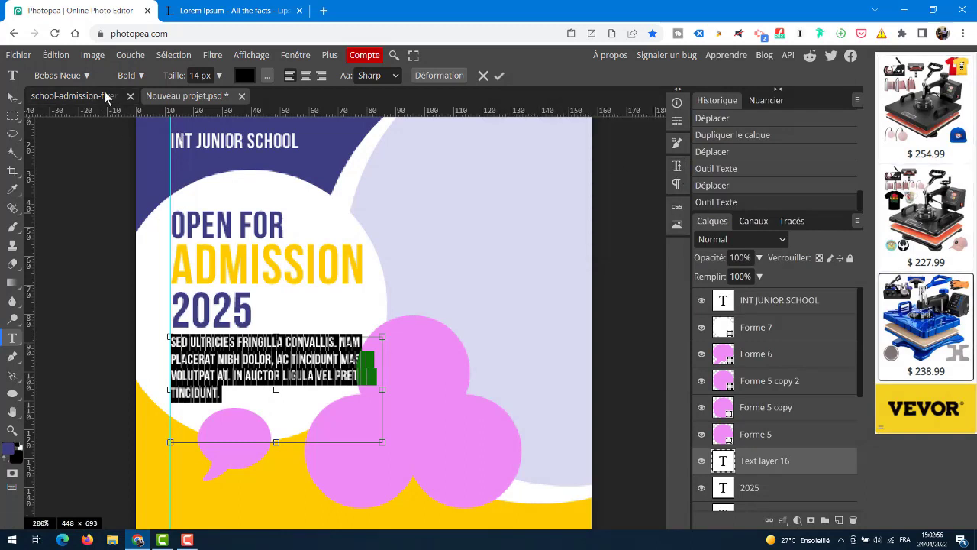
click(86, 75)
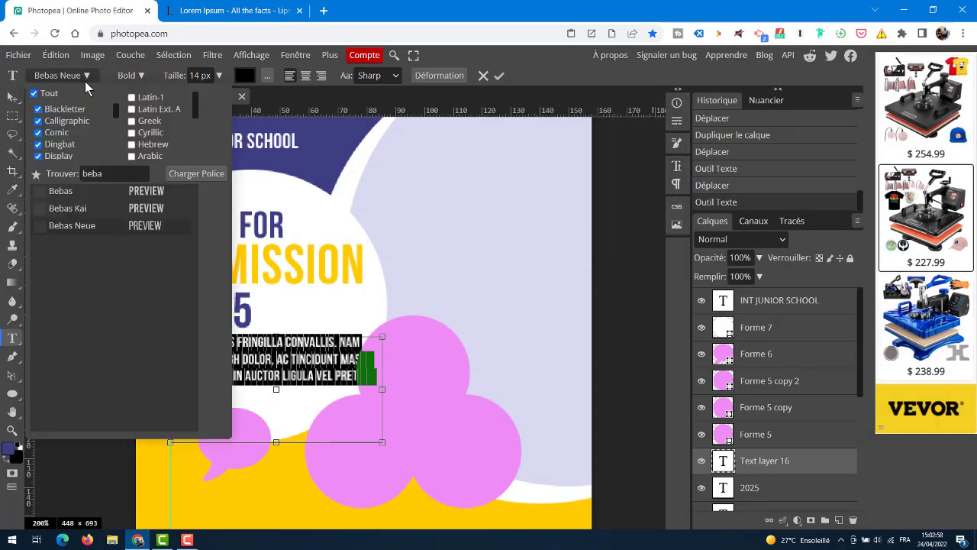
double_click(78, 174)
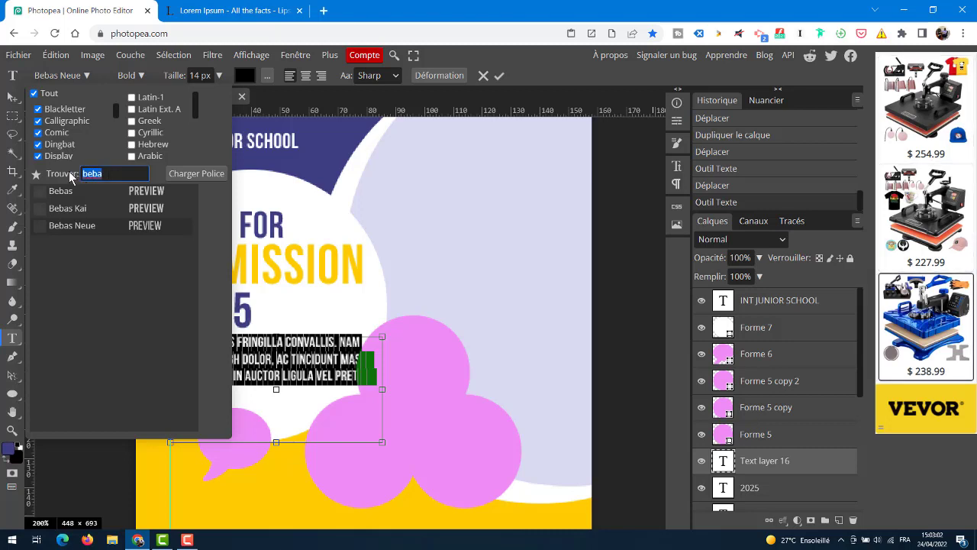
text(robo)
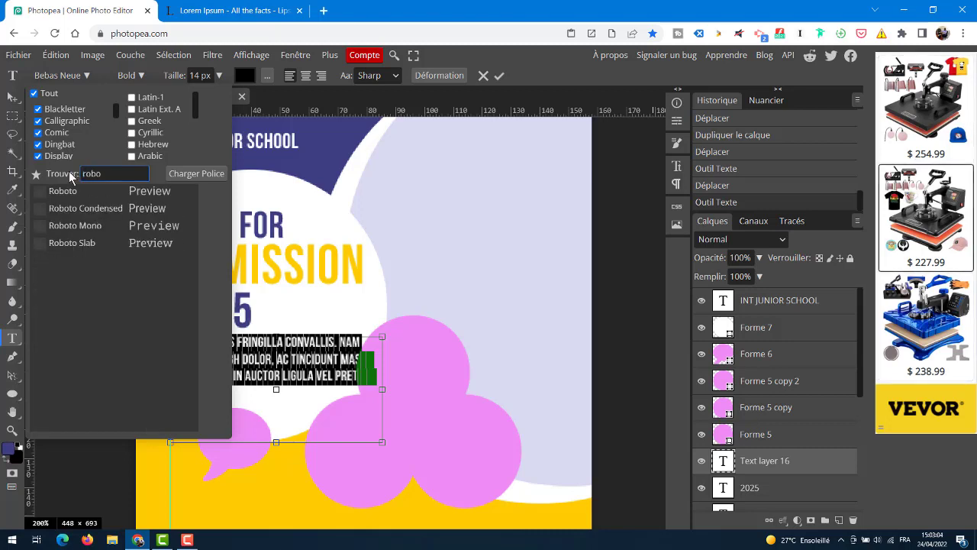
click(67, 191)
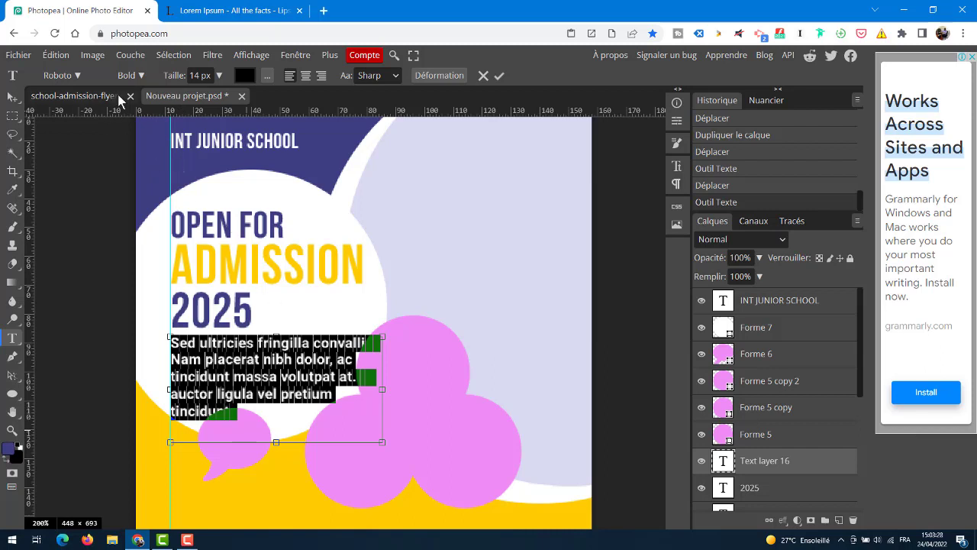
- Set the paragraph to the Regular weight at 11 px
click(141, 76)
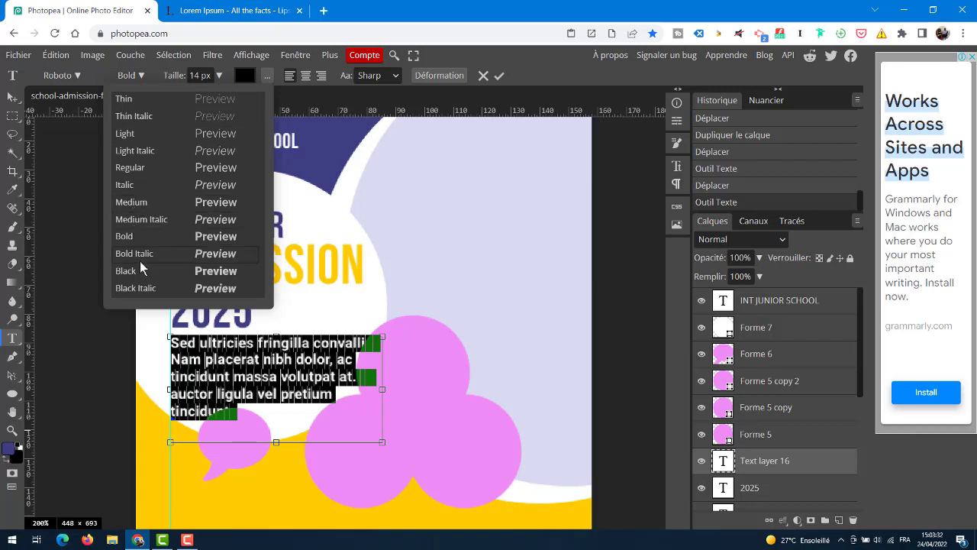
click(133, 167)
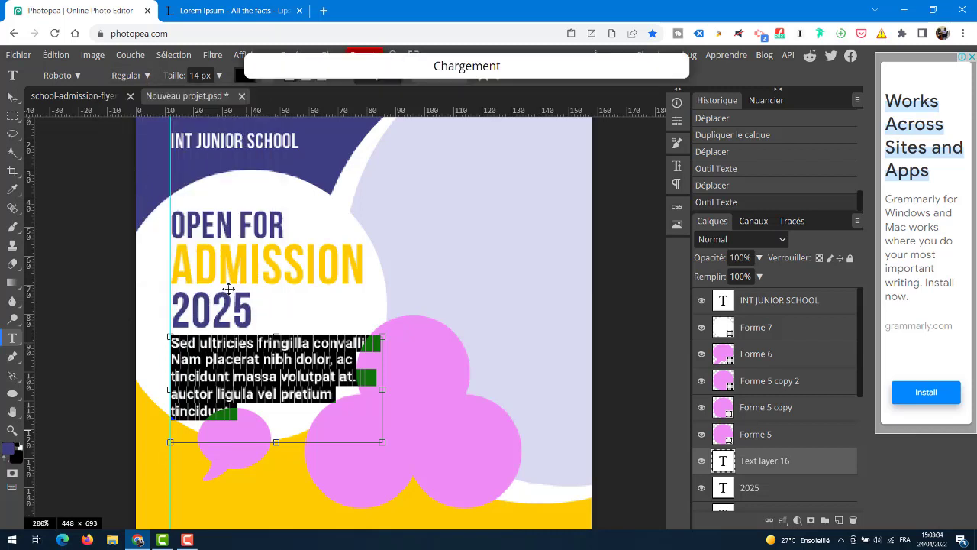
drag(177, 77, 174, 76)
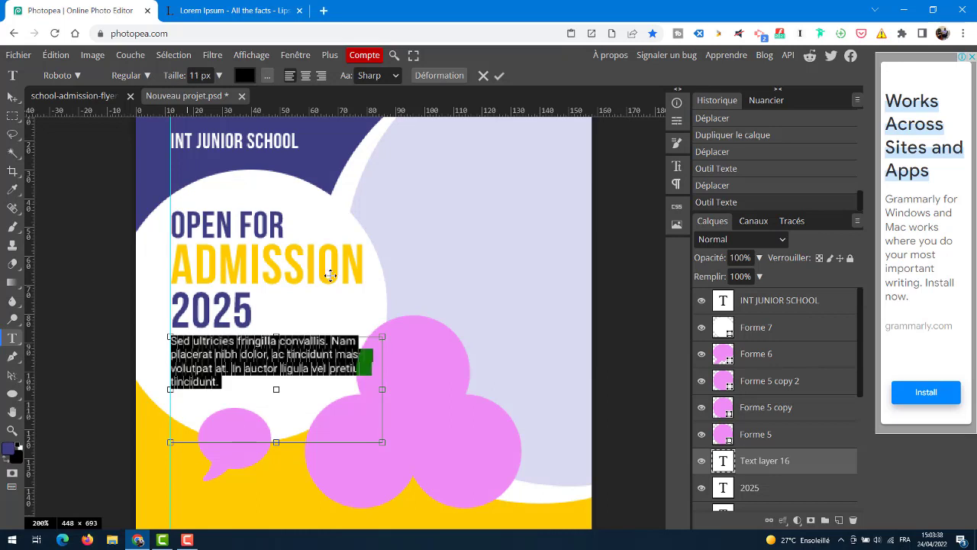
- Resize the paragraph's box to match the width of ADMISSION and the height of its four lines of text
drag(381, 388, 352, 389)
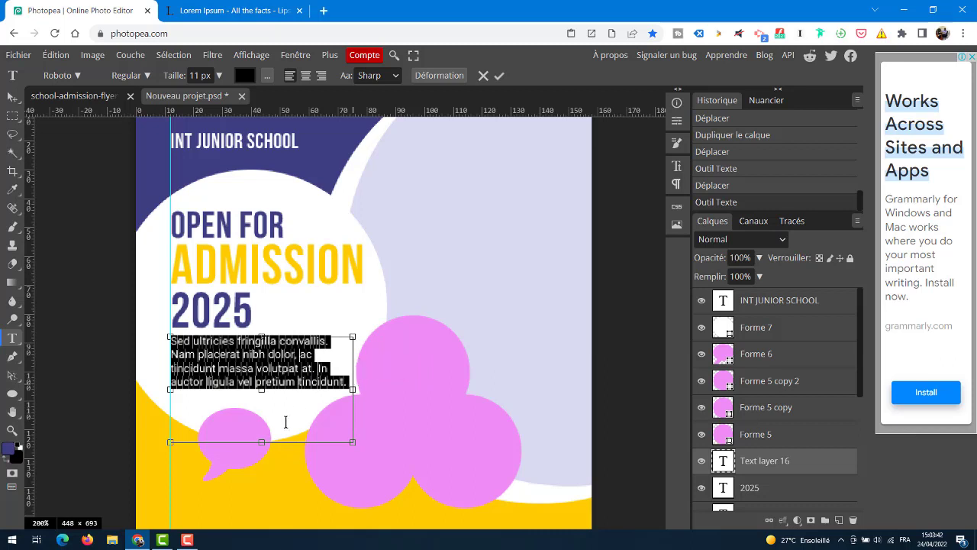
drag(262, 444, 262, 390)
drag(355, 365, 364, 365)
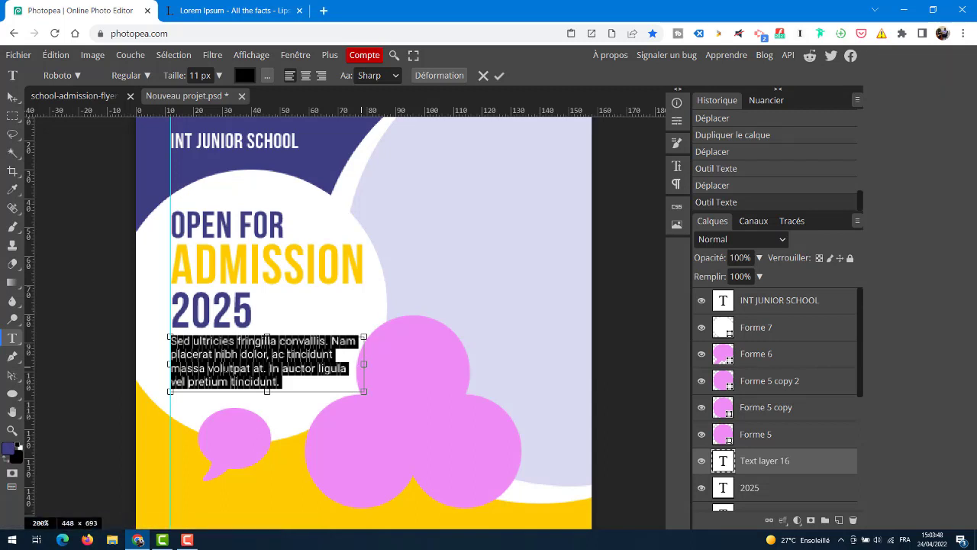
click(278, 377)
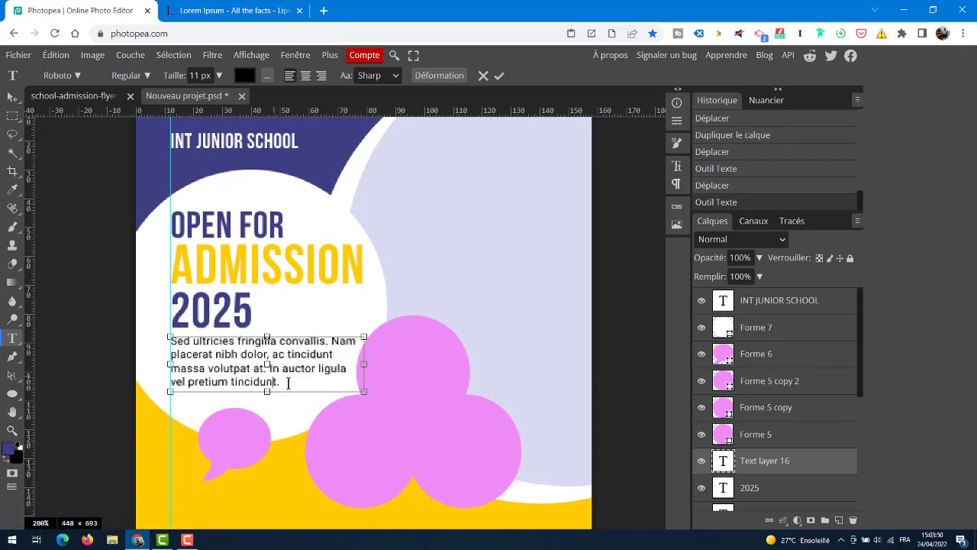
- Apply the edited paragraph text and compare the layout with the school-admission-flyer reference
drag(277, 384, 156, 337)
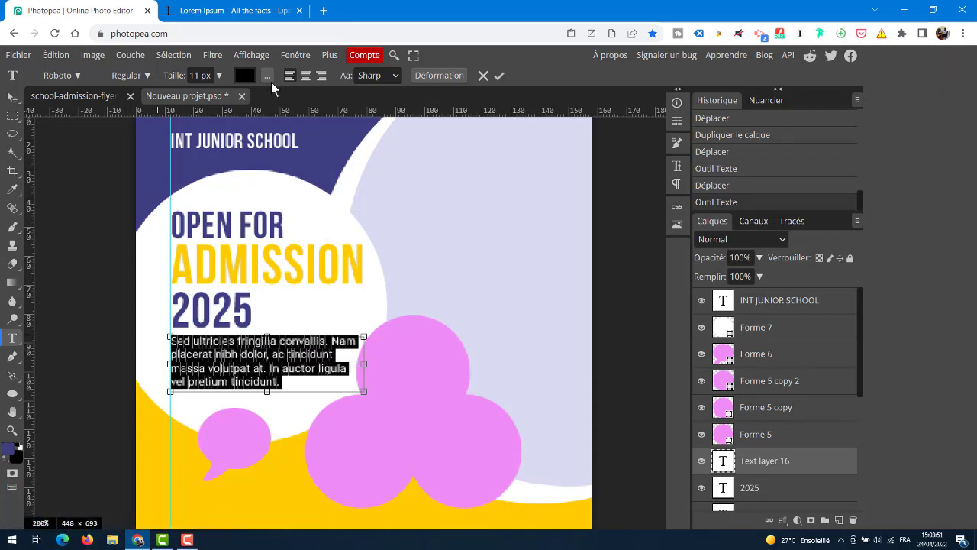
click(498, 75)
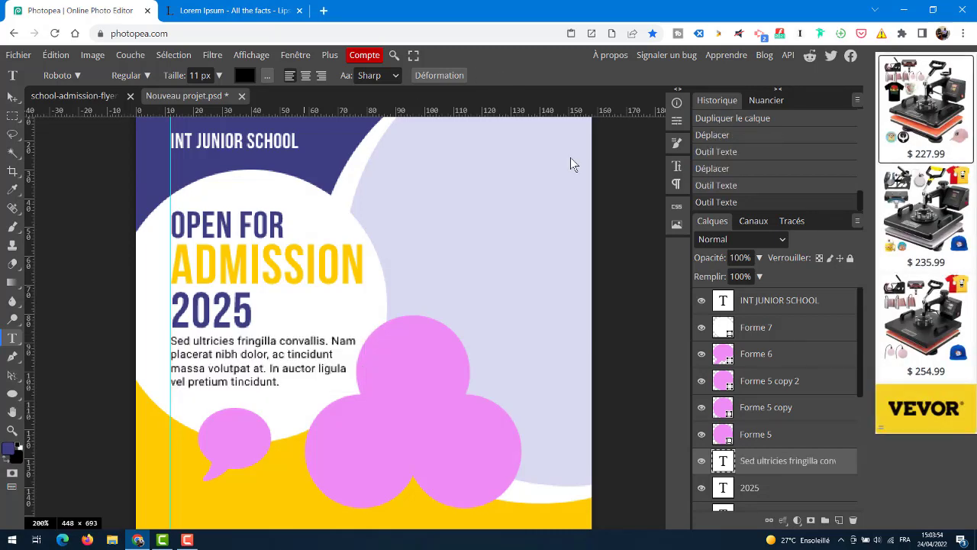
key(ctrl+minus)
key(ctrl+plus)
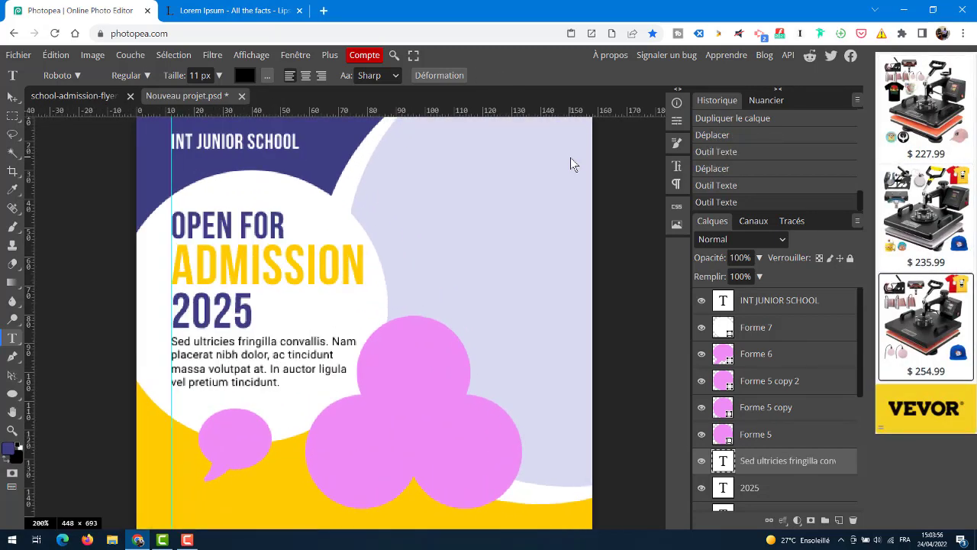
key(ctrl+minus)
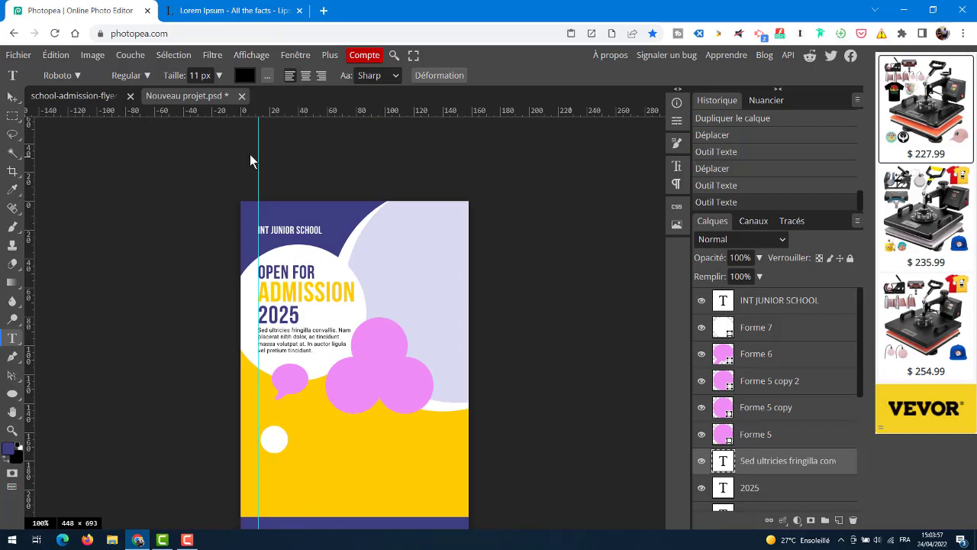
click(95, 96)
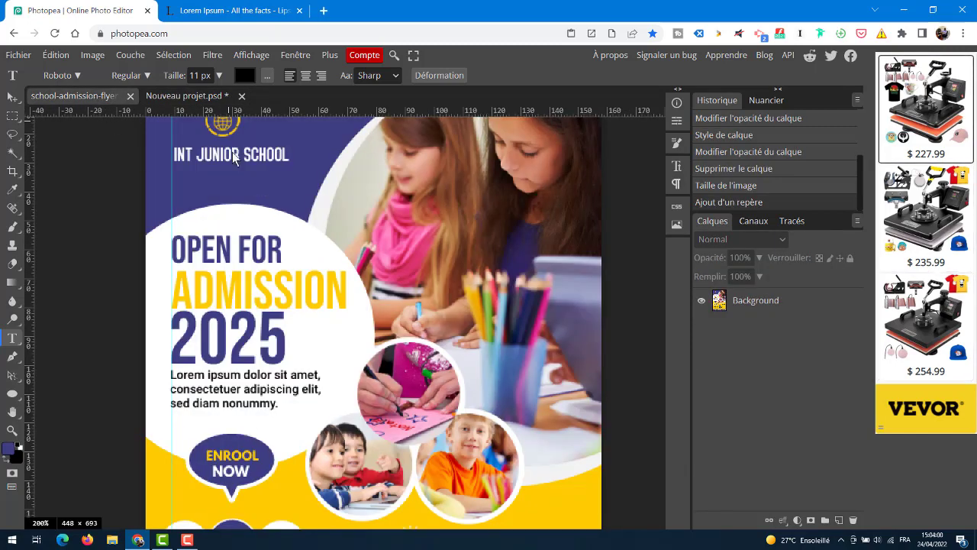
click(182, 95)
- Delete the last sentence, 'In auctor ligula vel pretium tincidunt.', from the paragraph below 2025
click(309, 347)
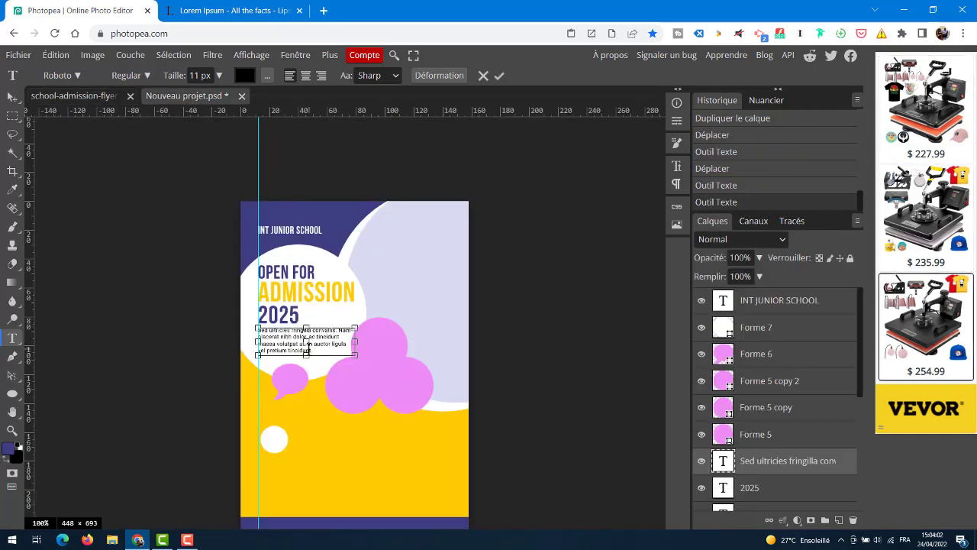
drag(309, 344, 310, 351)
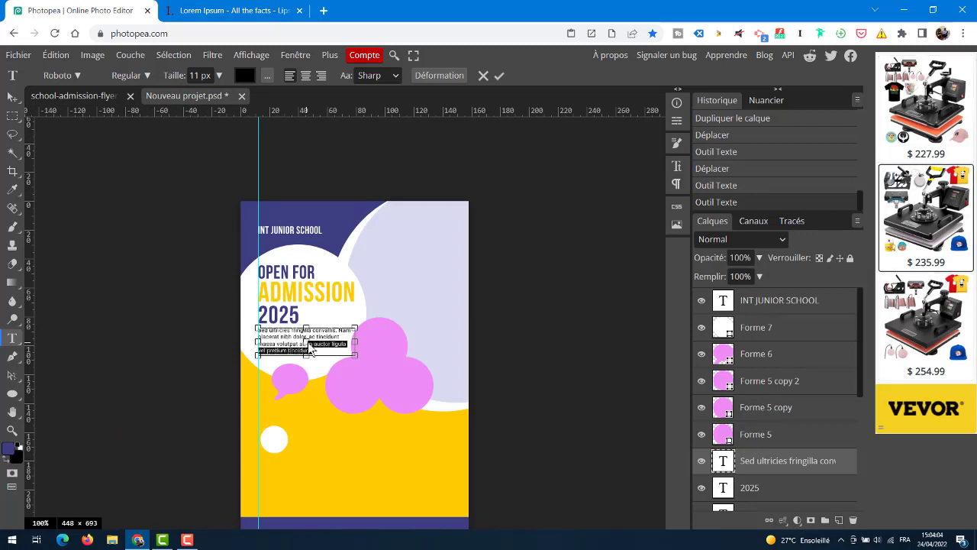
key(BackSpace)
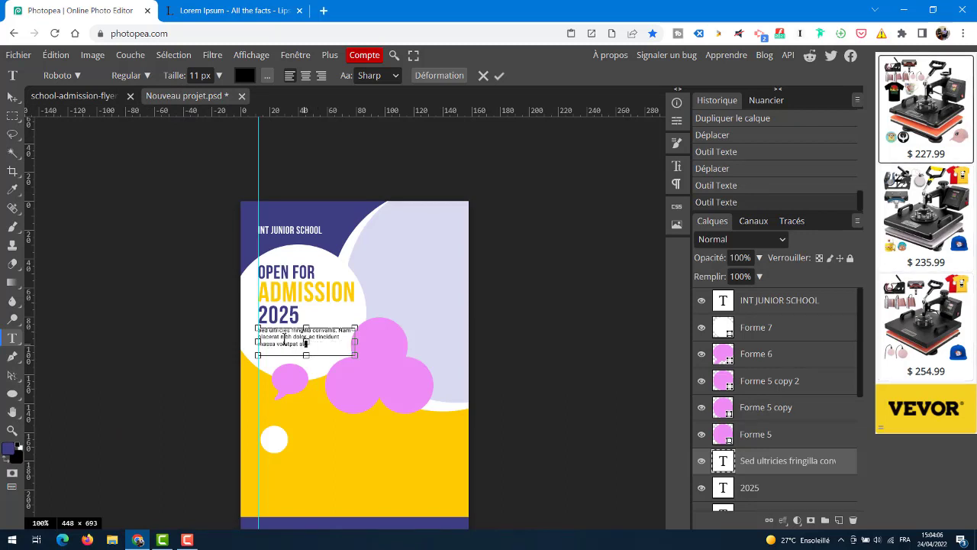
- Set the font size of the whole remaining paragraph to 12 px and apply the text edit
drag(310, 345, 256, 330)
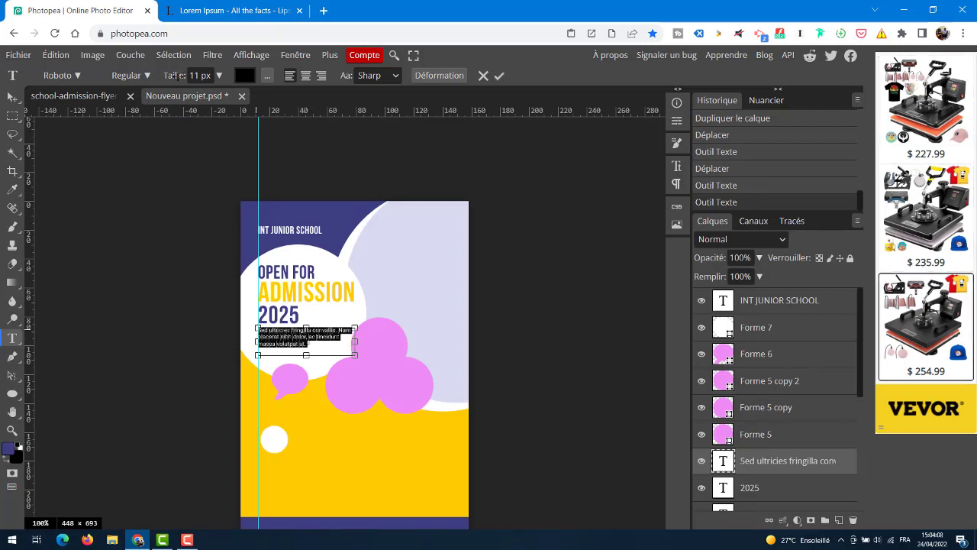
drag(173, 74, 174, 75)
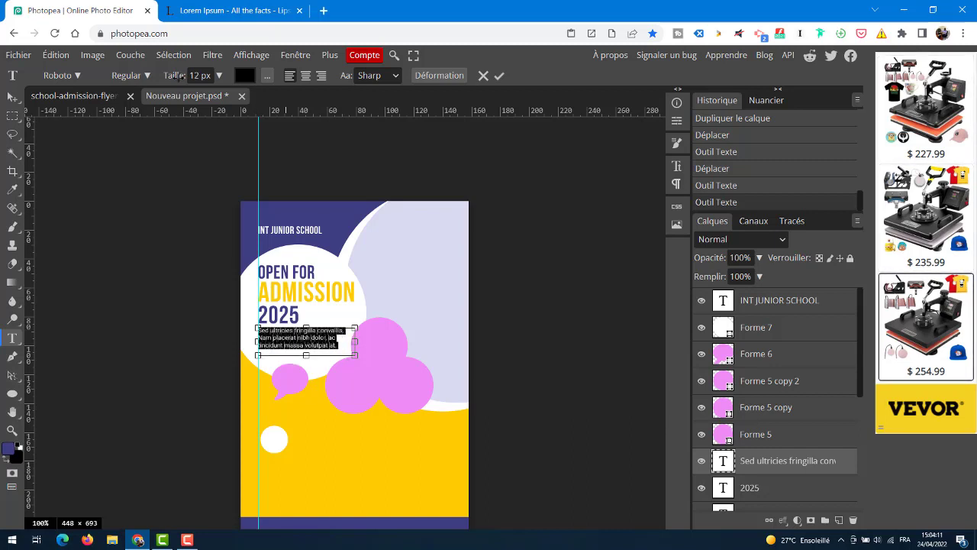
click(498, 76)
- Nudge the paragraph down a few pixels to widen the gap beneath 2025
click(12, 97)
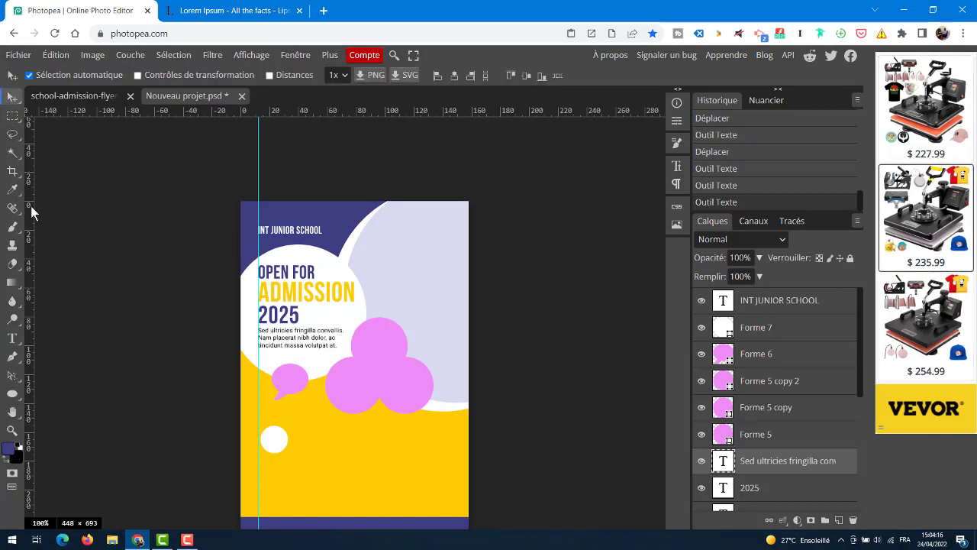
key(Down)
key(Down)
key(Down)
key(Down)
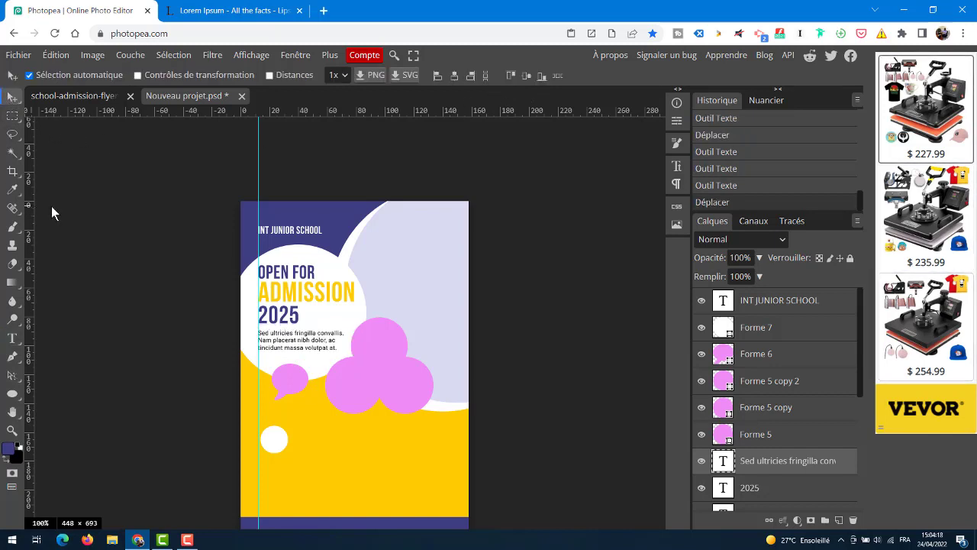
key(ctrl+plus)
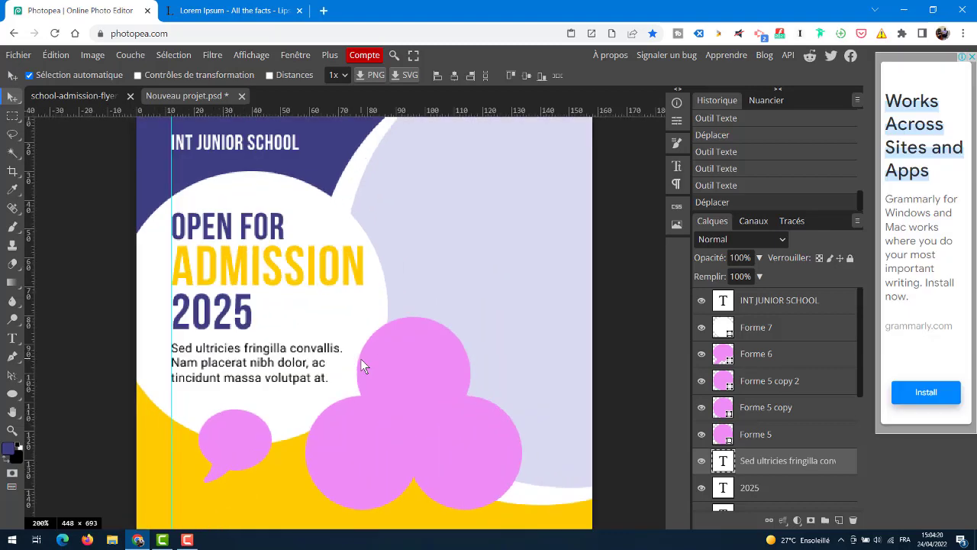
key(ctrl+minus)
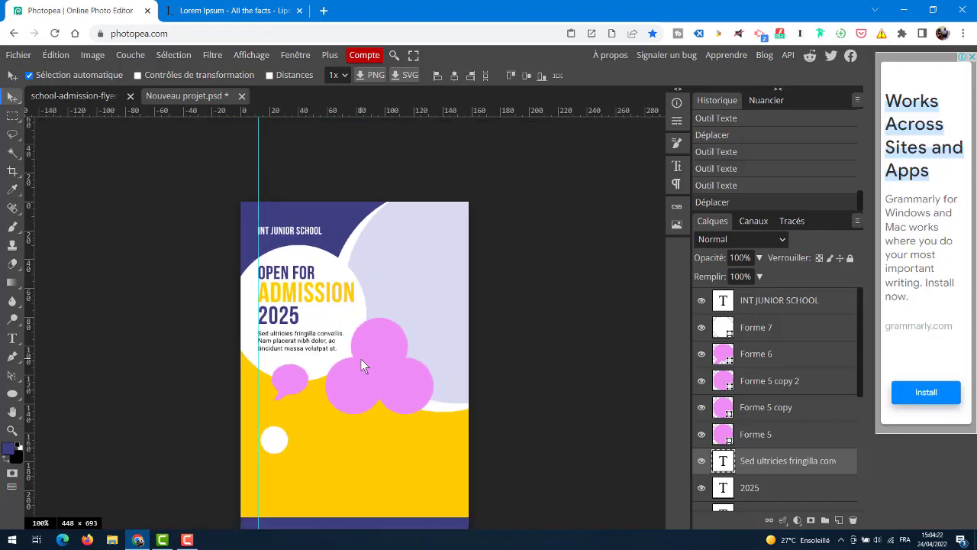
- Group the paragraph, 2025, ADMISSION and OPEN FOR text layers together with the white circle layer Forme 4
click(102, 94)
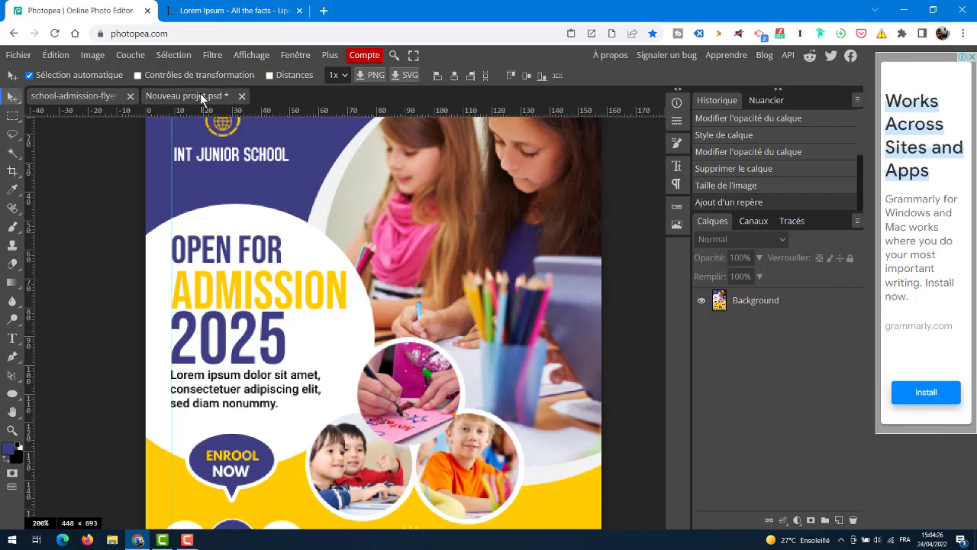
scroll(398, 177, down, 4)
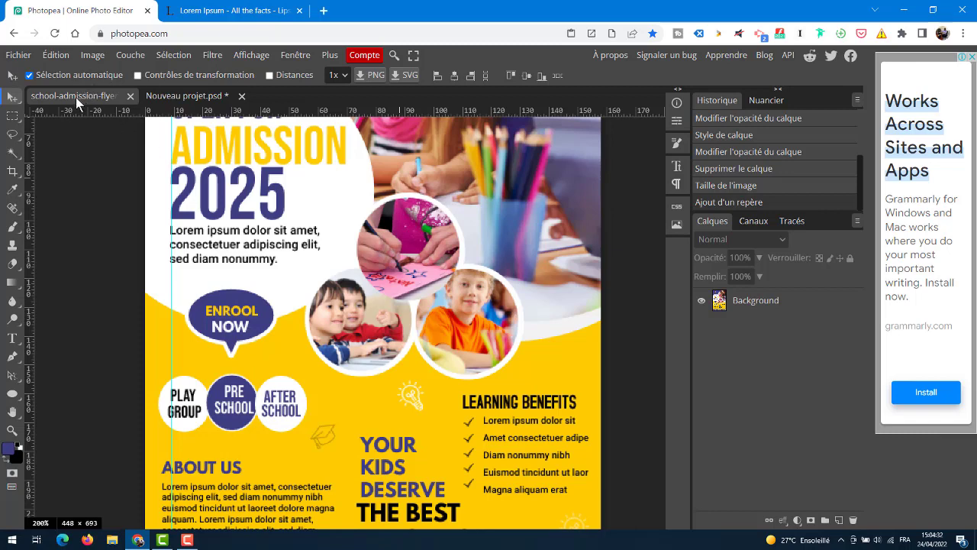
click(177, 99)
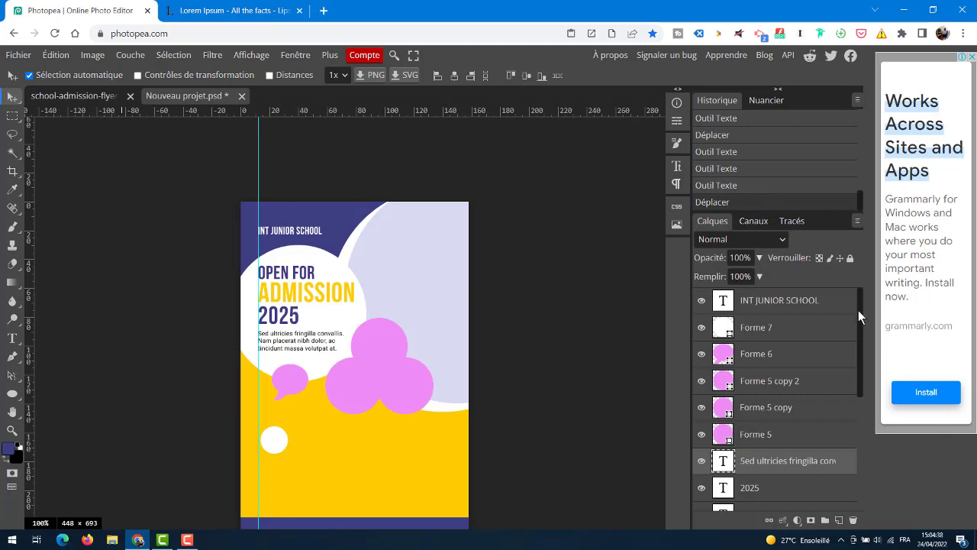
drag(860, 308, 878, 332)
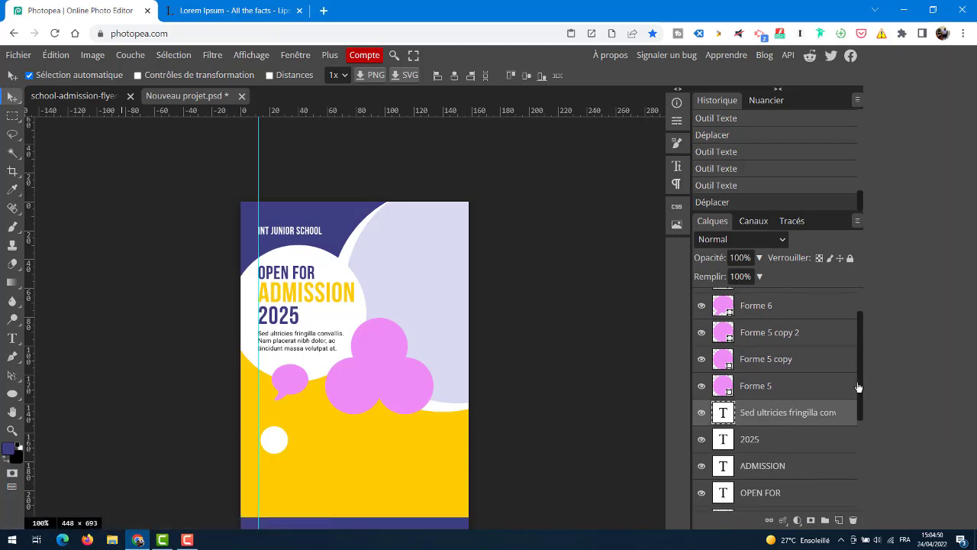
scroll(859, 391, down, 3)
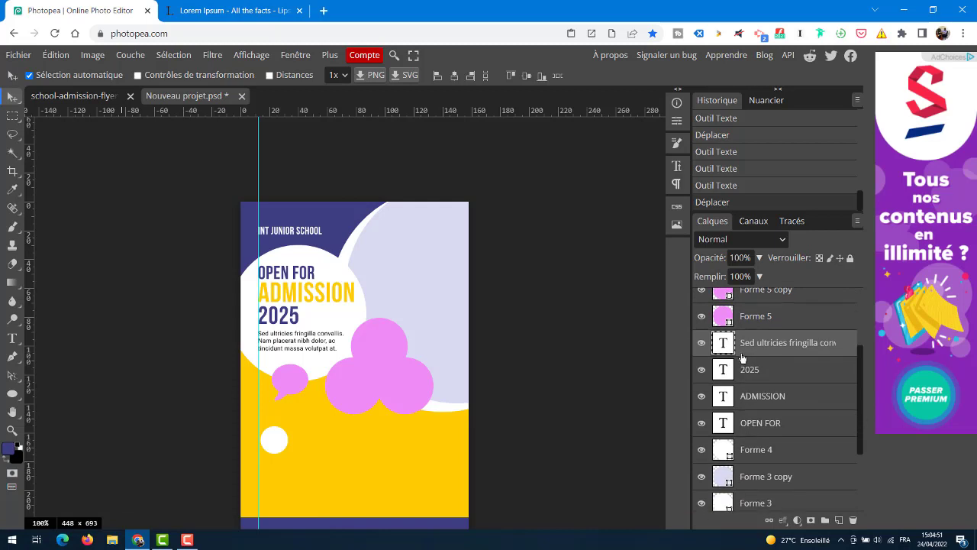
shift+click(790, 456)
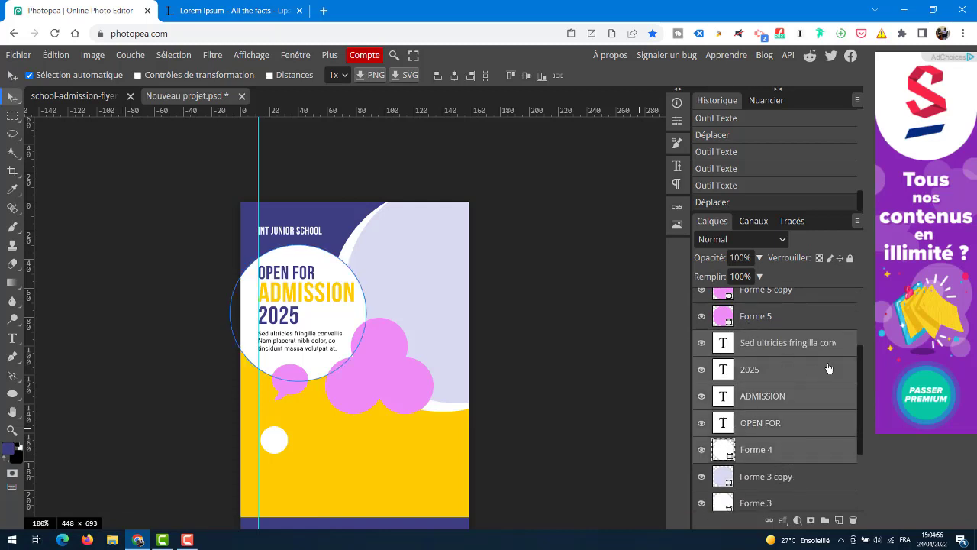
key(ctrl+g)
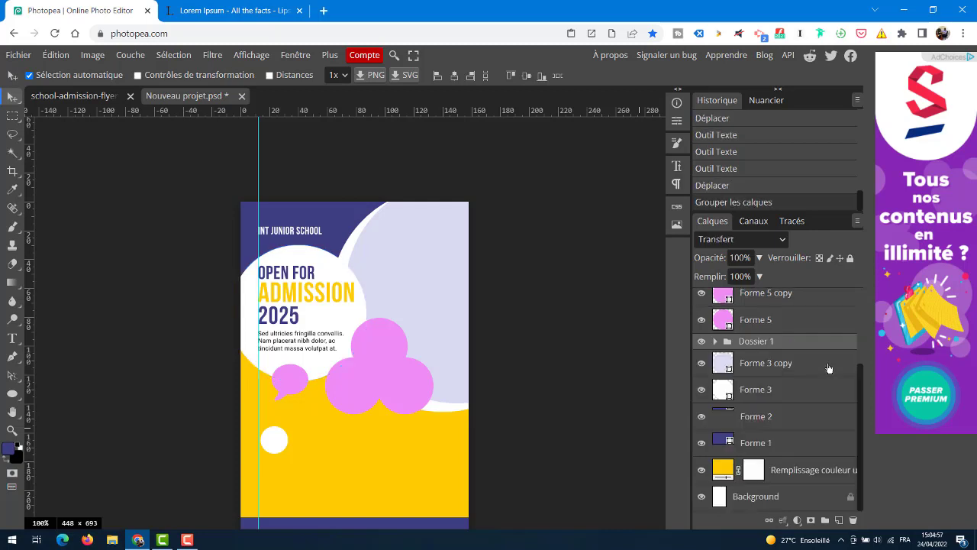
- Check what the new layer group contains by toggling its visibility, and rename it 'Bloc Titre'
click(700, 343)
click(700, 343)
double_click(752, 344)
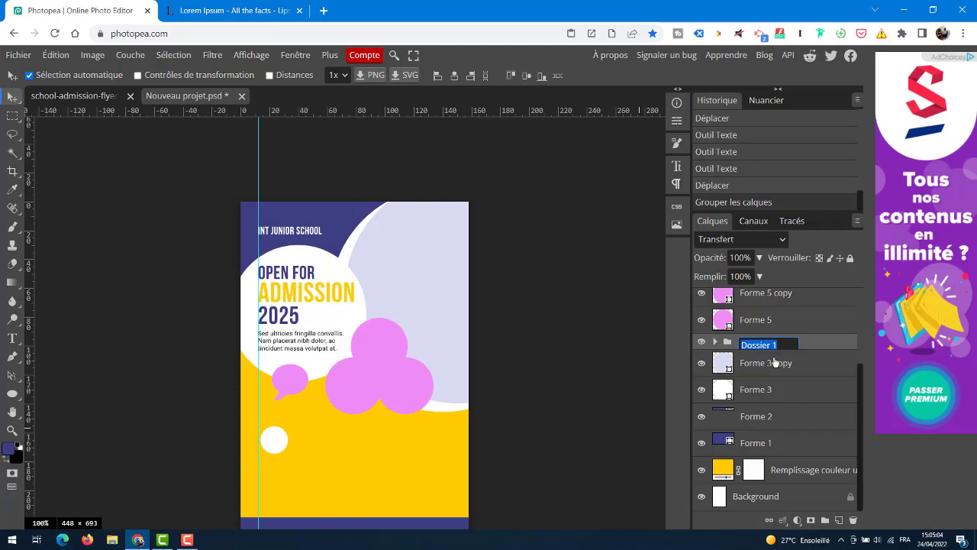
text(Bloc Titre)
key(Return)
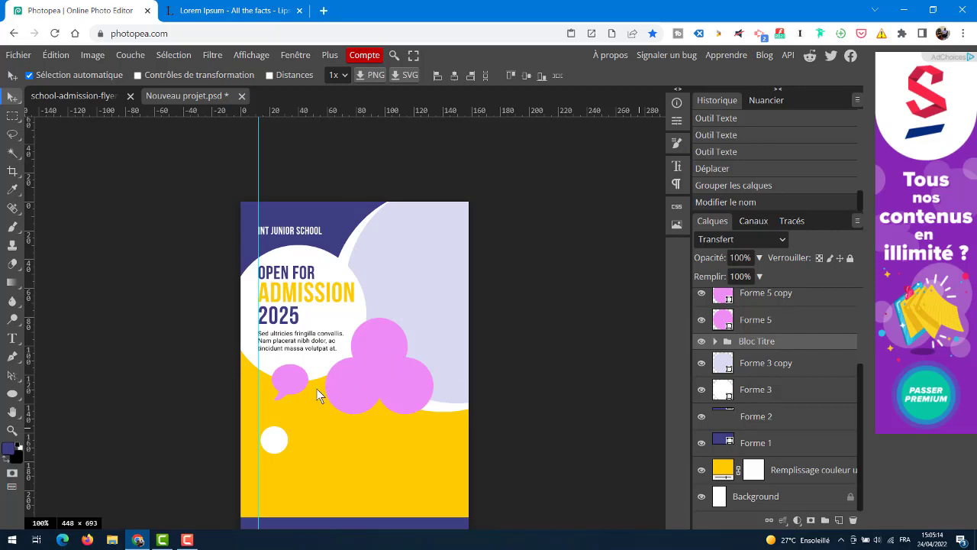
- Recolour the pink speech bubble with the dark blue (3d3e81) sampled from the flyer's header shape
click(125, 93)
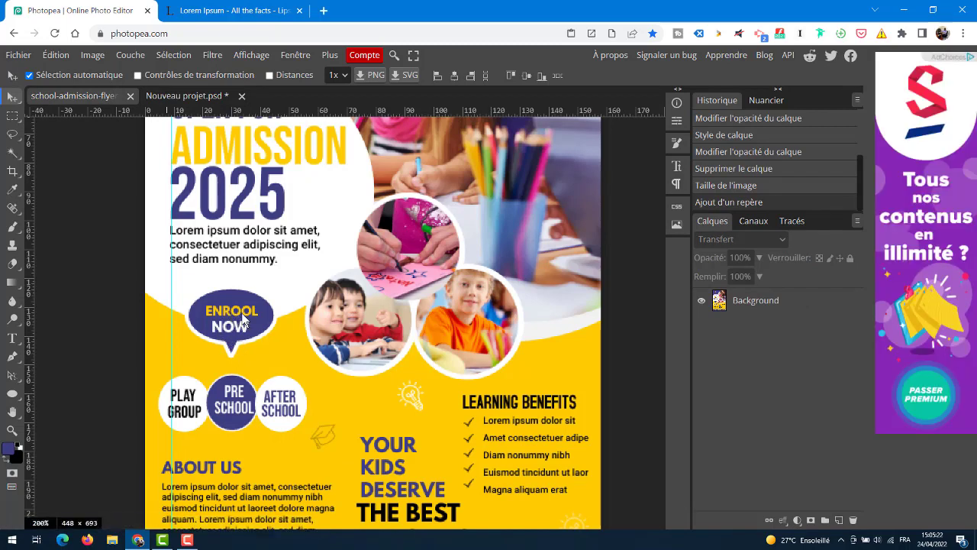
click(198, 94)
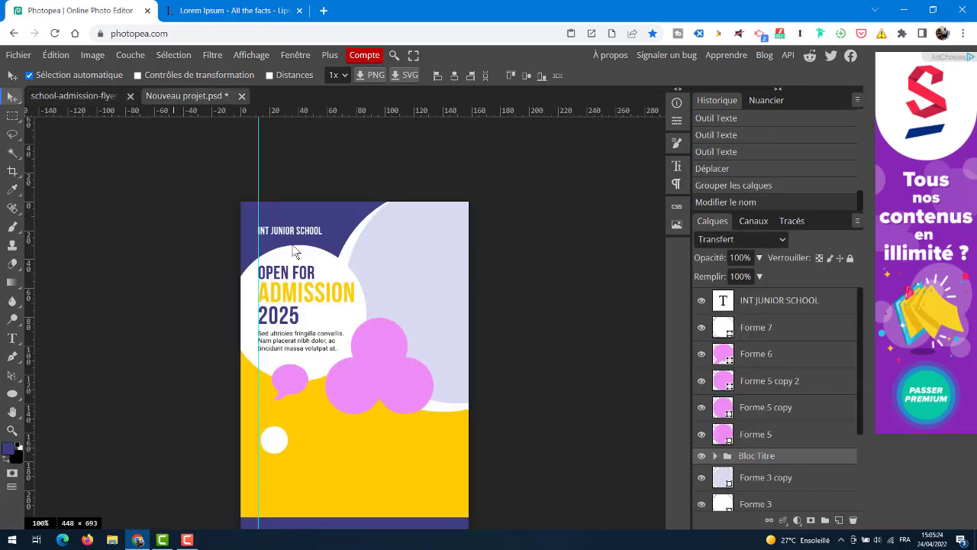
key(ctrl+plus)
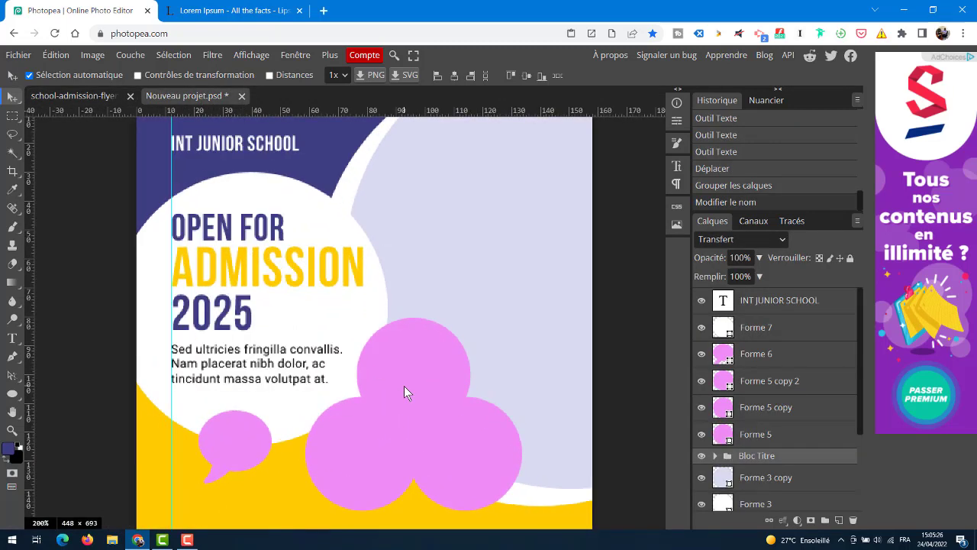
scroll(305, 393, down, 3)
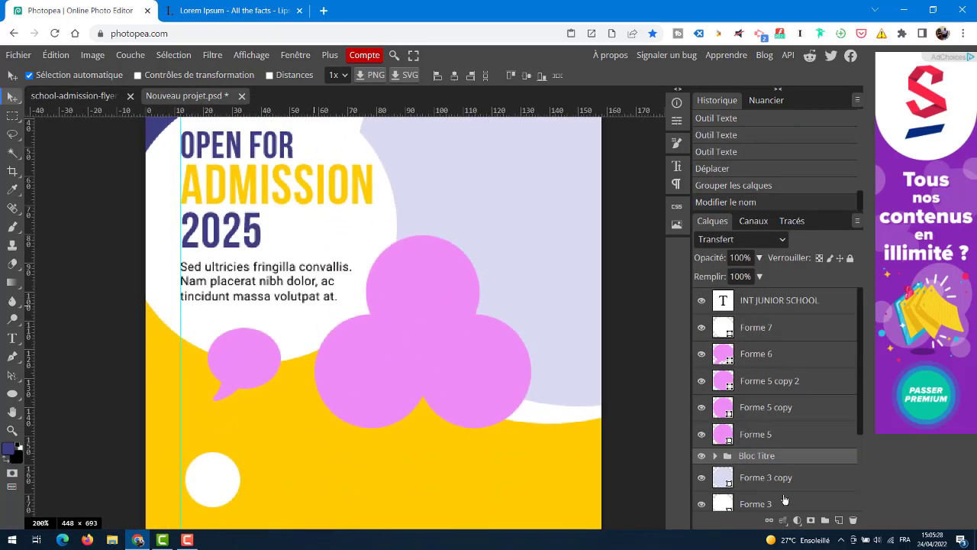
double_click(723, 352)
drag(193, 150, 372, 196)
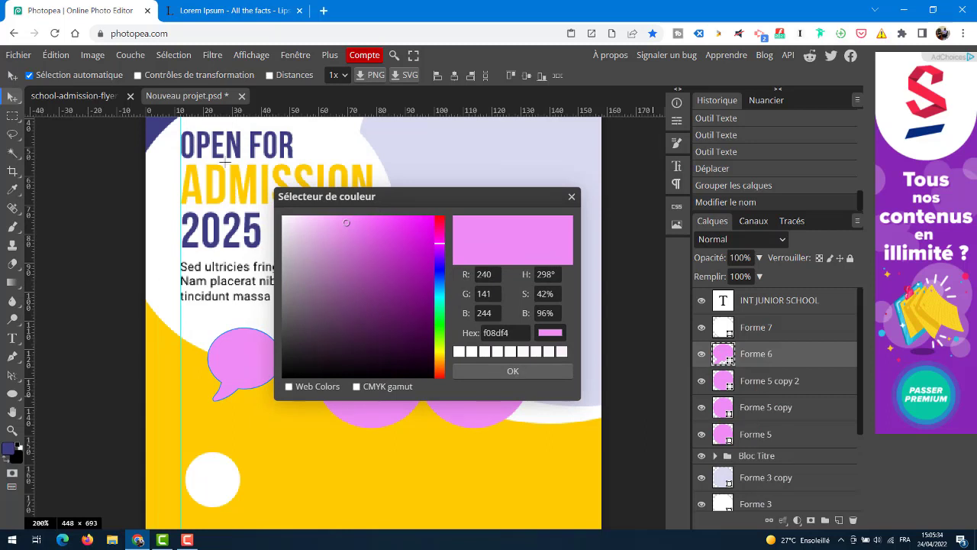
click(155, 124)
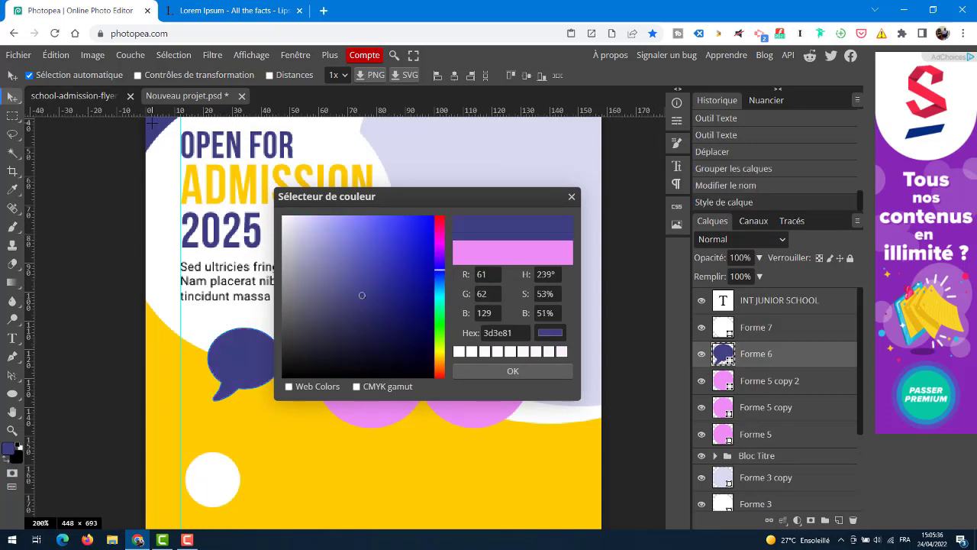
click(526, 374)
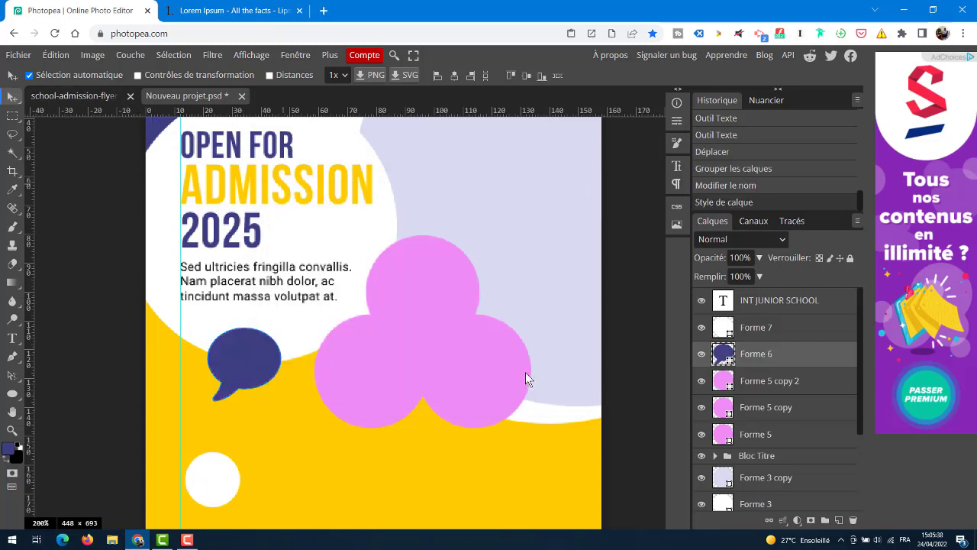
- Choose Bebas Neue as the font for the Text tool
click(12, 338)
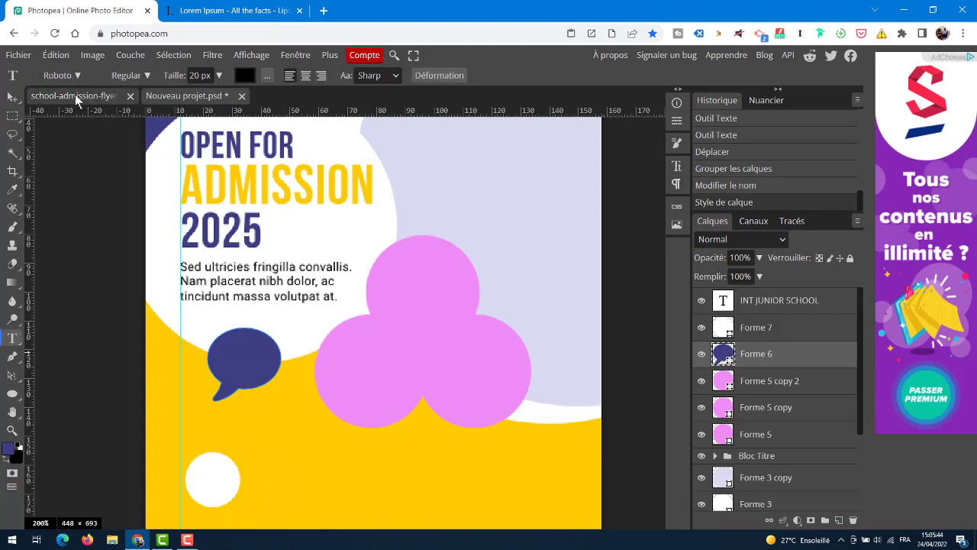
click(72, 74)
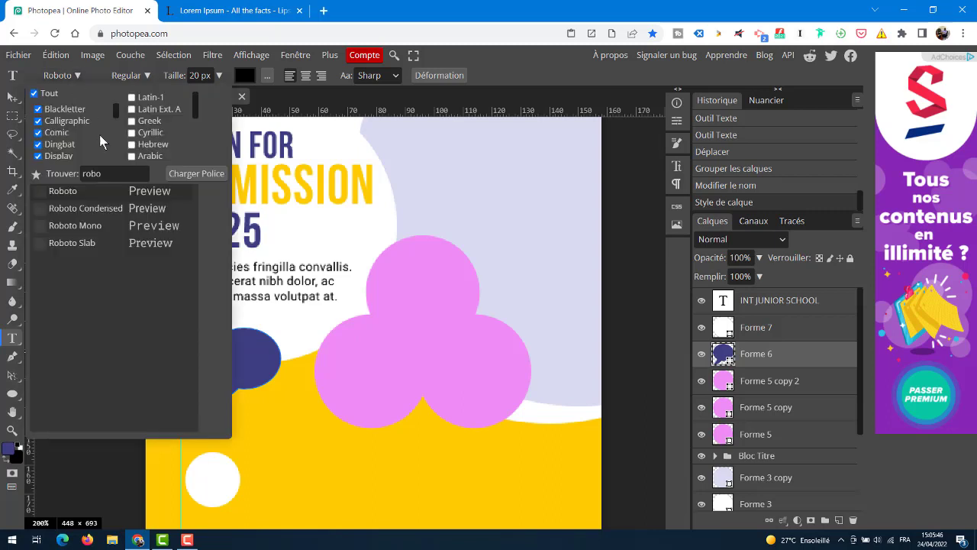
drag(104, 174, 63, 170)
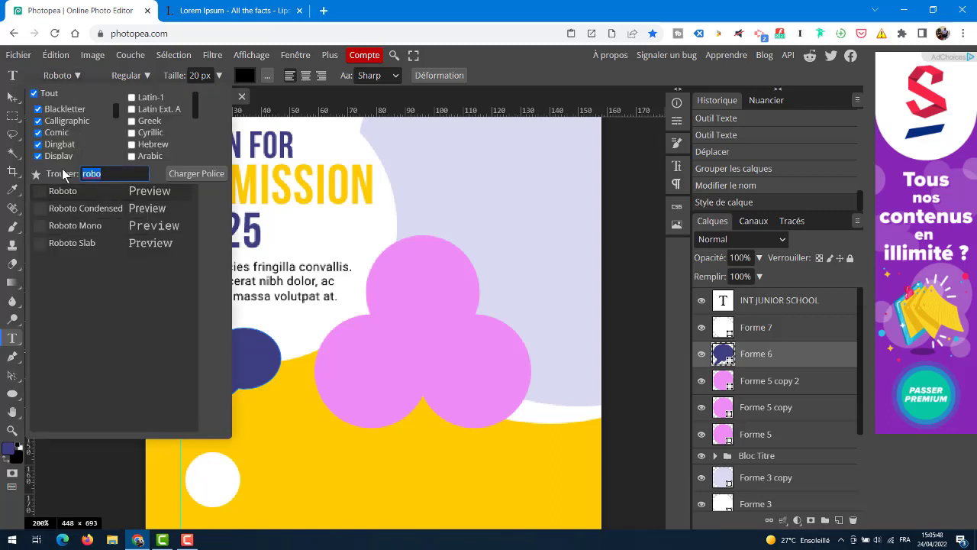
text(beb)
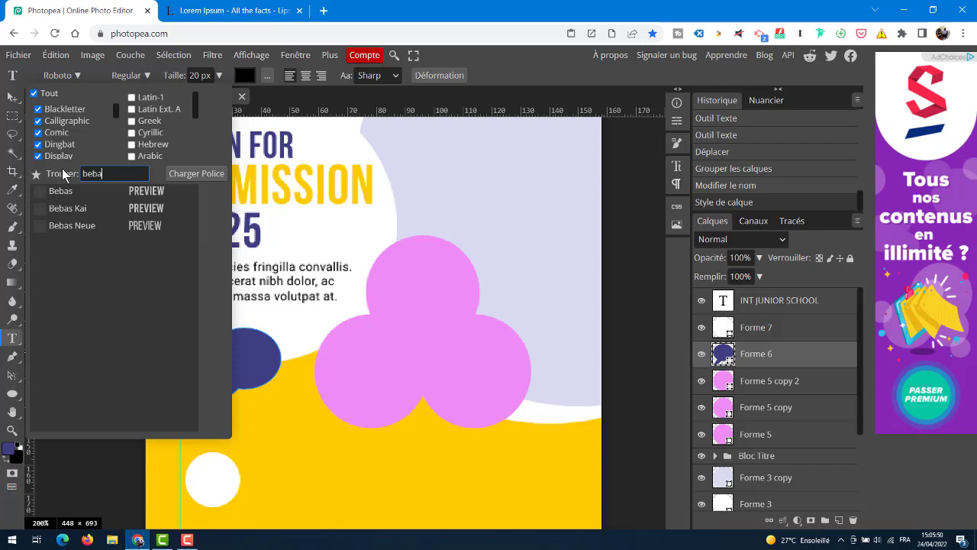
text(a)
click(93, 226)
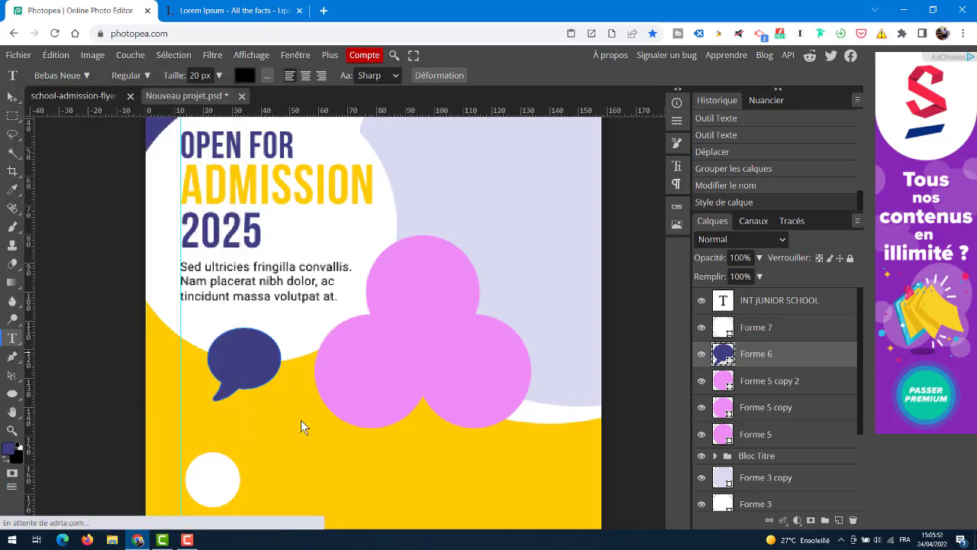
- Add a 24 px Bebas Neue text reading ENROL NOW on two lines in the yellow area below the dark blue speech bubble
click(253, 433)
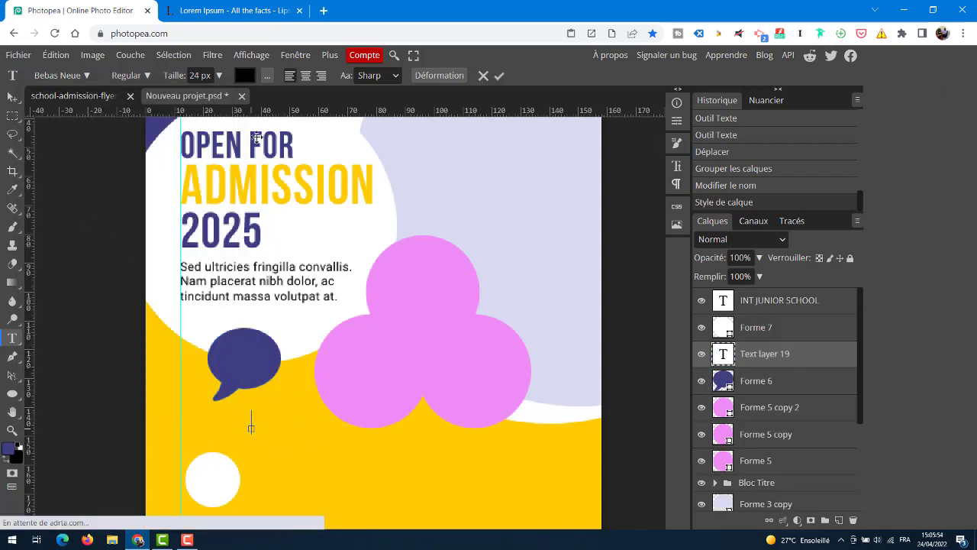
text(EN)
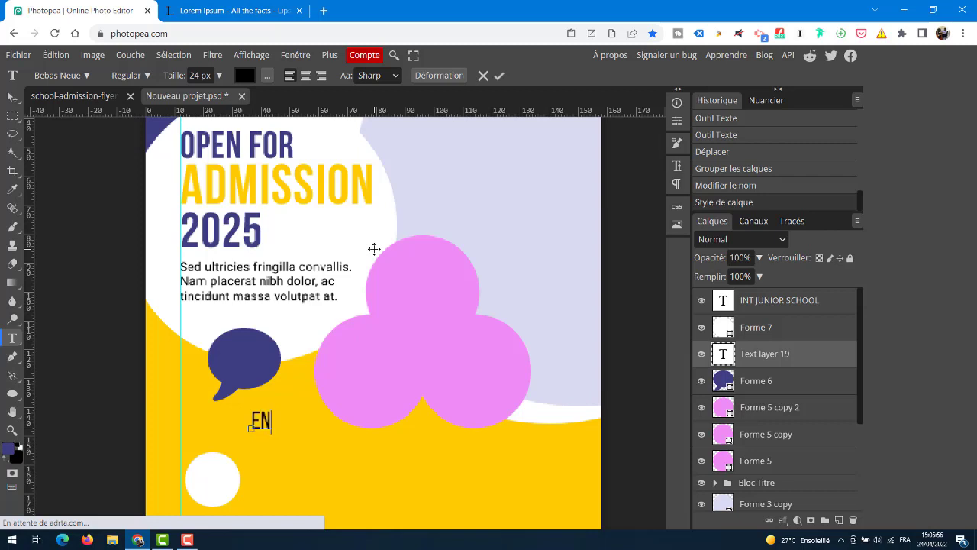
text(ROL)
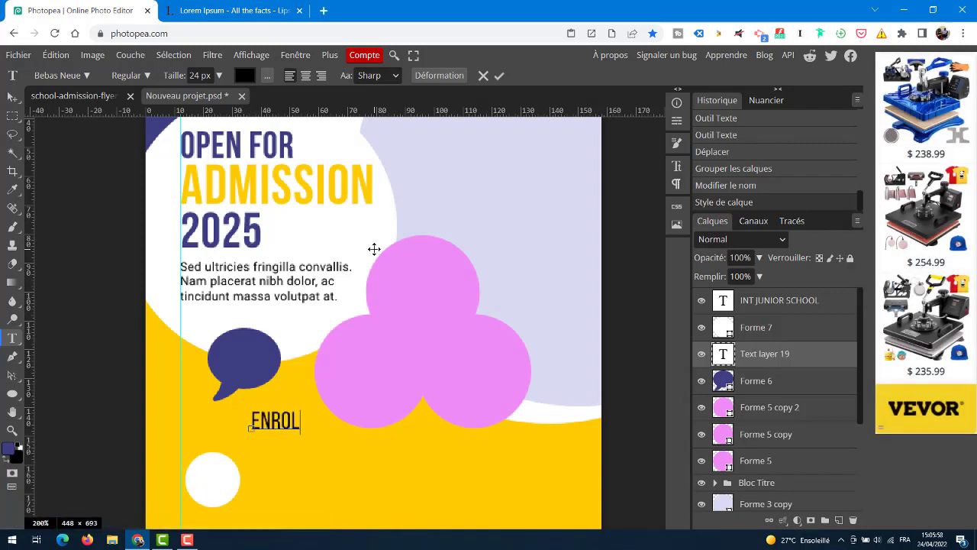
key(Return)
text(NOW)
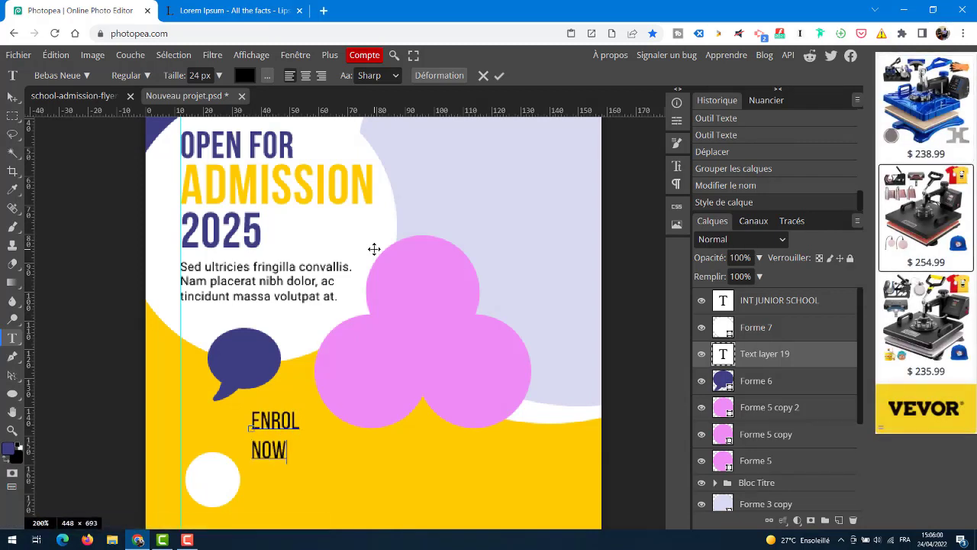
- Centre-align both lines of the ENROL NOW text and move it onto the dark blue speech bubble
key(ctrl+a)
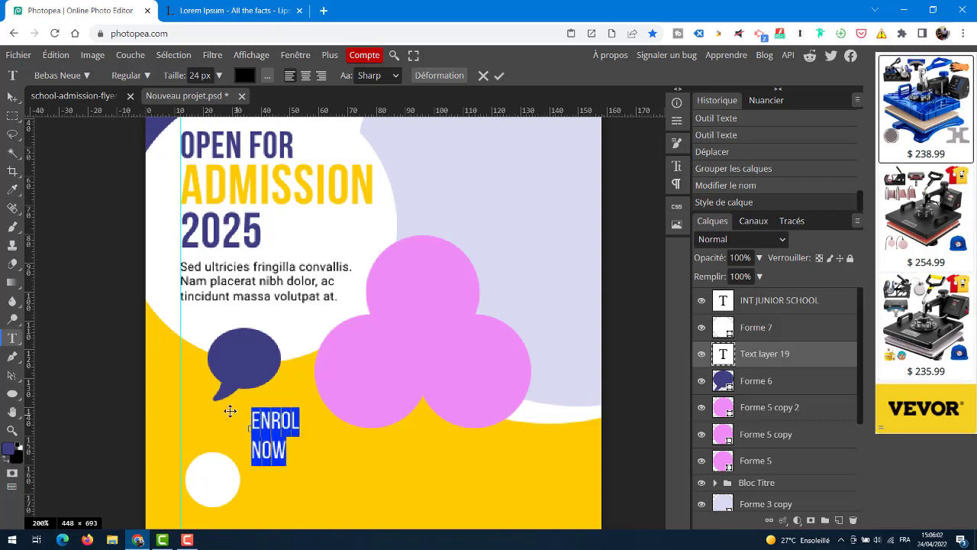
click(305, 76)
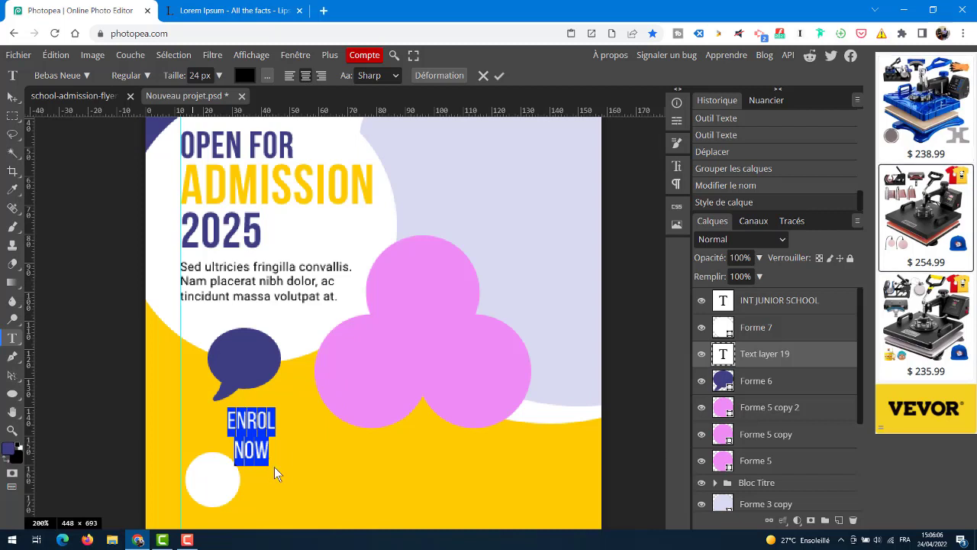
drag(286, 479, 278, 407)
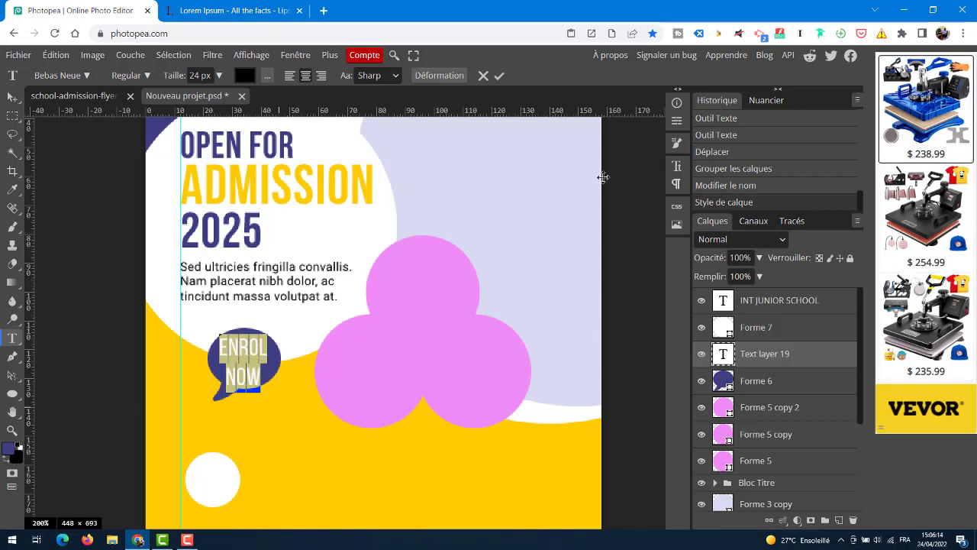
- Set the line spacing of the ENROL NOW text in the speech bubble to 21 px
click(677, 167)
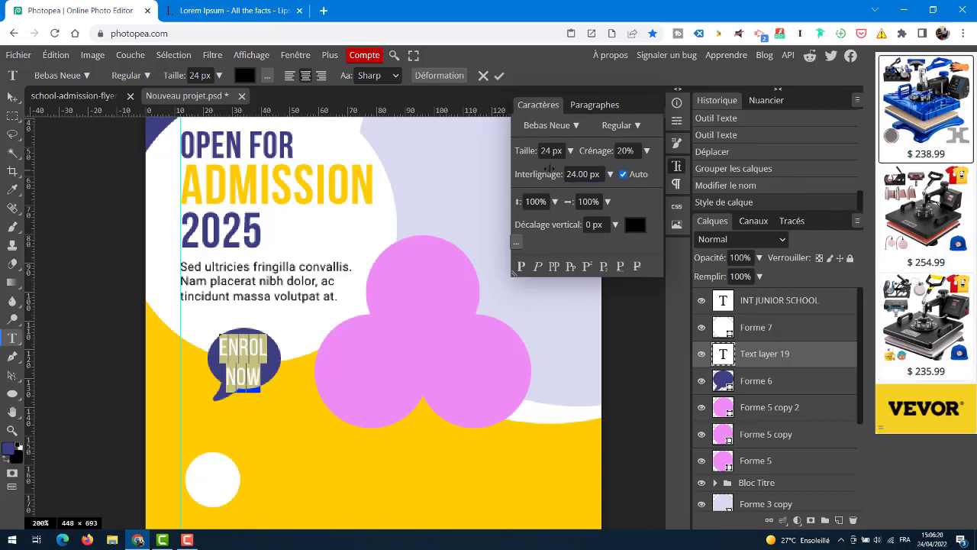
drag(550, 176, 555, 180)
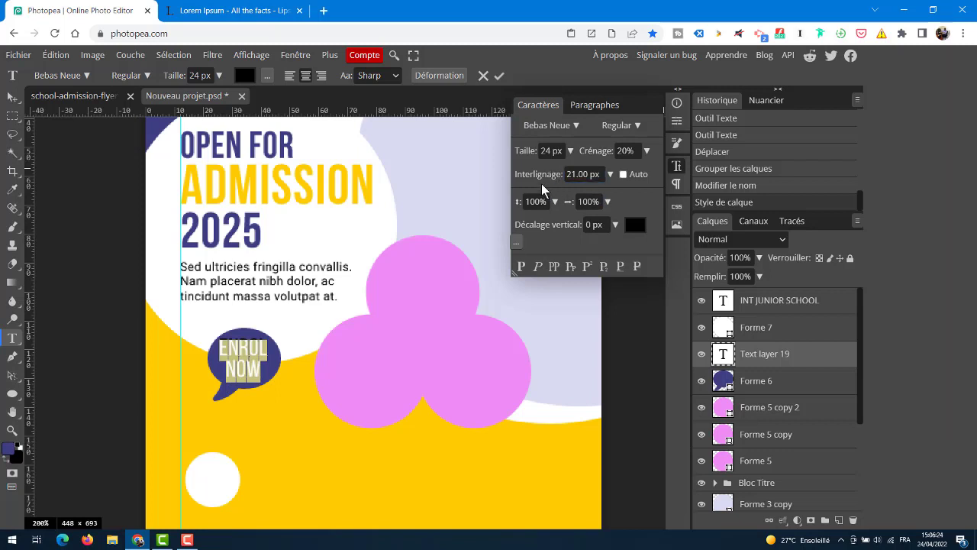
click(257, 347)
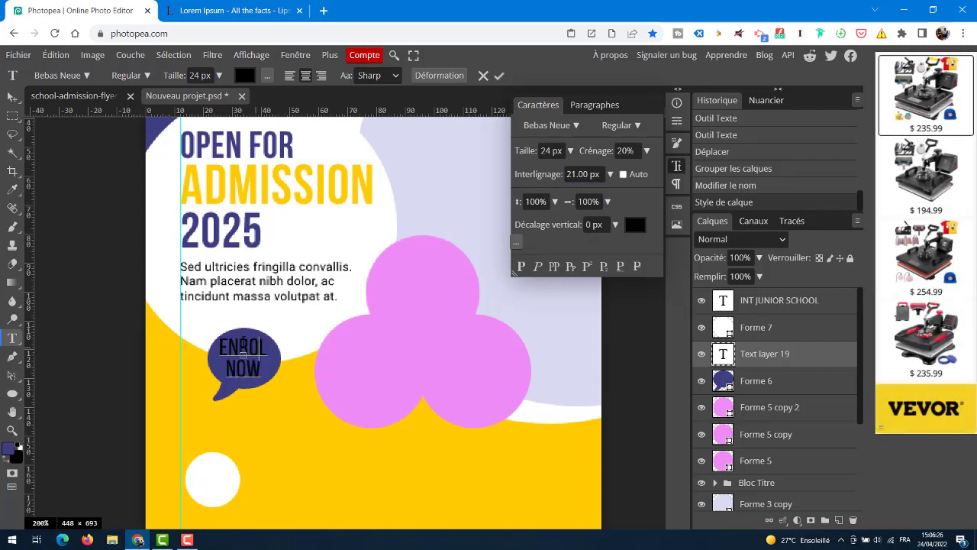
- Recolour the word ENROL with the yellow sampled from the flyer background, using the reference flyer as a guide
click(89, 97)
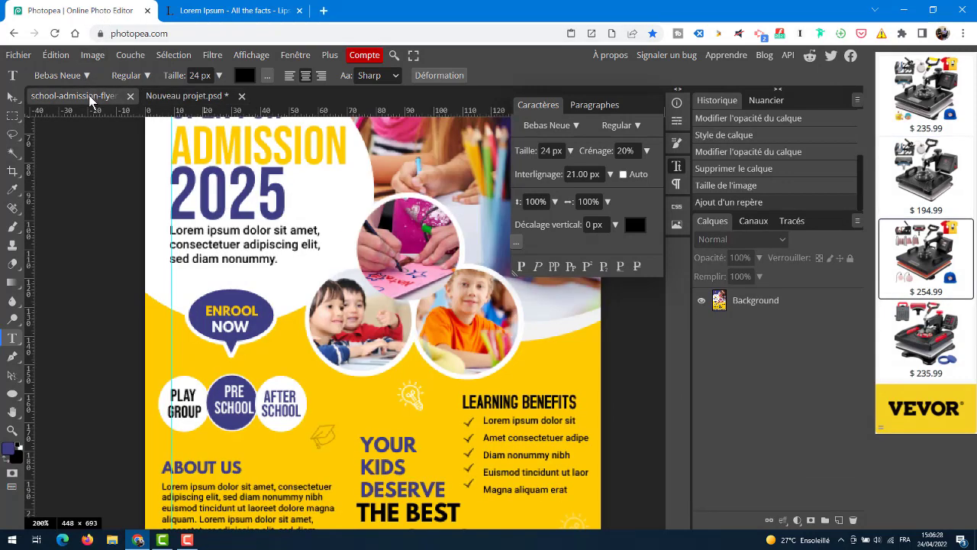
click(191, 96)
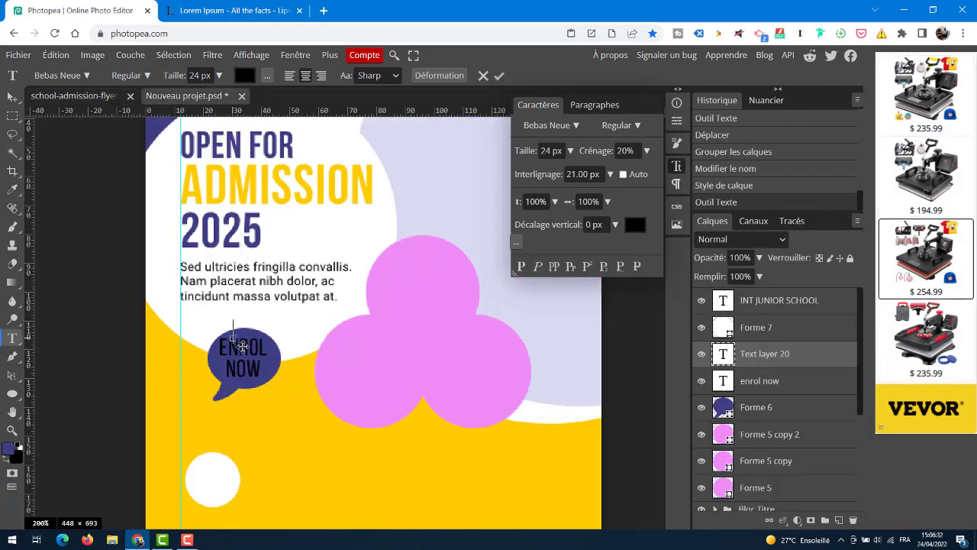
click(251, 338)
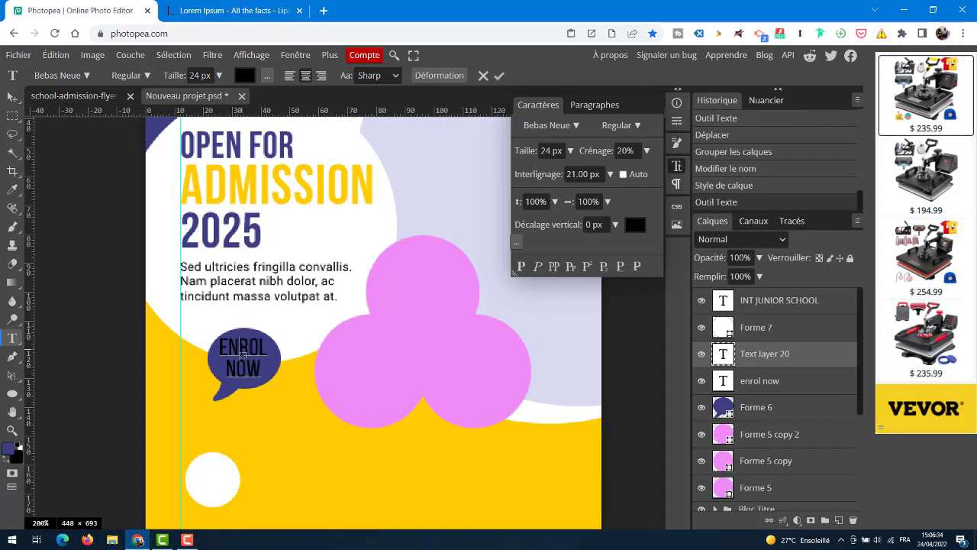
double_click(241, 349)
click(245, 80)
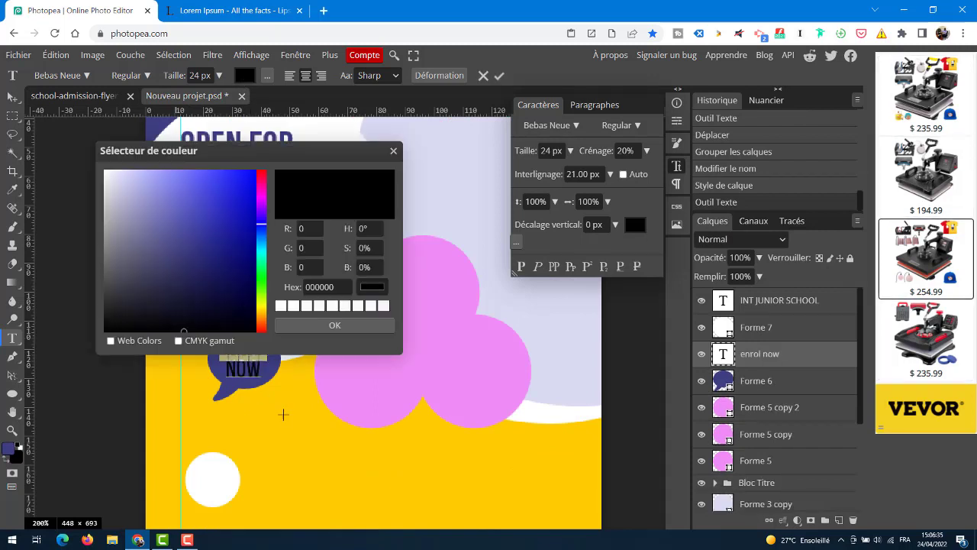
click(290, 434)
click(317, 325)
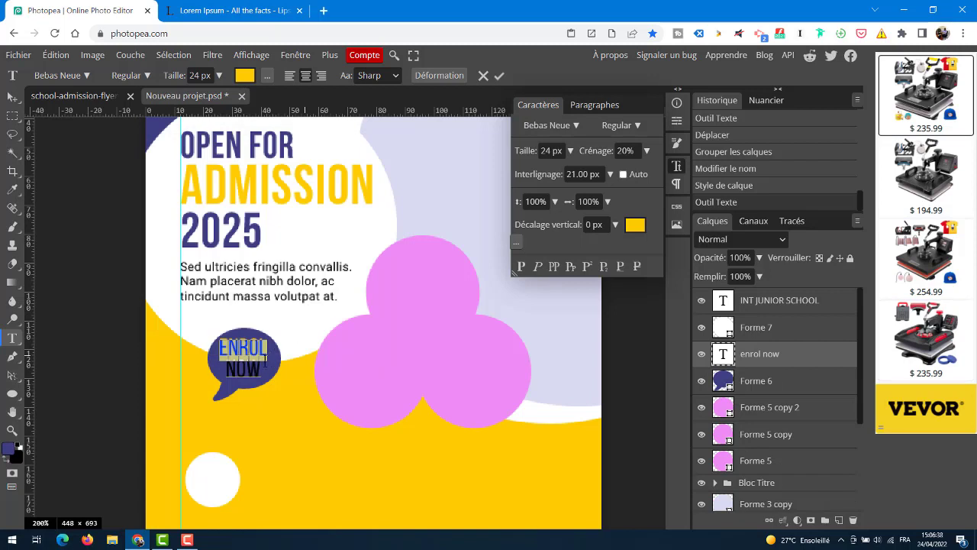
- Recolour the word NOW in the speech bubble white (ffffff)
double_click(243, 368)
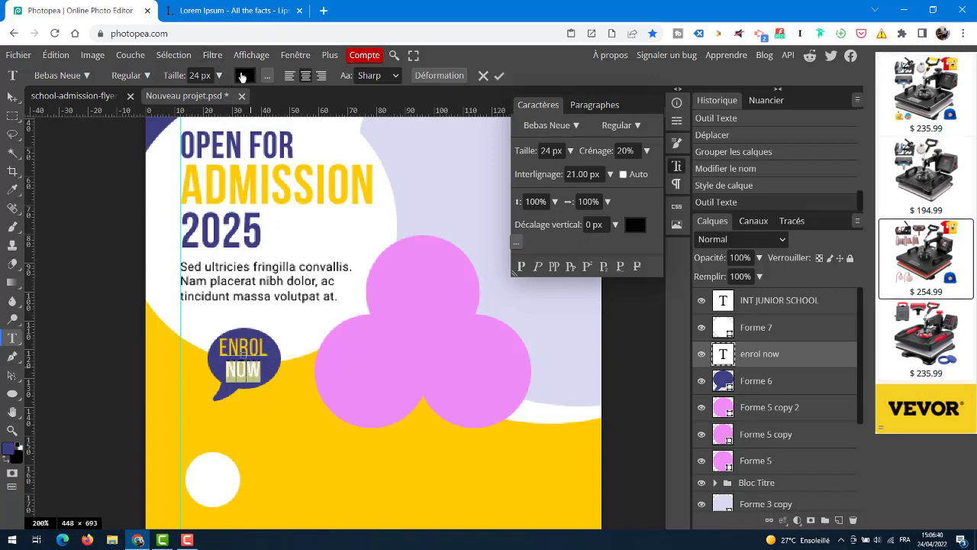
click(244, 75)
drag(186, 283, 104, 170)
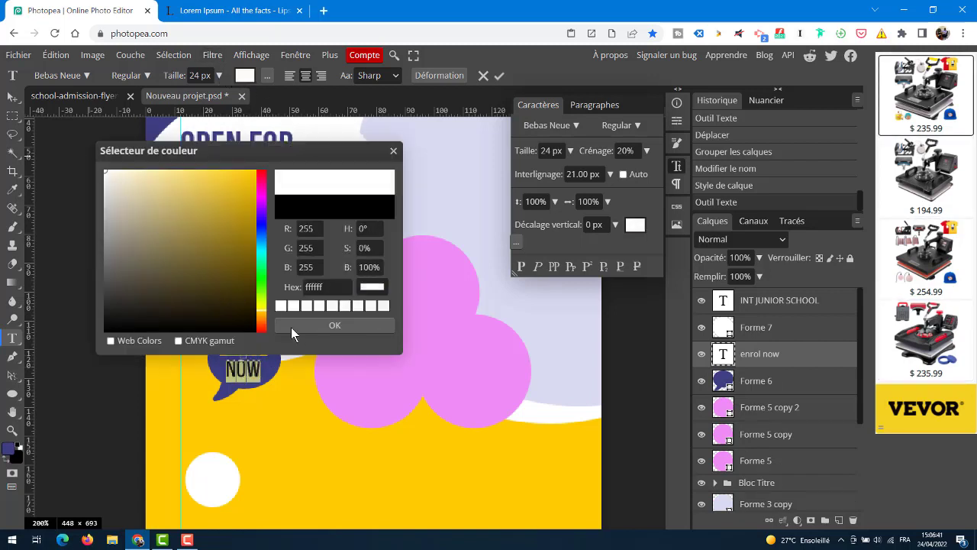
click(313, 327)
click(248, 363)
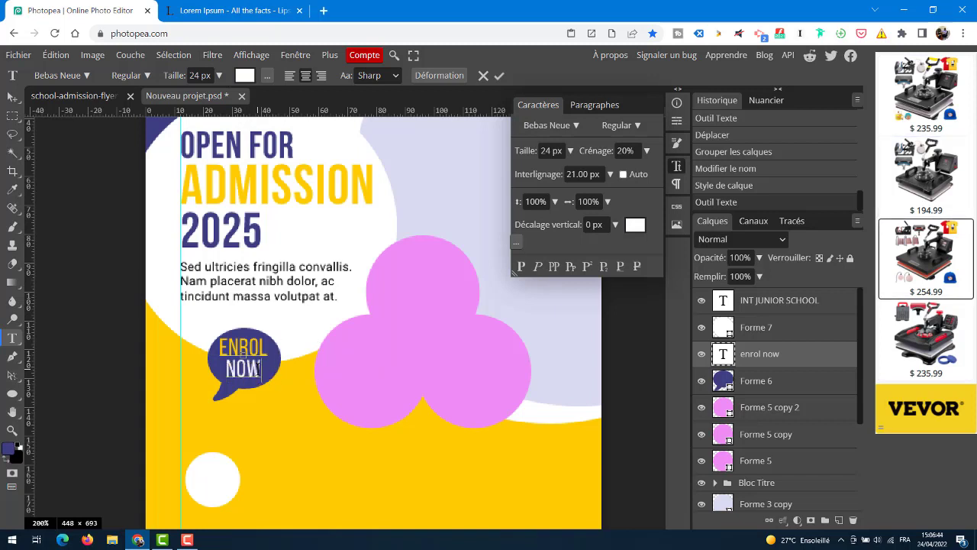
- Set both words of the ENROL NOW text to the Bold style of Bebas Neue
drag(258, 368, 207, 337)
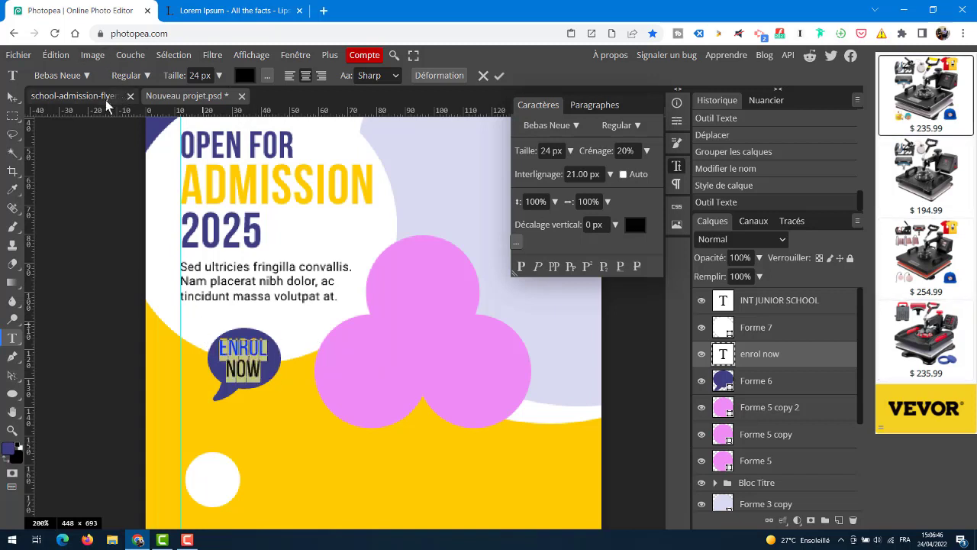
click(148, 75)
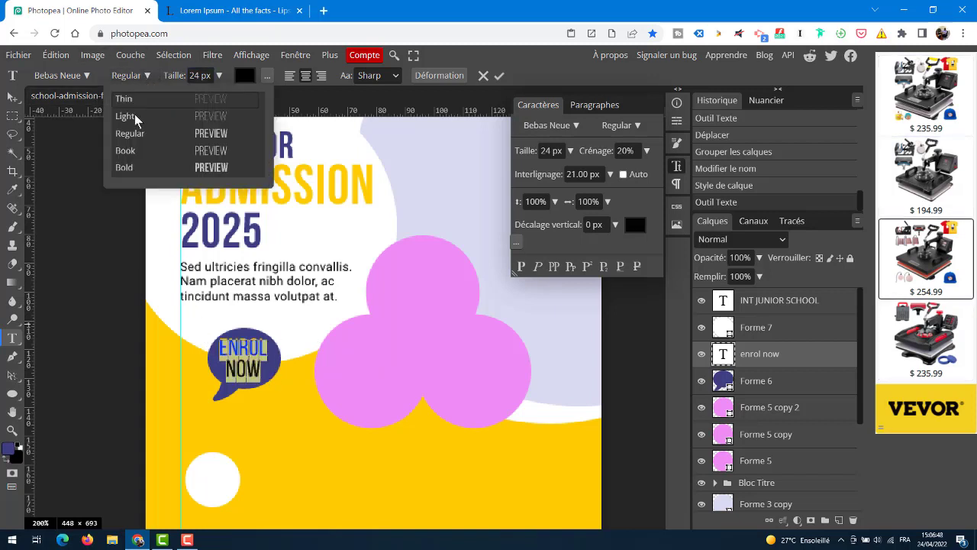
click(124, 165)
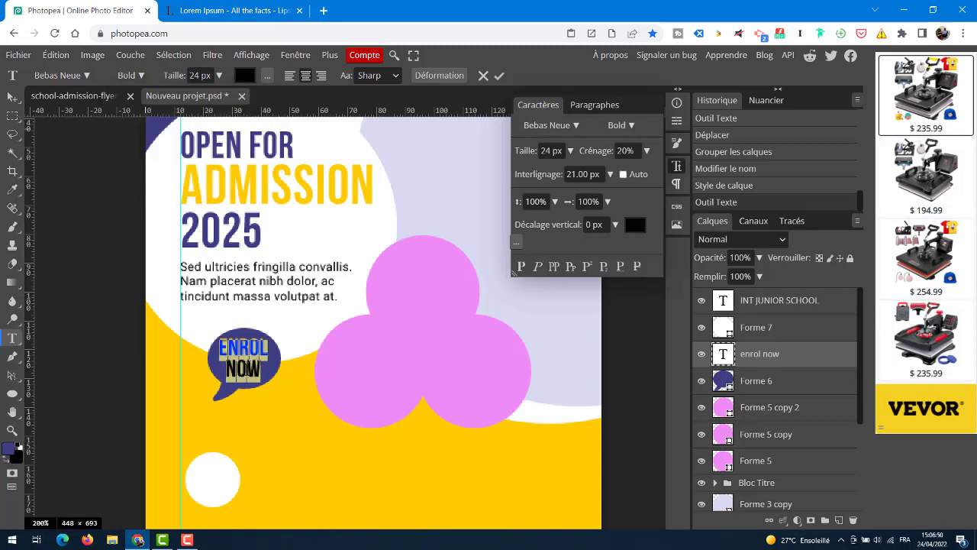
- Enlarge the word NOW to 35 px and set the line spacing of the whole bubble text to 27 px
double_click(245, 370)
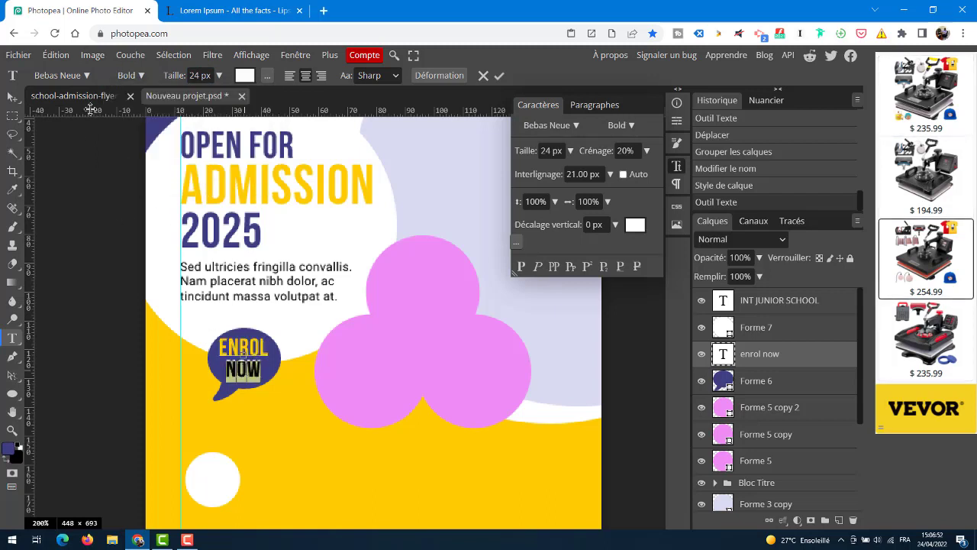
drag(174, 76, 181, 78)
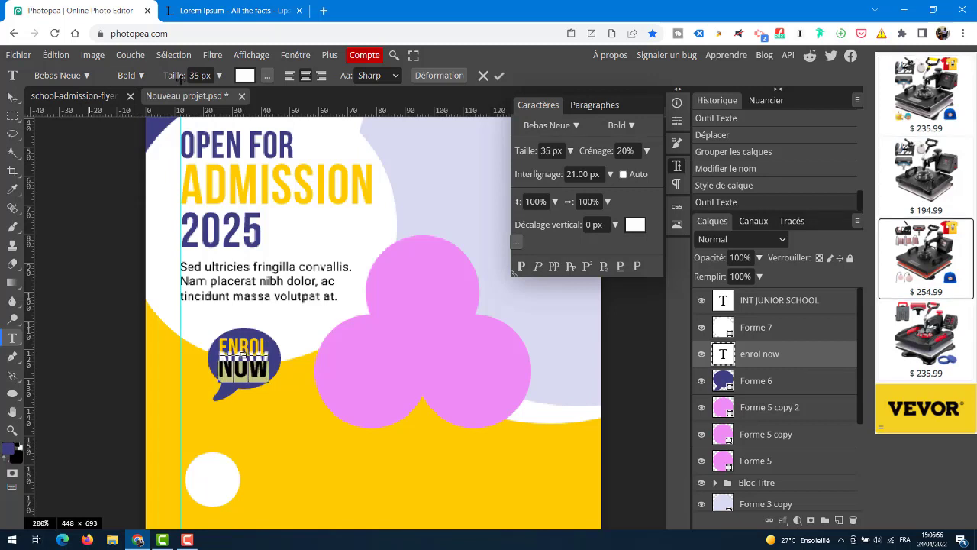
double_click(246, 350)
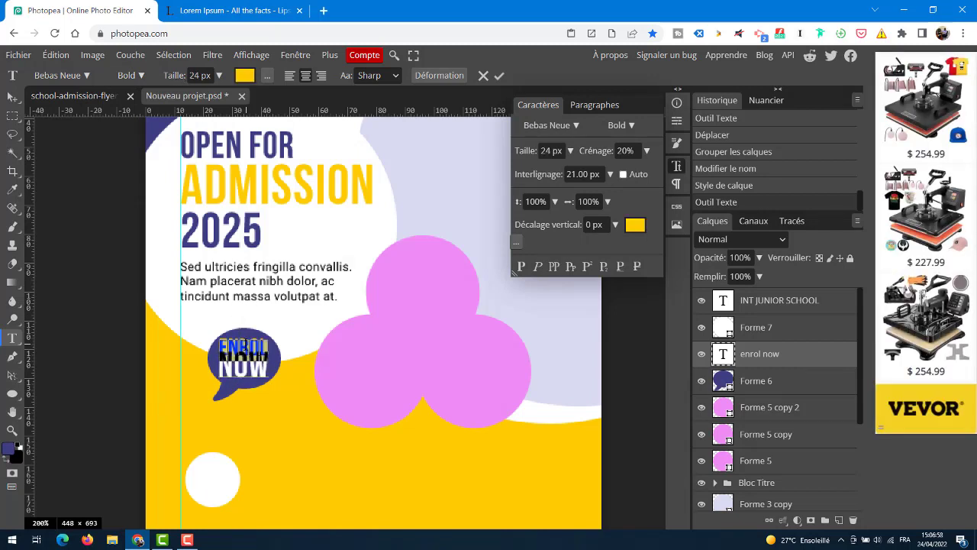
drag(266, 371, 214, 327)
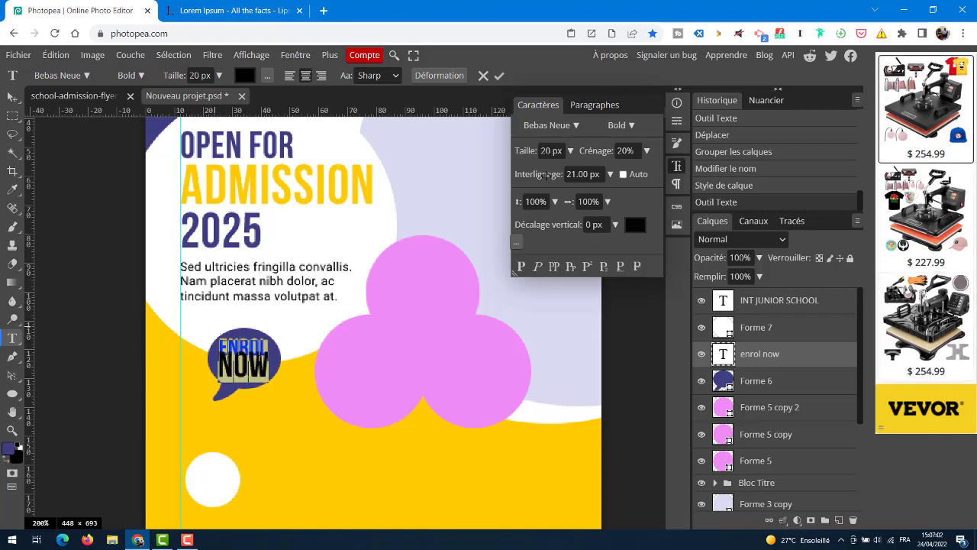
drag(545, 174, 548, 174)
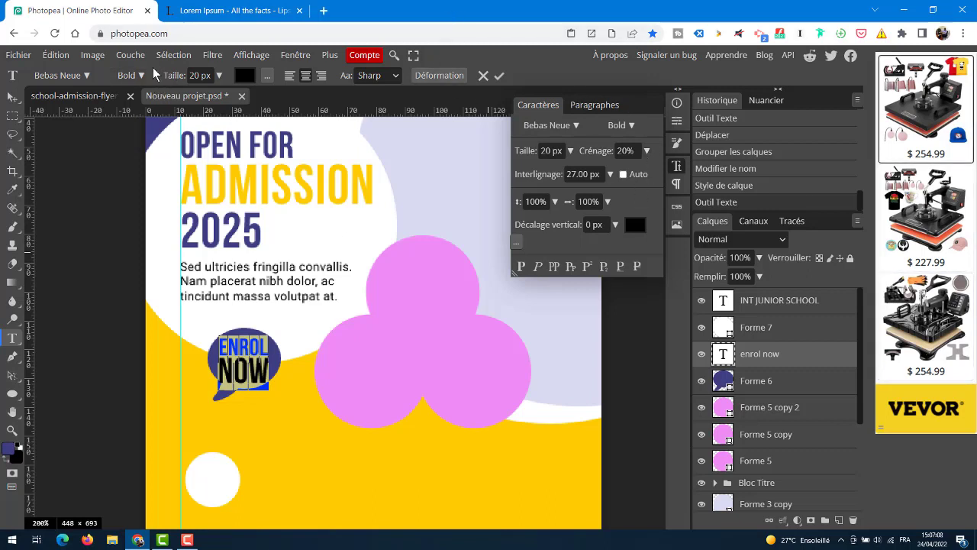
- Set the whole ENROL NOW text to 21 px and enlarge only the word NOW to 31 px
drag(181, 76, 181, 78)
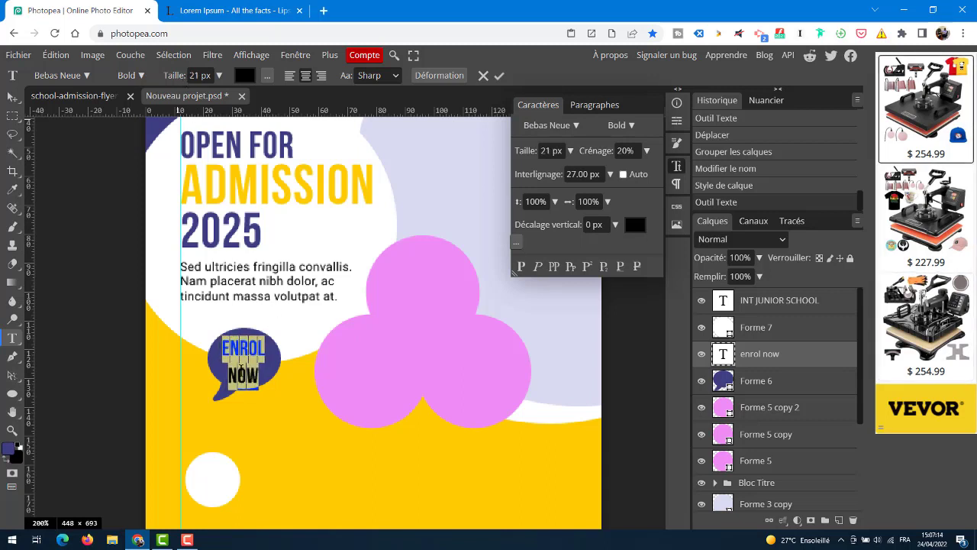
click(241, 370)
double_click(243, 374)
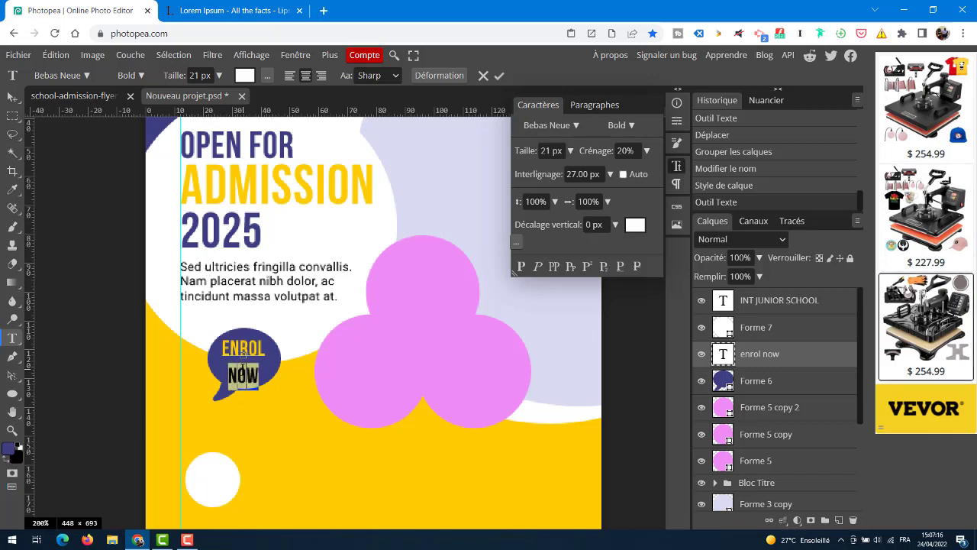
drag(169, 75, 178, 76)
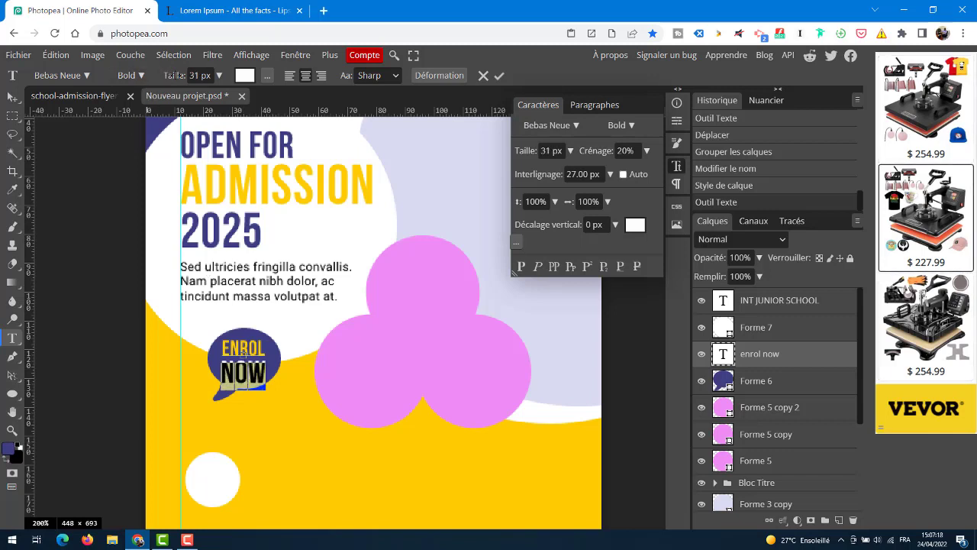
click(271, 371)
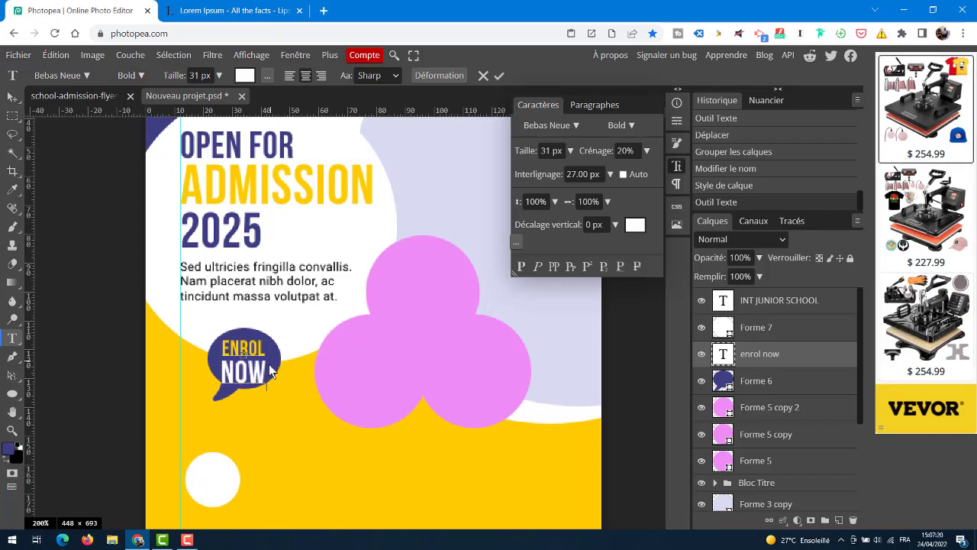
- Set the ENROL NOW line spacing to 24 px and nudge the text slightly upward within the speech bubble
key(ctrl+a)
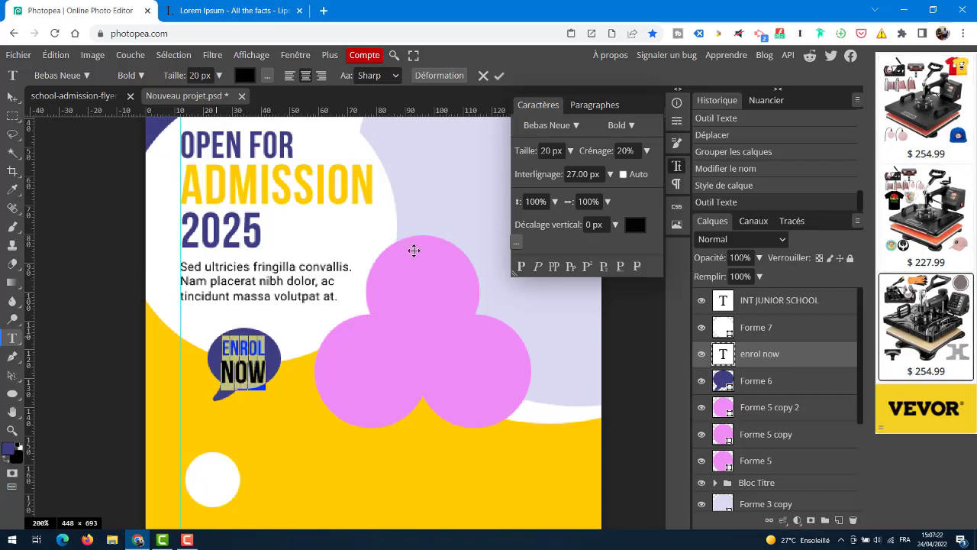
drag(554, 175, 551, 174)
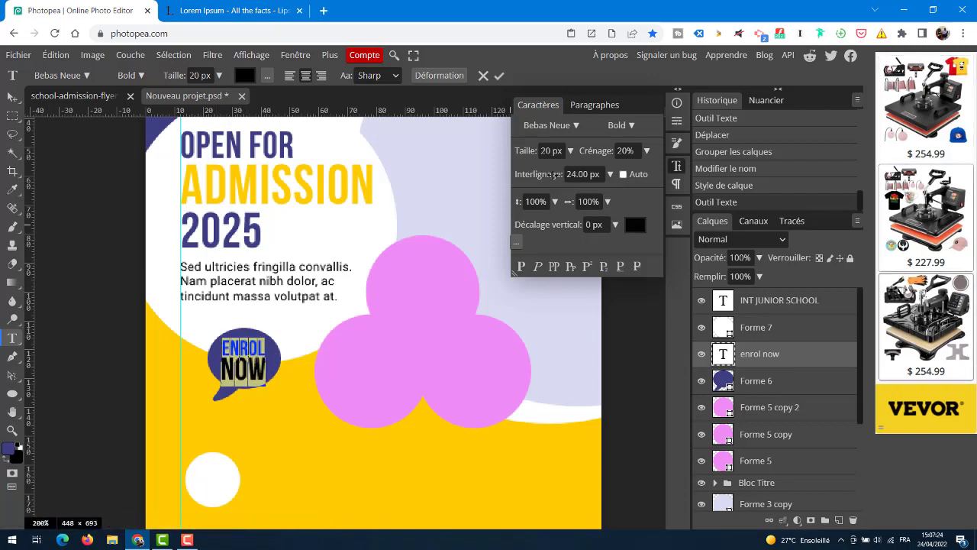
click(13, 97)
drag(247, 359, 247, 357)
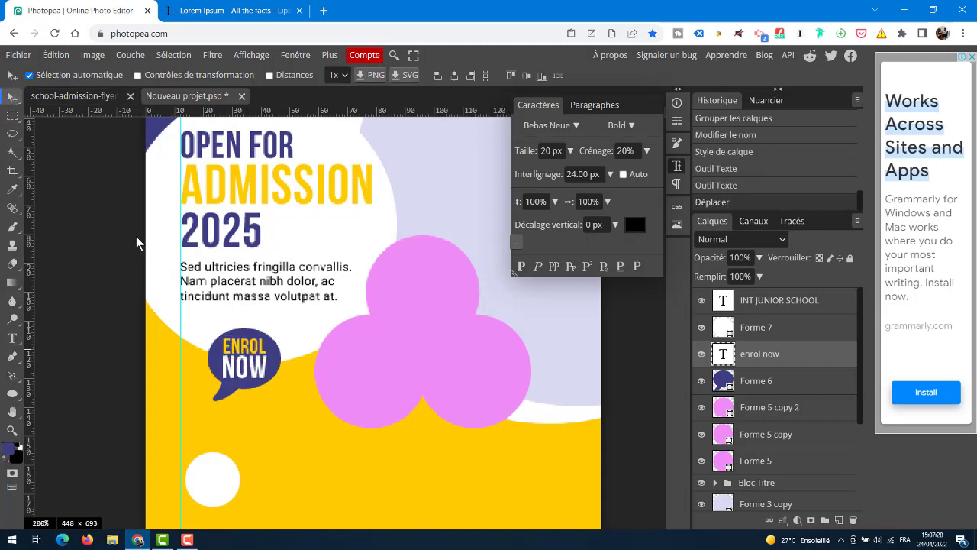
- Move the white circle below the speech bubble so that its left edge sits on the vertical guide
click(76, 96)
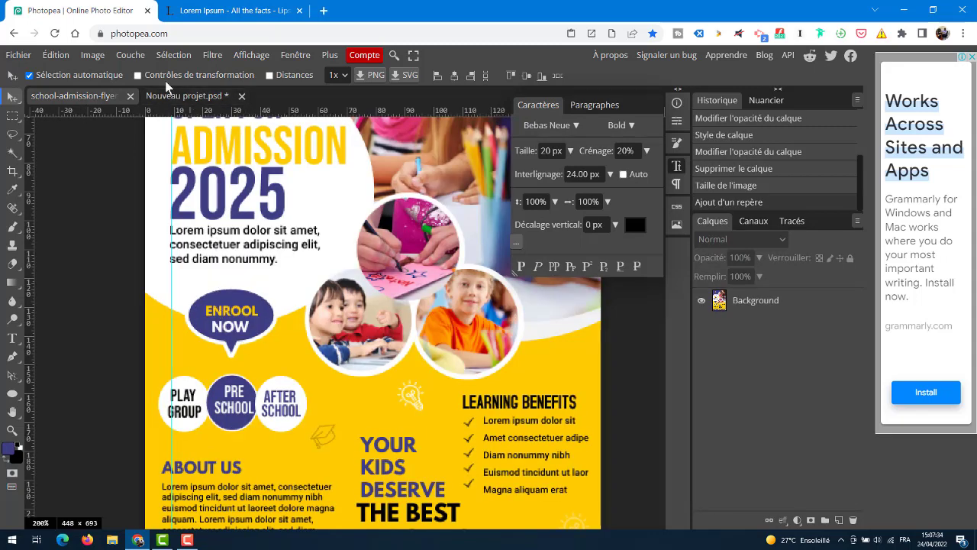
click(186, 96)
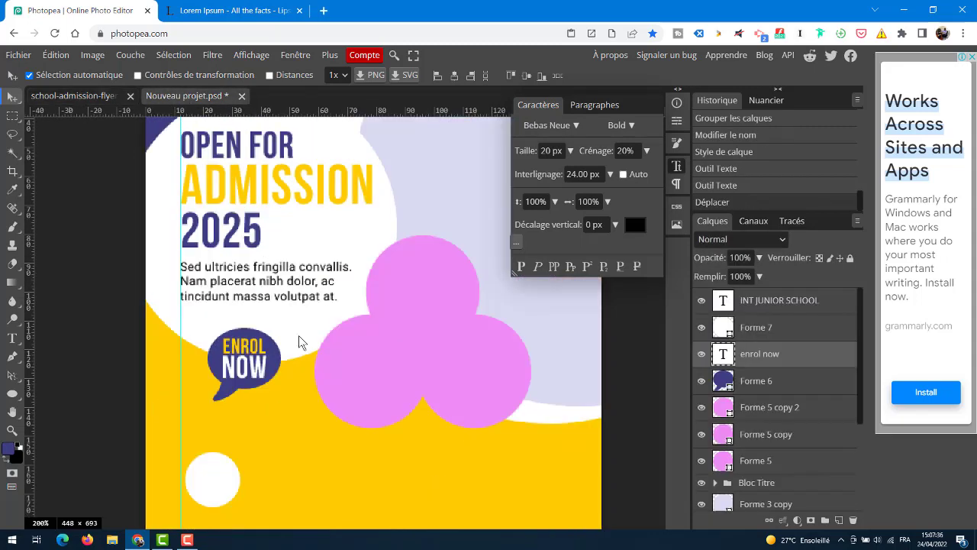
click(276, 372)
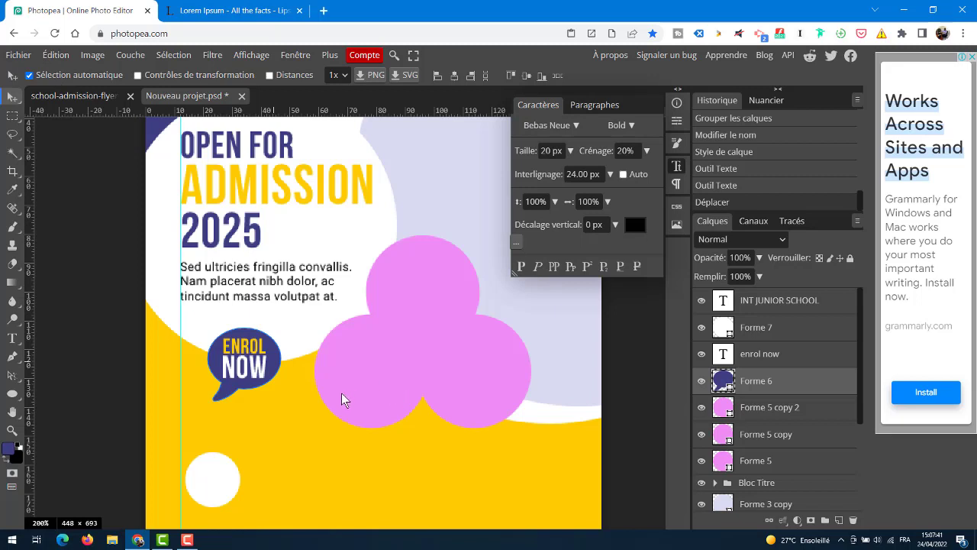
drag(342, 398, 347, 315)
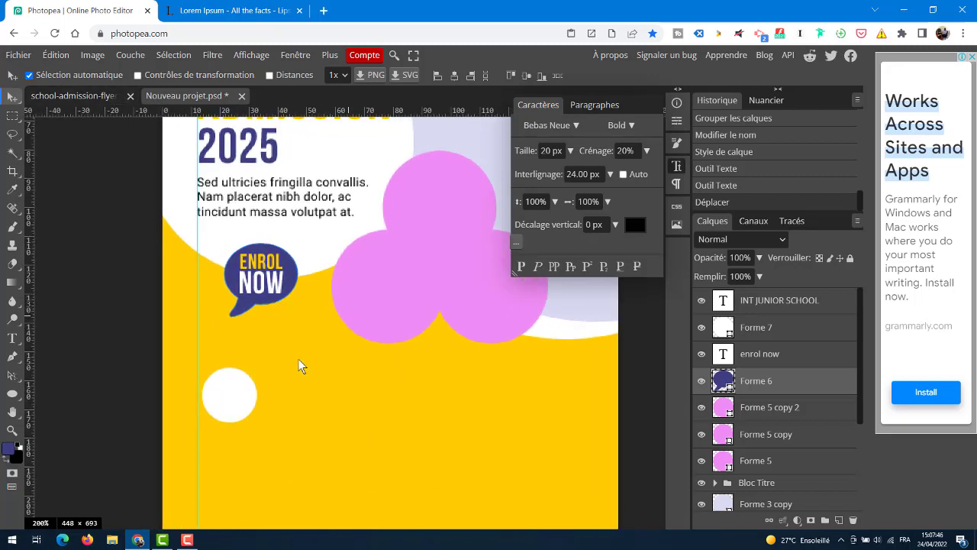
scroll(377, 309, down, 3)
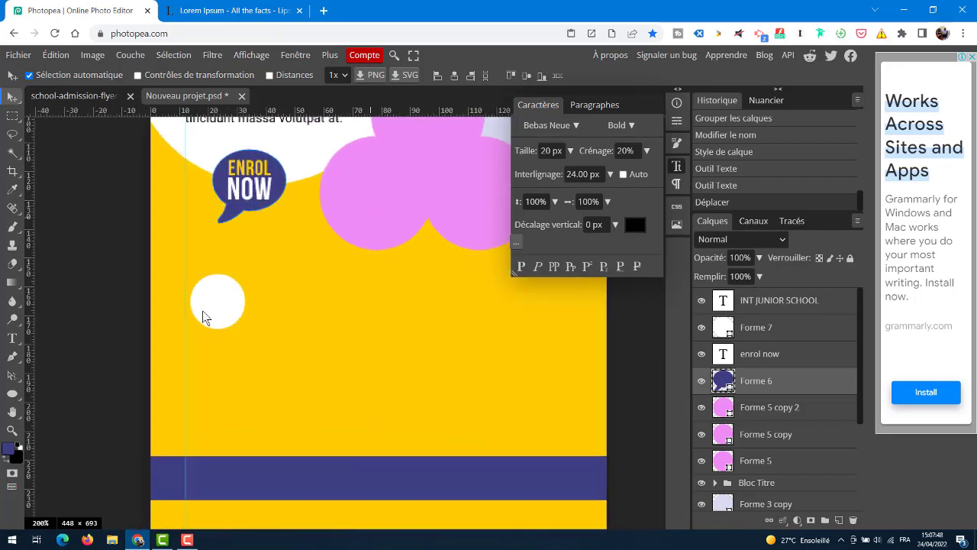
click(217, 308)
drag(235, 308, 228, 302)
- Compare the white circle's placement with the row of three label circles in the reference flyer
key(space)
drag(433, 303, 429, 408)
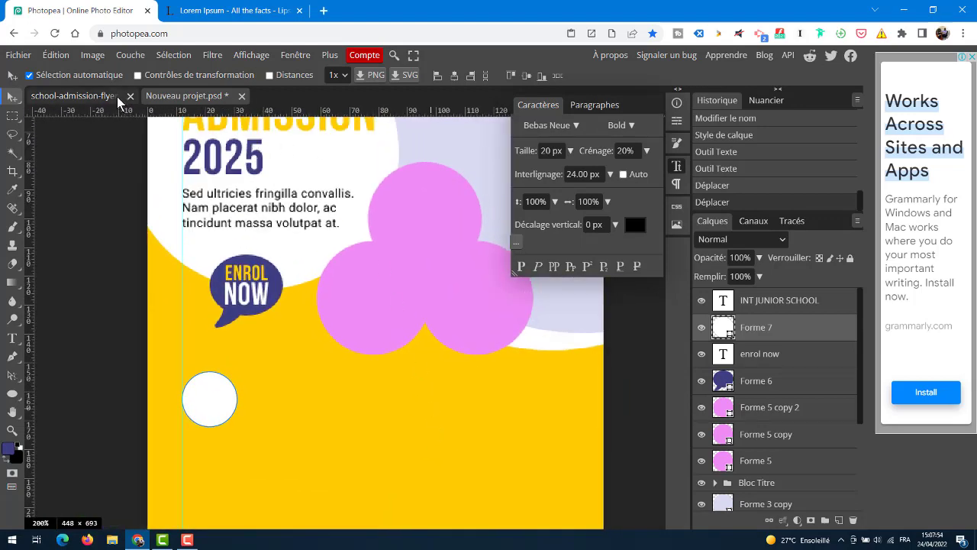
click(89, 95)
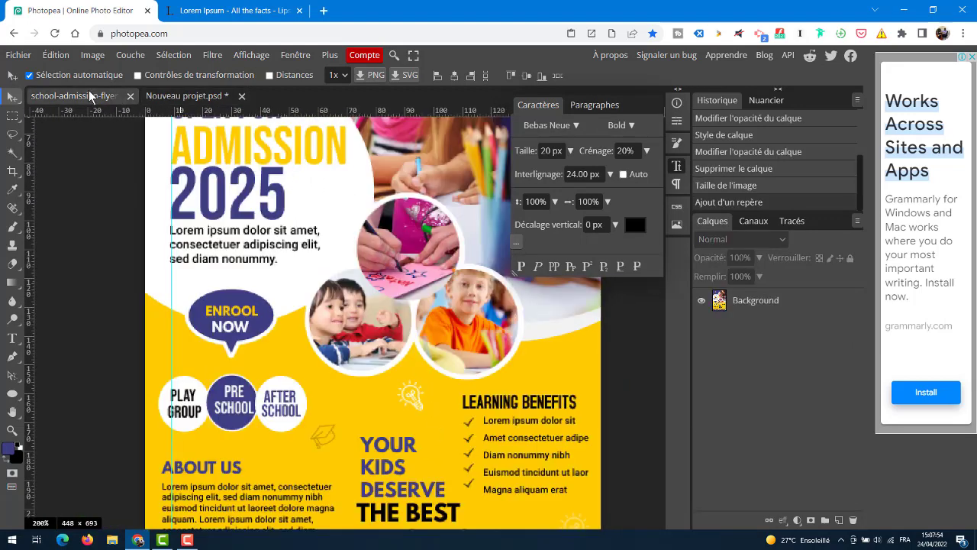
click(194, 96)
scroll(249, 256, down, 3)
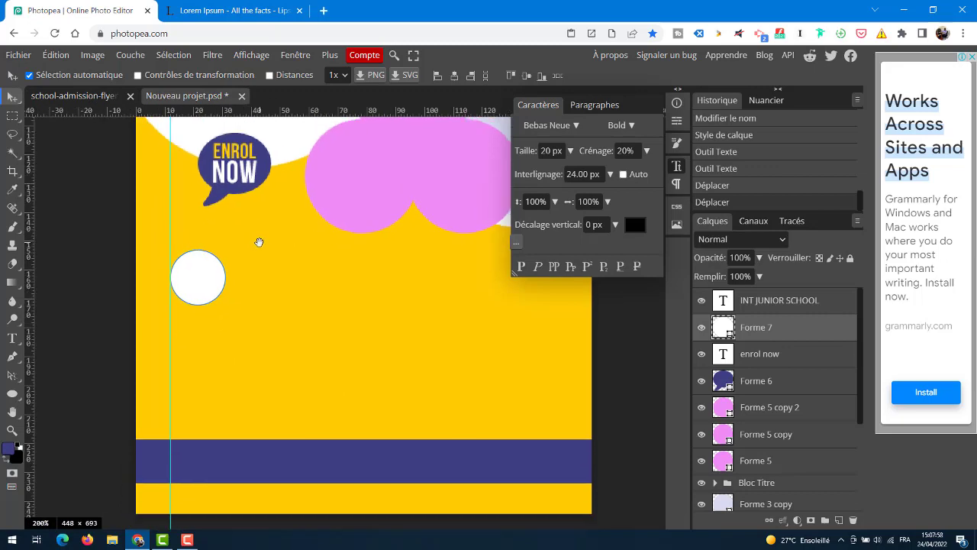
click(80, 96)
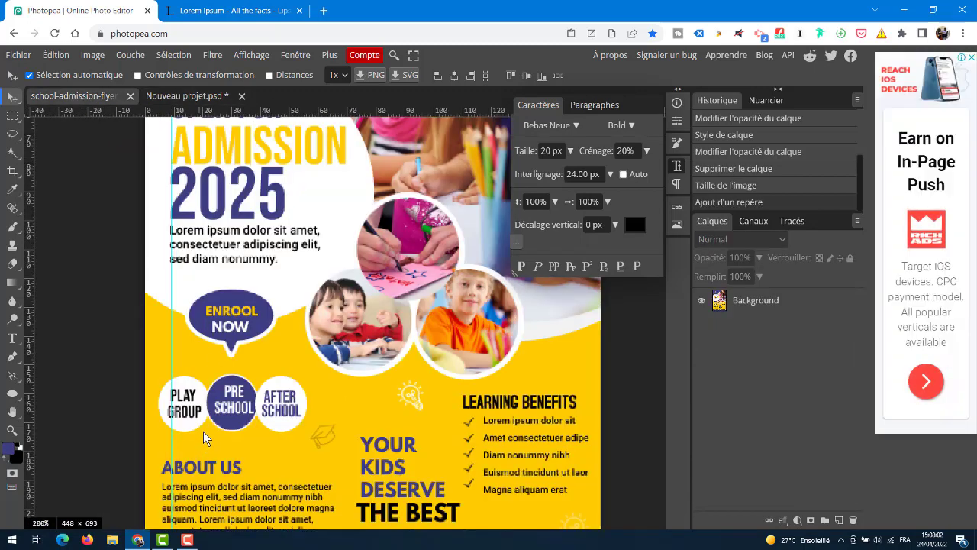
- Return to the project and add a centred two-line text PLAY GROUP in black, placed over the white circle
click(191, 96)
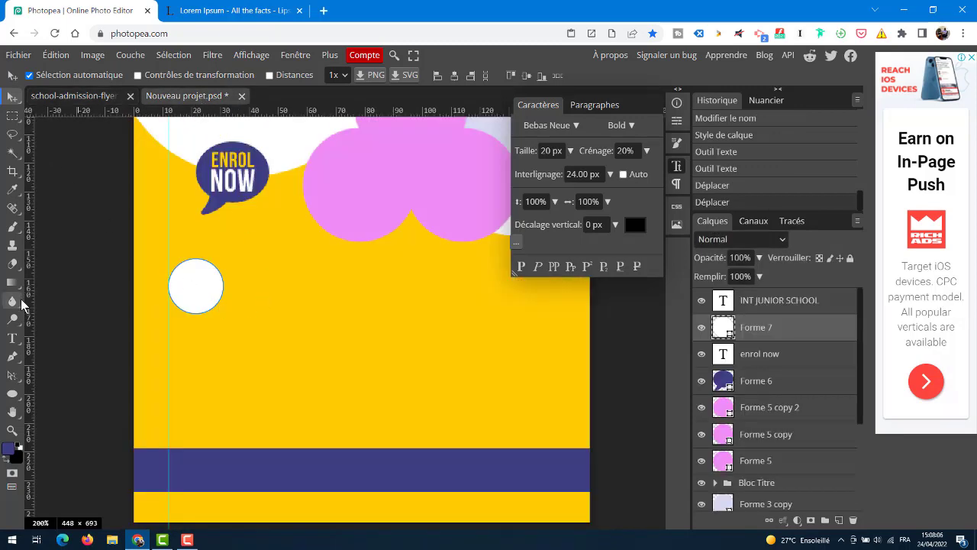
click(13, 339)
click(254, 279)
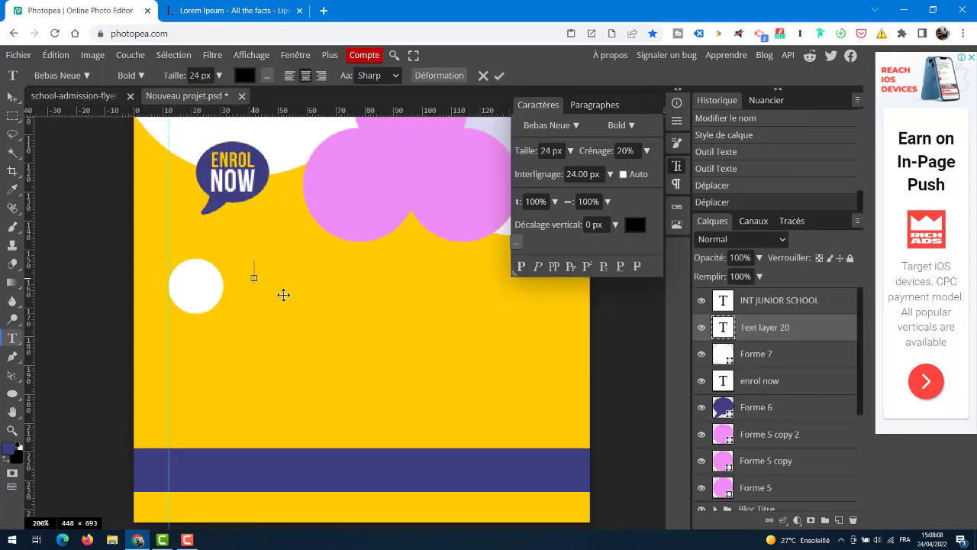
text(PA)
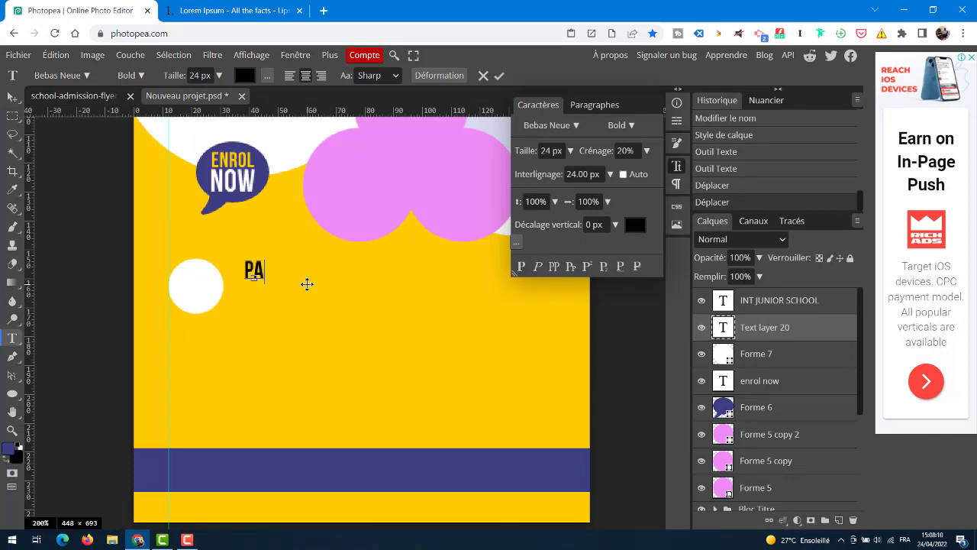
key(BackSpace)
text(LY)
key(BackSpace)
text(AY )
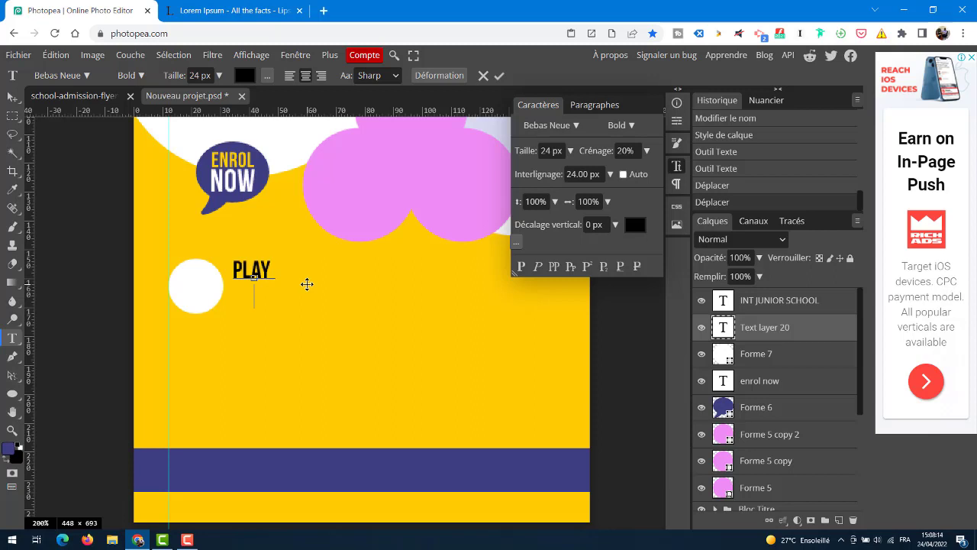
text(GROUP)
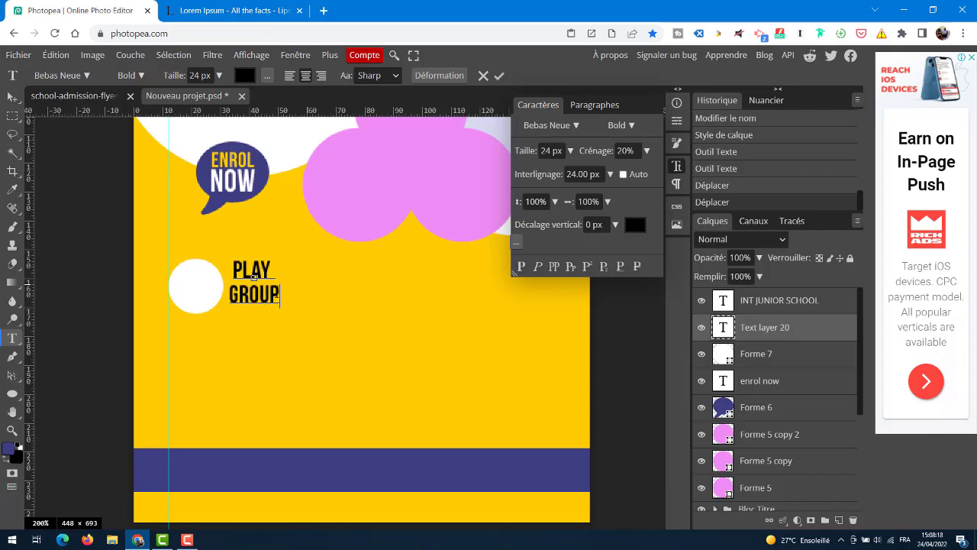
drag(282, 333, 225, 339)
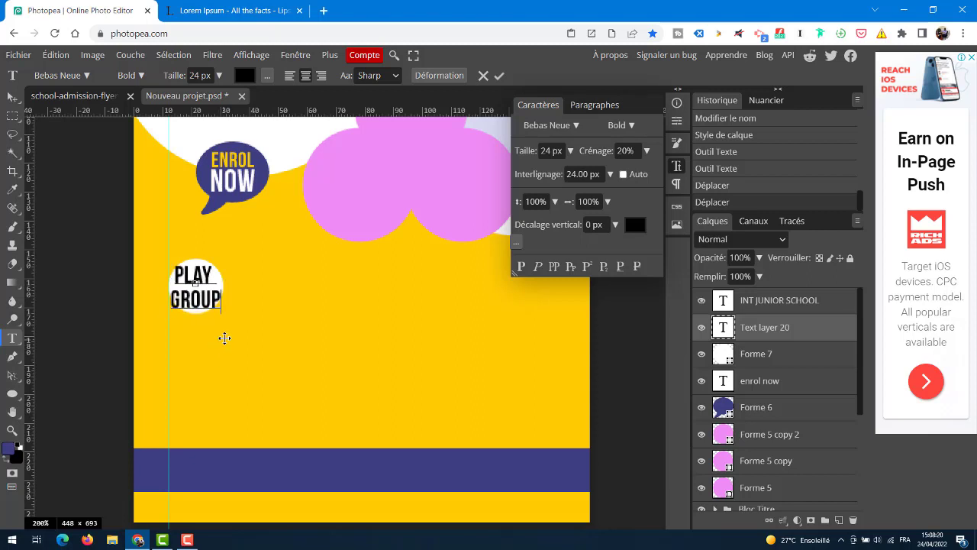
- Set the PLAY GROUP text to 18 px with 18 px line spacing and the Regular weight of Bebas Neue
drag(220, 301, 166, 267)
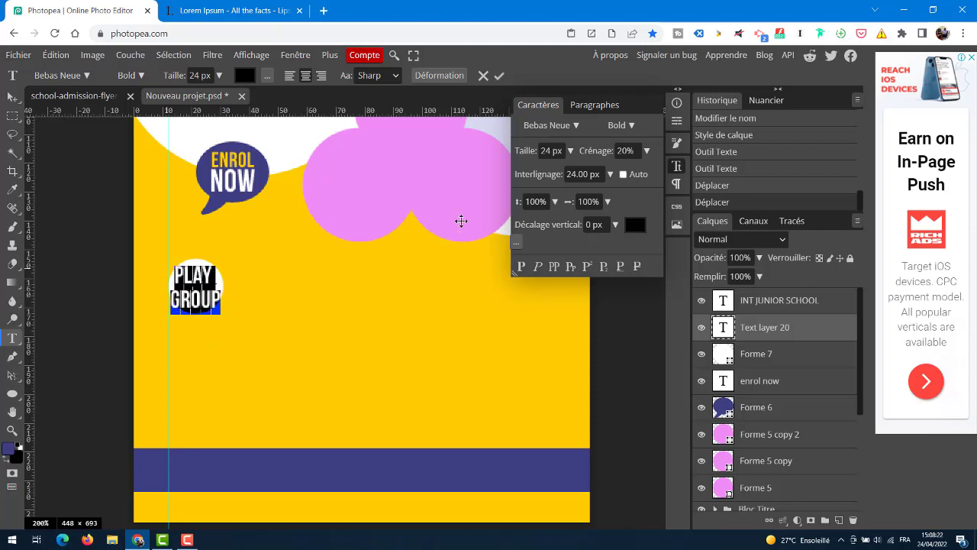
drag(529, 151, 542, 174)
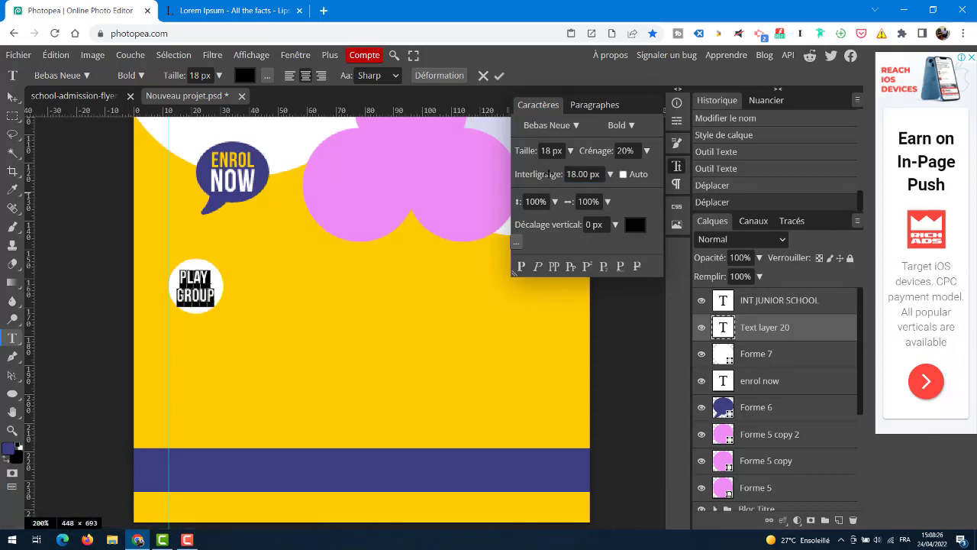
click(139, 75)
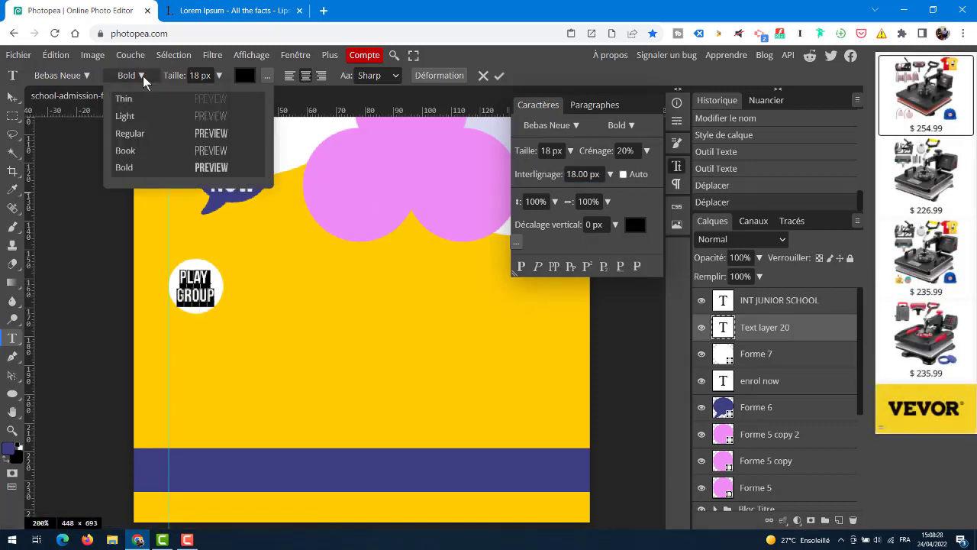
click(137, 151)
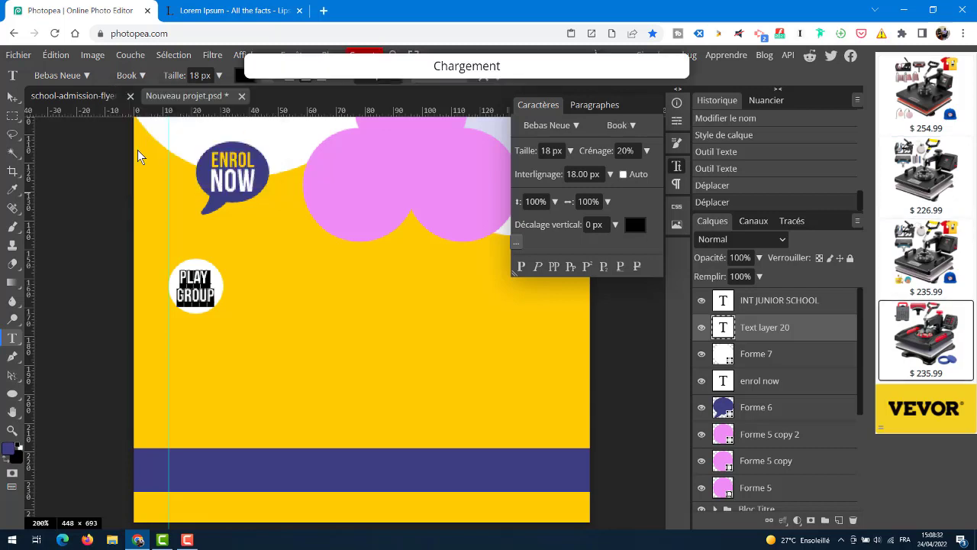
click(141, 76)
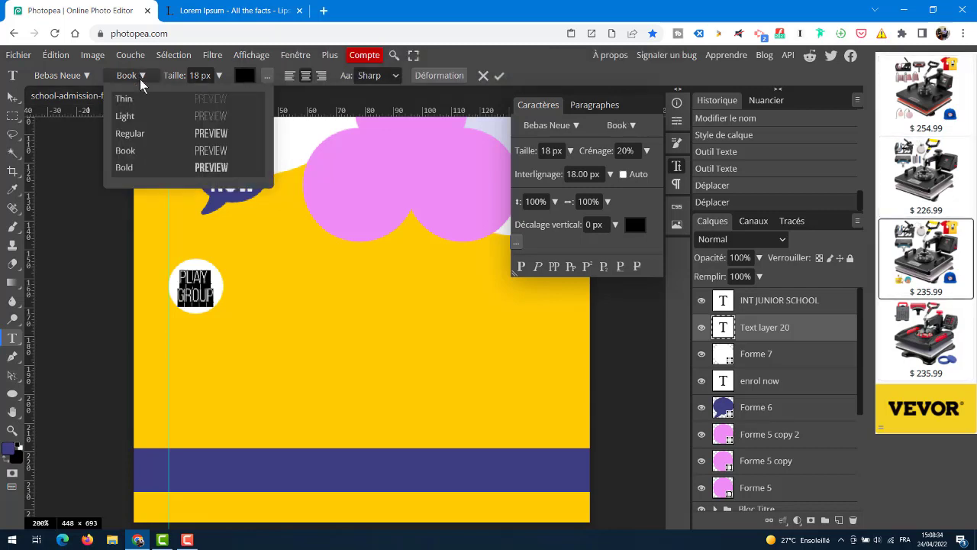
click(142, 138)
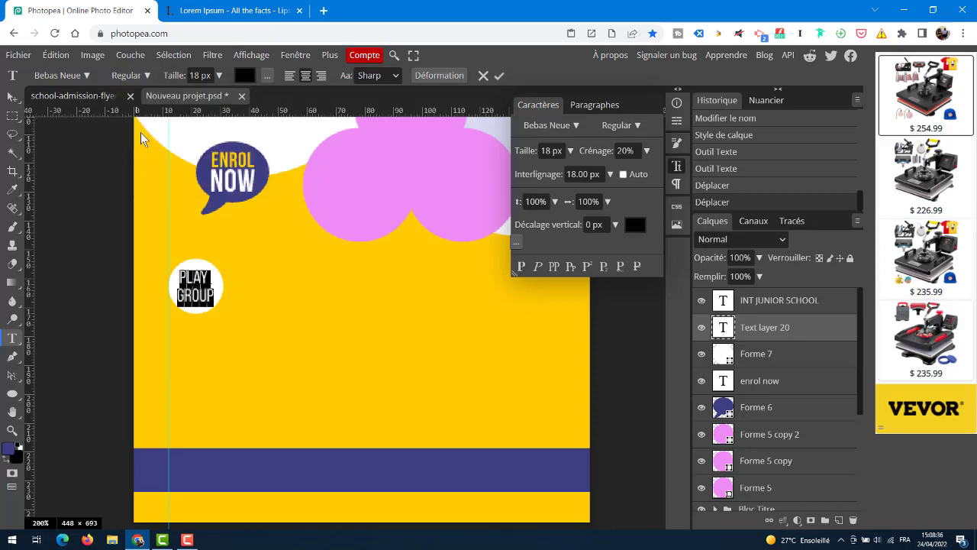
click(11, 97)
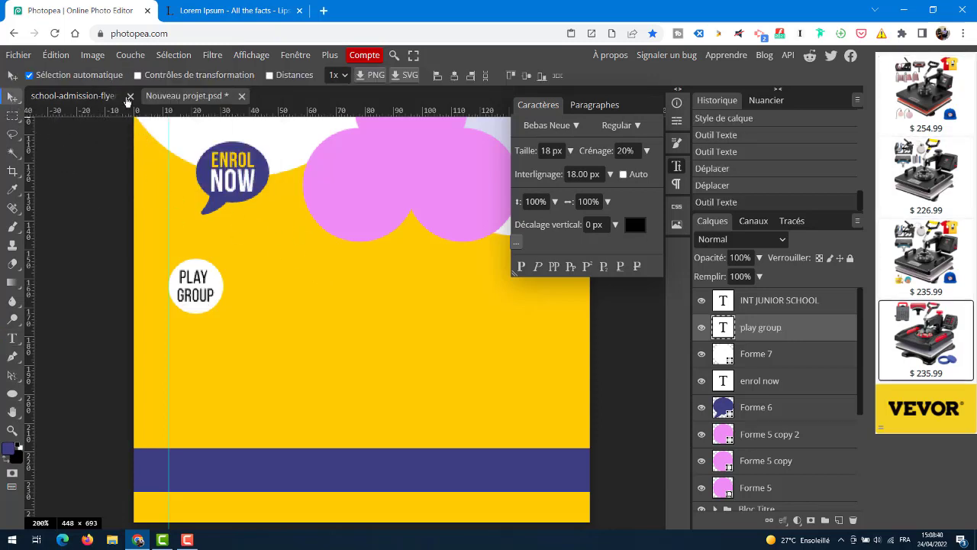
- Set the PLAY GROUP text weight to Bold, comparing the label with the circles in the reference flyer
click(92, 96)
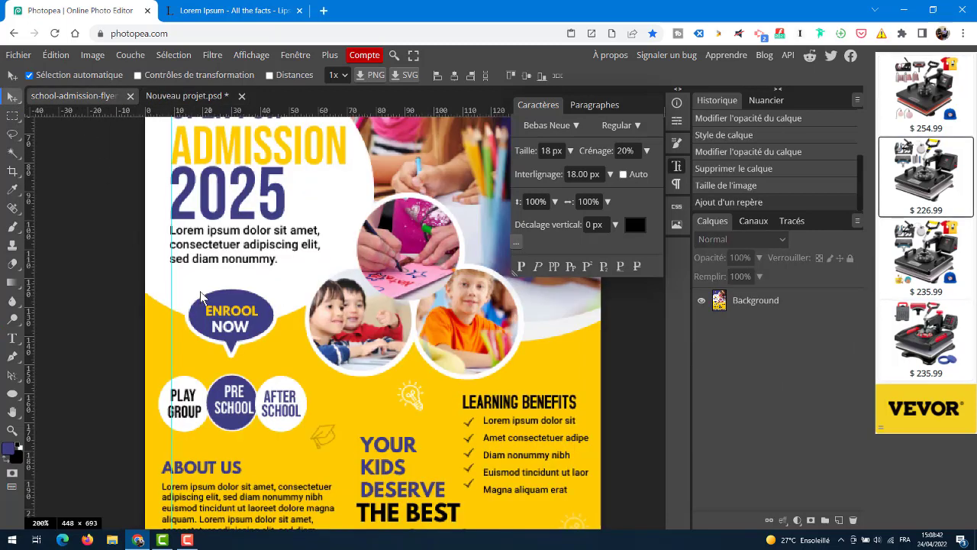
click(183, 96)
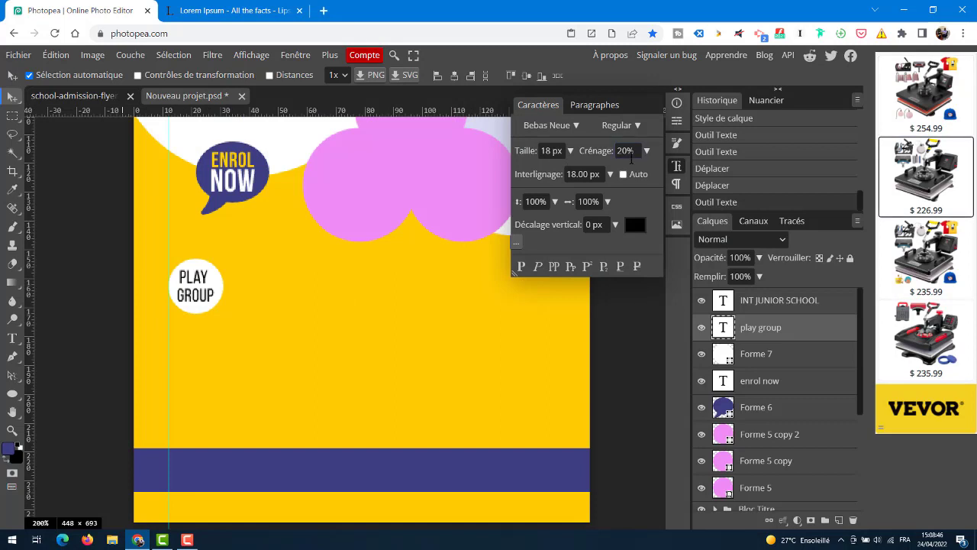
click(621, 126)
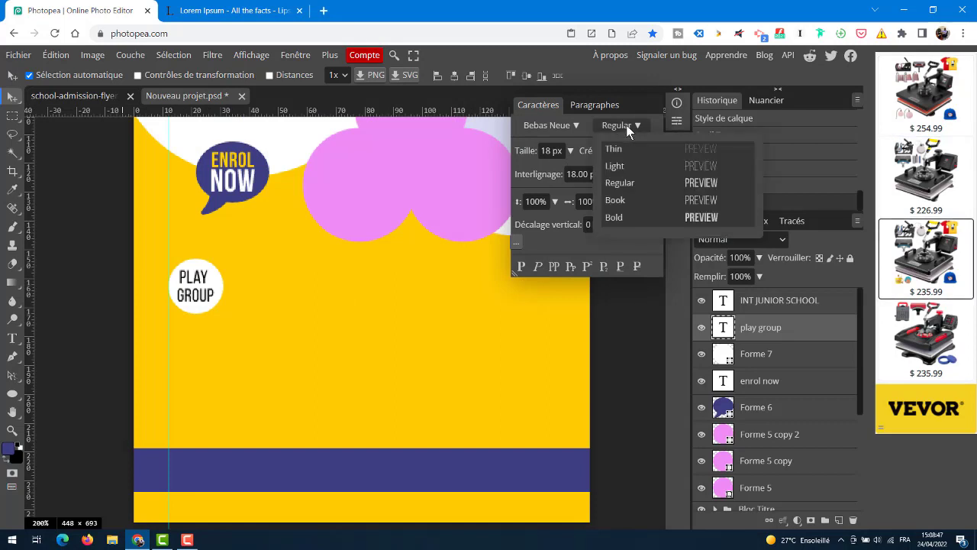
click(622, 219)
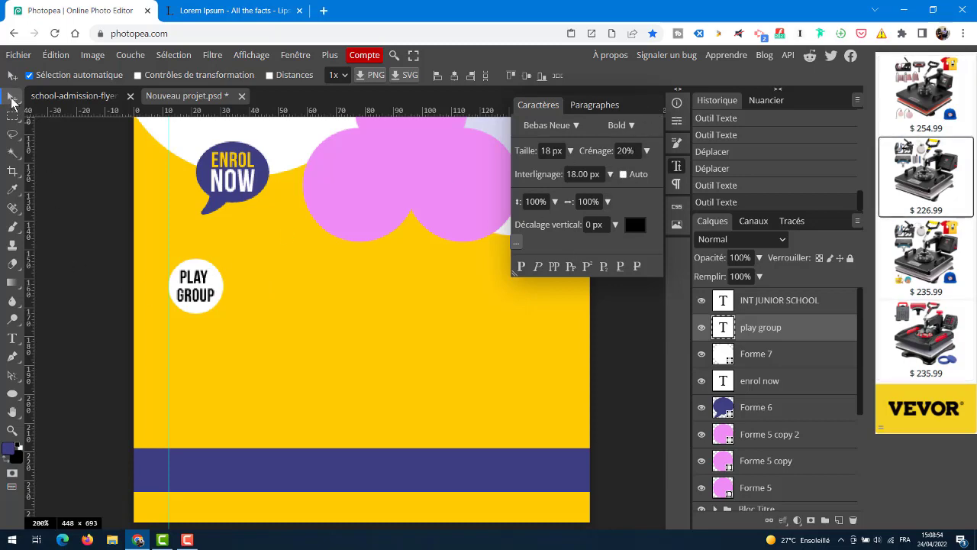
click(65, 96)
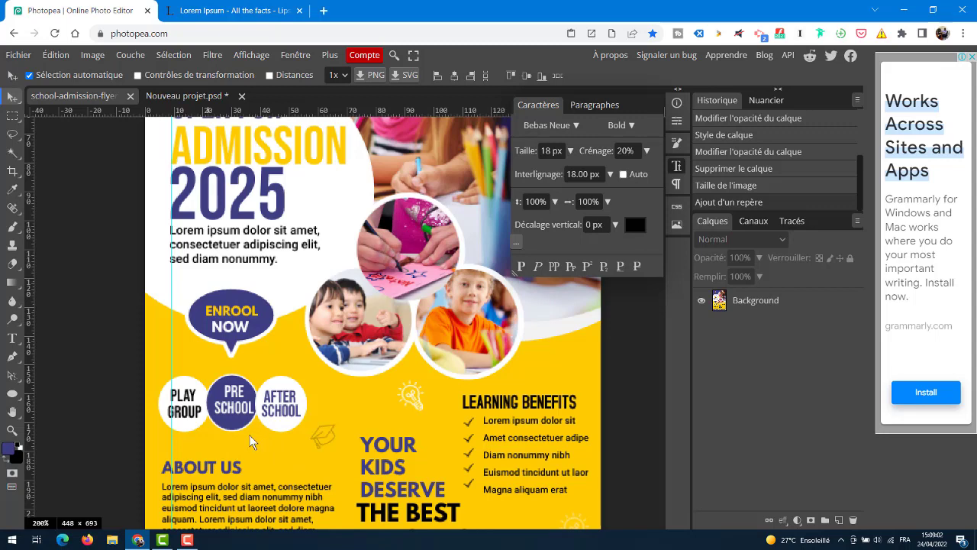
click(163, 94)
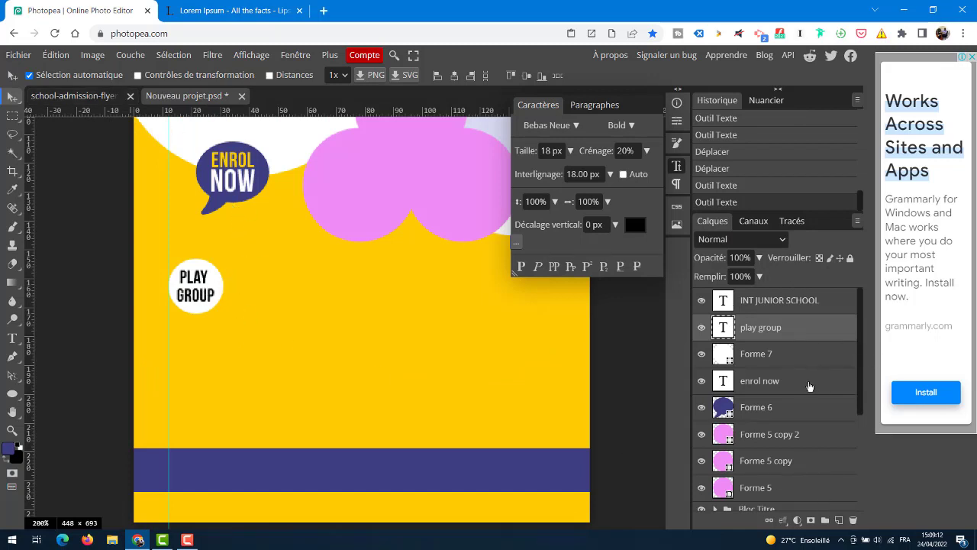
click(783, 521)
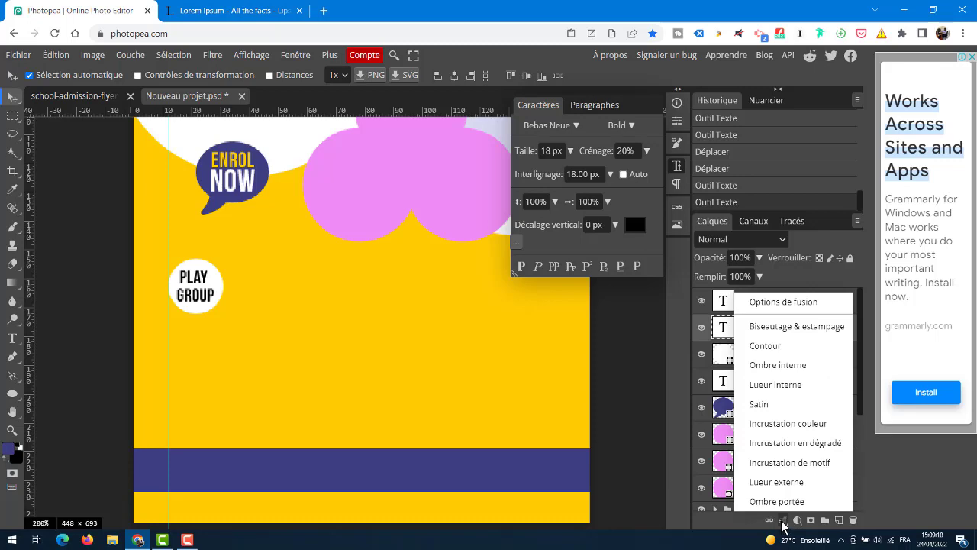
click(770, 345)
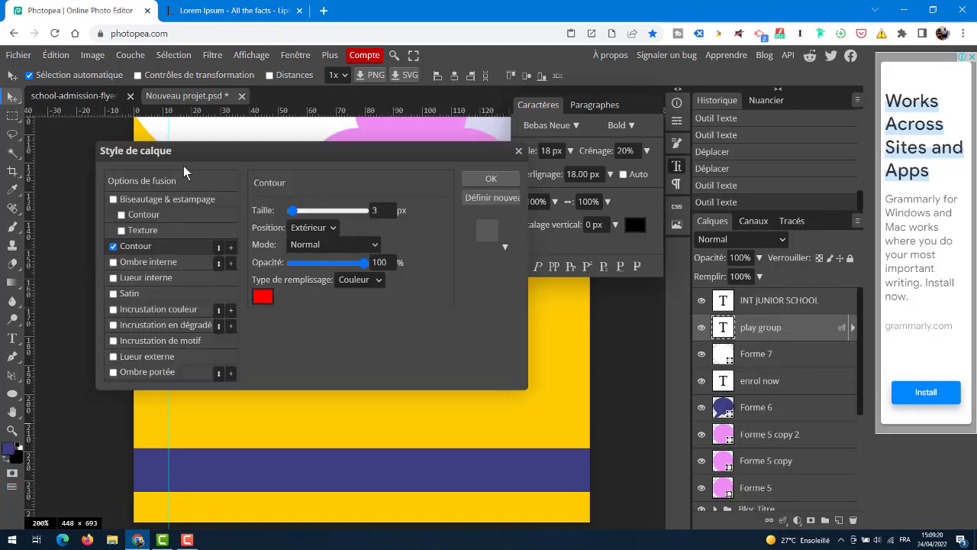
drag(167, 149, 414, 236)
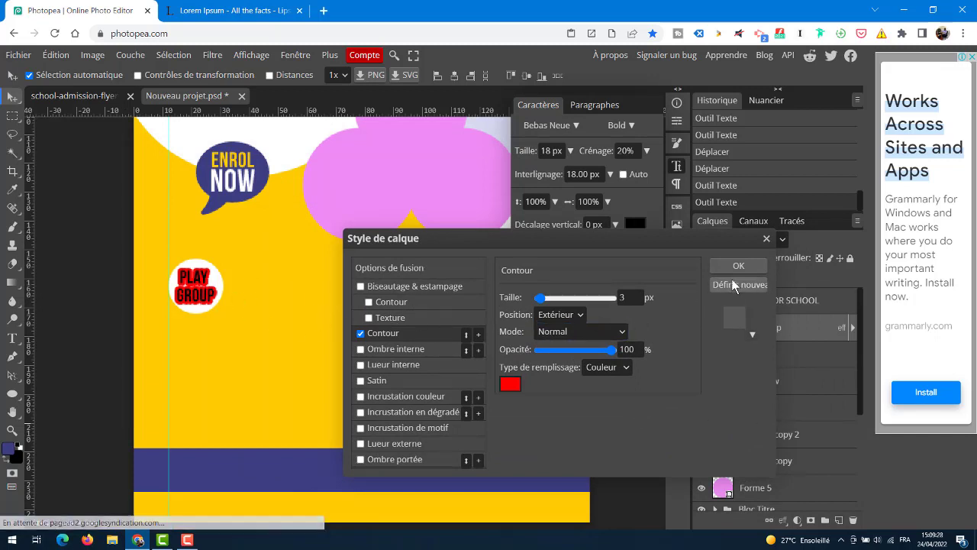
click(765, 241)
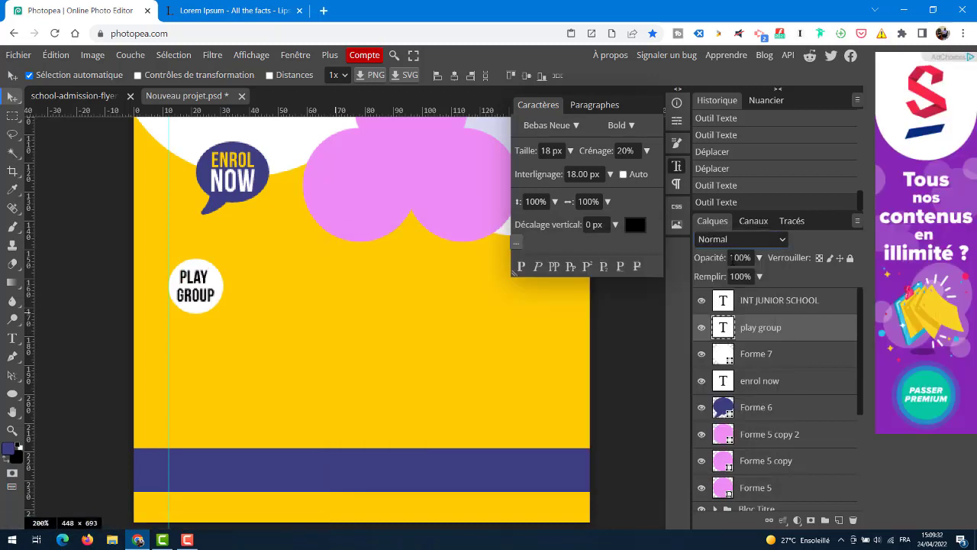
- Identify the white circle's shape layer behind the PLAY GROUP text and add a stroke effect to it
click(794, 412)
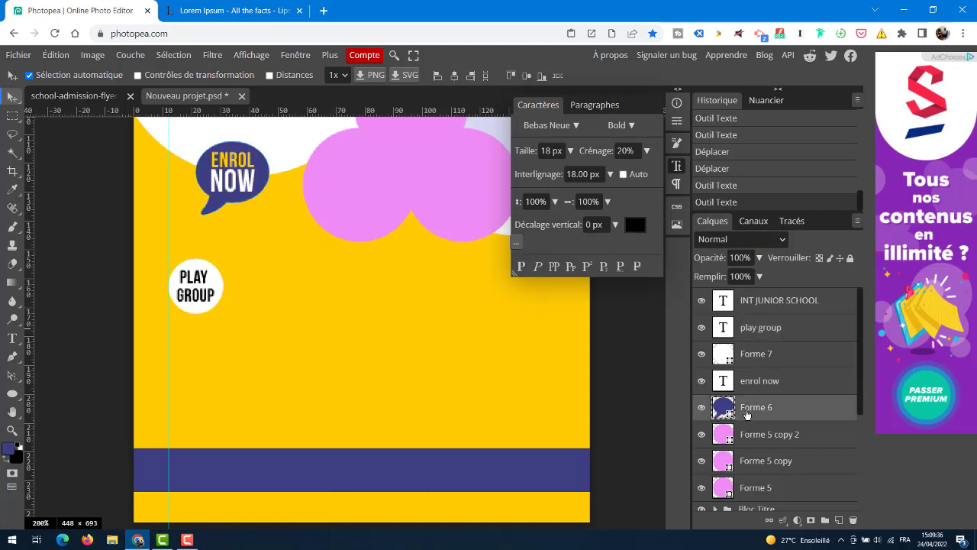
click(754, 361)
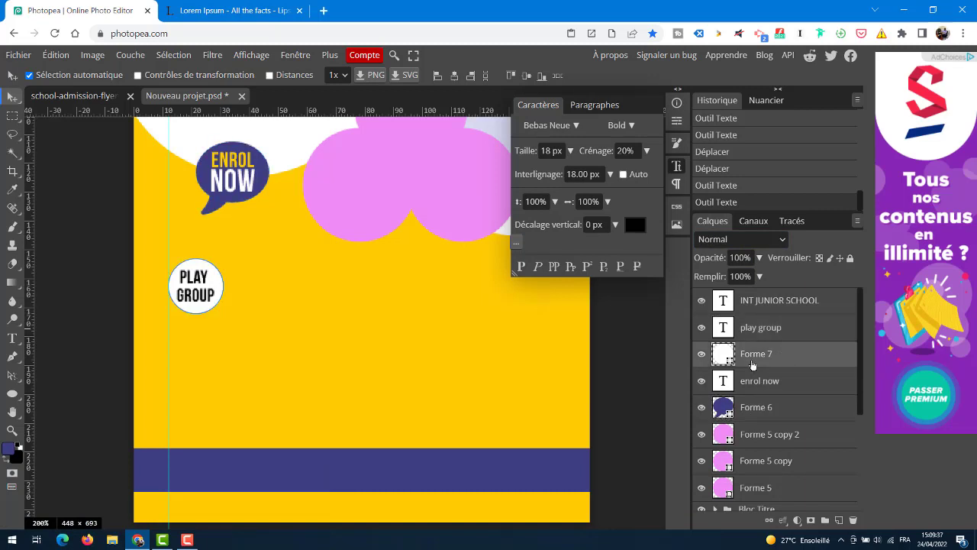
click(702, 354)
click(702, 354)
click(783, 520)
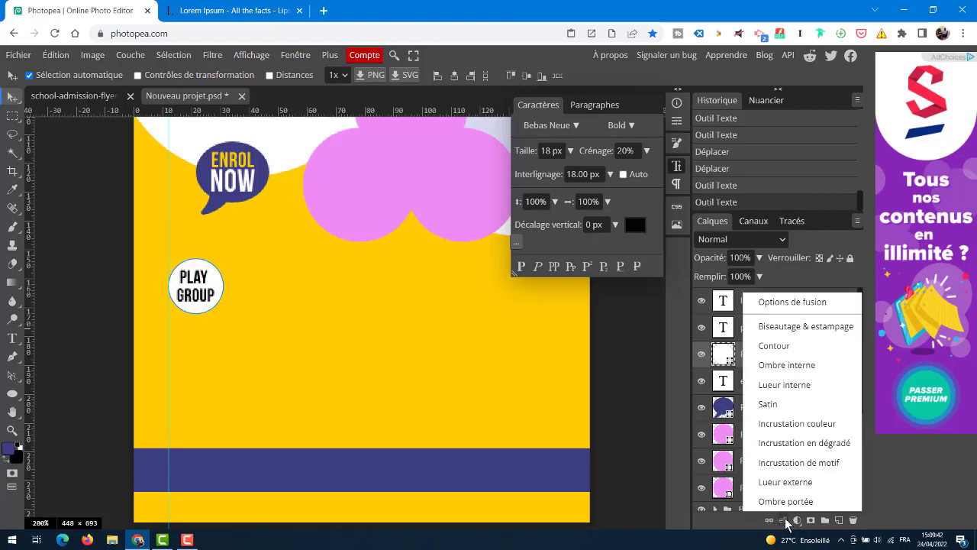
click(773, 346)
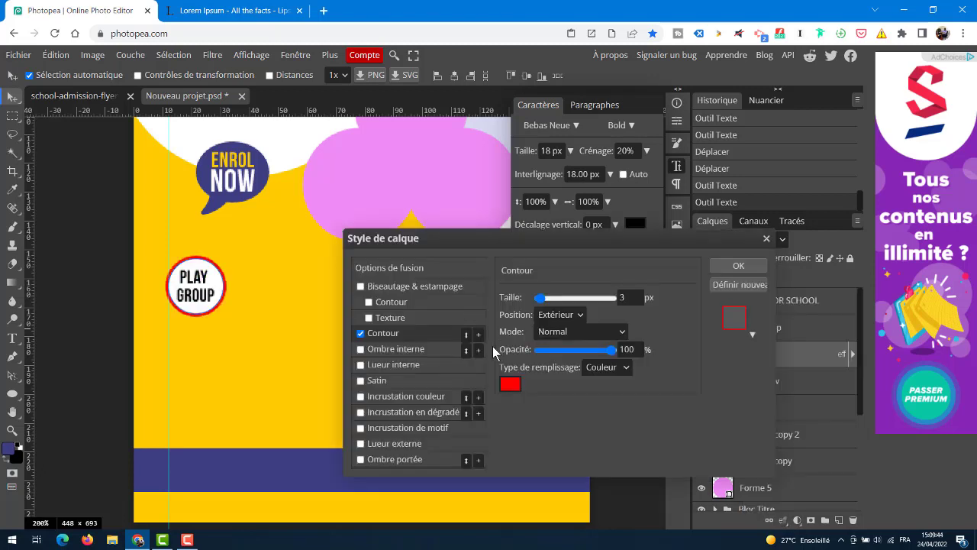
click(510, 384)
drag(197, 162, 357, 192)
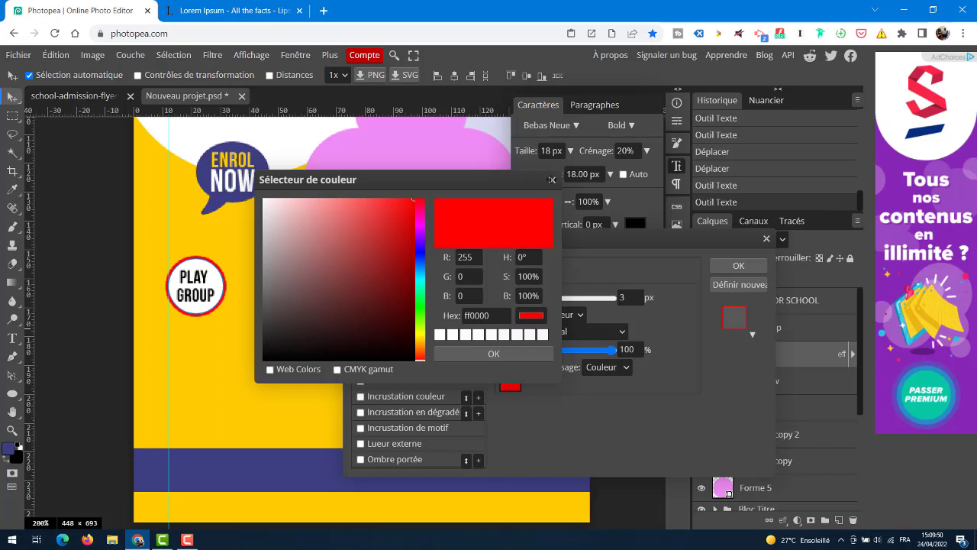
click(552, 180)
- Place the circle's stroke on the inside, set its colour to white (ffffff) and apply the layer style
click(563, 319)
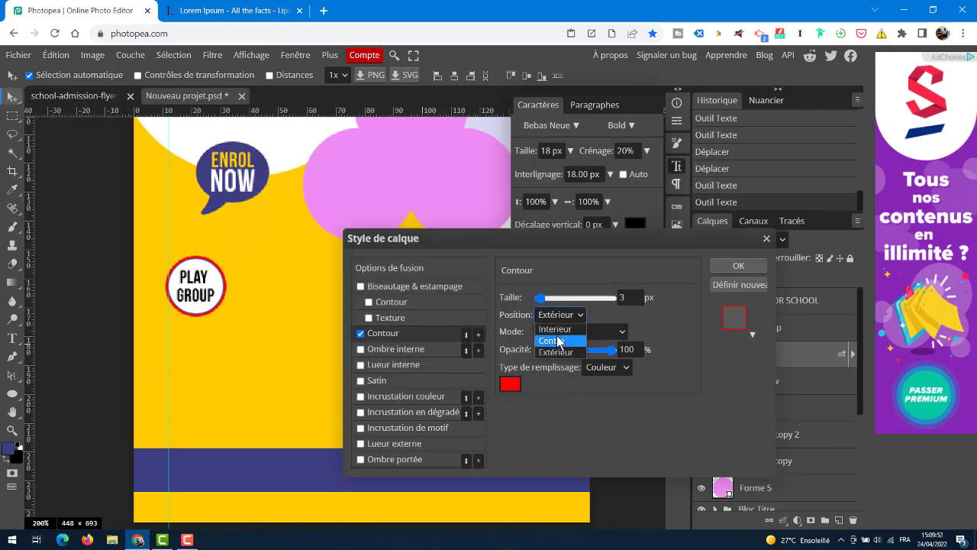
click(556, 330)
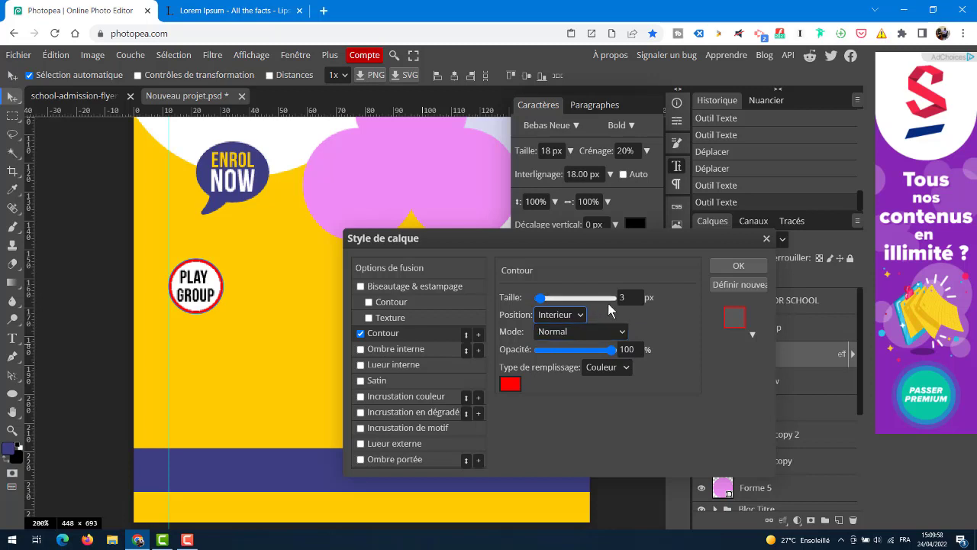
click(509, 384)
drag(170, 208, 102, 167)
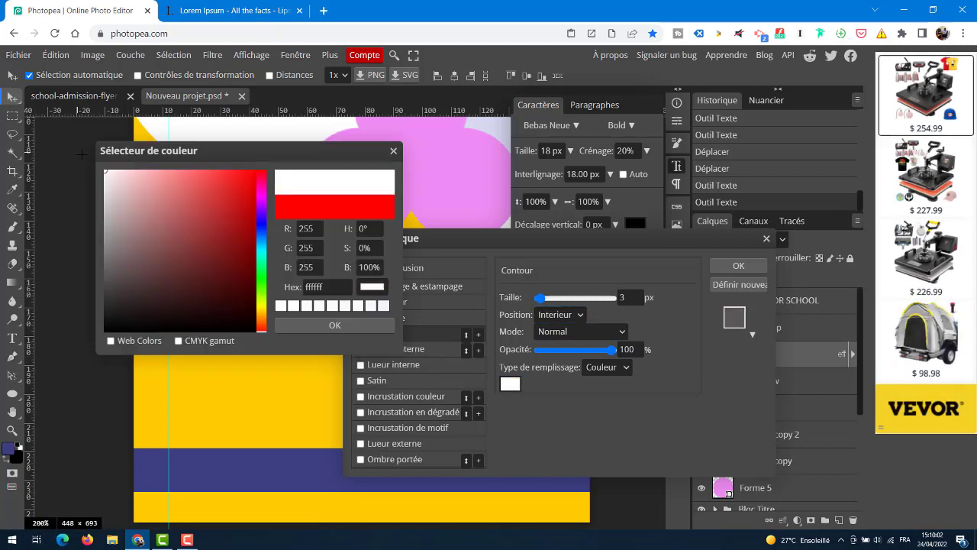
click(327, 326)
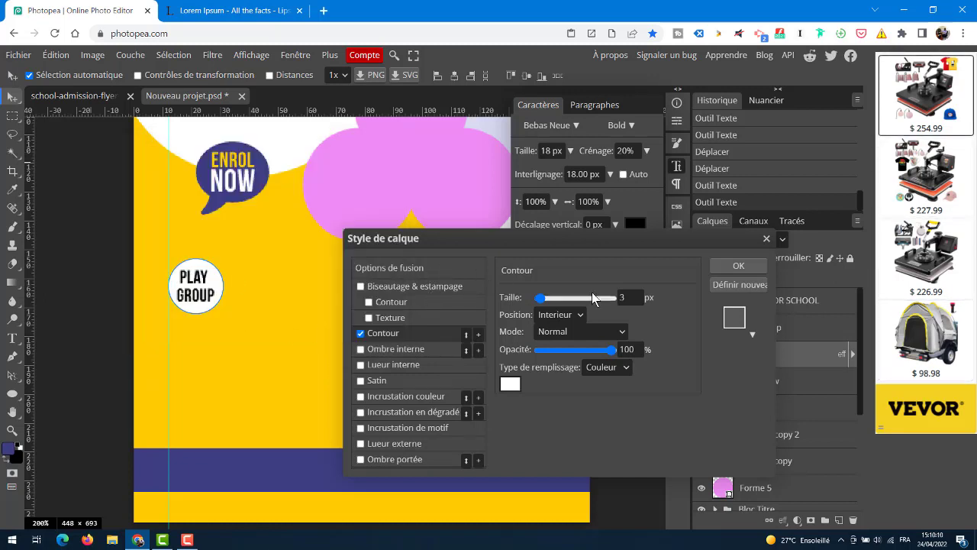
click(737, 266)
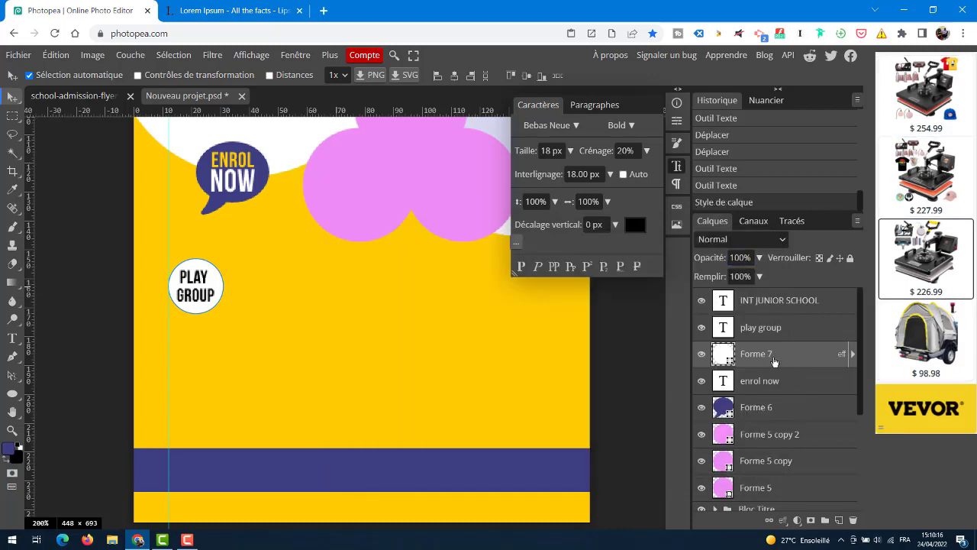
- Group the PLAY GROUP text layer and the white circle layer into one folder
ctrl+click(796, 331)
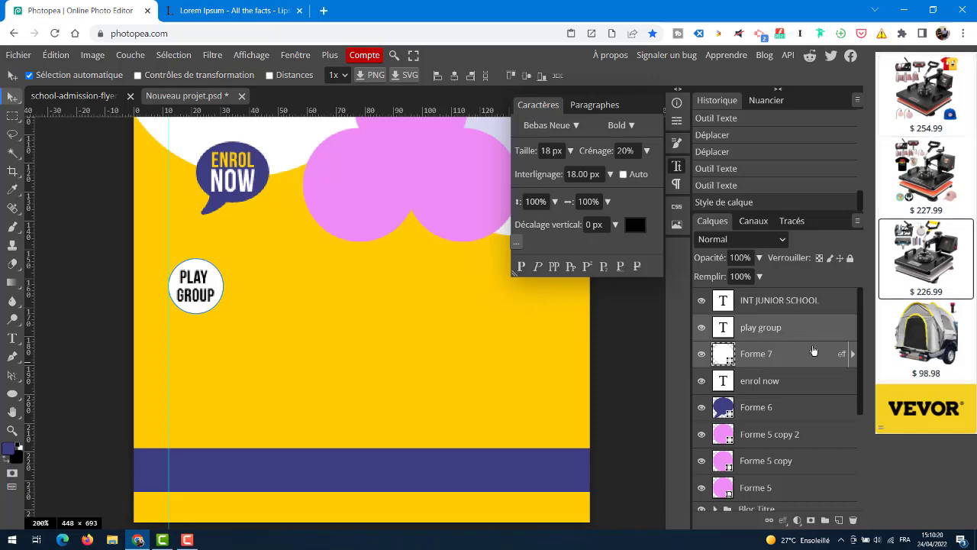
key(ctrl+g)
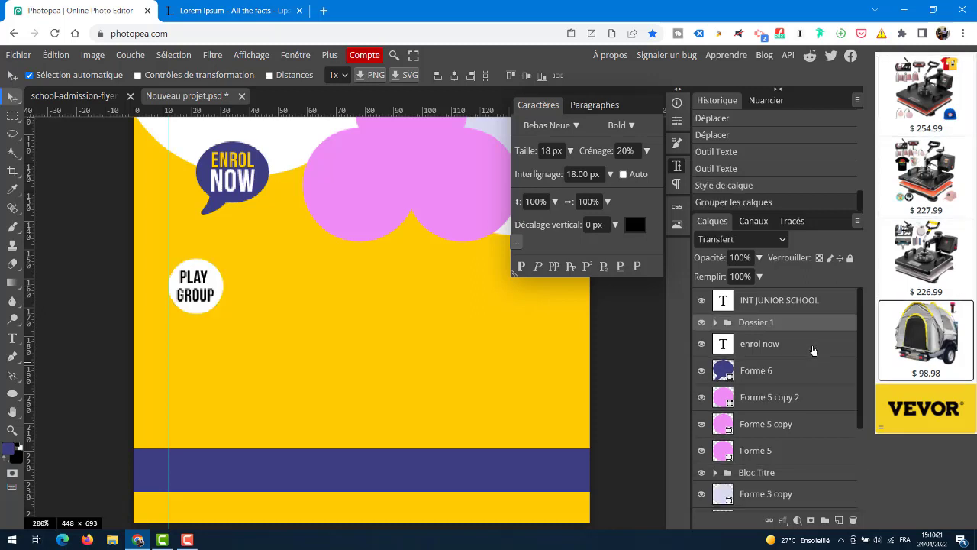
- Rename the new folder holding the PLAY GROUP circle and text as "play group"
double_click(755, 323)
text(play)
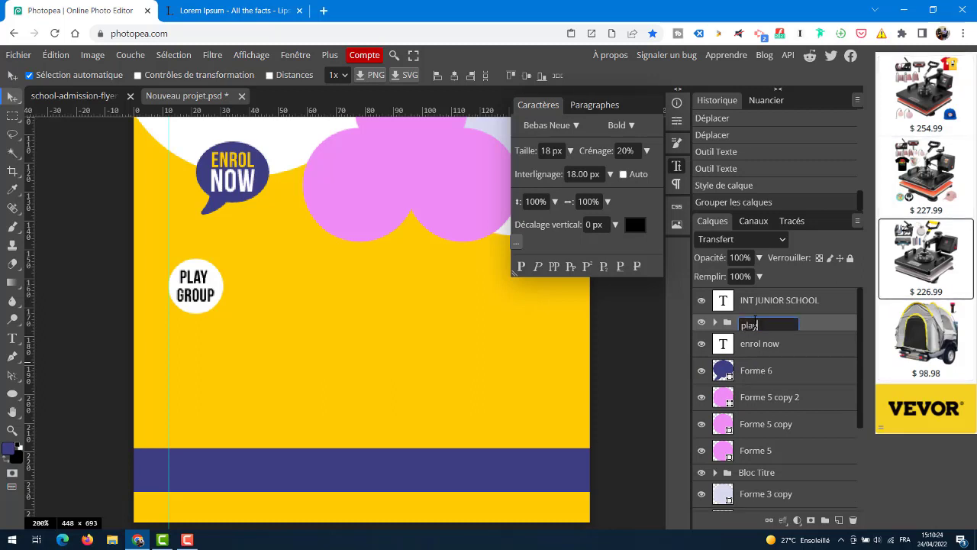
text( group)
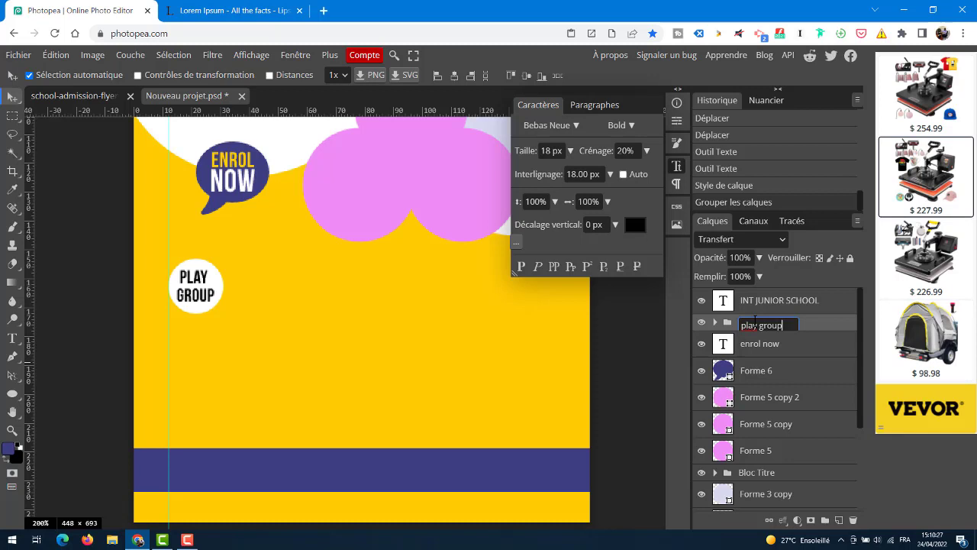
key(Return)
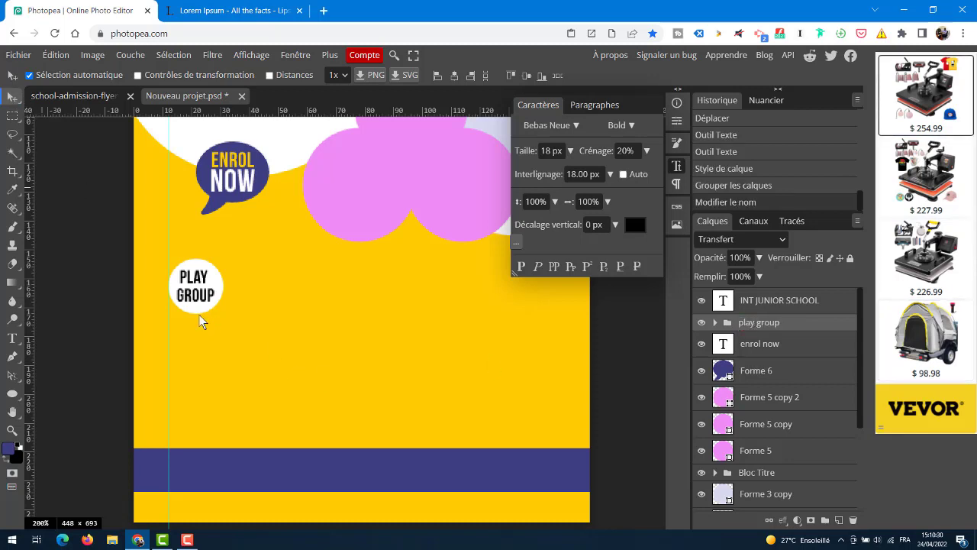
- Turn off automatic selection and duplicate the whole play group folder, placing the copy directly to the right of the first circle
drag(217, 302, 219, 302)
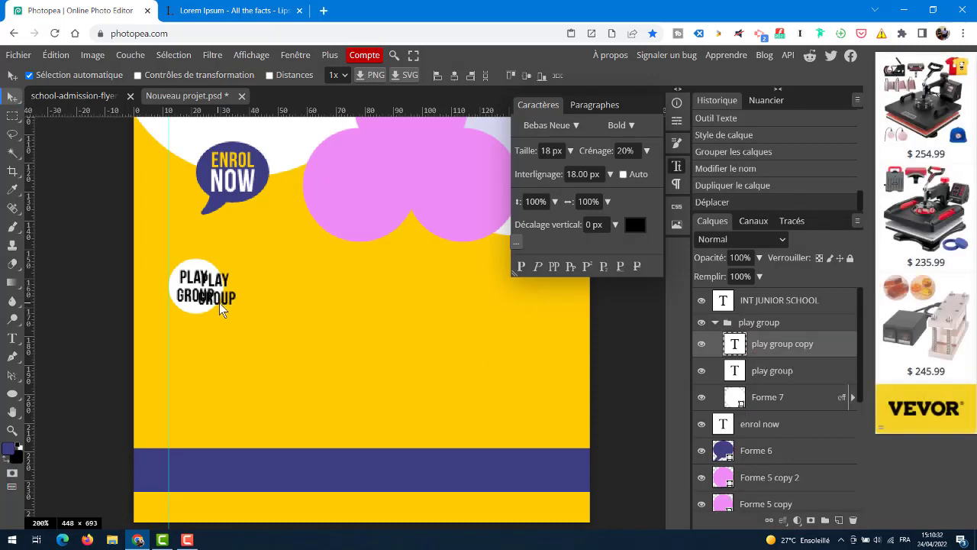
key(ctrl+z)
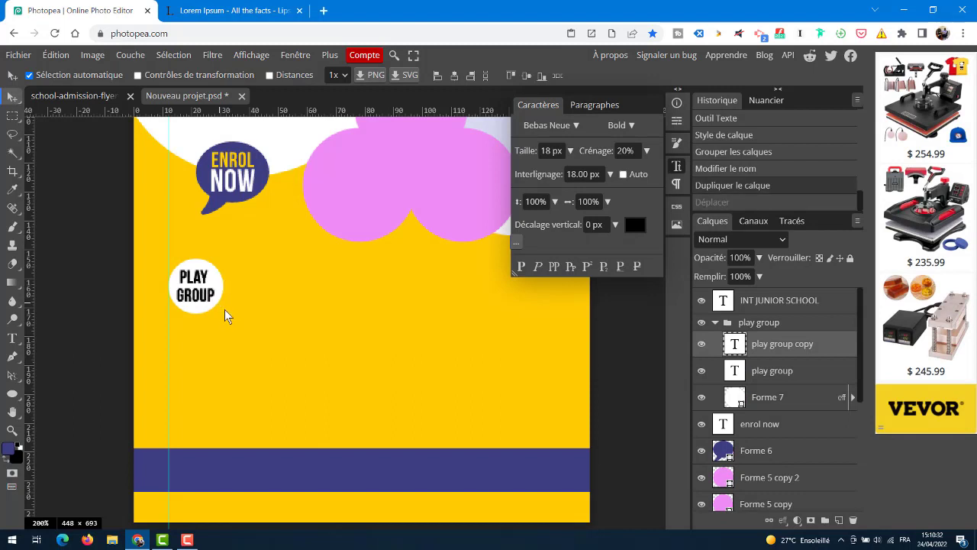
click(726, 316)
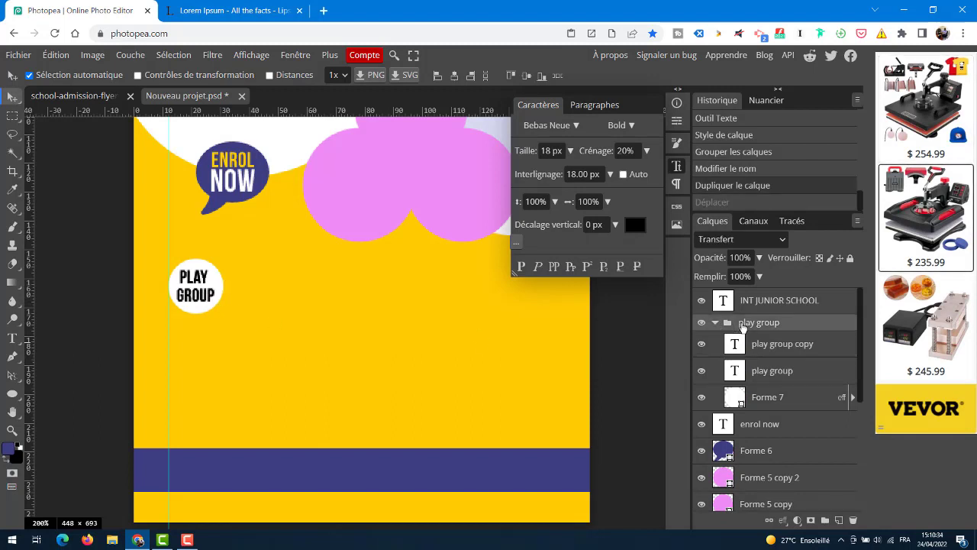
click(80, 76)
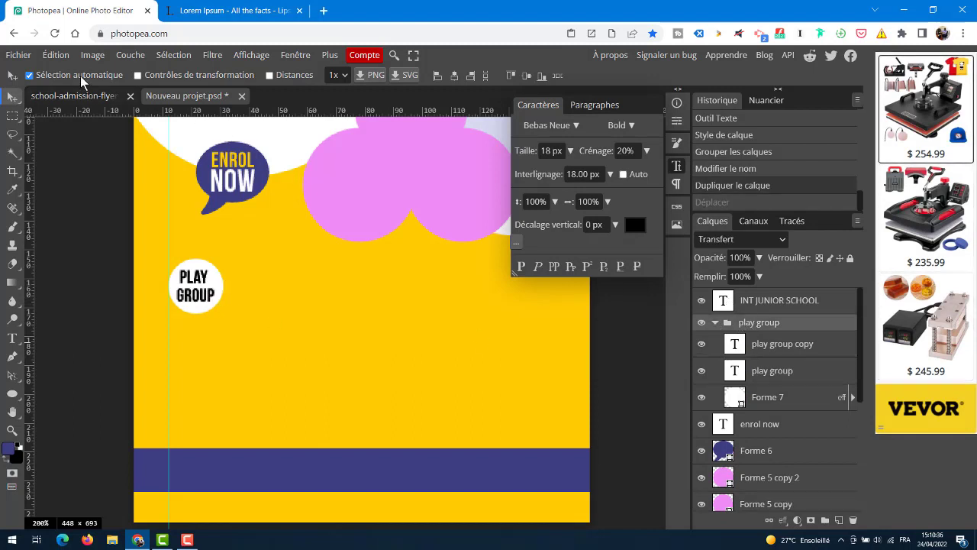
click(716, 323)
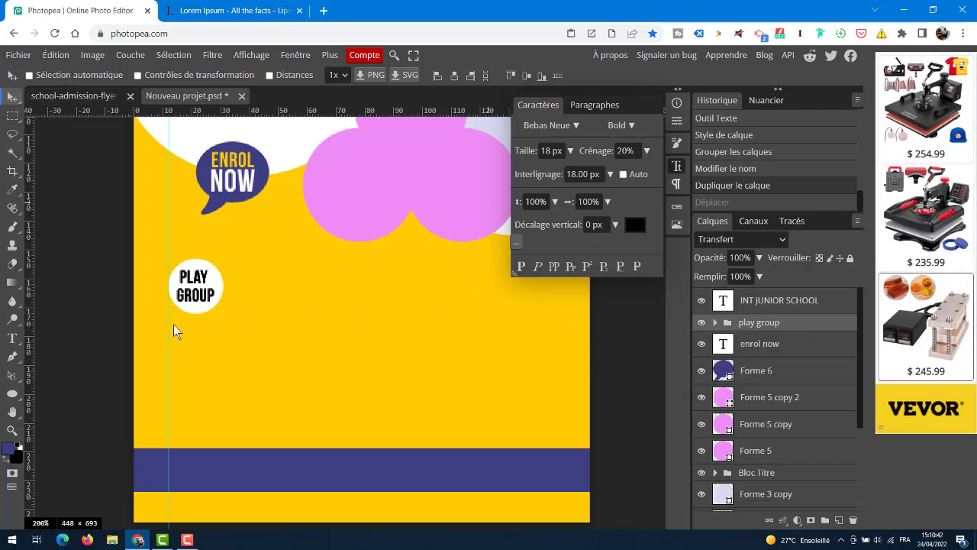
drag(200, 299, 243, 301)
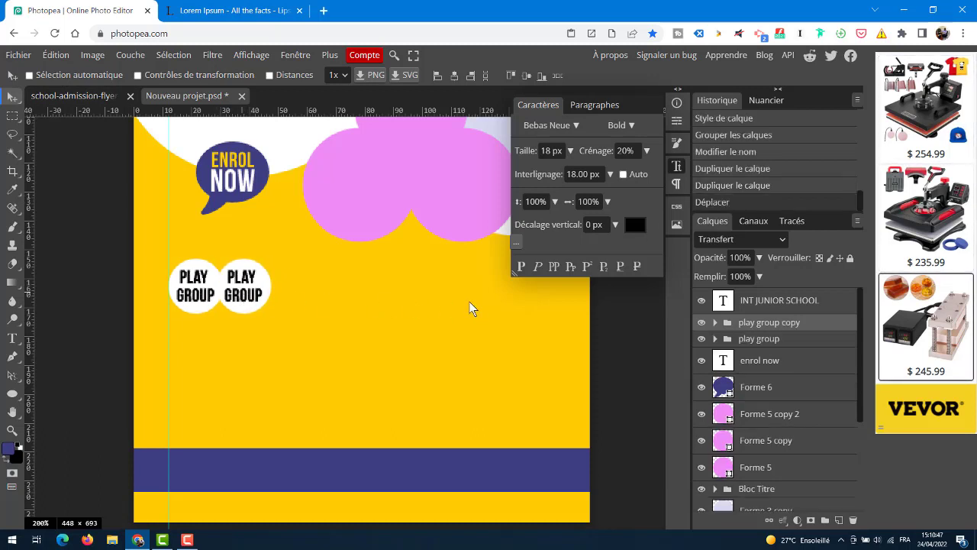
- Check the second circle's label in the reference flyer and rename the copied folder "pre school"
click(90, 95)
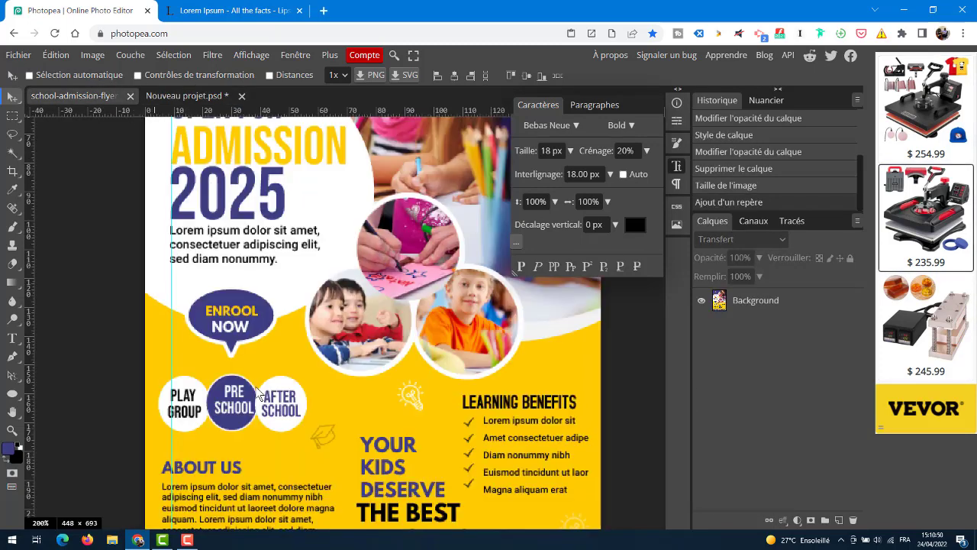
click(200, 96)
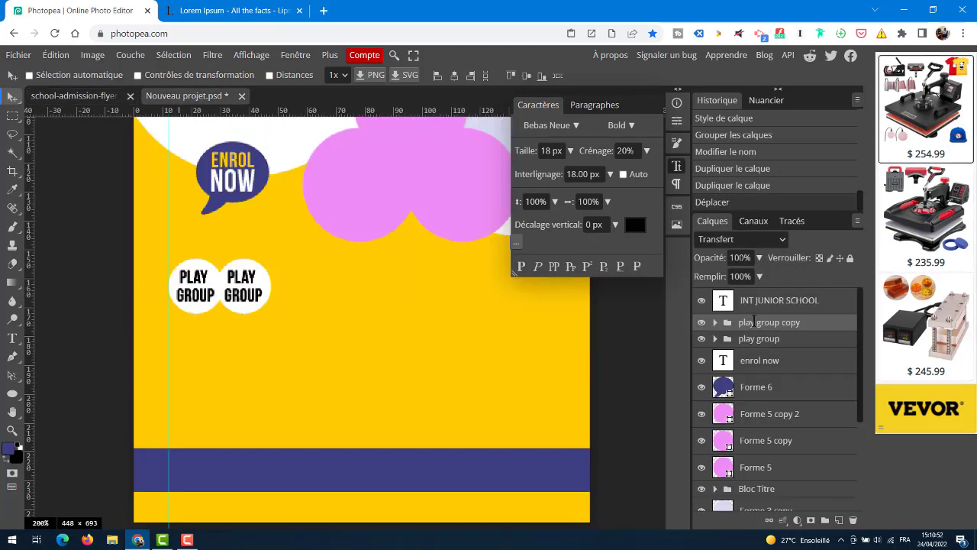
double_click(754, 322)
text(pre)
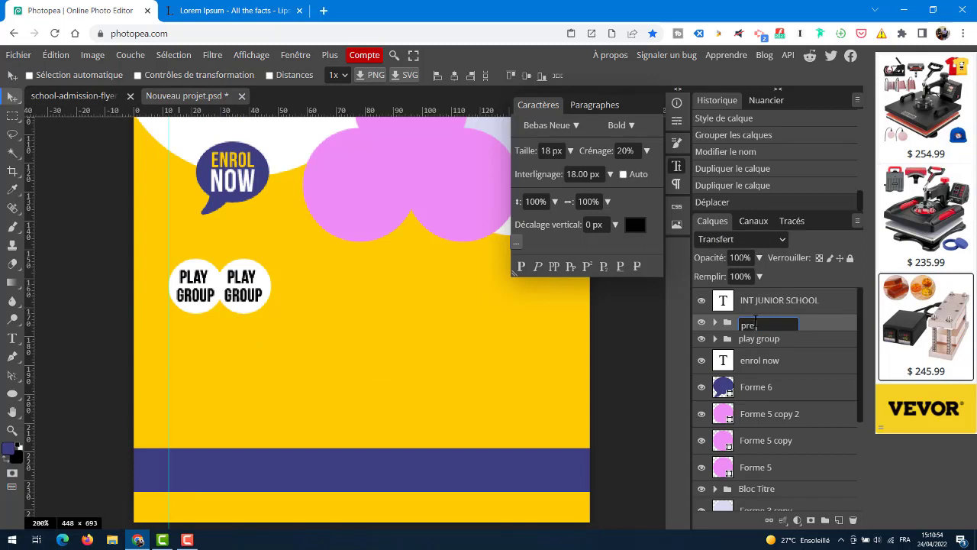
text( schoo)
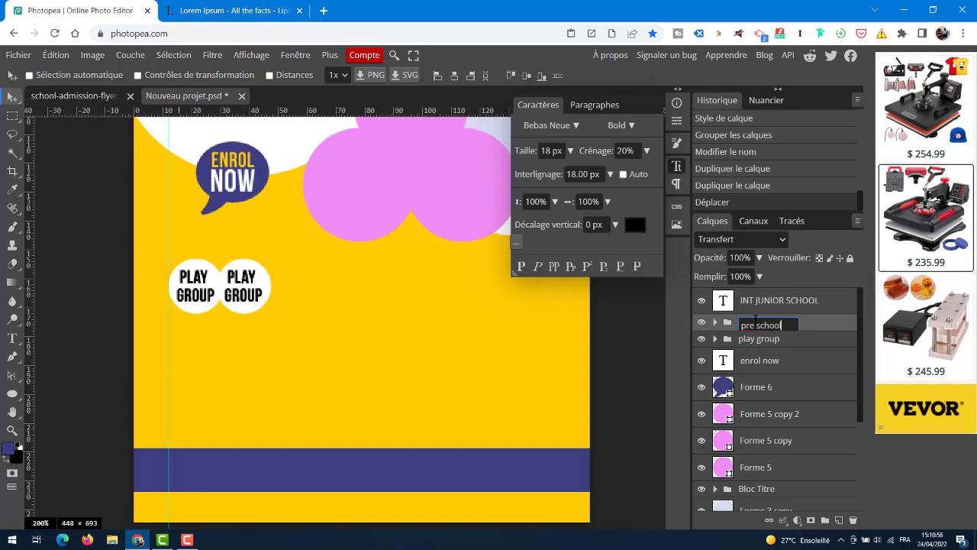
text(l)
key(Return)
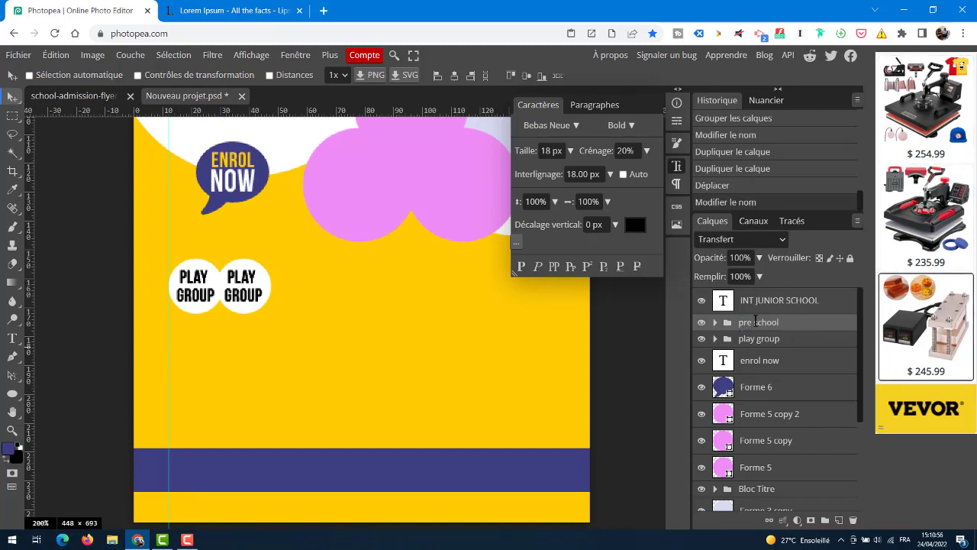
double_click(248, 293)
click(239, 282)
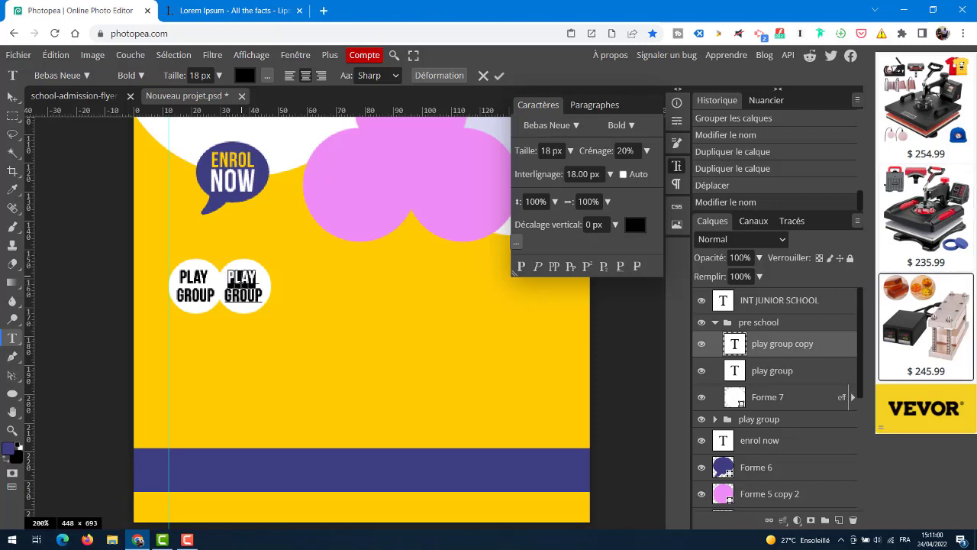
text(pre)
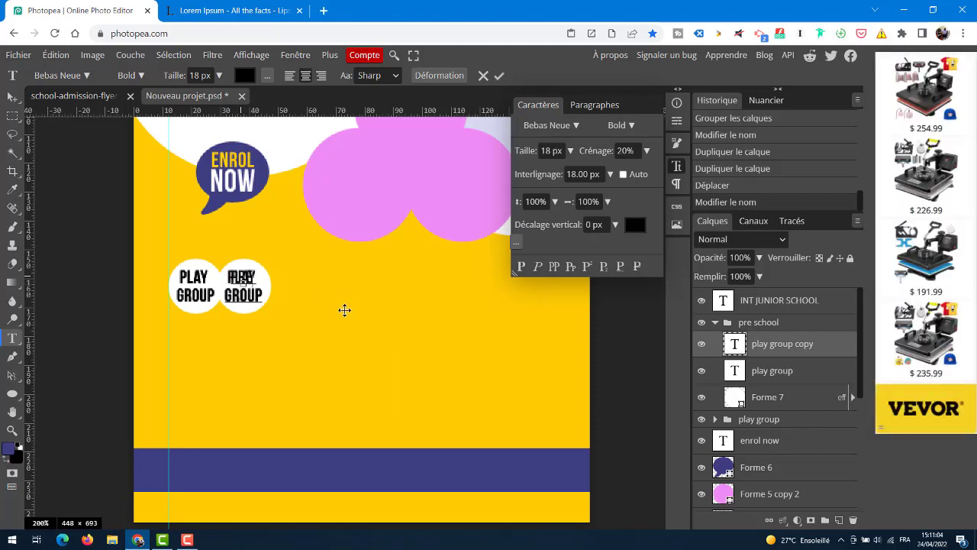
key(Escape)
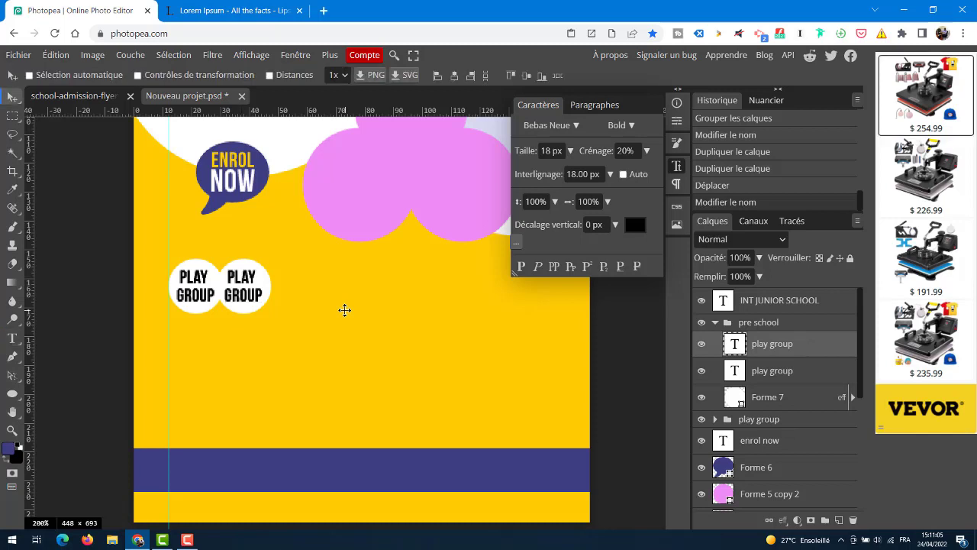
- Delete the duplicate play group text layer from both the play group and pre school folders
click(715, 419)
click(802, 450)
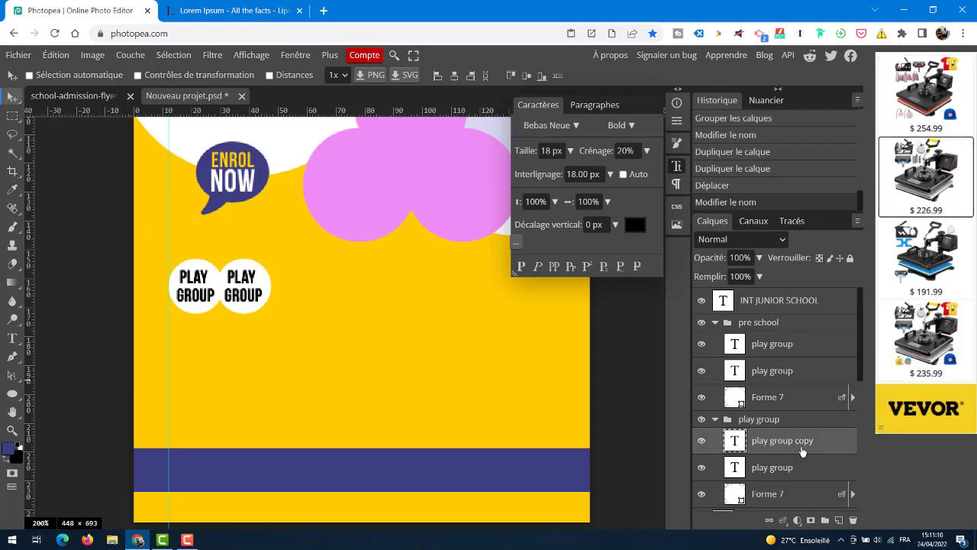
key(Delete)
click(607, 177)
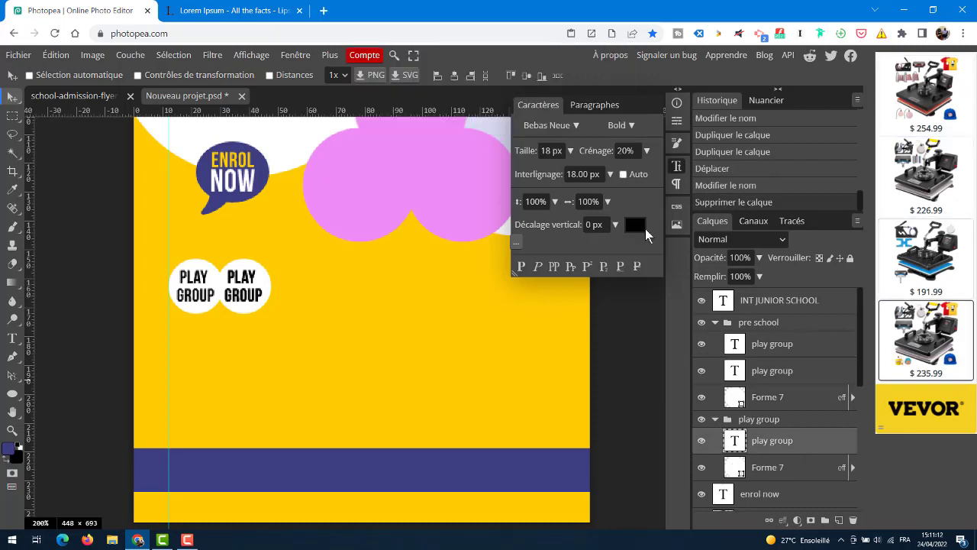
click(715, 419)
click(762, 349)
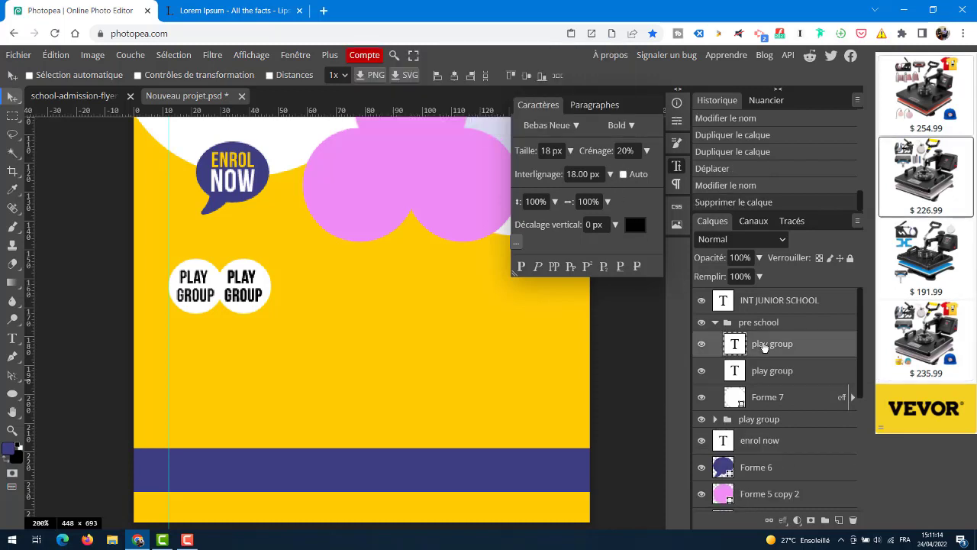
click(853, 520)
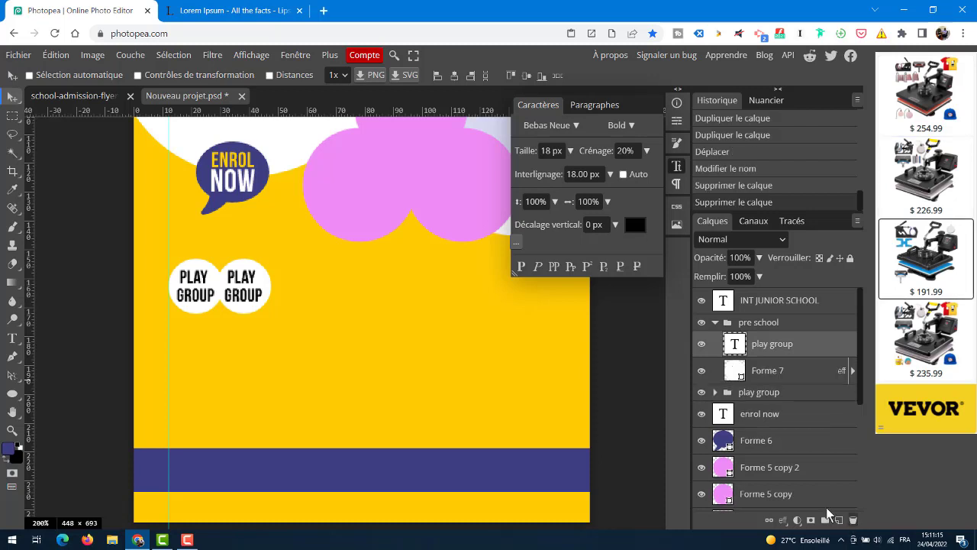
- Change the second circle's text to PRE SCHOOL on two lines
double_click(735, 345)
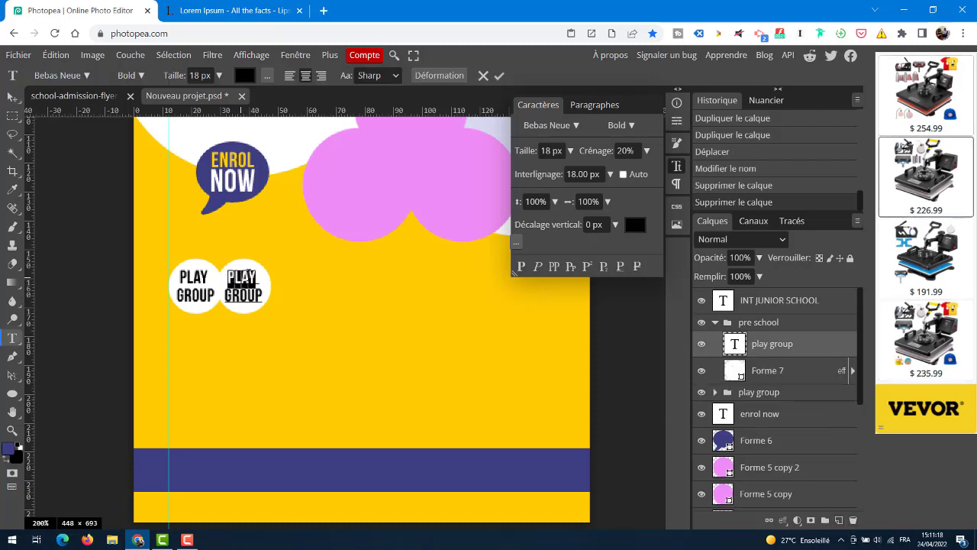
text(PRE)
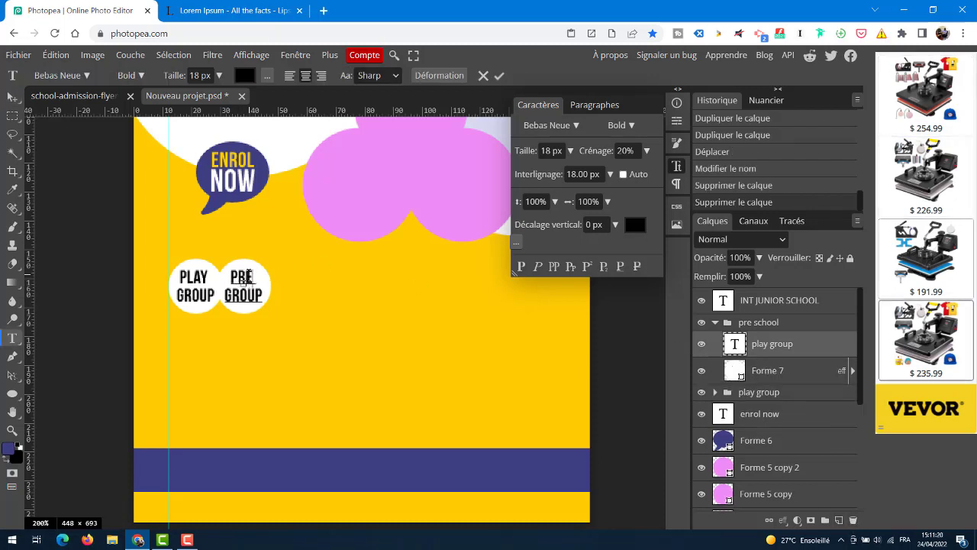
double_click(245, 295)
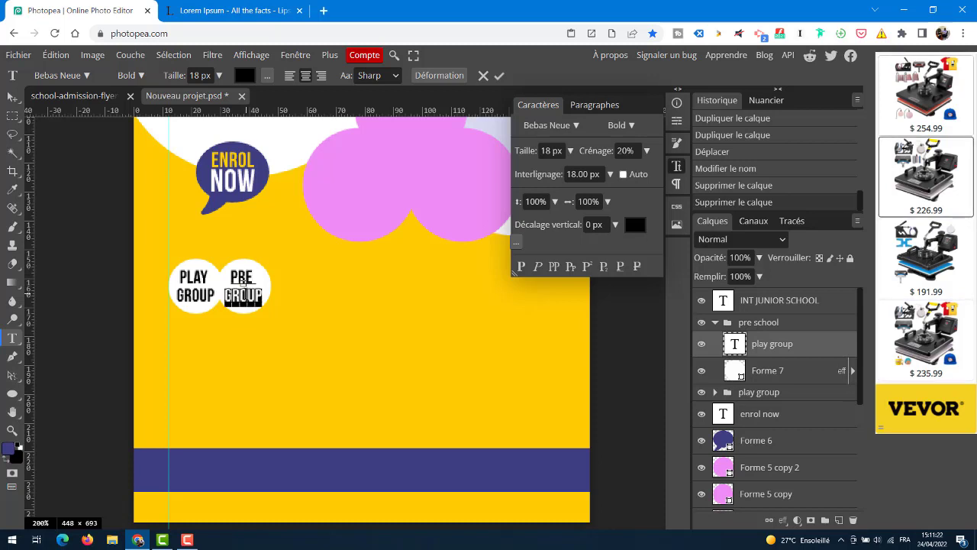
text(SCHOOL)
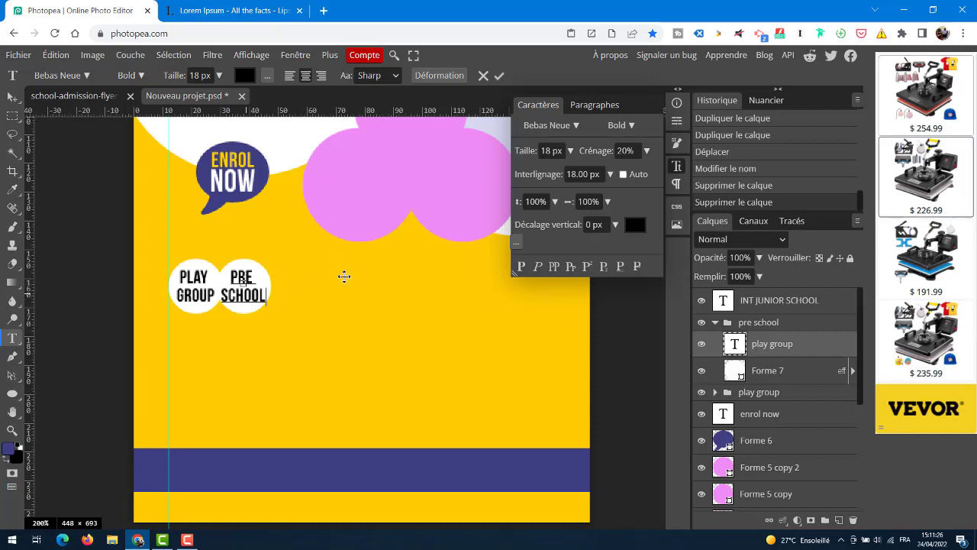
click(13, 100)
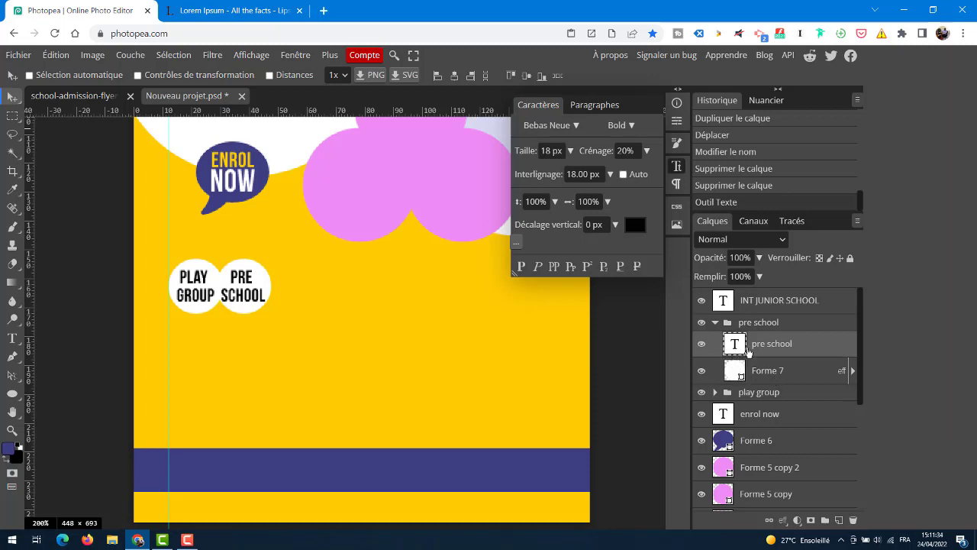
- Duplicate the pre school folder and place the copy directly to the right of the PRE SCHOOL circle as the third circle
click(715, 324)
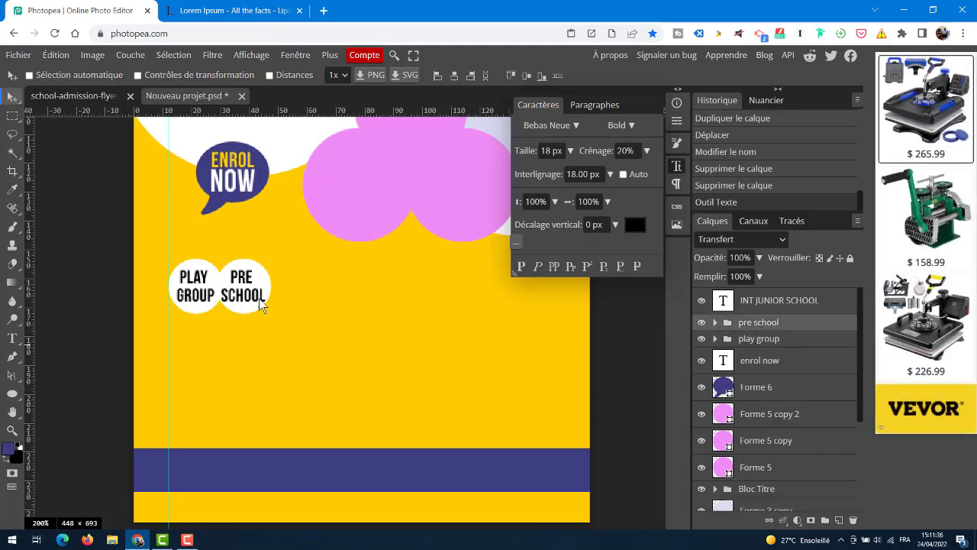
click(184, 95)
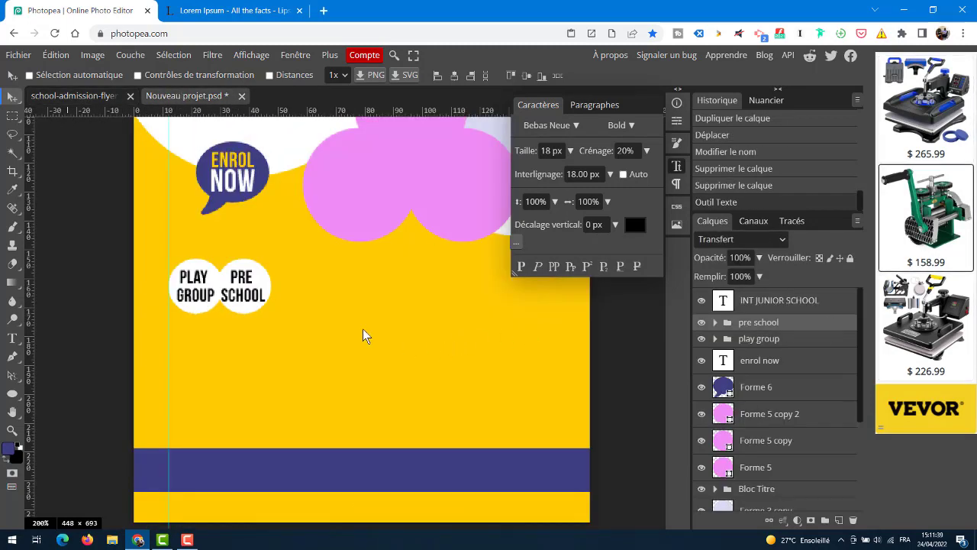
drag(246, 285, 296, 283)
drag(264, 293, 298, 288)
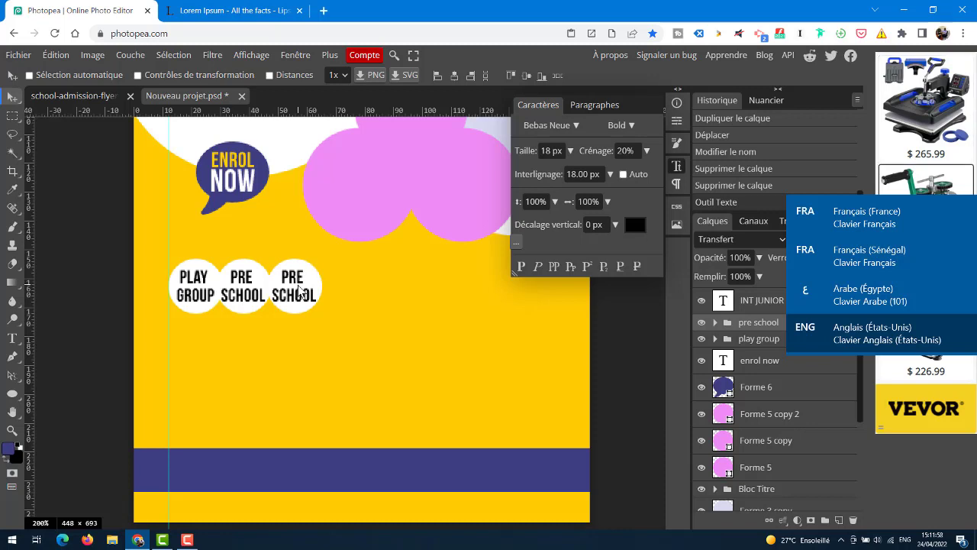
drag(298, 288, 297, 291)
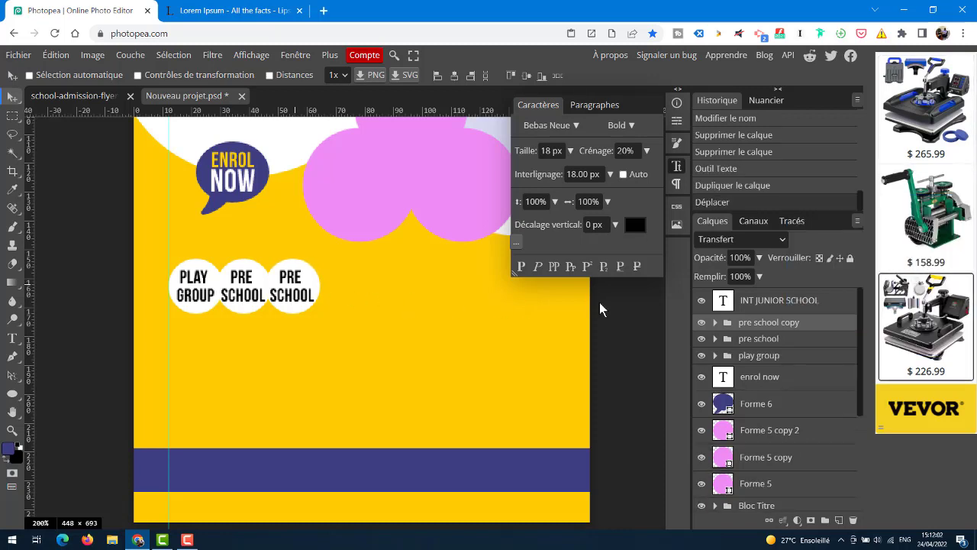
- Replace the word PRE with AFTER in the third circle's label so it reads AFTER SCHOOL
double_click(294, 278)
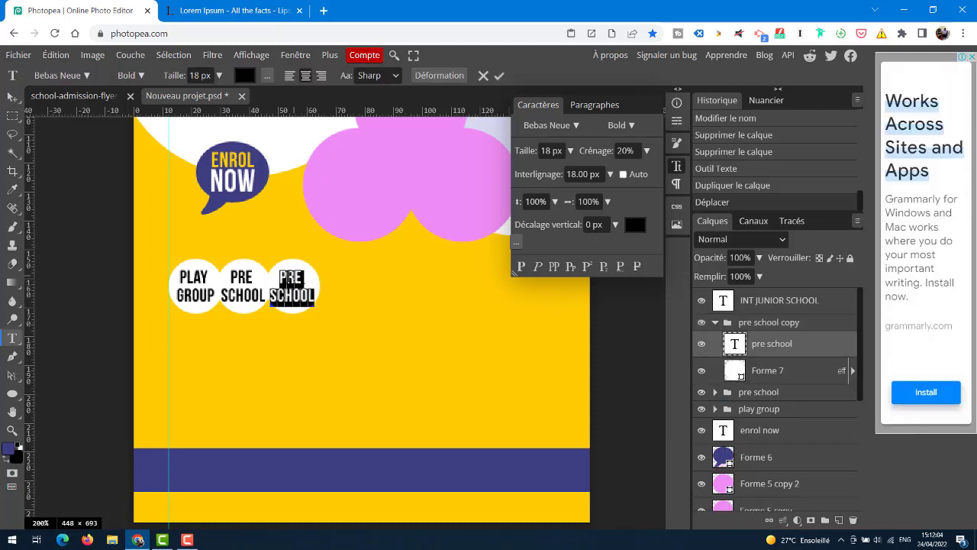
double_click(288, 276)
text(A)
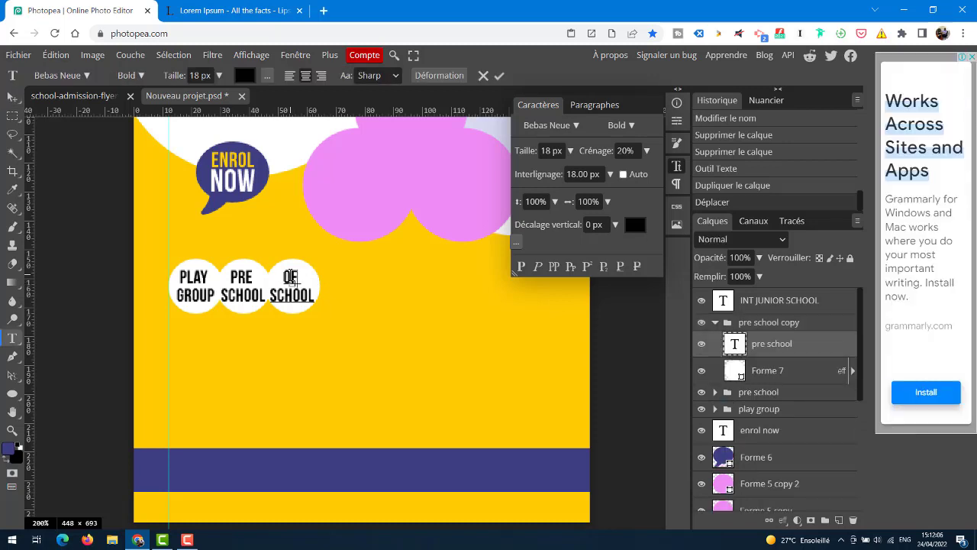
text(FTER)
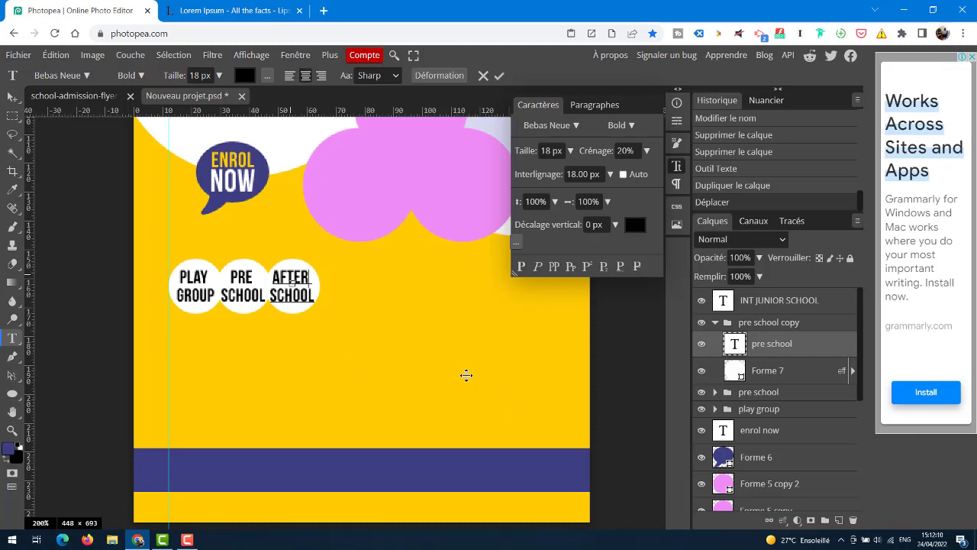
- Move the whole AFTER SCHOOL circle folder slightly right, leaving a small gap after the PRE SCHOOL circle
click(716, 323)
click(765, 323)
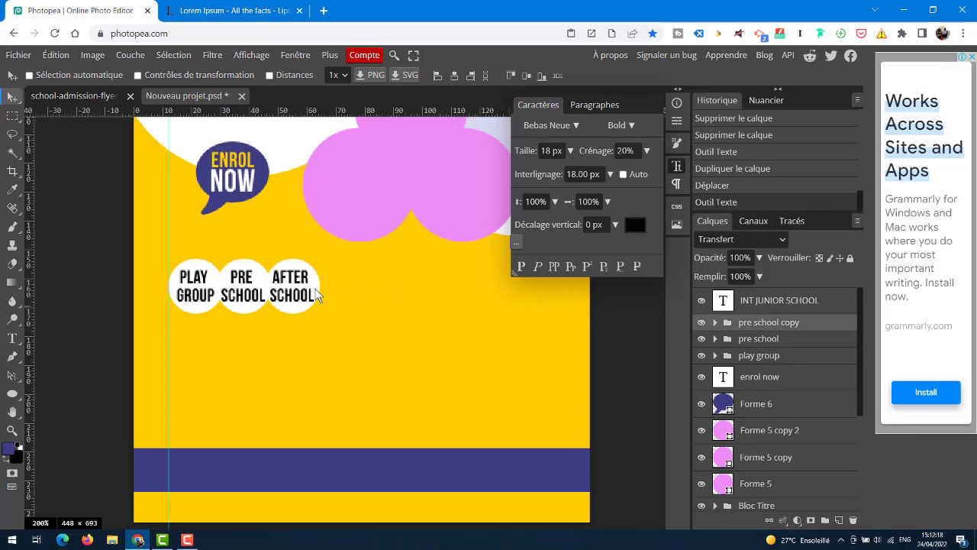
drag(315, 288, 325, 291)
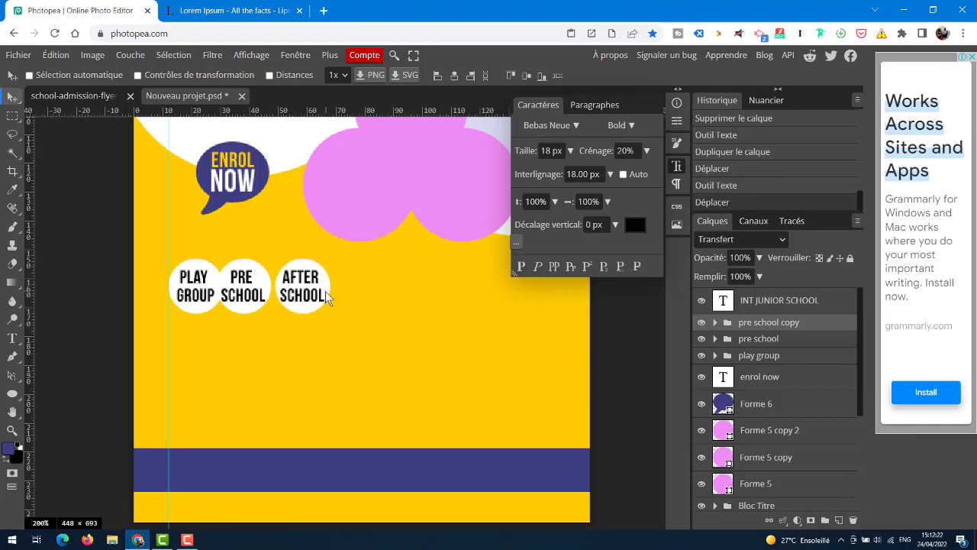
- Distribute the PLAY GROUP, PRE SCHOOL and AFTER SCHOOL circle folders with equal horizontal spacing
shift+click(794, 353)
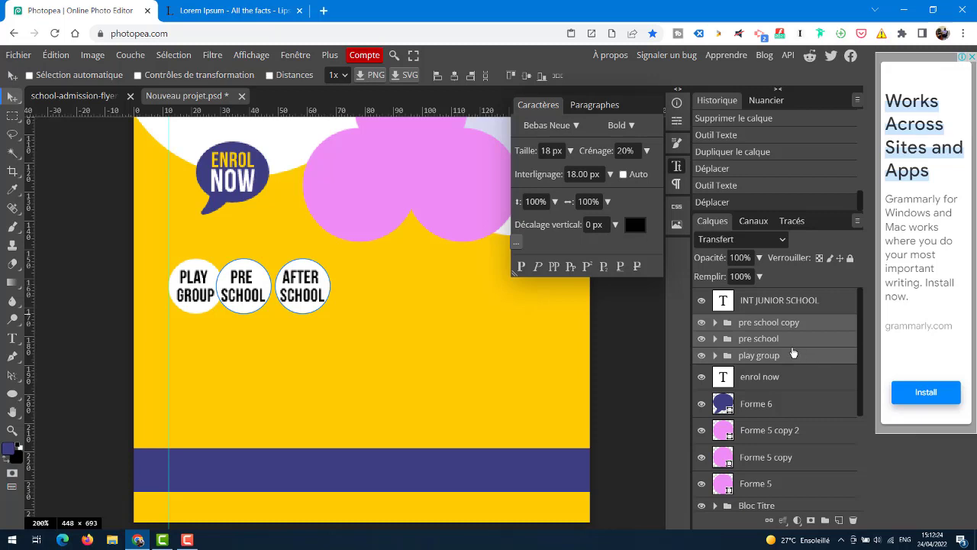
click(554, 75)
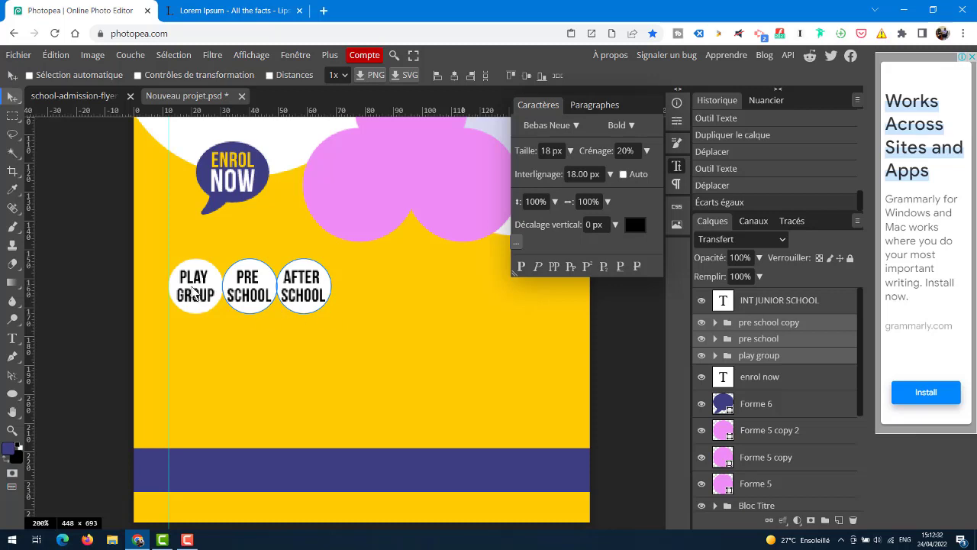
click(812, 351)
double_click(191, 287)
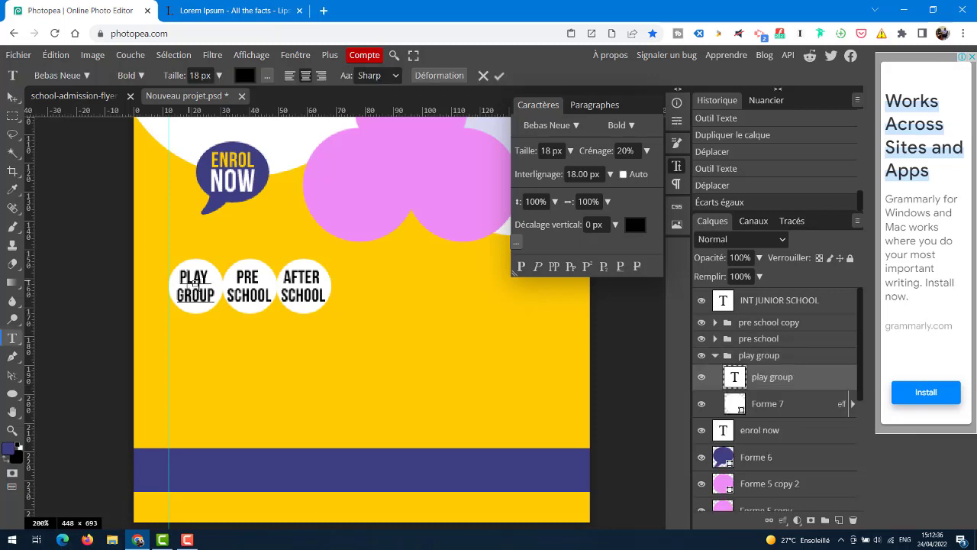
key(Escape)
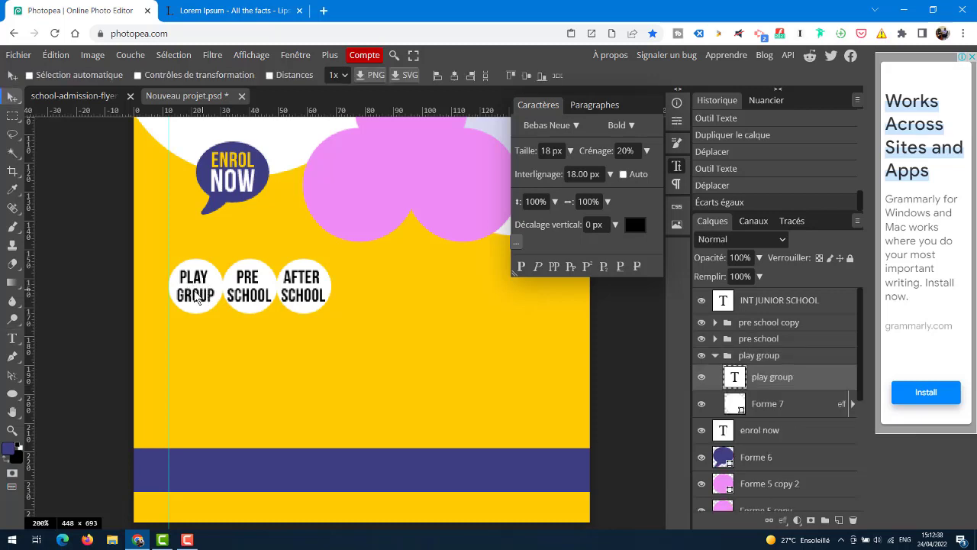
double_click(196, 298)
drag(215, 302, 172, 274)
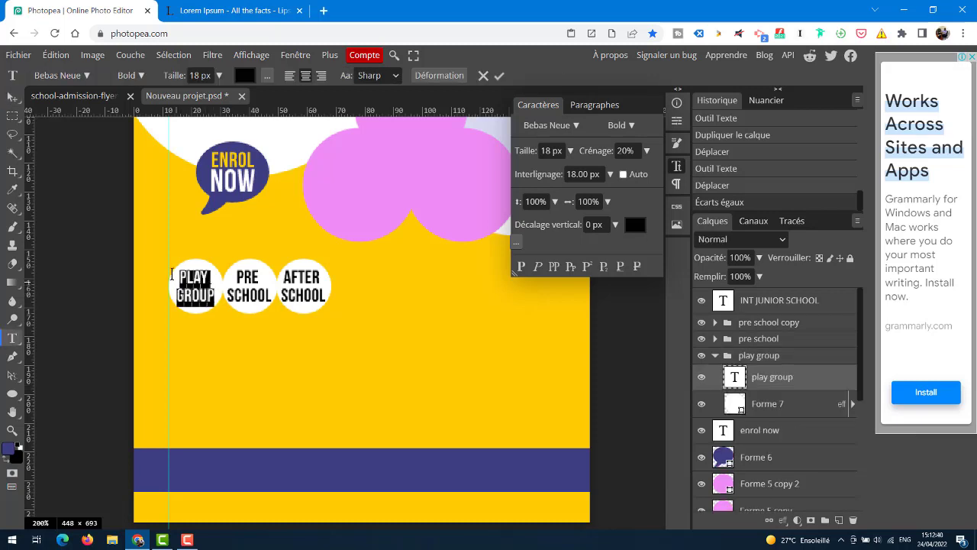
drag(528, 151, 525, 151)
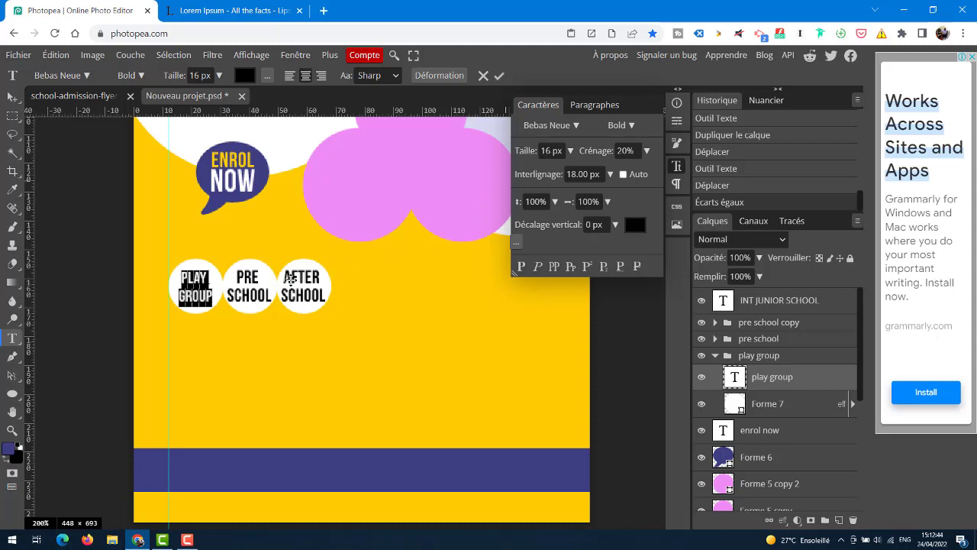
key(Return)
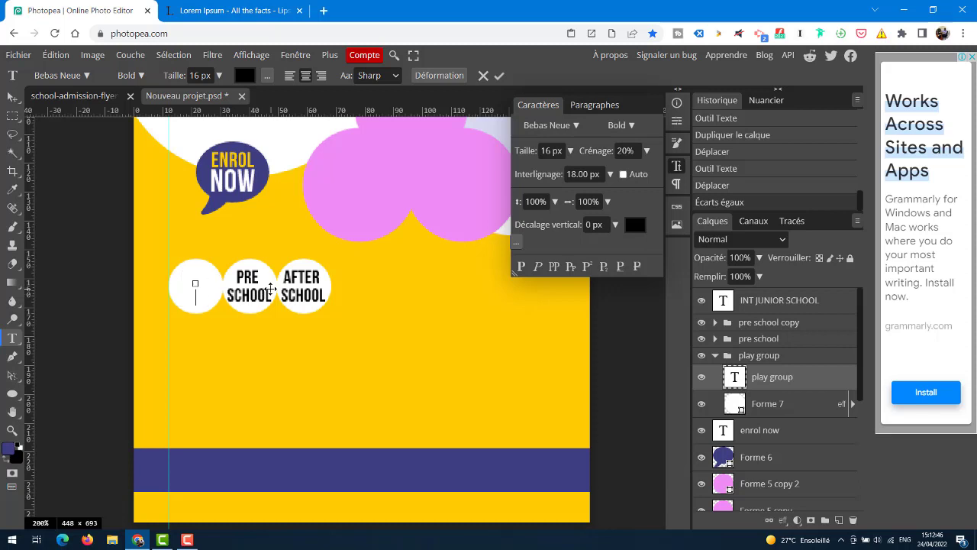
key(ctrl+w)
key(Escape)
click(483, 75)
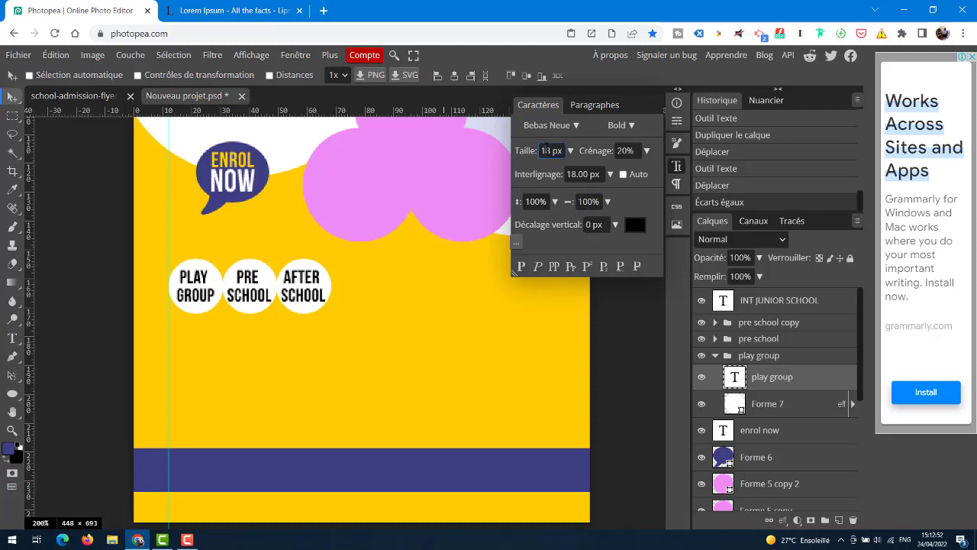
- Set the PLAY GROUP label's font size to 16 px
double_click(547, 151)
text(1)
key(Return)
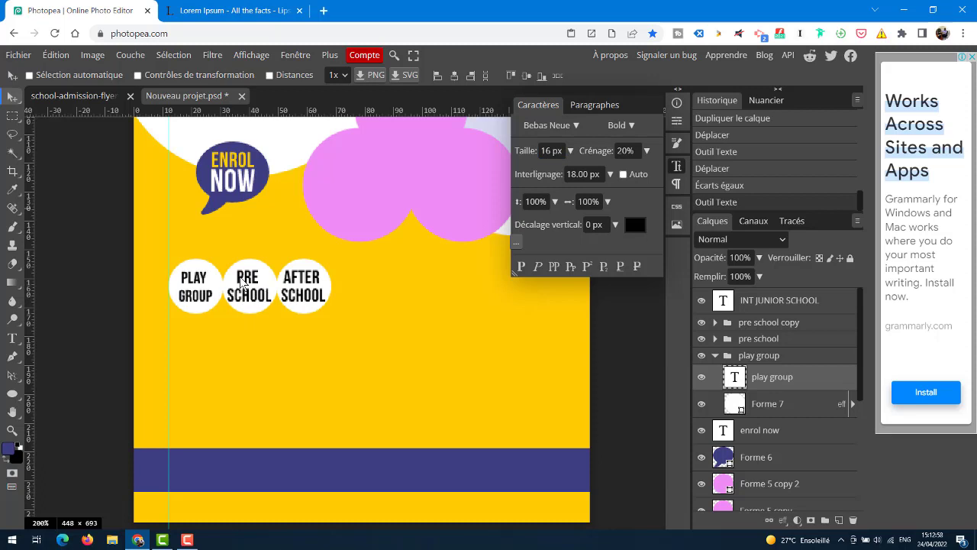
double_click(248, 282)
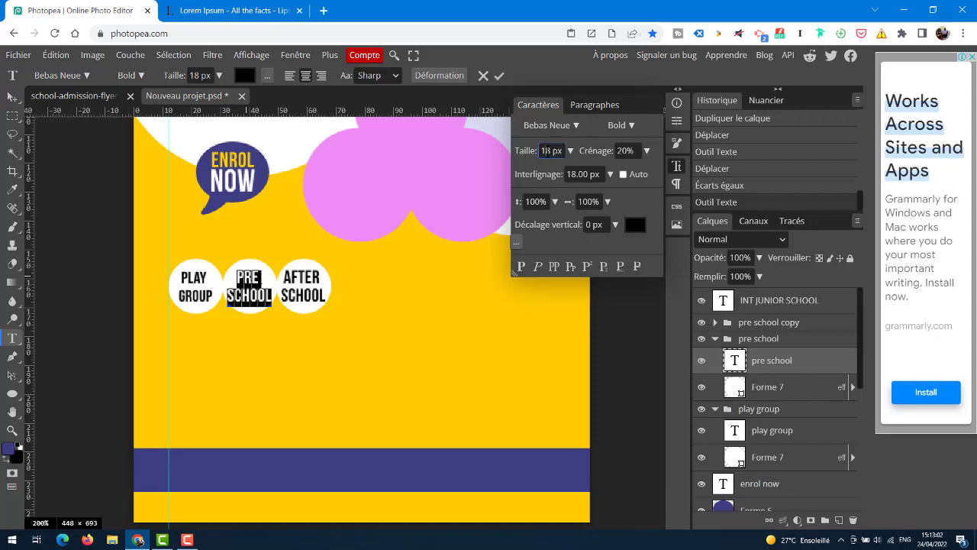
double_click(547, 150)
text(16)
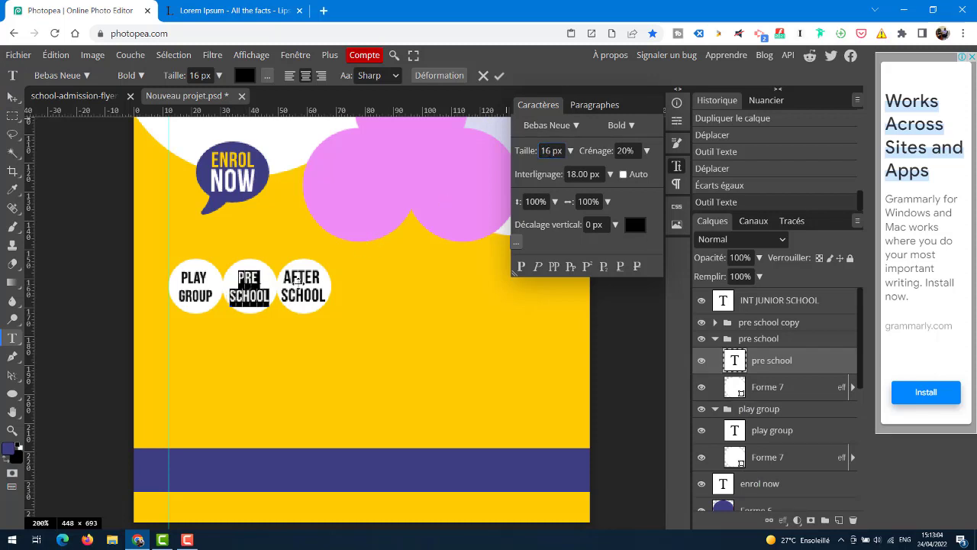
key(BackSpace)
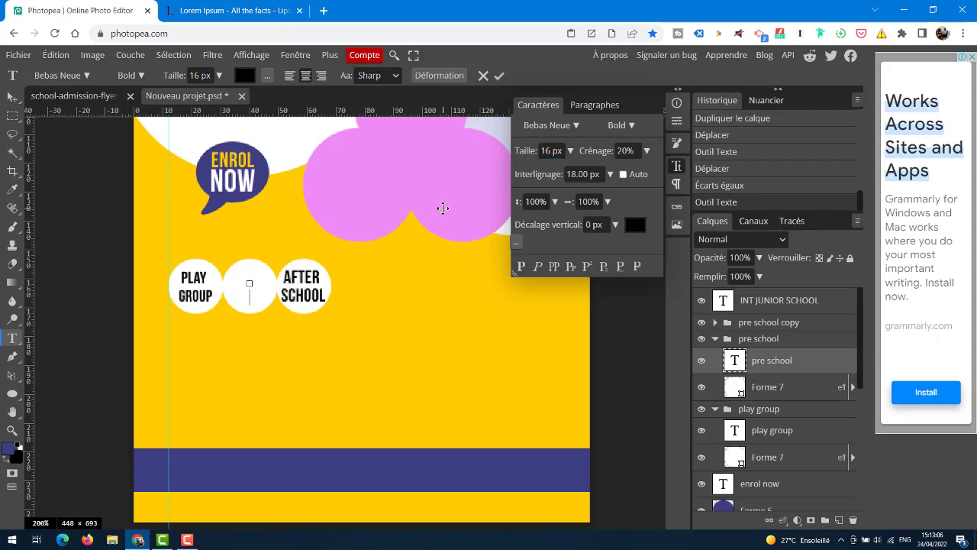
key(ctrl+w)
key(Escape)
click(483, 75)
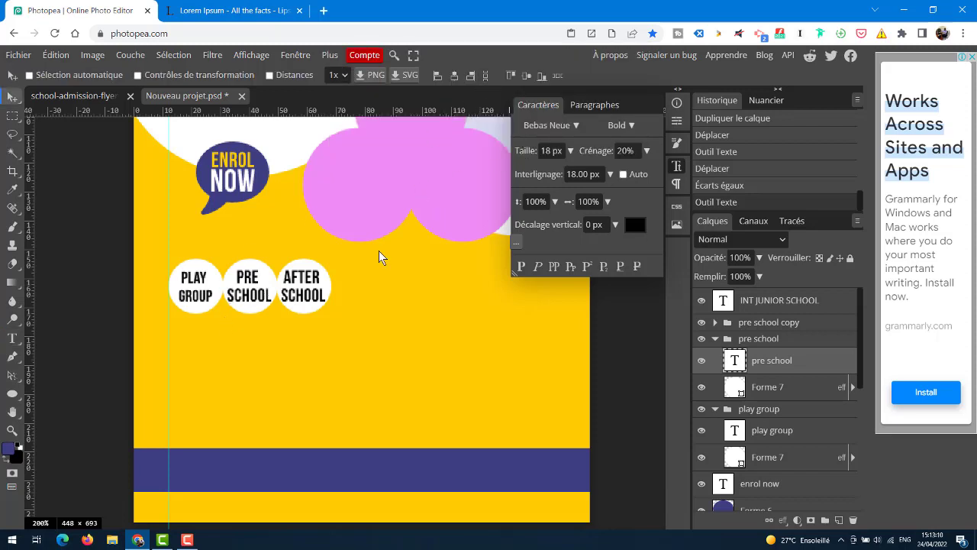
- Set the PRE SCHOOL label's font size to 16 px
click(544, 151)
text(16)
key(Return)
- Set the AFTER SCHOOL label's font size to 16 px
ctrl+click(303, 293)
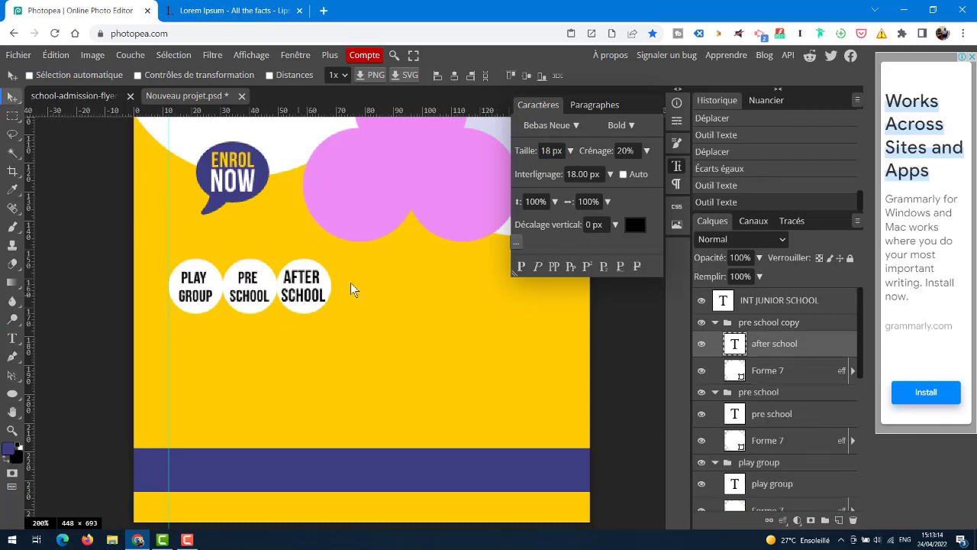
click(545, 150)
text(16)
key(Return)
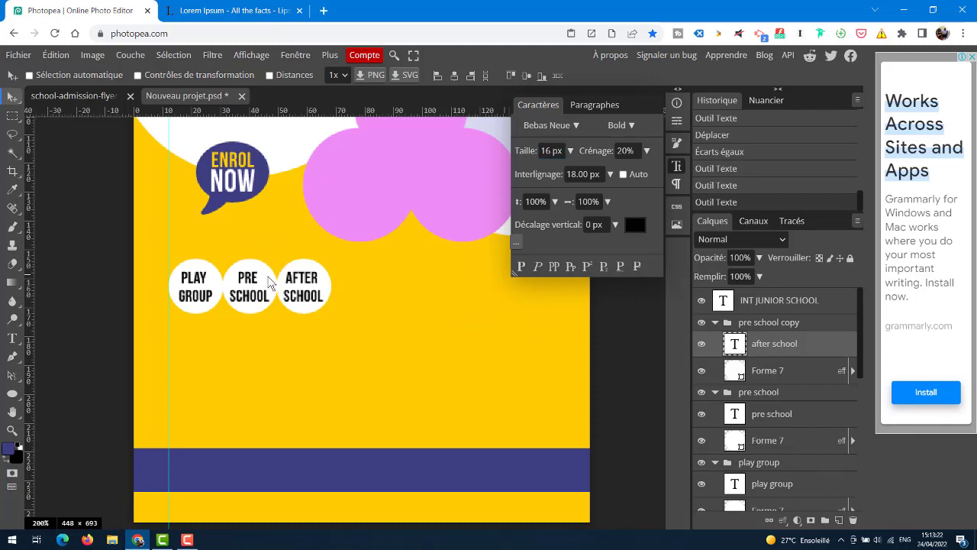
- Fill the PRE SCHOOL circle with the dark blue sampled from the horizontal band near the flyer's lower edge
key(ctrl)
ctrl+click(271, 274)
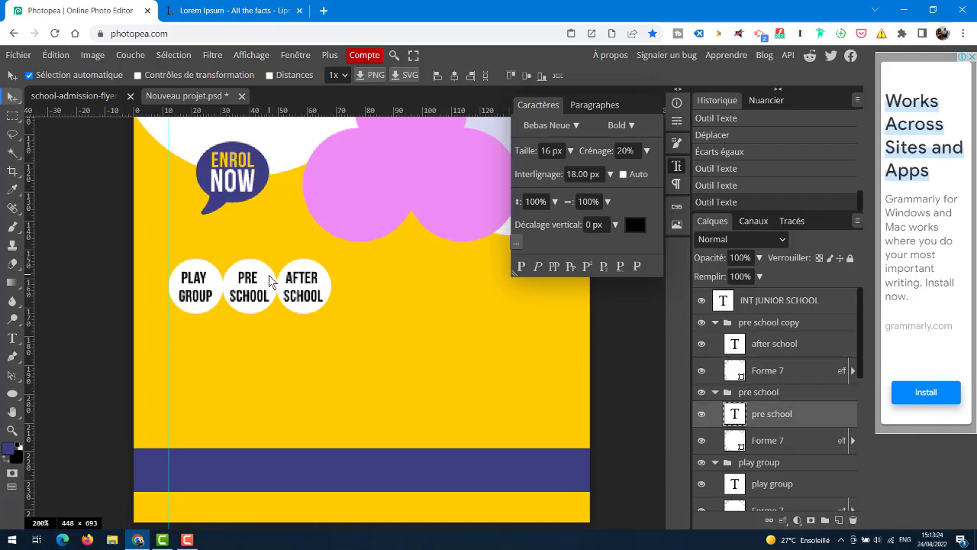
click(701, 414)
click(700, 414)
click(737, 443)
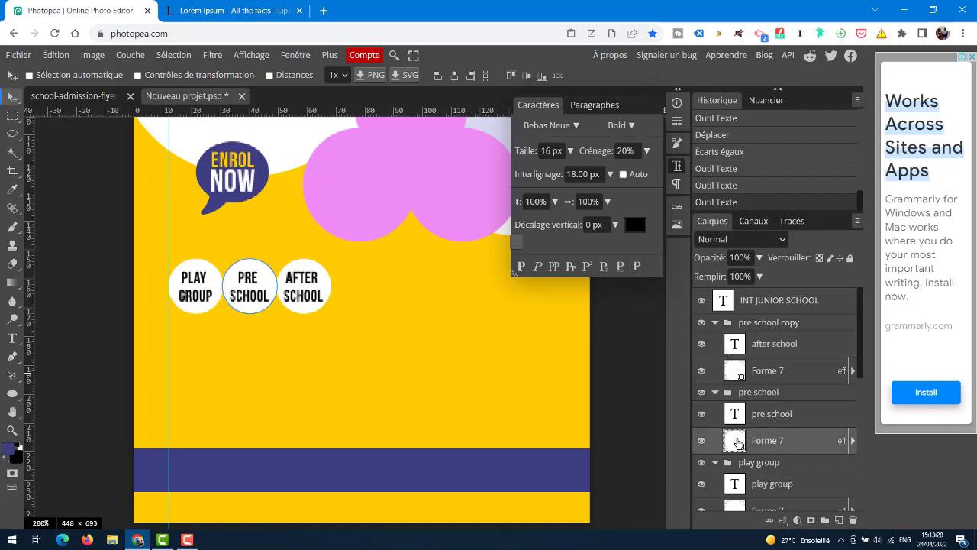
double_click(737, 443)
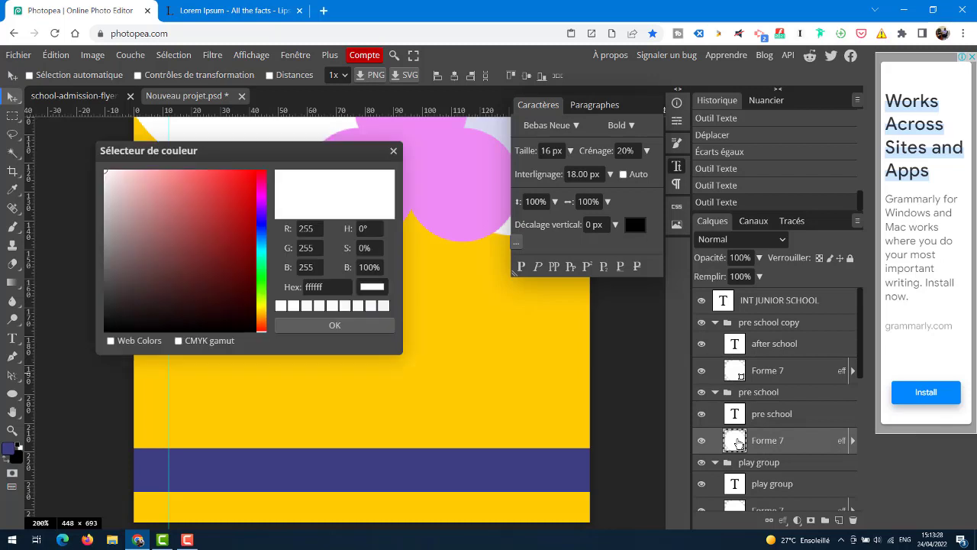
click(242, 488)
drag(229, 150, 470, 256)
click(571, 441)
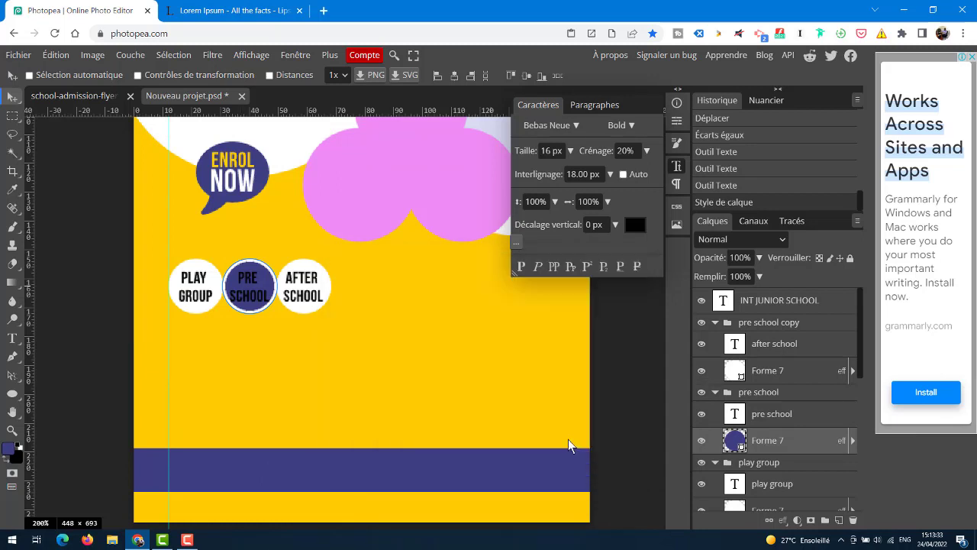
- Change the PRE SCHOOL label's text colour to white (ffffff)
click(733, 413)
click(633, 227)
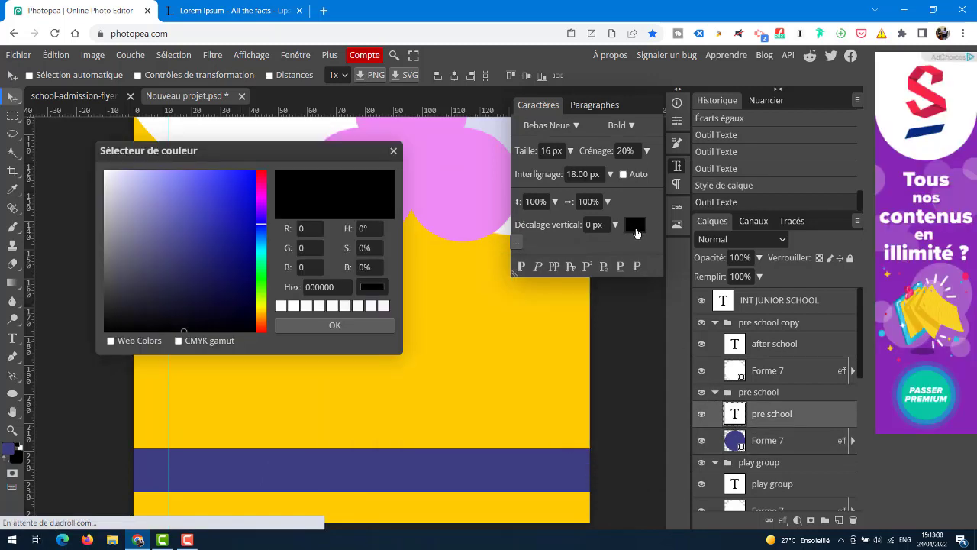
click(283, 306)
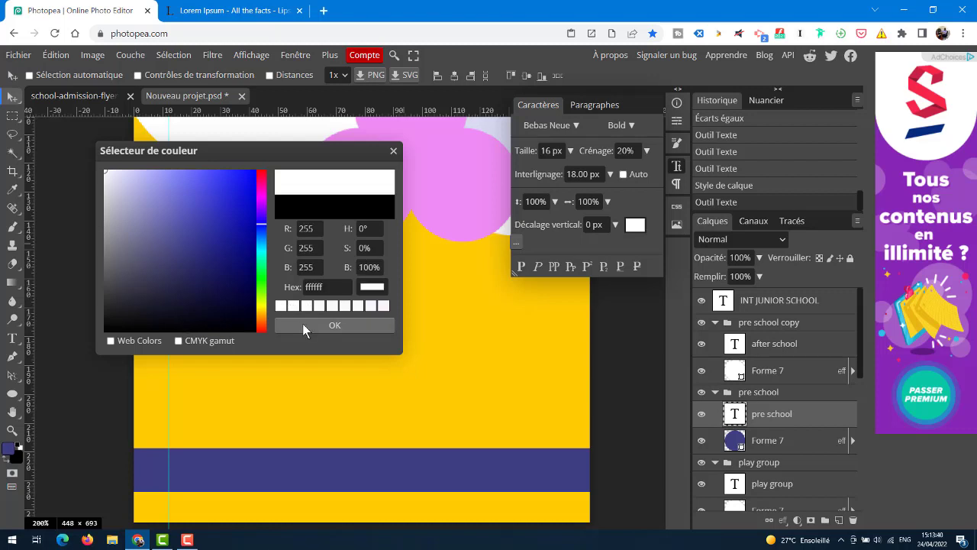
click(303, 324)
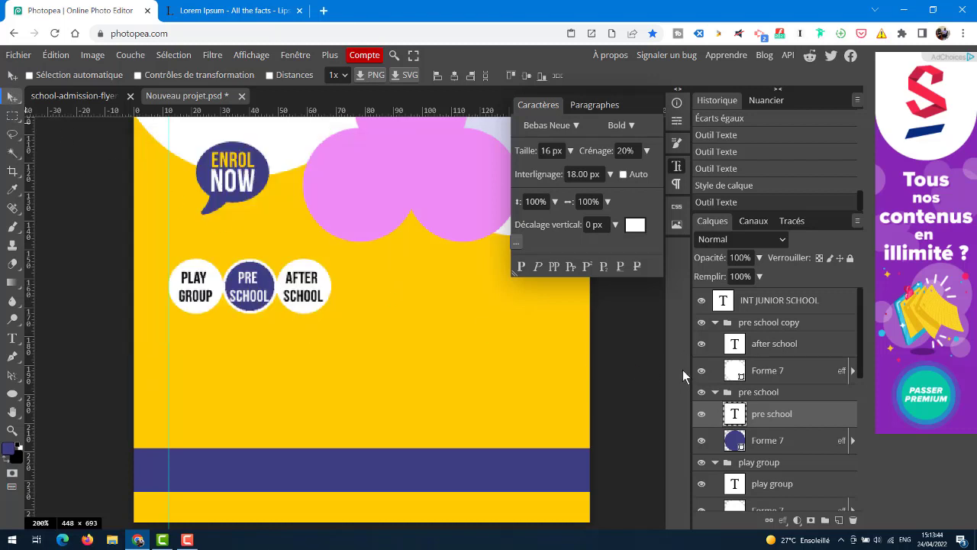
- Scale the three label circle shapes together to about 112.59% with Free Transform, leaving their texts out
drag(859, 331, 861, 364)
click(793, 438)
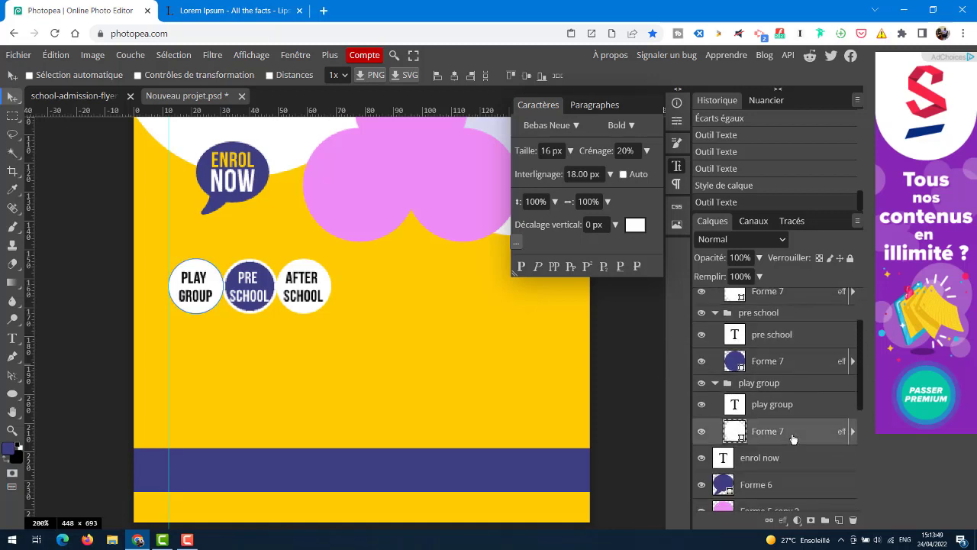
ctrl+click(794, 364)
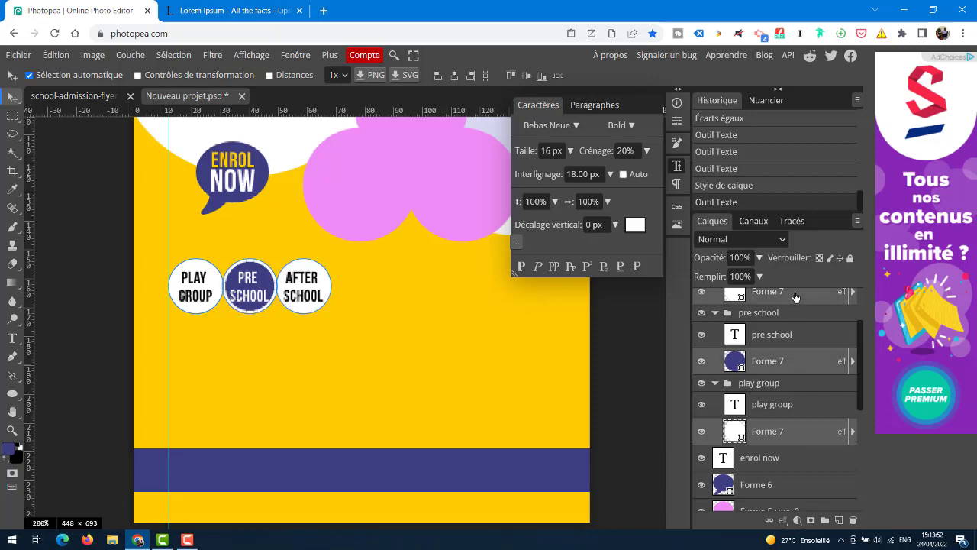
click(51, 54)
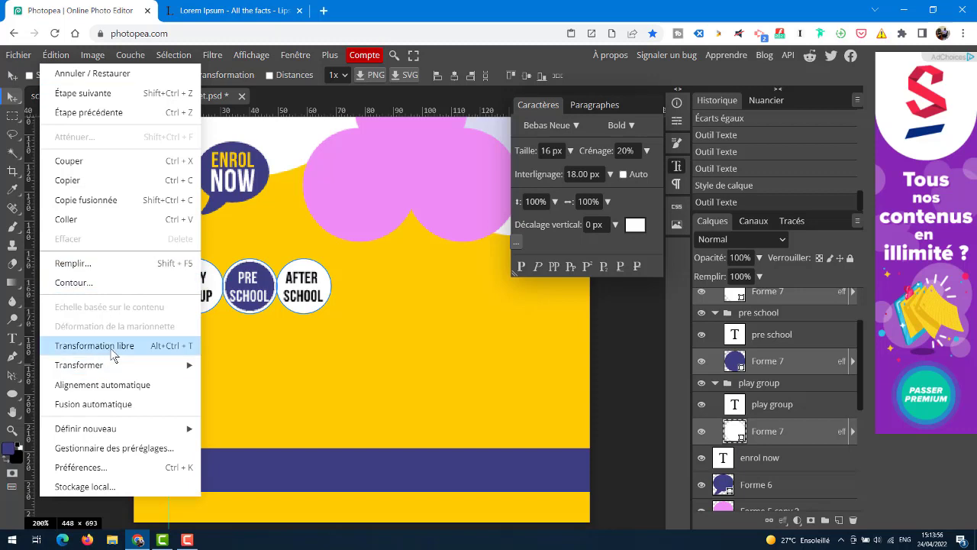
click(114, 345)
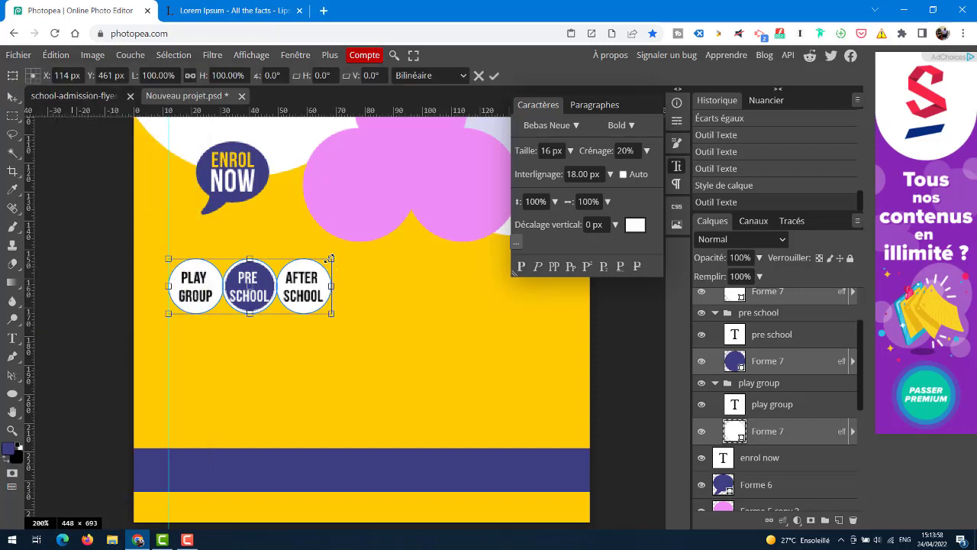
drag(330, 259, 368, 264)
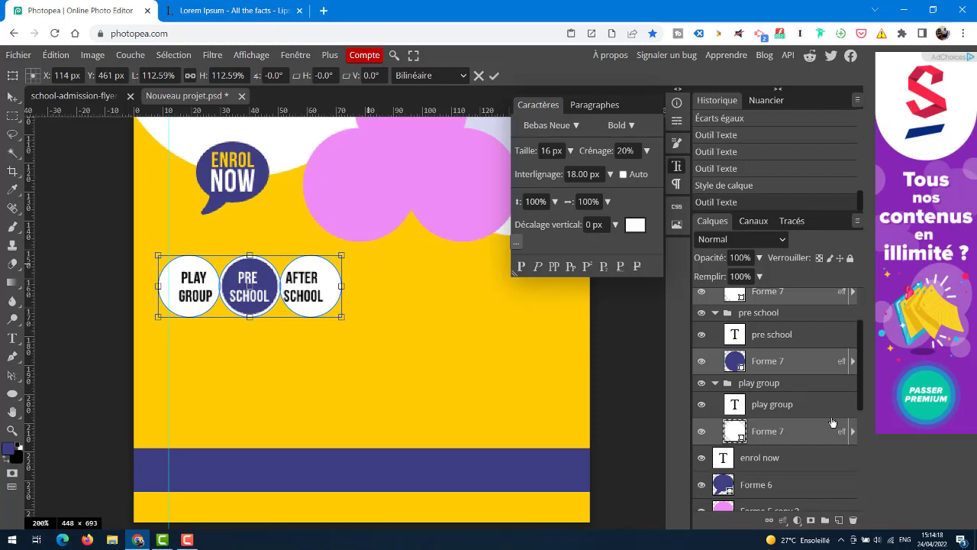
key(Return)
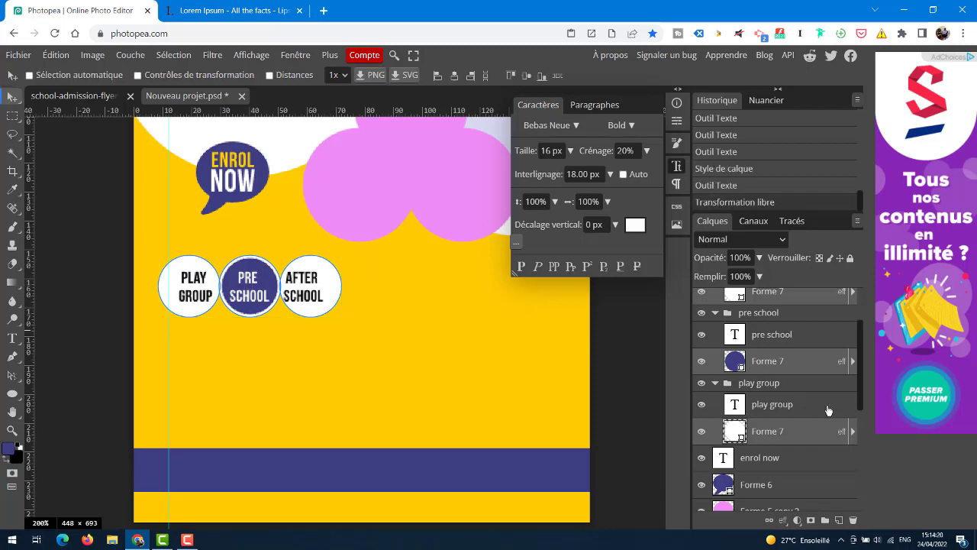
- Try to centre the PLAY GROUP label horizontally with all three circle shapes selected, and undo the alignment
ctrl+click(802, 409)
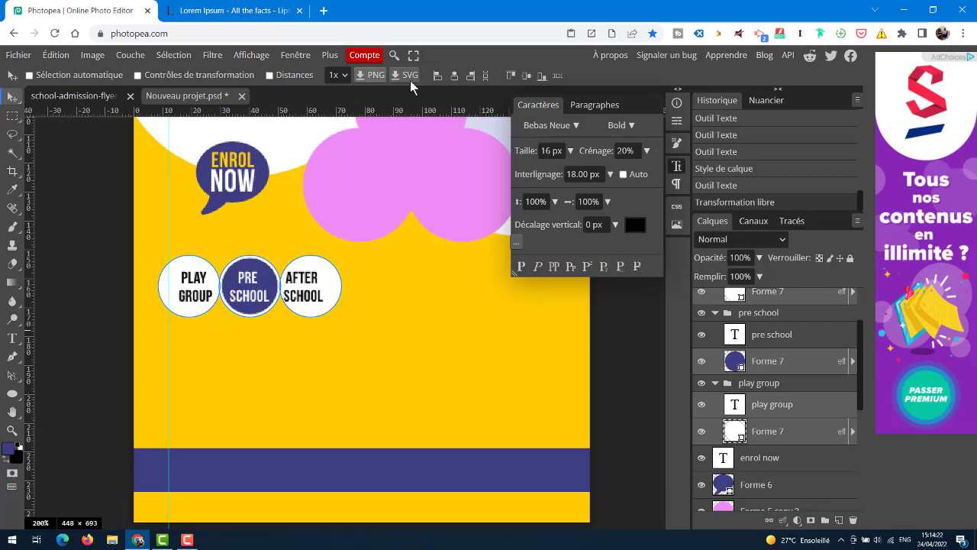
click(457, 80)
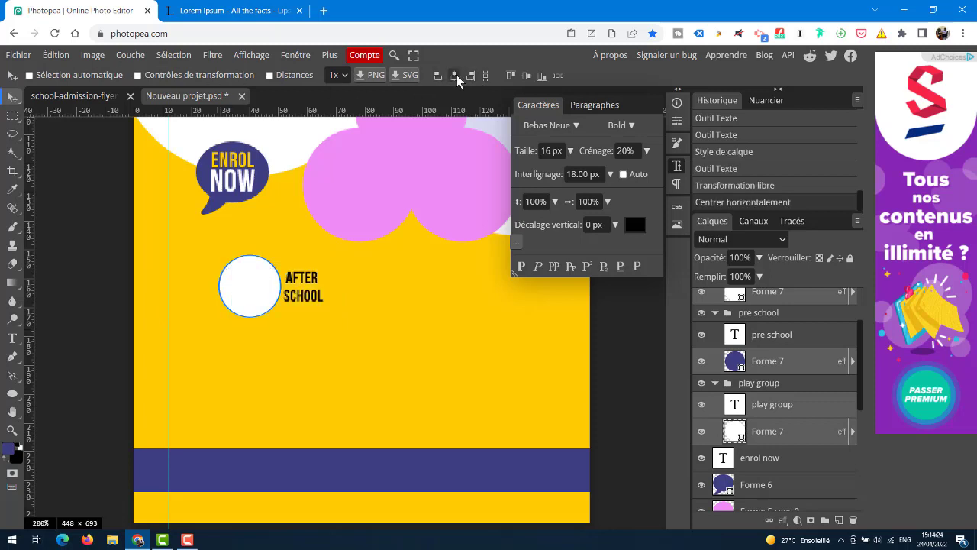
key(ctrl+w)
click(591, 118)
key(ctrl+z)
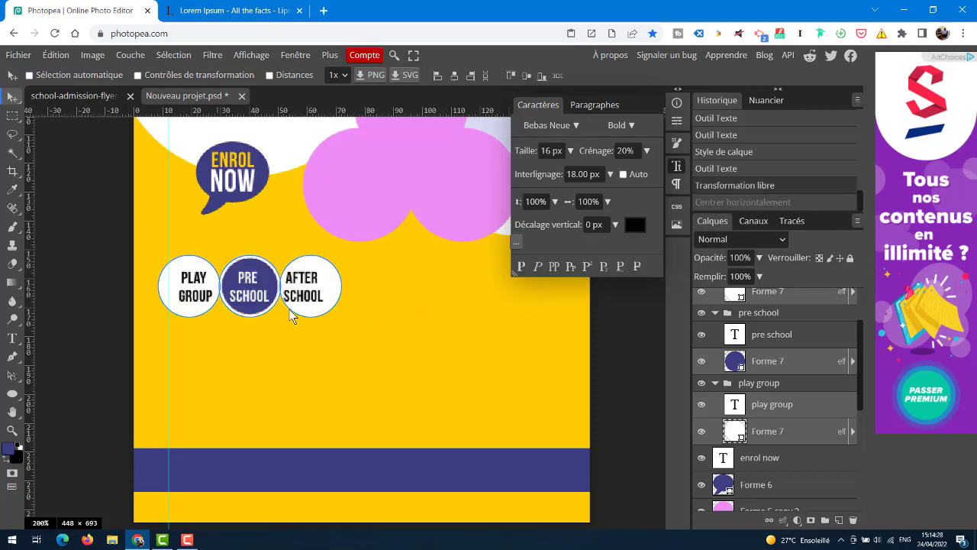
- Centre the PLAY GROUP label horizontally on its own circle
click(797, 413)
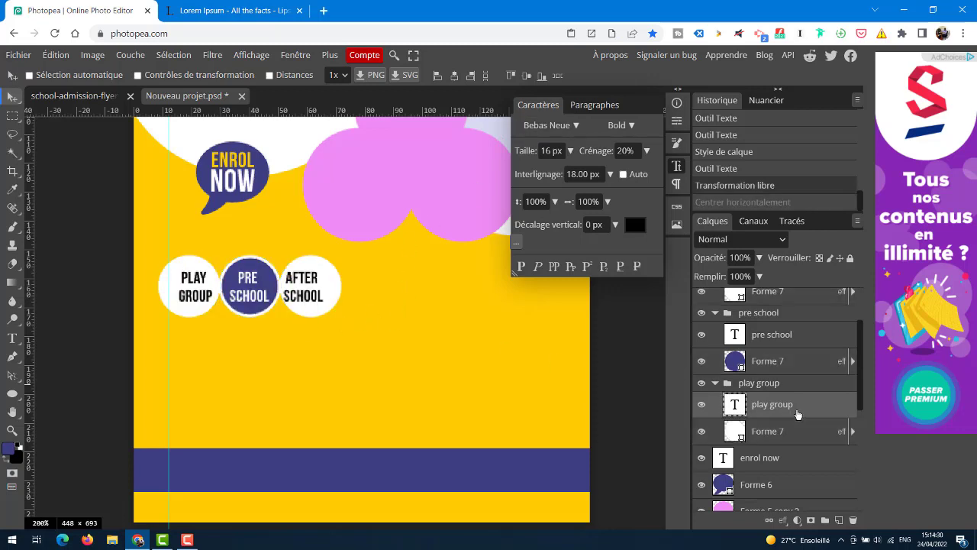
ctrl+click(799, 432)
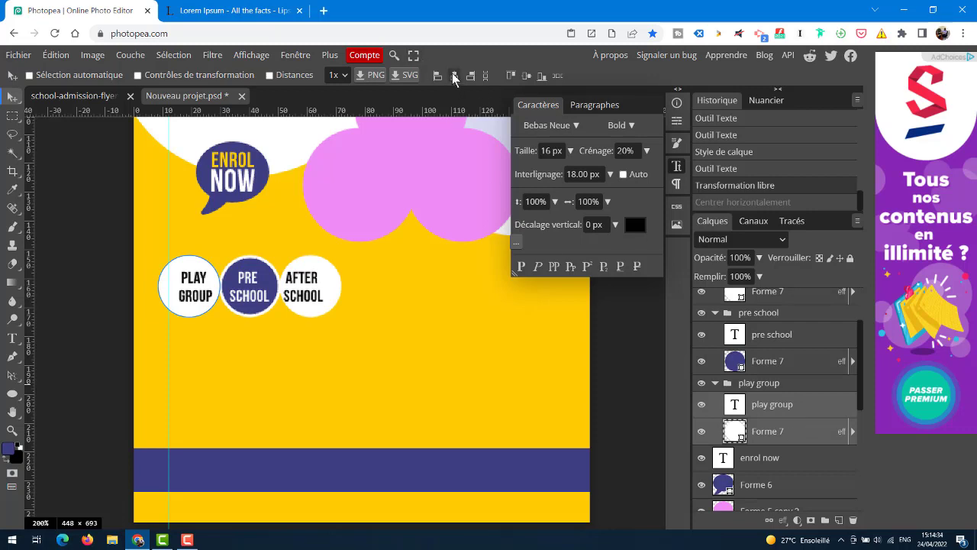
click(454, 77)
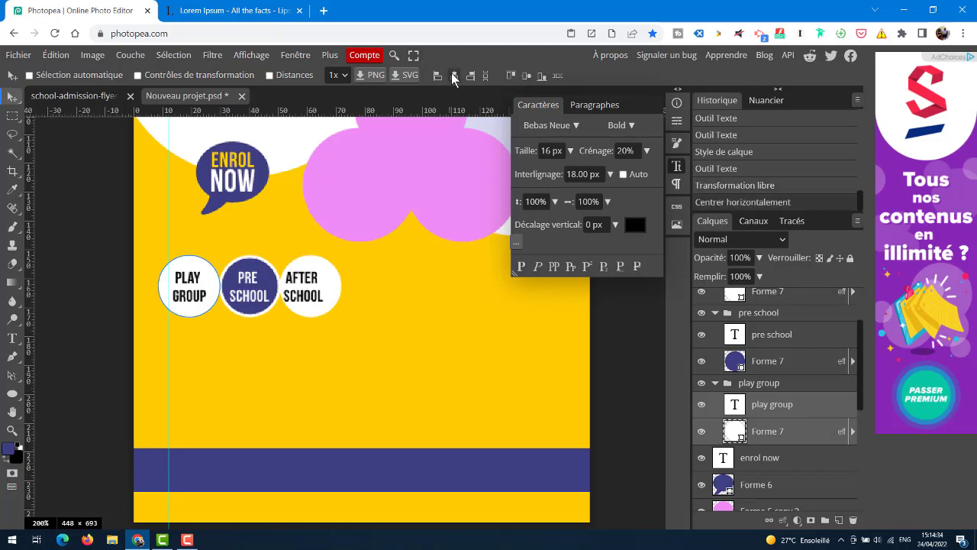
- Centre the PRE SCHOOL and AFTER SCHOOL labels horizontally, each on its own circle
click(796, 366)
ctrl+click(791, 339)
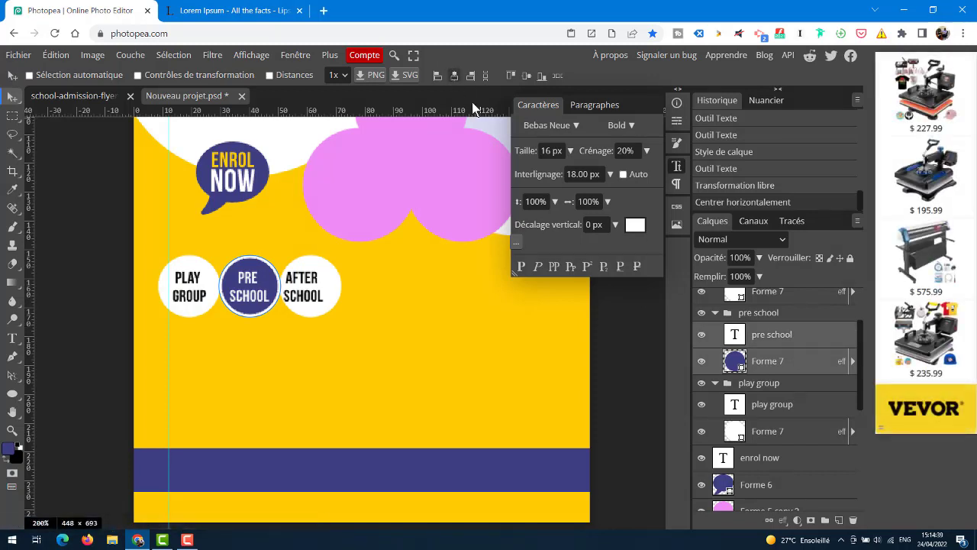
click(801, 294)
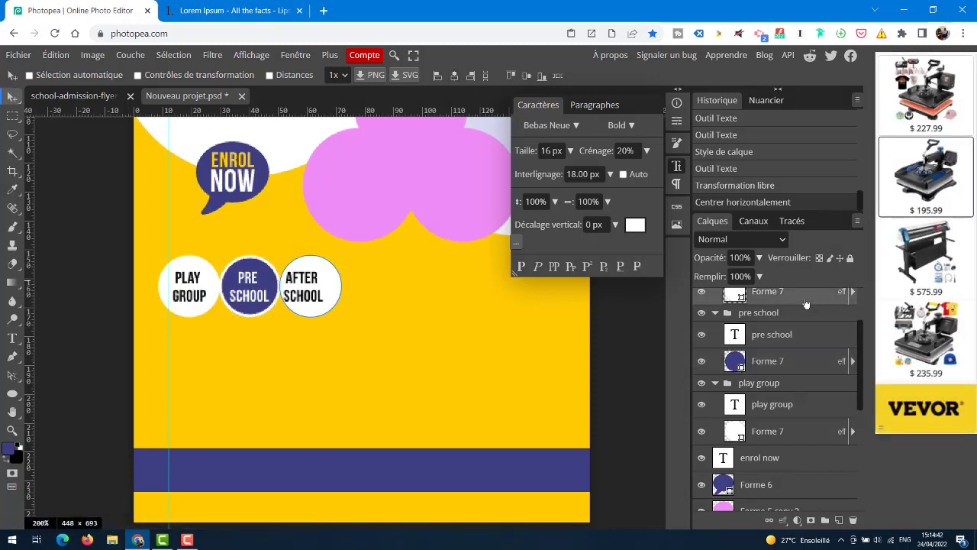
drag(862, 331, 858, 305)
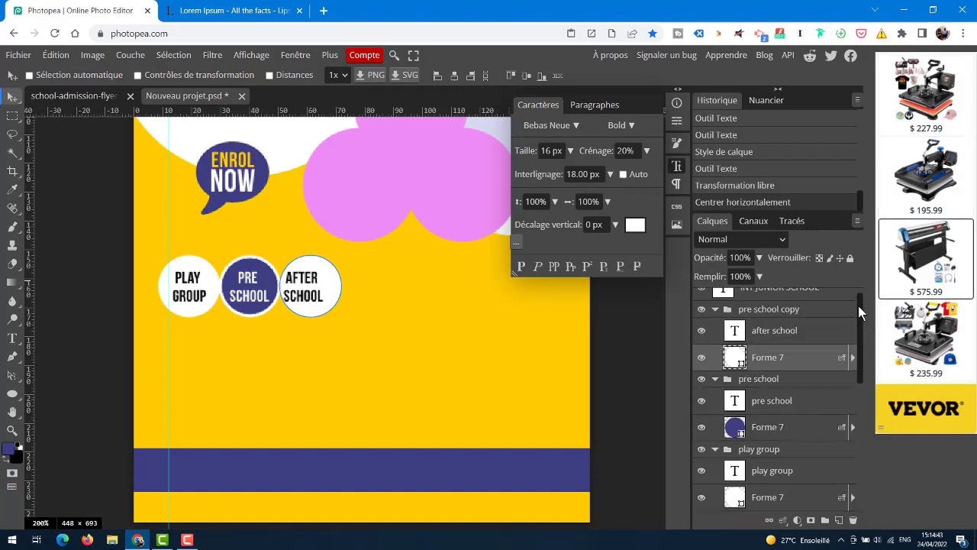
ctrl+click(794, 337)
click(452, 76)
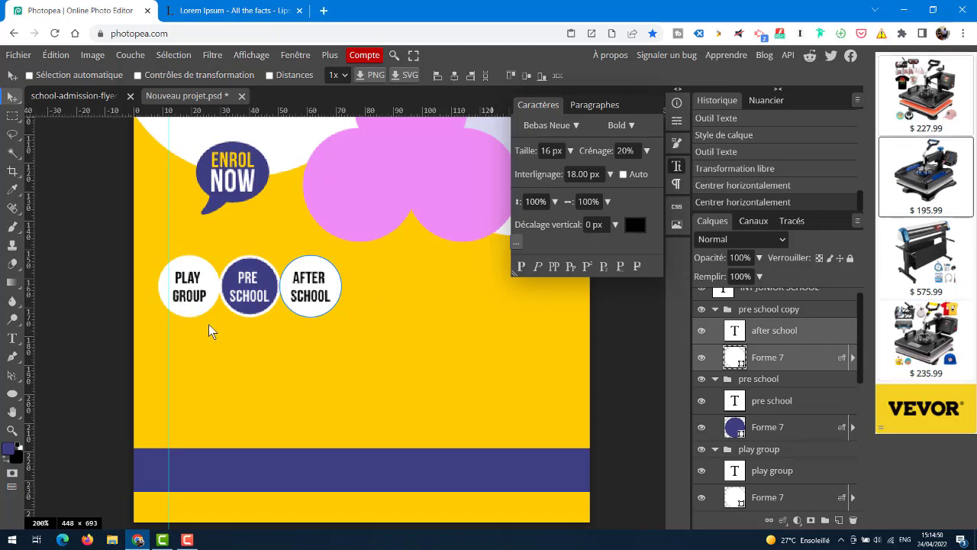
- Check the AFTER SCHOOL label in the reference flyer and recolour its text with the dark blue sampled from the flyer's lower band
double_click(310, 279)
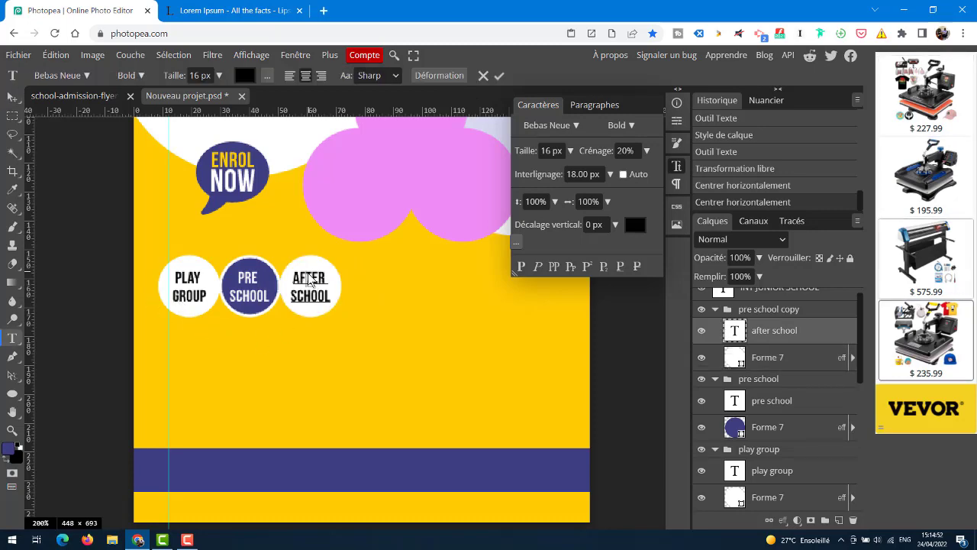
click(76, 95)
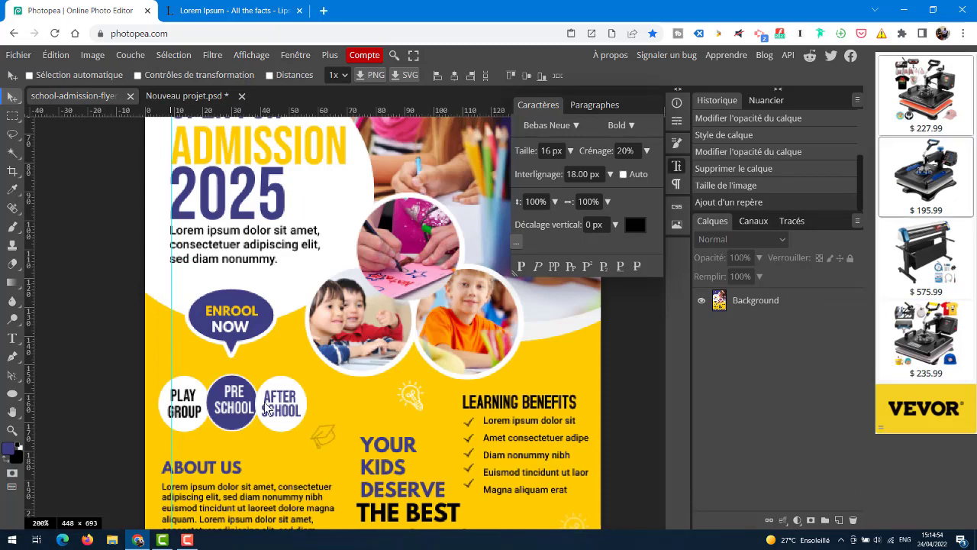
click(184, 95)
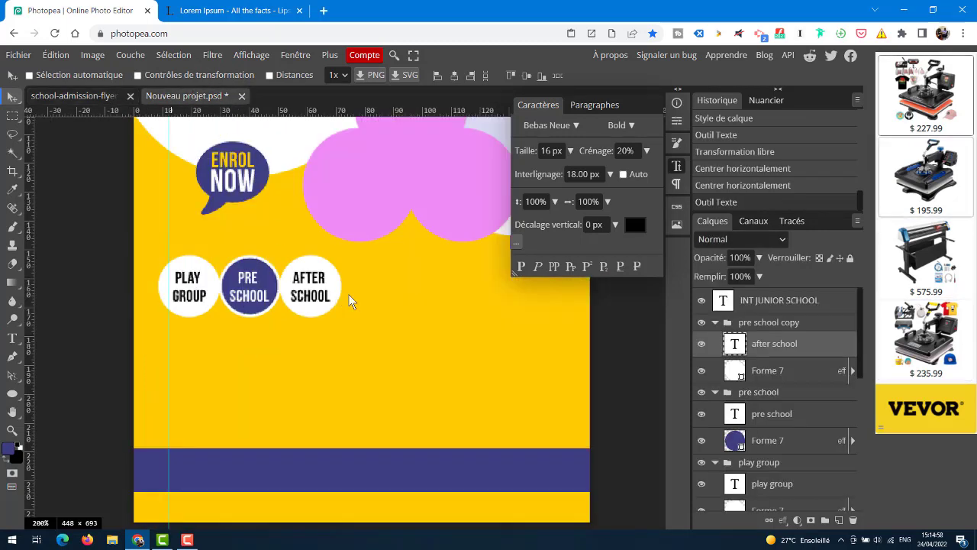
click(634, 224)
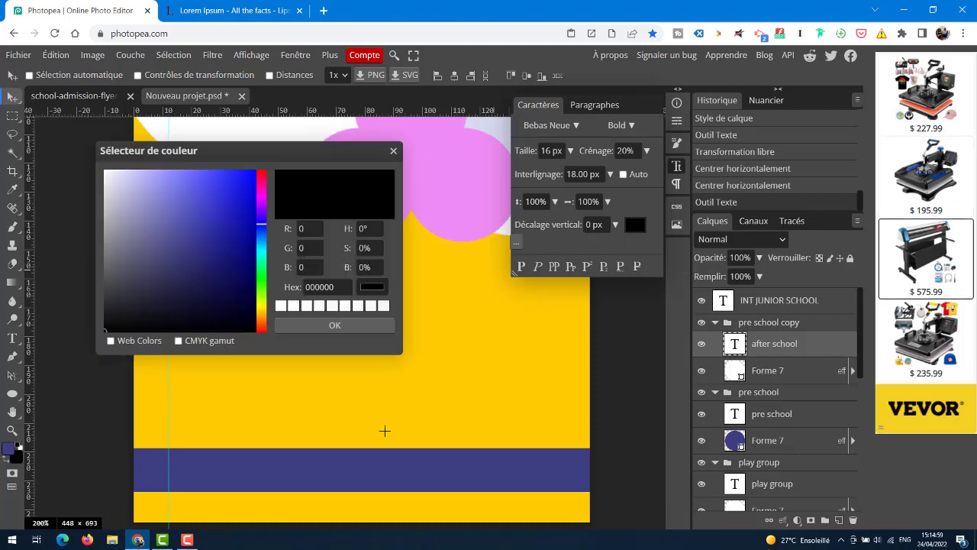
click(357, 476)
click(343, 322)
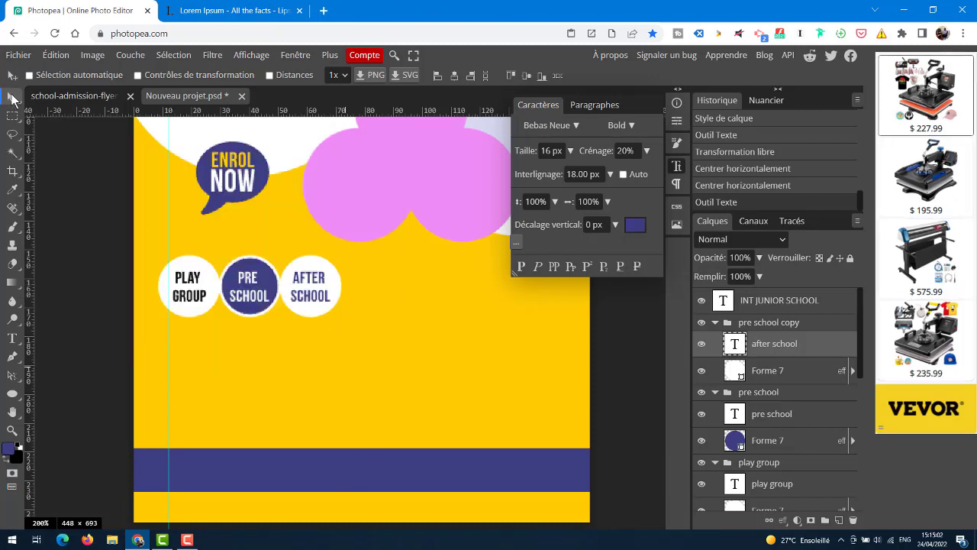
- Compare the whole new flyer with the reference design, examining the label circles and the large photo of the pupils
key(ctrl+minus)
key(ctrl+minus)
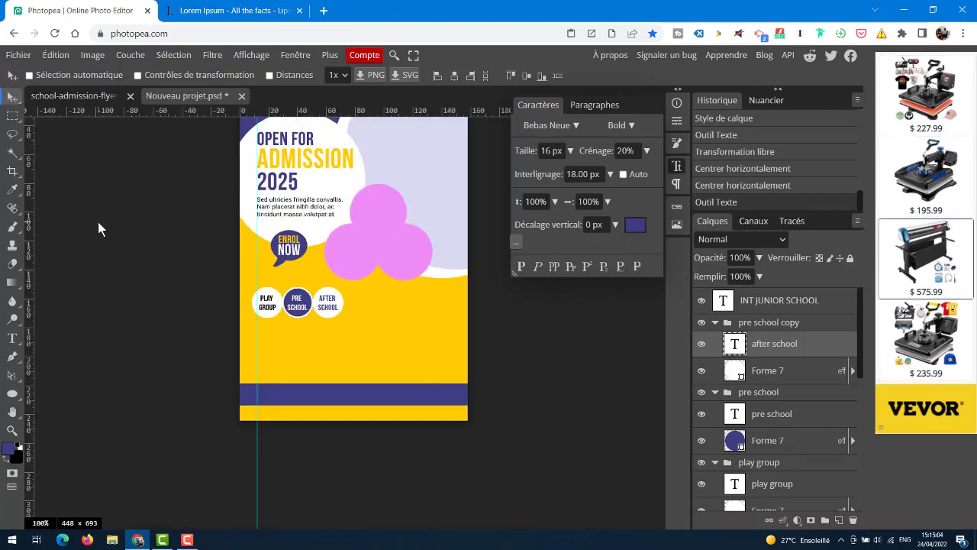
drag(385, 243, 384, 266)
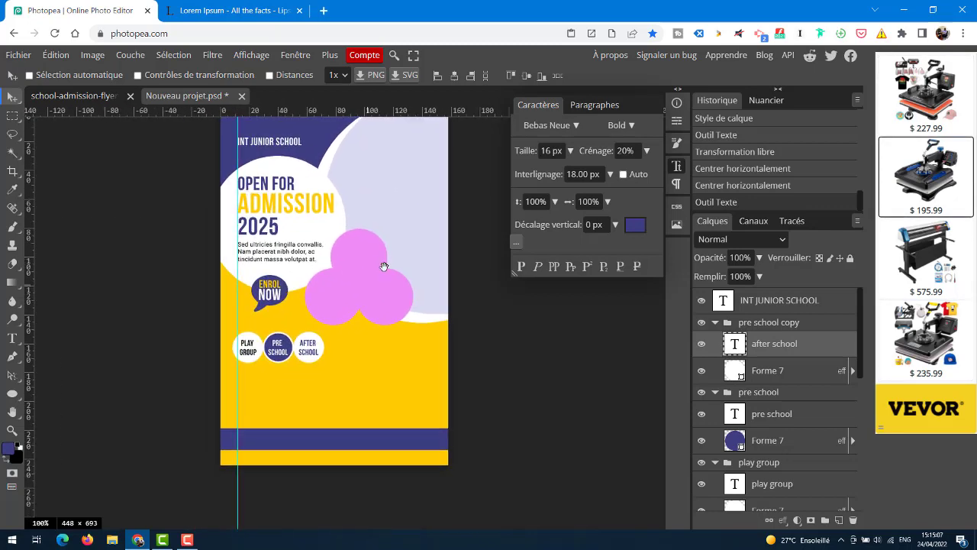
click(68, 95)
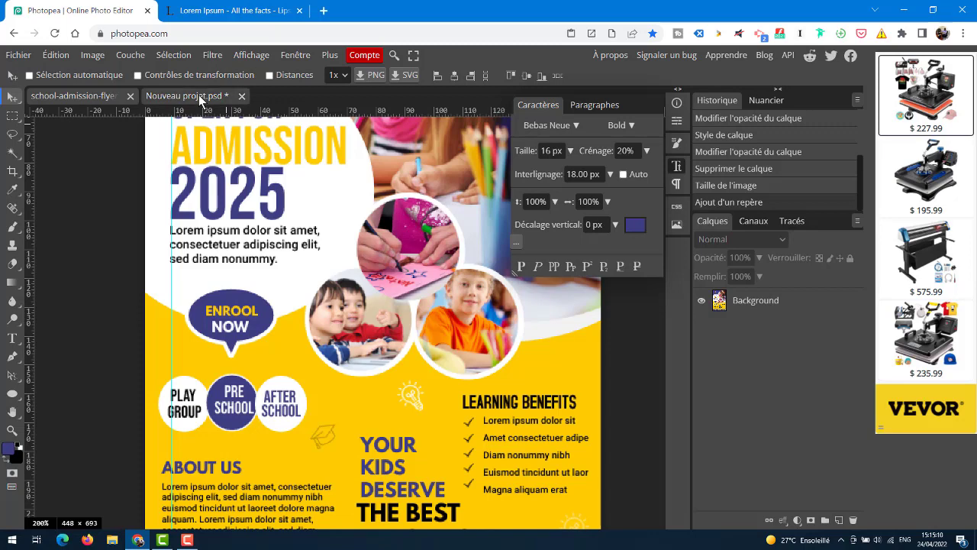
click(191, 99)
click(85, 97)
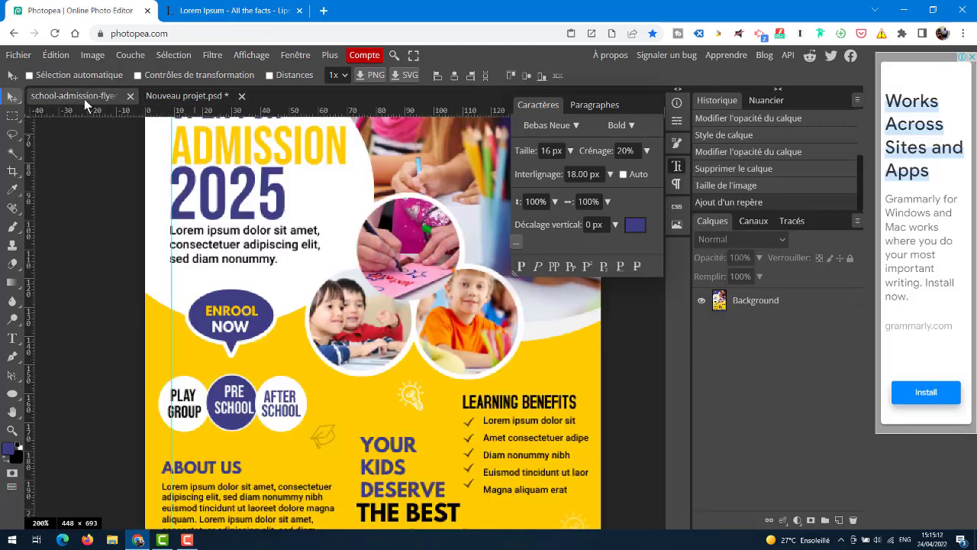
click(183, 95)
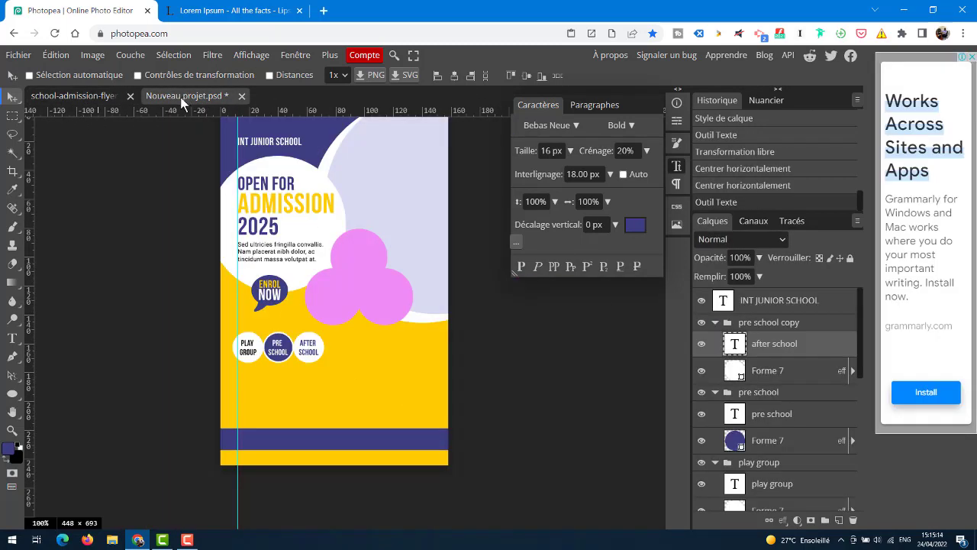
drag(308, 211, 286, 244)
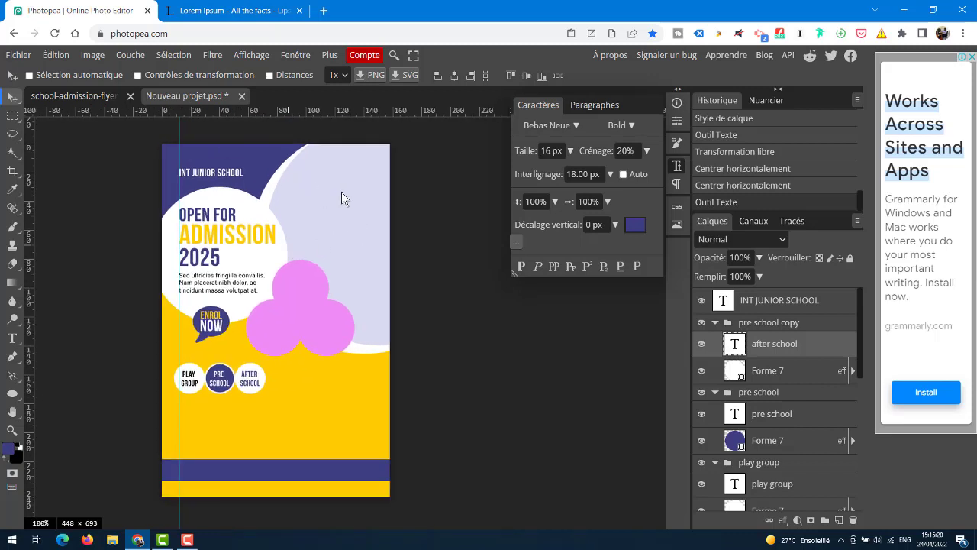
click(72, 96)
drag(449, 233, 313, 368)
drag(308, 186, 357, 232)
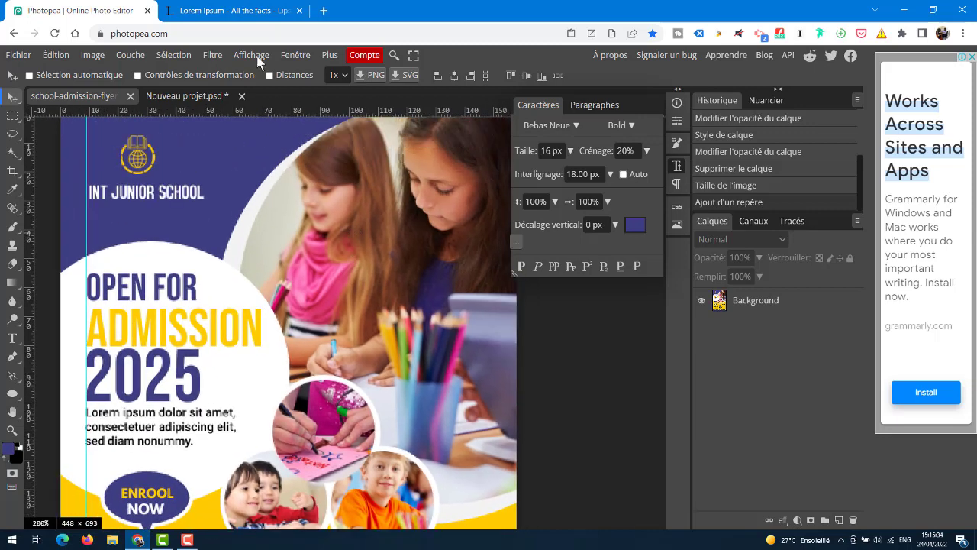
- Open the Unsplash website in a new browser tab
click(324, 11)
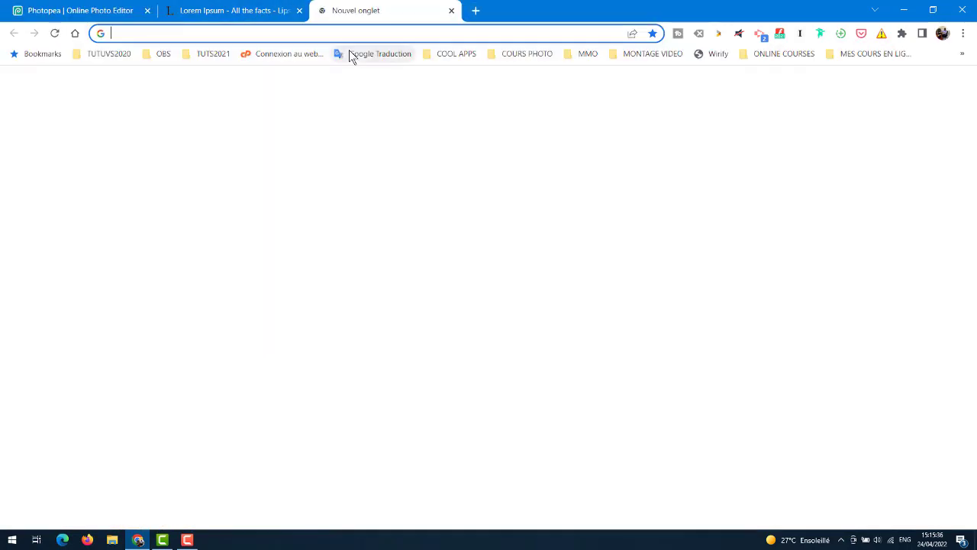
text(u)
key(BackSpace)
key(BackSpace)
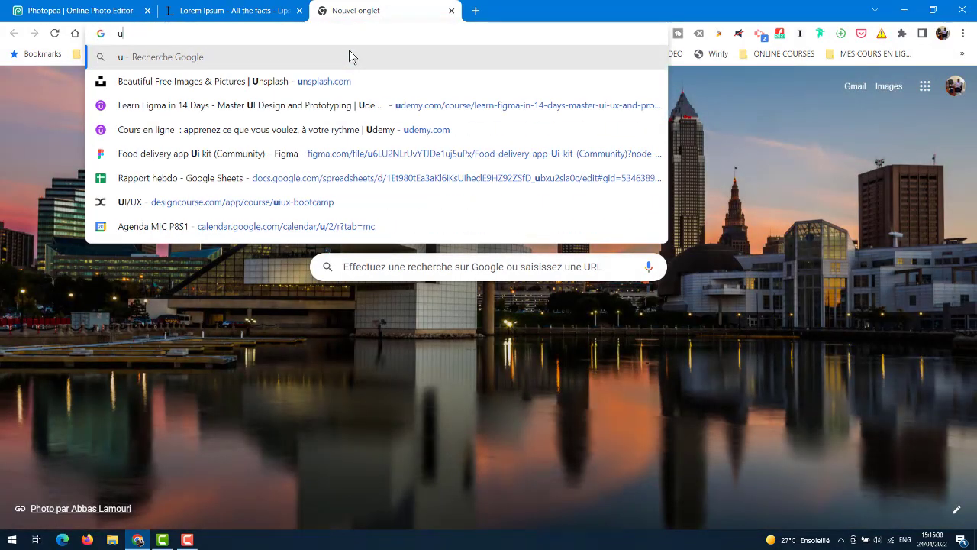
text(un)
key(Return)
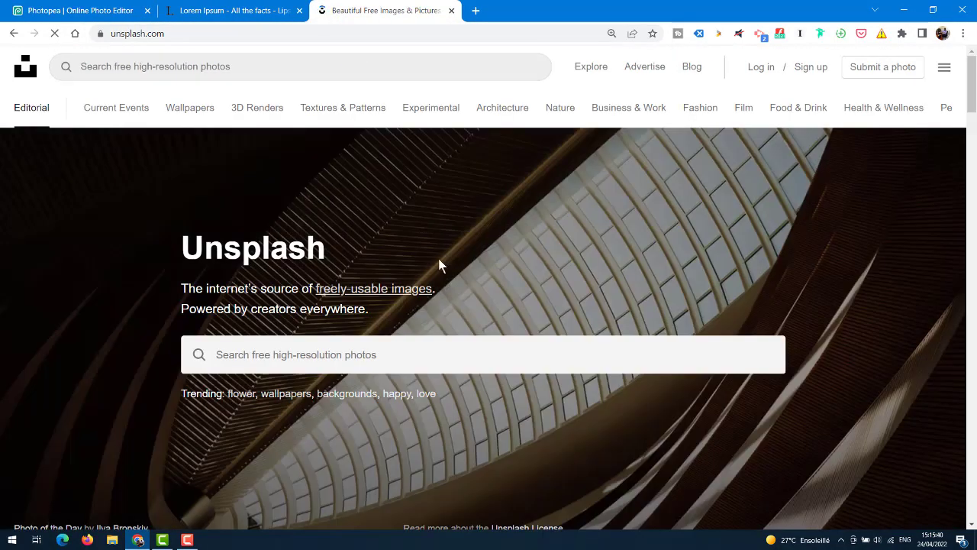
- Search Unsplash for "pre school" photos and look over the first results
click(324, 356)
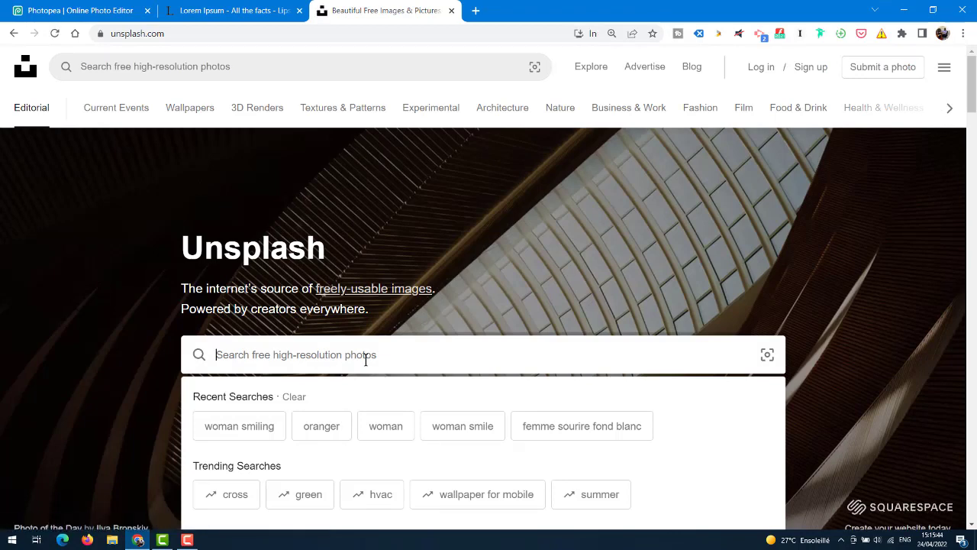
text(p)
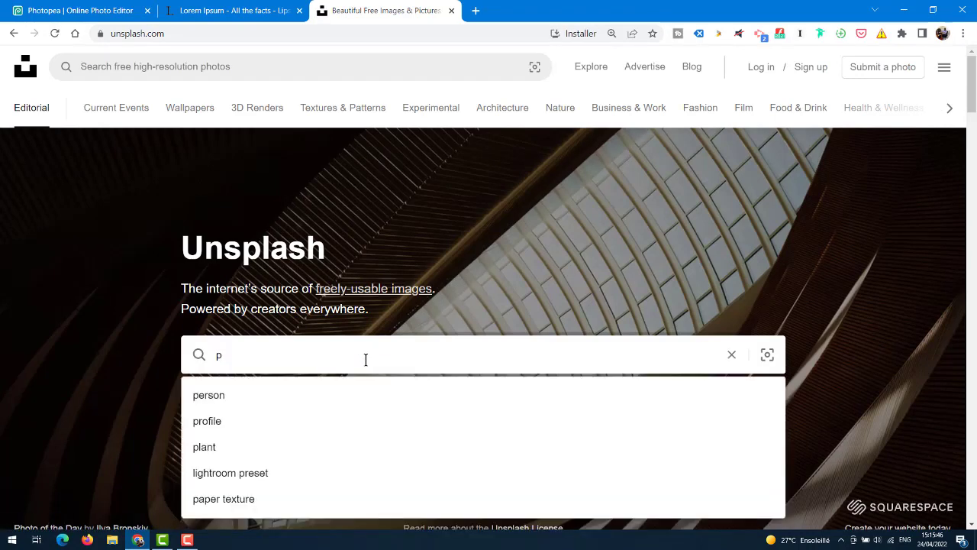
key(BackSpace)
text(pre)
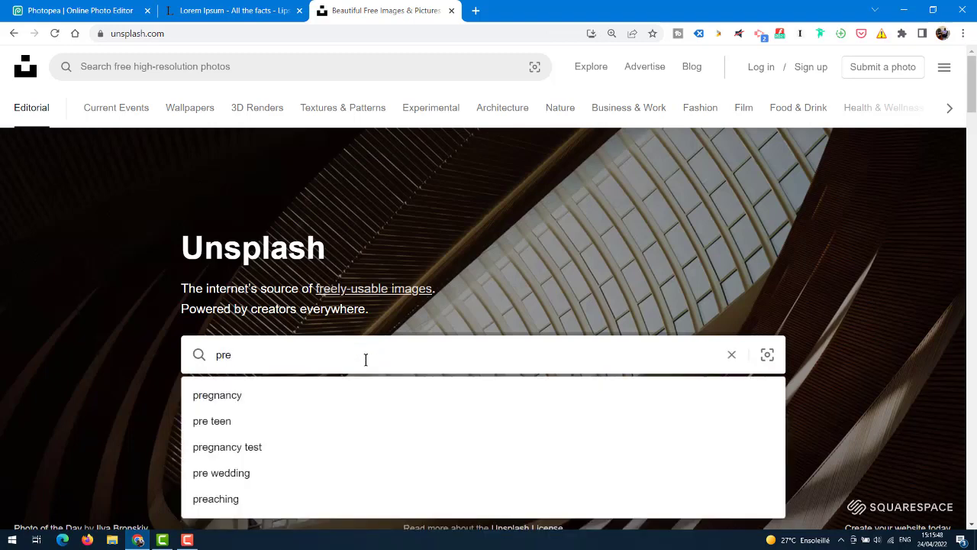
text( sho)
key(BackSpace)
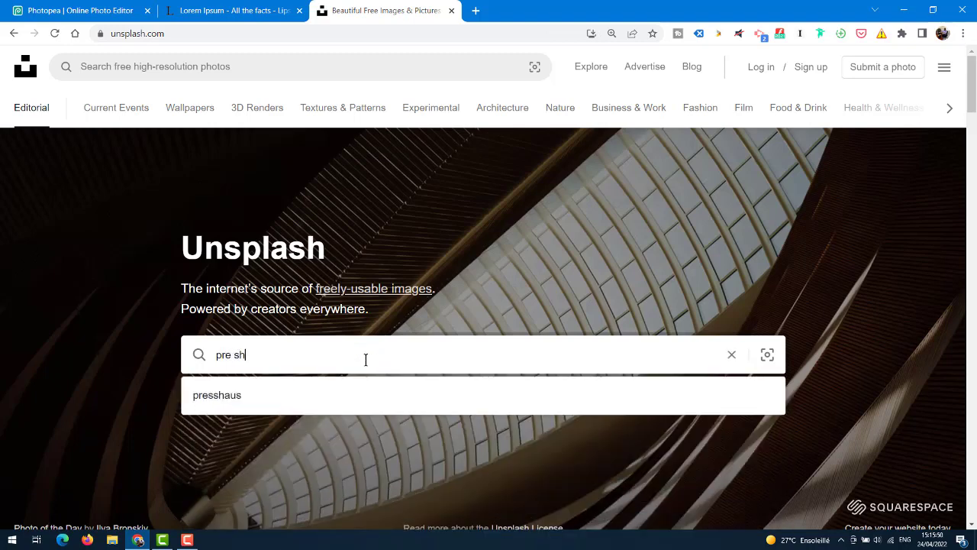
text(hool)
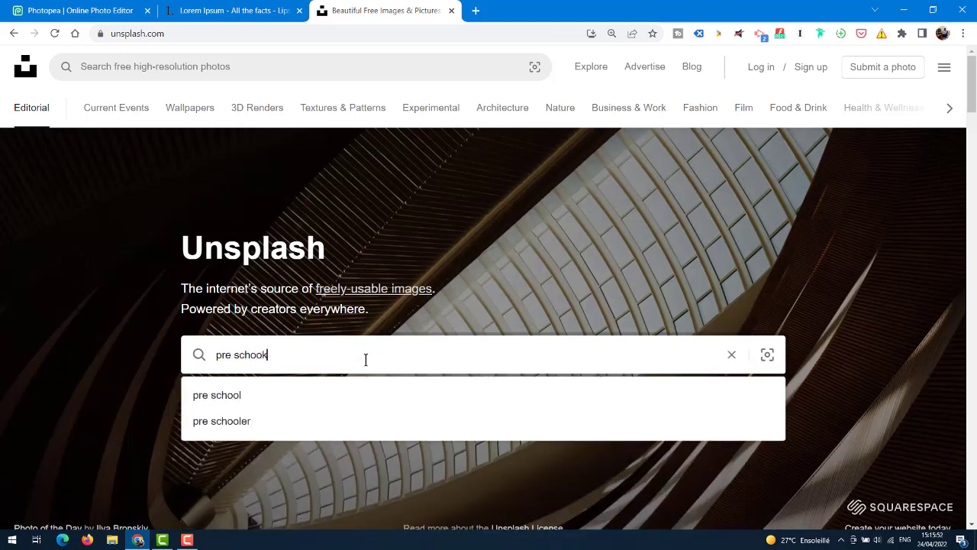
key(Return)
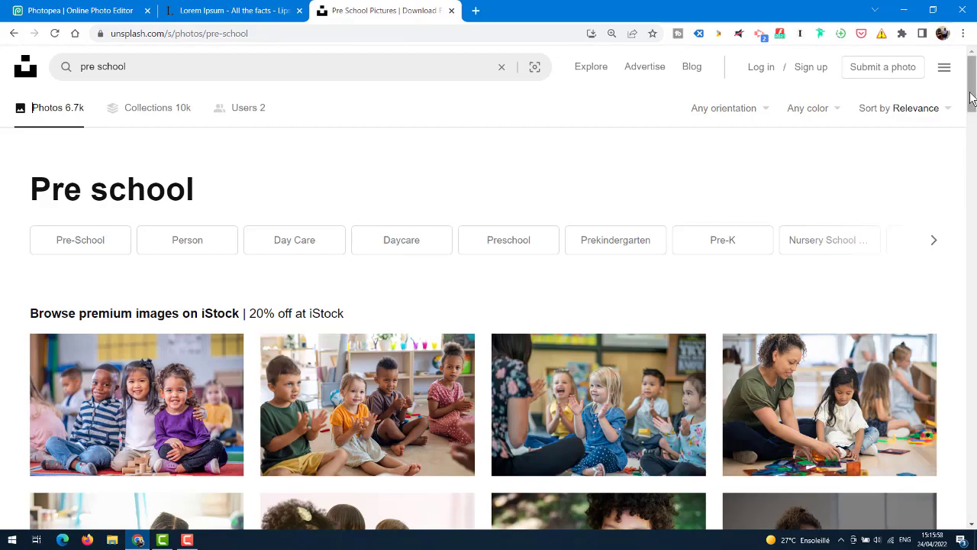
mouse_move(971, 98)
mouse_down()
mouse_move(974, 142)
mouse_move(973, 92)
mouse_up()
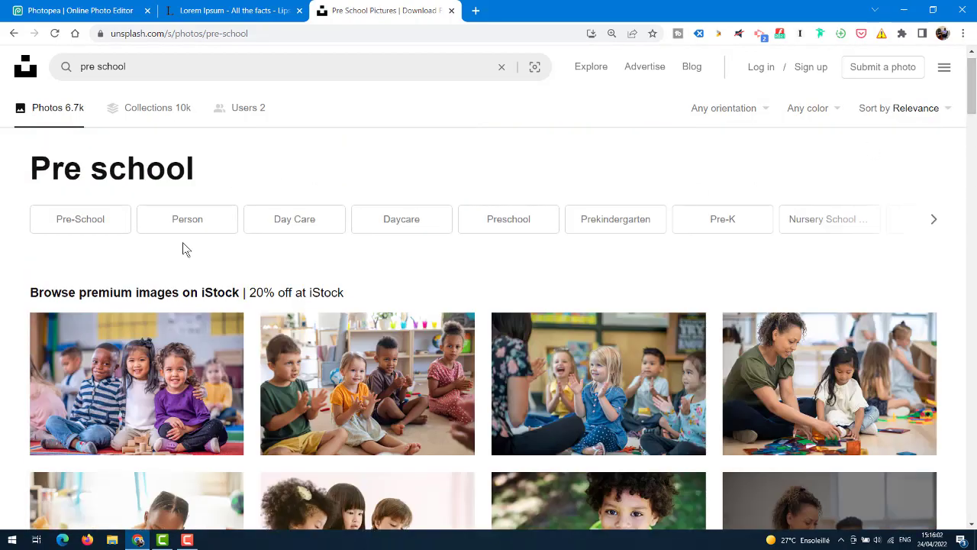
- Recheck the main photo in the reference flyer and search Unsplash for "junior school" pictures, browsing the results
click(189, 13)
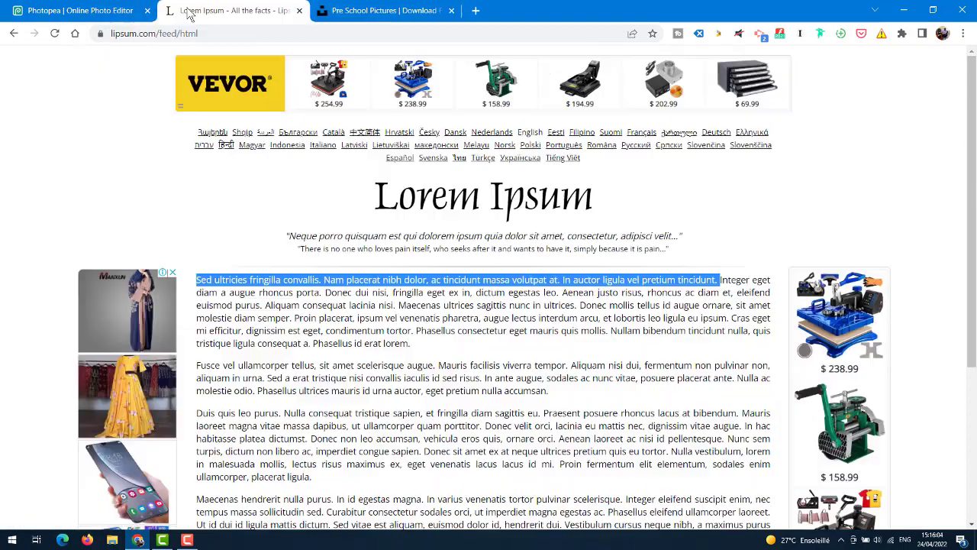
click(120, 11)
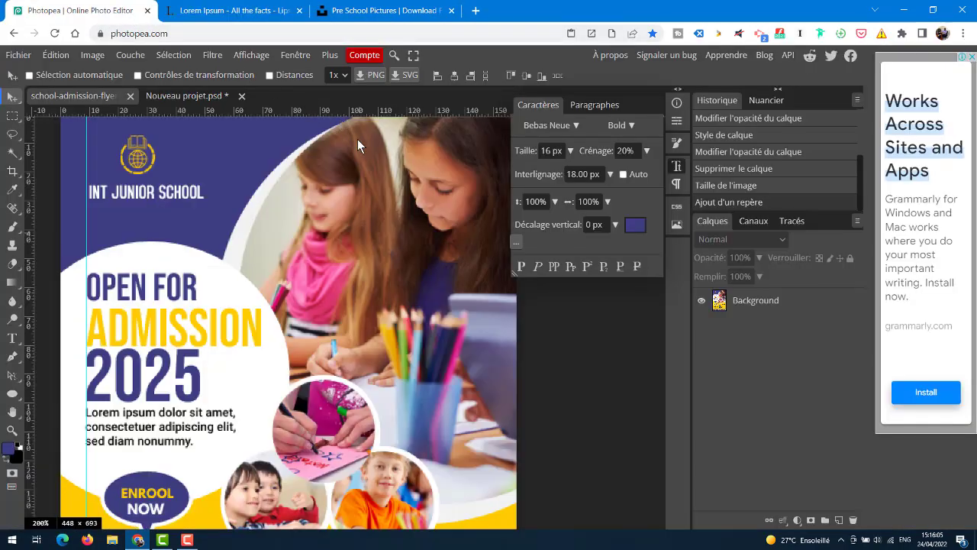
click(372, 20)
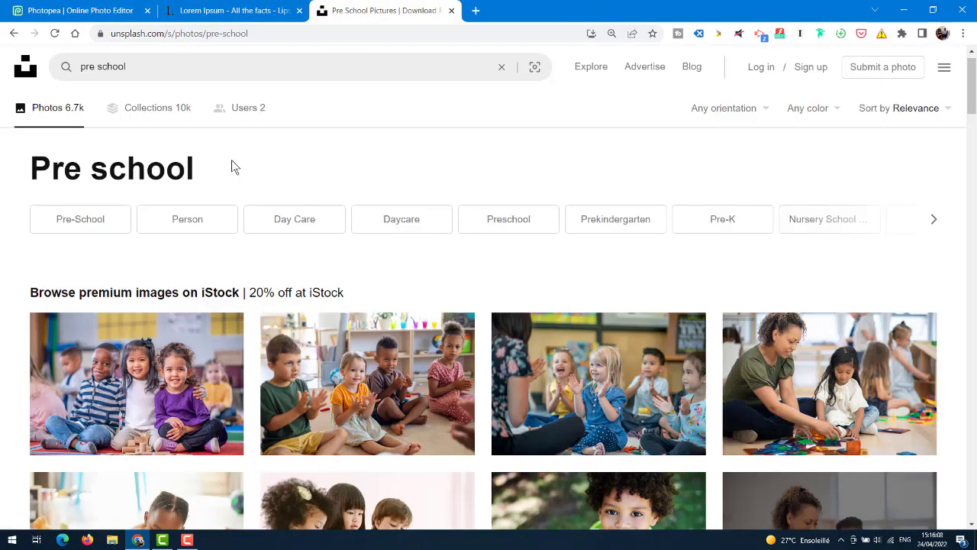
double_click(93, 66)
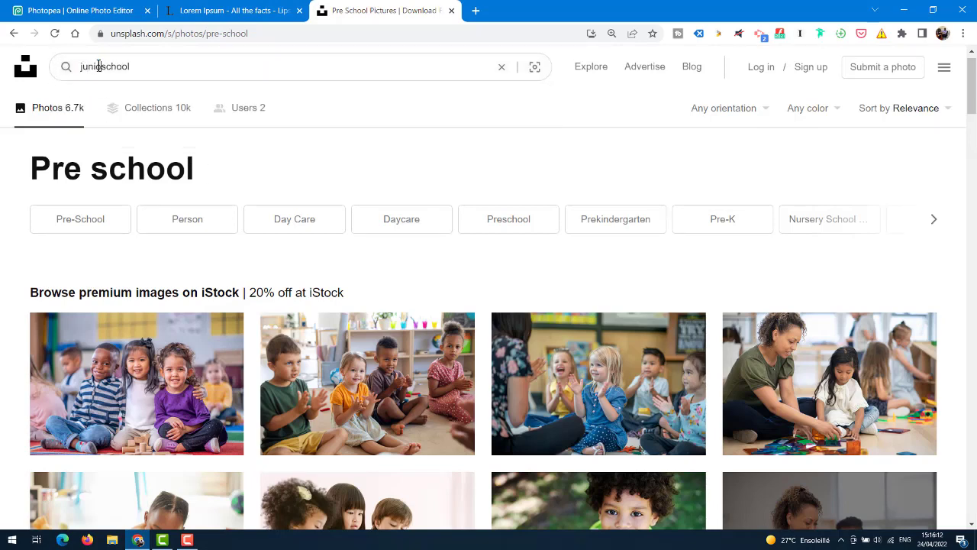
text(junior)
key(Return)
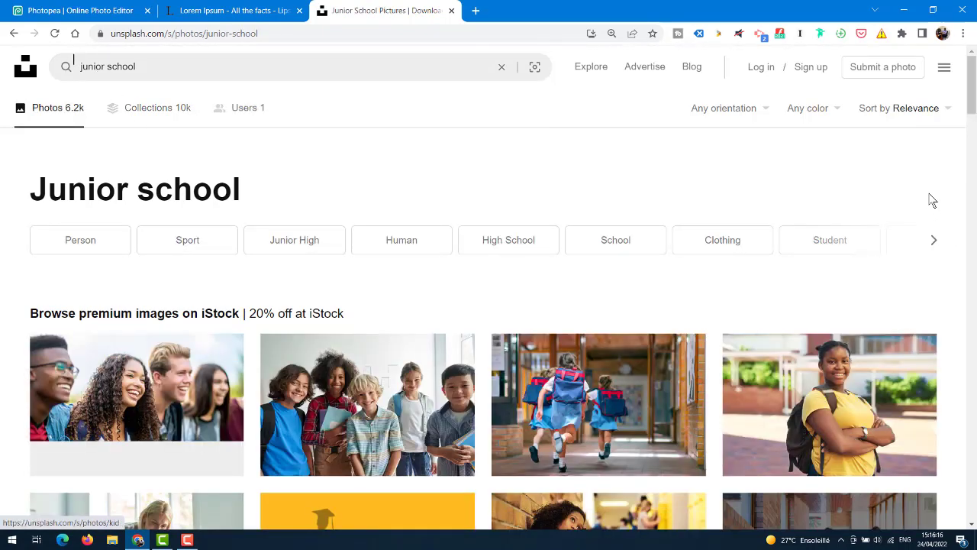
drag(973, 102, 955, 83)
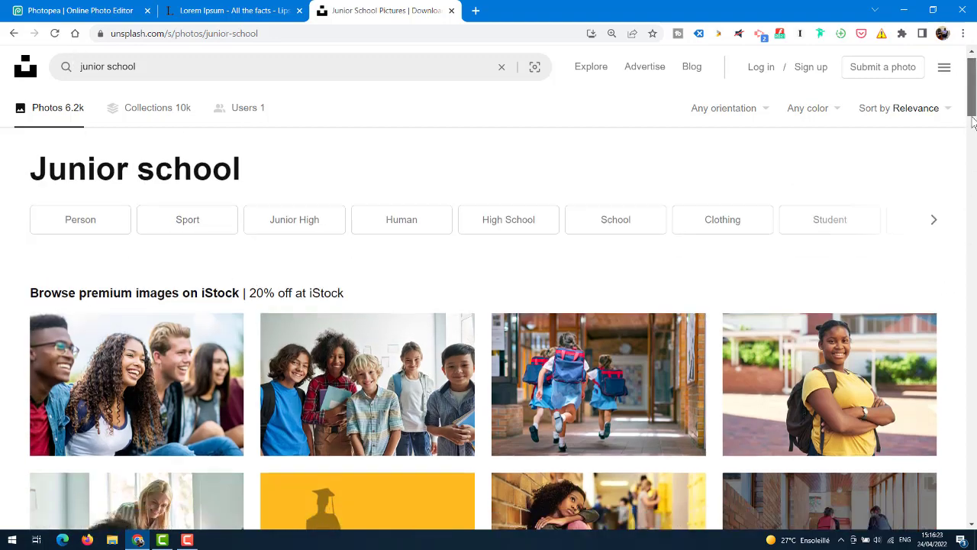
drag(975, 126, 954, 318)
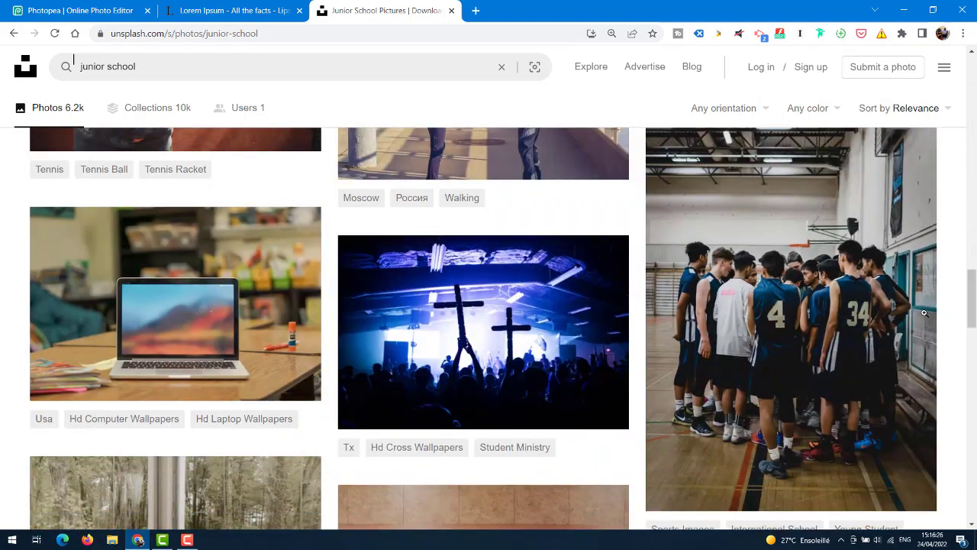
- Open pexels.com in a new browser tab as another source of free photos
click(475, 11)
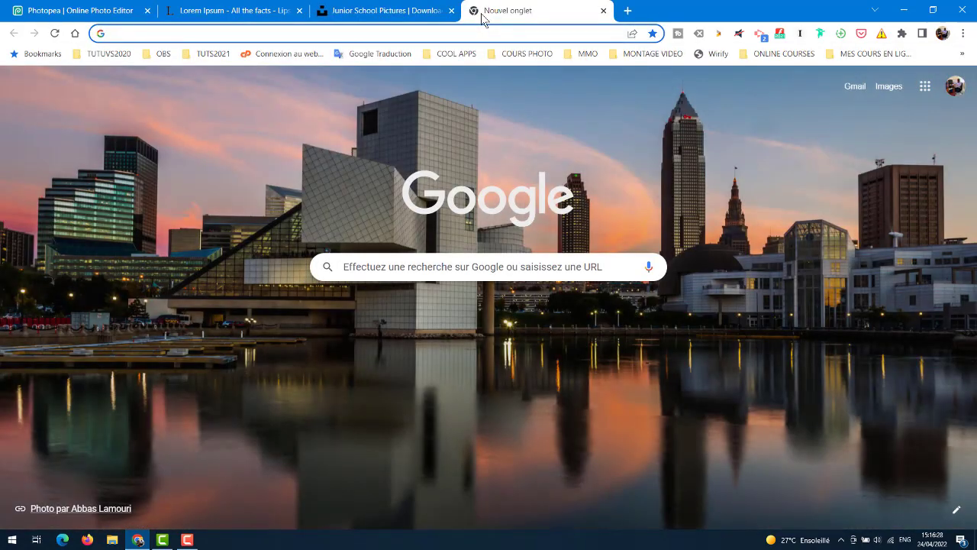
text(pexels.com)
key(Return)
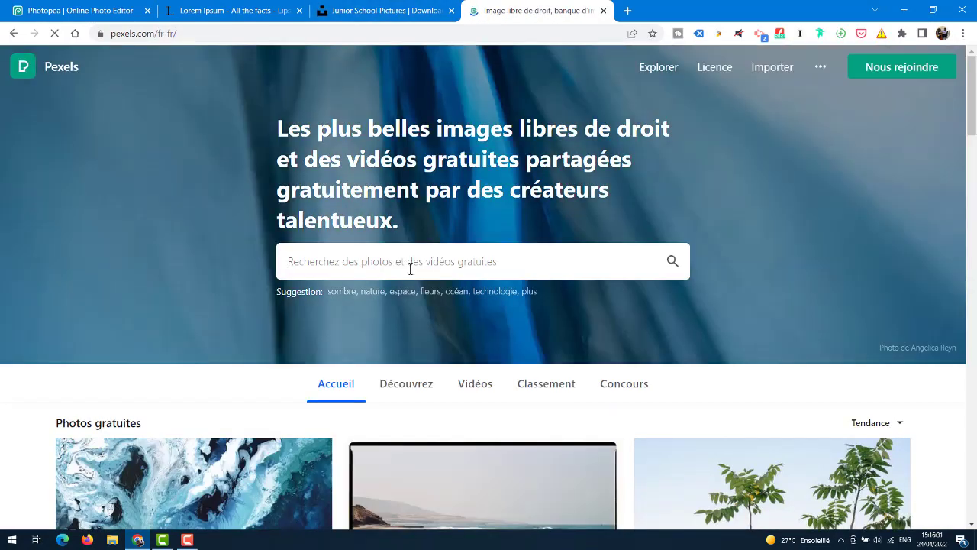
- Search Pexels for "prescolaire" photos
click(411, 262)
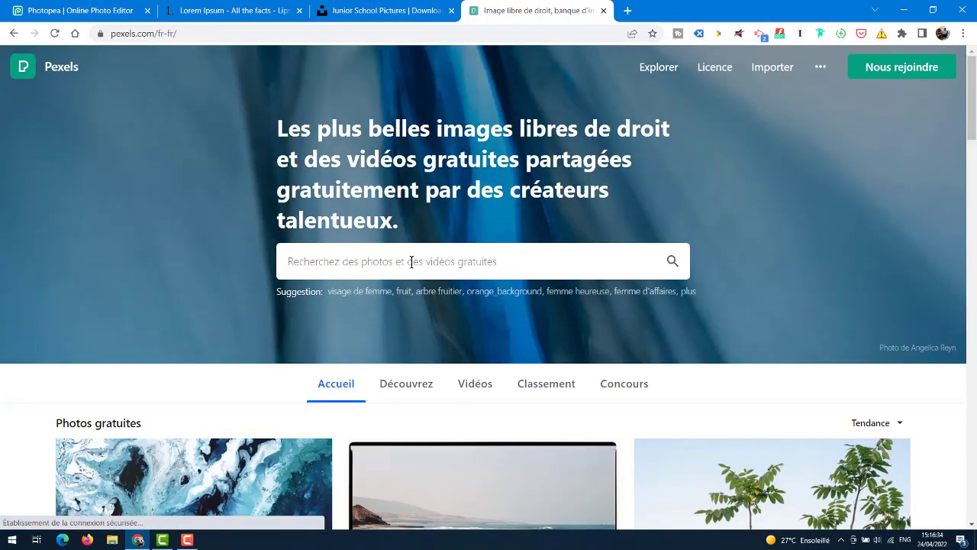
text(presch)
key(BackSpace)
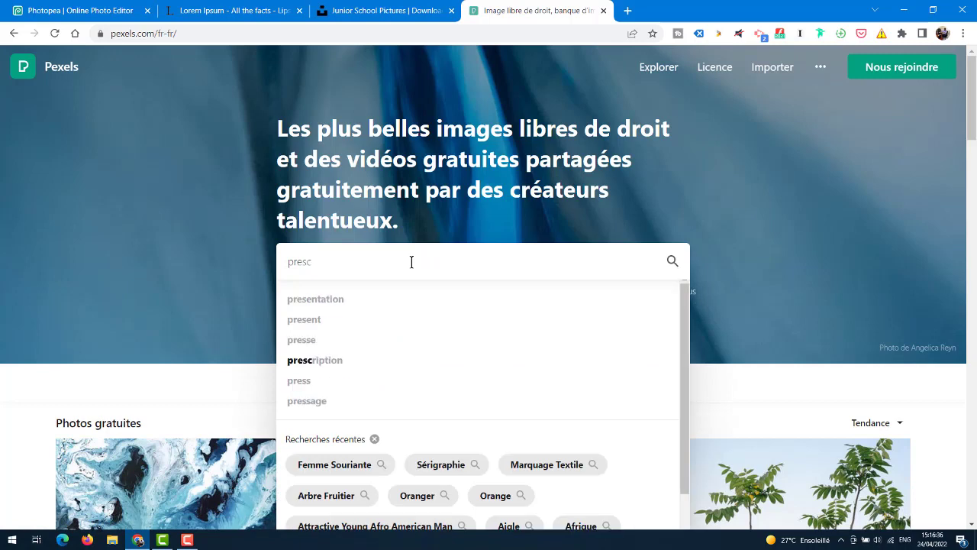
text(olqire)
key(BackSpace)
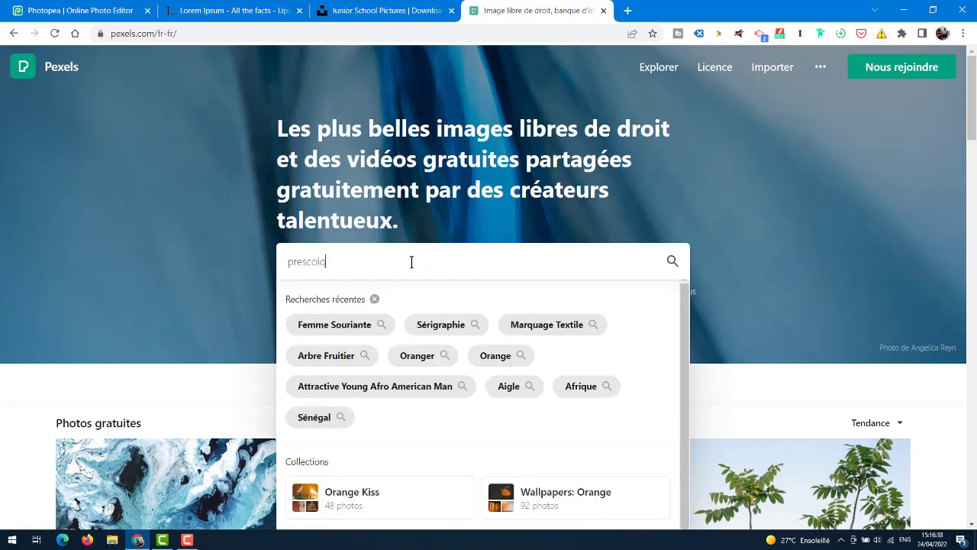
key(BackSpace)
text(aire)
key(Return)
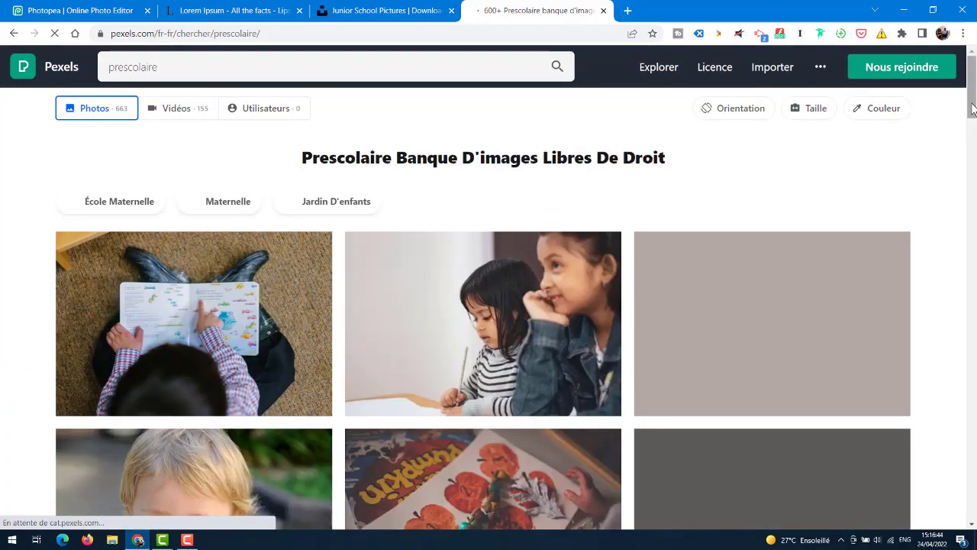
- Look through the preschool photo results and recheck the pictures used in the reference flyer
scroll(971, 118, down, 2)
drag(970, 119, 965, 146)
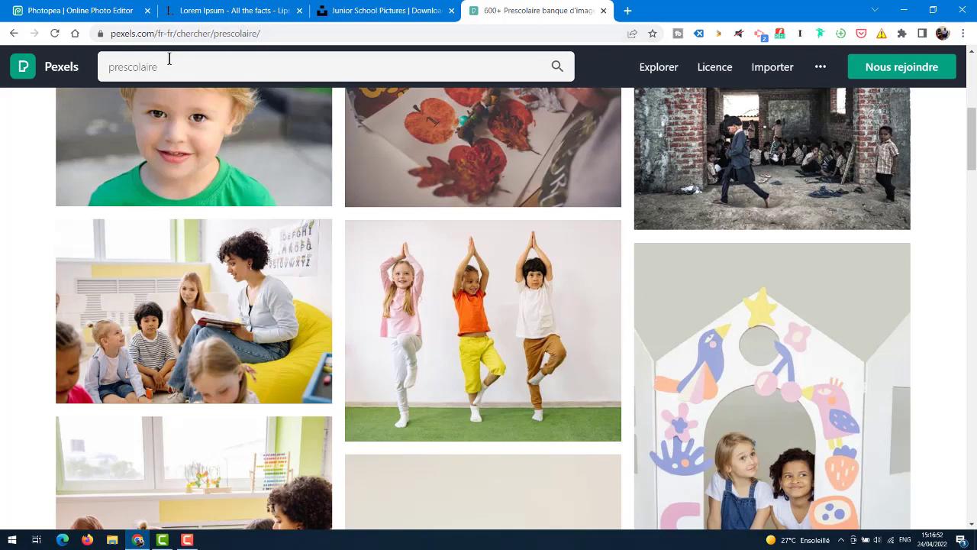
scroll(967, 153, down, 3)
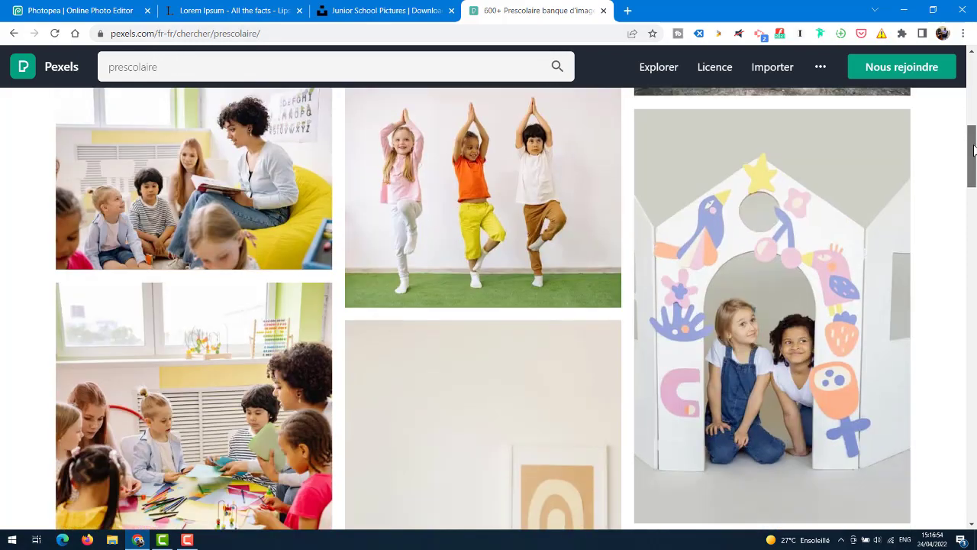
scroll(973, 160, down, 5)
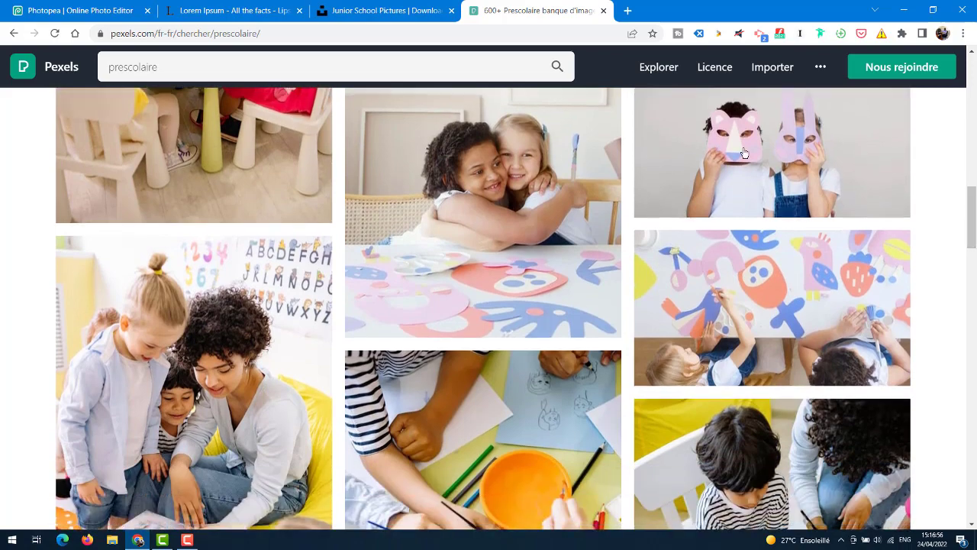
click(99, 11)
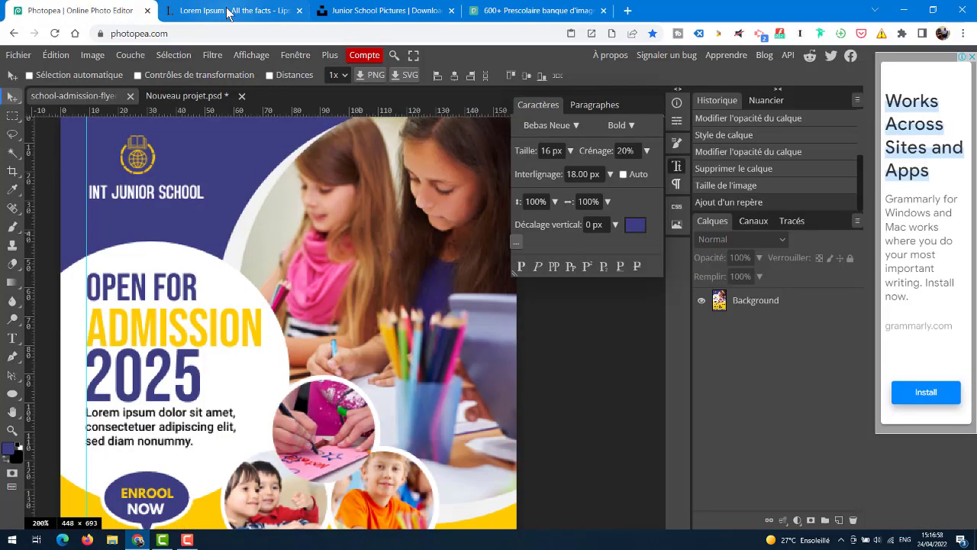
click(523, 10)
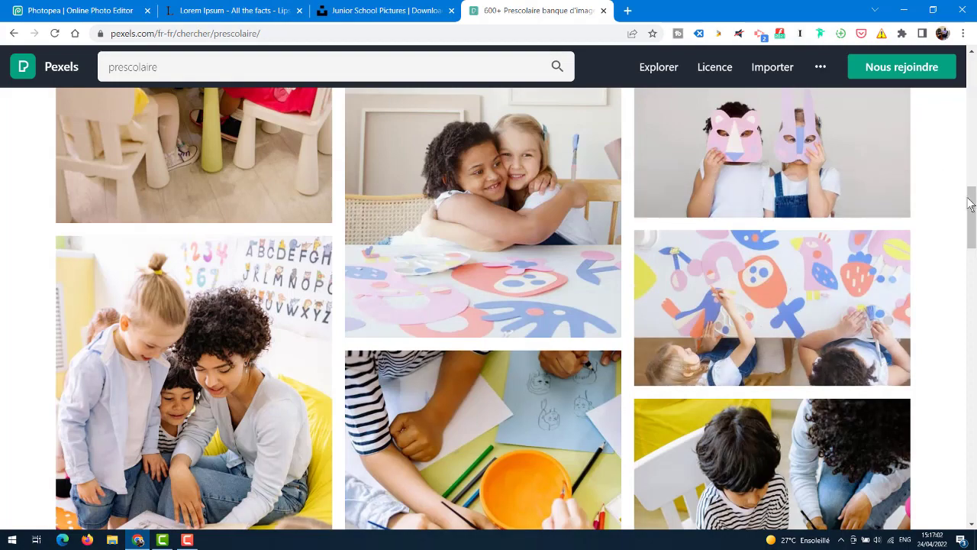
- Download the free photo of the teacher on a yellow beanbag reading to a group of children
drag(973, 203, 973, 127)
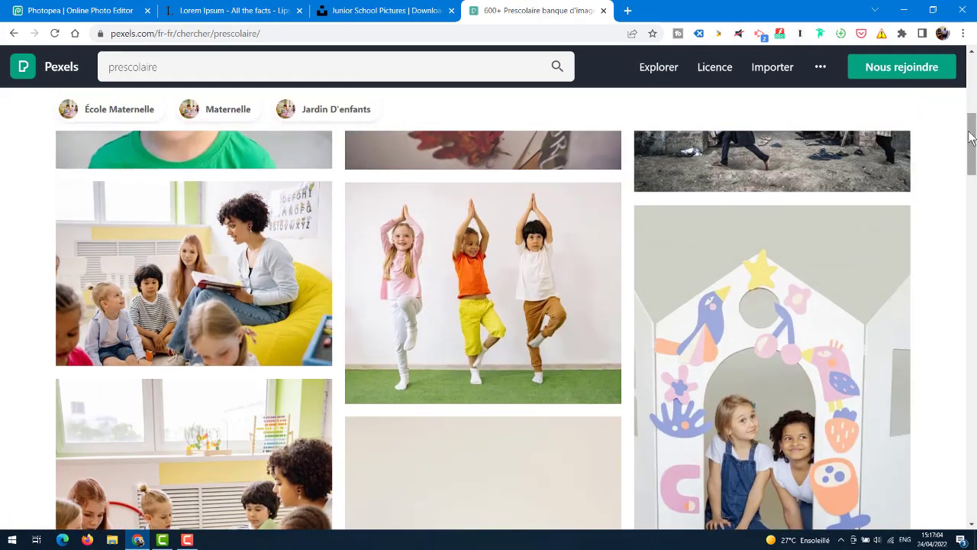
click(241, 264)
click(779, 78)
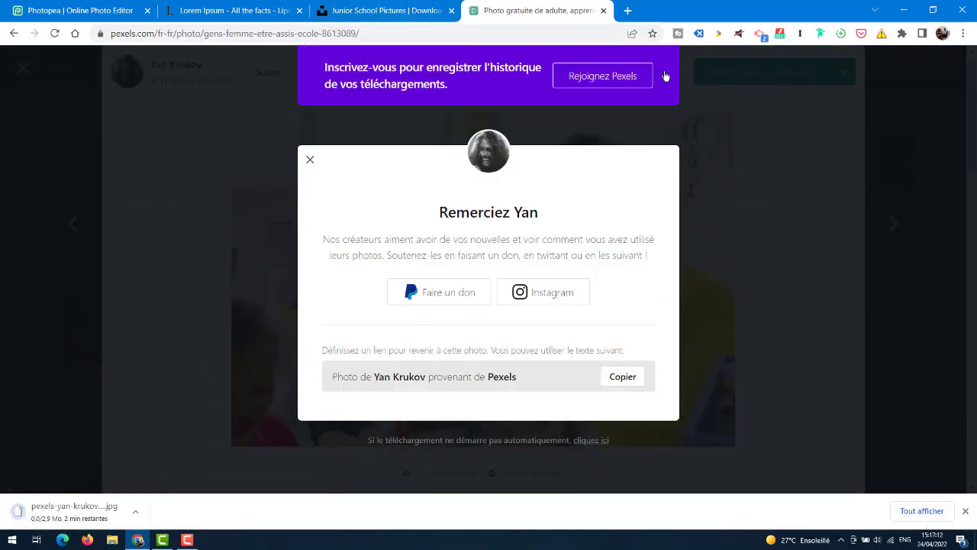
click(829, 131)
click(888, 158)
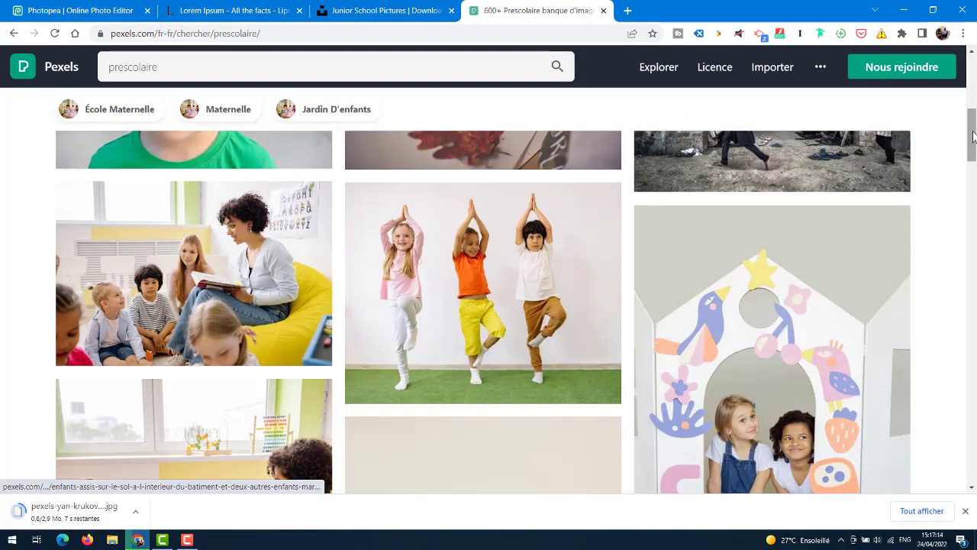
- Download the photo of three children balancing in a yoga pose against a white wall
mouse_move(974, 138)
mouse_down()
mouse_move(976, 185)
mouse_move(974, 134)
mouse_up()
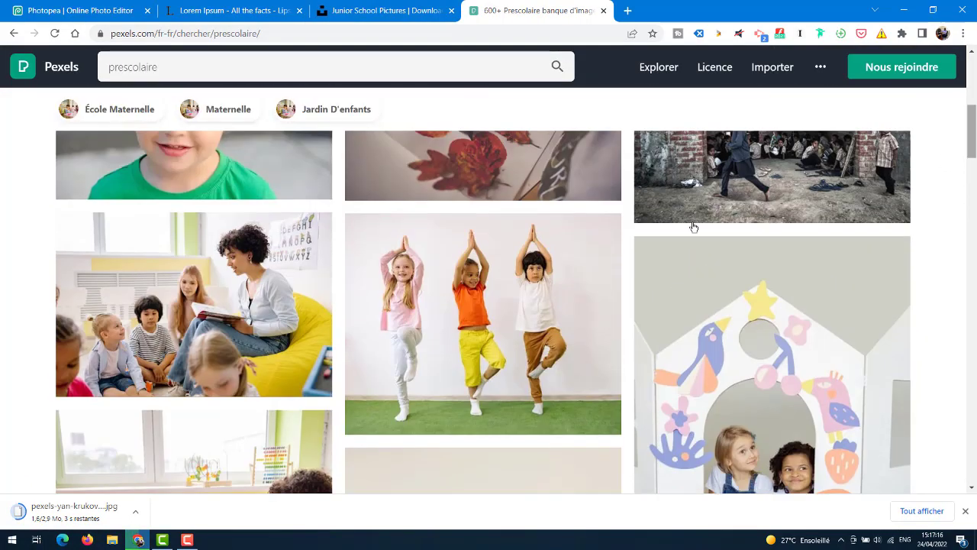
click(511, 282)
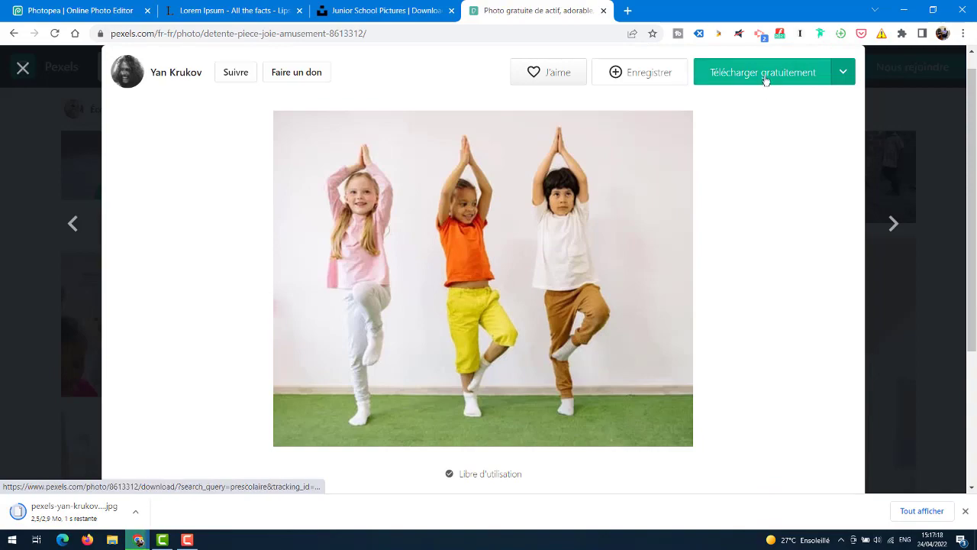
click(894, 311)
- Download the portrait photo of the teacher showing a picture book to children beside the alphabet wall
drag(973, 131, 974, 206)
scroll(294, 279, down, 1)
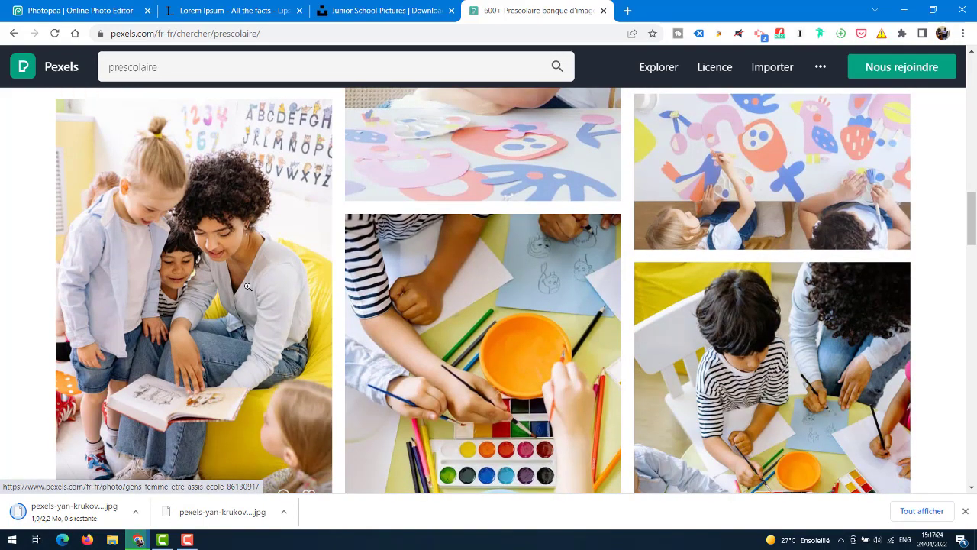
click(295, 281)
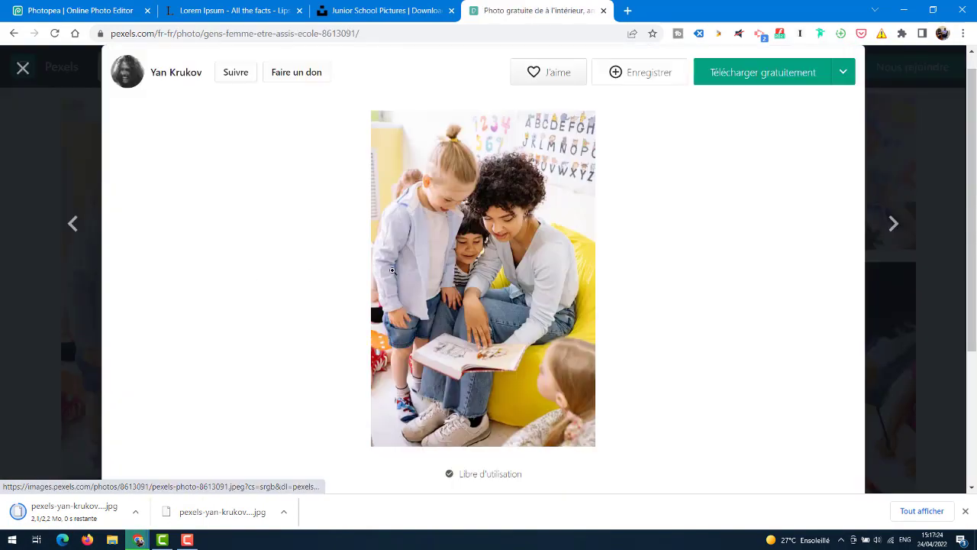
click(768, 80)
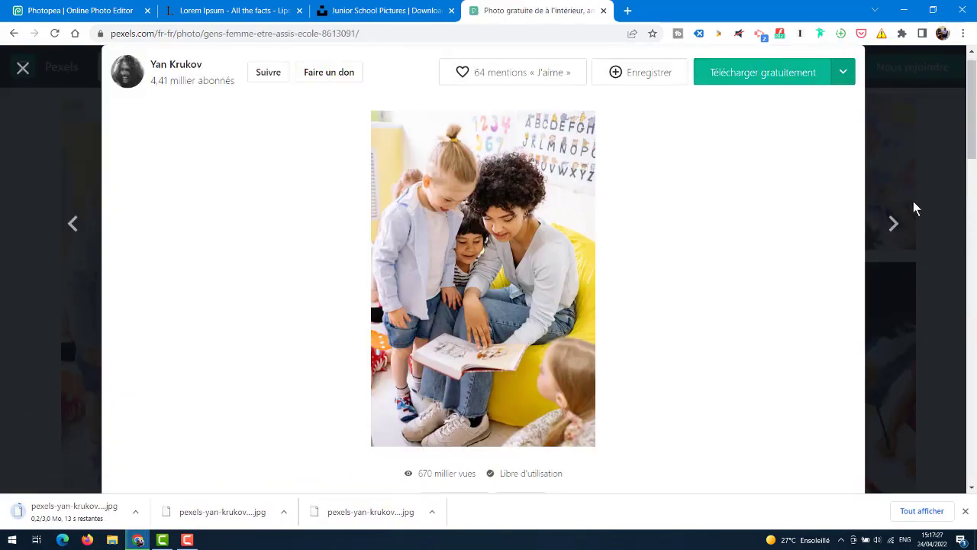
click(23, 68)
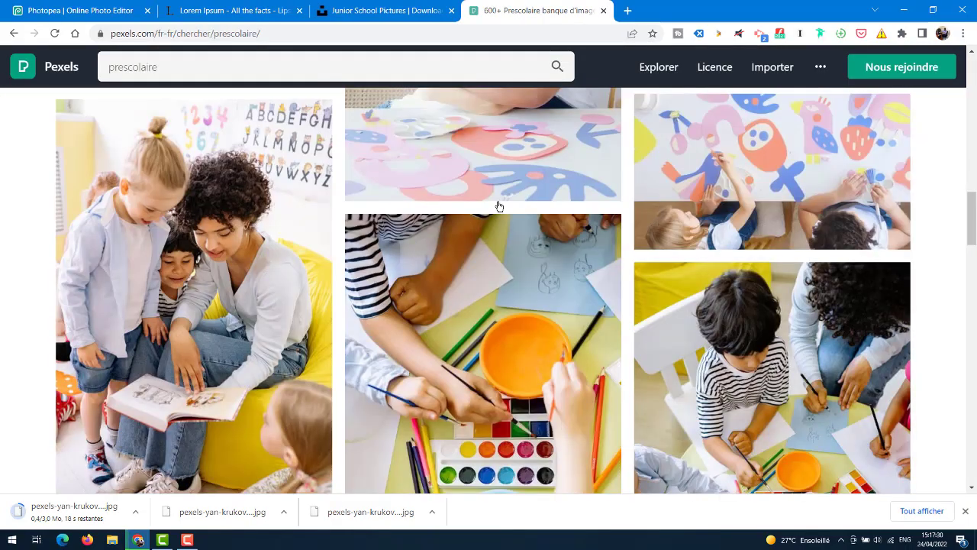
- Find and download the photo of children sitting on green turf with a small yellow ball
drag(974, 206, 968, 293)
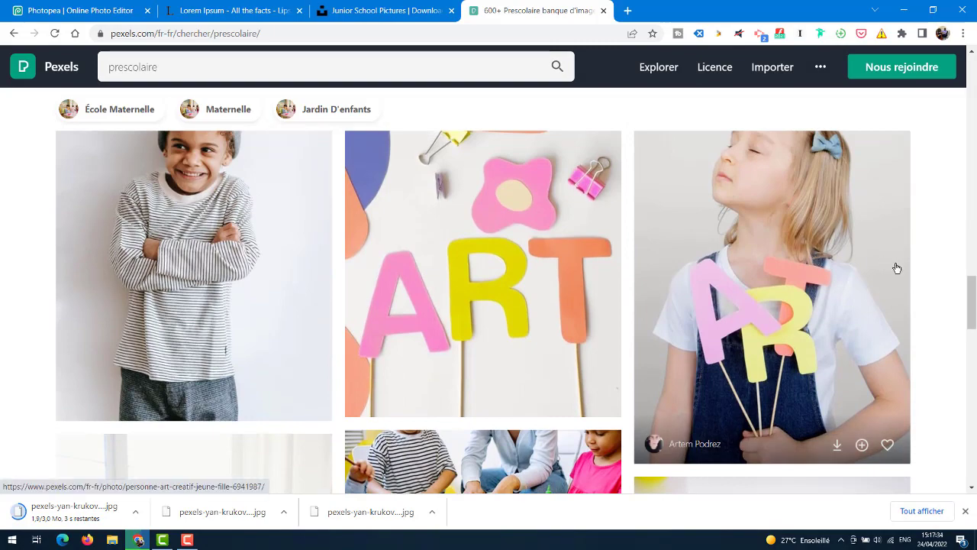
scroll(894, 315, down, 5)
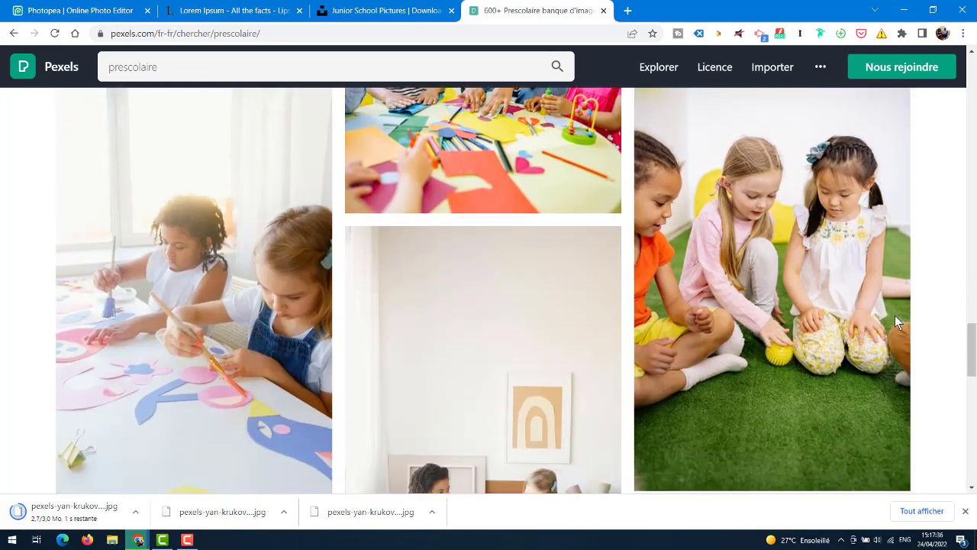
click(835, 287)
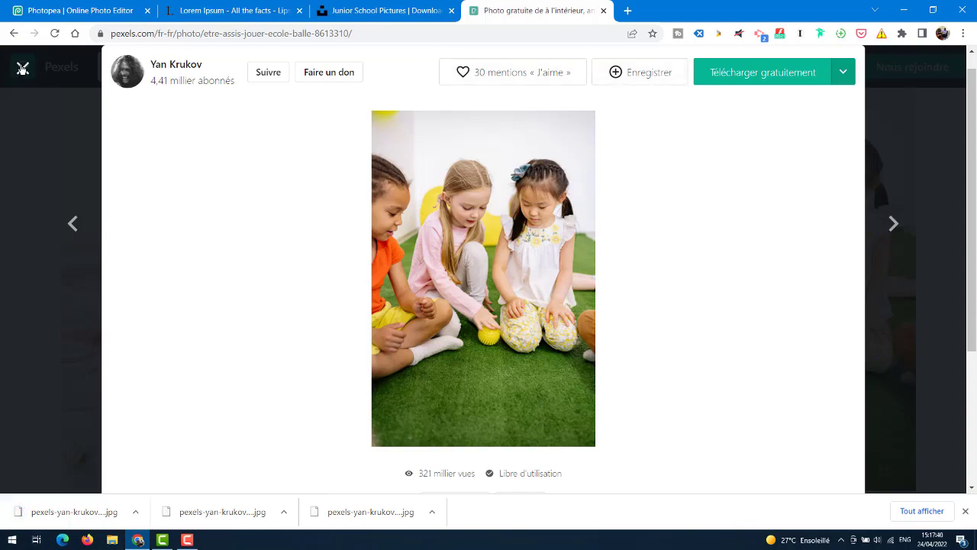
click(741, 69)
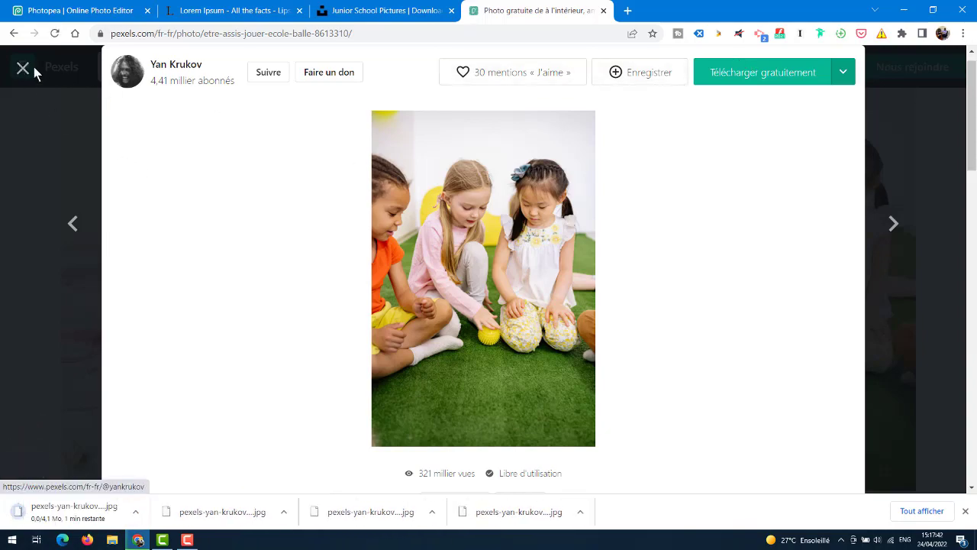
click(94, 88)
- Download the photo of the teacher painting a child's palm yellow
drag(972, 233, 968, 305)
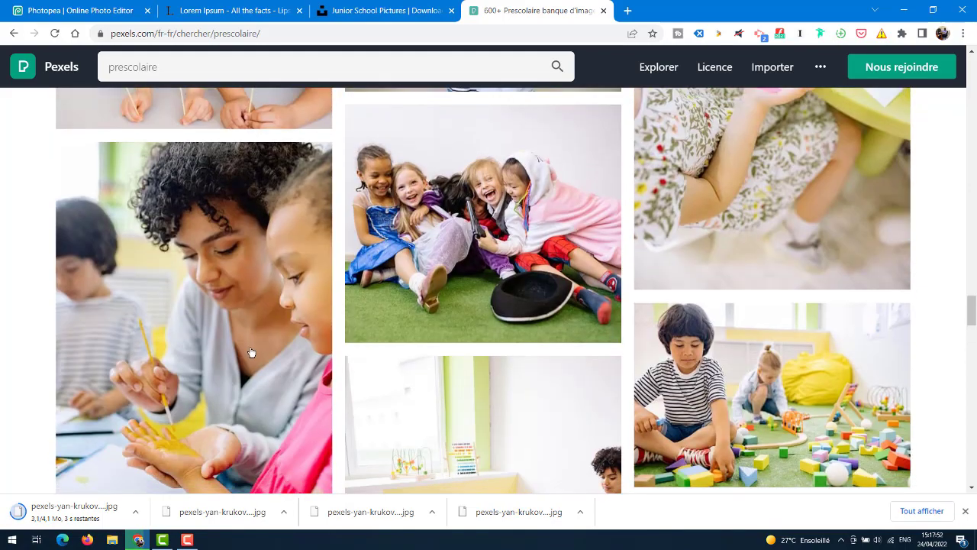
click(251, 352)
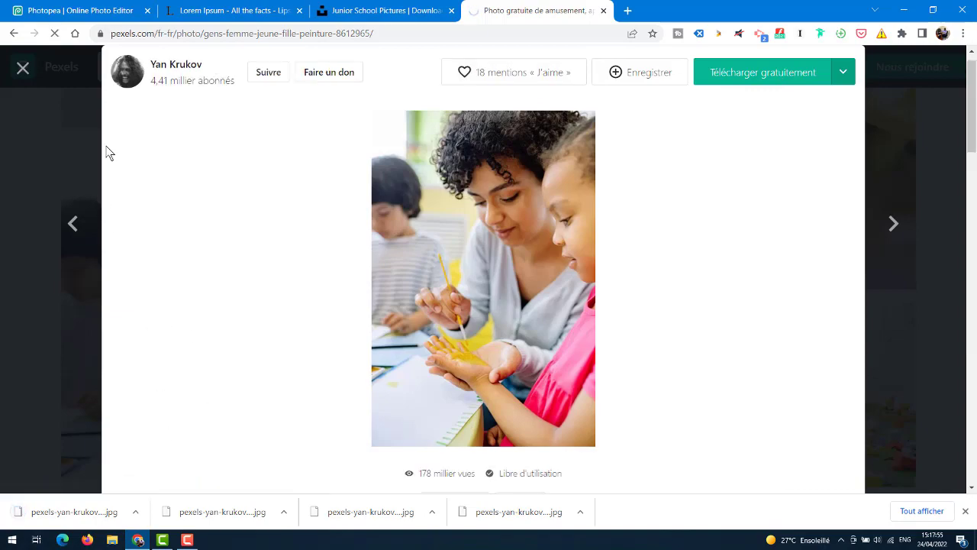
click(22, 69)
- Download the photo of the teacher painting at a table with a boy in stripes and a girl in pink
drag(971, 310, 970, 359)
click(563, 436)
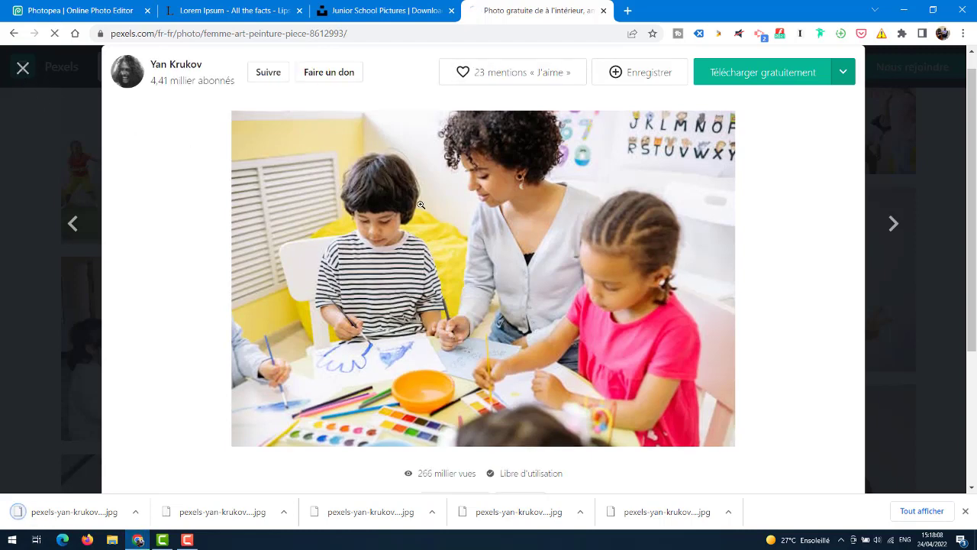
click(23, 67)
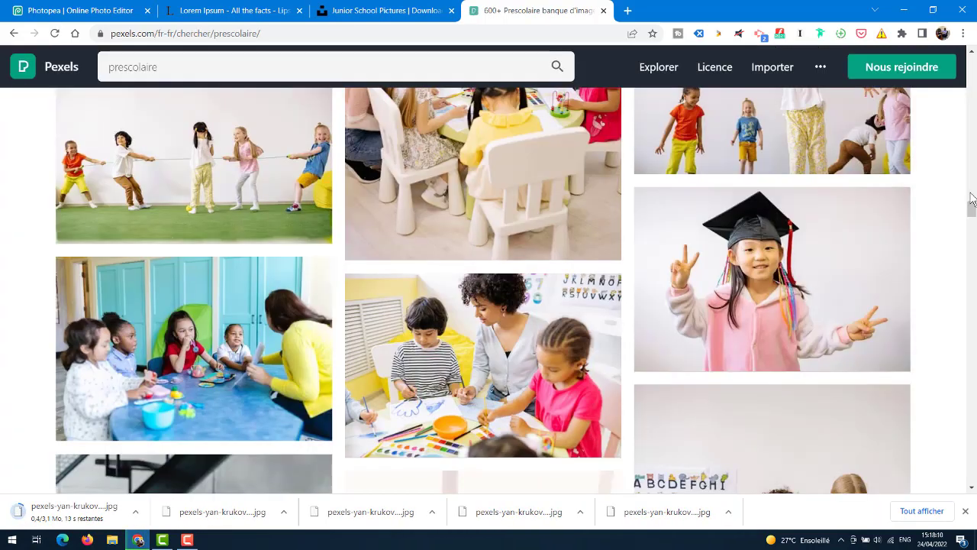
- View the photo of the girl in a graduation cap and download the one of two children in a decorated cardboard house
click(765, 280)
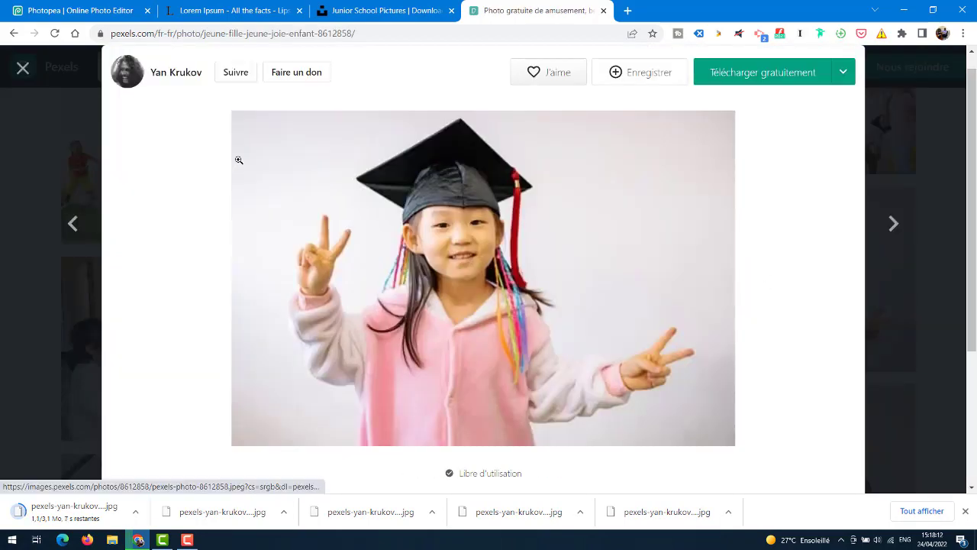
click(23, 68)
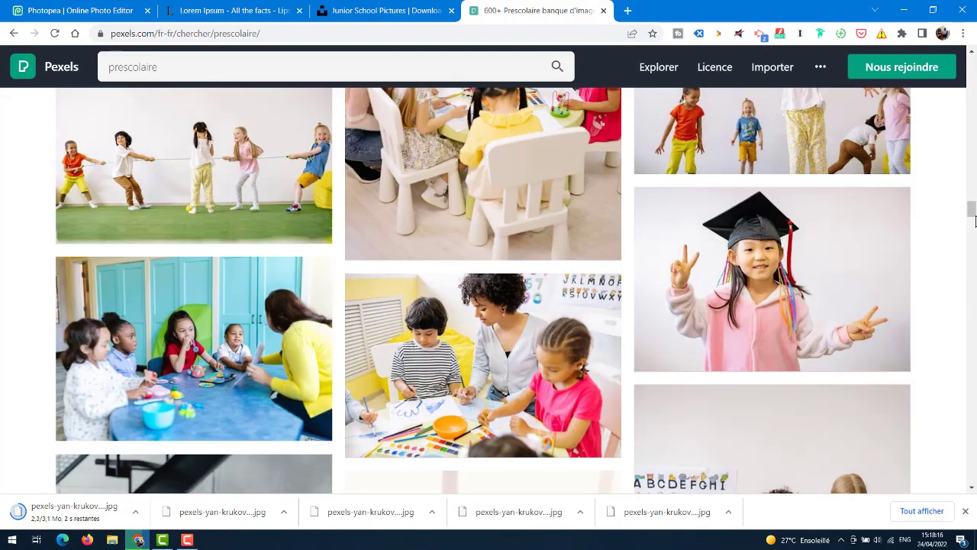
drag(972, 214, 972, 87)
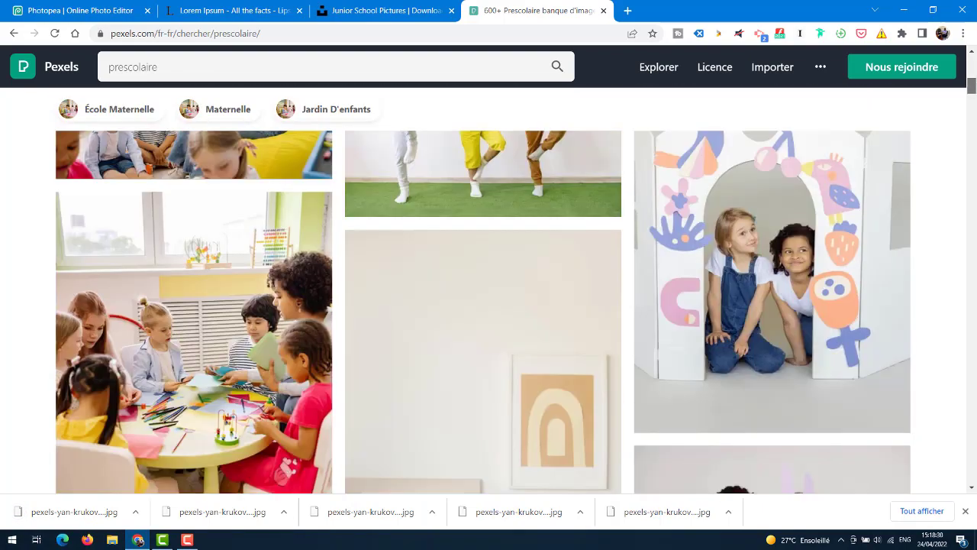
scroll(858, 284, up, 3)
scroll(859, 285, down, 2)
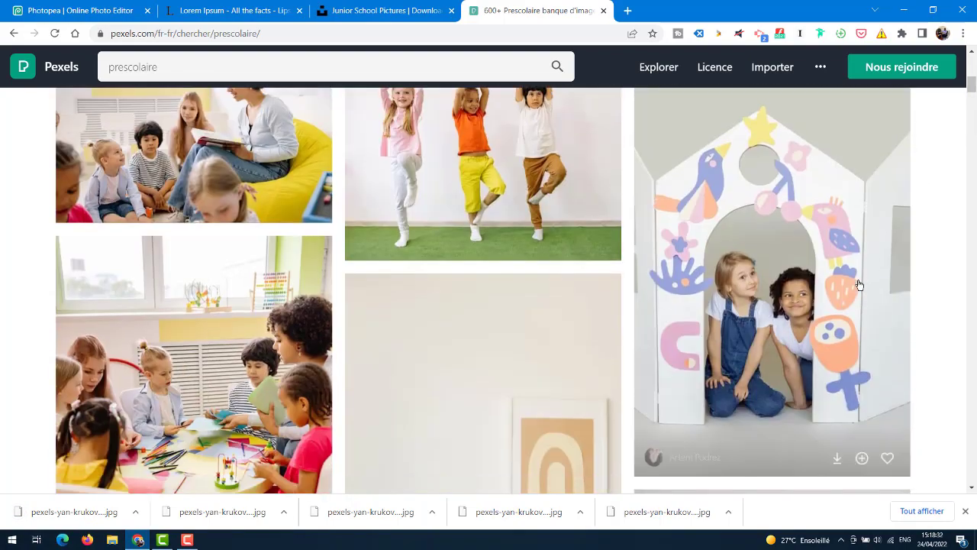
click(859, 285)
click(786, 74)
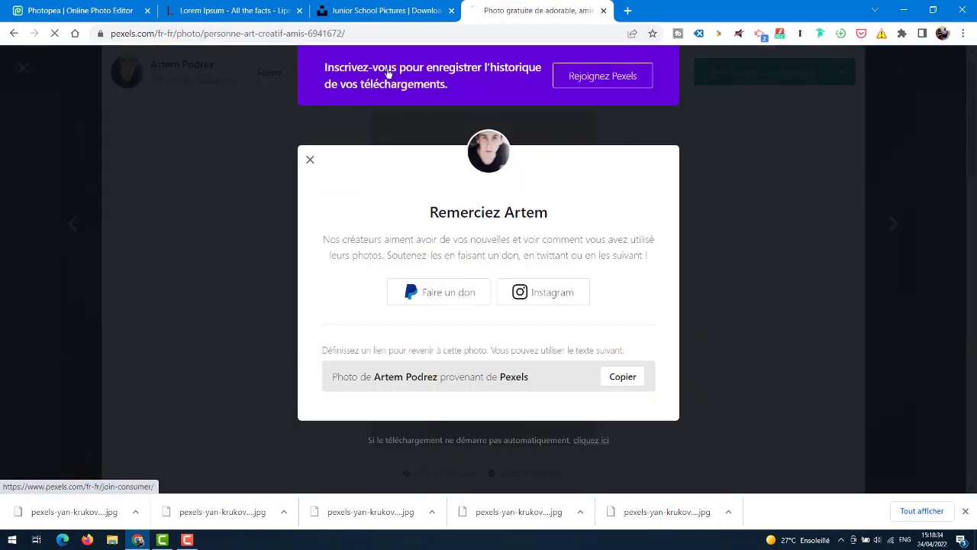
key(Escape)
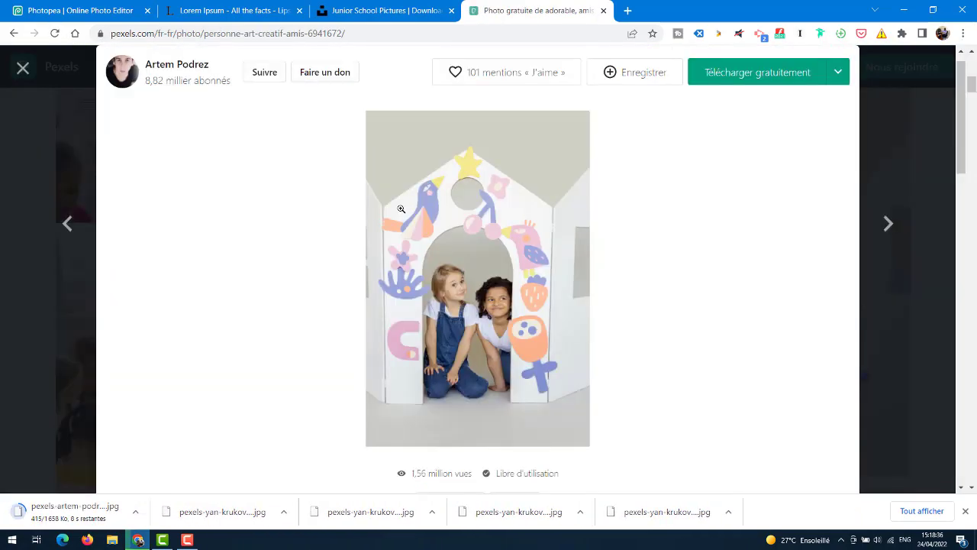
click(23, 71)
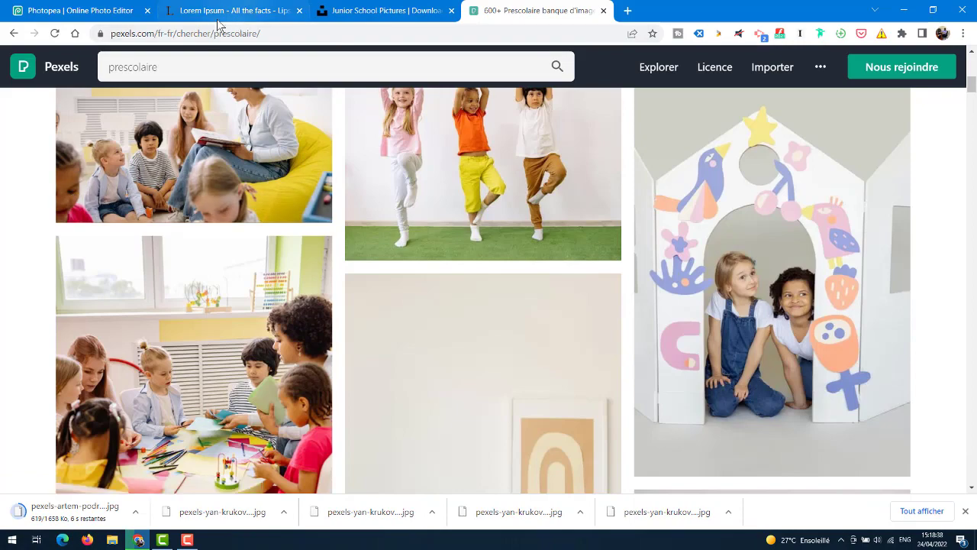
- Switch back to the reference flyer in Photopea
click(376, 12)
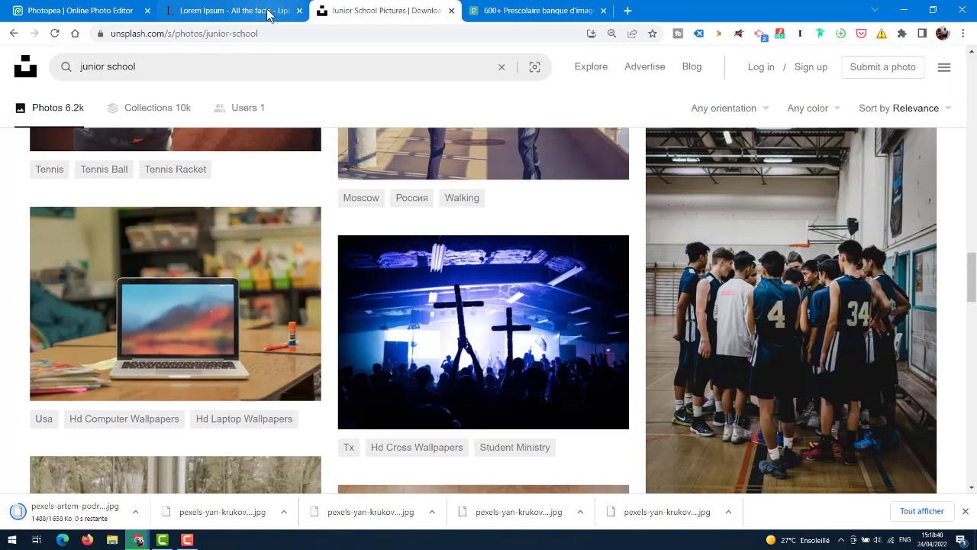
click(262, 11)
click(84, 10)
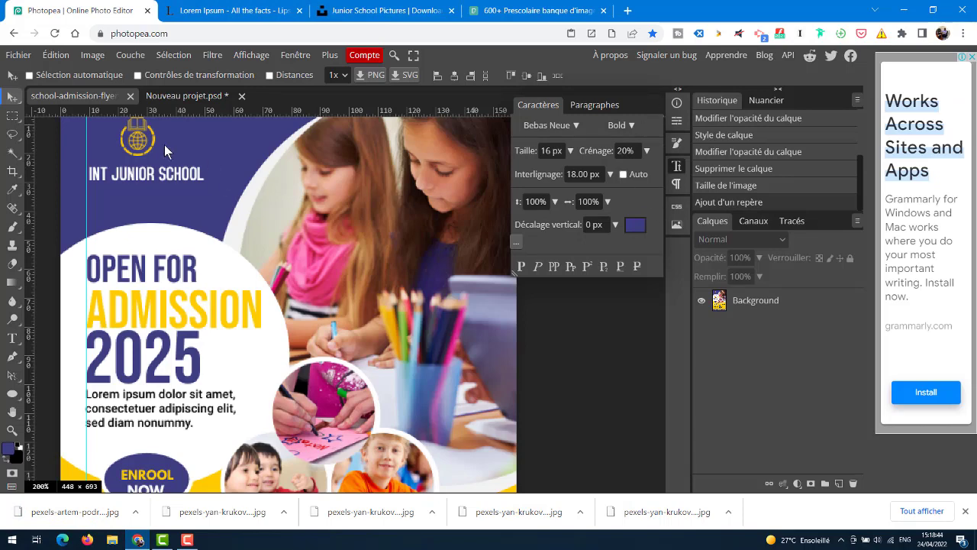
- Close the character settings and save the reference flyer as school-admission-flyer-template.psd in the postermywall folder
click(677, 167)
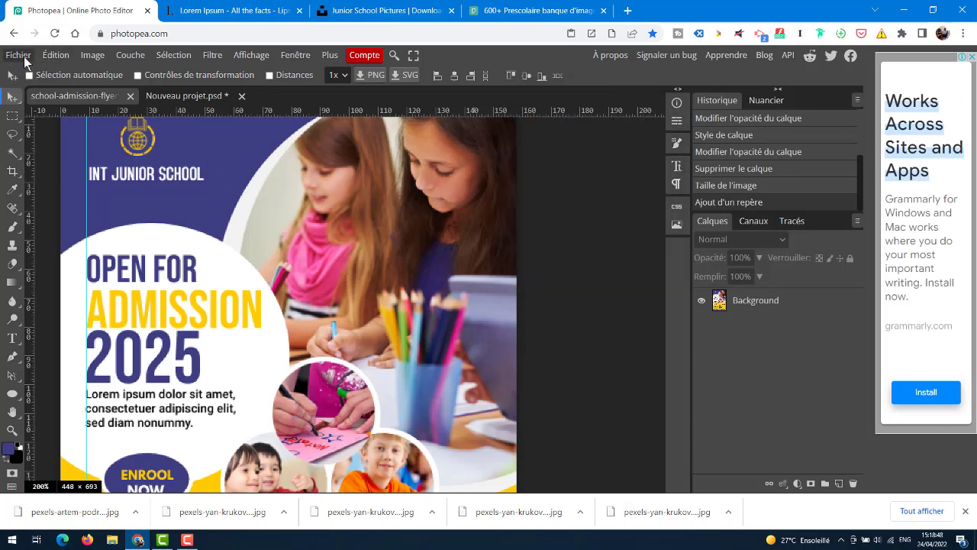
click(22, 57)
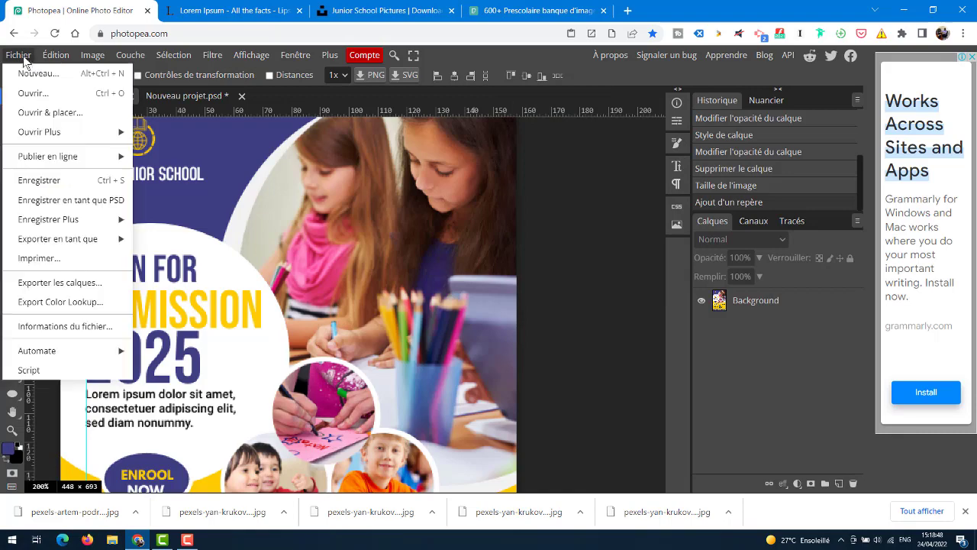
click(67, 200)
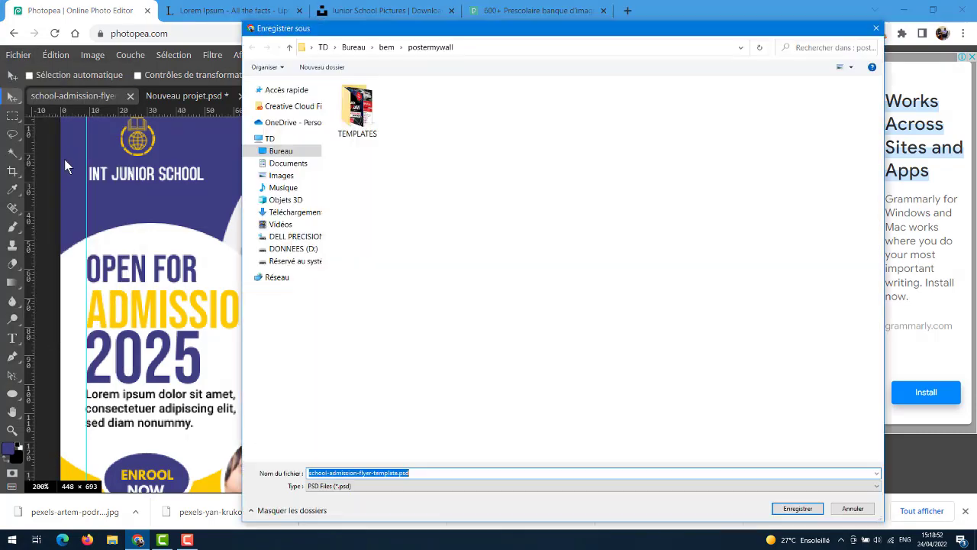
click(803, 514)
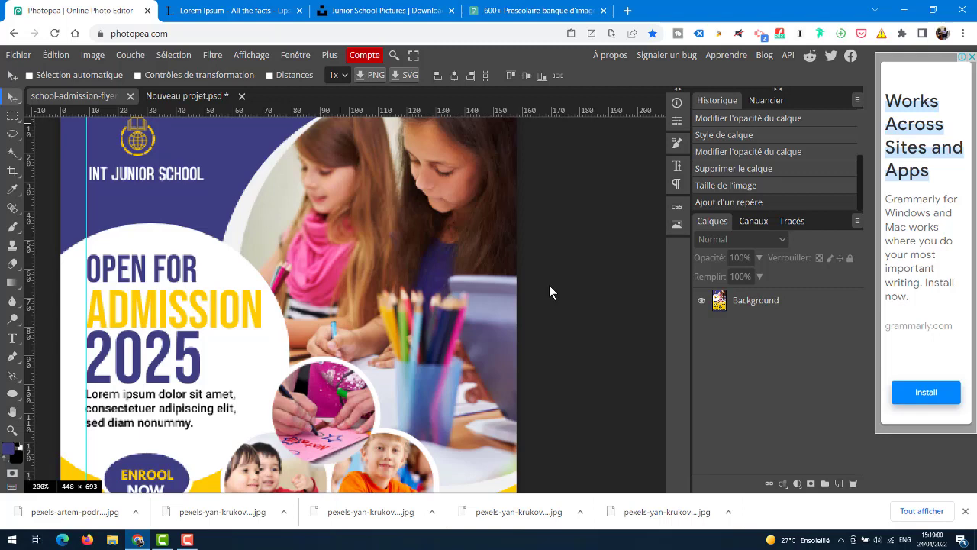
- Save the recreated flyer project as school-admission-flyer-template.psd in the postermywall folder, replacing the existing file
click(183, 96)
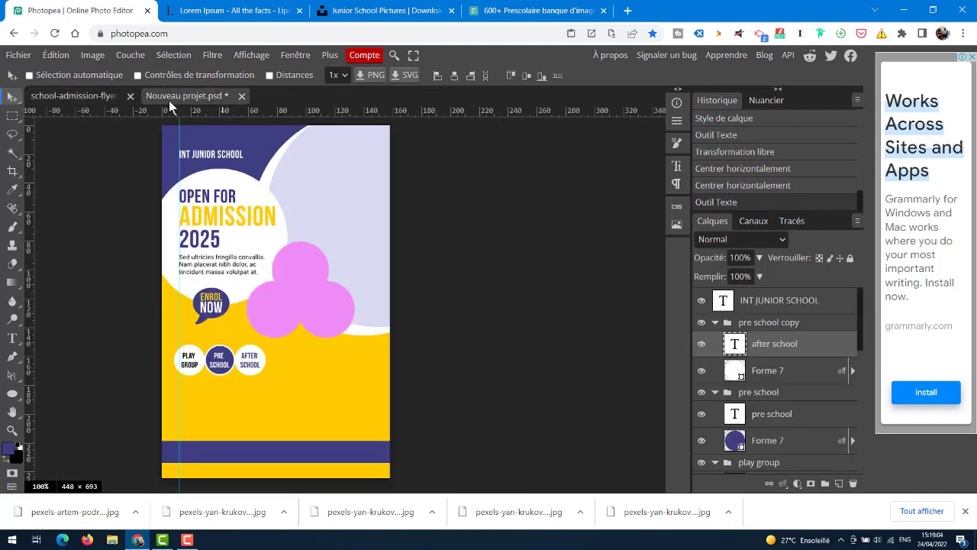
click(18, 55)
click(83, 200)
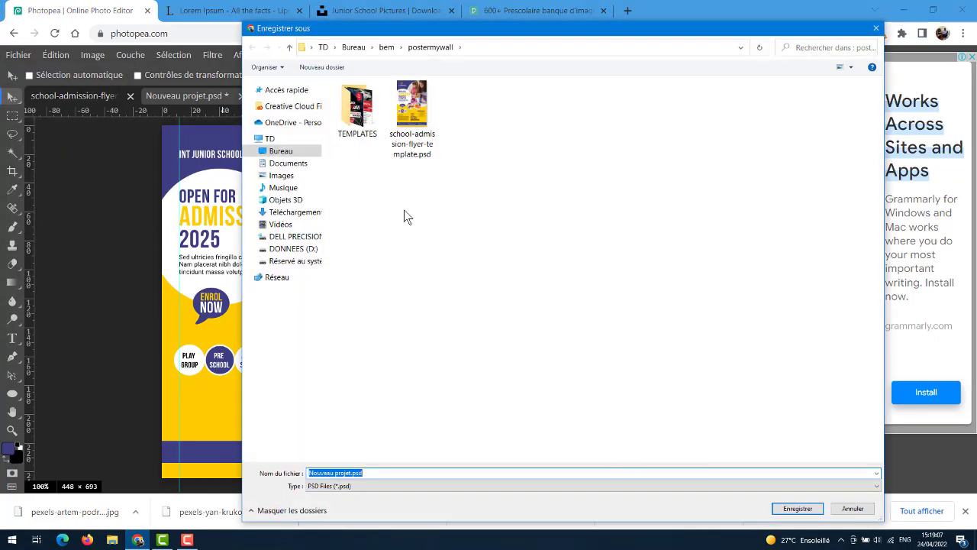
click(412, 122)
click(790, 509)
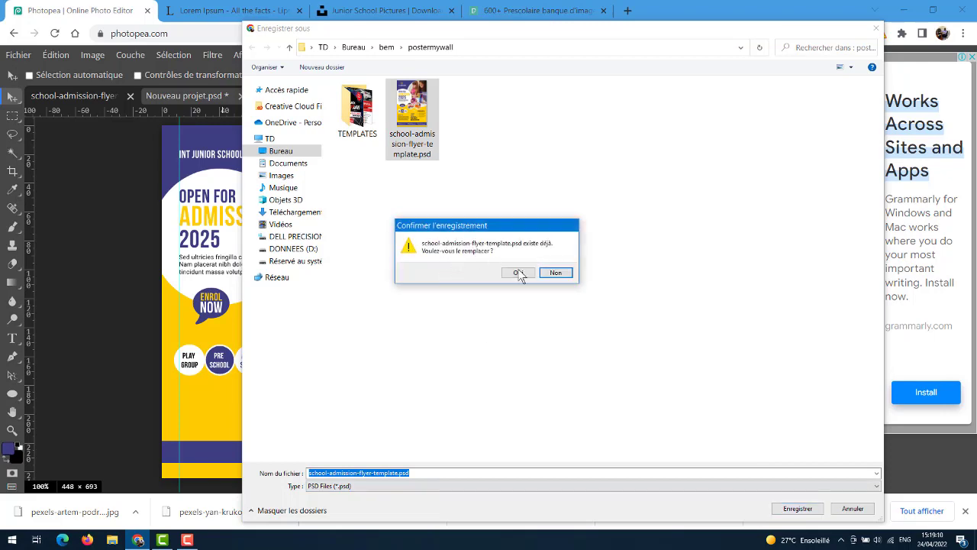
click(516, 271)
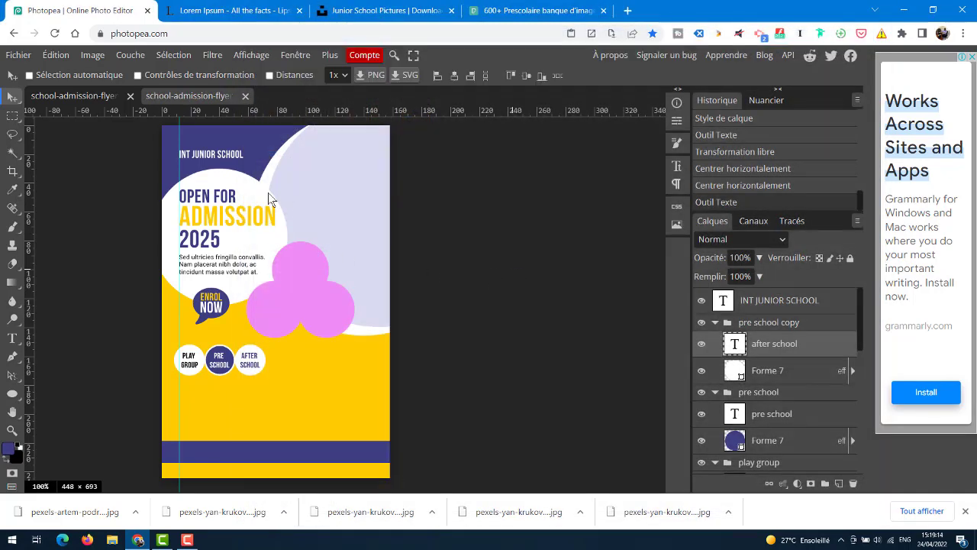
- Place the downloaded Pexels photo 8612993 of the teacher painting with two children directly above the large lavender circle's layer
ctrl+click(343, 203)
drag(859, 393, 856, 431)
click(702, 345)
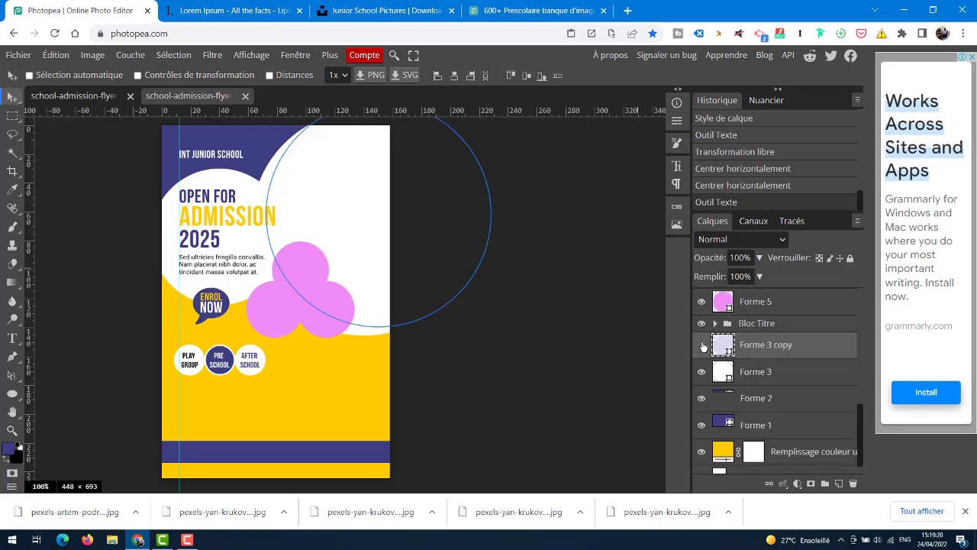
click(702, 345)
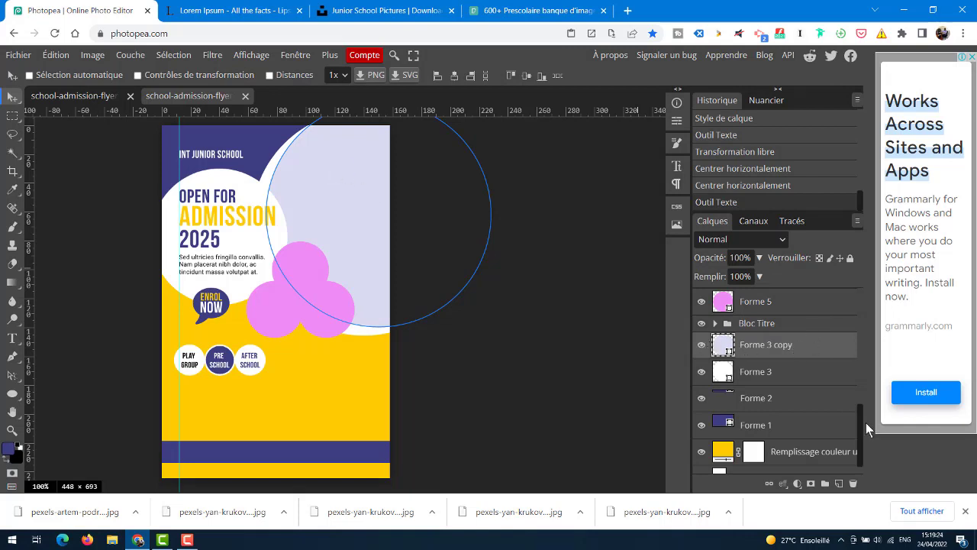
click(20, 56)
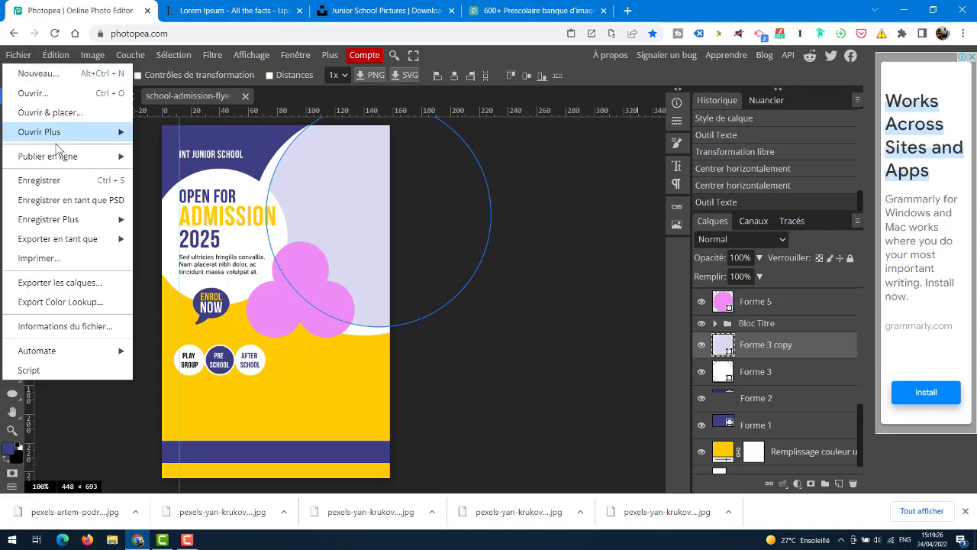
click(42, 114)
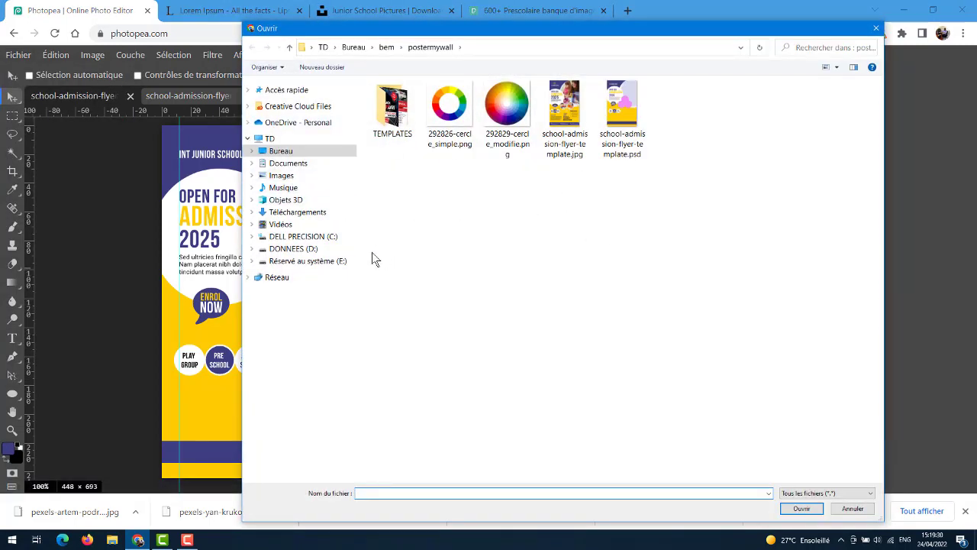
click(296, 213)
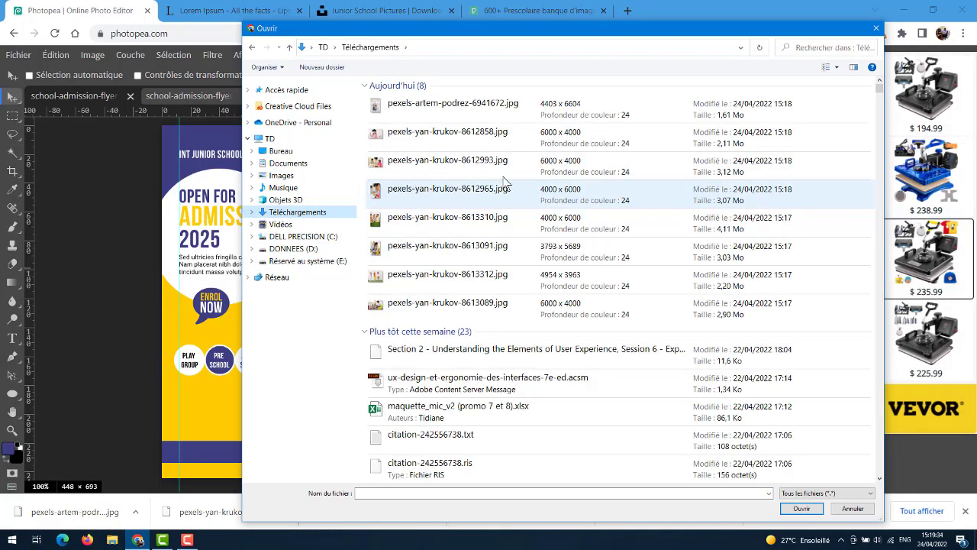
click(827, 69)
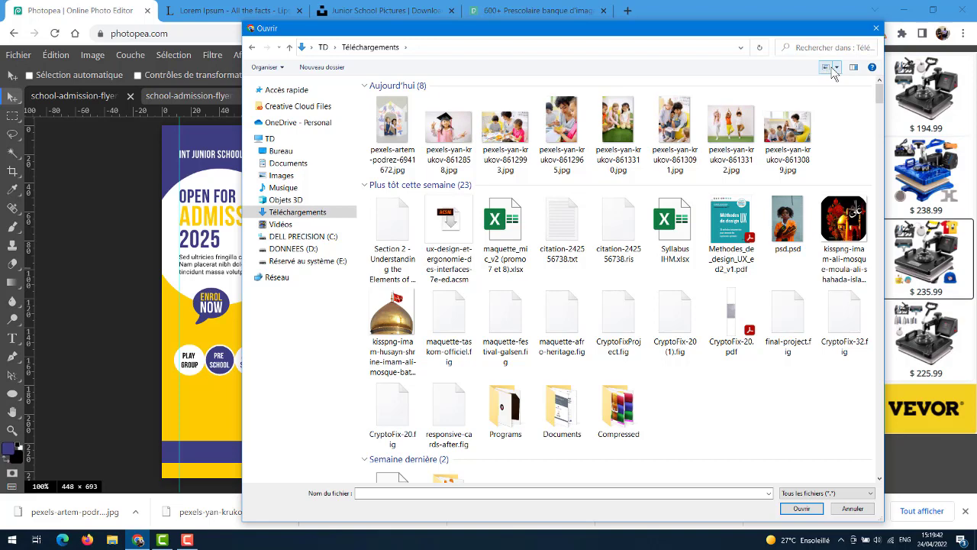
click(836, 67)
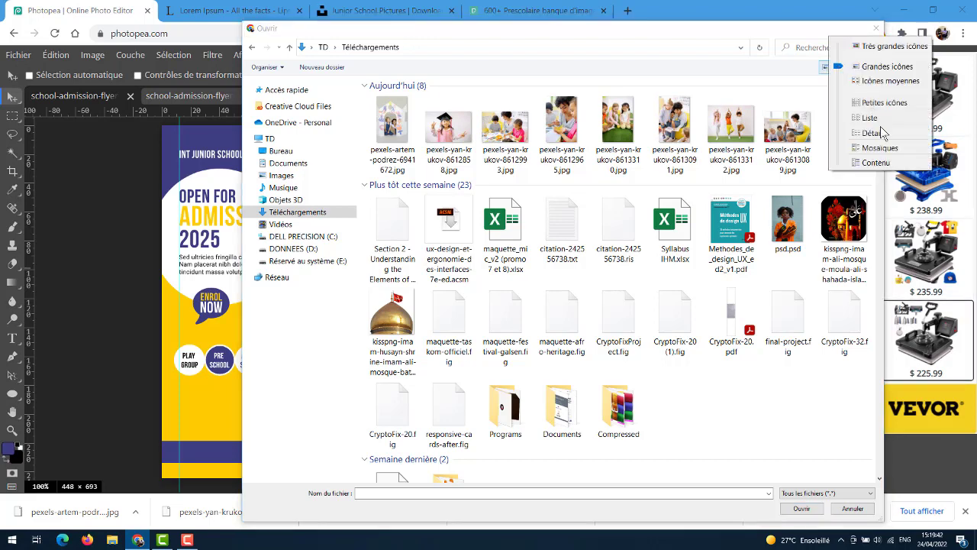
click(870, 46)
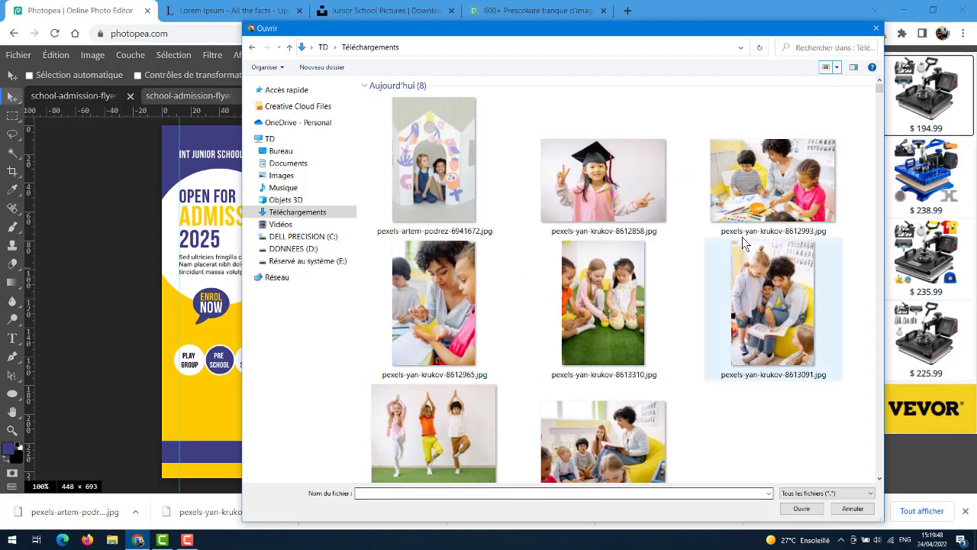
click(771, 189)
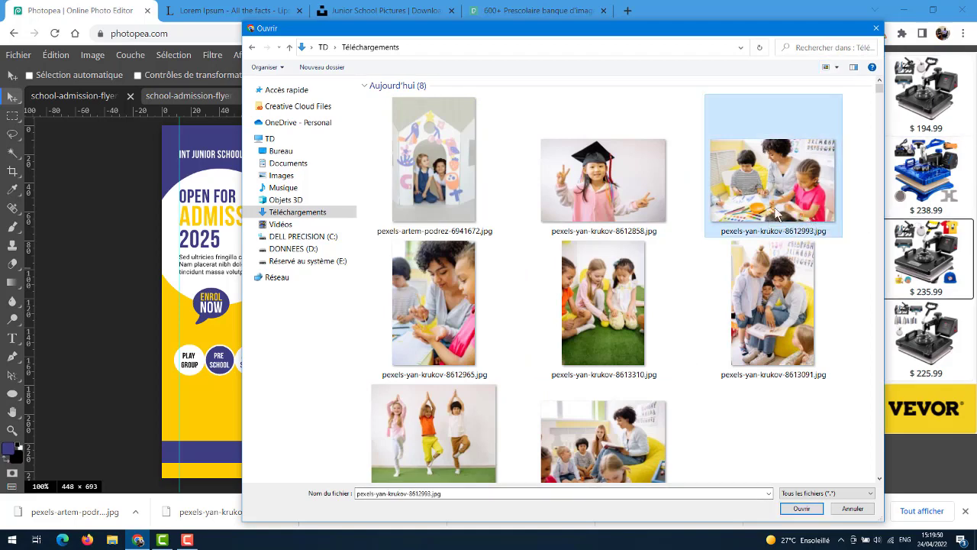
click(808, 511)
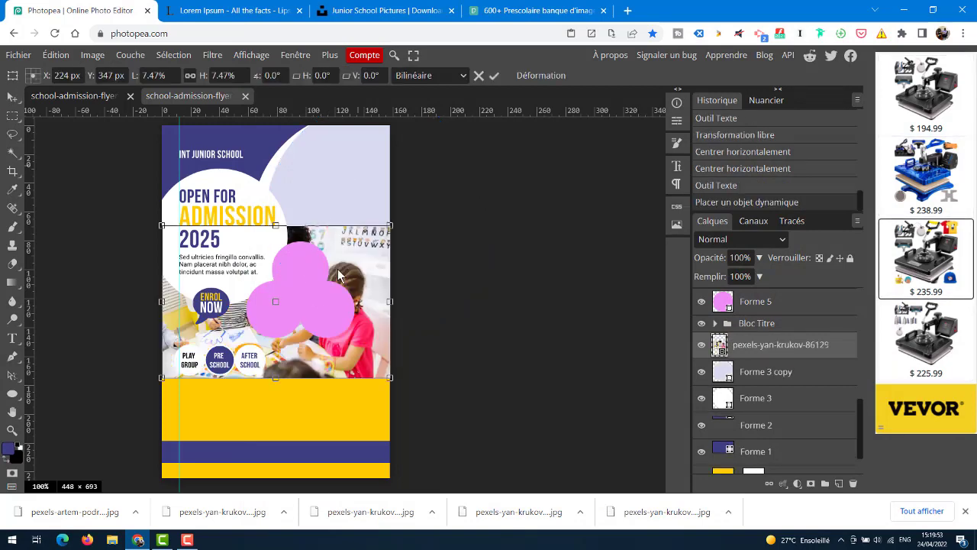
- Enlarge the placed teacher photo to about 10.8% and position it so it covers the large lavender circle
drag(344, 260, 407, 149)
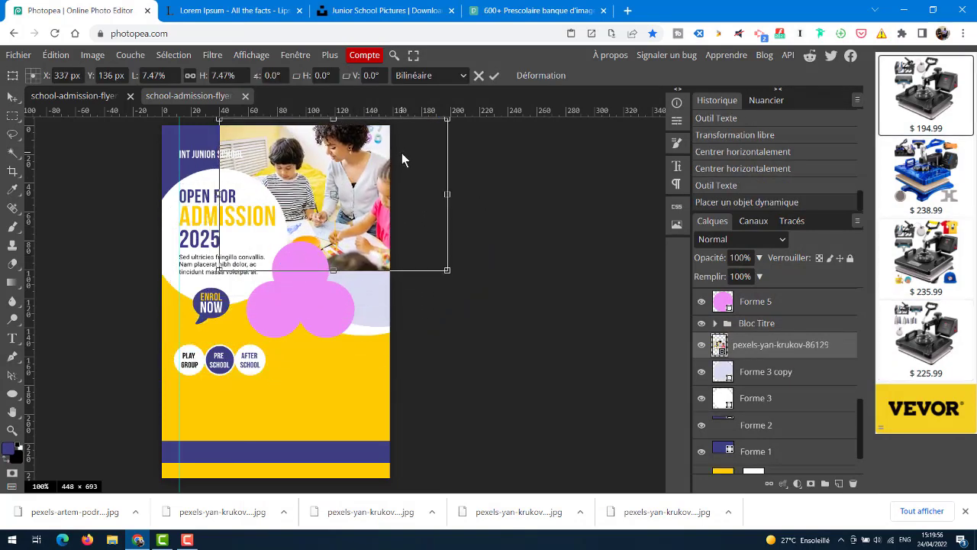
drag(219, 270, 118, 337)
drag(338, 229, 415, 226)
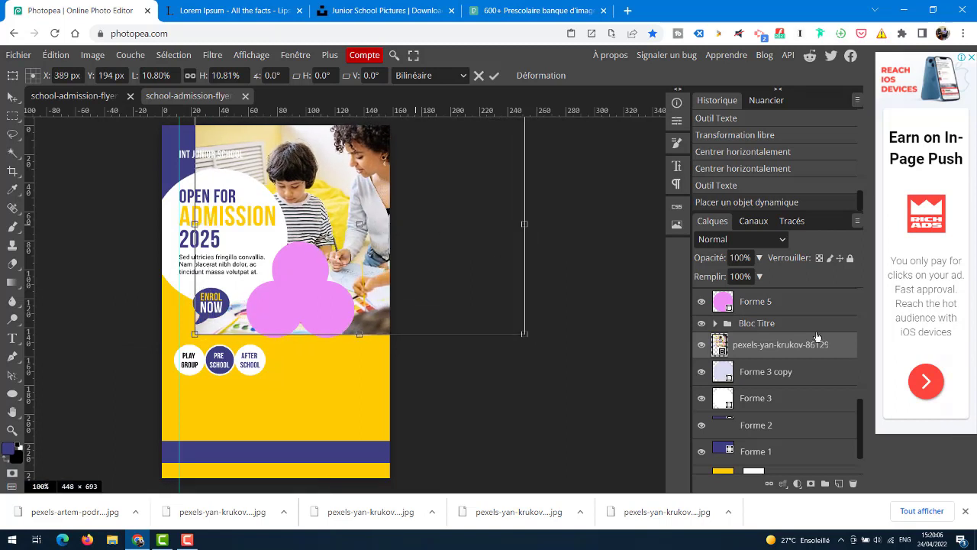
key(Return)
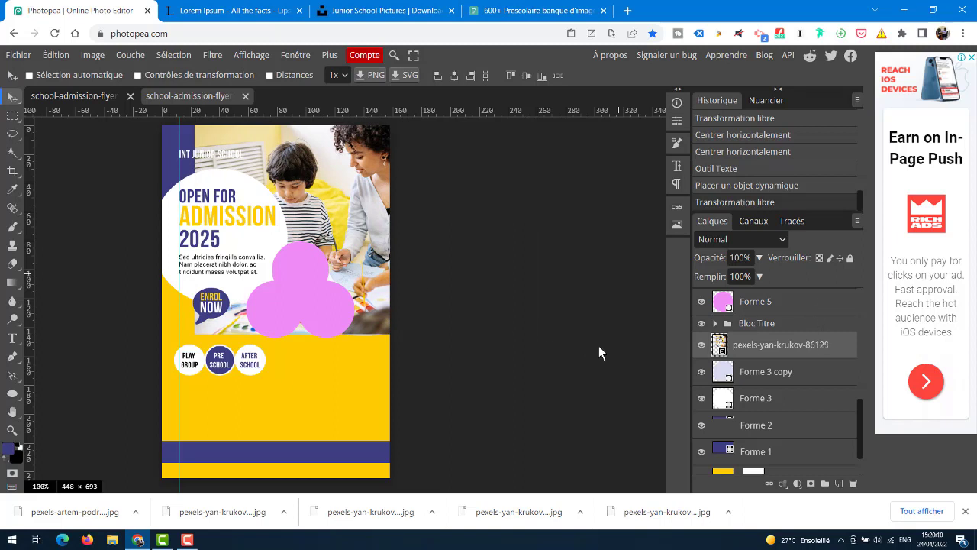
- Clip the teacher photo to the large lavender circle and shift it so the boy and the teacher show inside
right_click(834, 346)
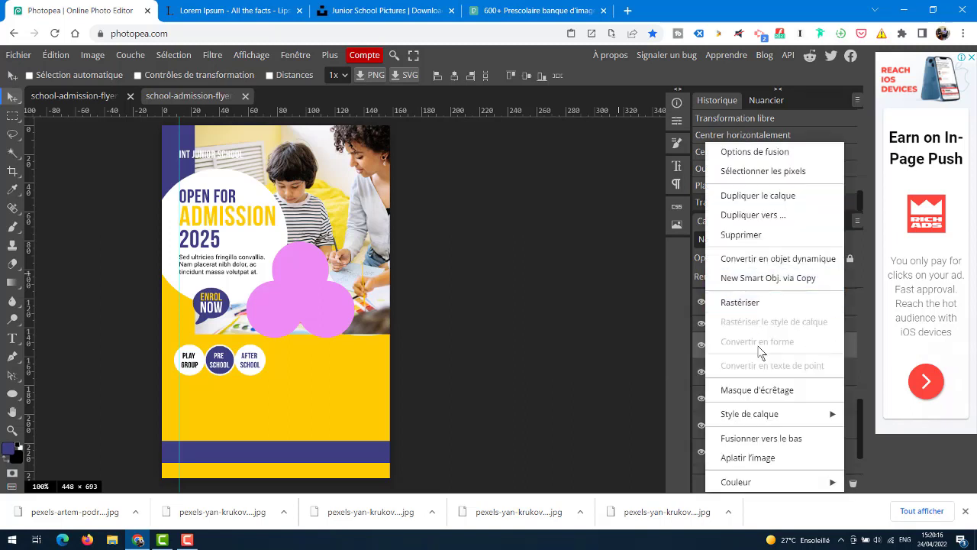
click(771, 390)
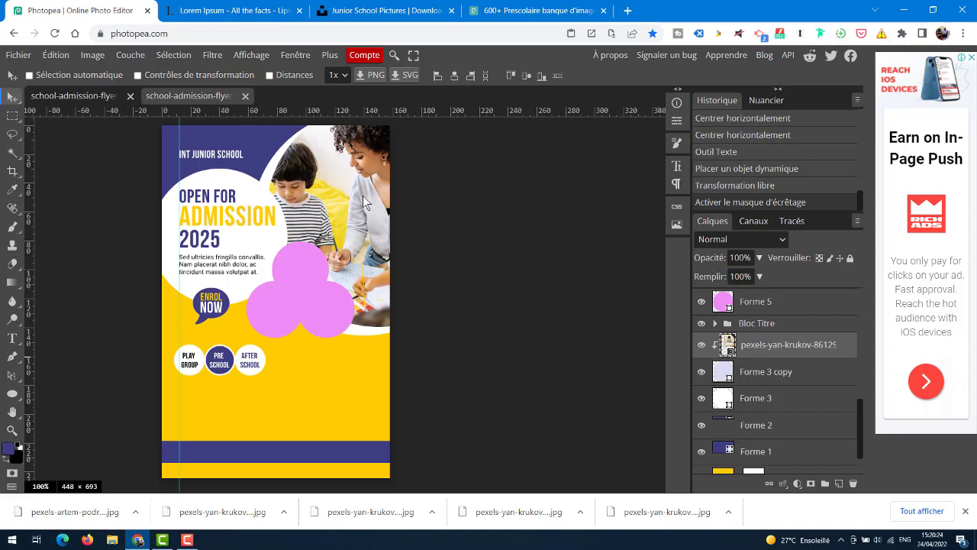
drag(364, 197, 372, 197)
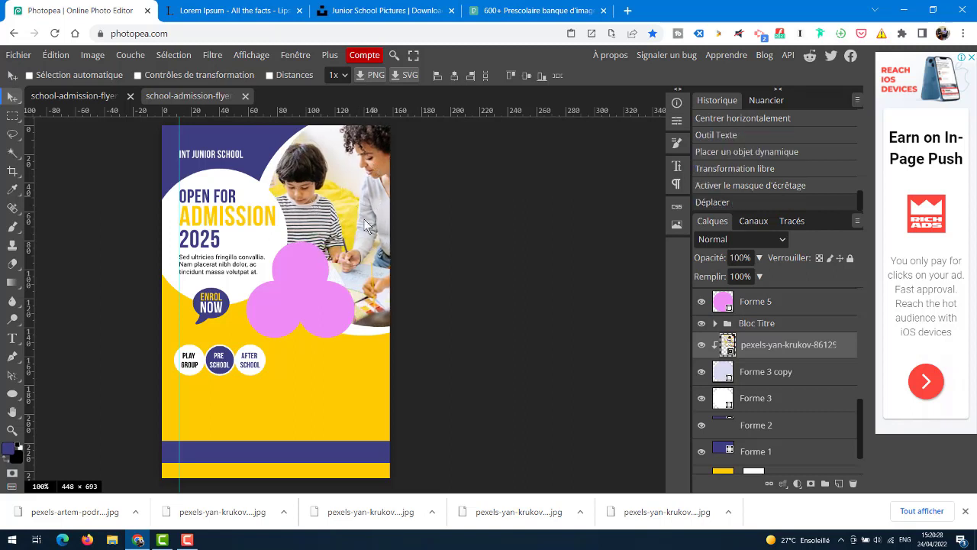
drag(363, 200, 318, 201)
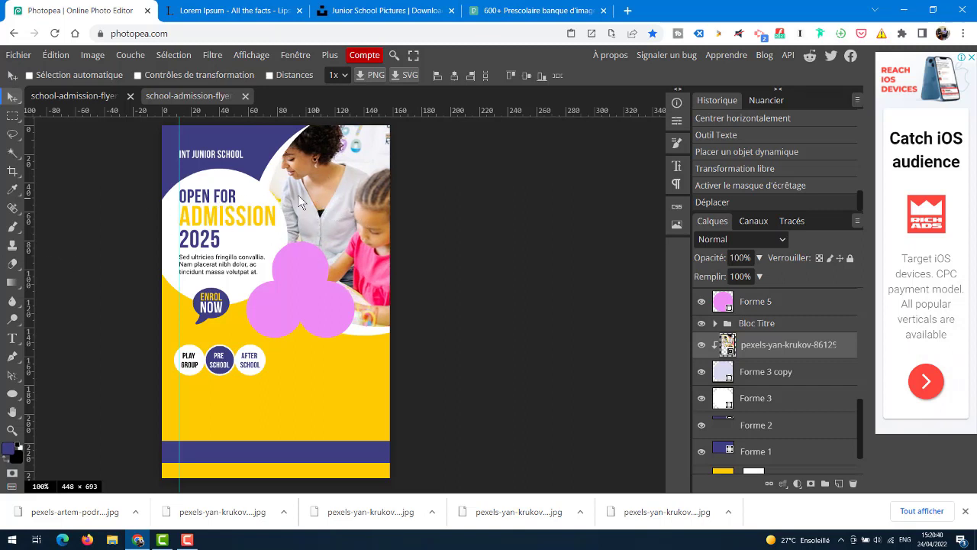
drag(335, 214, 397, 200)
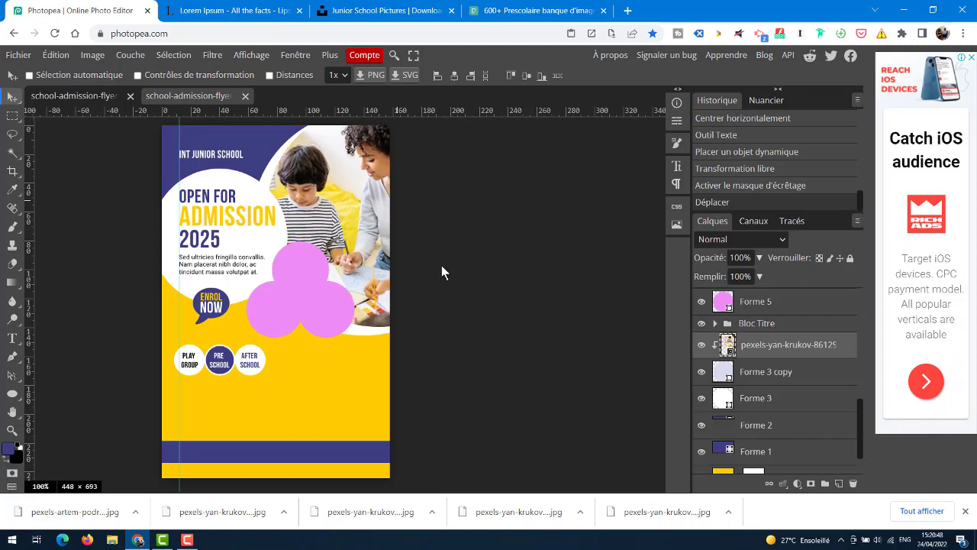
- Select the lower-left pink circle's layer and undo the accidental reordering of the dark blue footer band layer
ctrl+click(274, 308)
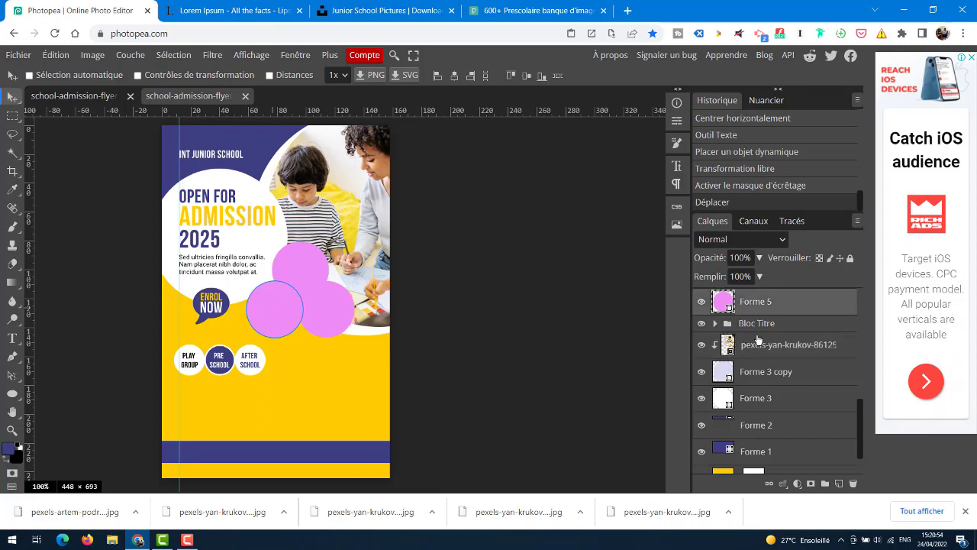
mouse_move(858, 412)
mouse_down()
mouse_move(857, 391)
mouse_move(858, 404)
mouse_up()
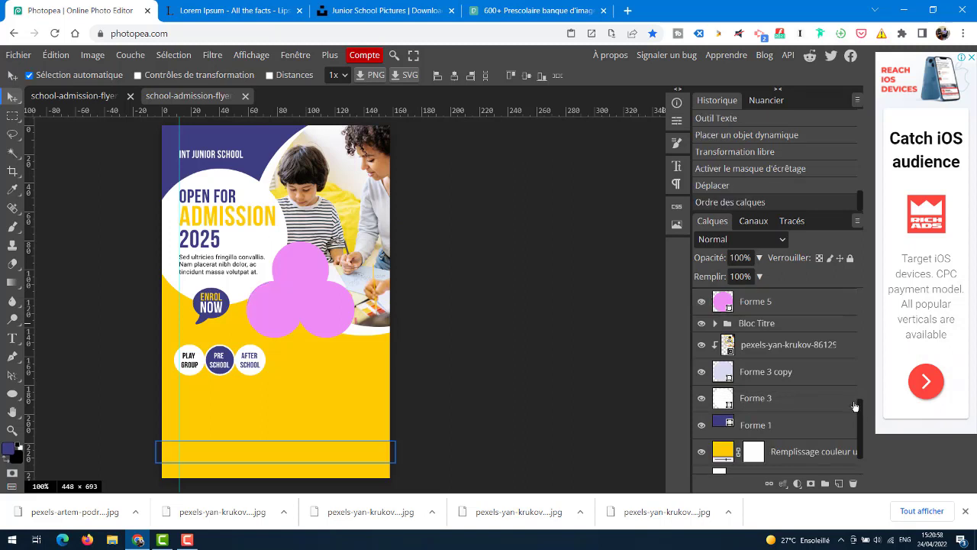
key(ctrl+w)
click(594, 119)
click(54, 55)
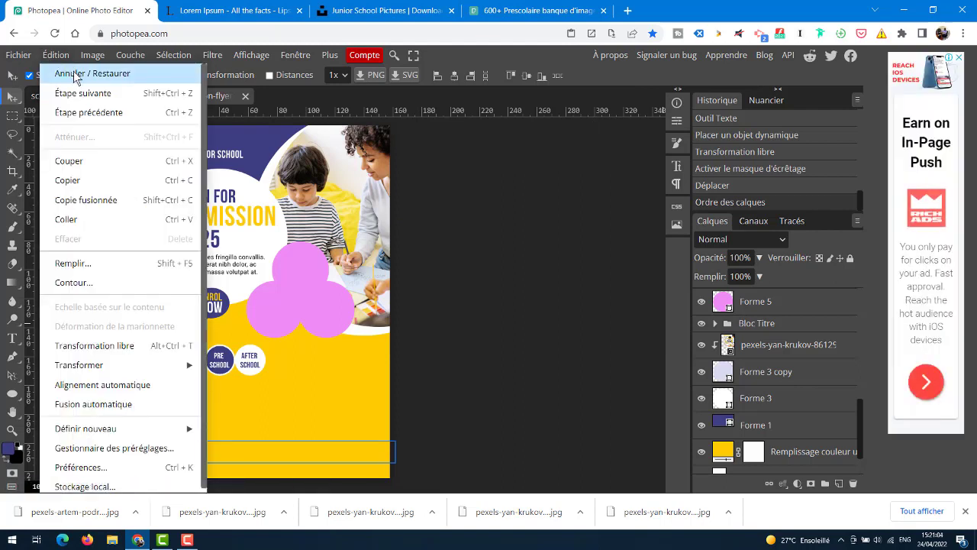
click(79, 120)
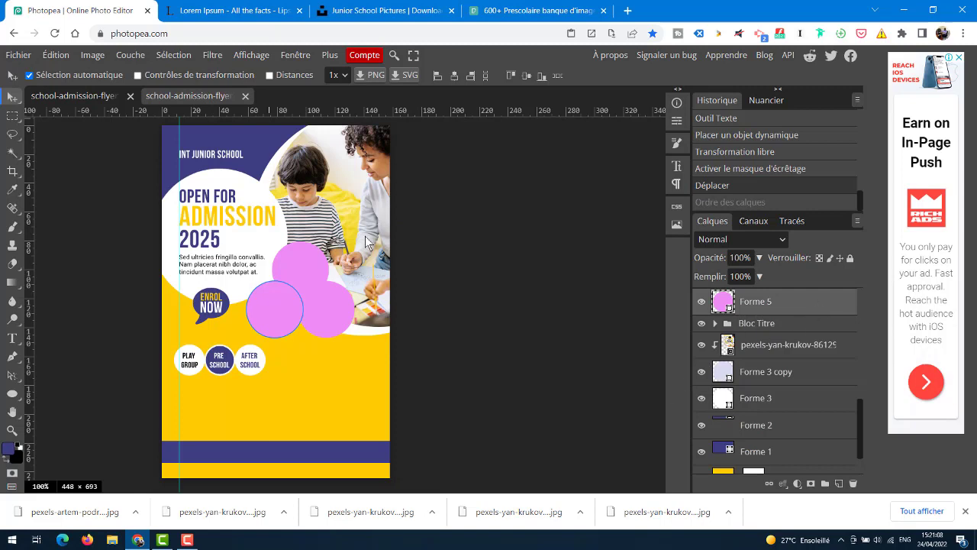
drag(861, 420, 863, 385)
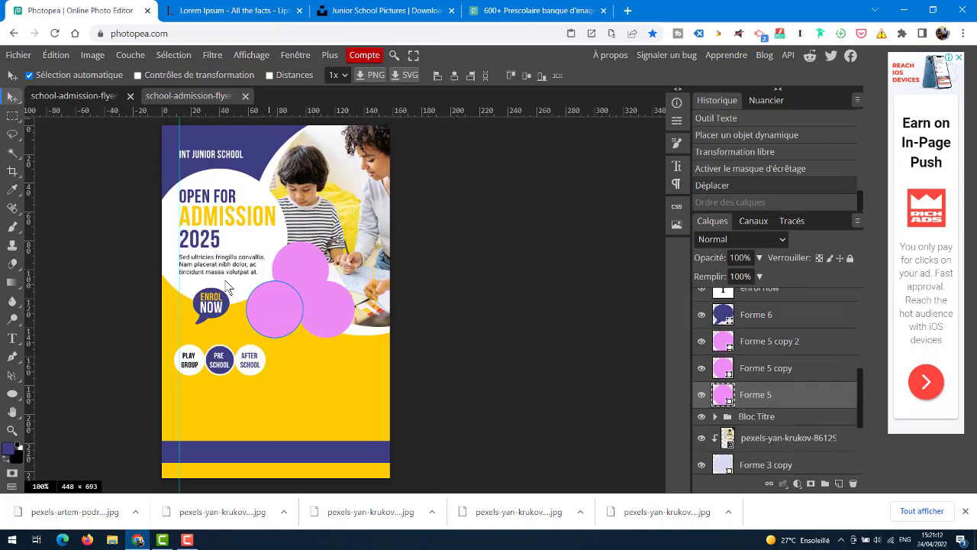
- Place the downloaded Pexels photo 8612858 of the girl in a graduation cap directly above the lower-left pink circle's layer
click(18, 55)
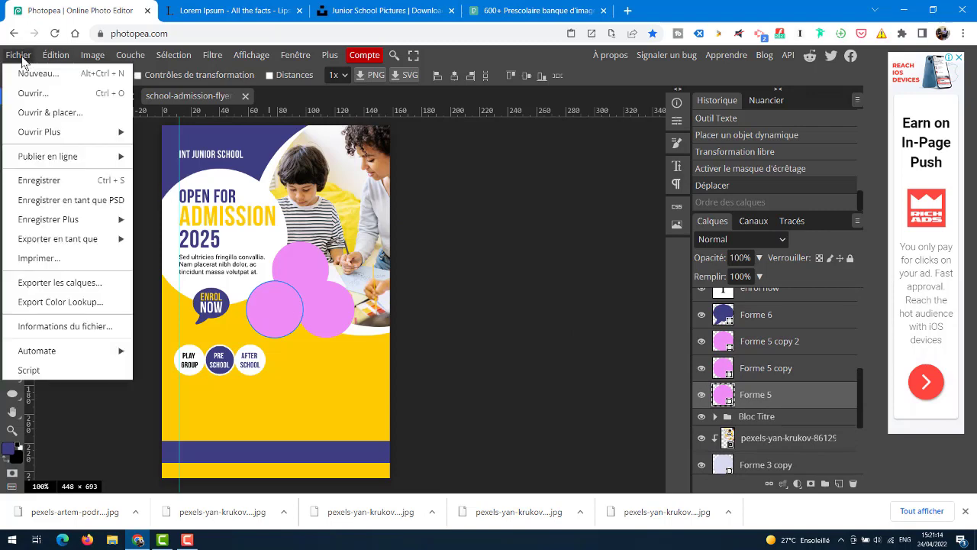
click(50, 112)
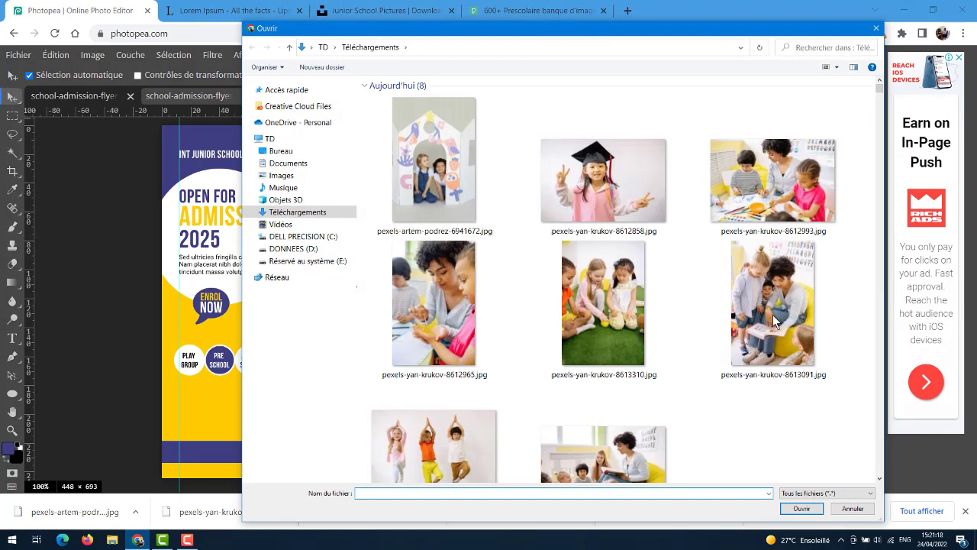
click(599, 202)
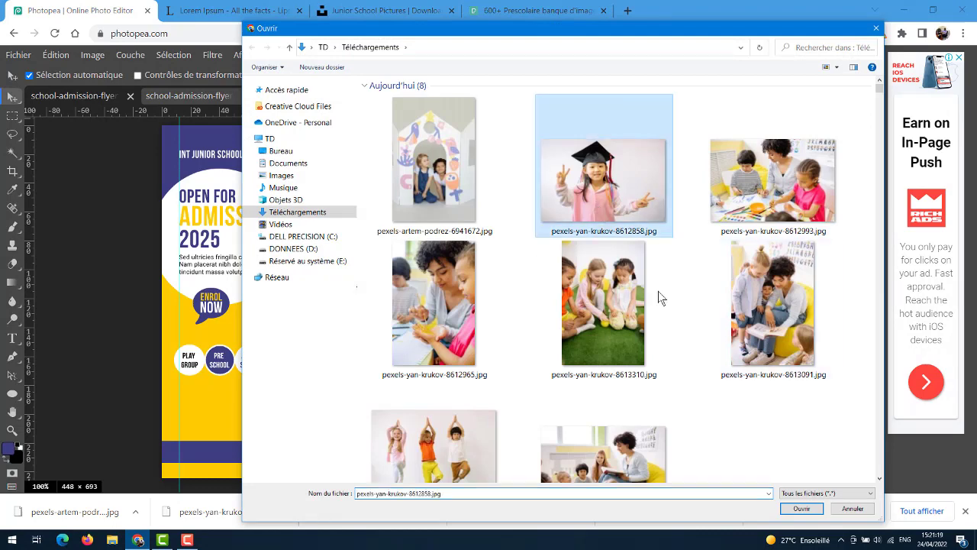
click(811, 512)
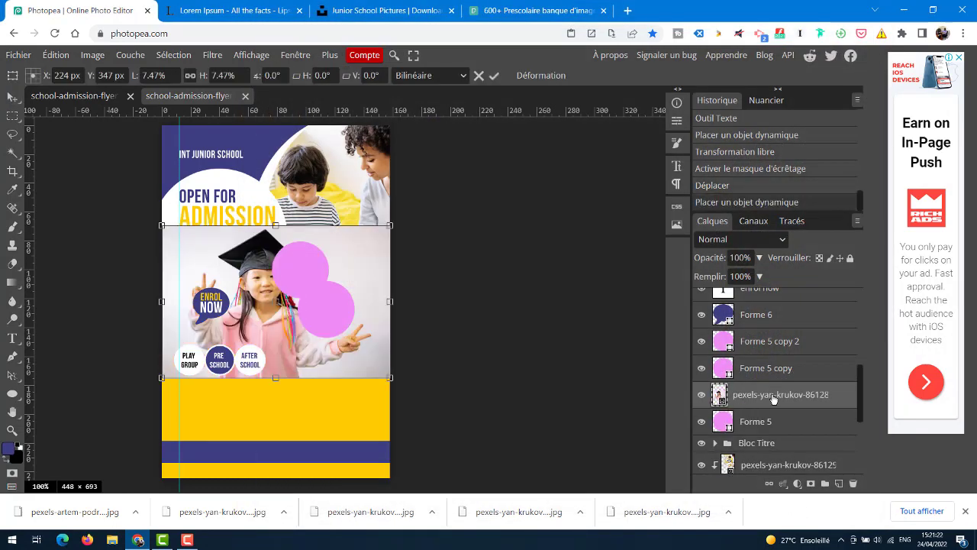
- Scale the graduation-cap girl photo down to about 3.8% and position it over the lower-left pink circle
drag(389, 376, 333, 339)
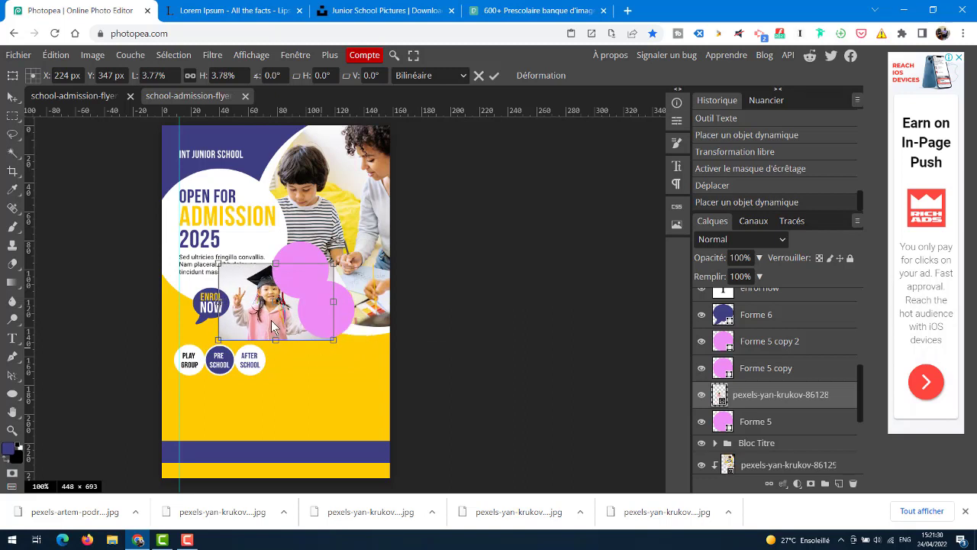
drag(273, 326, 279, 332)
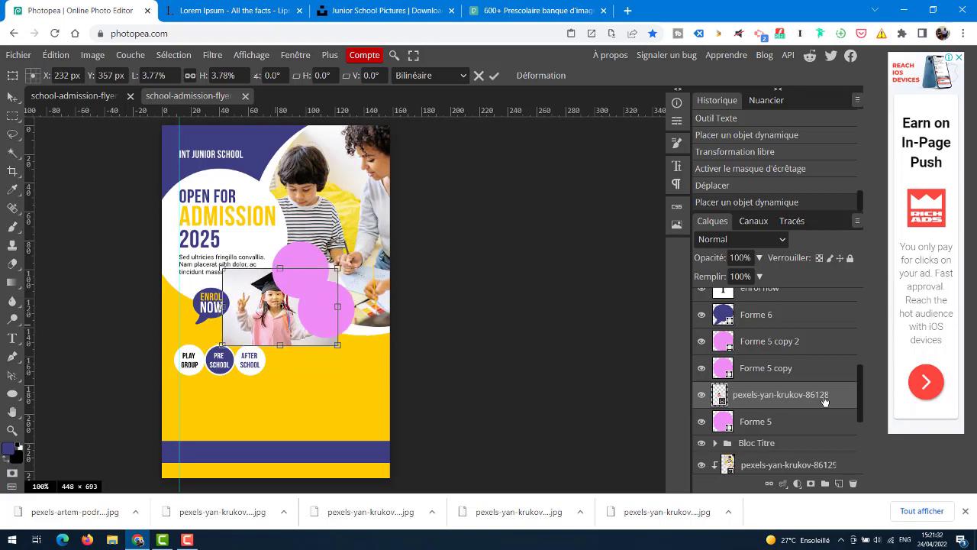
key(Return)
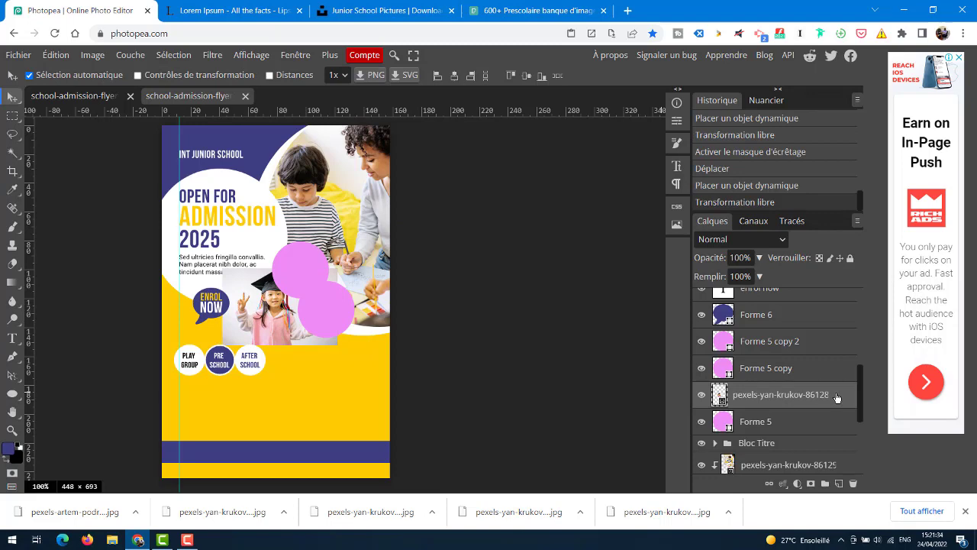
- Clip the girl photo to the lower-left pink circle and shift it so her face and raised hand show inside
right_click(836, 397)
click(769, 389)
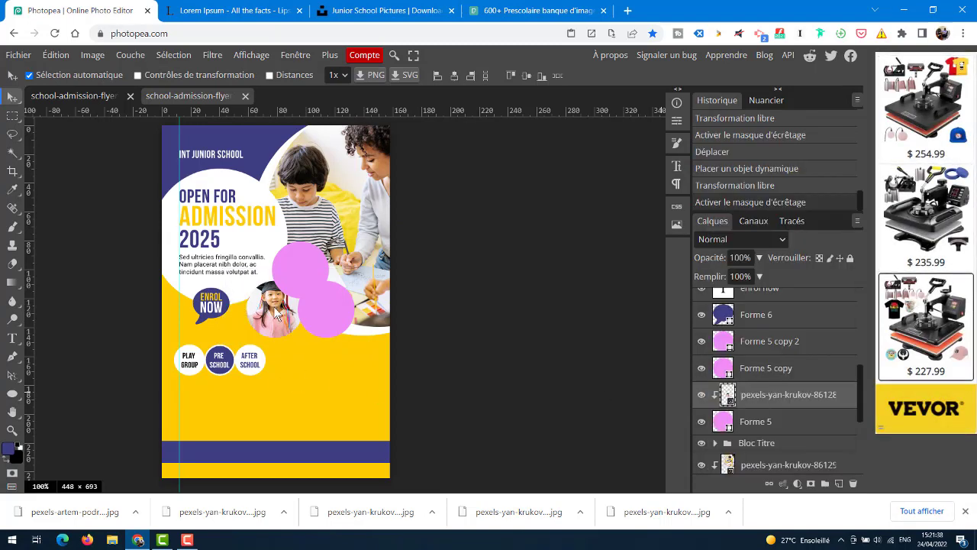
drag(275, 310, 305, 301)
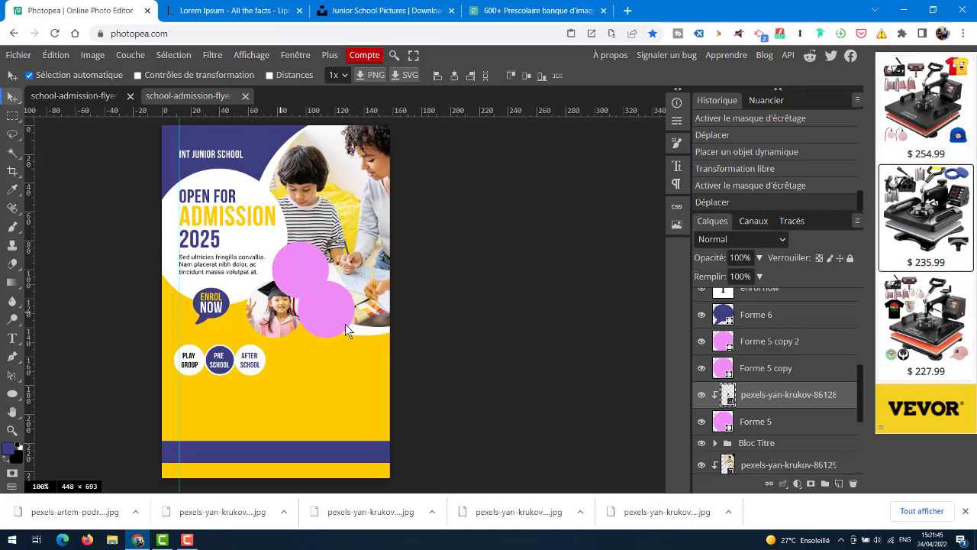
- Place the downloaded Pexels photo 6941672 of two children in a playhouse directly above the lower-right pink circle's layer
ctrl+click(338, 315)
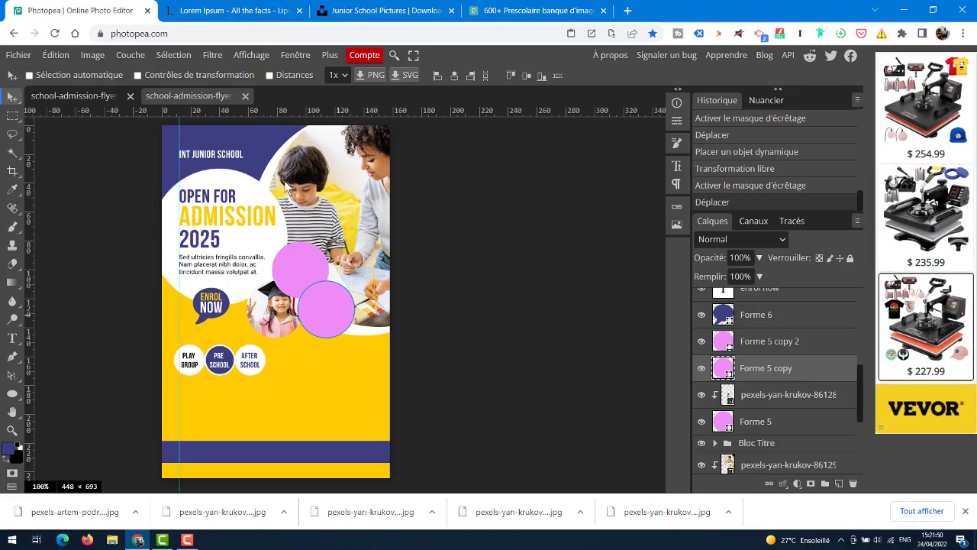
click(19, 55)
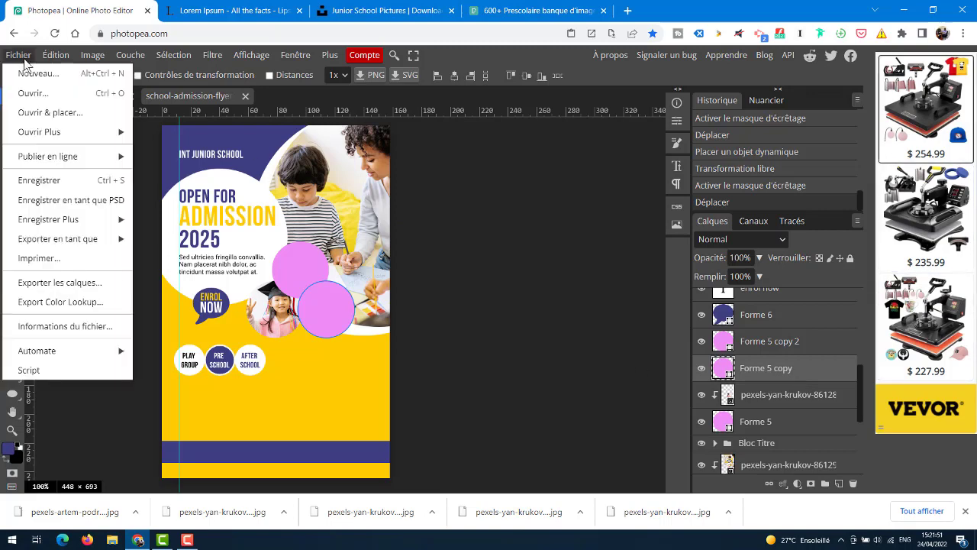
click(45, 112)
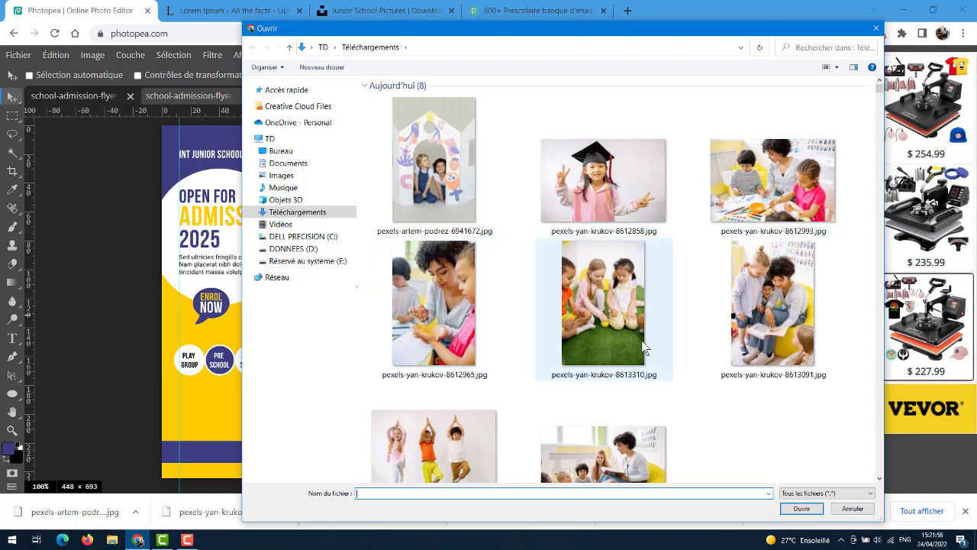
click(433, 164)
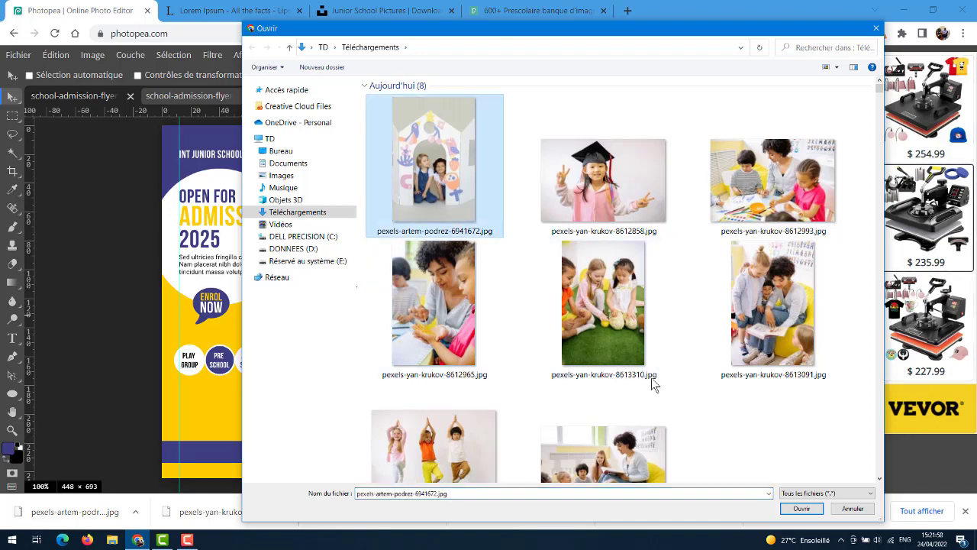
click(800, 509)
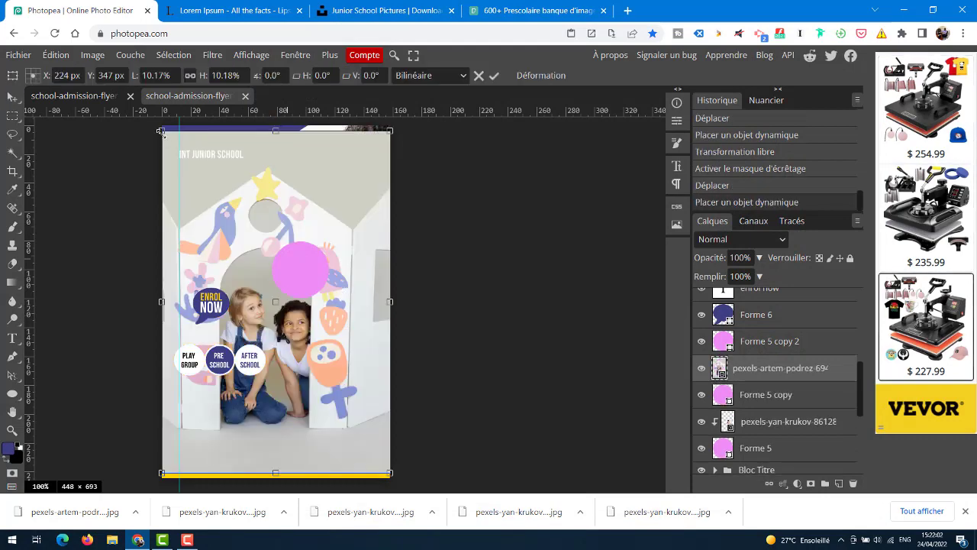
- Scale the playhouse photo down to about 4.1% and position it over the lower-right pink circle
drag(160, 132, 229, 234)
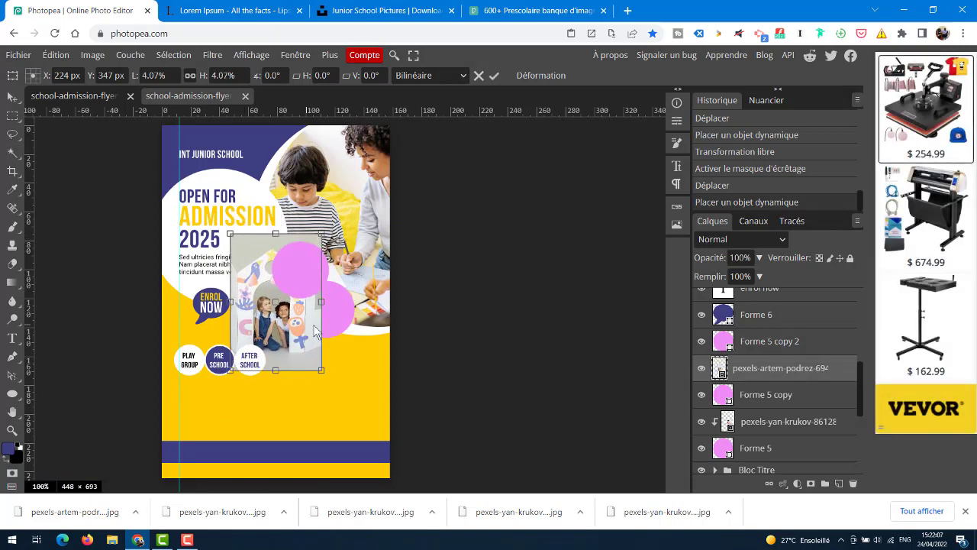
drag(313, 325, 363, 315)
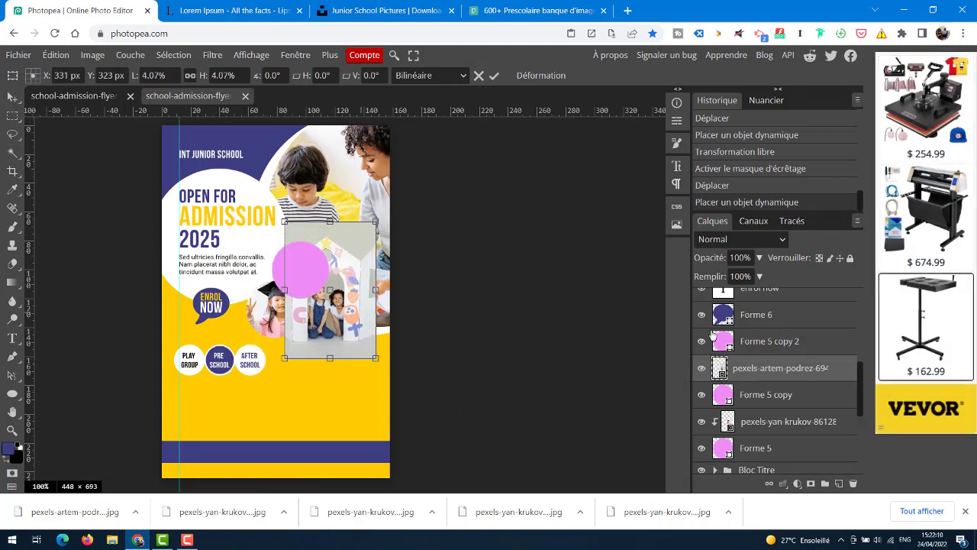
key(Return)
- Clip the playhouse photo to the lower-right pink circle and adjust it so both children show inside
right_click(832, 375)
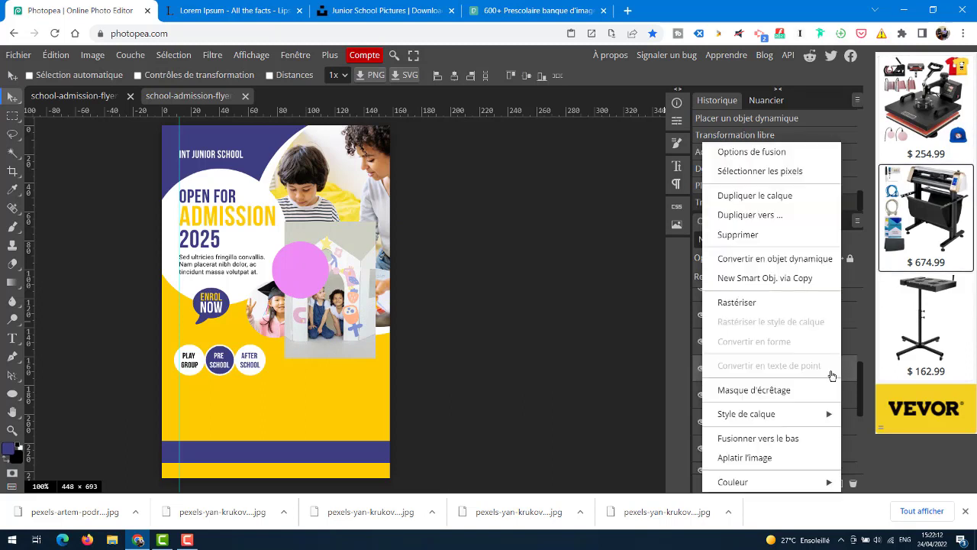
click(782, 388)
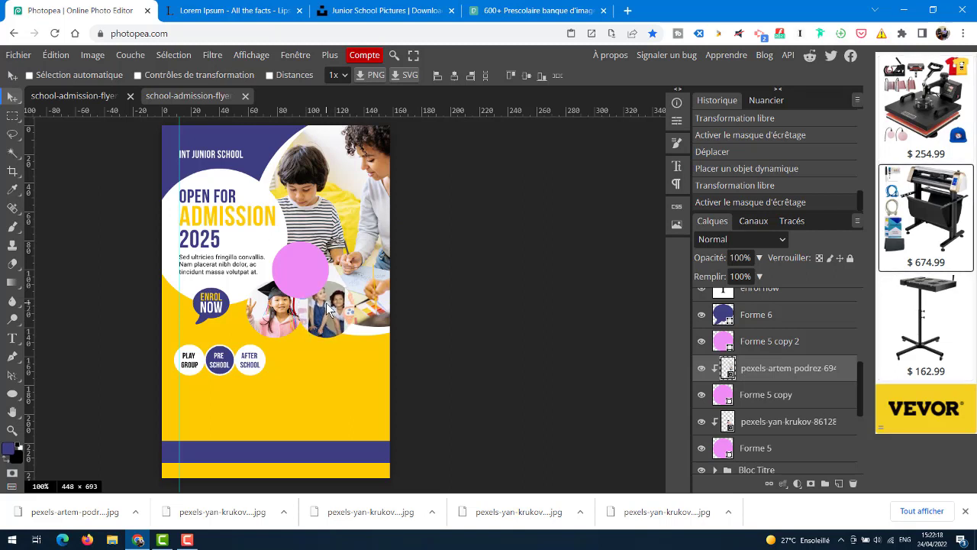
drag(327, 304, 340, 309)
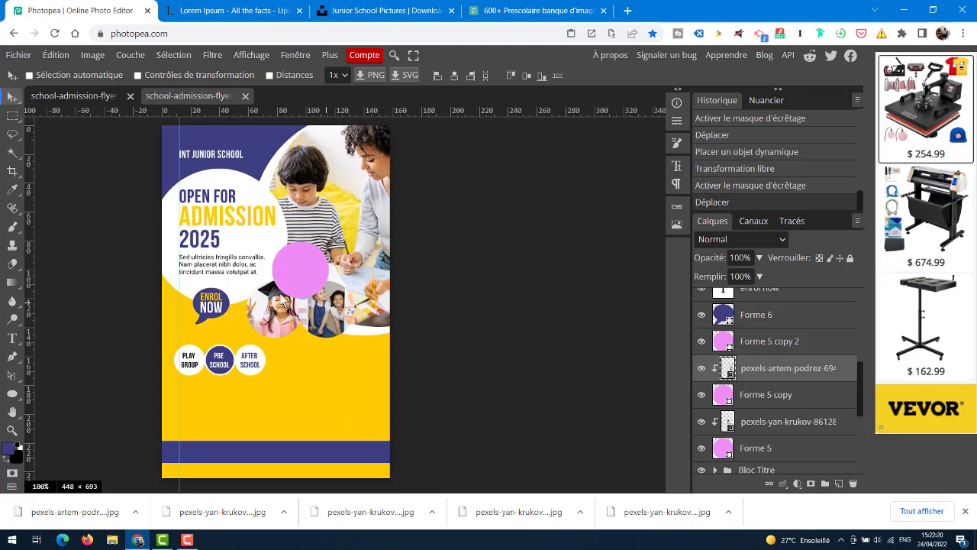
- Place the downloaded Pexels photo 8613310 of children sitting on grass directly above the upper pink circle's layer
ctrl+click(293, 265)
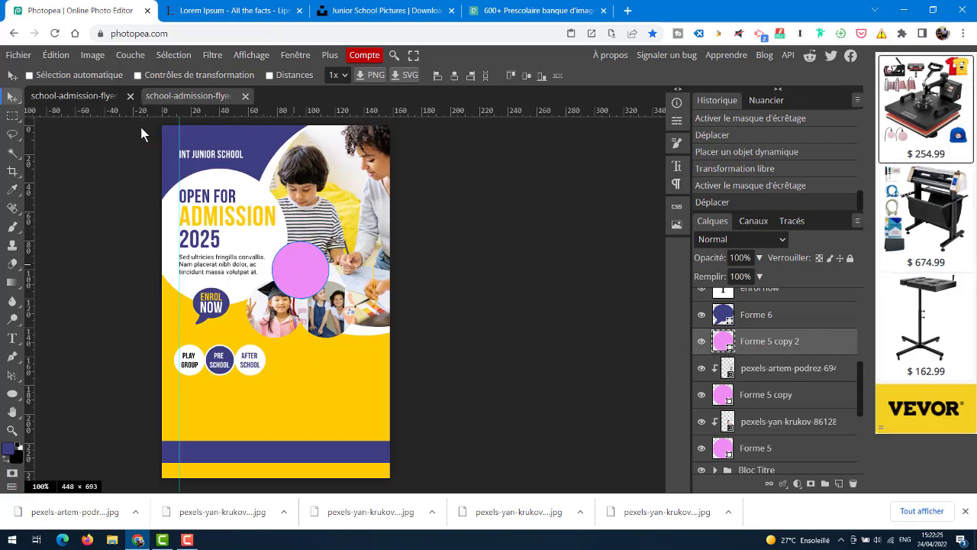
click(18, 55)
click(63, 117)
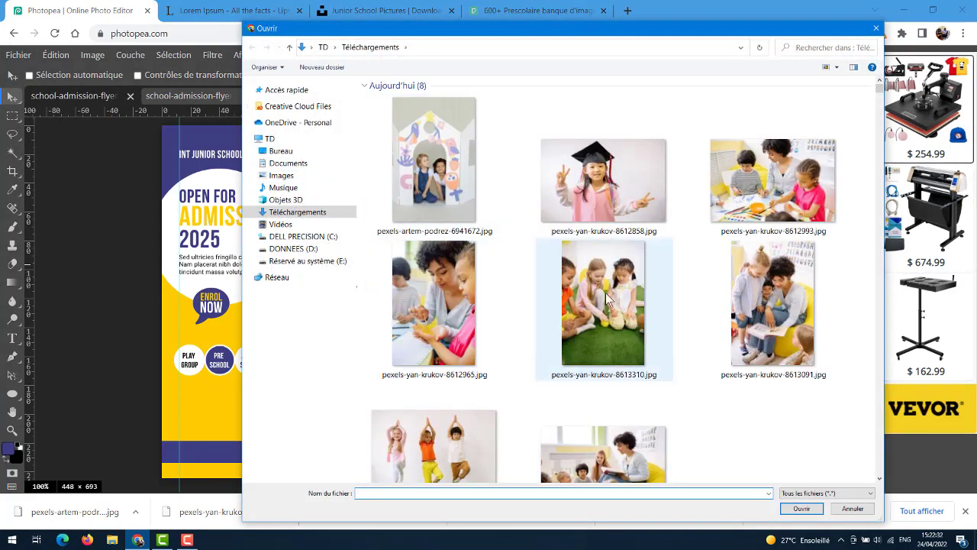
click(606, 293)
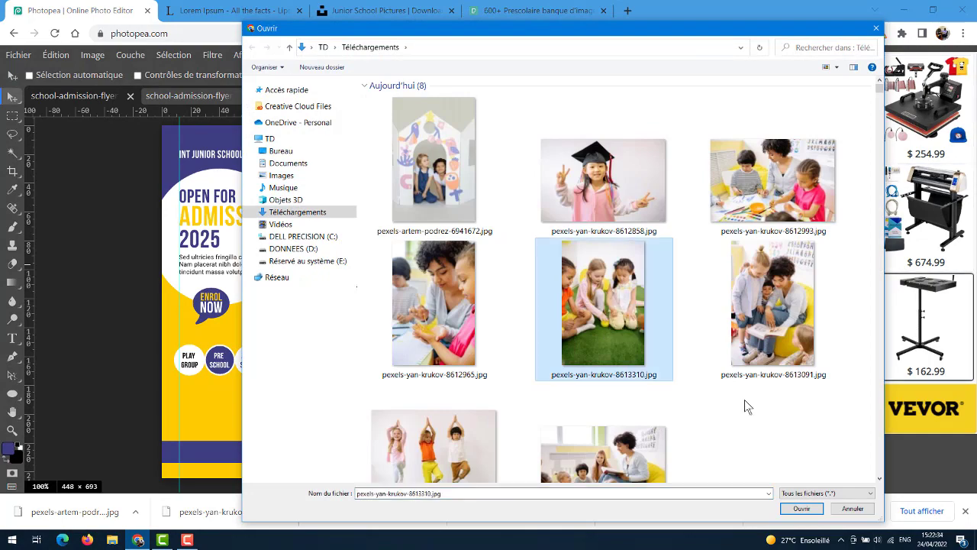
click(802, 509)
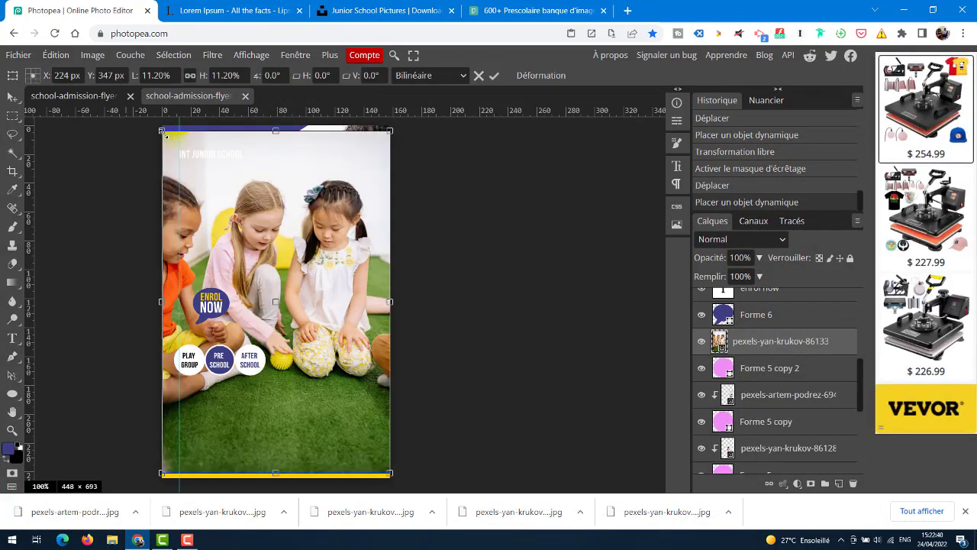
- Scale the grass photo down to about 3.1% and position it so it covers the upper pink circle
drag(163, 133, 245, 253)
drag(281, 284, 305, 256)
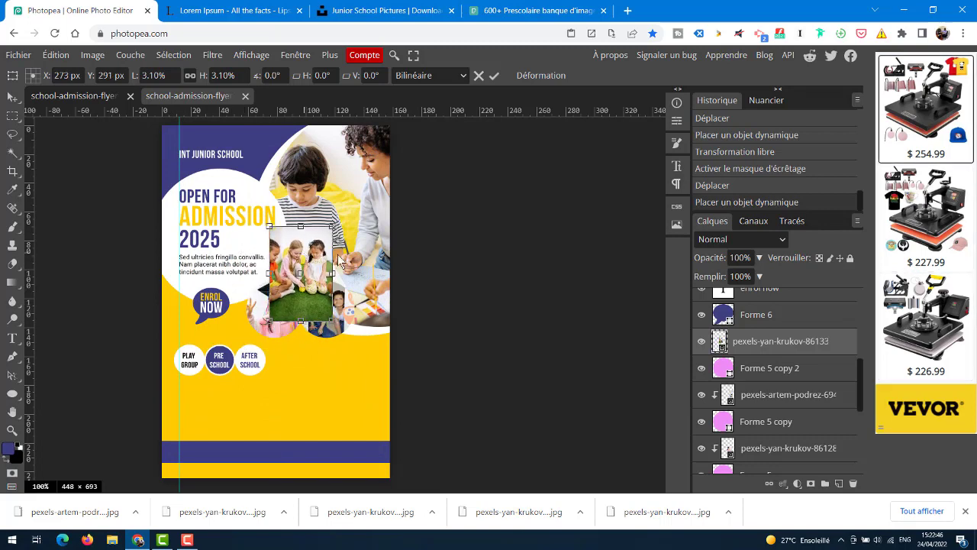
key(Return)
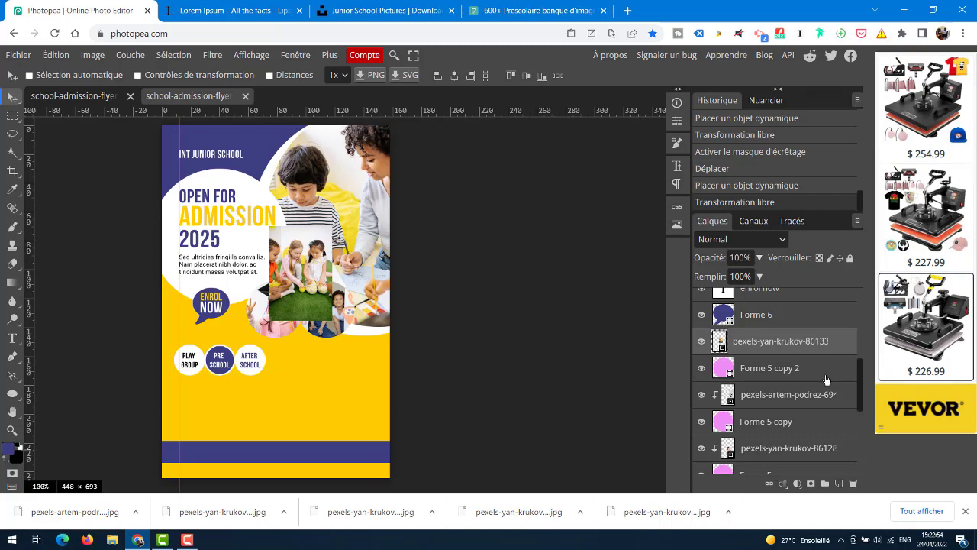
- Clip the grass photo to the upper pink circle and shift it so two girls show inside
right_click(822, 341)
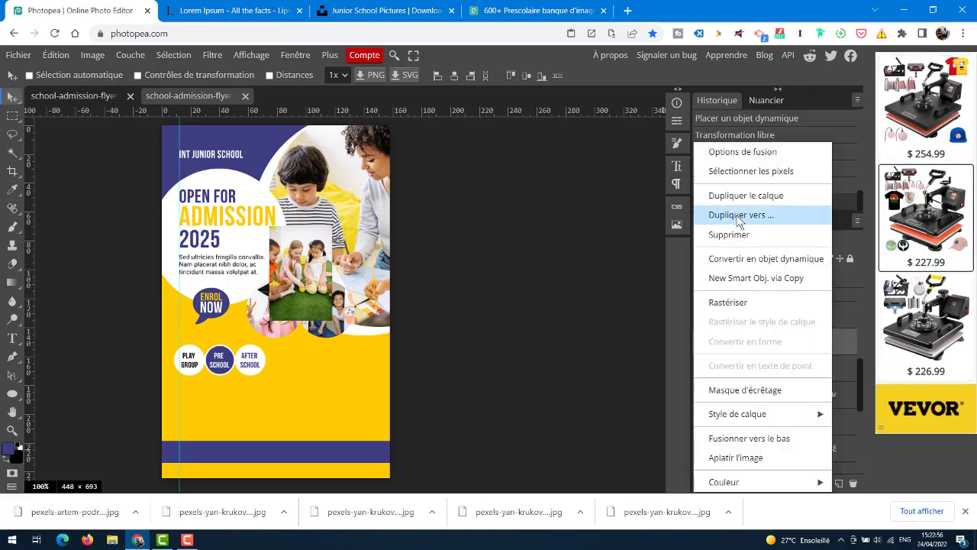
click(761, 389)
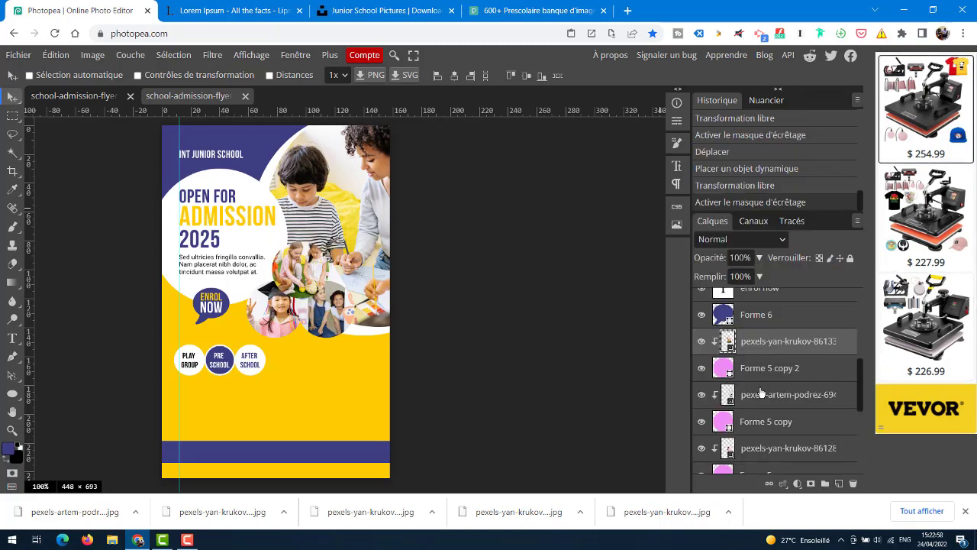
drag(304, 265, 312, 266)
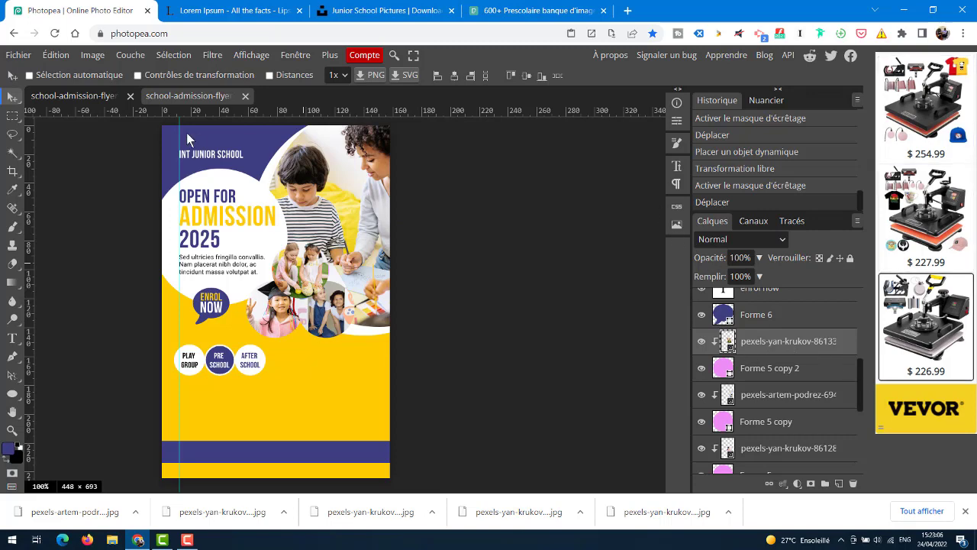
- Check the photo circles' outlines in the reference flyer and copy the layer style of the PRE SCHOOL badge's circle
click(68, 95)
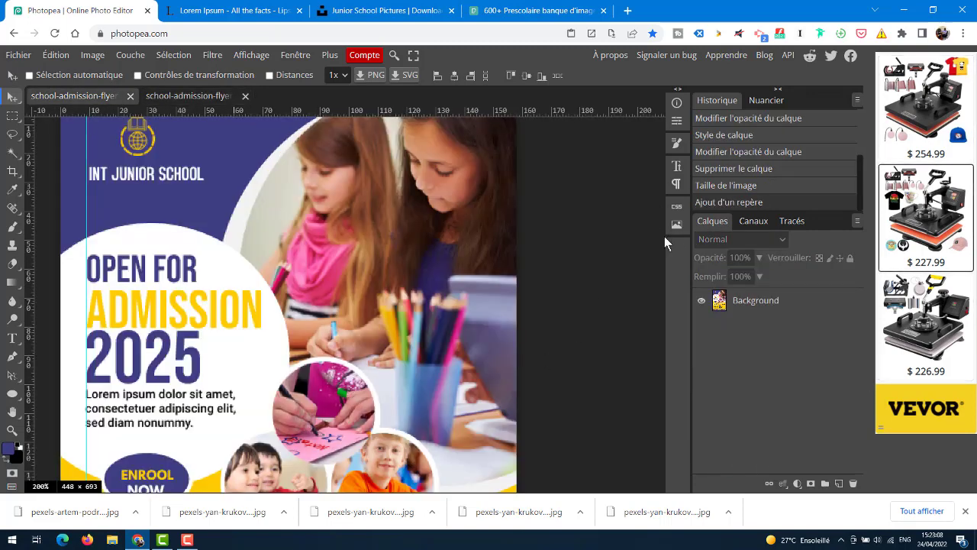
click(183, 91)
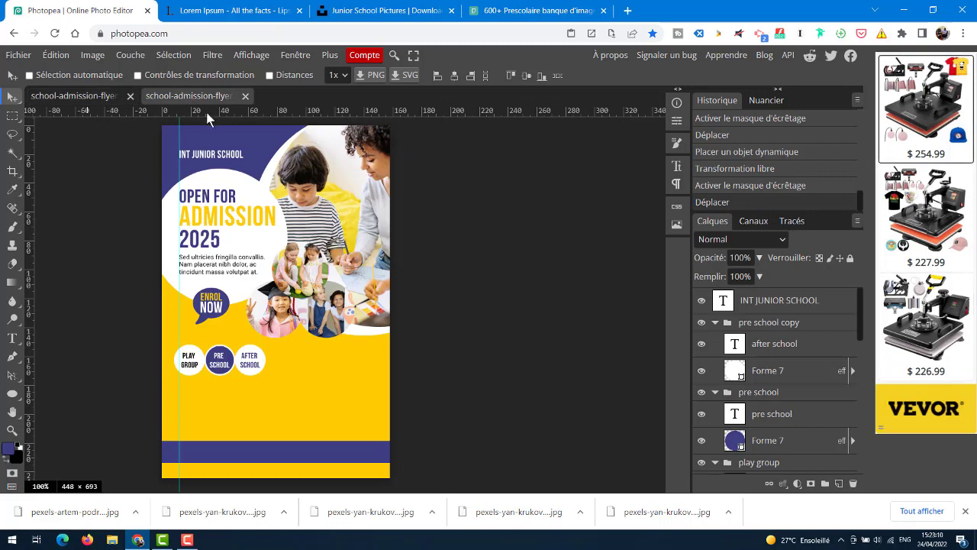
key(ctrl+plus)
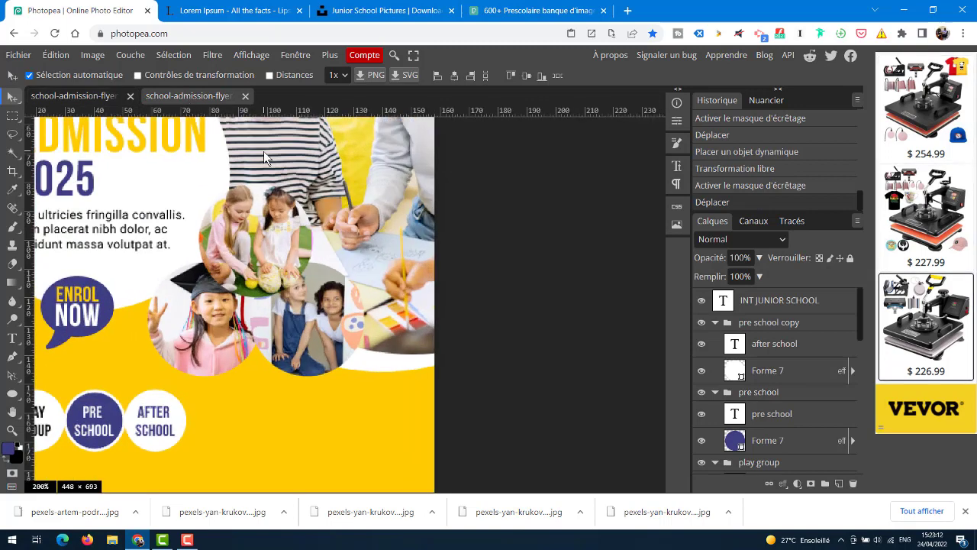
click(800, 444)
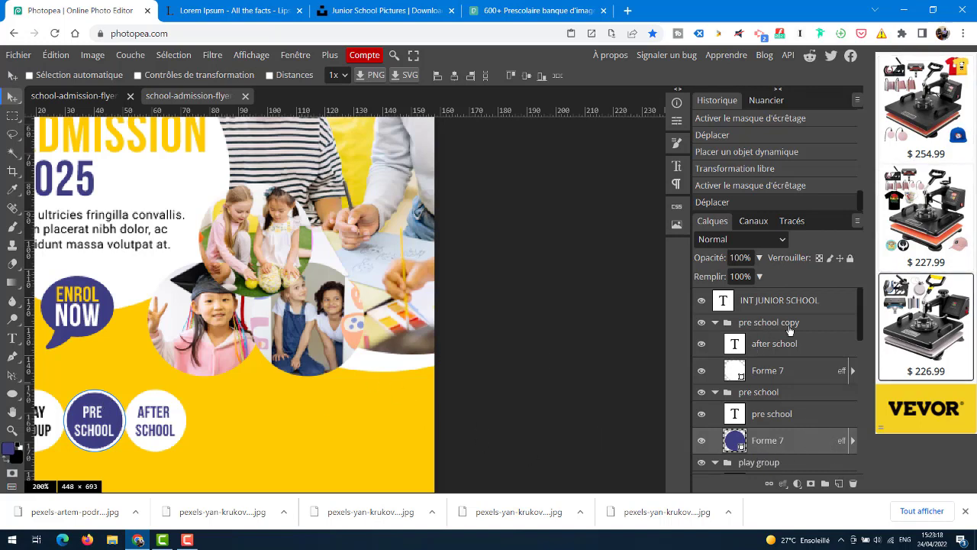
drag(859, 305, 843, 335)
right_click(811, 358)
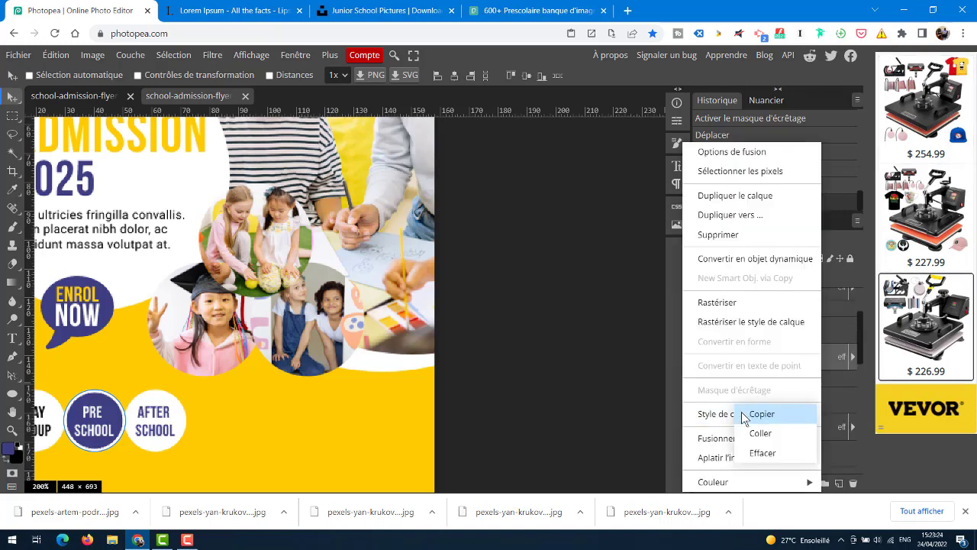
click(760, 415)
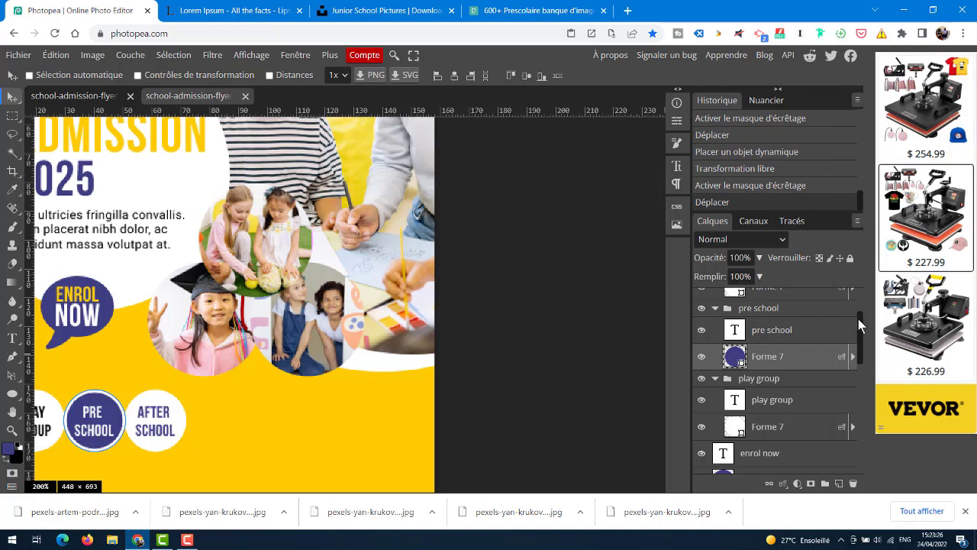
- Paste the copied layer style onto the circle layer beneath the grass photo
scroll(851, 343, down, 5)
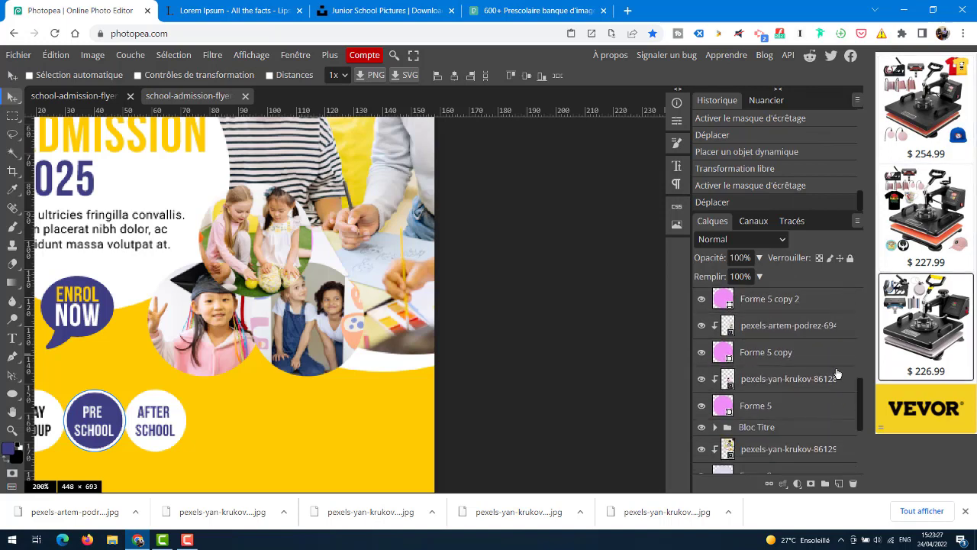
click(805, 306)
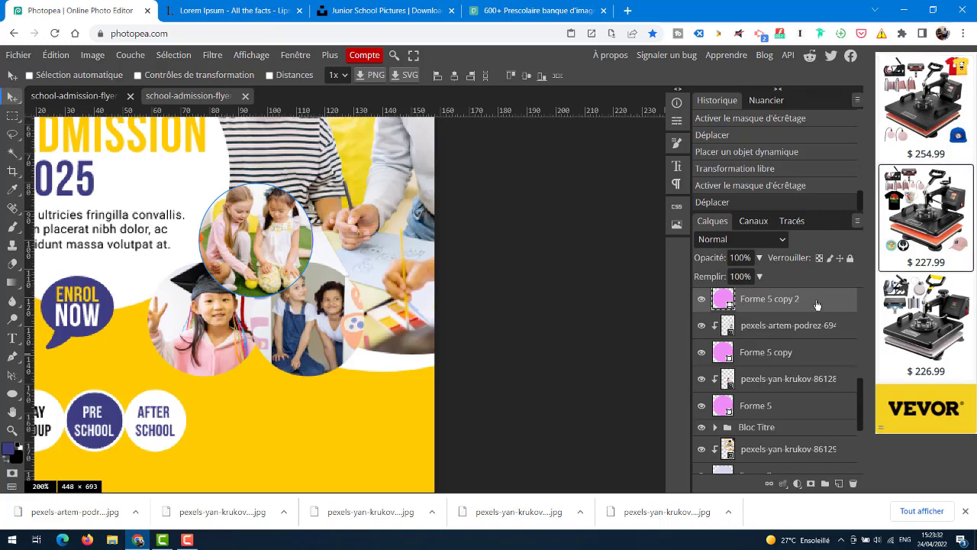
right_click(816, 305)
mouse_move(771, 413)
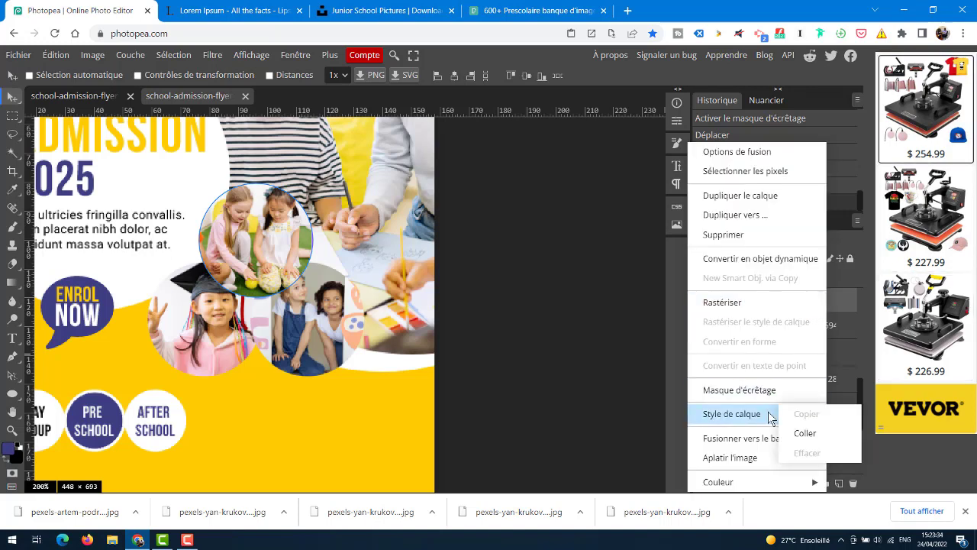
click(801, 429)
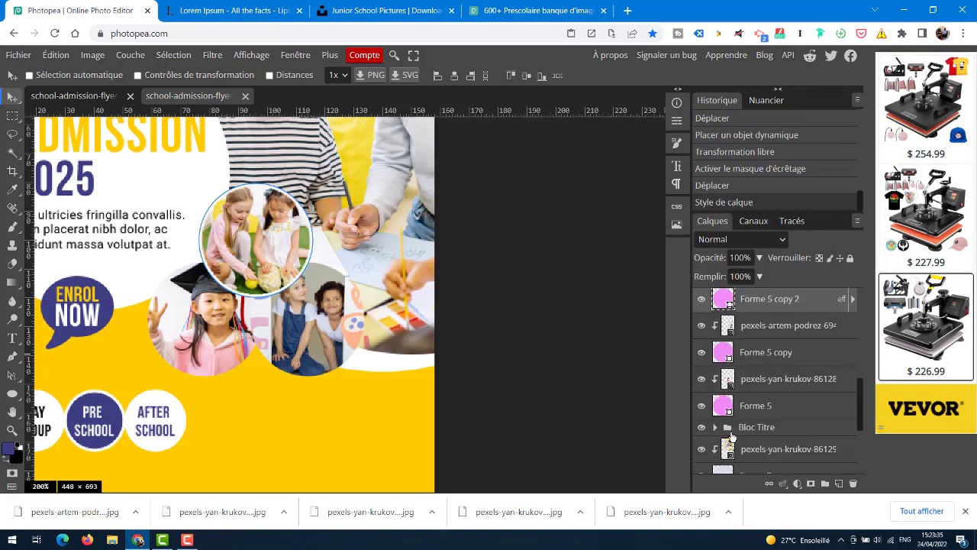
- Paste the copied layer style onto the circles beneath the denim-clad children photo and the graduation-cap girl photo
click(796, 362)
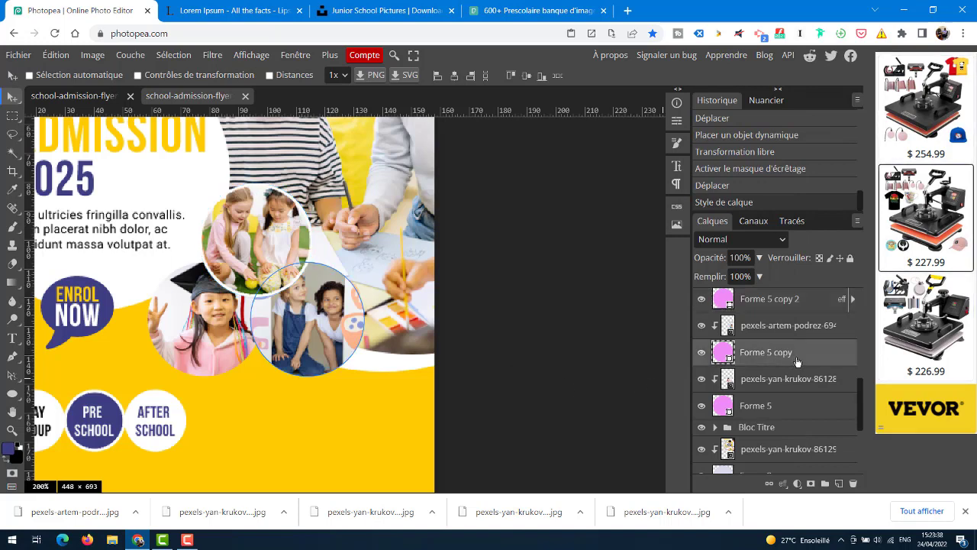
right_click(803, 354)
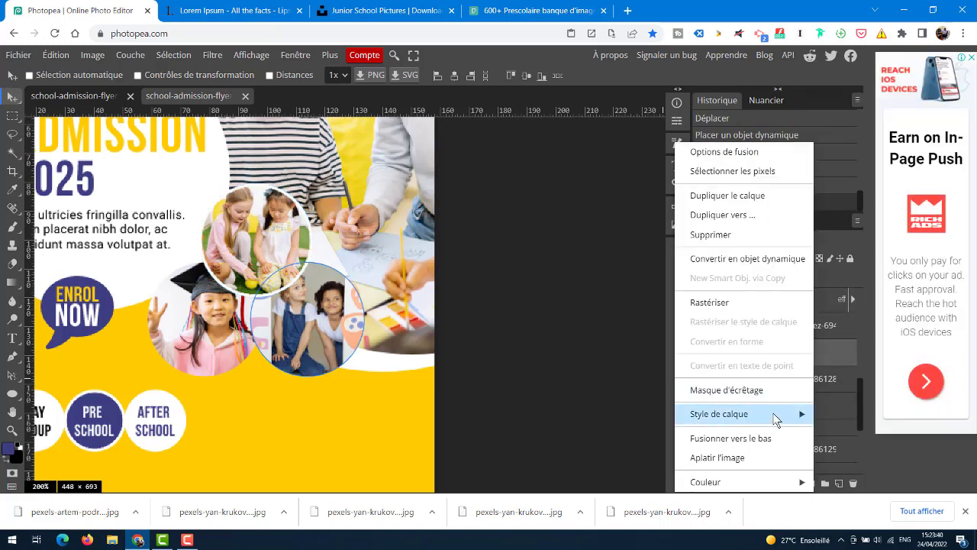
mouse_move(774, 415)
click(811, 434)
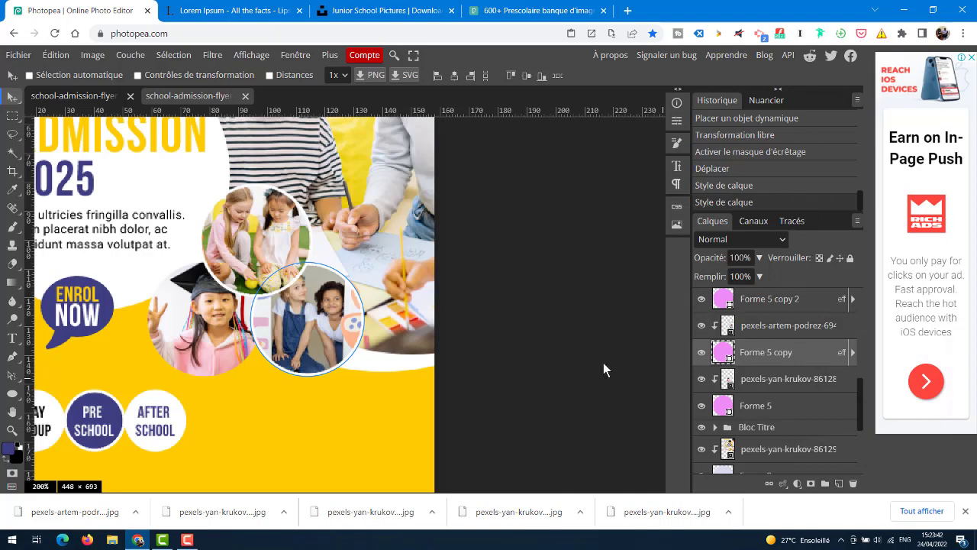
click(793, 409)
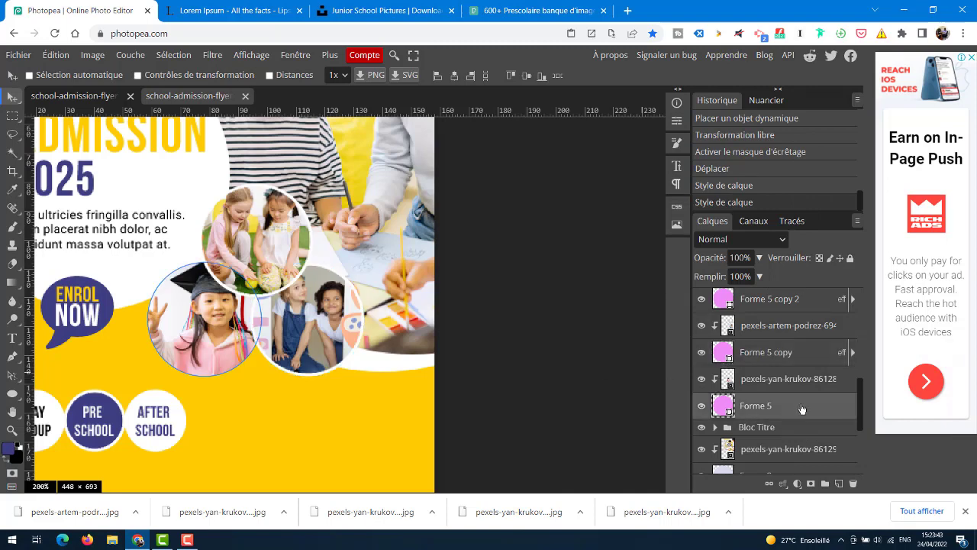
right_click(801, 408)
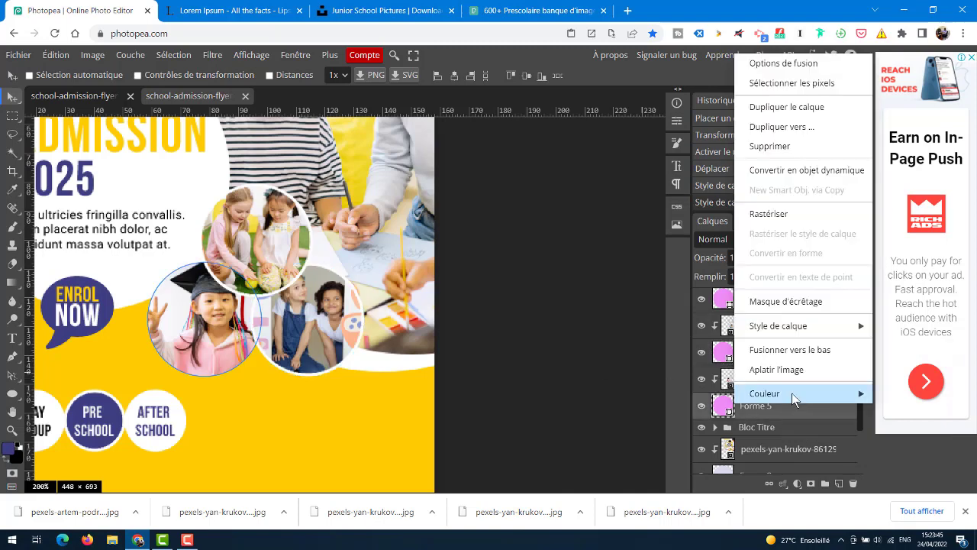
mouse_move(763, 325)
click(805, 347)
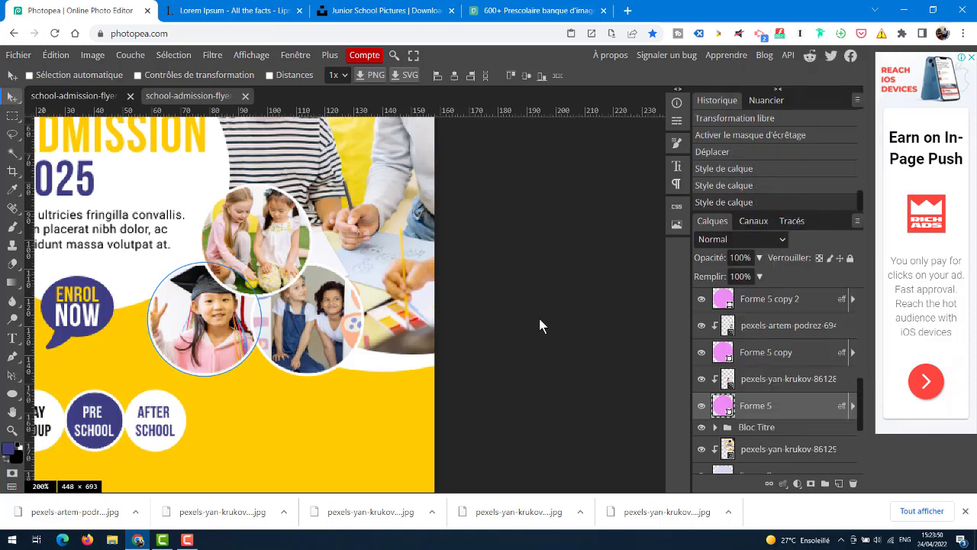
- Deselect the circle and compare the three outlined photos with the photo circles in the reference flyer
key(ctrl+minus)
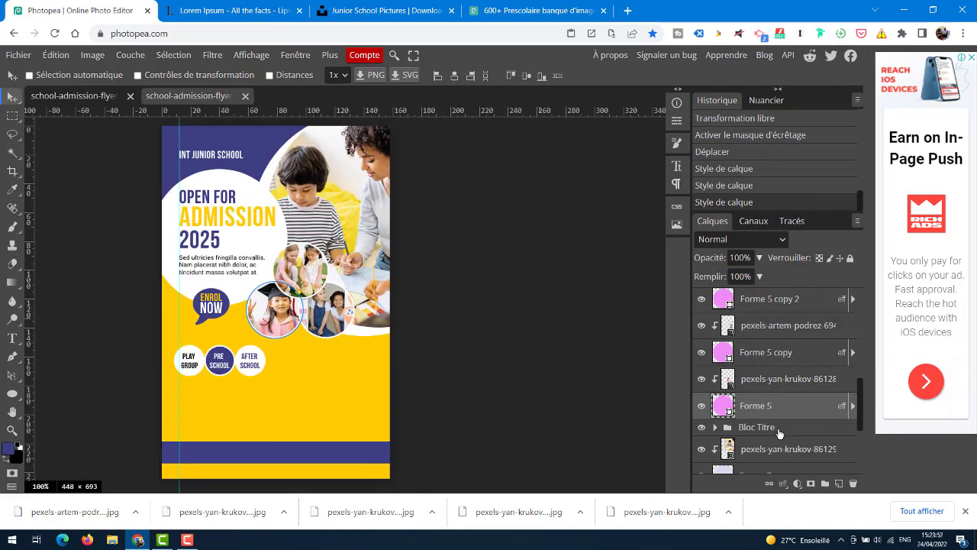
click(779, 429)
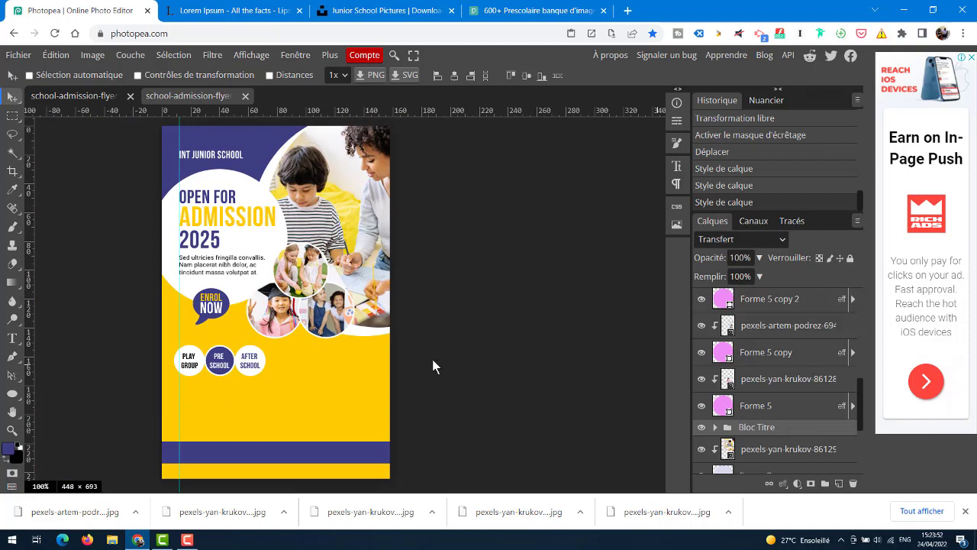
click(67, 98)
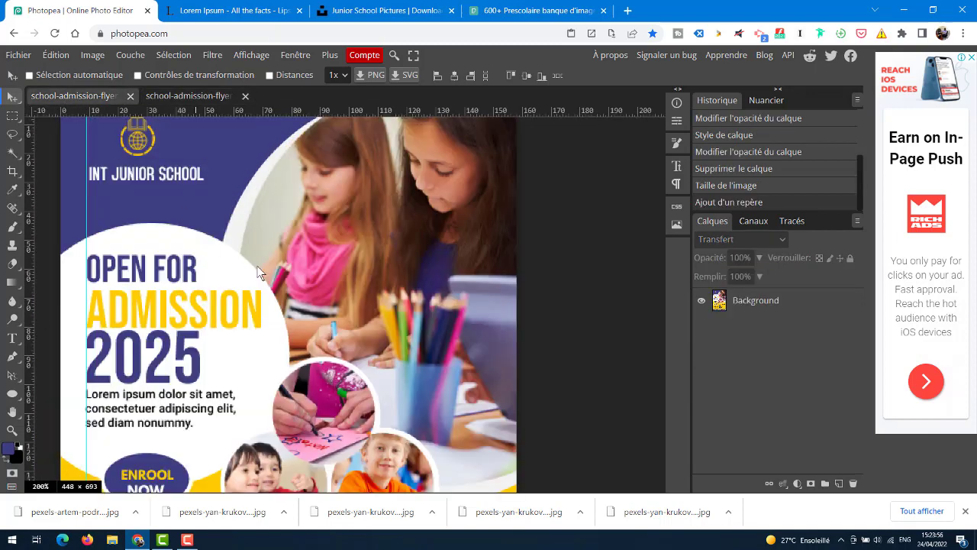
click(183, 97)
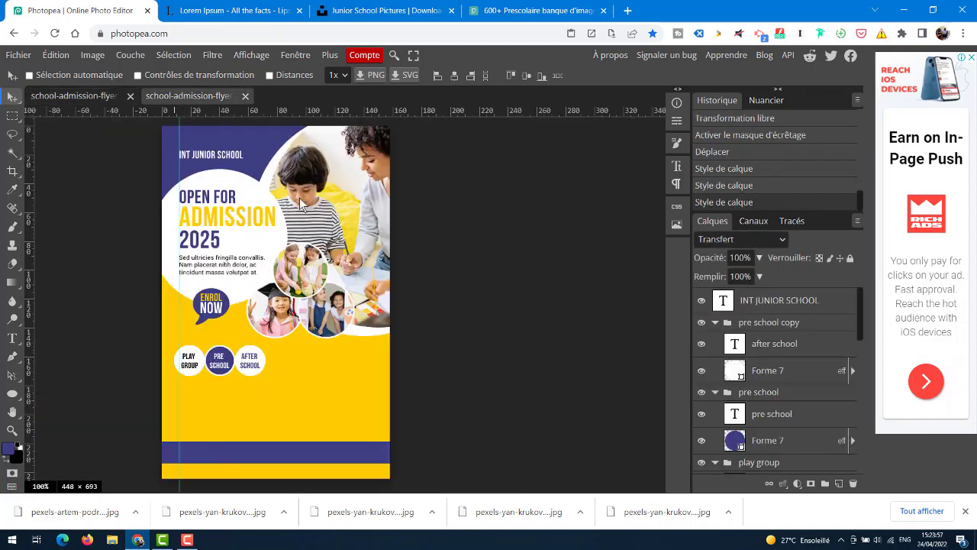
- Set the white inside stroke of the AFTER SCHOOL badge's circle to 6 px
double_click(803, 374)
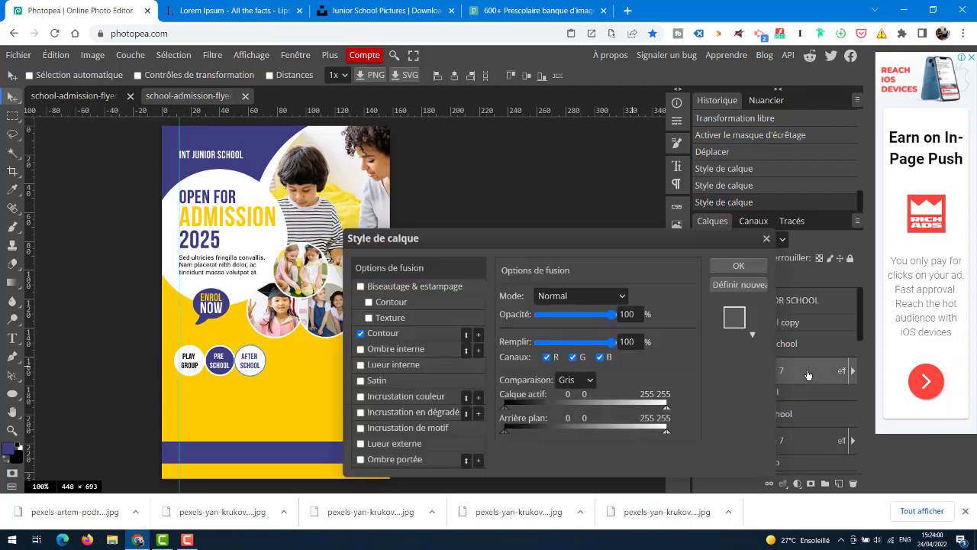
click(401, 331)
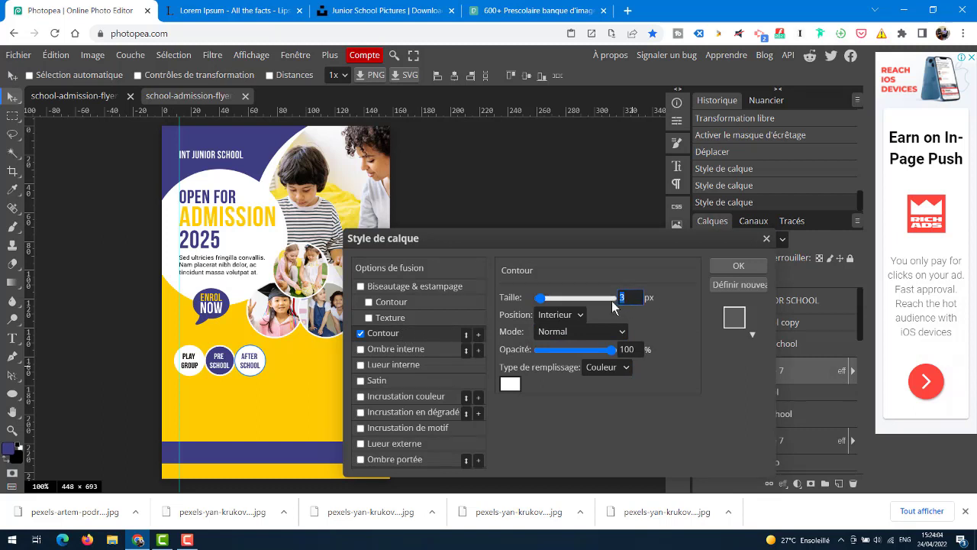
text(53)
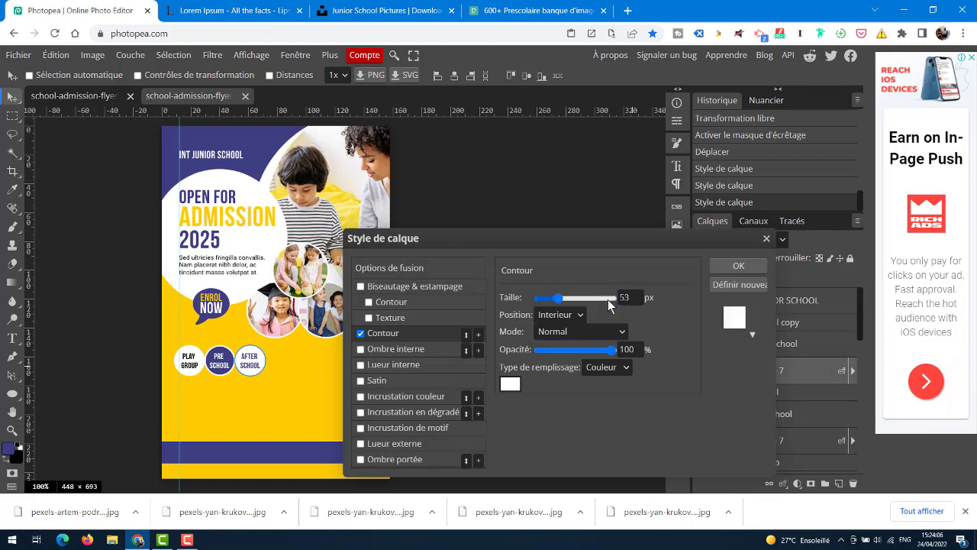
click(628, 298)
key(Return)
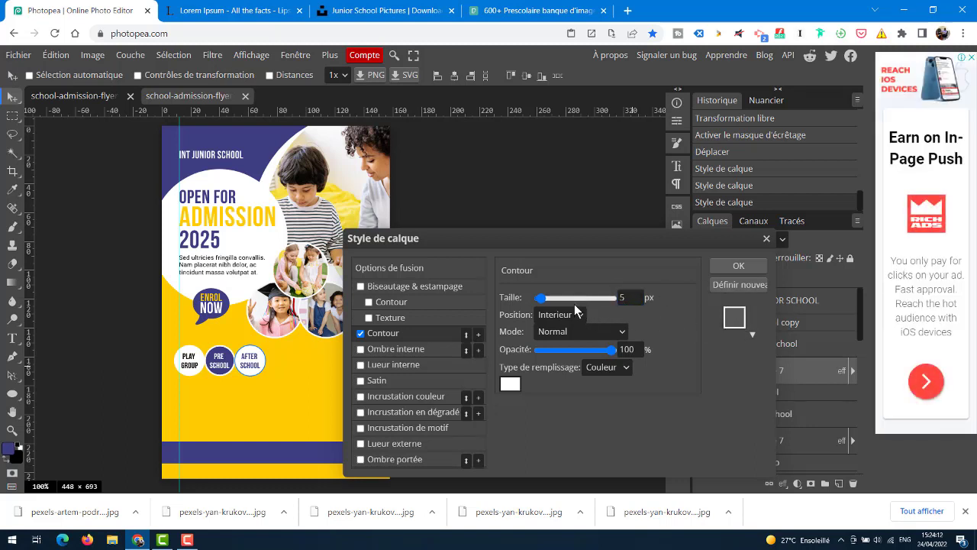
mouse_move(541, 298)
mouse_down()
mouse_move(557, 299)
mouse_move(542, 298)
mouse_up()
click(625, 297)
text(6)
click(738, 266)
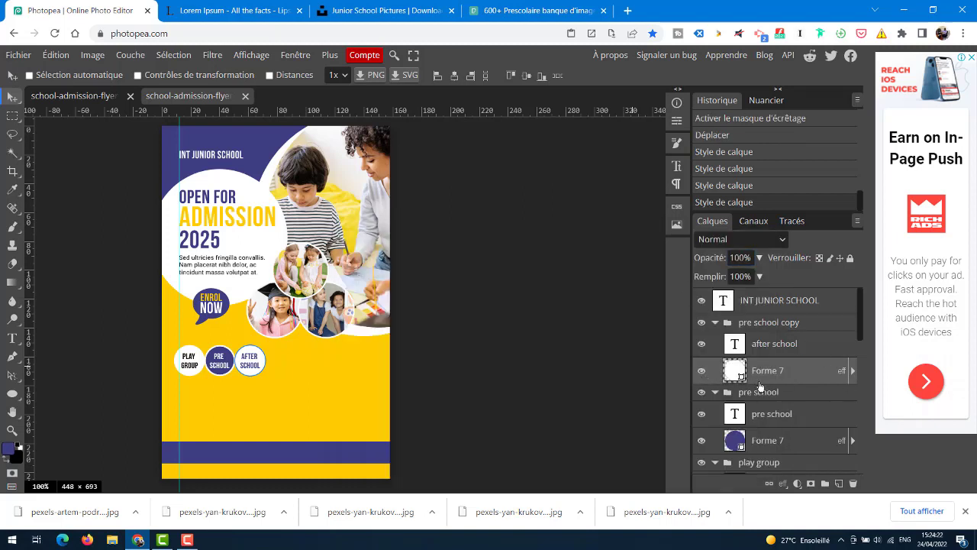
- Toggle the visibility of the AFTER SCHOOL badge's circle and undo the last two visibility changes
click(701, 372)
click(702, 371)
click(55, 55)
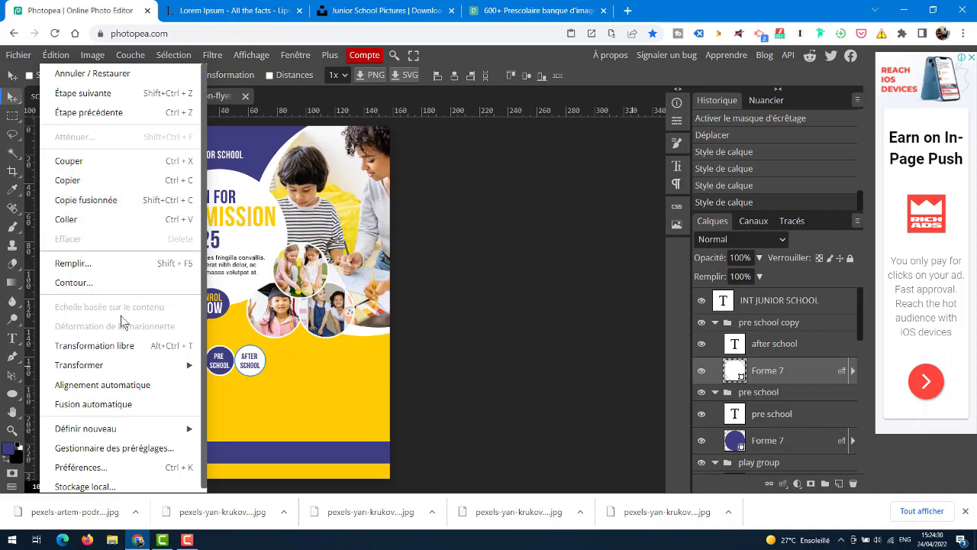
click(74, 113)
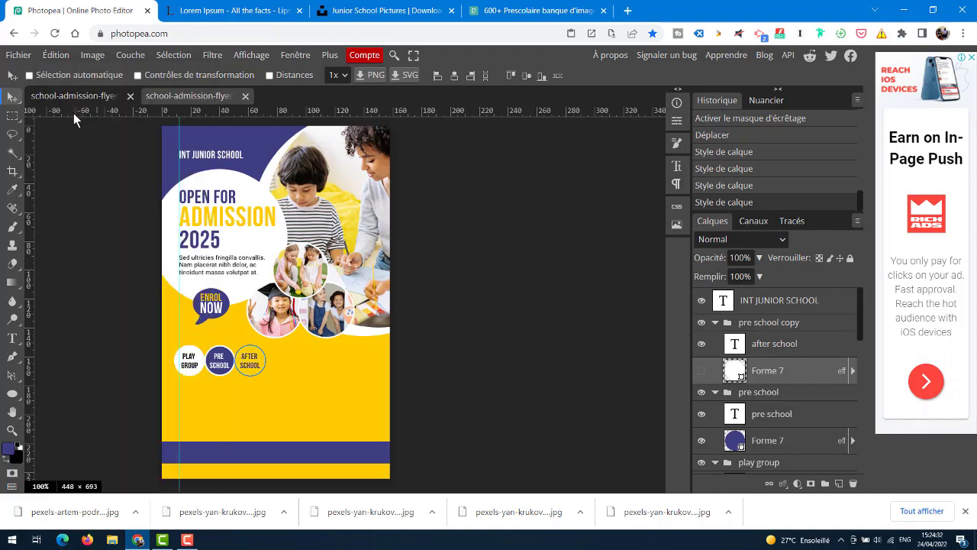
click(55, 55)
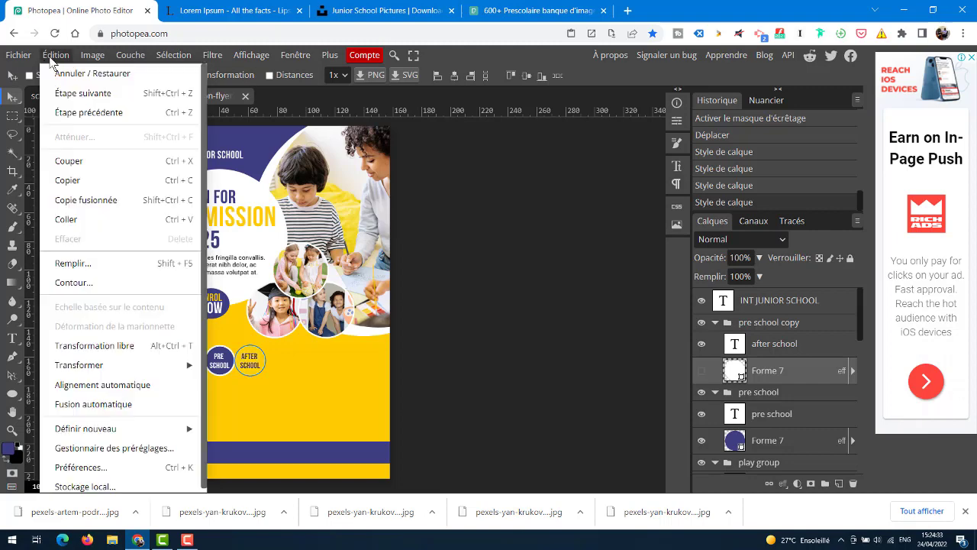
click(74, 111)
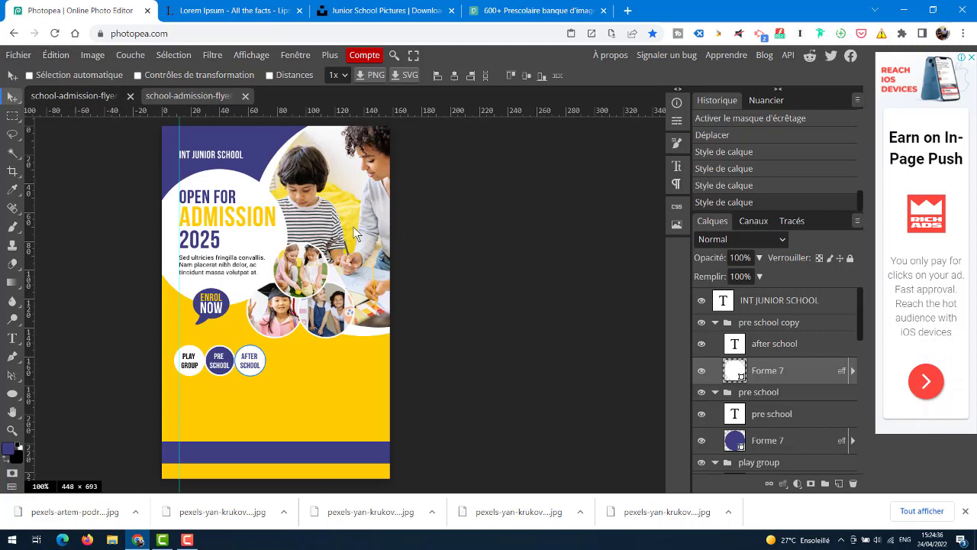
- Set the white inside stroke of the upper photo circle, showing the two girls on grass, to 5 px
drag(861, 314, 863, 401)
double_click(816, 317)
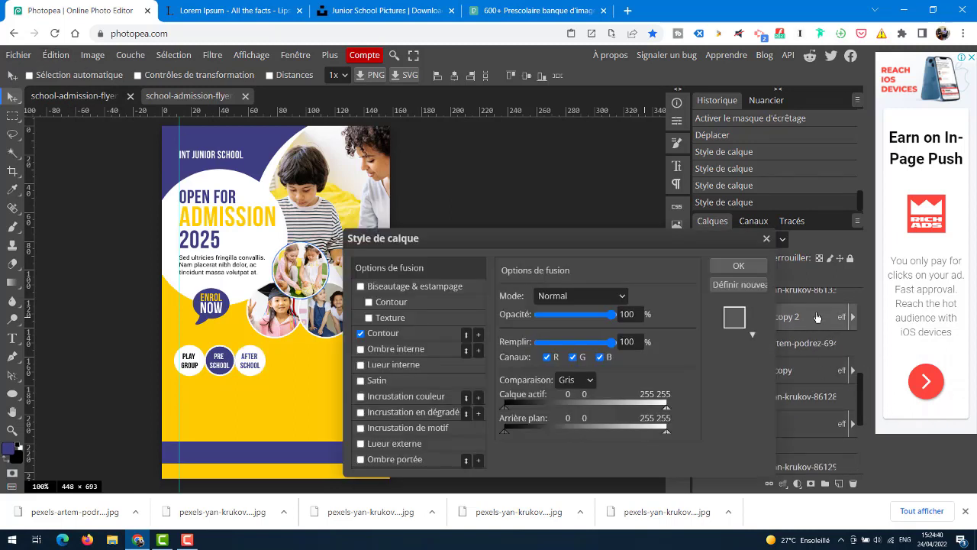
click(404, 333)
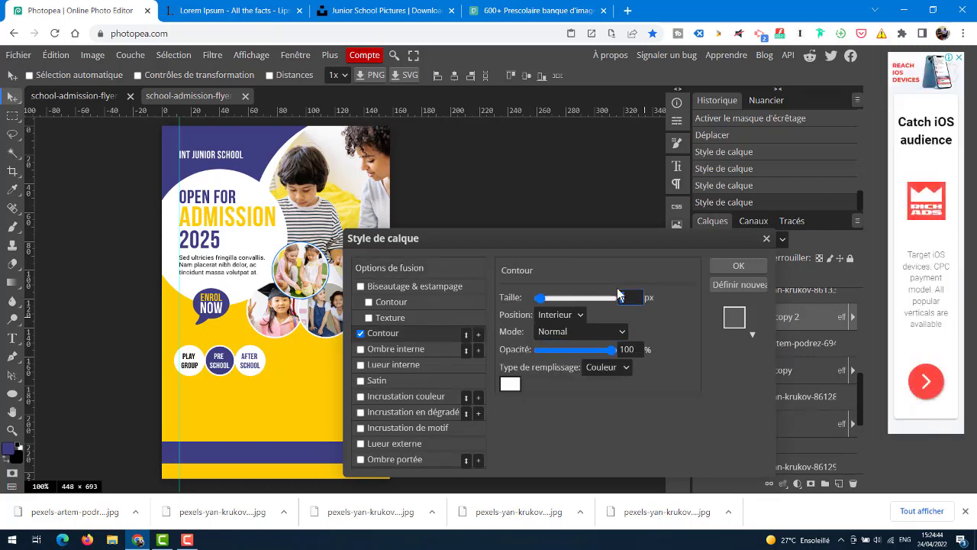
text(5)
key(Tab)
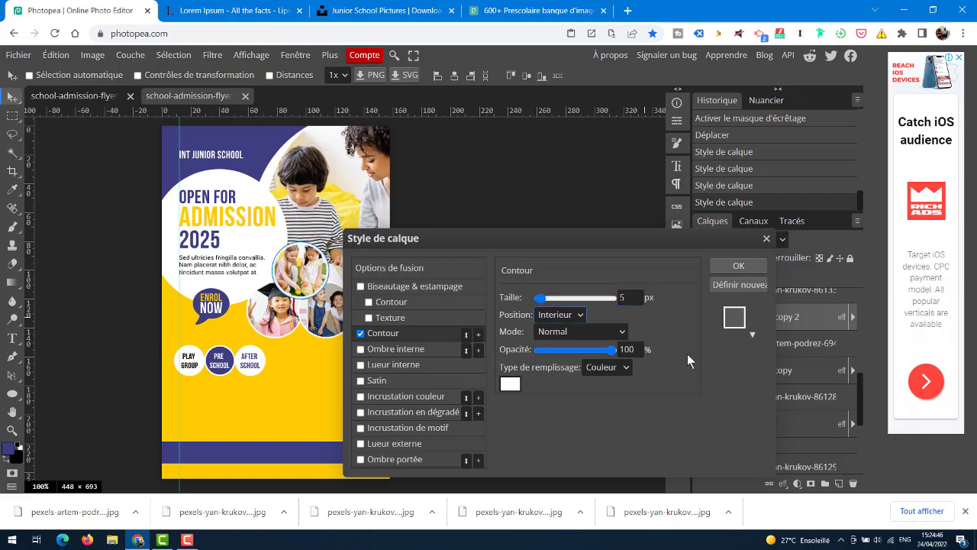
click(728, 266)
- Set the white inside stroke of the circle holding the denim-clad children photo to 5 px
double_click(818, 373)
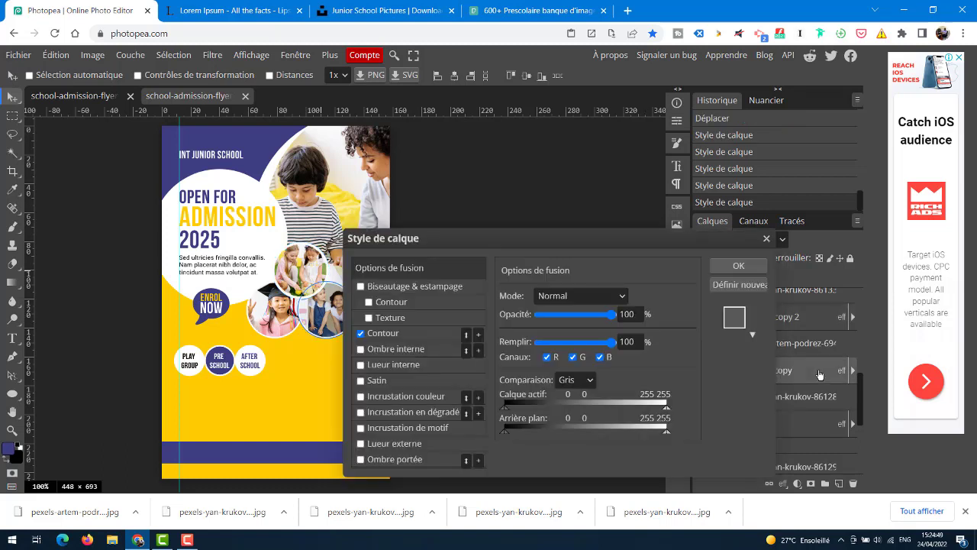
click(402, 333)
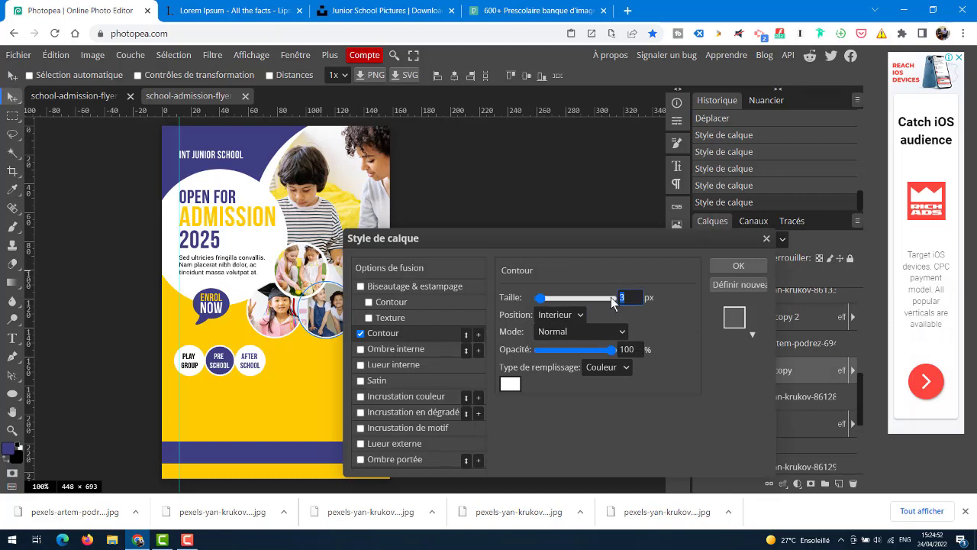
key(BackSpace)
text(5)
click(738, 265)
- Set the white inside stroke of the circle holding the graduation-cap girl photo to 5 px
double_click(802, 432)
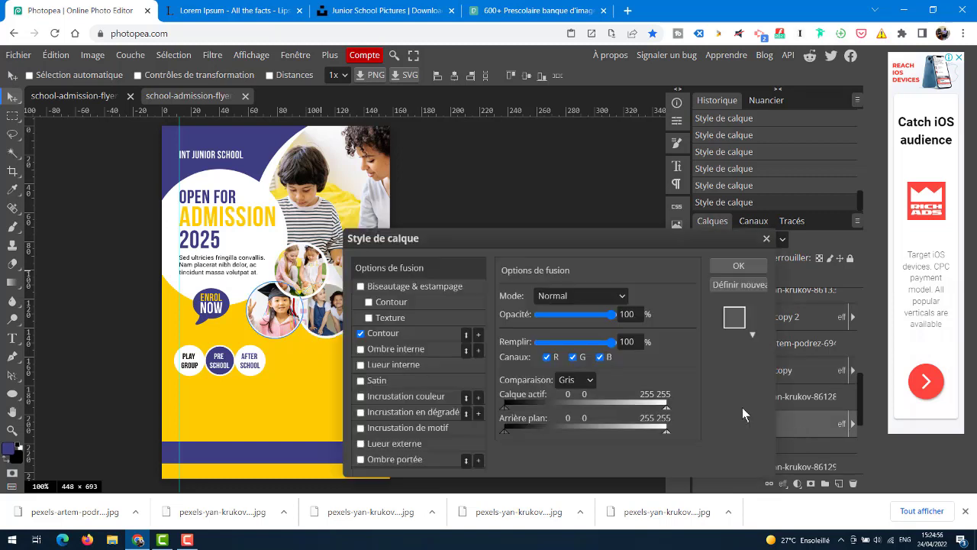
click(392, 336)
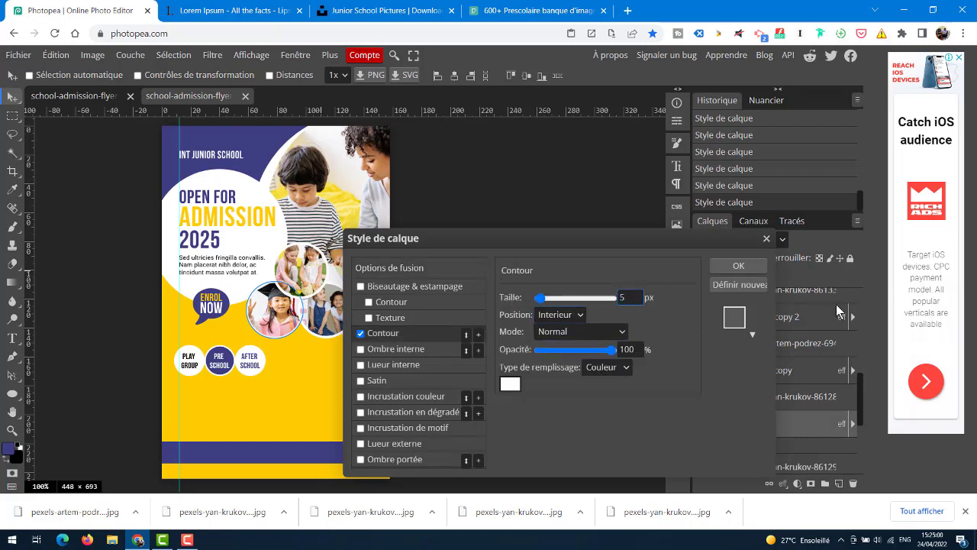
click(733, 265)
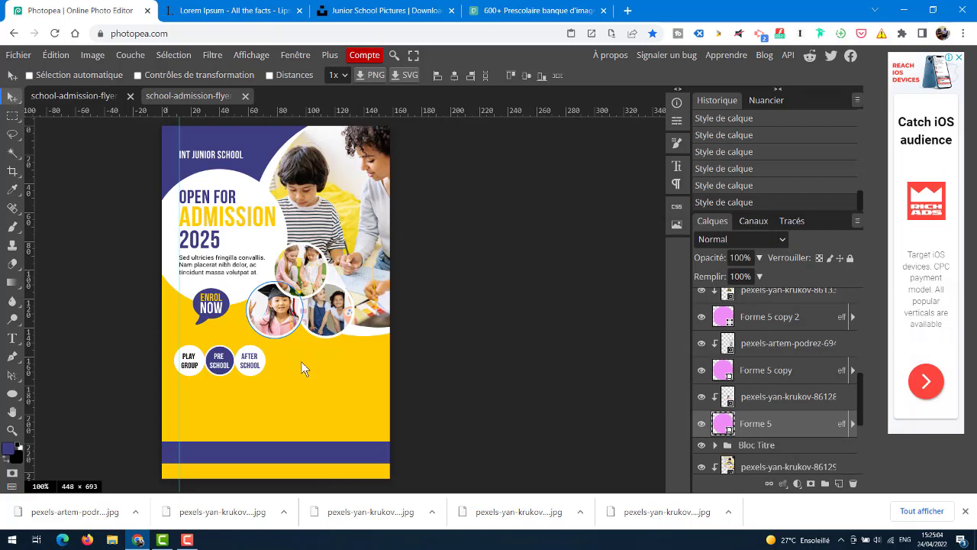
- Check the thicker photo outlines against the reference flyer and return to the working document
scroll(863, 390, down, 2)
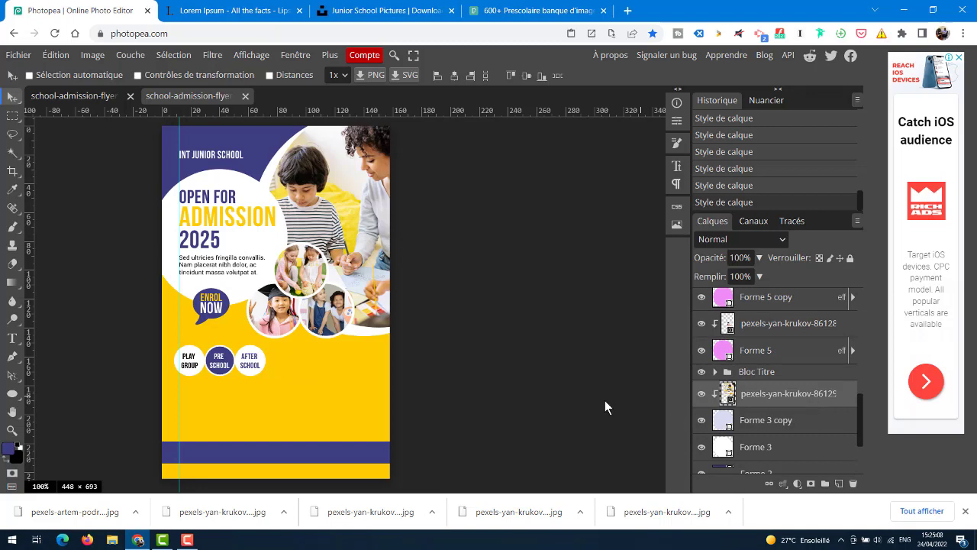
click(97, 95)
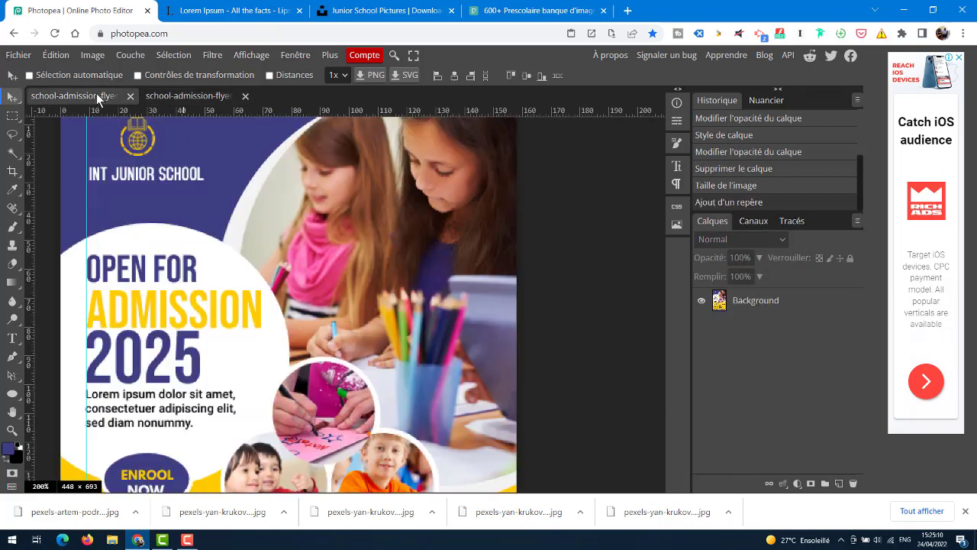
click(238, 97)
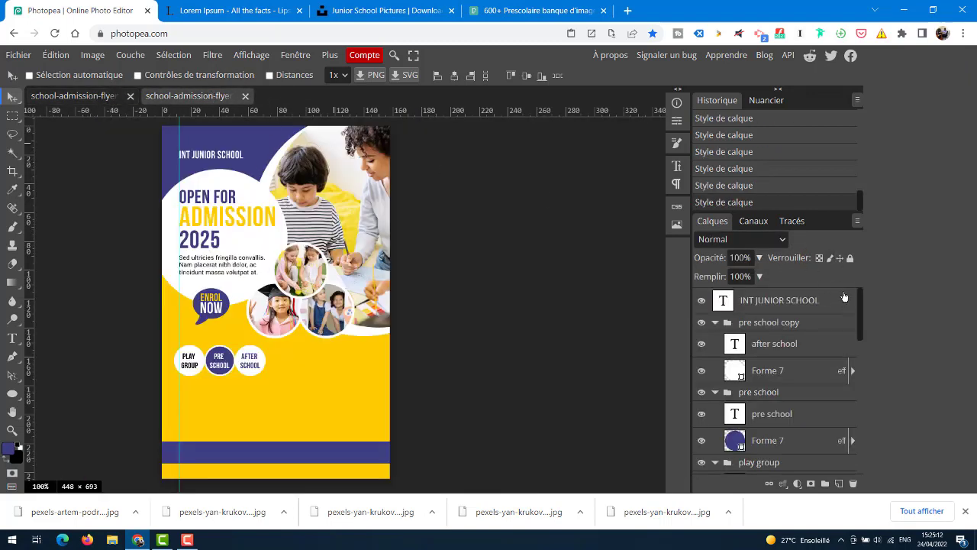
- Group the three clipped small photos together with their circle layers, from the grass photo down to the lowest circle
drag(863, 300, 872, 365)
scroll(813, 328, down, 2)
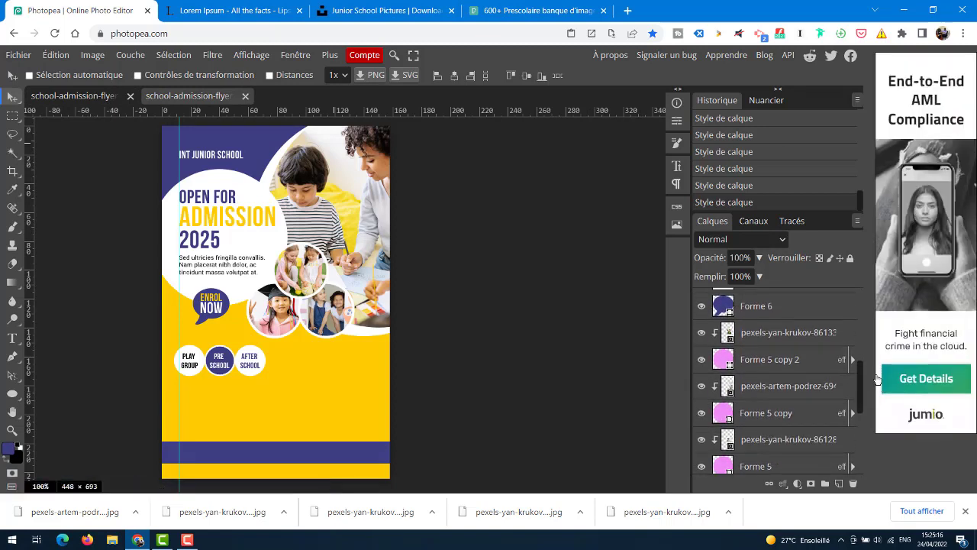
click(813, 332)
drag(865, 378, 862, 423)
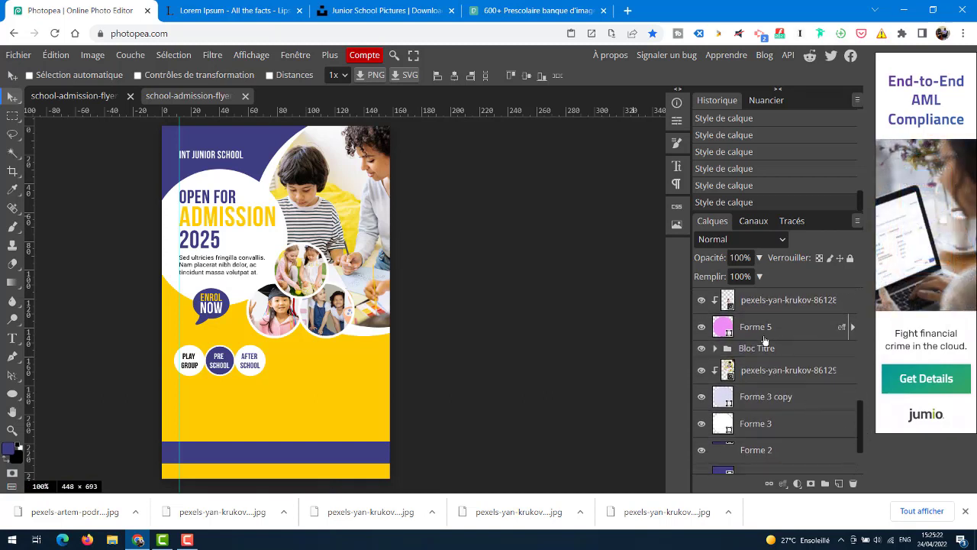
click(792, 330)
key(ctrl+g)
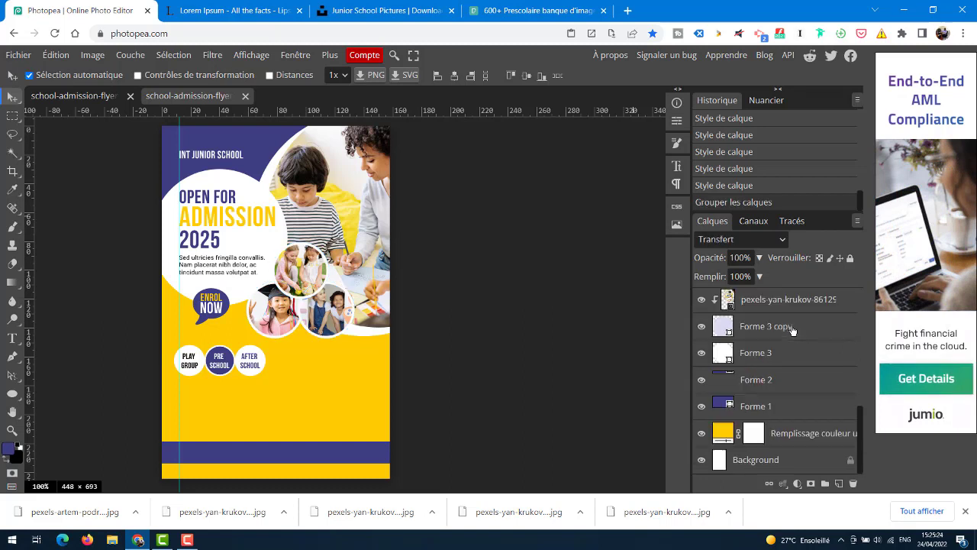
- Rename the new group holding the small circular photos as petites images
drag(859, 424, 851, 374)
double_click(754, 393)
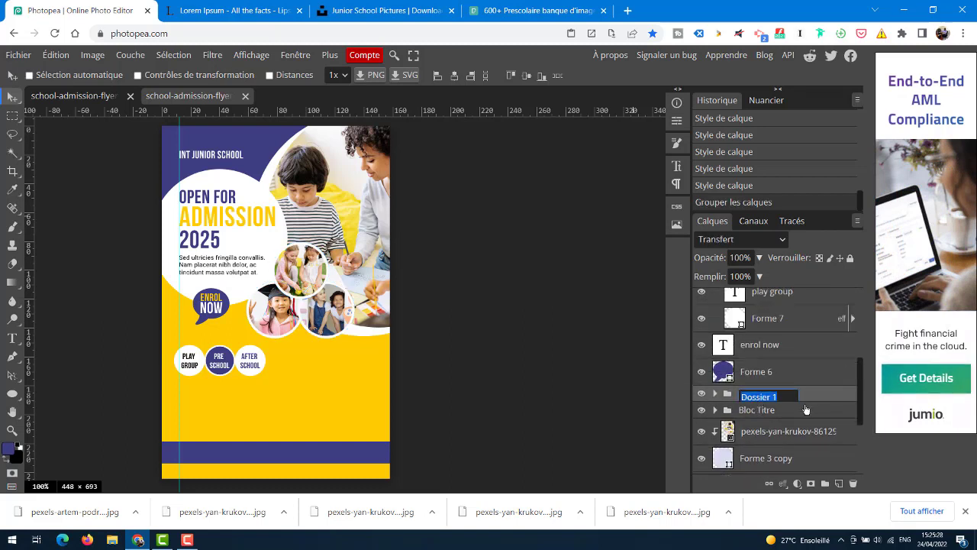
text(petites ima)
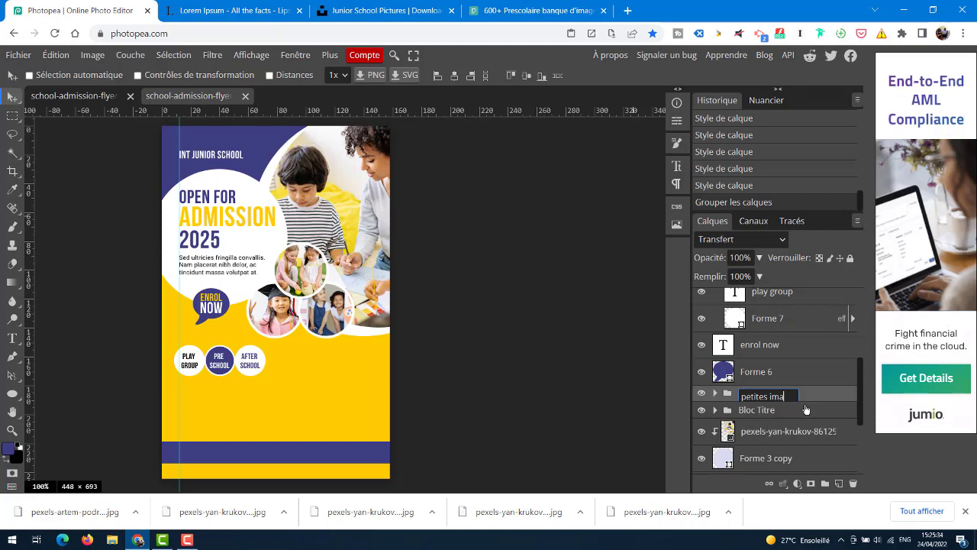
text(ges)
key(Return)
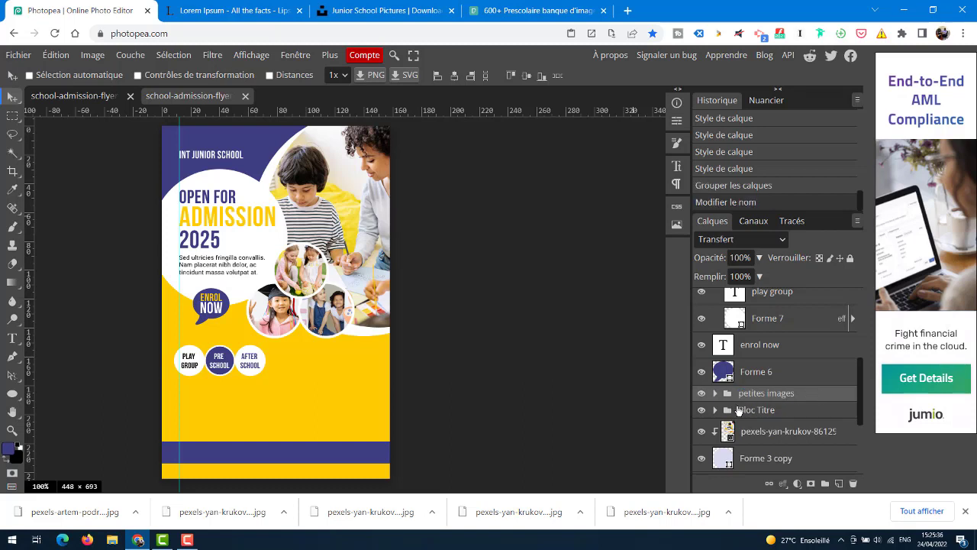
- Group the speech bubble shape with its enrol now text layer and name the group infobulle
click(802, 374)
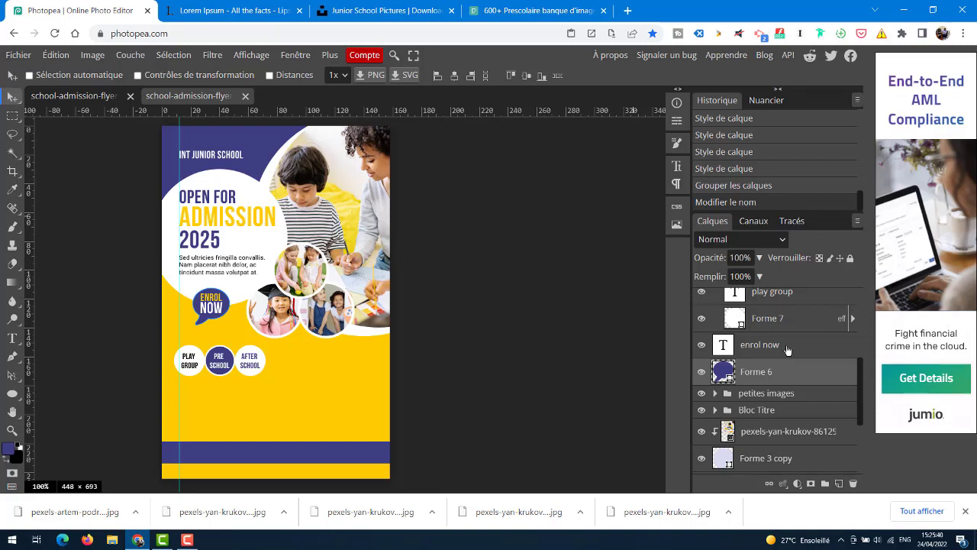
ctrl+click(786, 350)
key(ctrl+g)
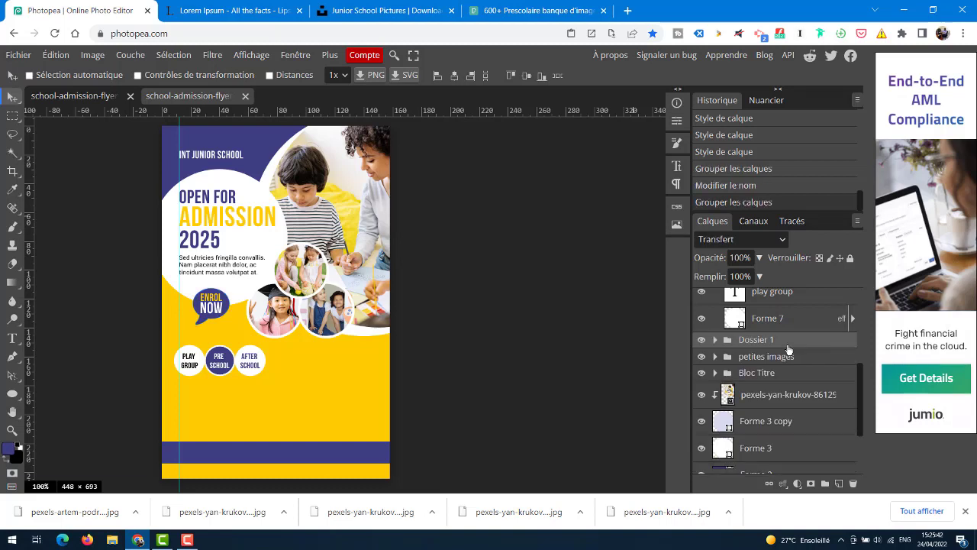
double_click(756, 343)
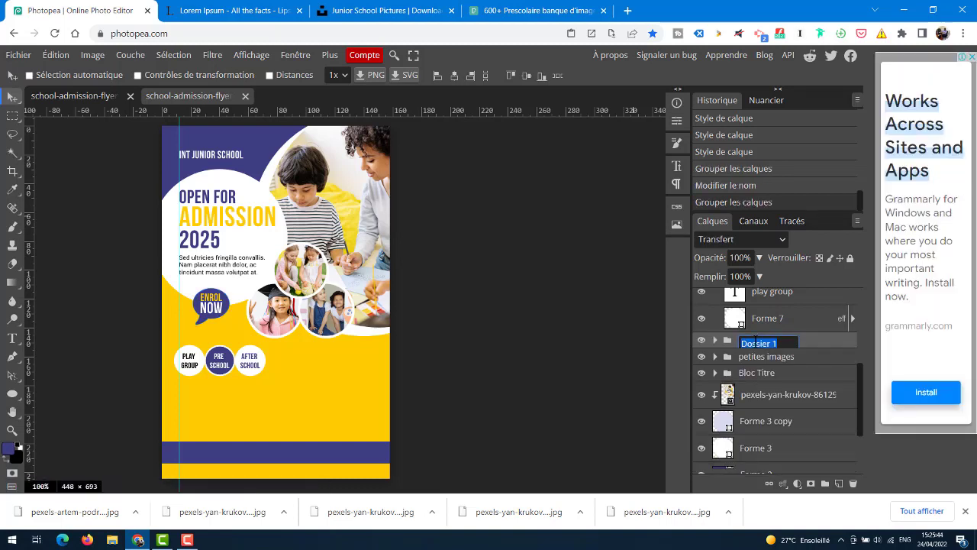
text(infobulle)
key(Return)
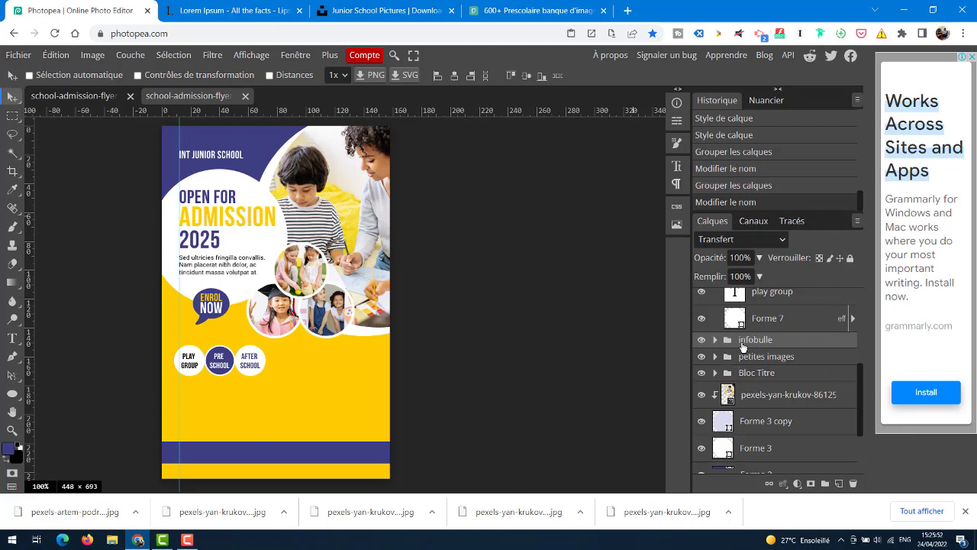
- Collapse the expanded school circle groups in the layer stack and close the Web Clipper connection window
drag(858, 383, 860, 323)
click(716, 369)
click(715, 325)
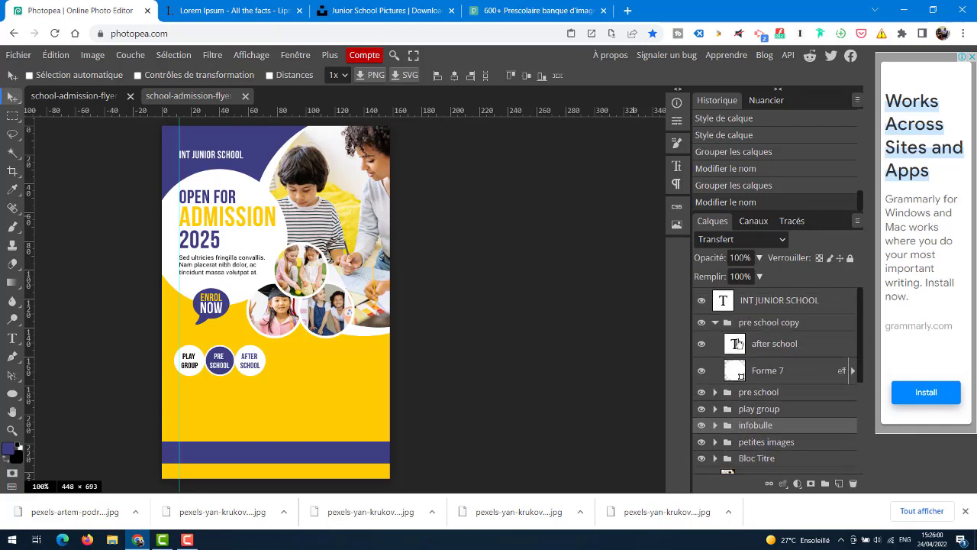
click(714, 324)
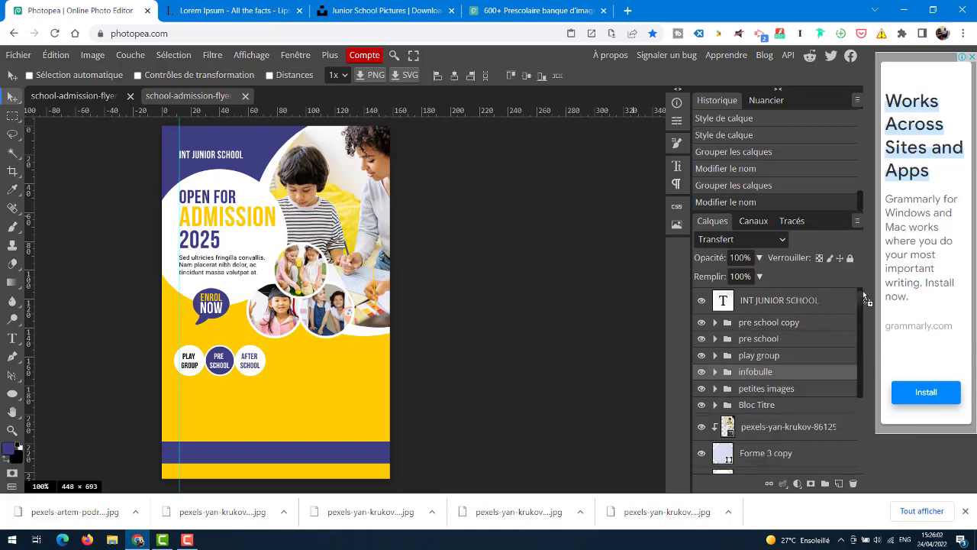
drag(858, 308, 857, 308)
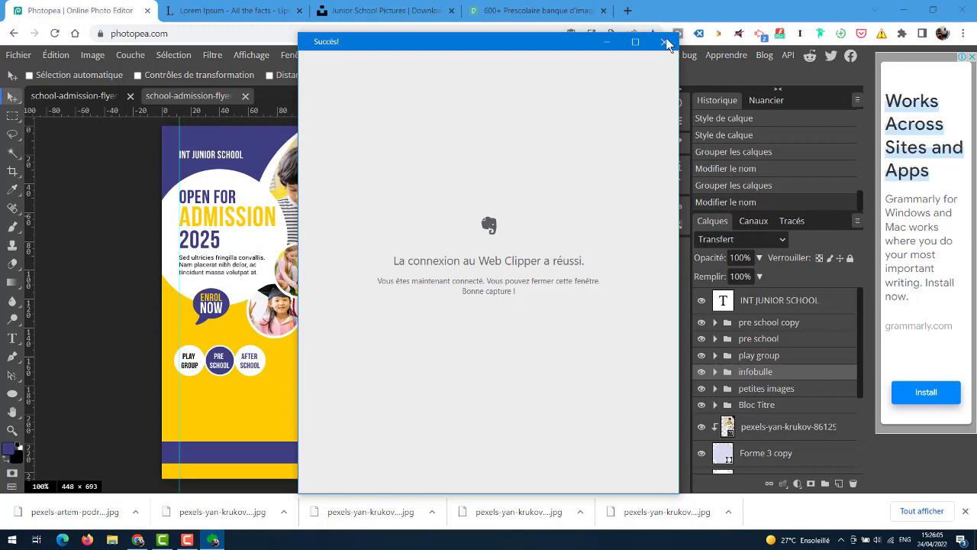
click(662, 42)
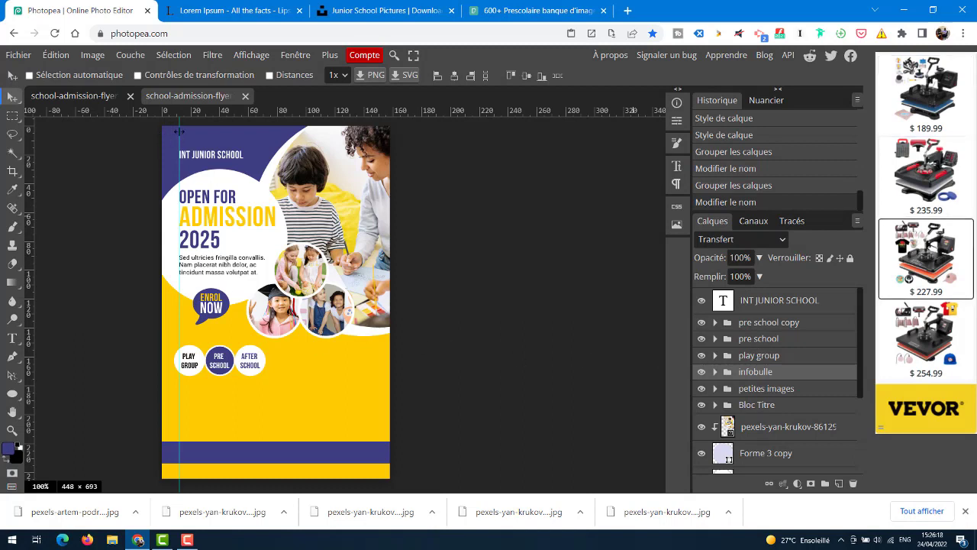
- Move the vertical guide nearer the flyer's left edge and shift the Bloc Titre group and the three school circle groups left to match it
drag(179, 139, 172, 141)
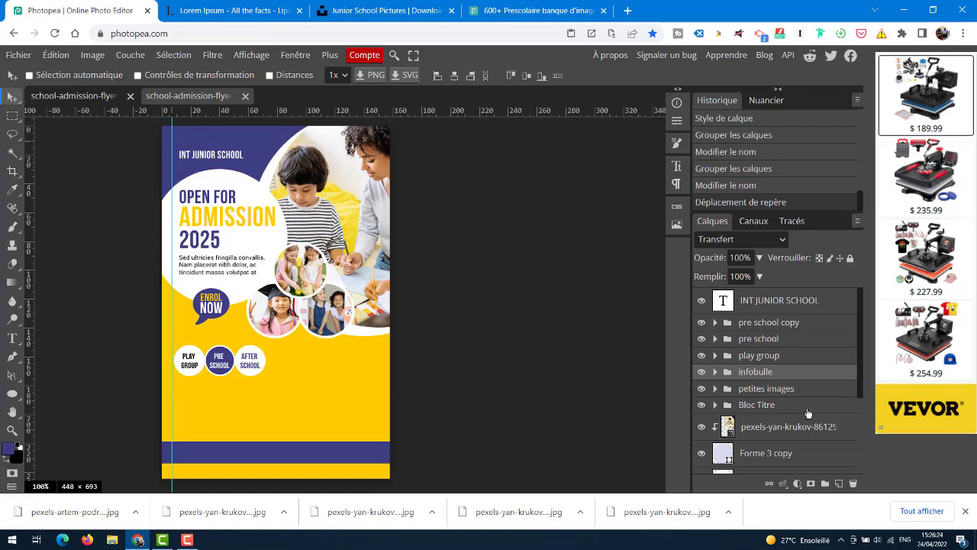
click(796, 408)
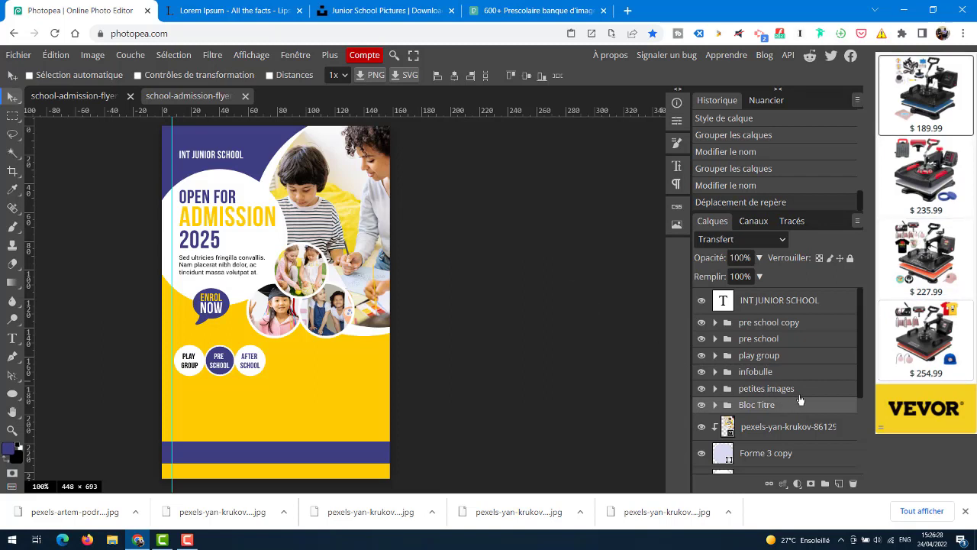
key(ctrl)
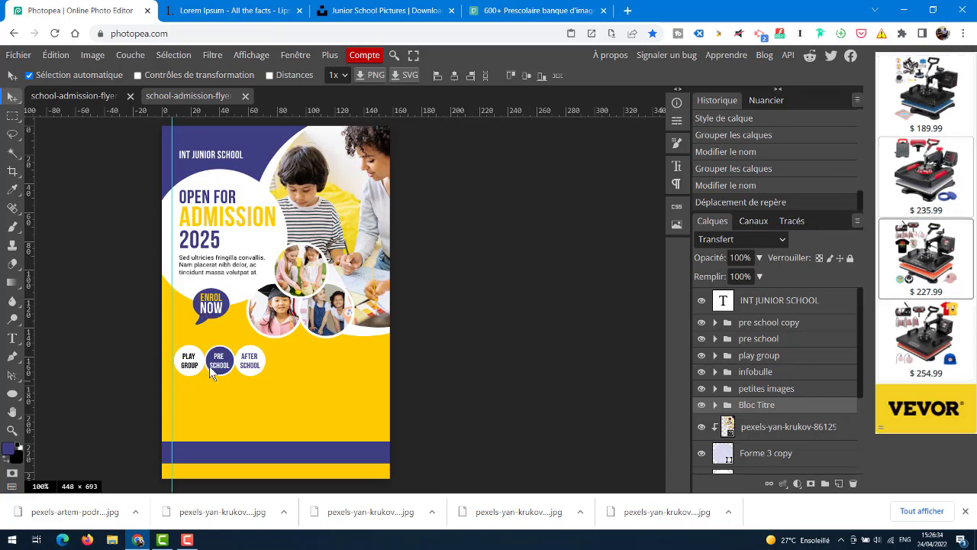
ctrl+click(787, 324)
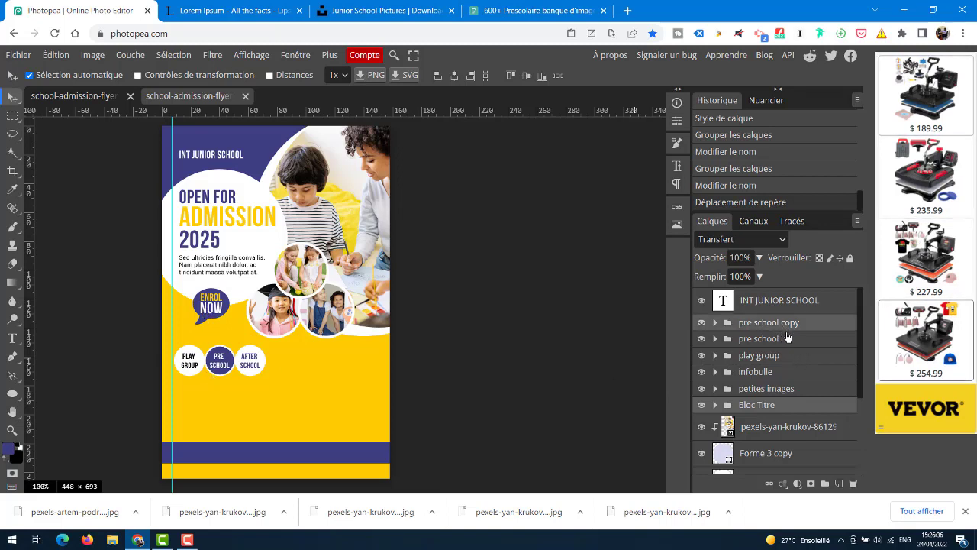
ctrl+click(792, 338)
ctrl+click(795, 356)
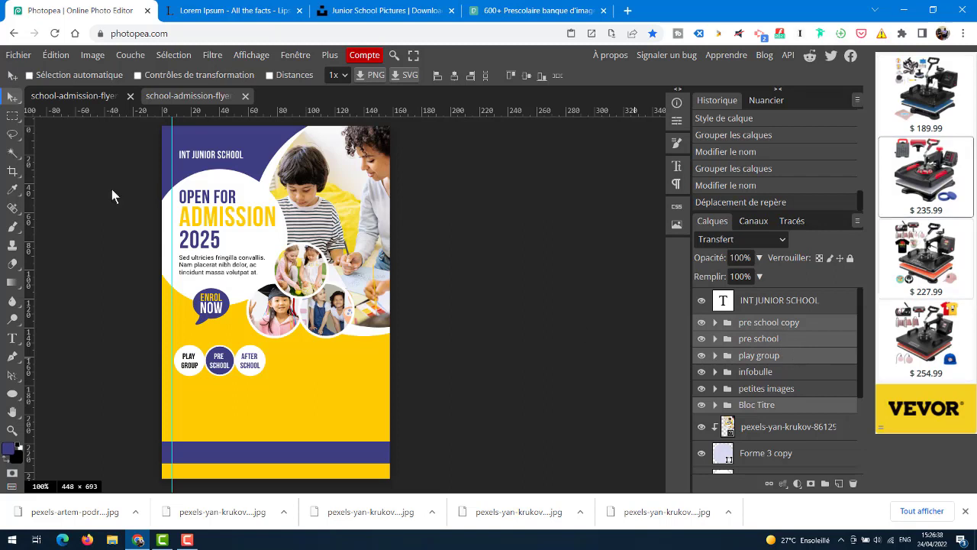
click(29, 75)
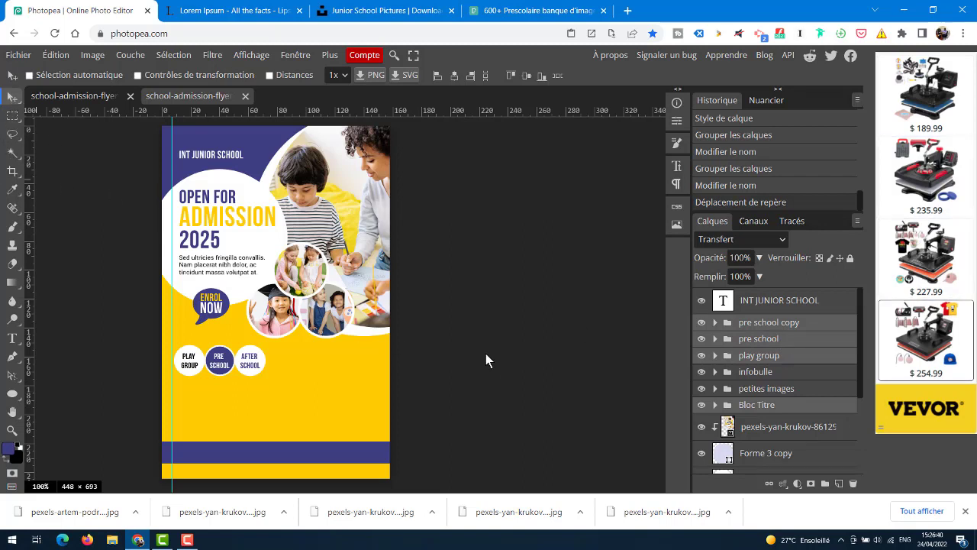
key(Left)
key(Left)
key(Left)
key(Left)
key(Left)
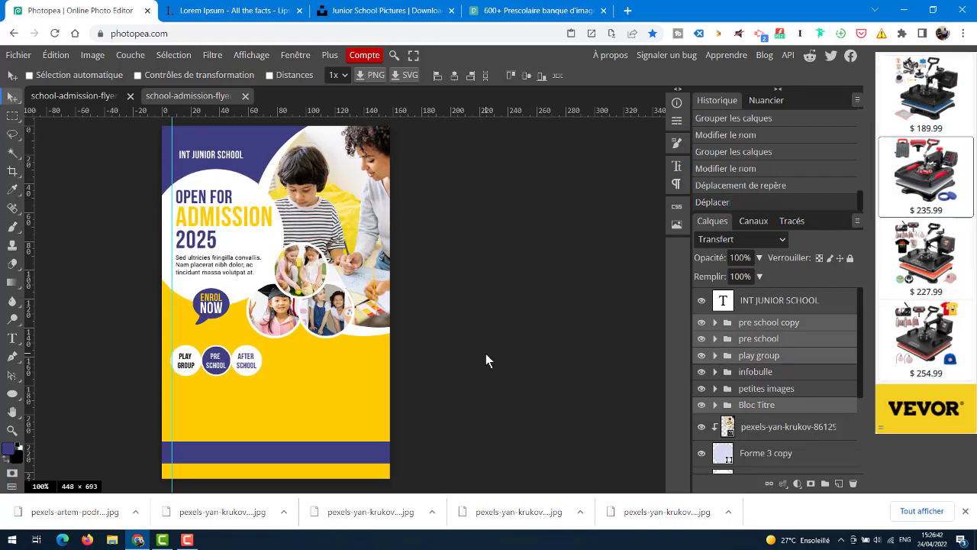
key(Left)
key(Left)
key(Left)
key(Left)
key(Left)
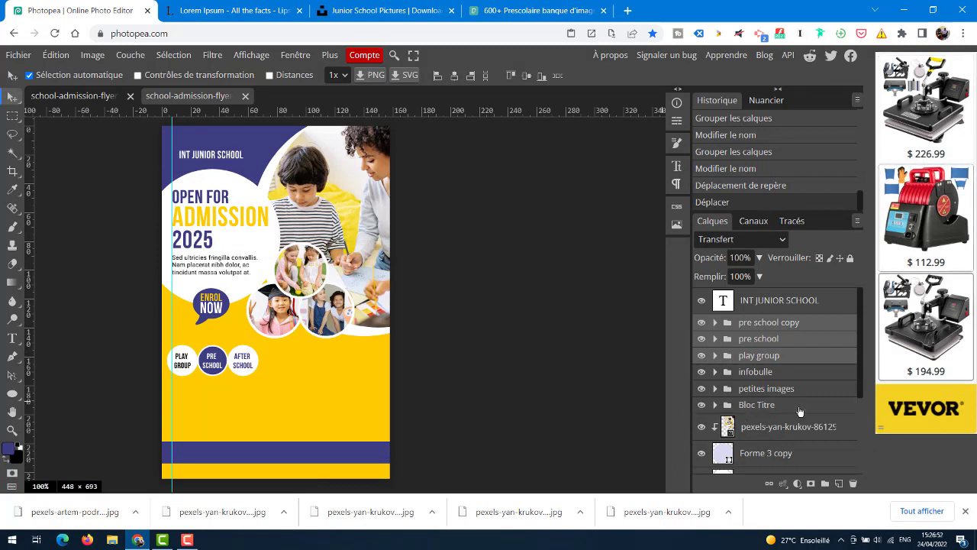
- Fine-tune the horizontal position of the three school circle groups against the guide, leaving the title block out of the selection
key(Right)
key(Right)
key(Right)
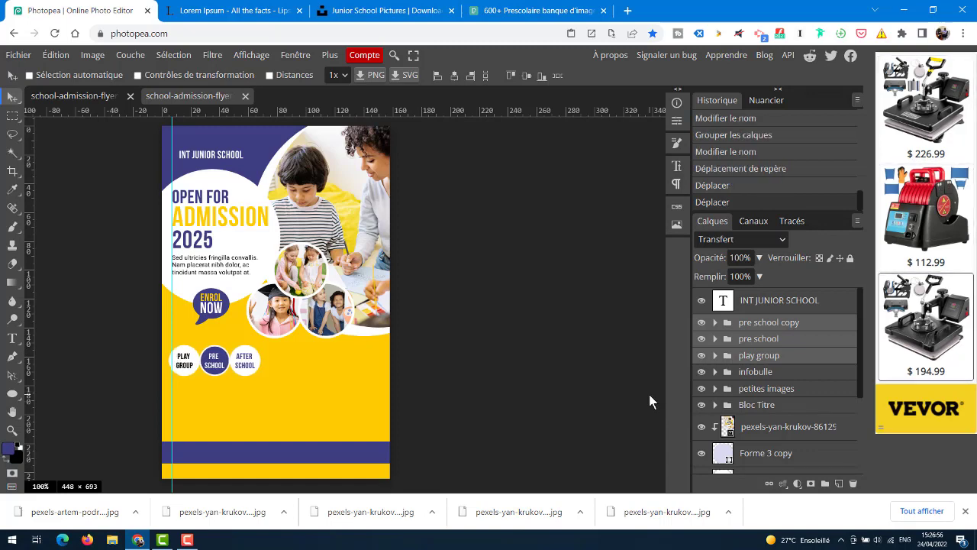
key(ctrl+plus)
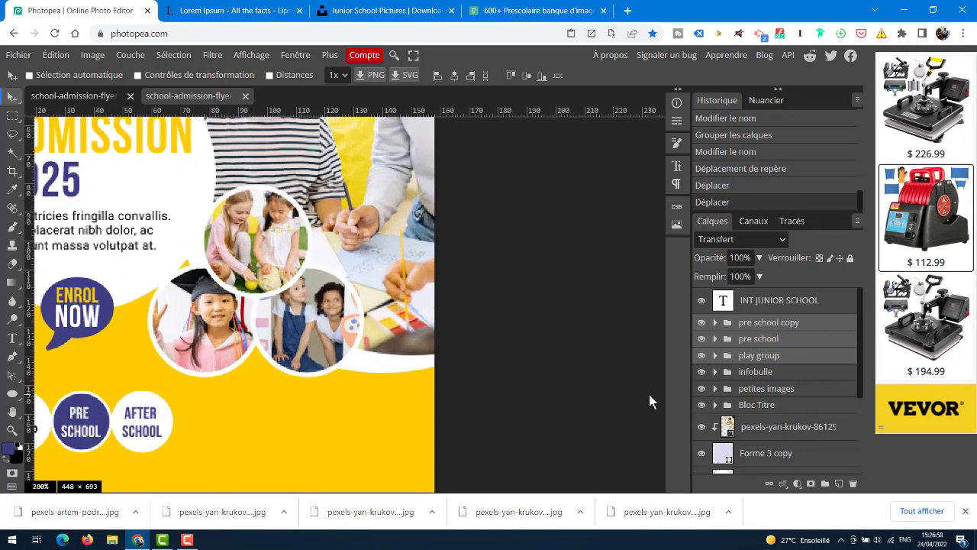
drag(325, 377, 507, 332)
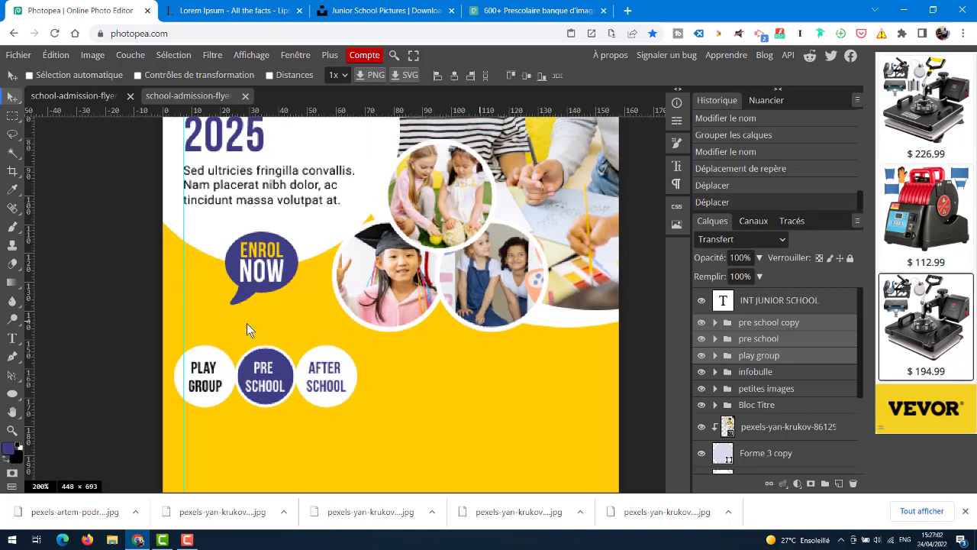
key(Left)
key(Left)
key(Left)
key(Left)
key(Left)
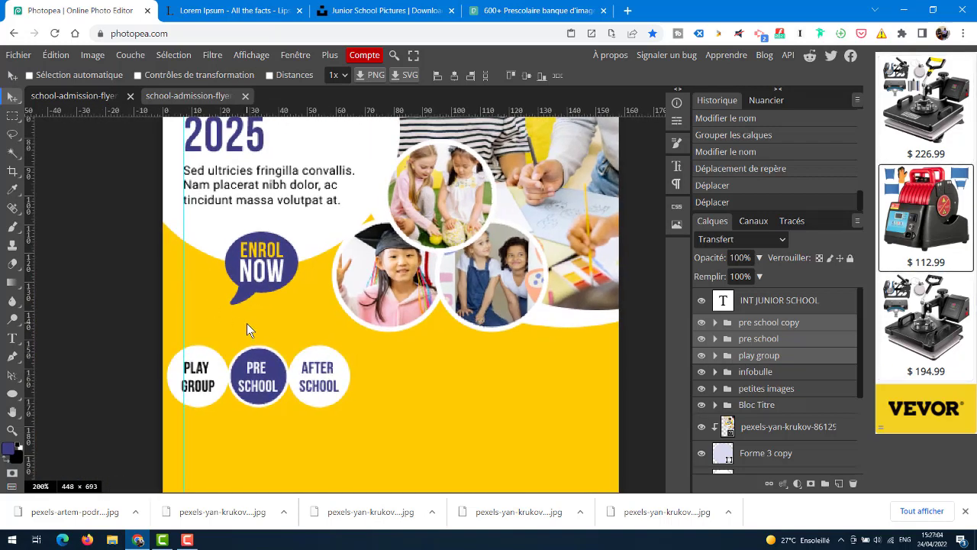
key(Right)
key(Right)
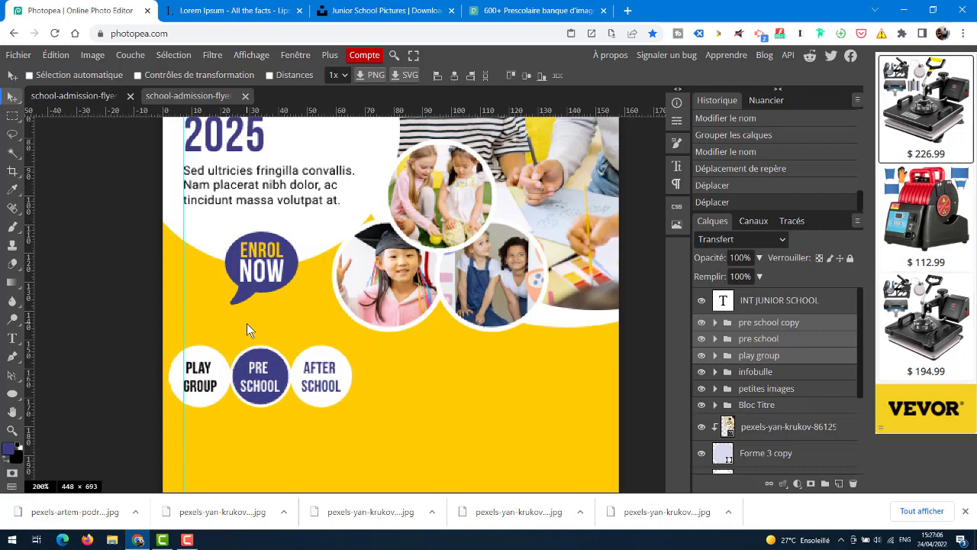
key(Right)
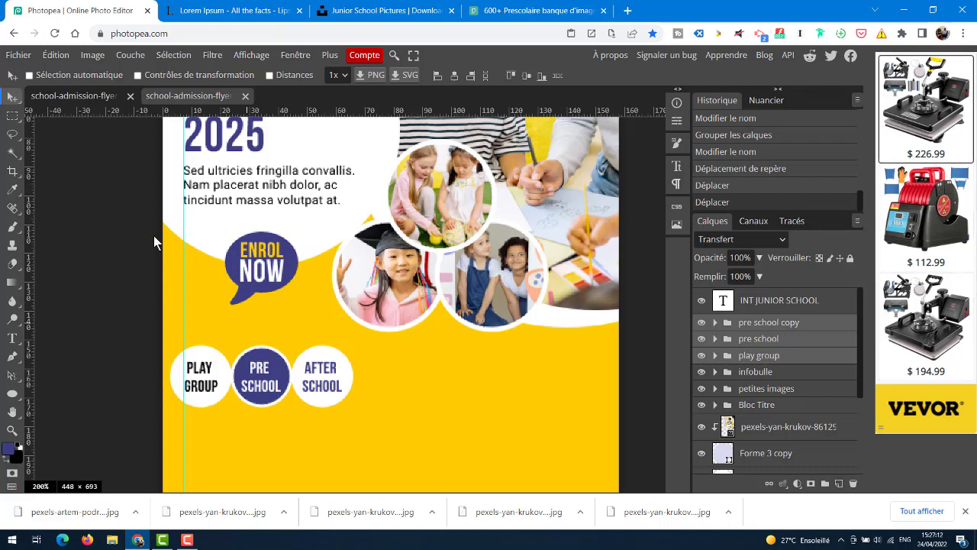
- Nudge the three school circle groups slightly right and raise them closer to the Enrol Now bubble
scroll(450, 312, down, 3)
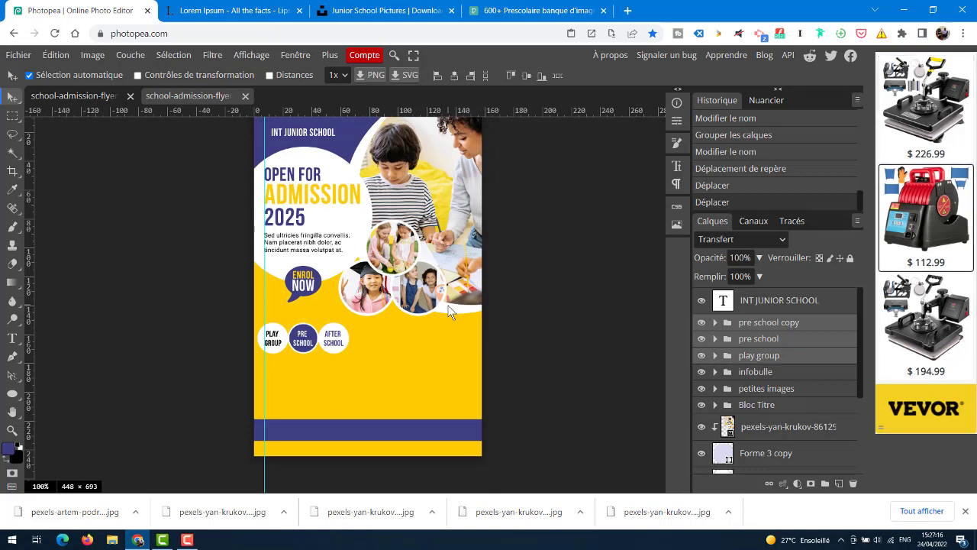
key(Right)
key(Right)
key(Right)
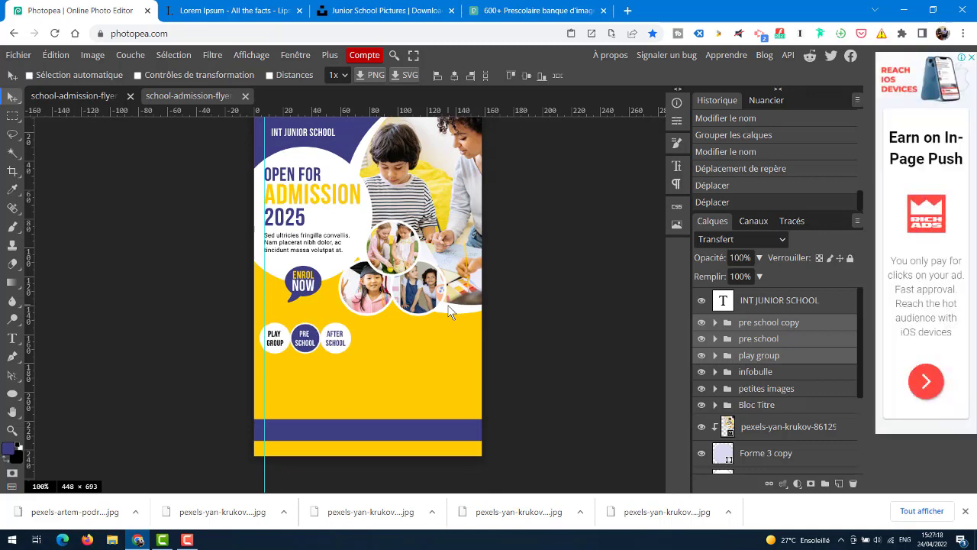
key(Right)
key(Left)
key(Left)
key(Left)
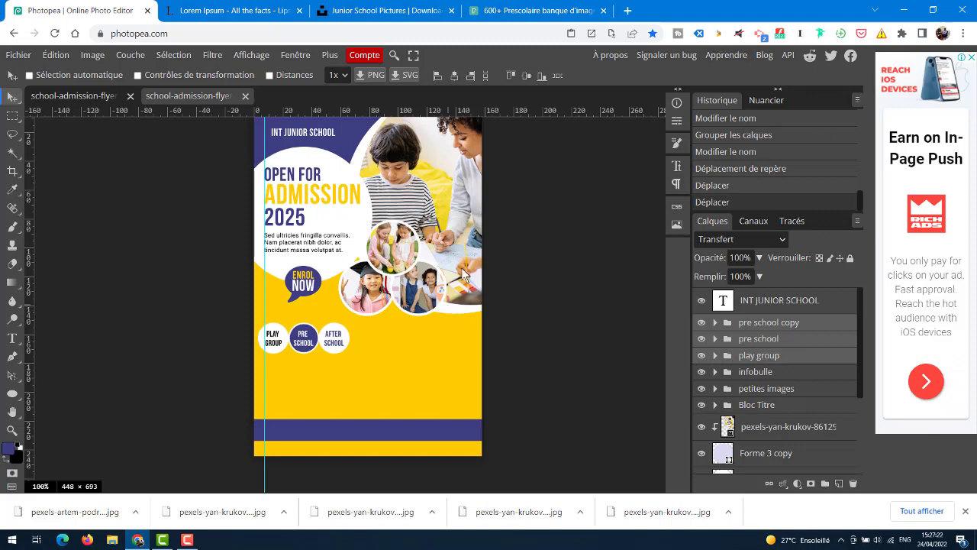
key(shift+Up)
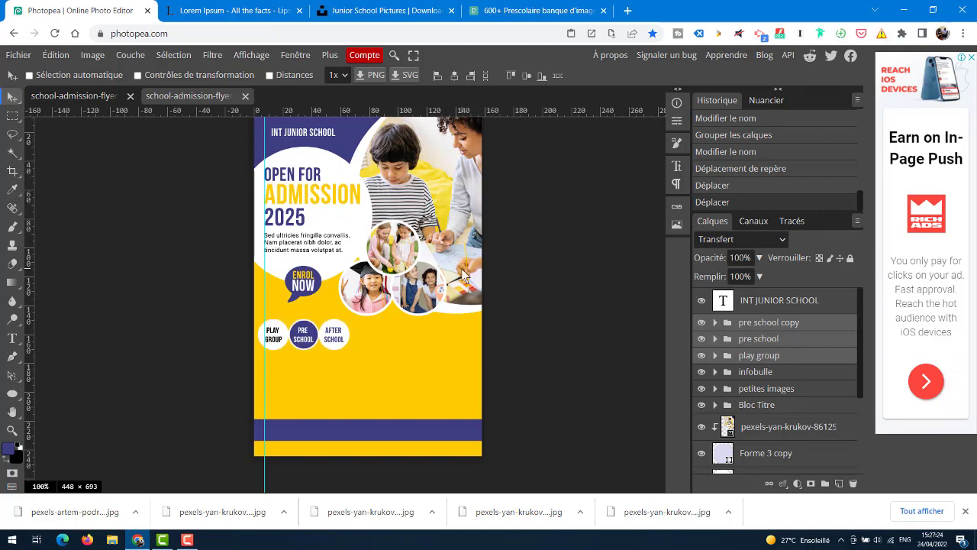
- Compare the circle placement and lower section with the reference flyer and return to the working document
click(91, 95)
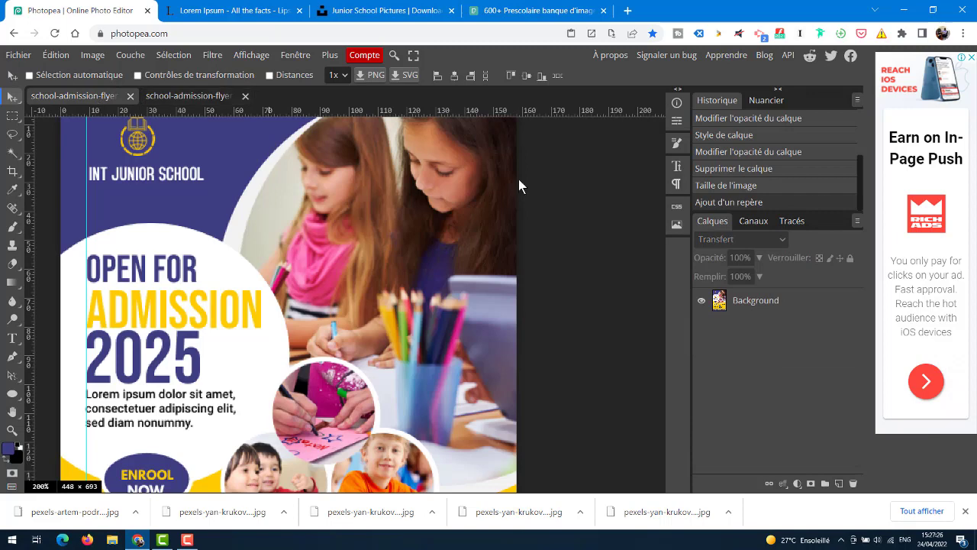
key(ctrl+minus)
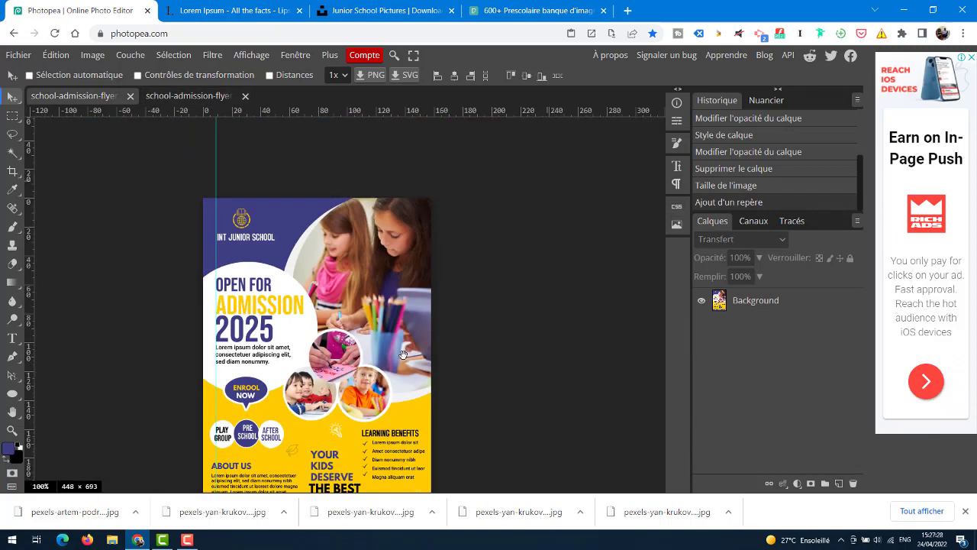
scroll(419, 213, down, 2)
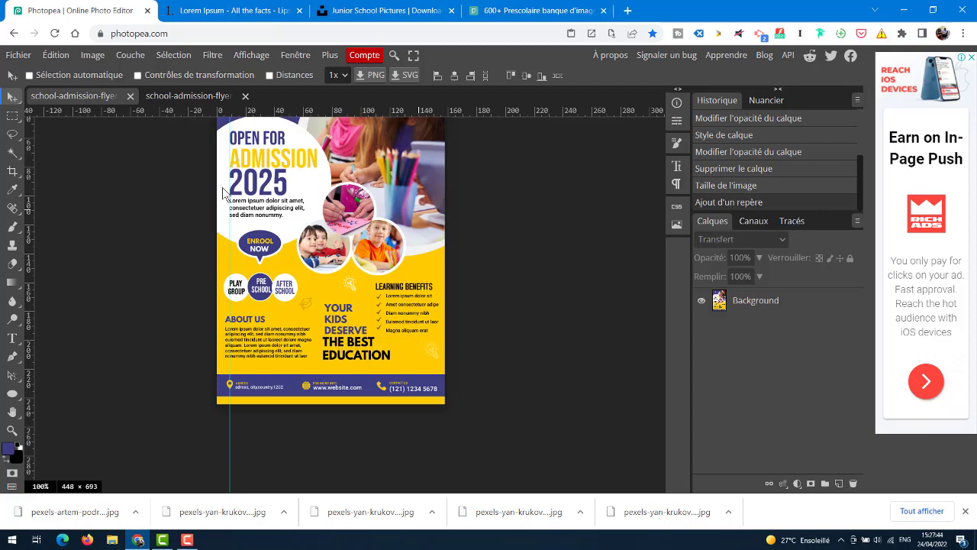
click(197, 95)
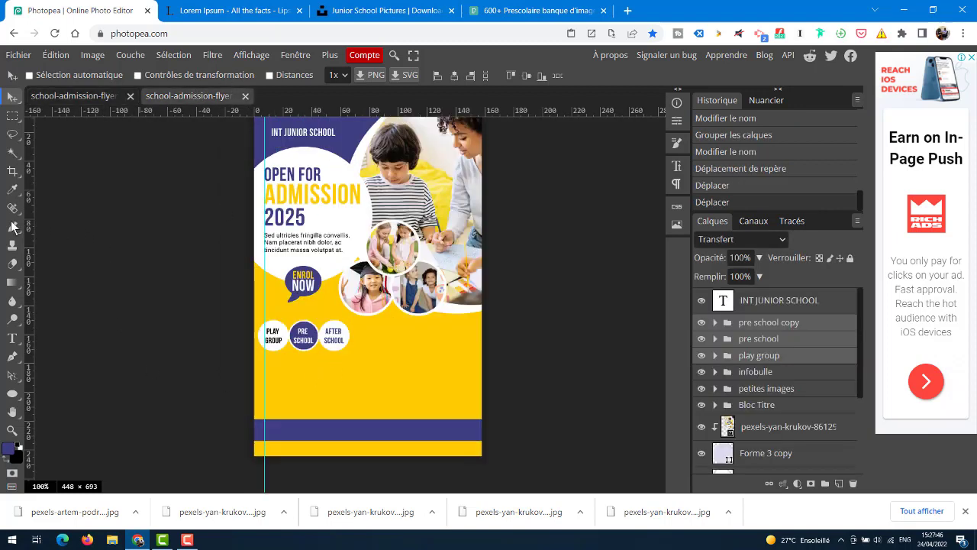
- Ready the Type tool above the INT JUNIOR SCHOOL layer for text below the circles, and consult the reference's About Us block
click(13, 339)
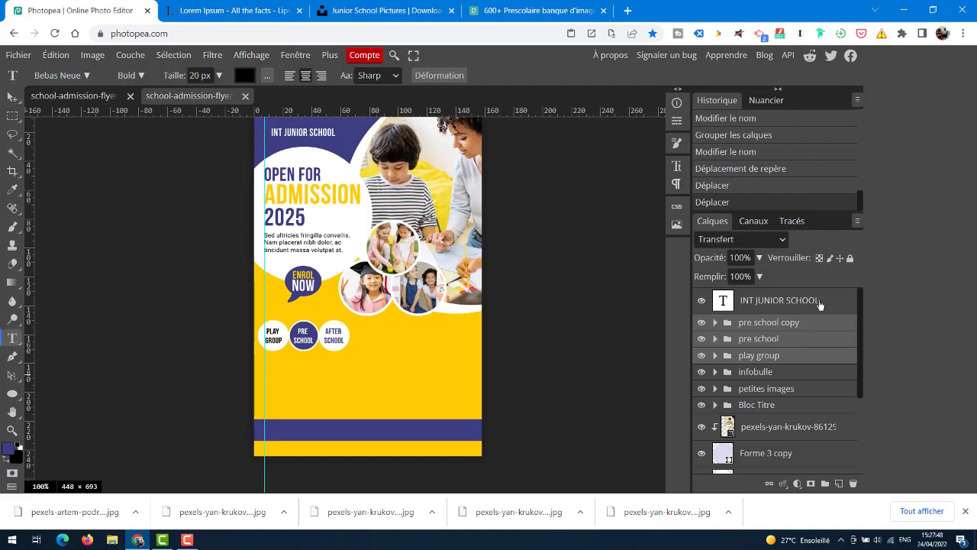
click(828, 304)
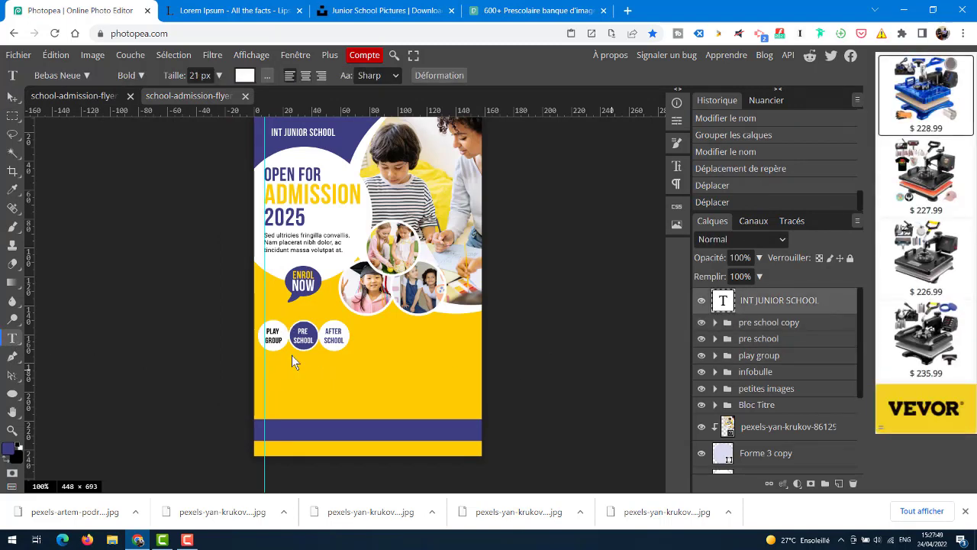
key(ctrl+plus)
drag(291, 355, 330, 214)
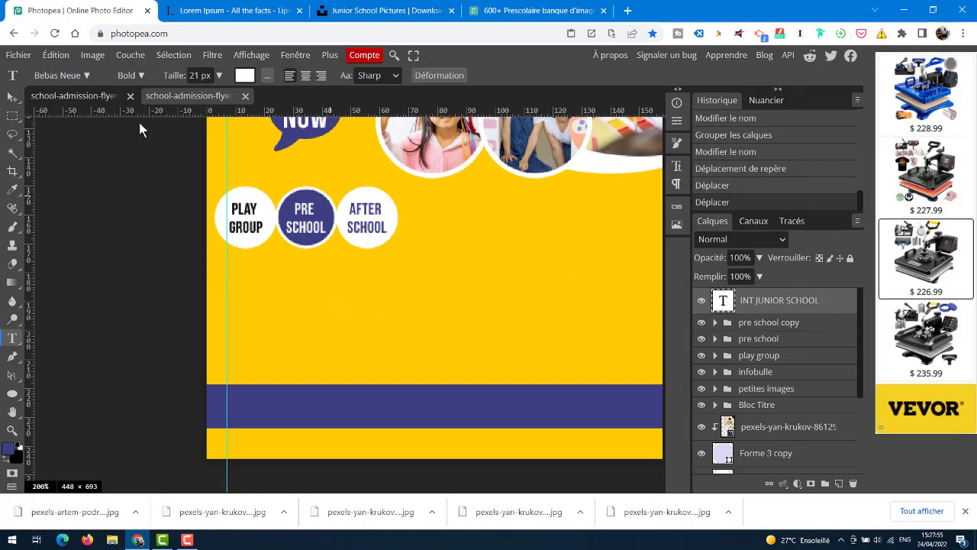
click(86, 96)
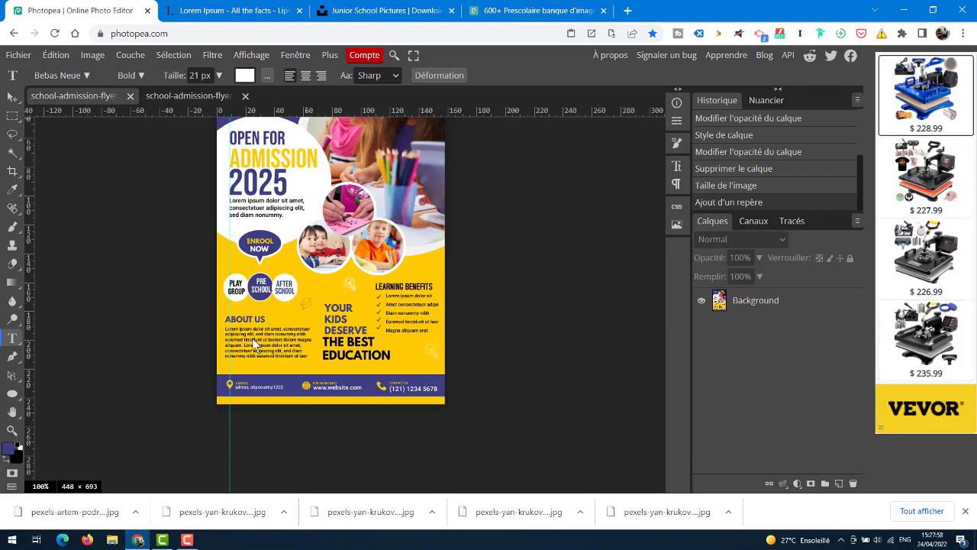
- In the working flyer document, nudge the play group, pre school and pre school copy groups slightly upward together
click(186, 97)
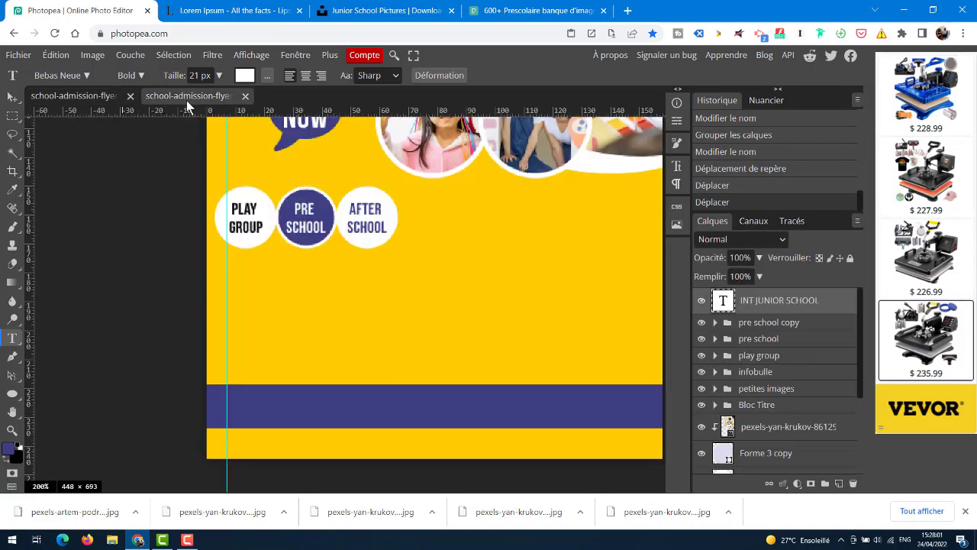
click(769, 325)
shift+click(789, 357)
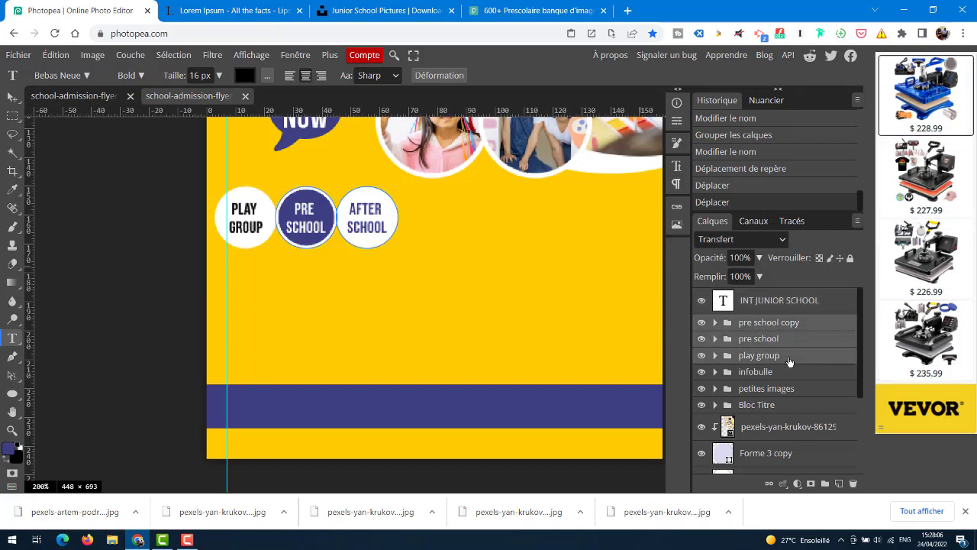
key(v)
key(Up)
key(Up)
key(Up)
key(Up)
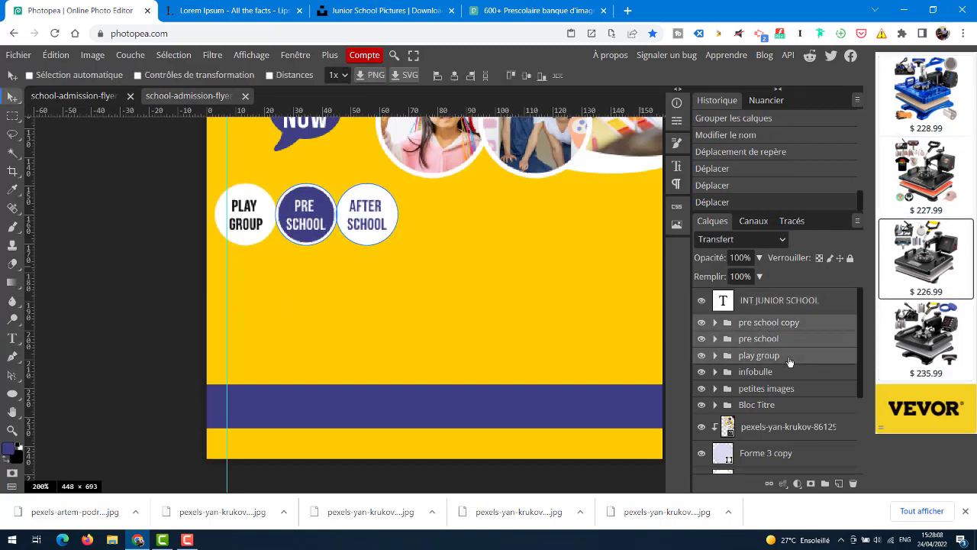
key(Up)
key(Up)
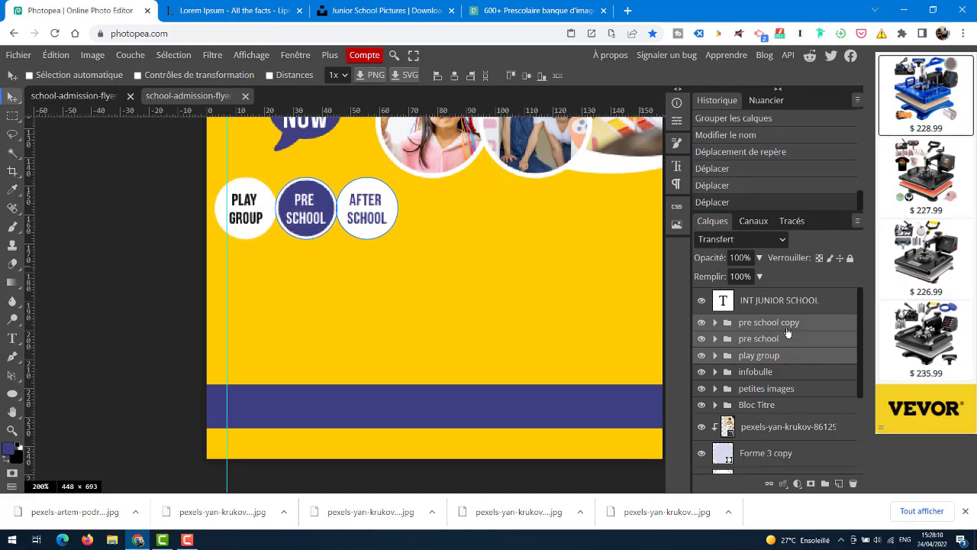
- Add the heading text "ABOUT US" below the PLAY GROUP circle, starting at the vertical guide
click(815, 305)
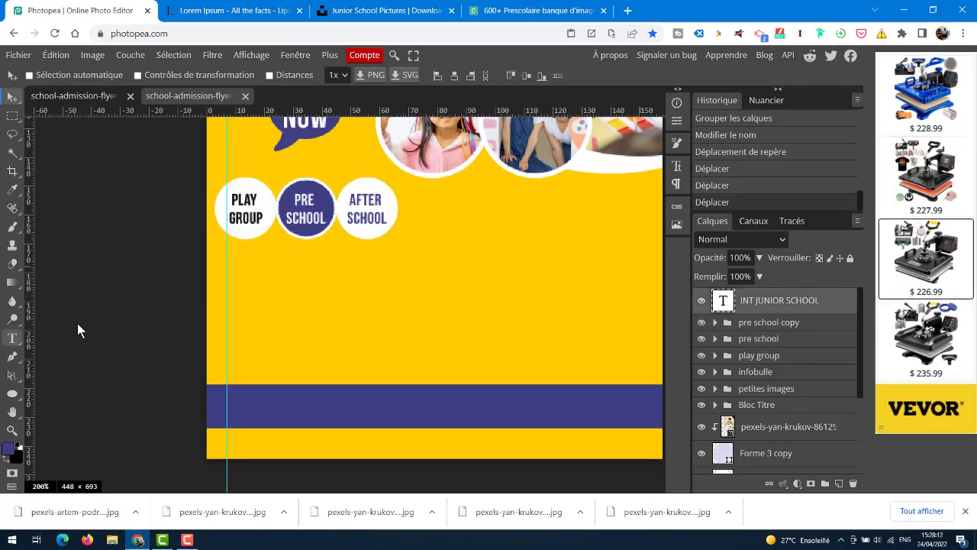
key(t)
click(227, 261)
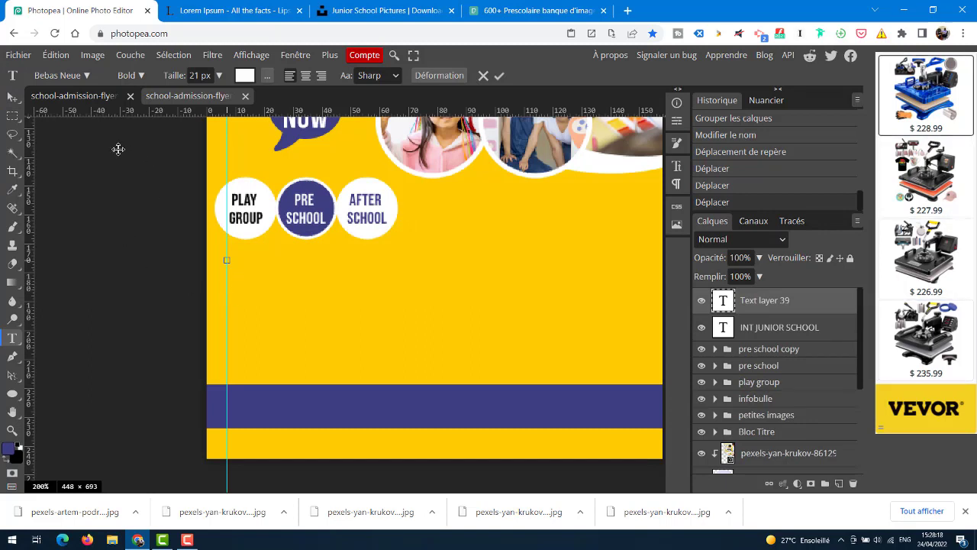
text(OB)
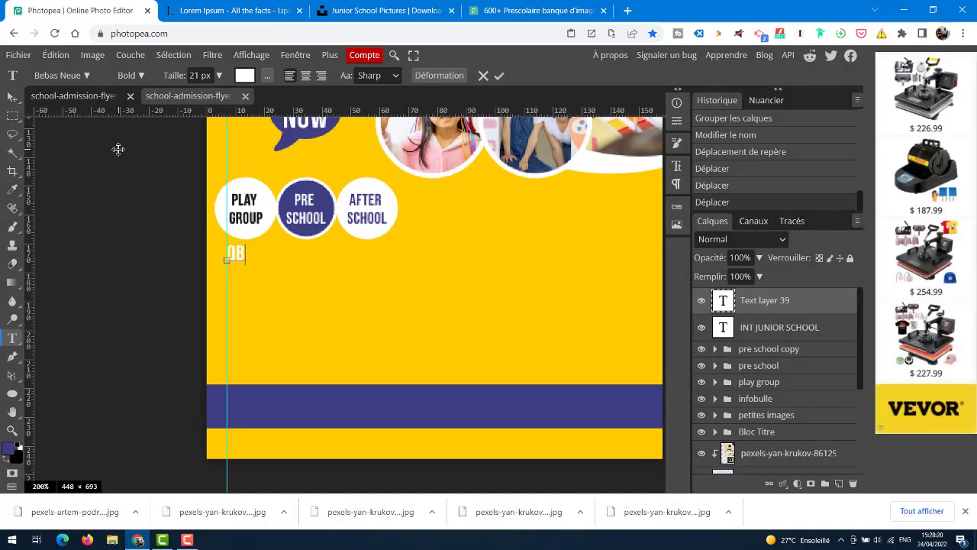
key(BackSpace)
key(BackSpace)
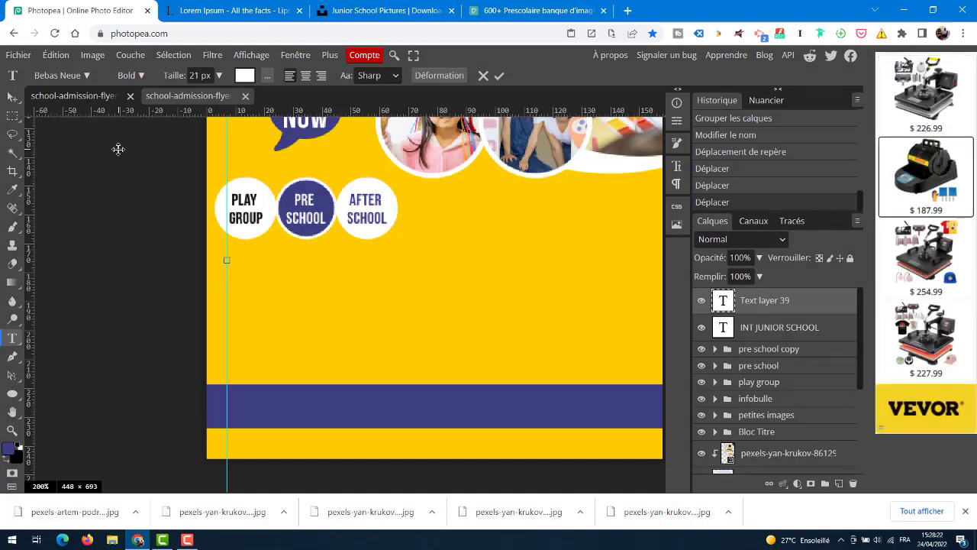
text(ABOUT US)
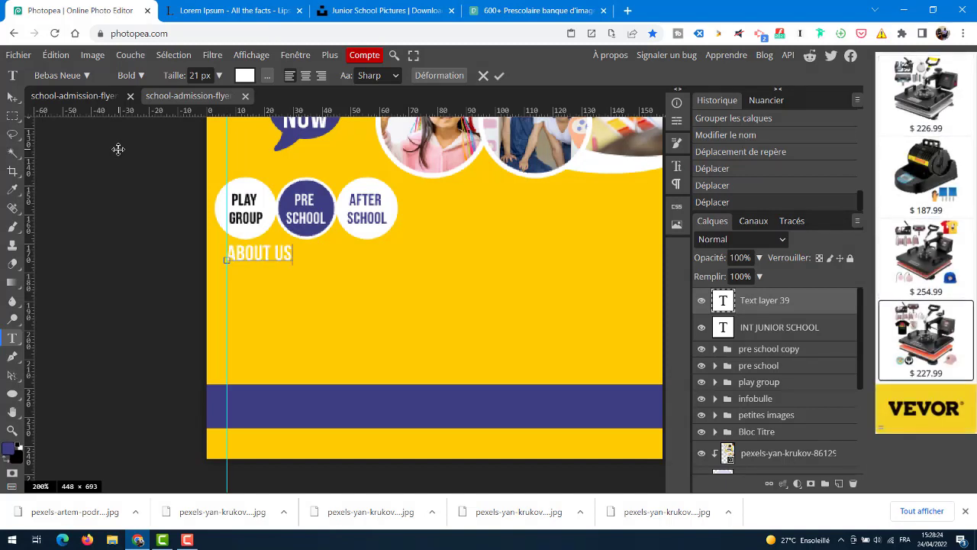
drag(255, 289, 257, 299)
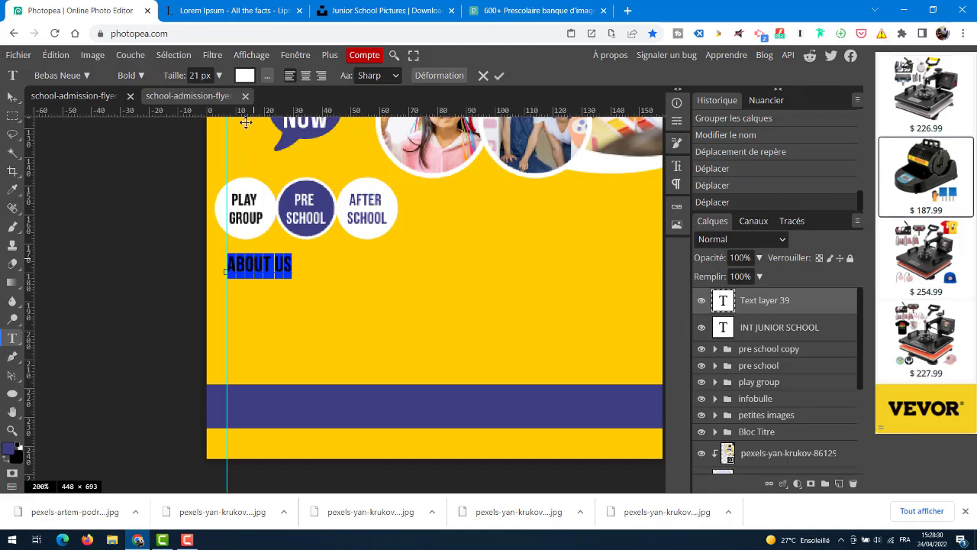
- Set the text colour of the ABOUT US heading to black
click(244, 75)
click(177, 218)
drag(177, 217, 105, 324)
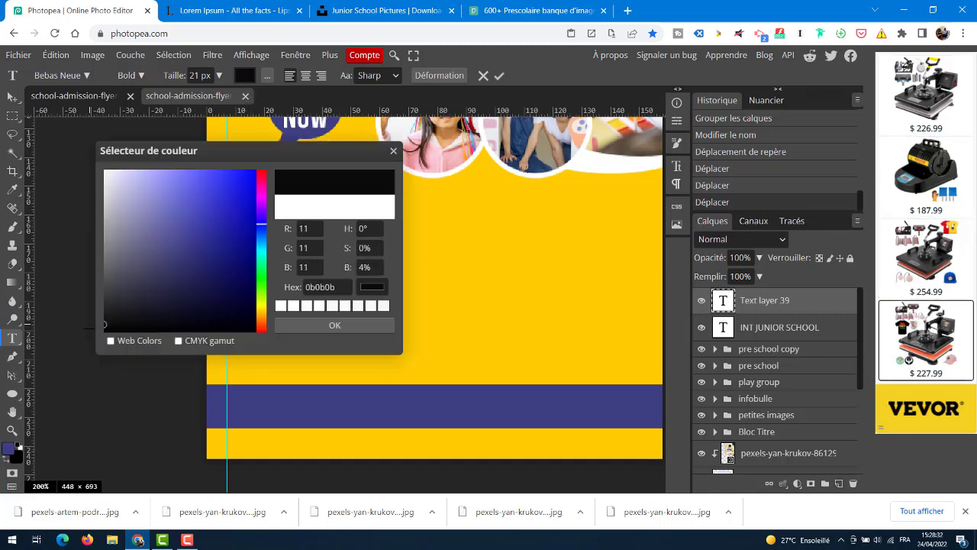
click(334, 324)
- Check the heading in the reference flyer and recolour ABOUT US with the purple sampled from the footer band
click(66, 99)
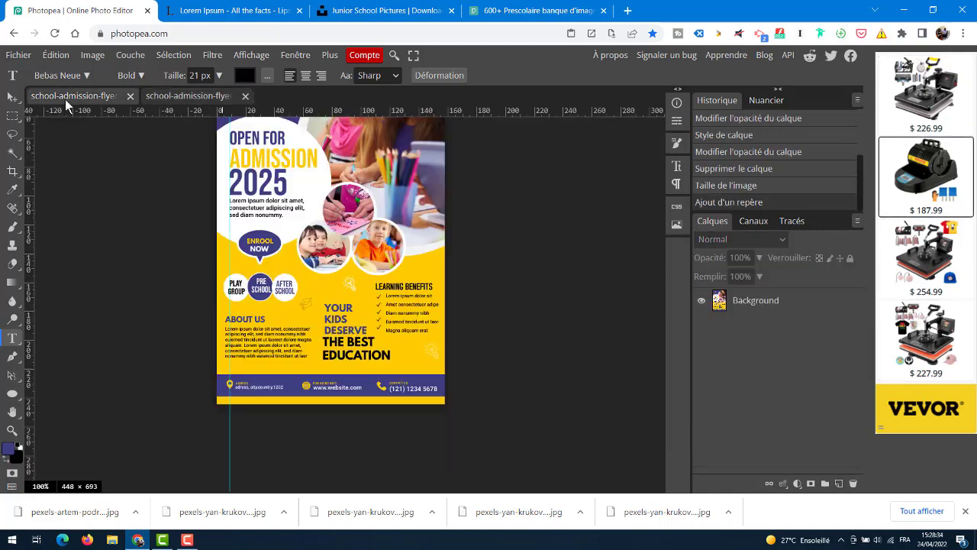
click(200, 95)
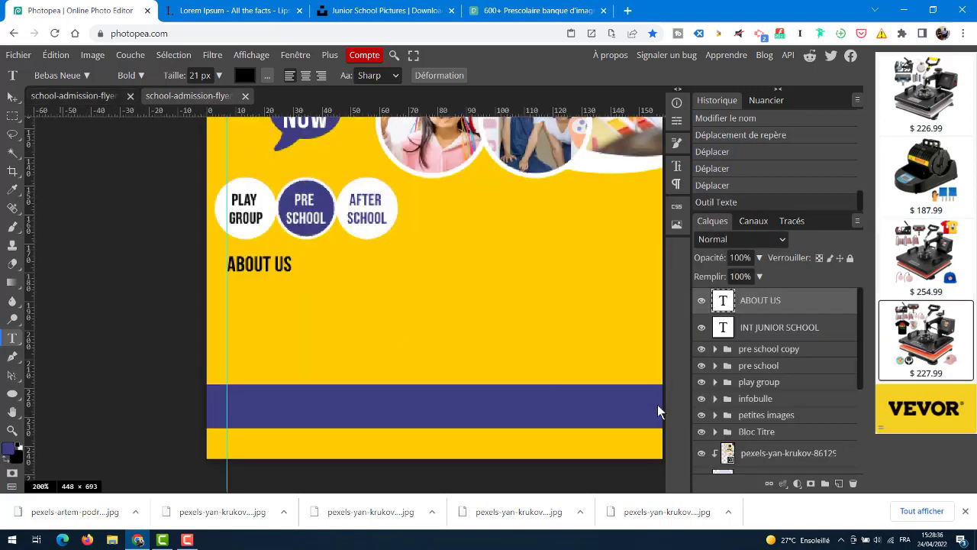
click(244, 74)
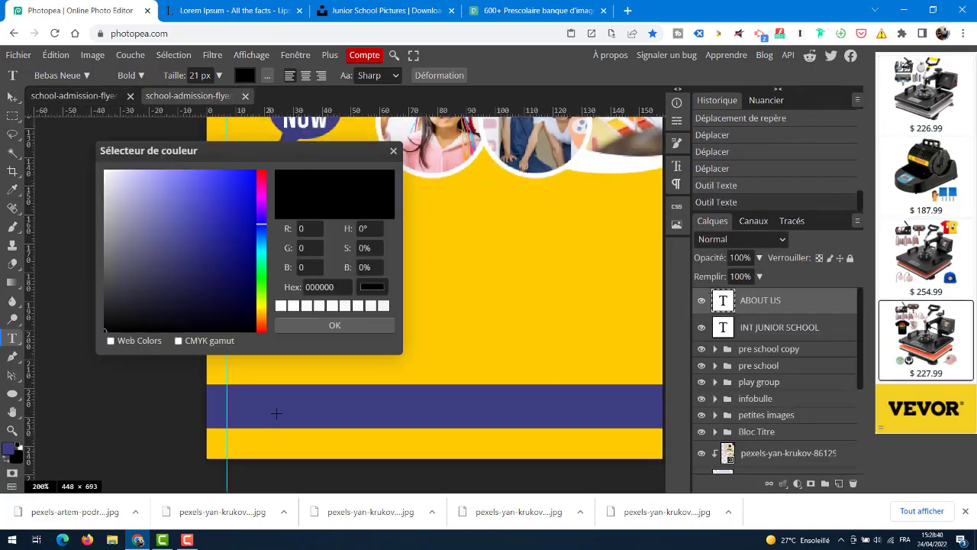
click(276, 413)
click(319, 324)
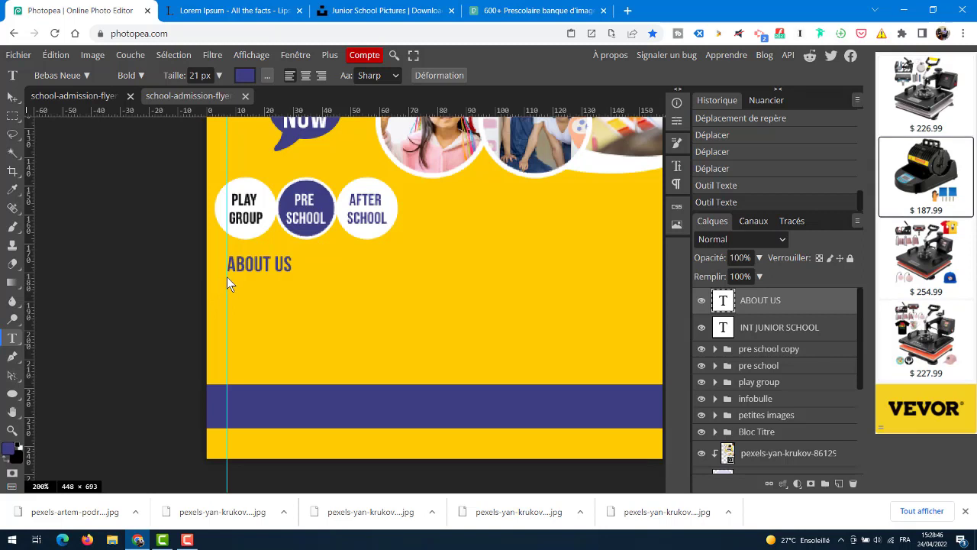
- Draw a paragraph text box beneath the ABOUT US heading and set its font to Roboto at 12 px
drag(227, 276, 363, 375)
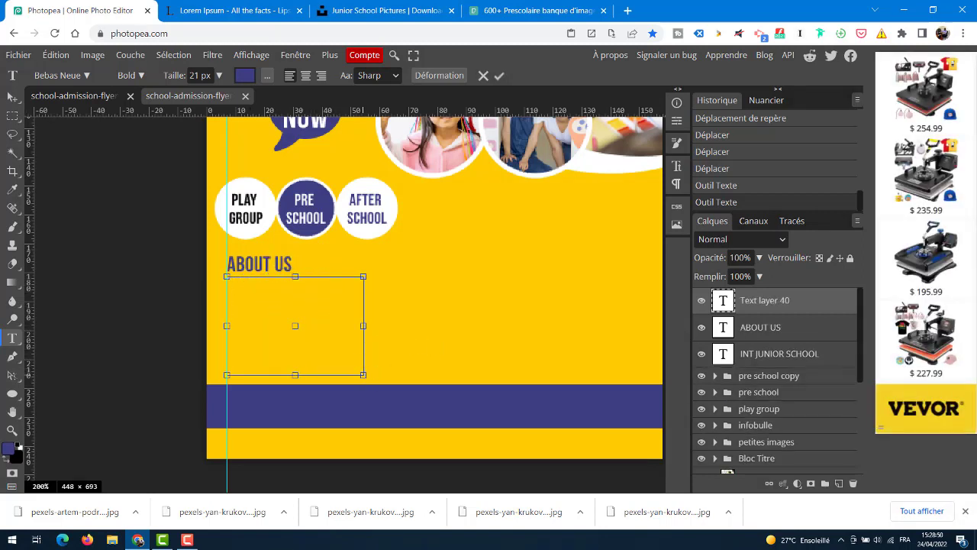
drag(364, 325, 375, 325)
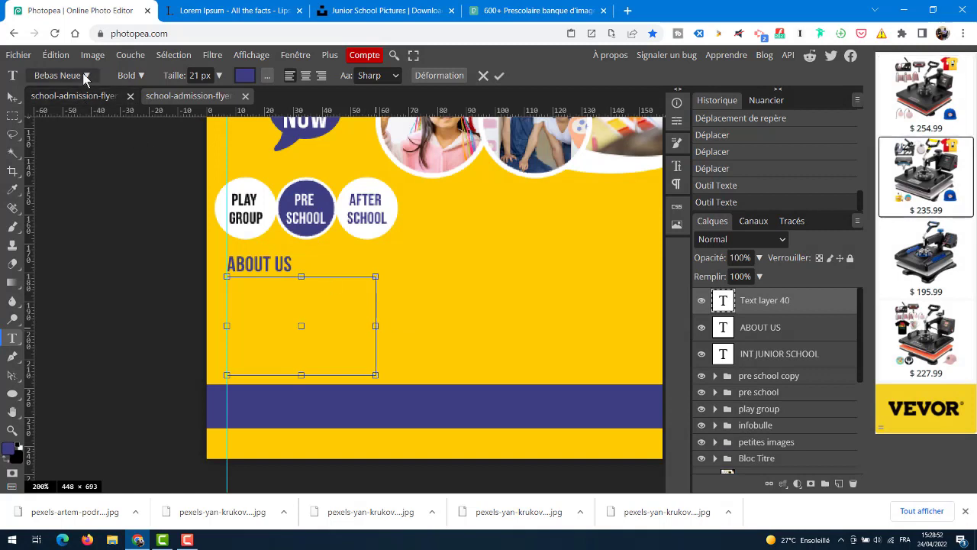
click(86, 76)
click(73, 175)
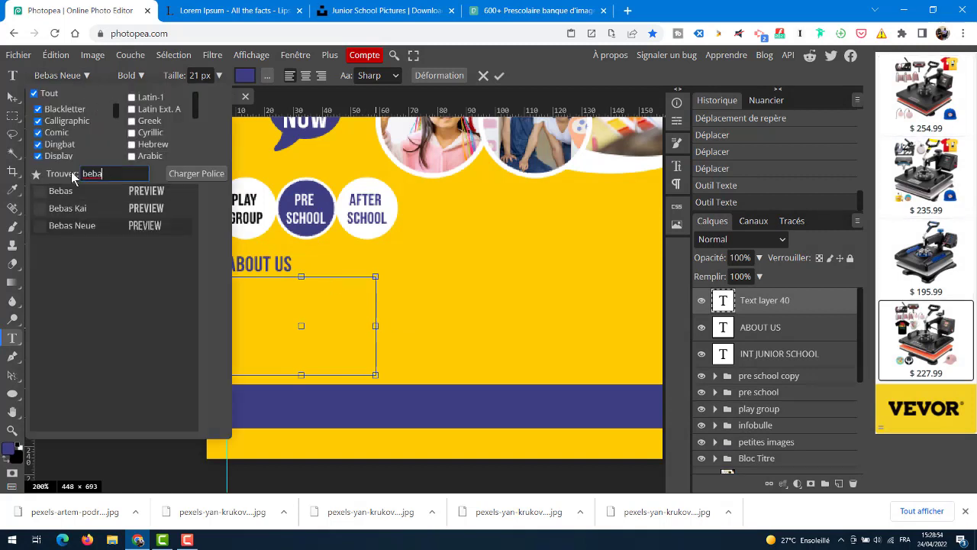
key(ctrl+a)
text(ROB)
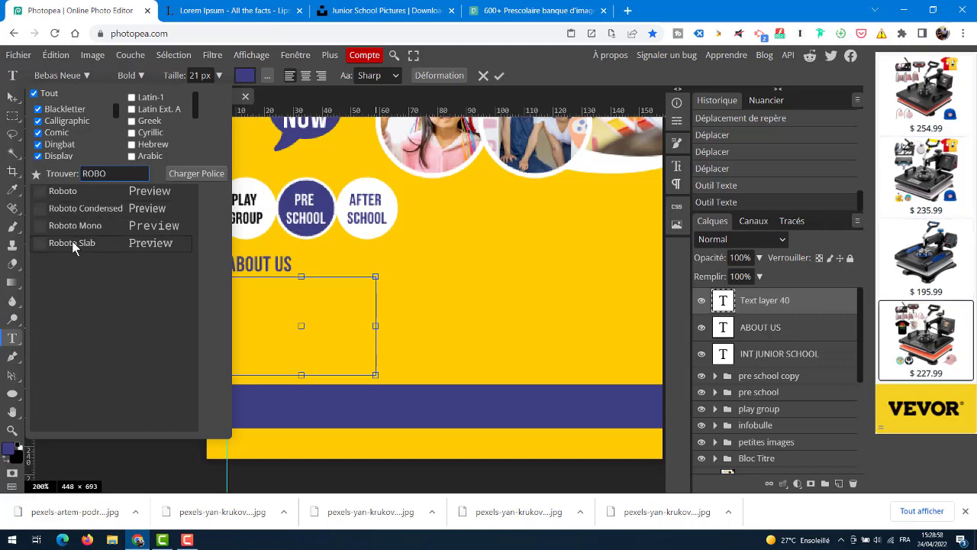
click(64, 191)
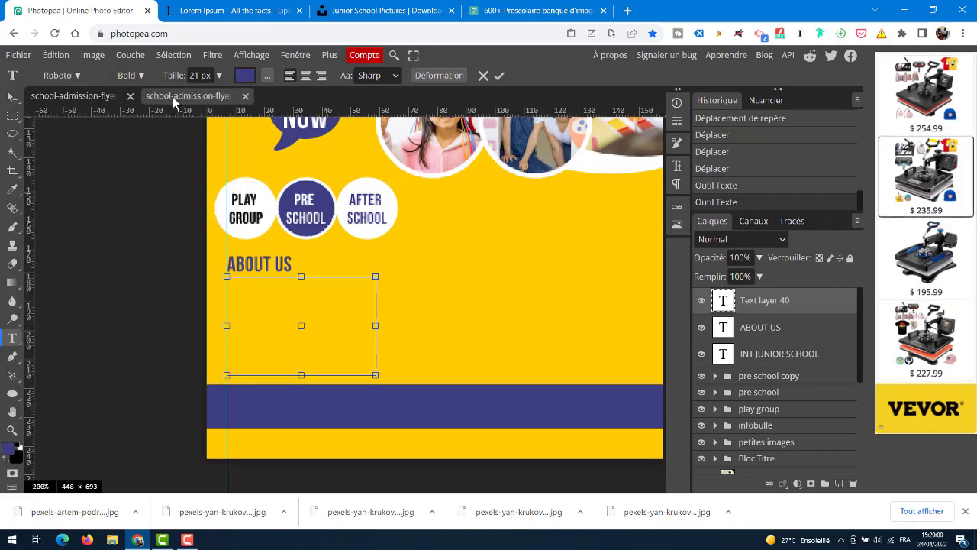
mouse_move(174, 75)
mouse_down()
mouse_move(166, 78)
mouse_move(175, 74)
mouse_up()
- Copy the Lorem Ipsum passage from "Aliquam consequat" to "ligula eu ipsum." and paste it into the flyer's paragraph box
click(247, 11)
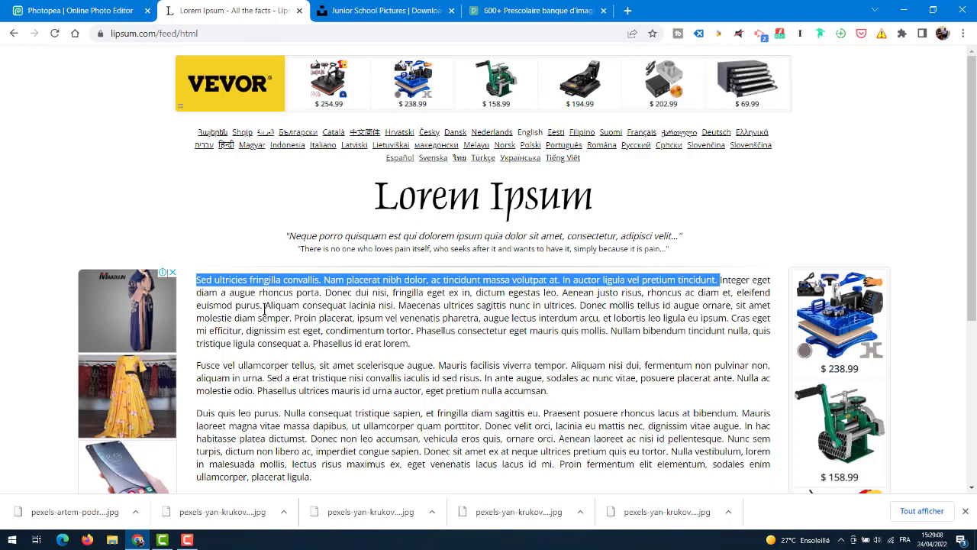
drag(265, 307, 729, 315)
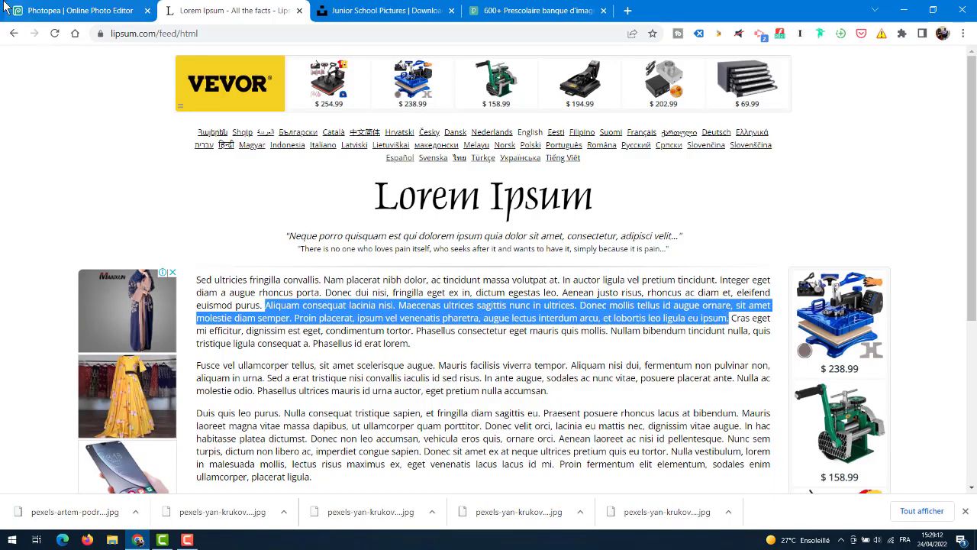
click(69, 11)
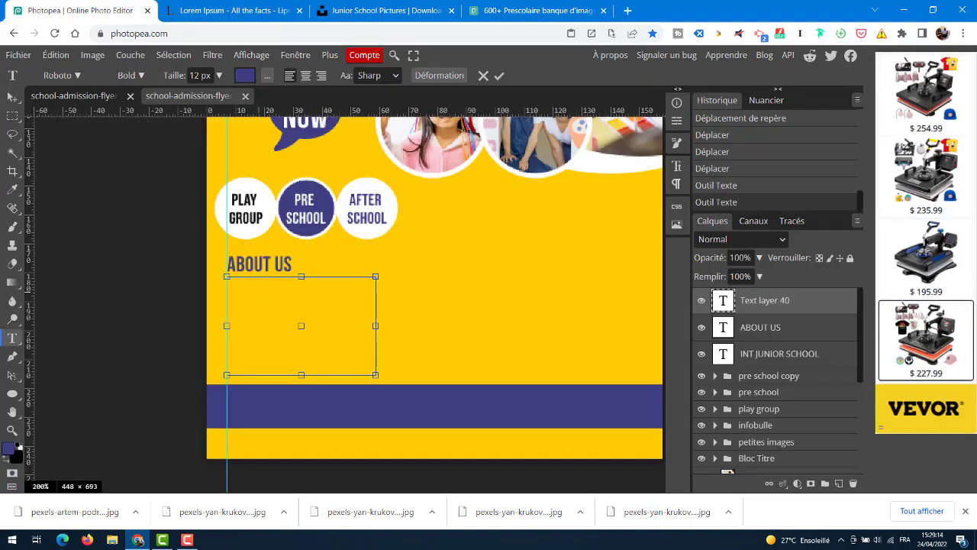
key(ctrl+v)
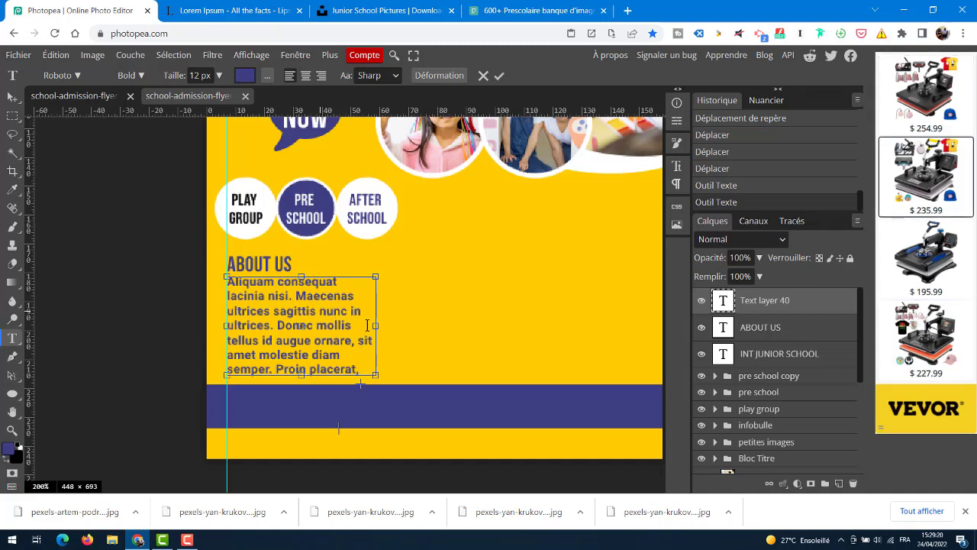
- Remove the last sentence, starting "Proin placerat", from the pasted paragraph and resize its text box to fit six lines
drag(375, 325, 496, 326)
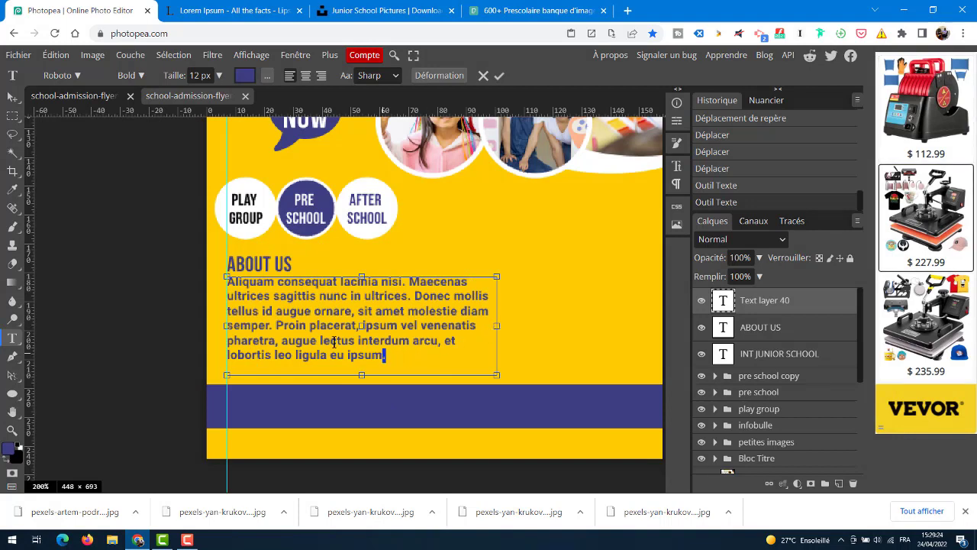
drag(334, 343, 279, 326)
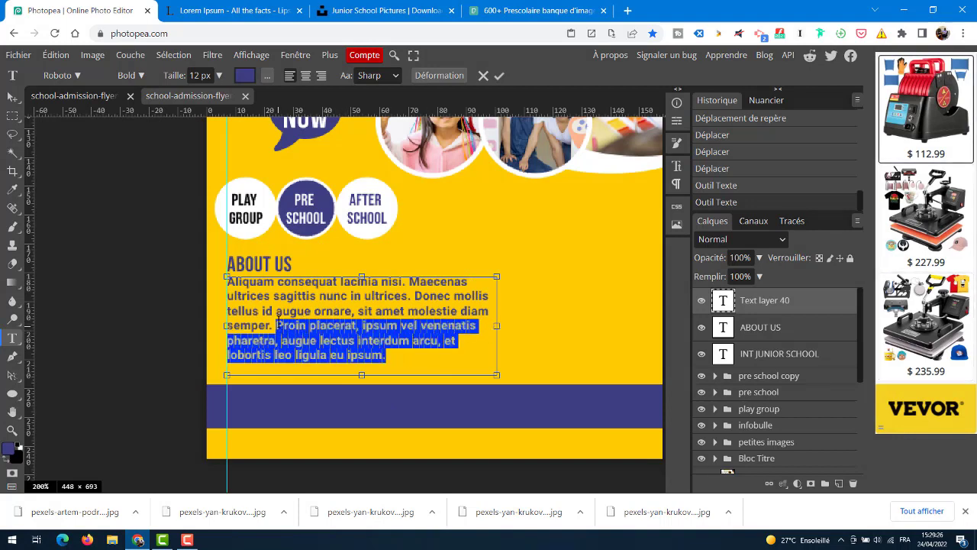
key(BackSpace)
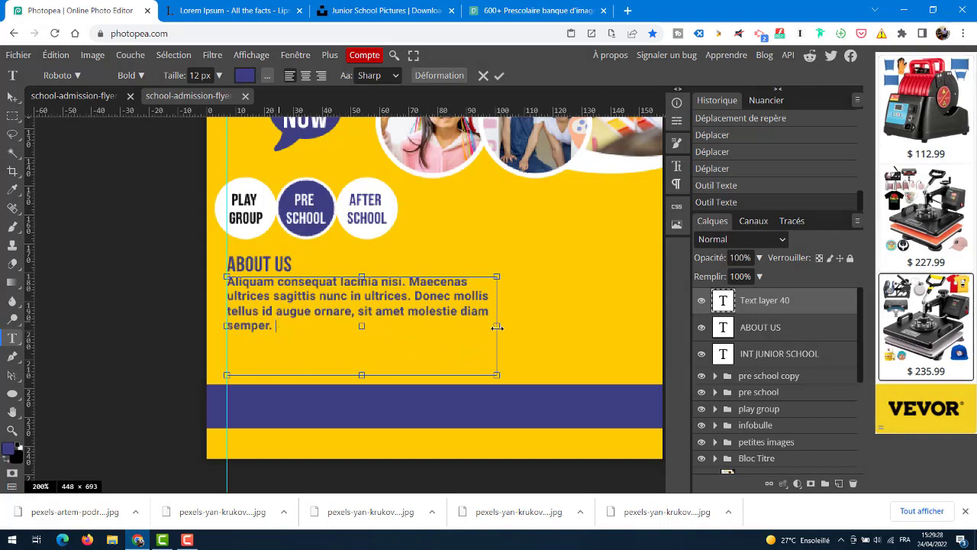
drag(497, 327, 400, 326)
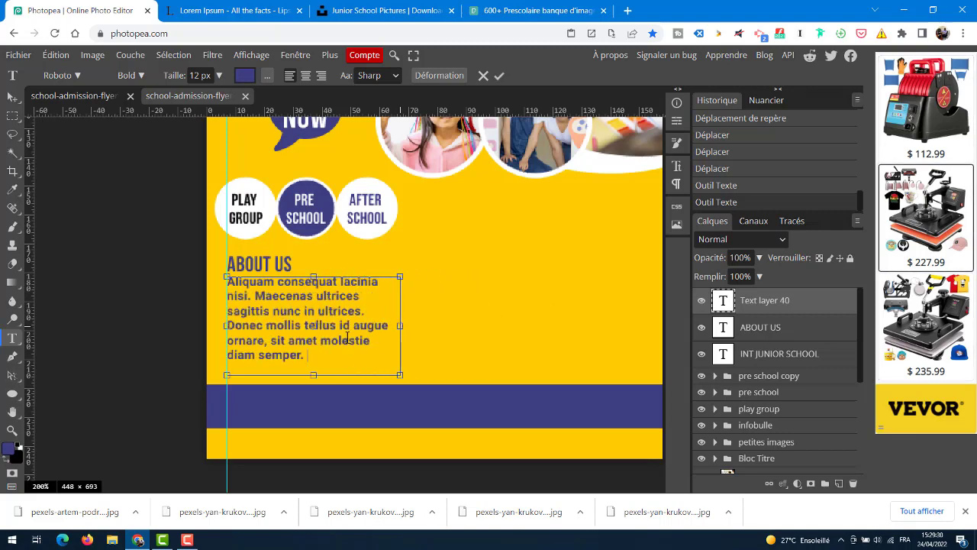
- Set the whole ABOUT US paragraph to the Regular weight and narrow its text box slightly
drag(313, 357, 223, 278)
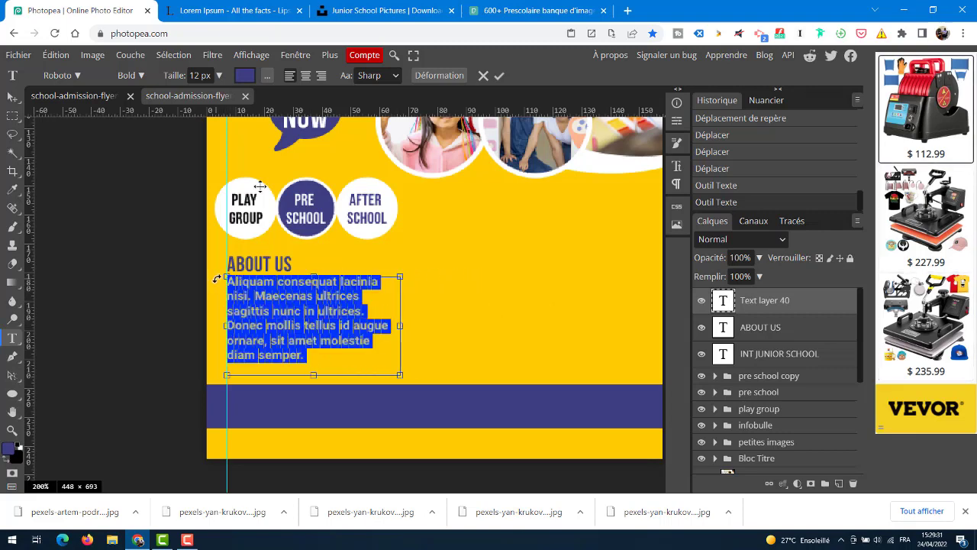
click(134, 73)
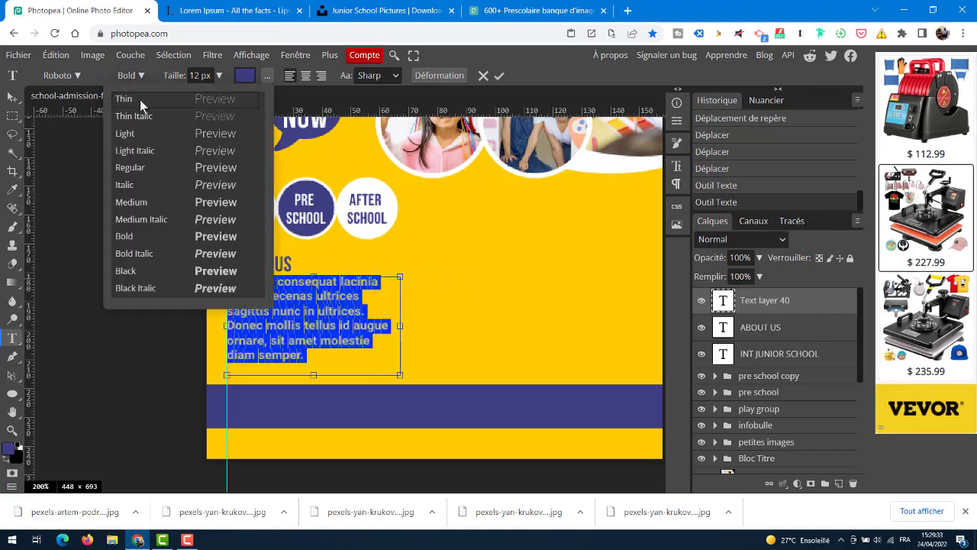
click(149, 168)
drag(400, 326, 384, 326)
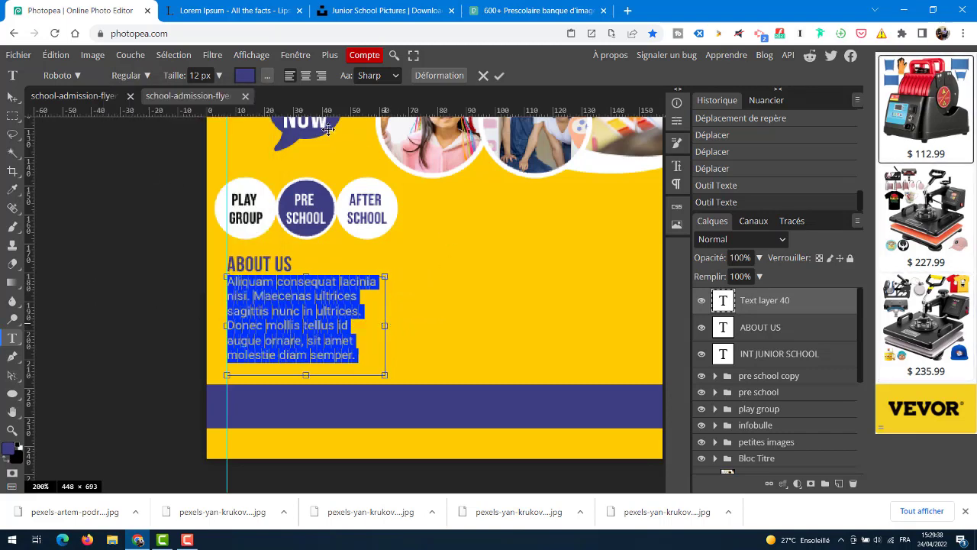
- Try justified alignment with the last line left-aligned and centred on the paragraph, and return it to left alignment
click(676, 183)
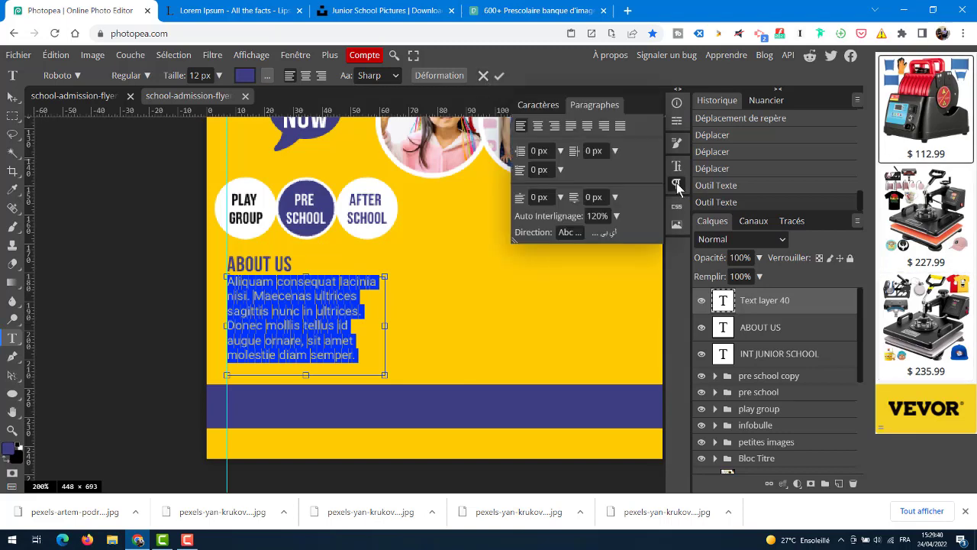
click(571, 126)
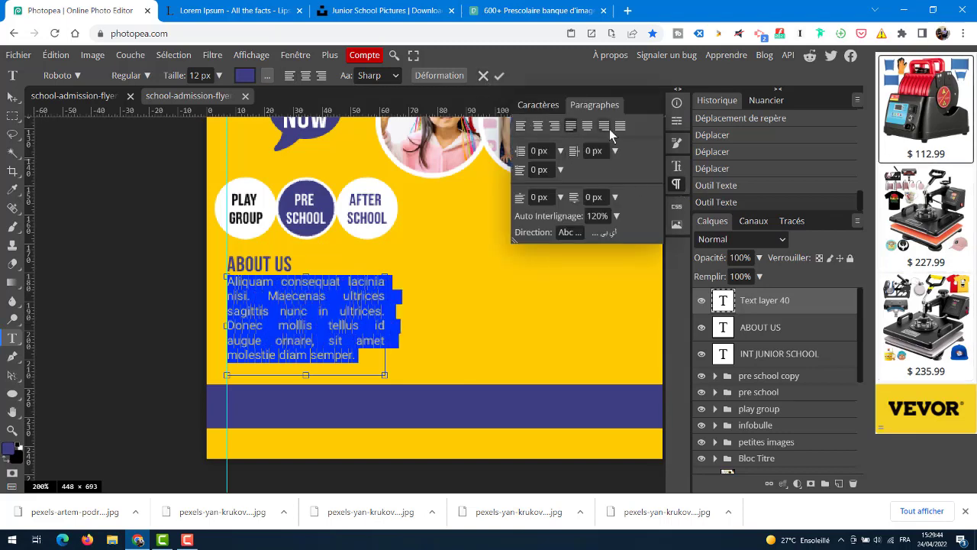
click(586, 126)
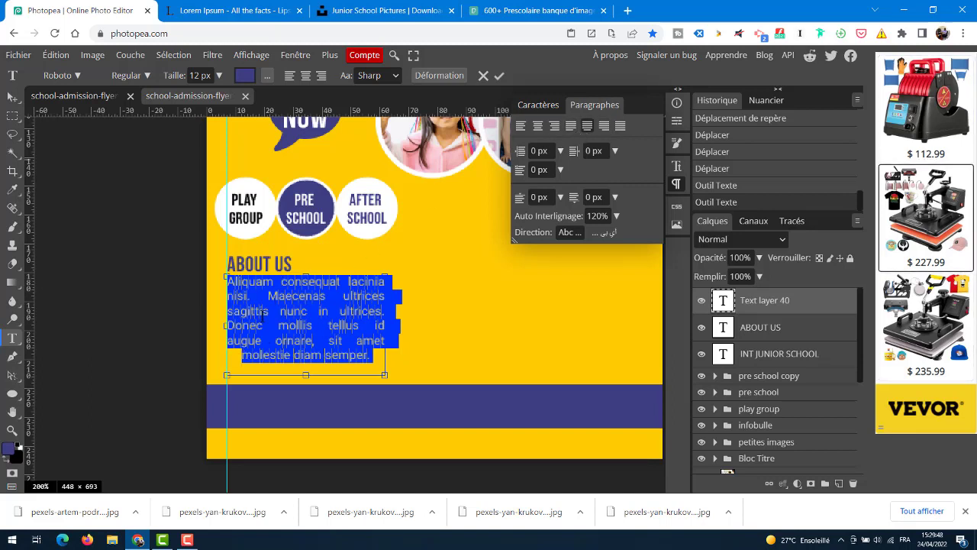
click(521, 127)
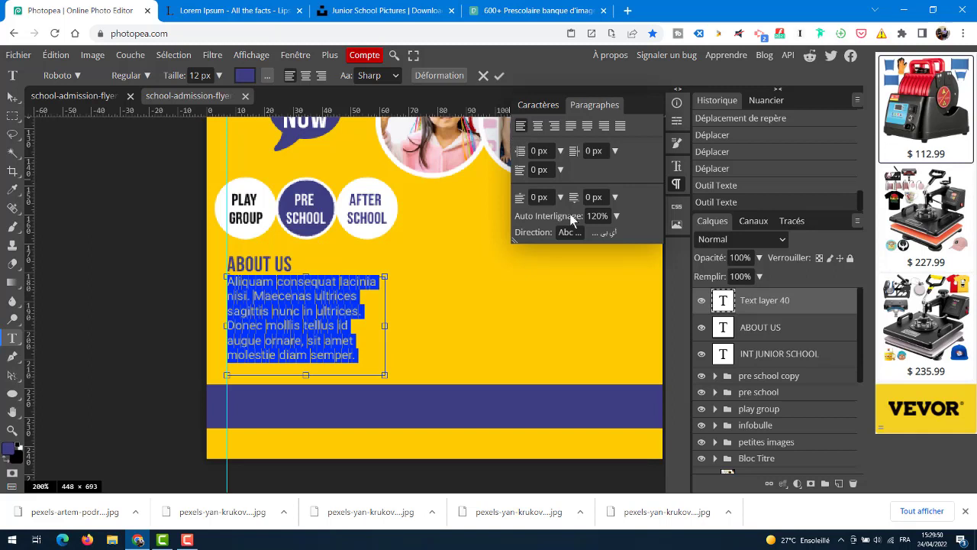
- Narrow the ABOUT US paragraph's text box to about 51.5 mm and colour its text dark grey 1d1d1d
drag(386, 325, 375, 326)
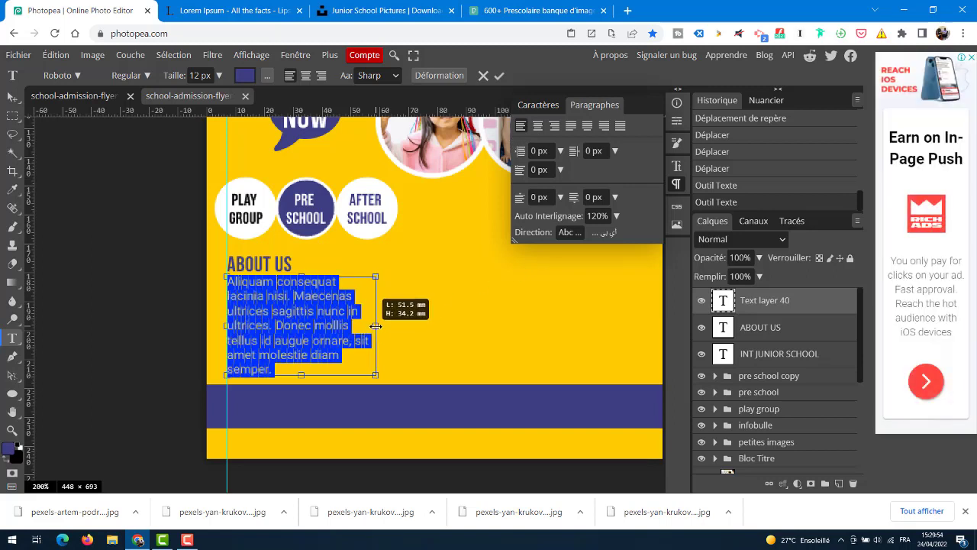
click(497, 76)
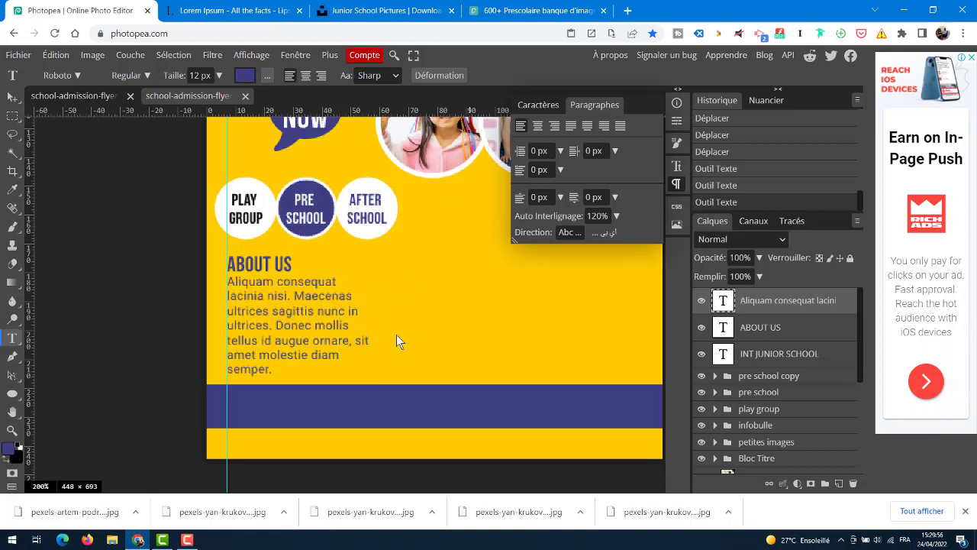
click(588, 195)
click(246, 77)
mouse_move(141, 274)
mouse_down()
mouse_move(116, 312)
mouse_move(103, 321)
mouse_move(102, 313)
mouse_up()
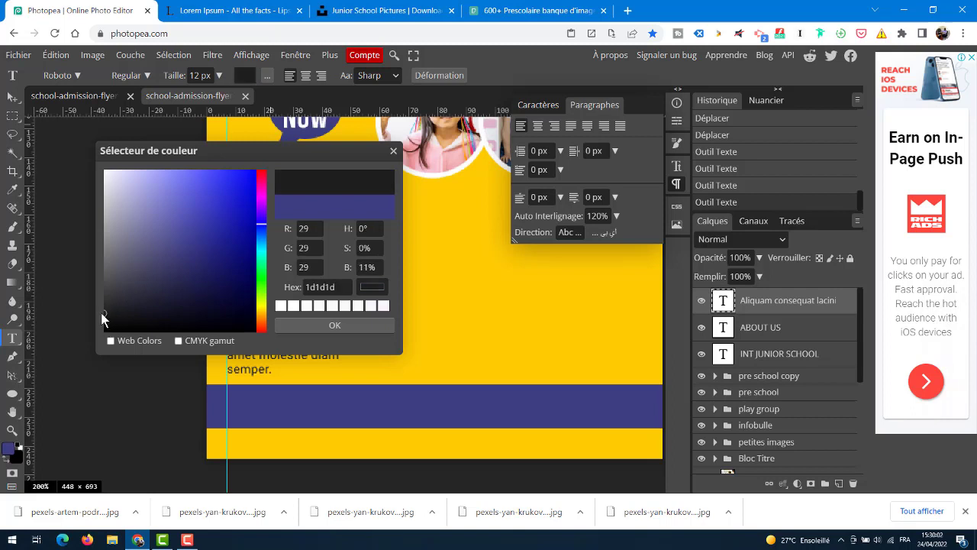
click(313, 325)
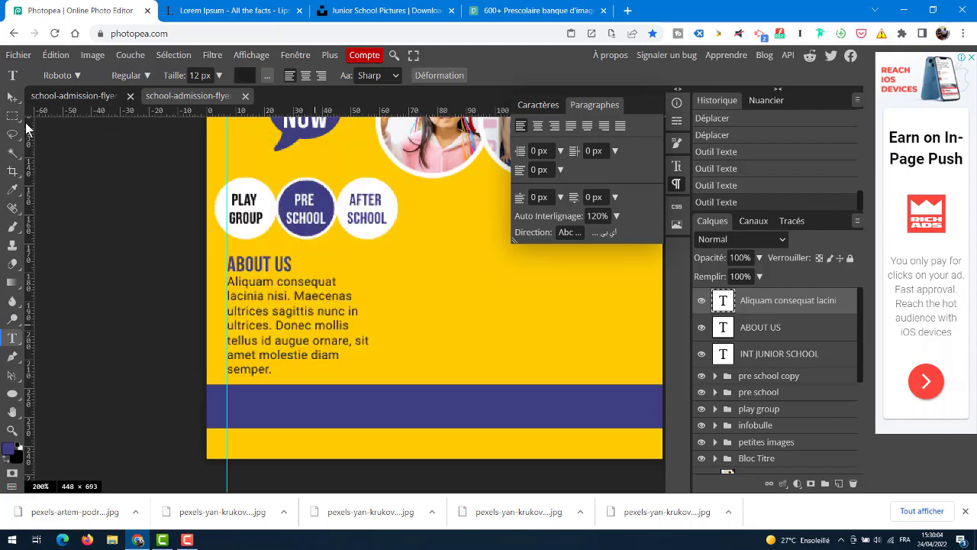
double_click(724, 301)
click(246, 75)
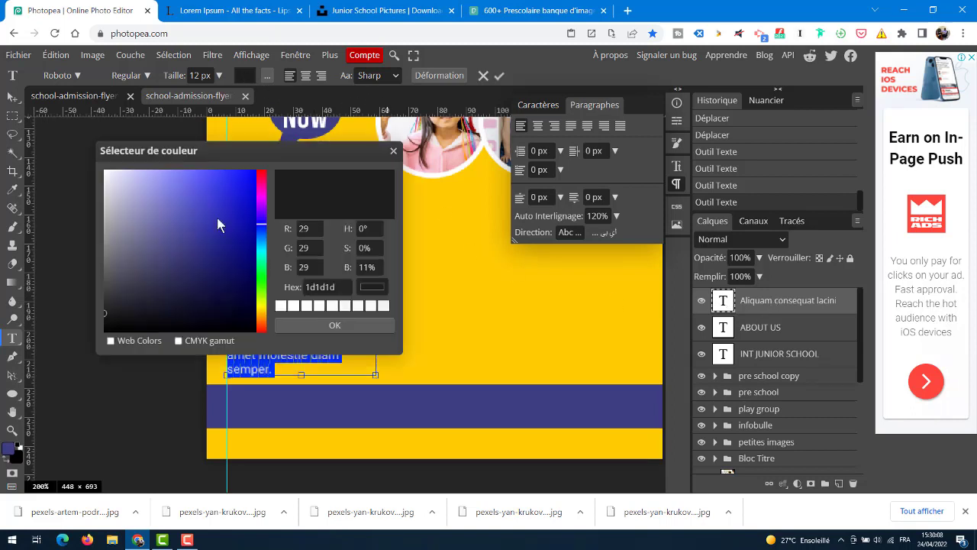
click(320, 326)
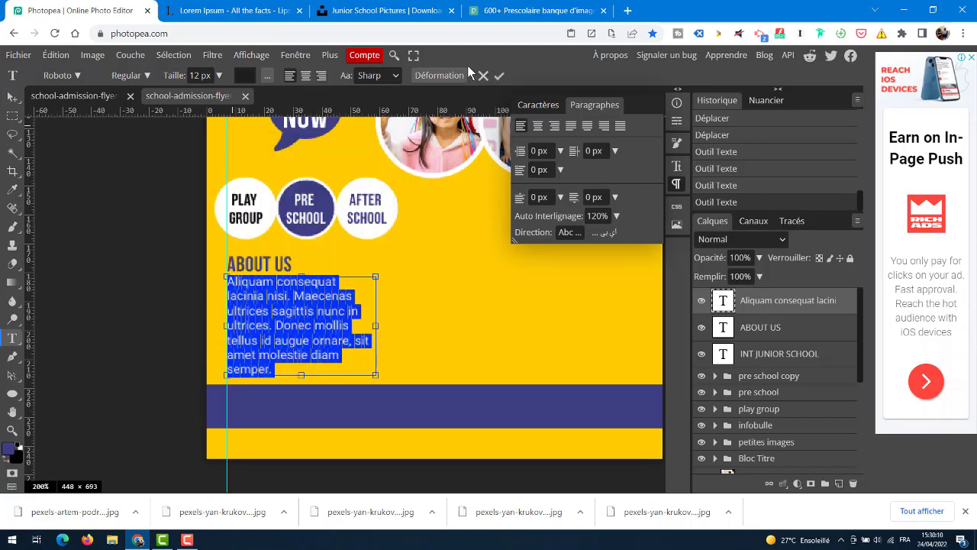
click(499, 76)
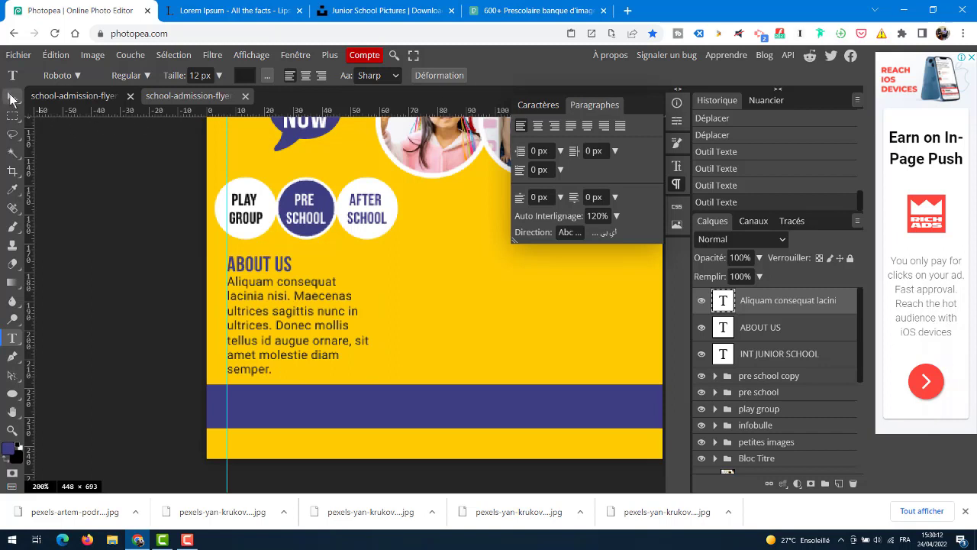
- Set the font size of the whole ABOUT US paragraph to 10 px
click(12, 98)
double_click(279, 316)
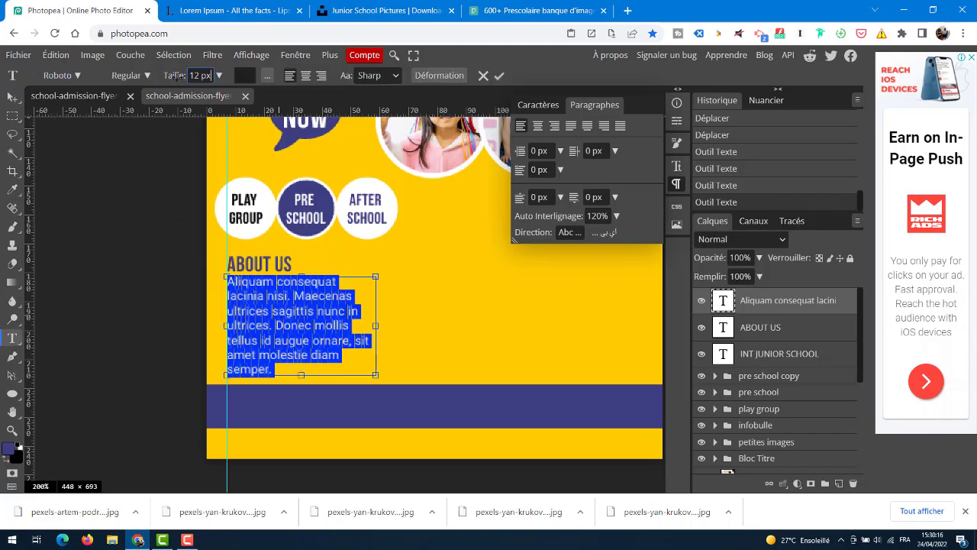
text(1)
key(BackSpace)
key(BackSpace)
key(BackSpace)
key(BackSpace)
key(BackSpace)
key(BackSpace)
text(10)
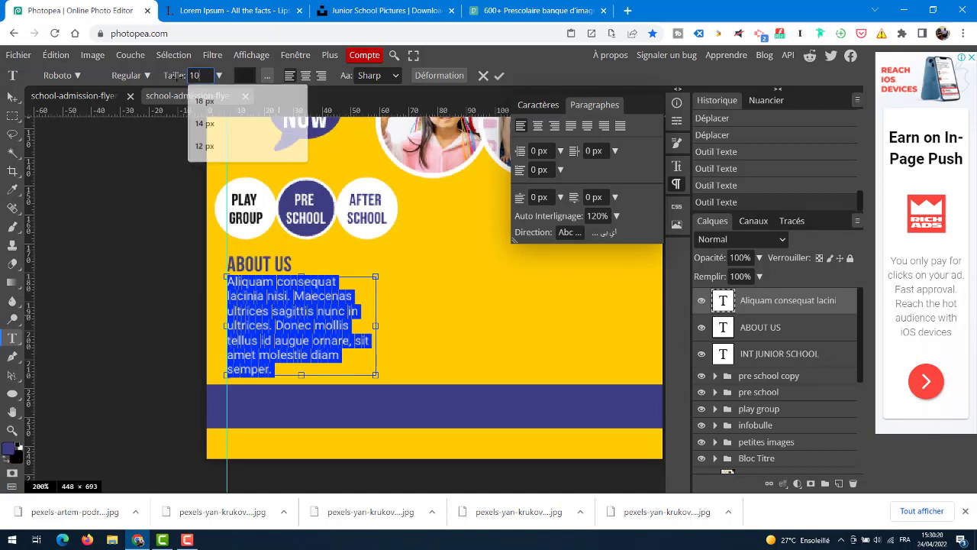
key(Return)
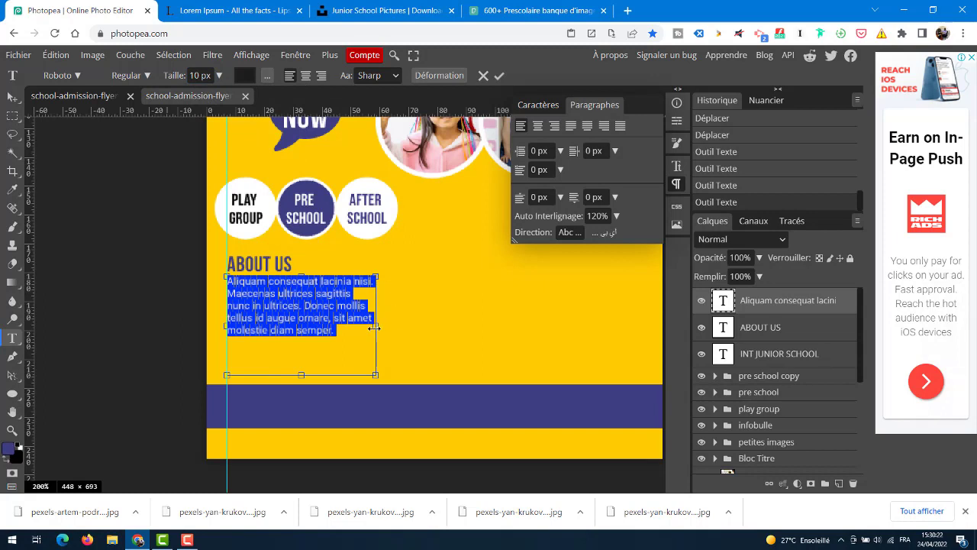
- Shrink the paragraph's text box in width and height around six lines and move the paragraph slightly down from the heading
drag(374, 327, 356, 327)
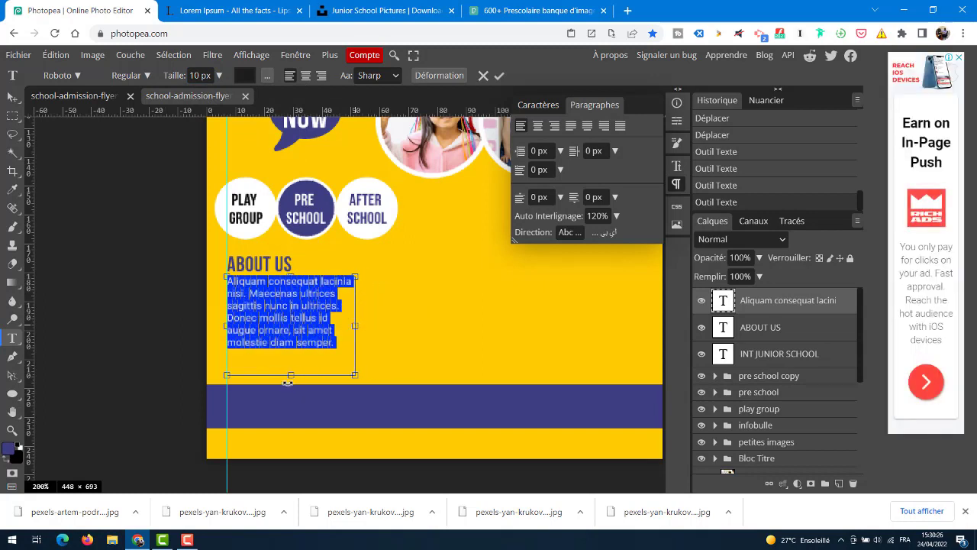
drag(292, 372, 291, 357)
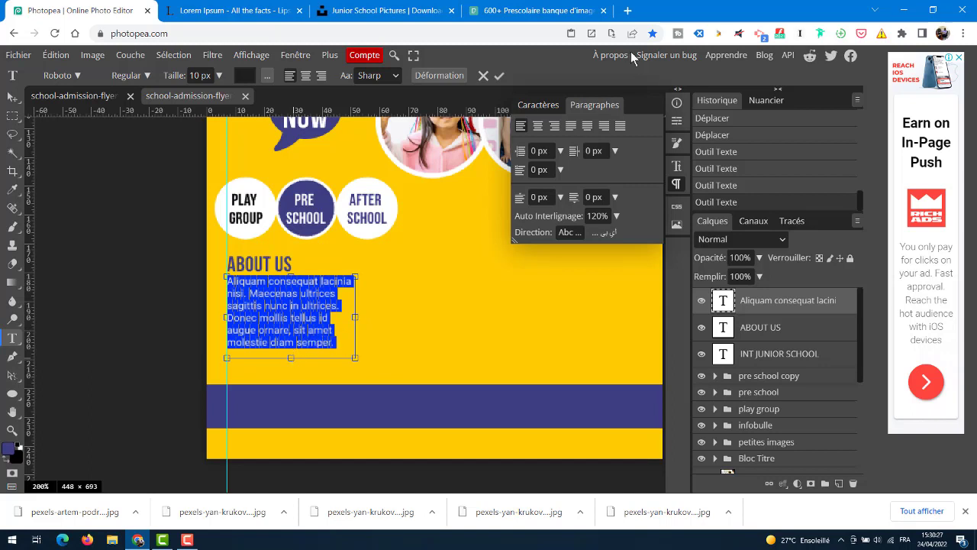
click(499, 75)
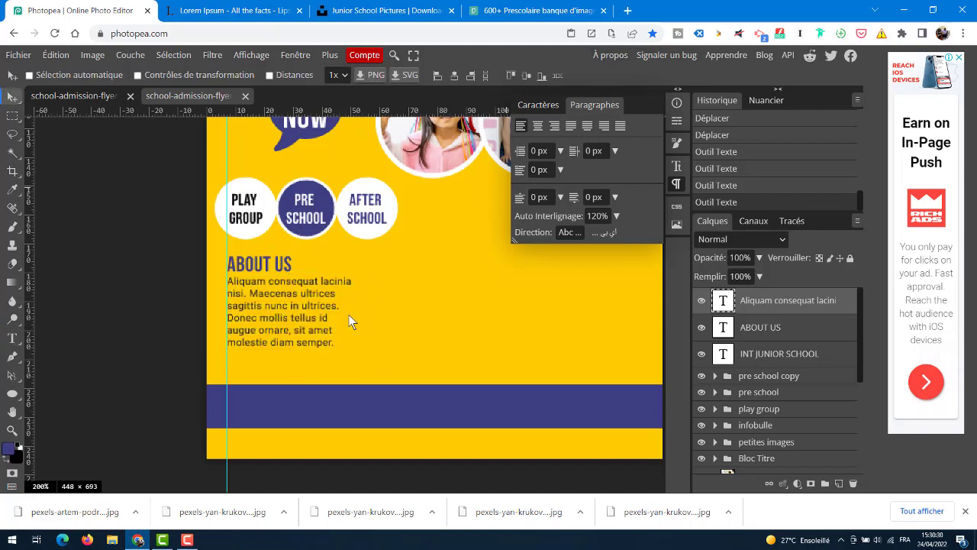
drag(288, 278, 287, 283)
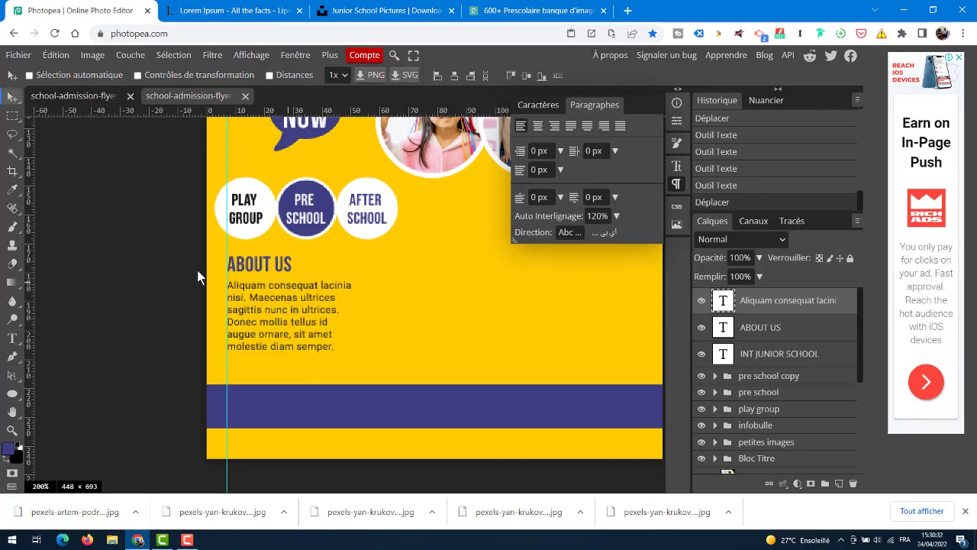
key(ctrl+minus)
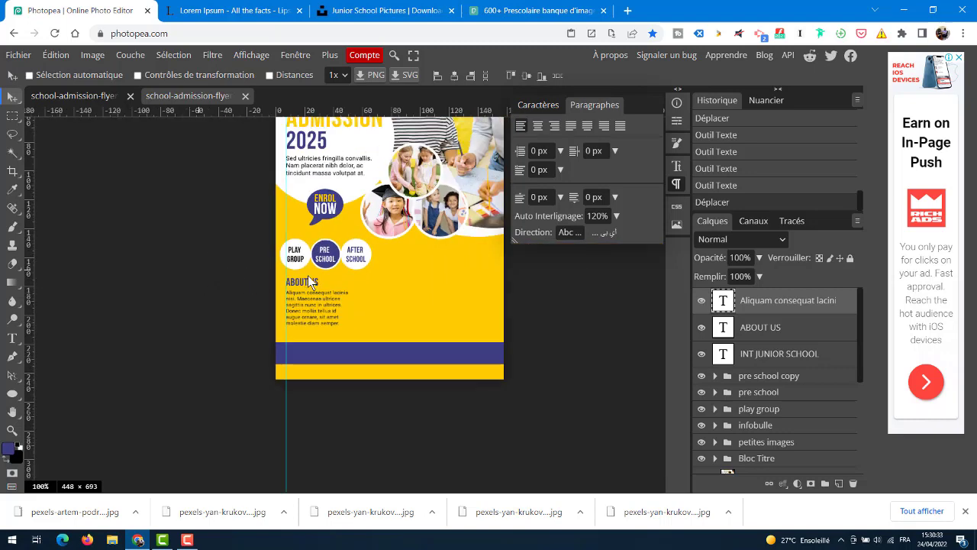
key(ctrl+plus)
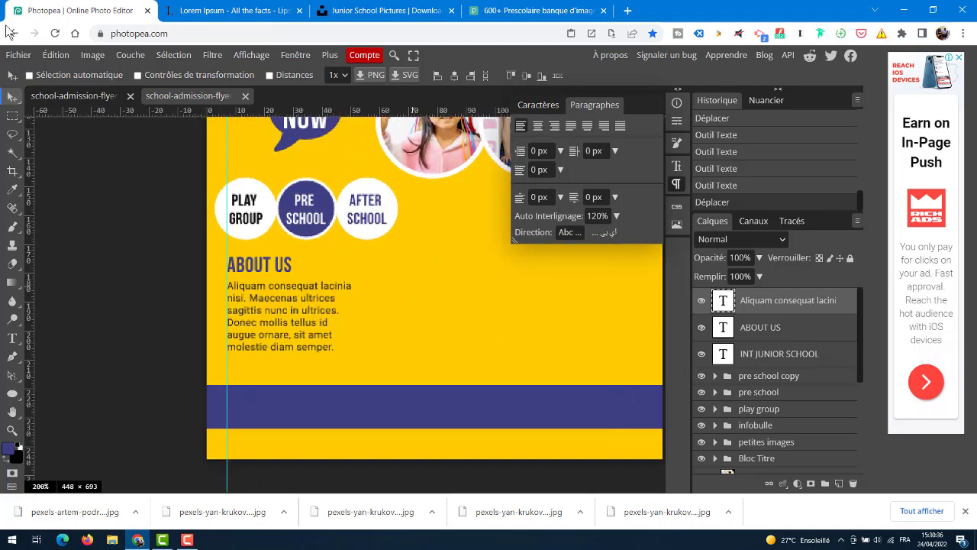
- Duplicate the ABOUT US heading to the right of the original and bring the copy to the top of the layer order
click(86, 96)
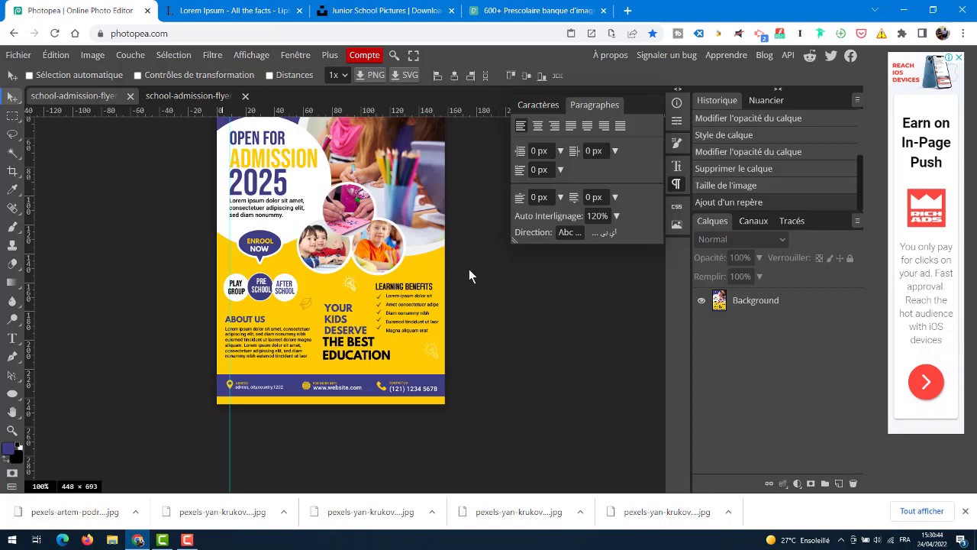
click(166, 97)
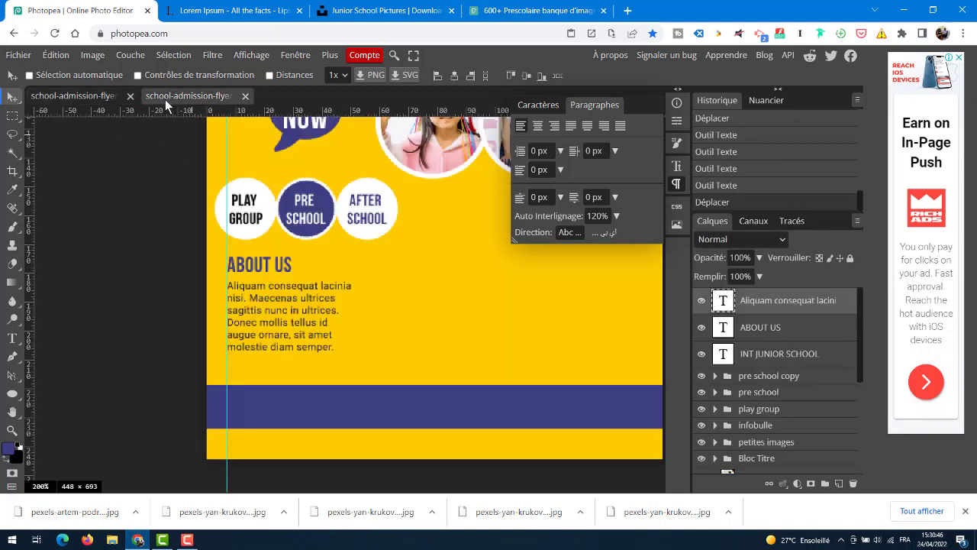
drag(485, 315, 381, 313)
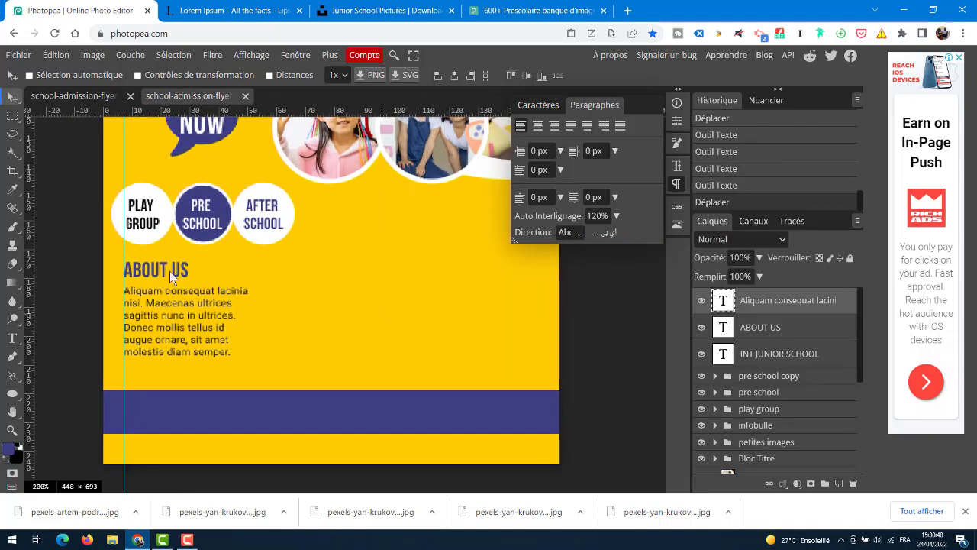
click(750, 334)
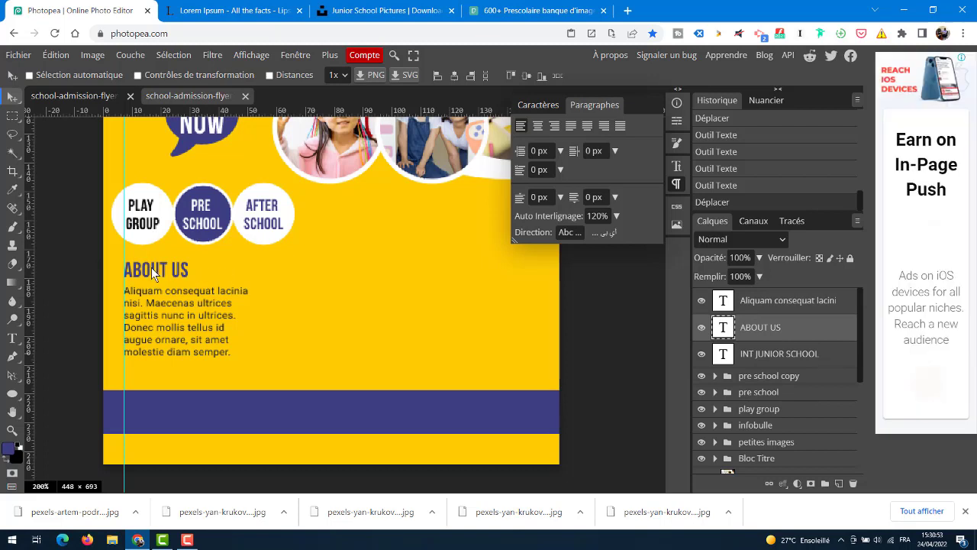
drag(150, 267, 367, 257)
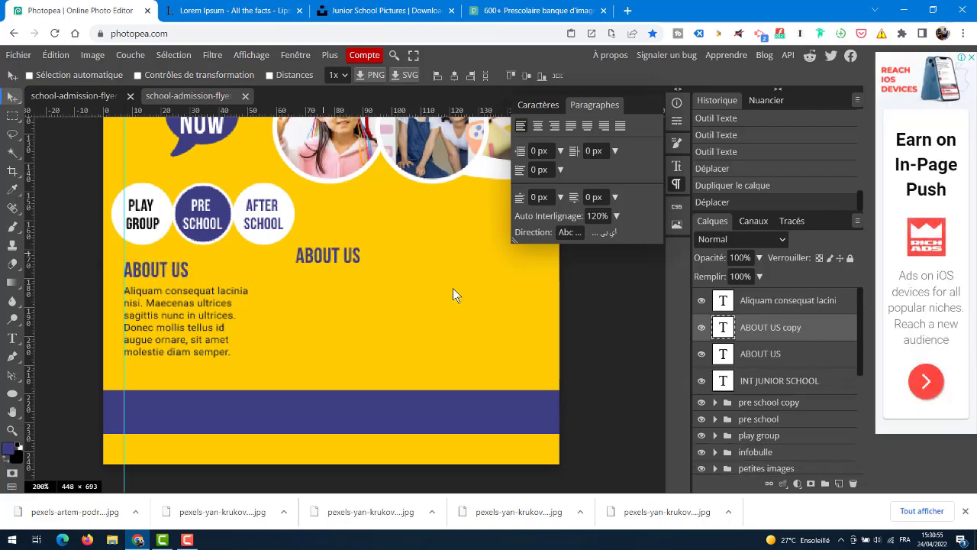
drag(773, 334, 787, 290)
- Replace the duplicated heading's text with "YOUR KIDS" and "DESERVE" on two lines
double_click(311, 254)
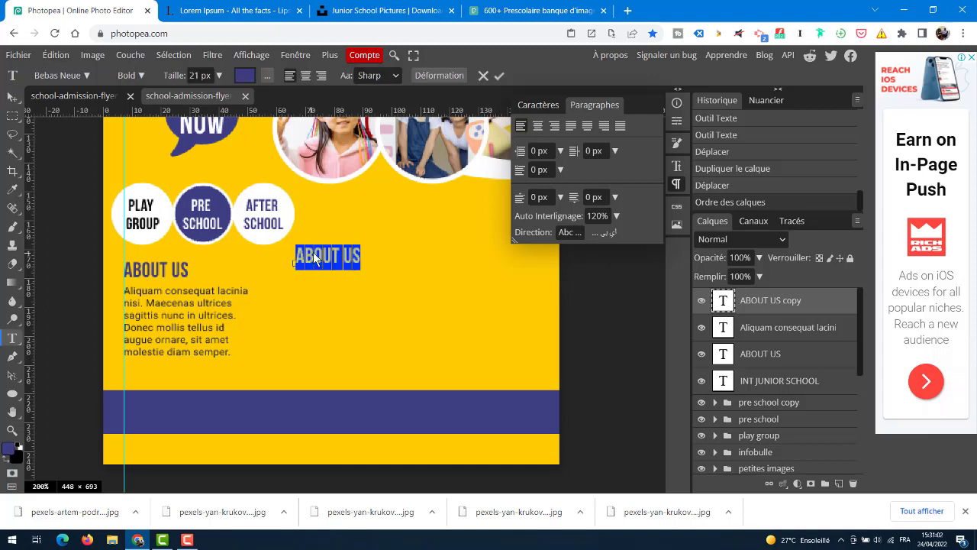
text(YOUR)
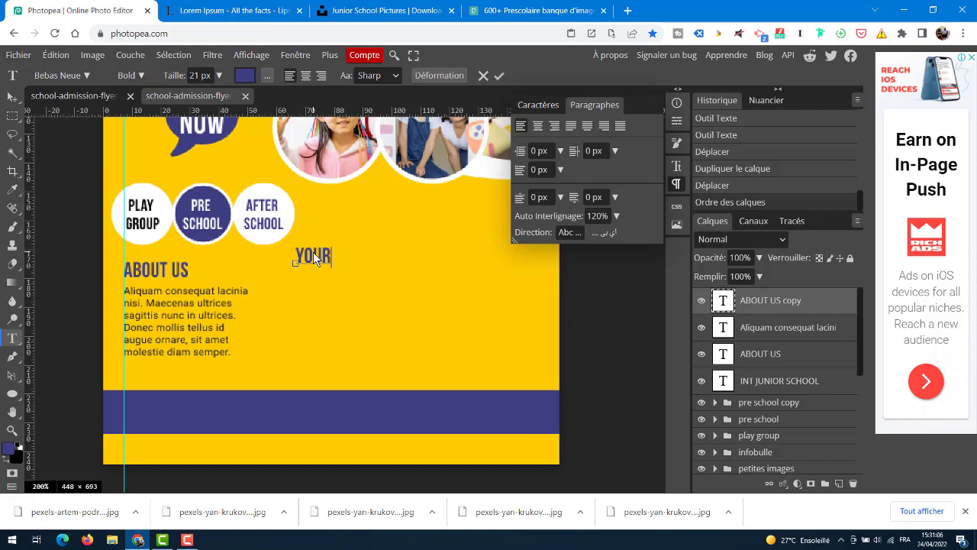
text( KIDS)
key(Return)
text(DE)
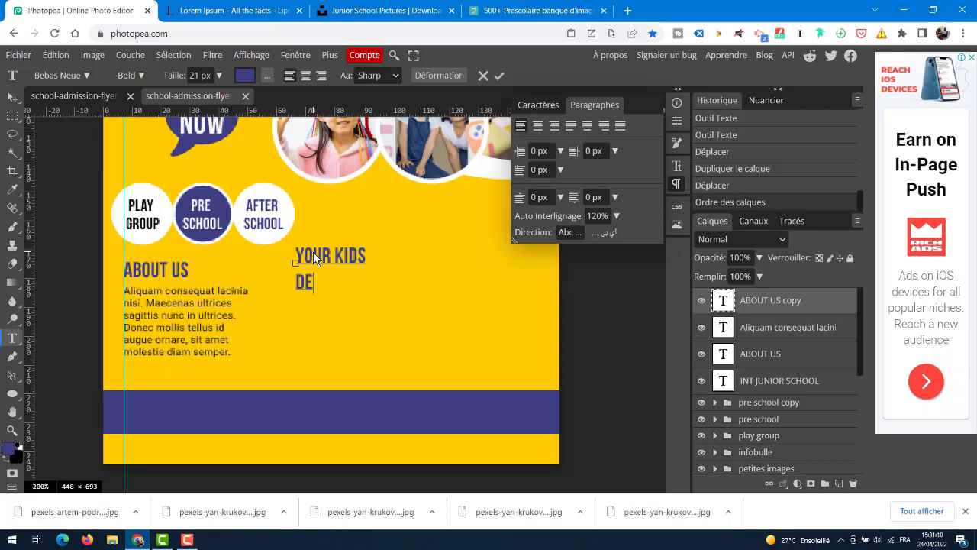
key(BackSpace)
text(S)
key(BackSpace)
text(ESERVE)
- Check the slogan's line breaks in the reference flyer and put "KIDS" on its own line
click(42, 94)
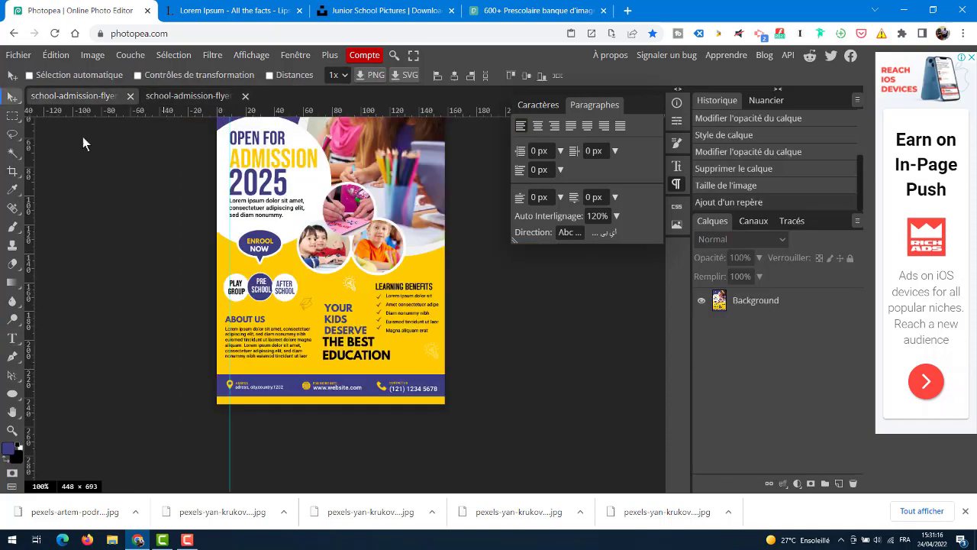
click(184, 95)
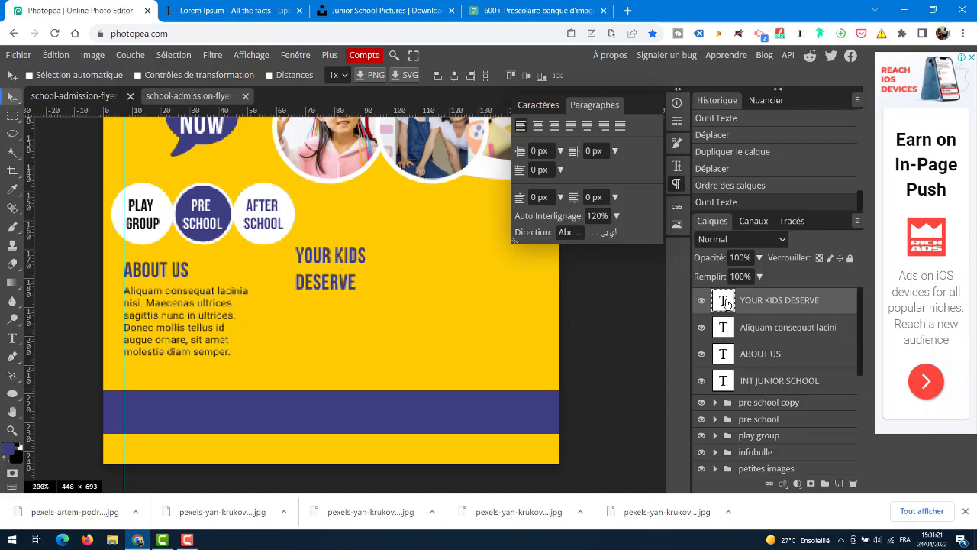
double_click(723, 301)
click(338, 257)
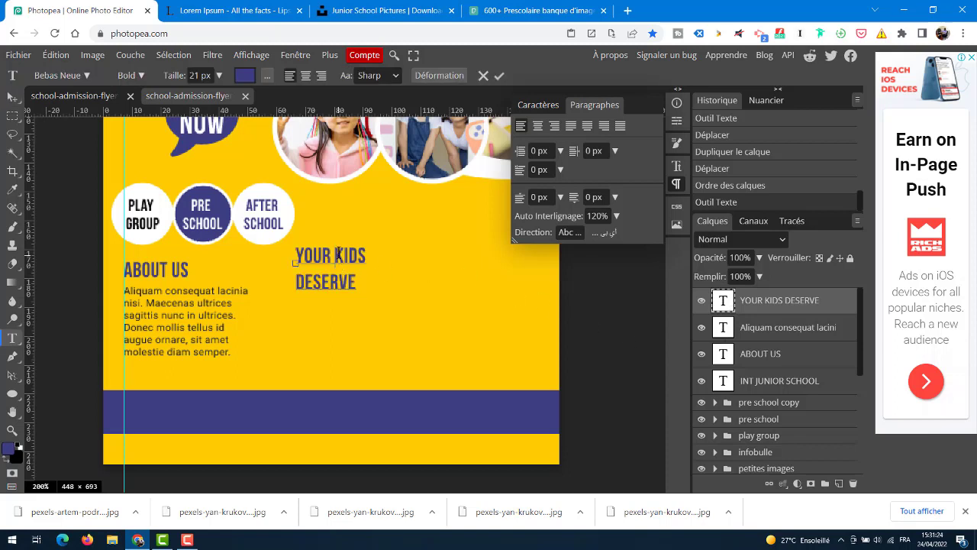
key(Return)
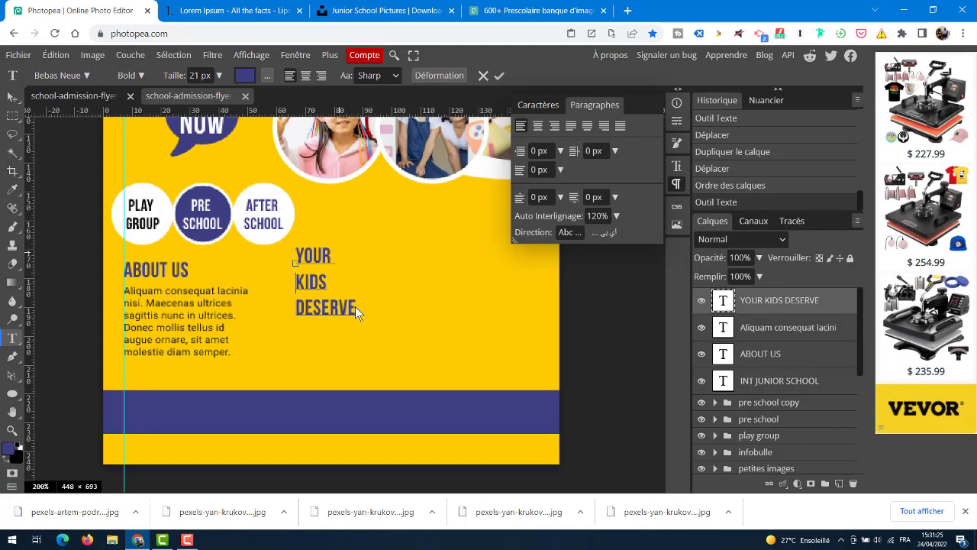
- Set the YOUR KIDS DESERVE text to a 19 px font size with 17 px line spacing
drag(355, 309, 316, 233)
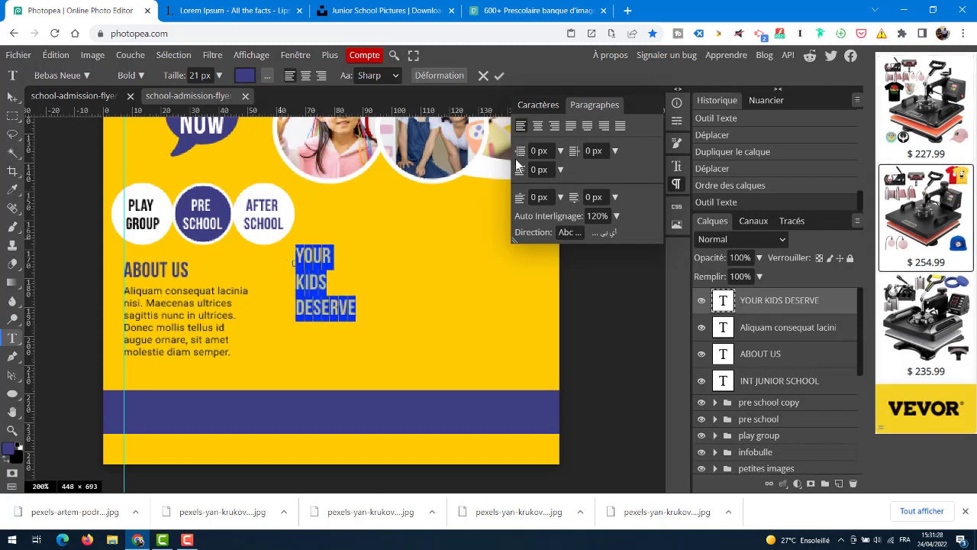
drag(184, 76, 180, 76)
click(537, 105)
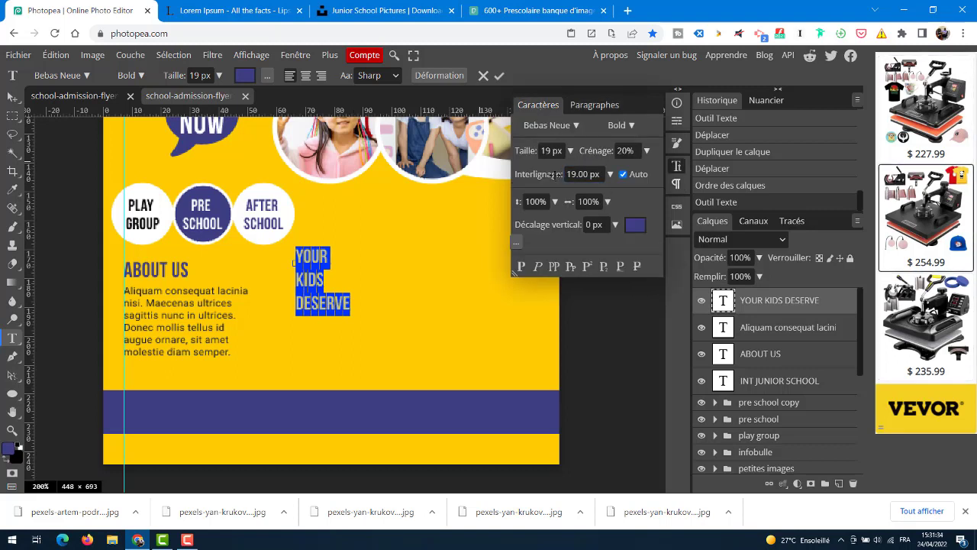
drag(553, 174, 501, 123)
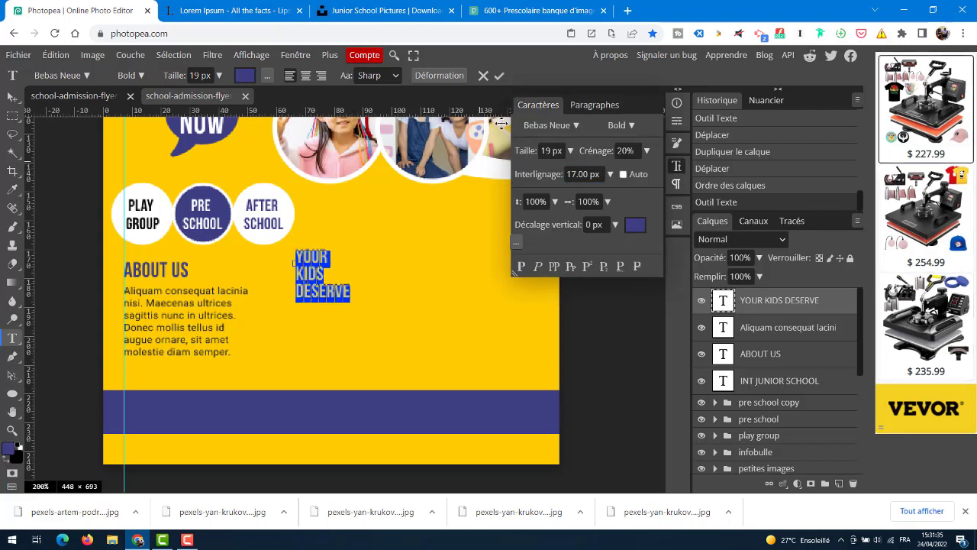
click(498, 75)
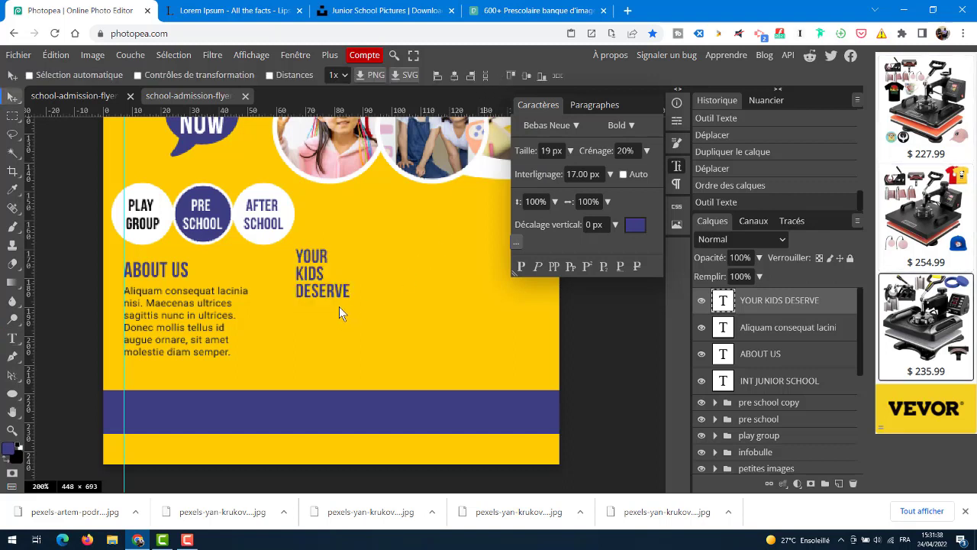
- Duplicate the YOUR KIDS DESERVE text directly below the original and check the slogan's remaining words in the reference flyer
drag(325, 293, 325, 346)
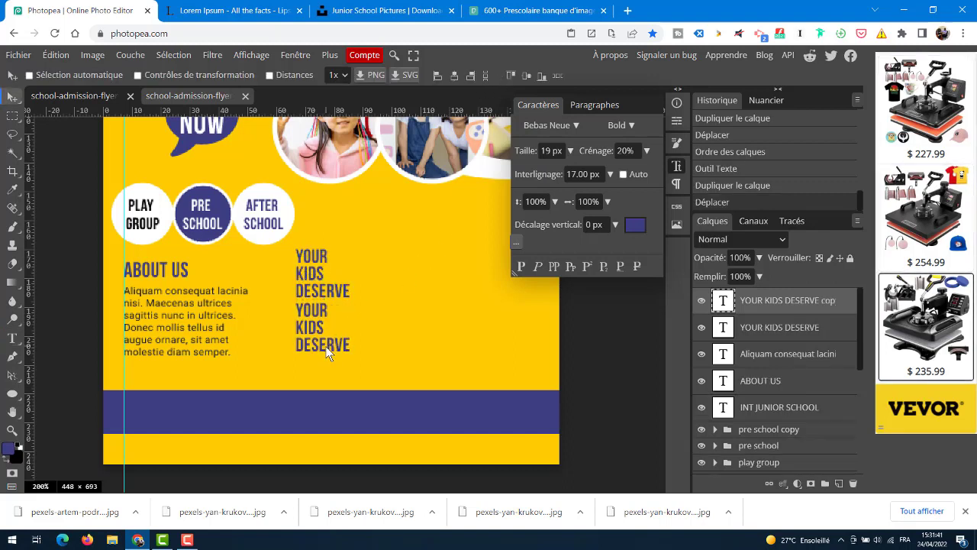
click(85, 95)
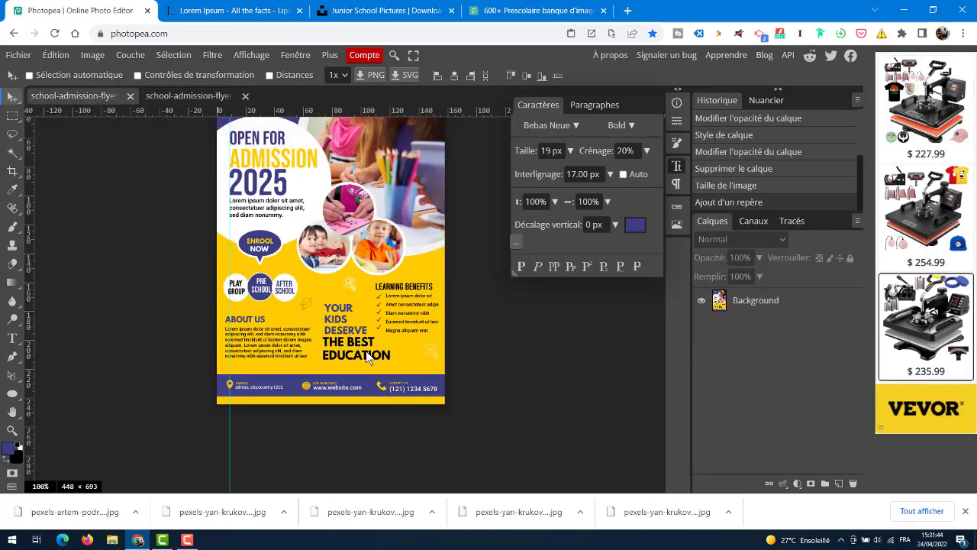
click(183, 95)
- Replace the lower copy's text with "THE BEST" and "EDUCATION" on two lines
double_click(316, 328)
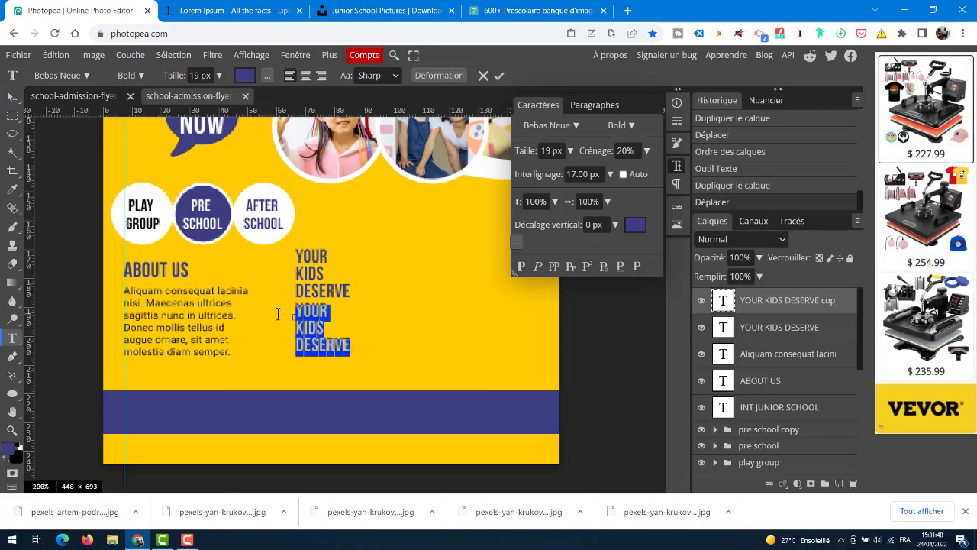
key(BackSpace)
text(BE)
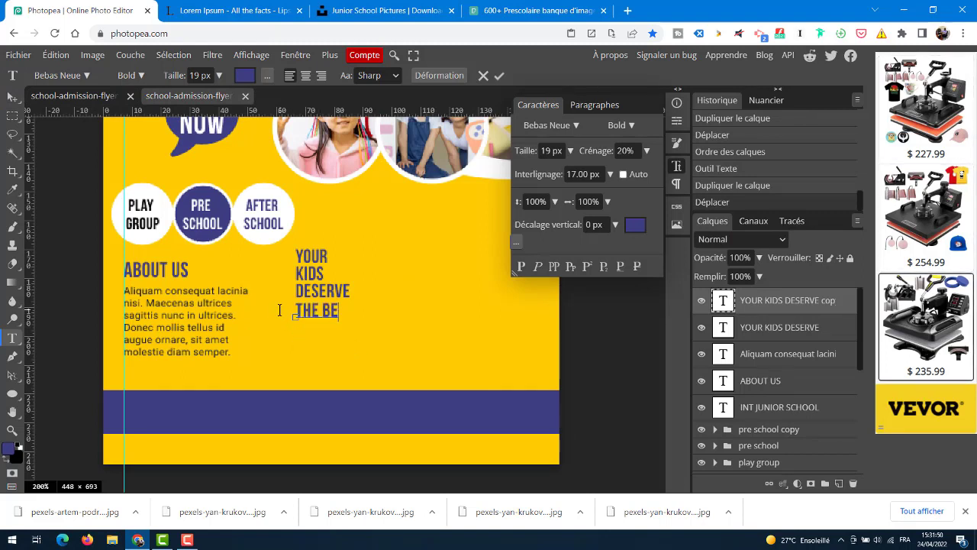
text(ST EDU)
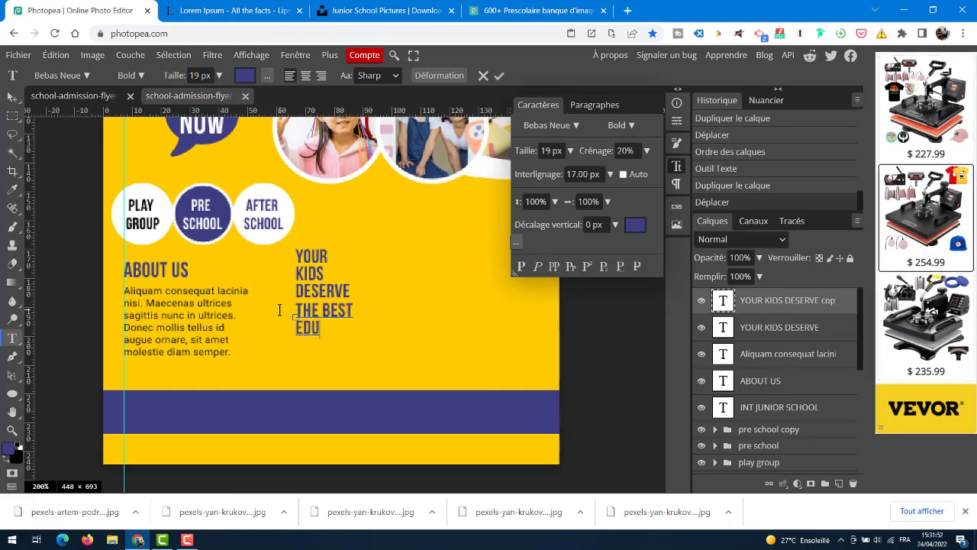
text(CATION)
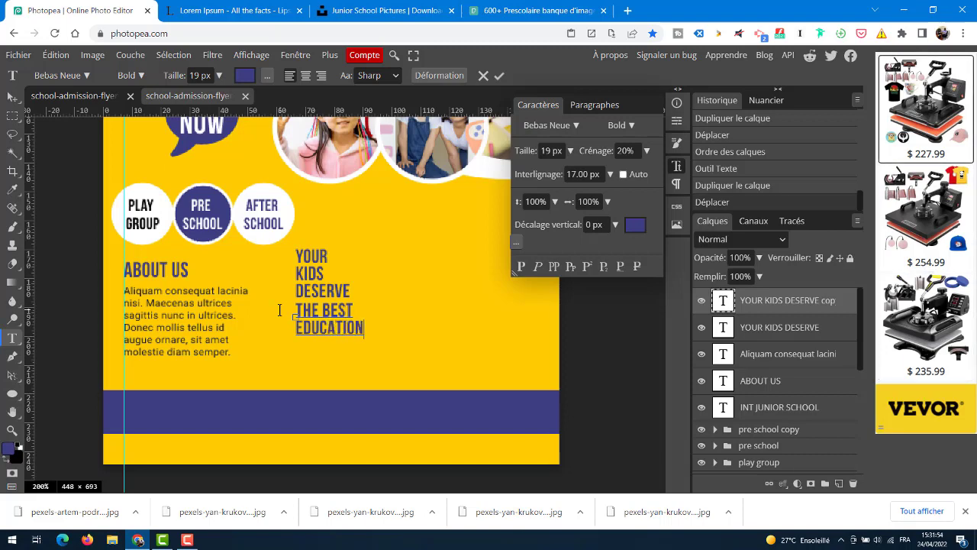
- Change the THE BEST EDUCATION text color to near-black #1c1c1d
drag(365, 330, 302, 313)
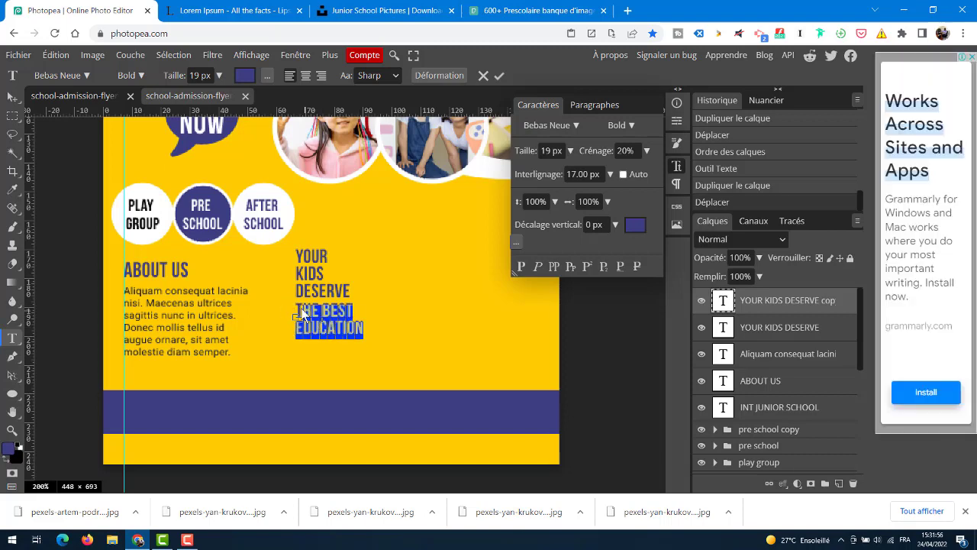
click(634, 224)
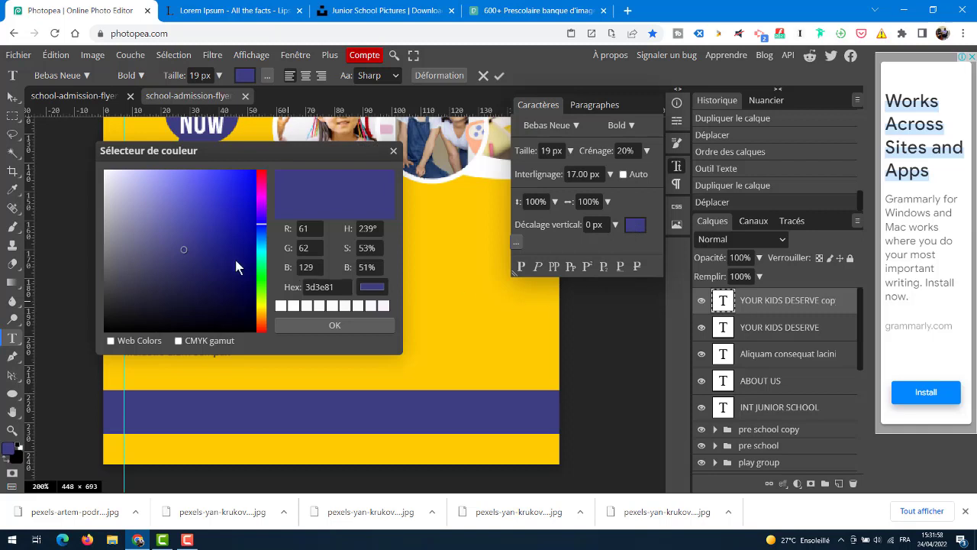
drag(235, 261, 110, 313)
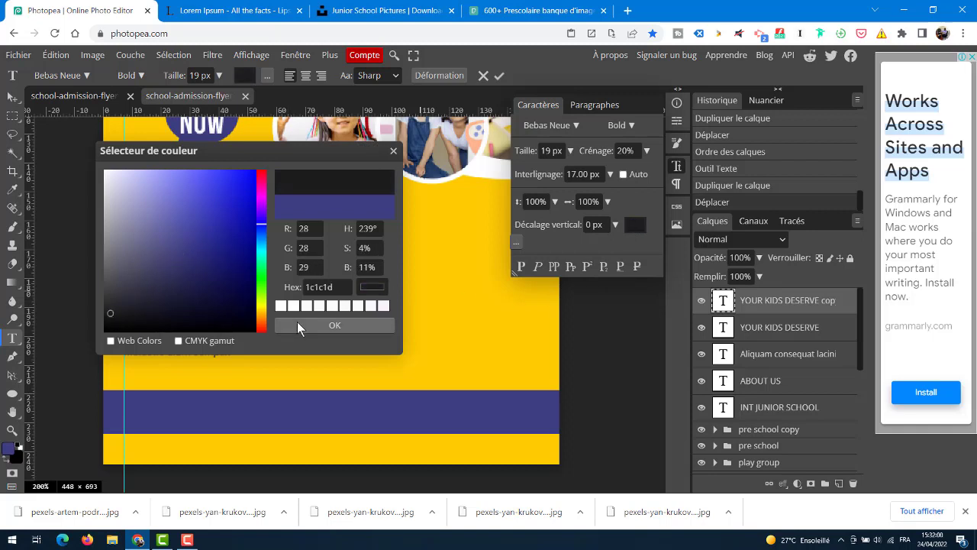
click(297, 324)
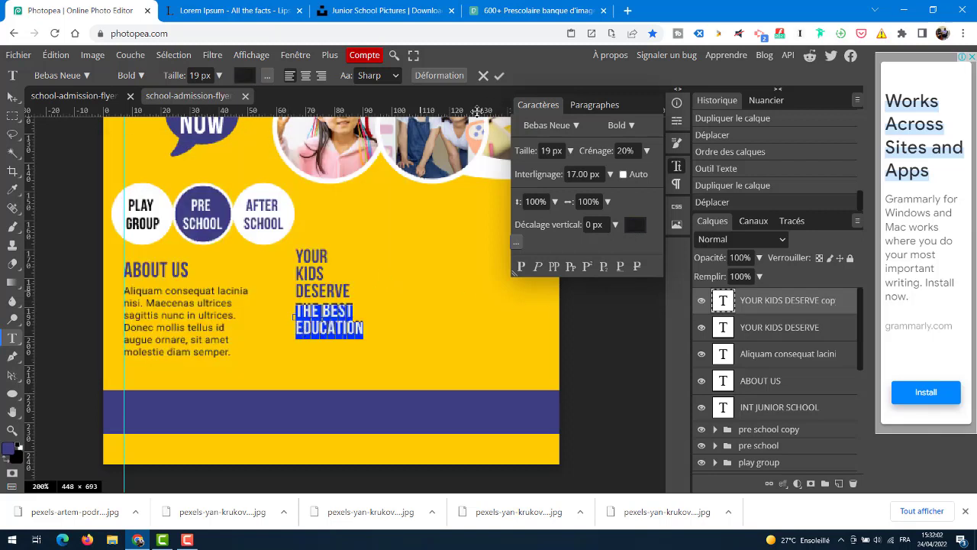
- Set THE BEST EDUCATION to a 28 px font size with 25 px line spacing and position it just below DESERVE
drag(169, 77, 175, 77)
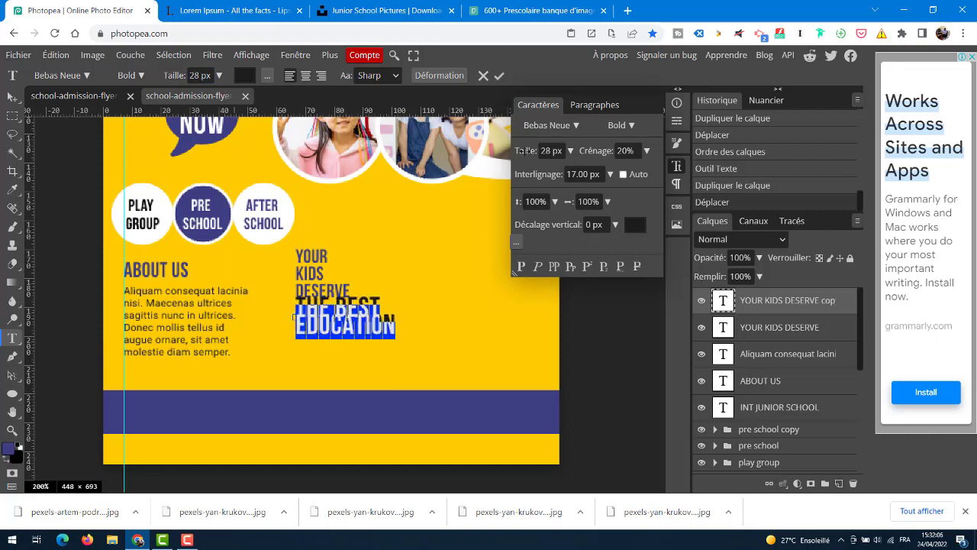
drag(524, 169, 532, 173)
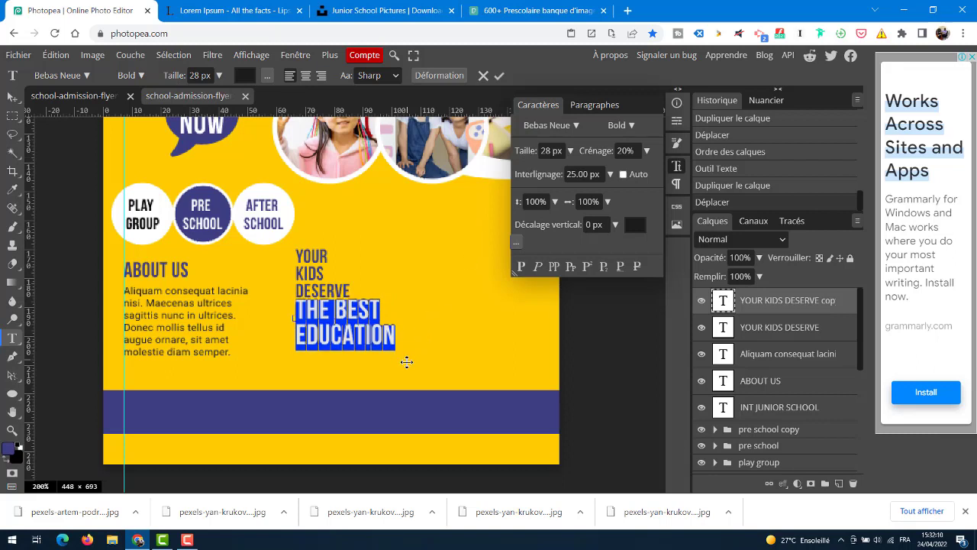
drag(406, 360, 406, 363)
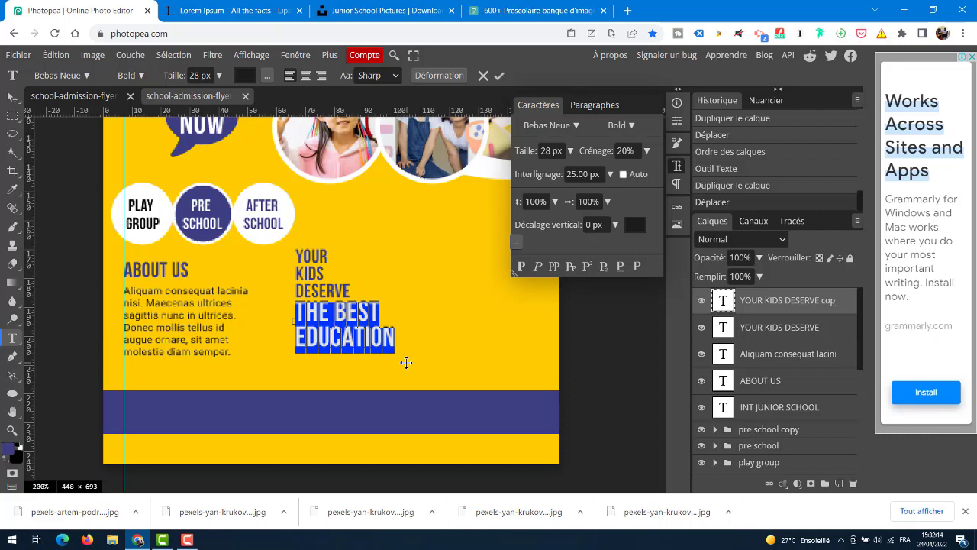
click(501, 74)
drag(336, 311, 287, 244)
- Set the YOUR KIDS DESERVE text to a 23 px font size with 20 px line spacing
double_click(314, 272)
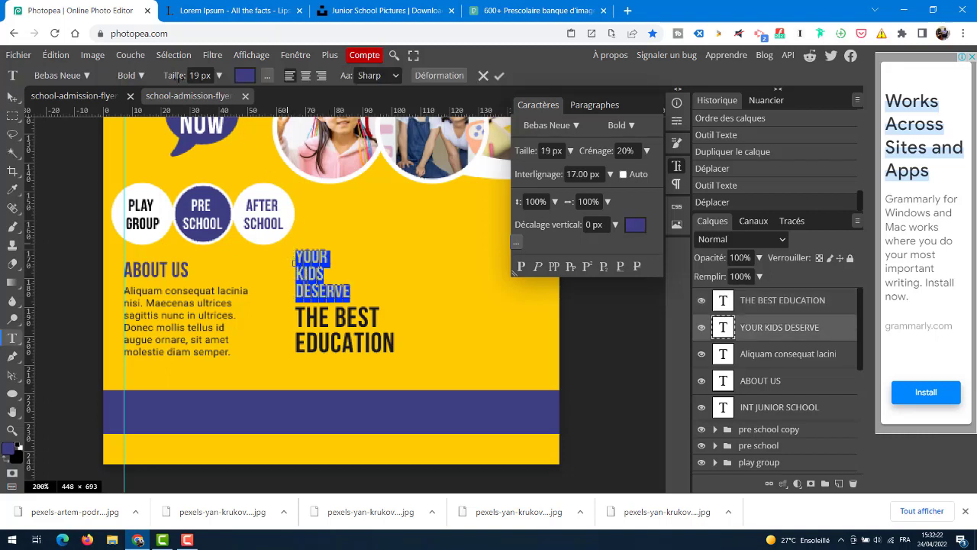
drag(177, 77, 180, 77)
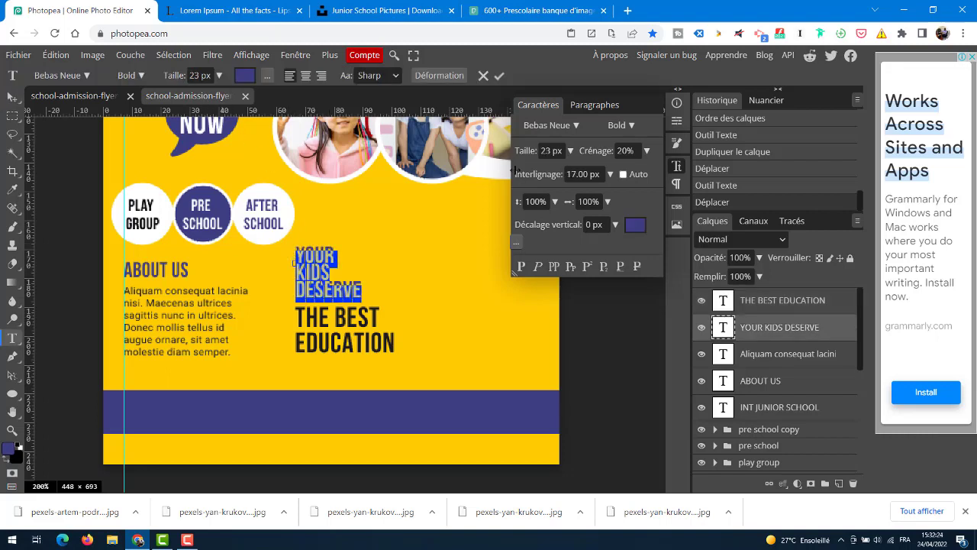
drag(516, 175, 517, 175)
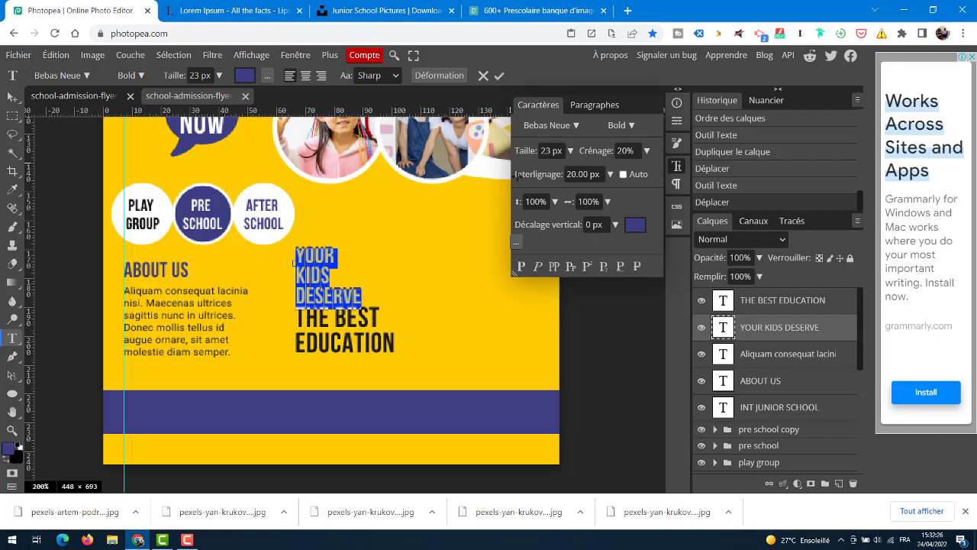
click(499, 75)
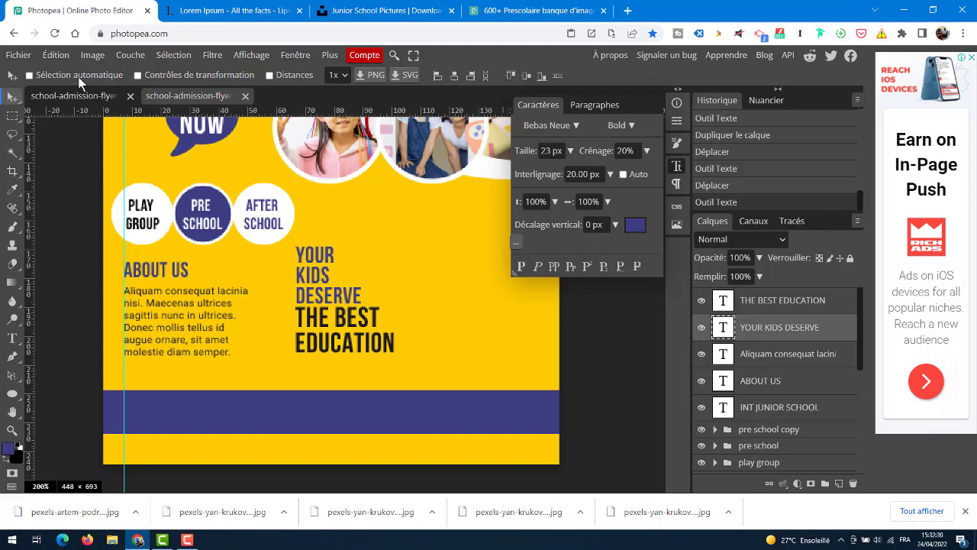
- Compare the slogan and the LEARNING BENEFITS area of the reference flyer with the current layout
click(79, 97)
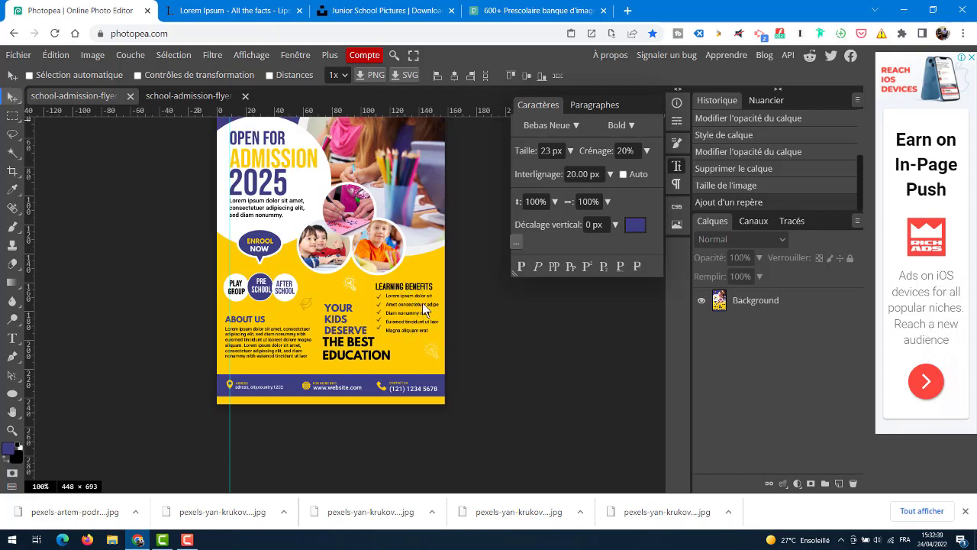
click(174, 95)
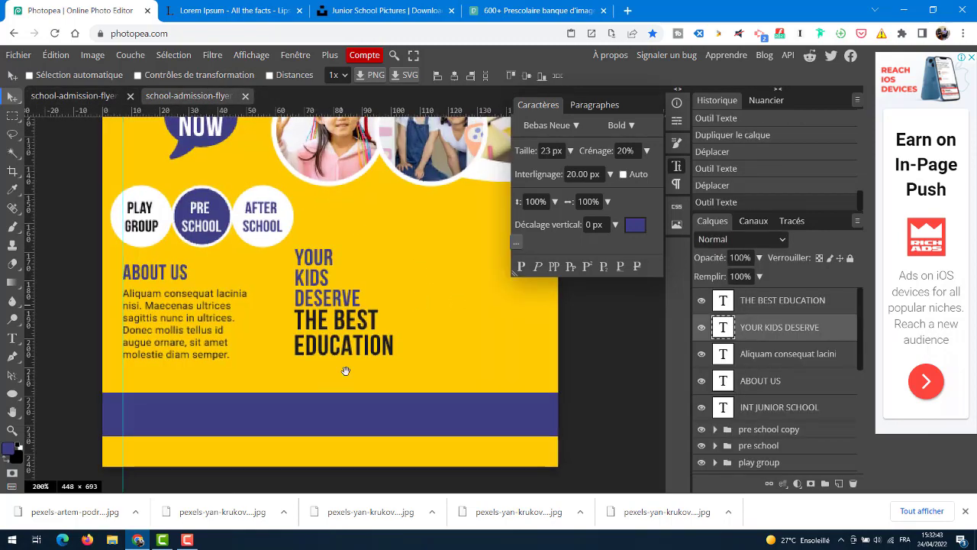
scroll(345, 371, up, 5)
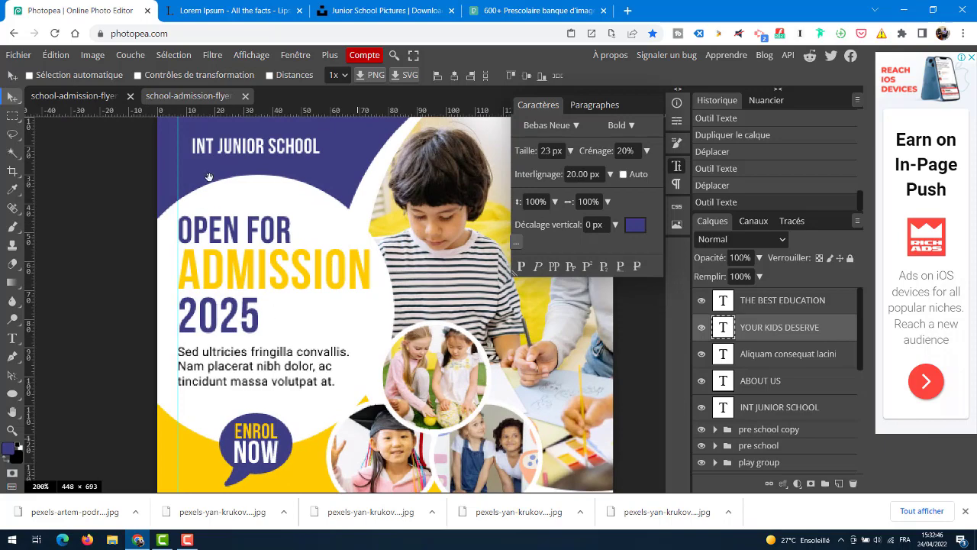
scroll(399, 135, down, 3)
scroll(399, 136, down, 3)
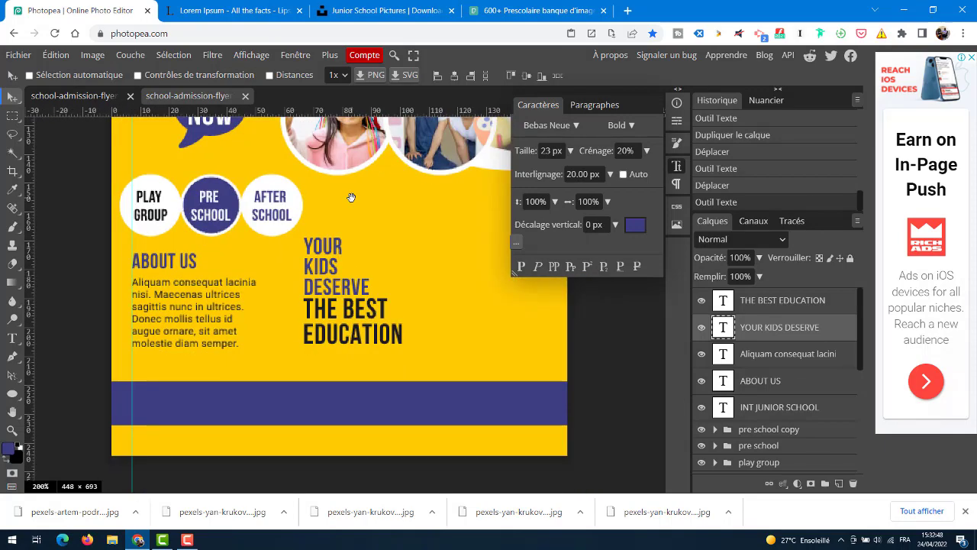
drag(411, 271, 323, 283)
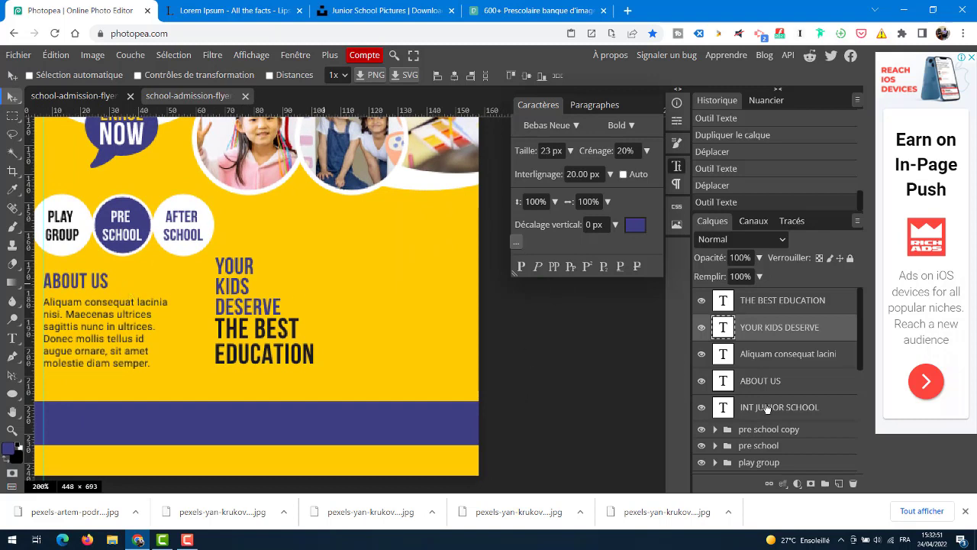
- Try nudging the top five text layers together with the pre school copy group vertically, and undo the move
shift+click(782, 382)
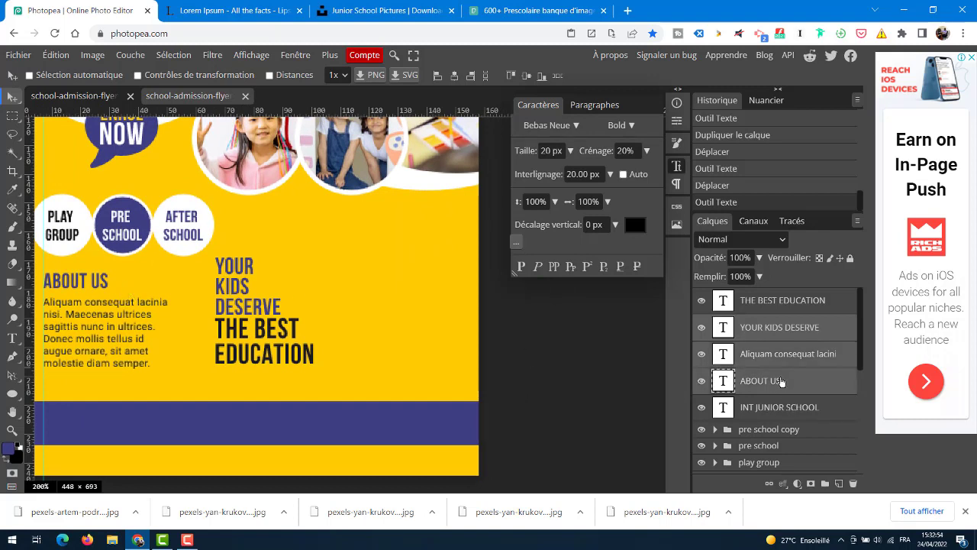
shift+click(796, 406)
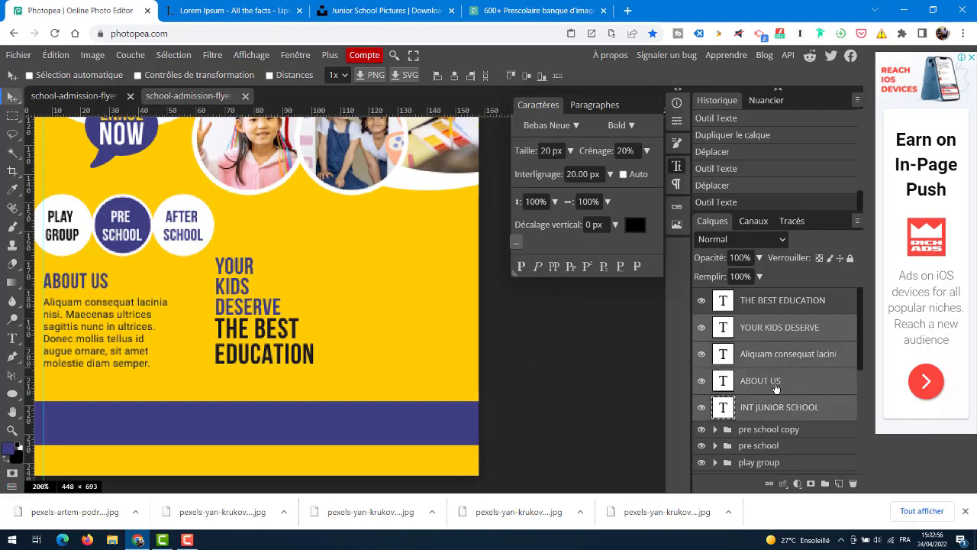
shift+click(794, 303)
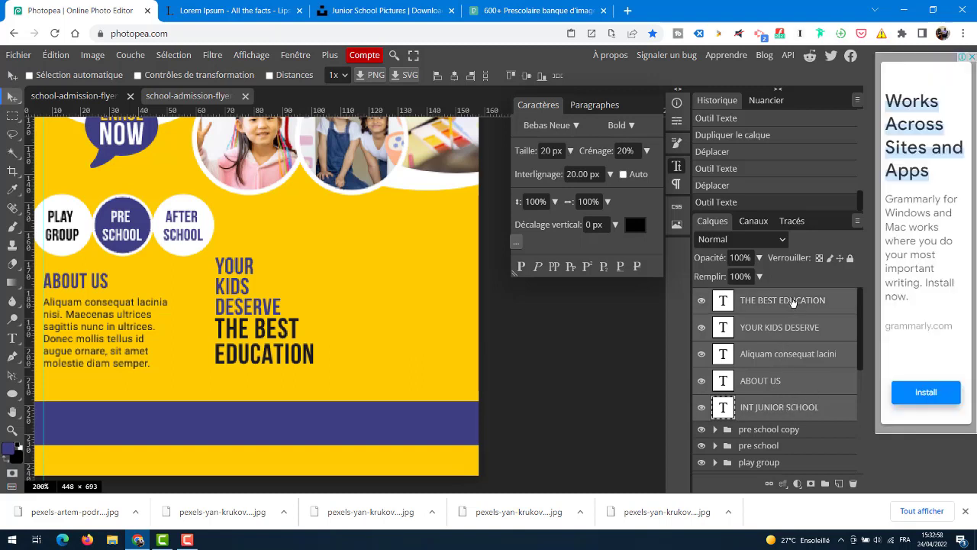
shift+click(782, 431)
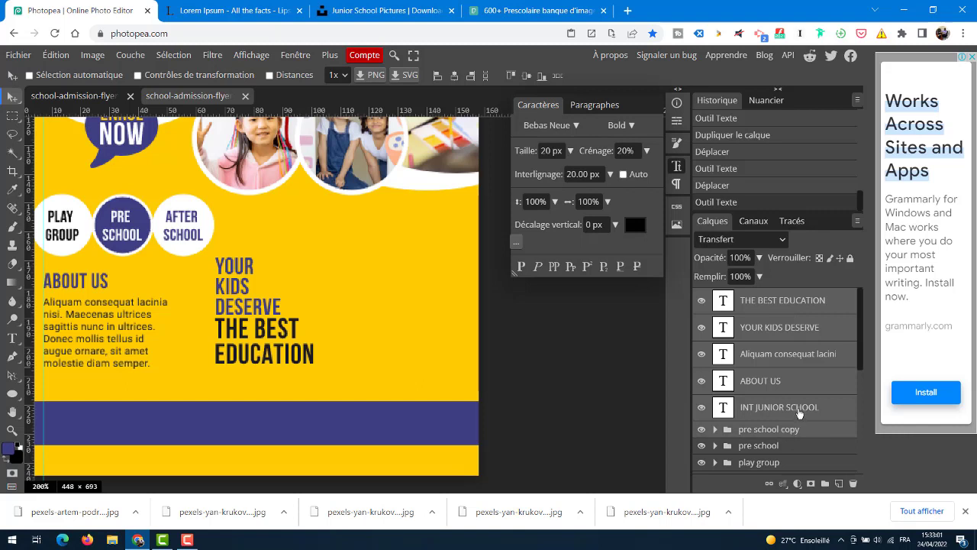
key(Up)
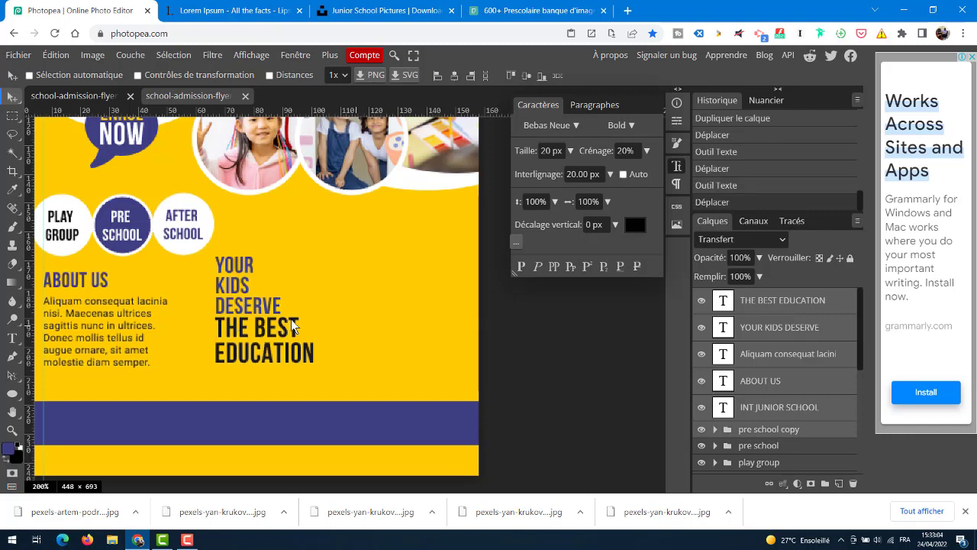
key(Down)
key(Down)
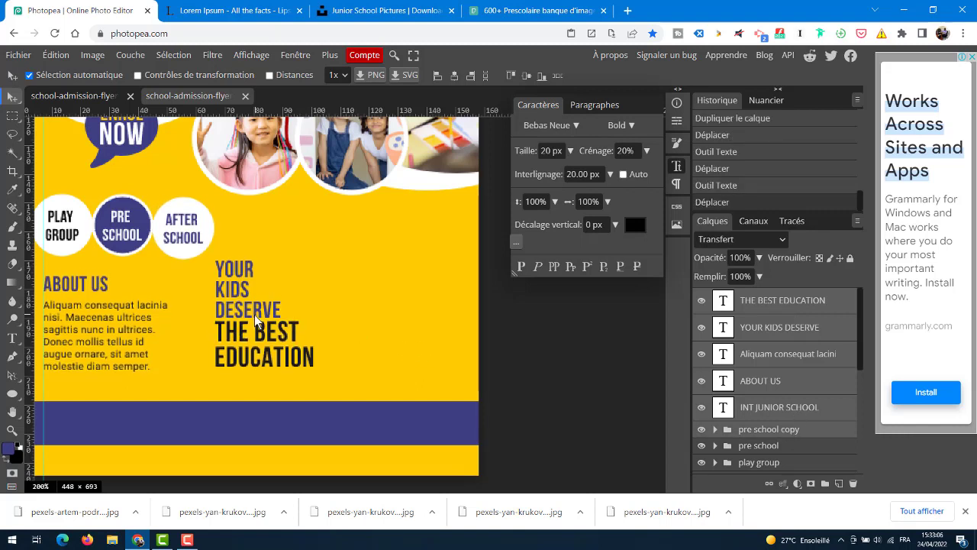
click(52, 55)
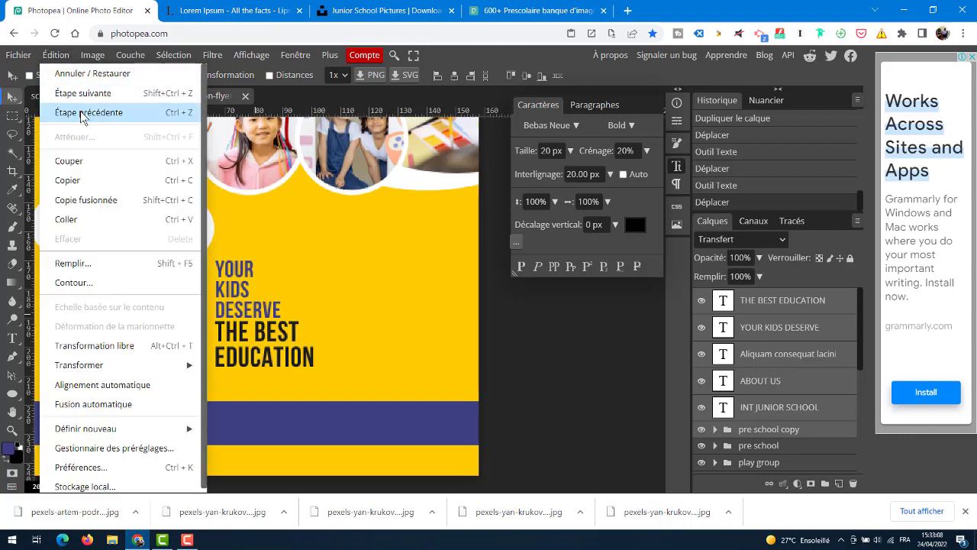
click(84, 113)
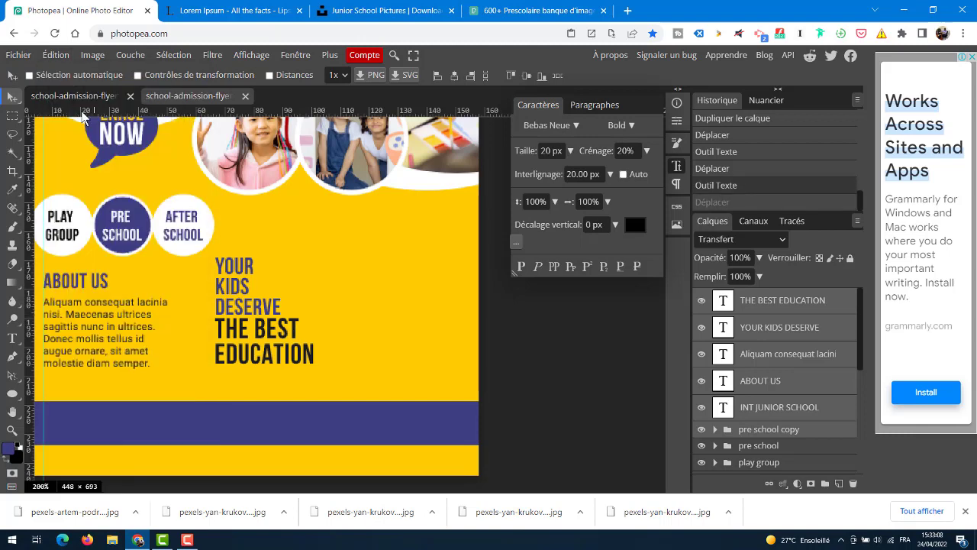
- Undo the latest slogan sizing, position and wording edits one by one, and redo the THE BEST EDUCATION text edit
click(55, 55)
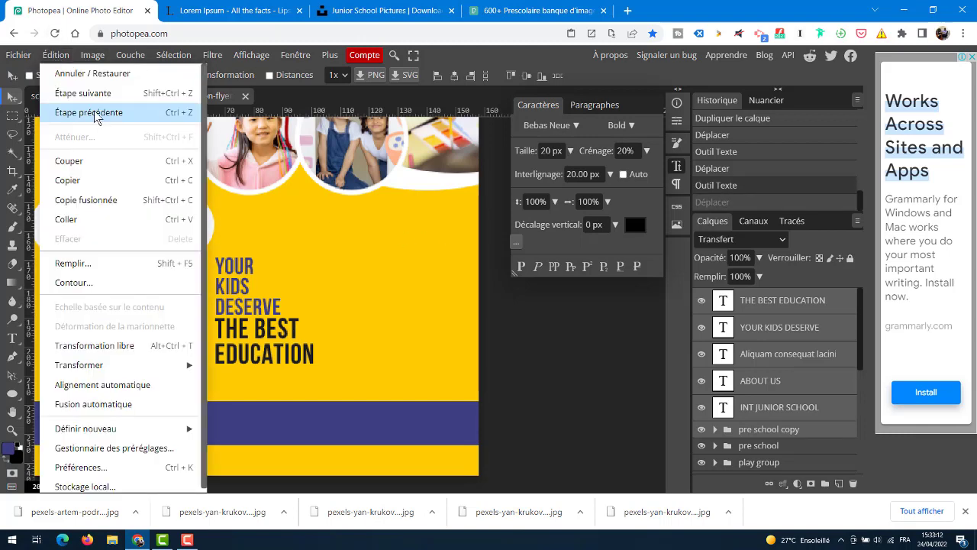
click(90, 111)
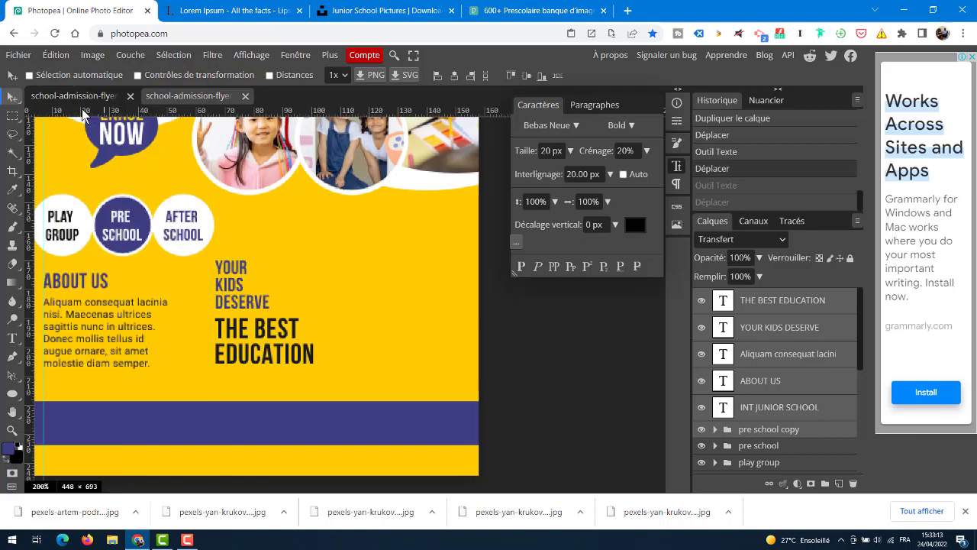
click(55, 55)
click(79, 108)
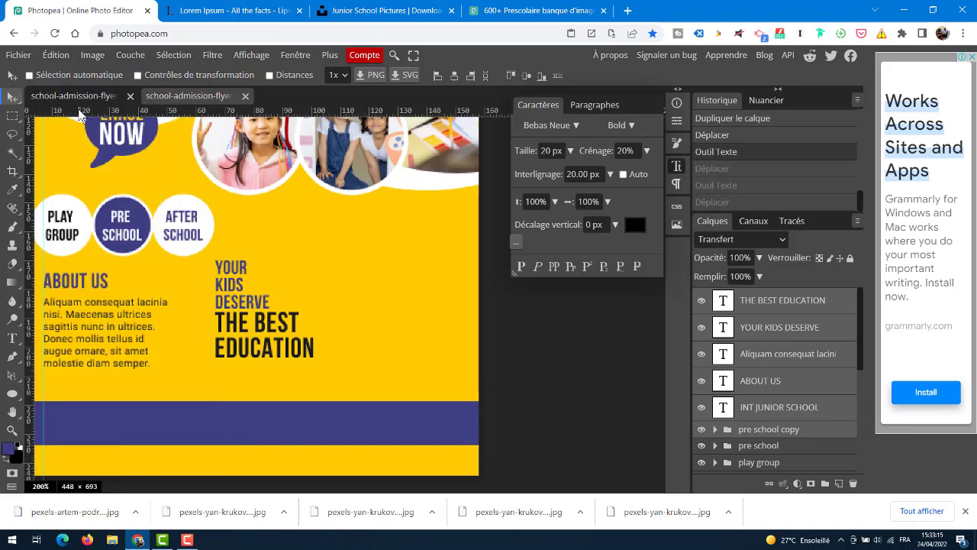
click(50, 55)
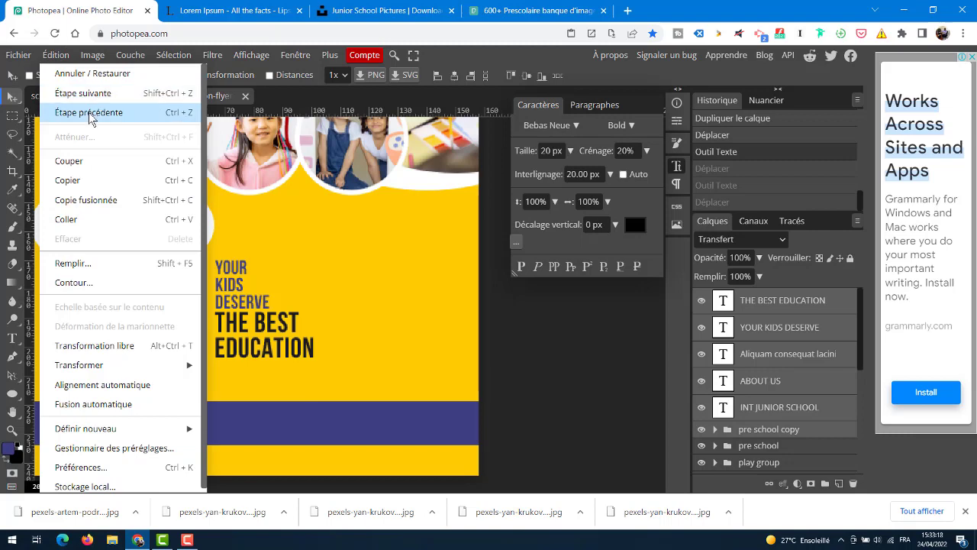
click(88, 113)
click(53, 55)
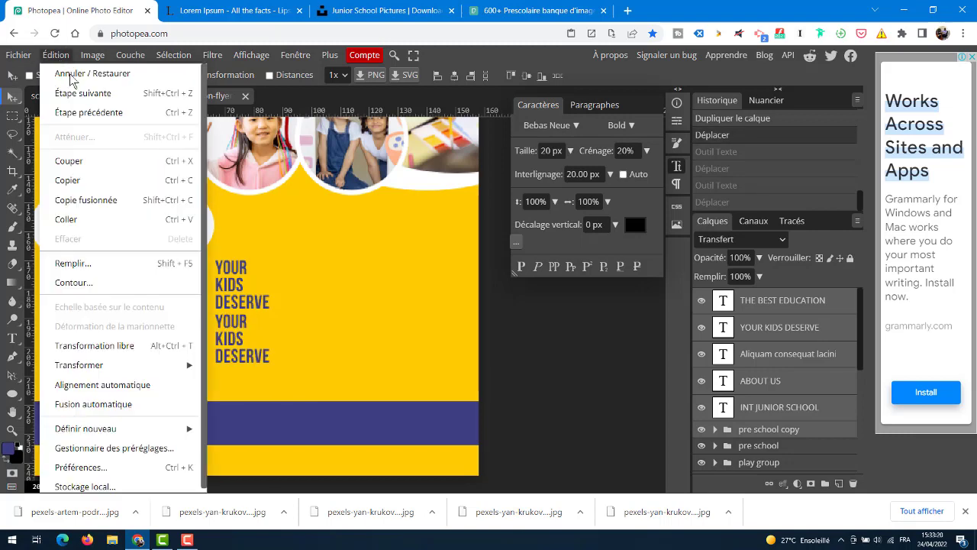
click(84, 92)
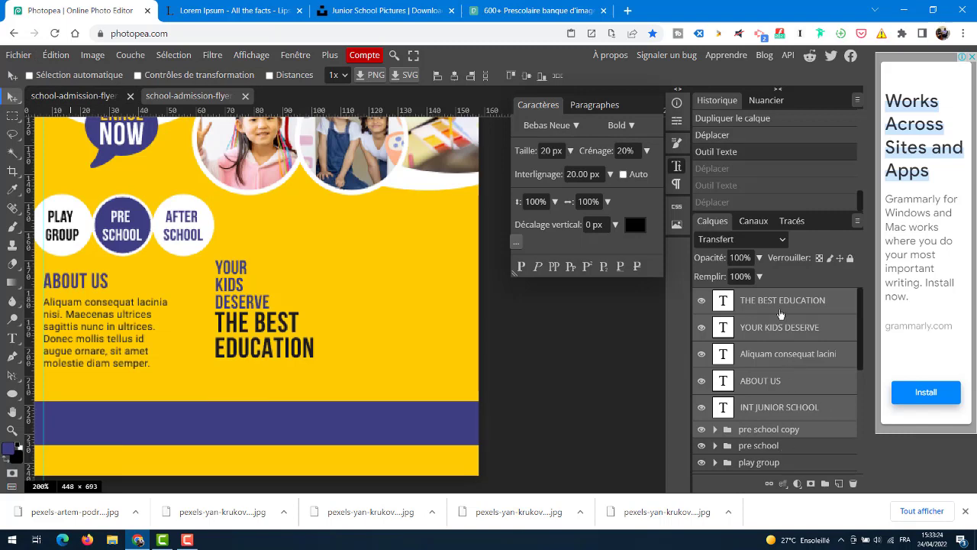
double_click(832, 303)
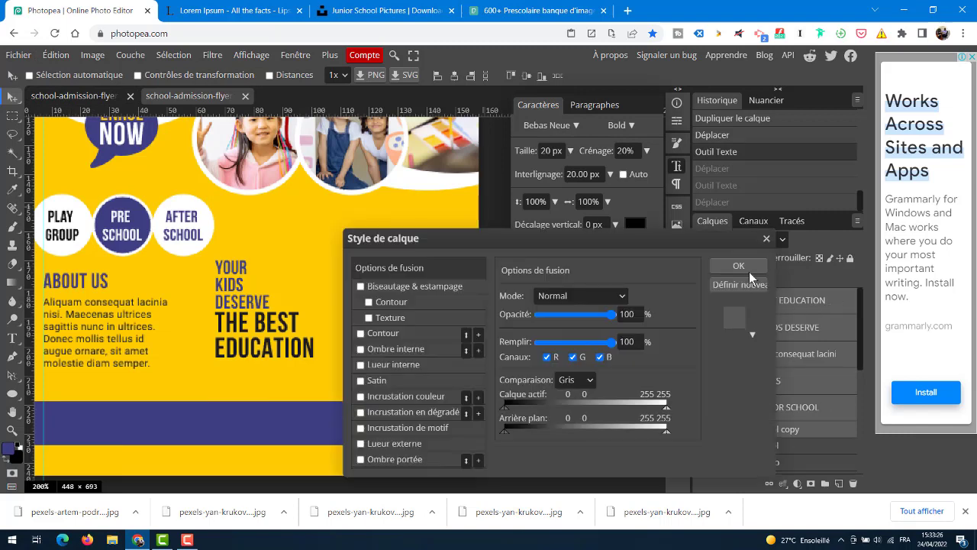
click(747, 267)
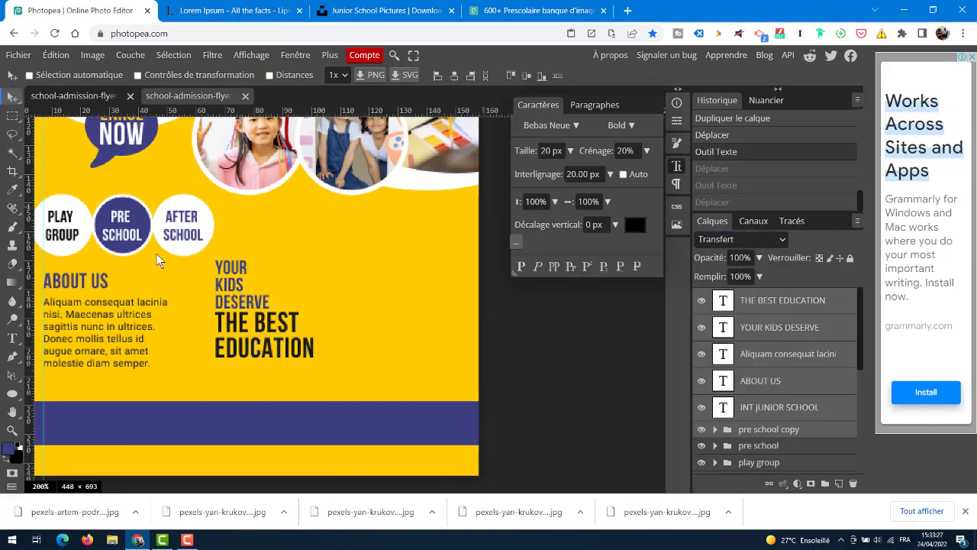
click(12, 337)
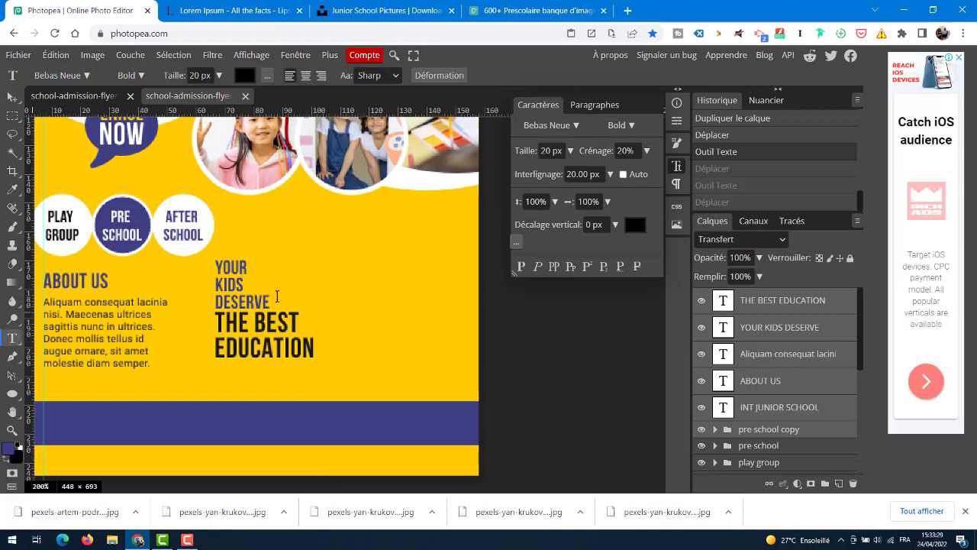
click(363, 274)
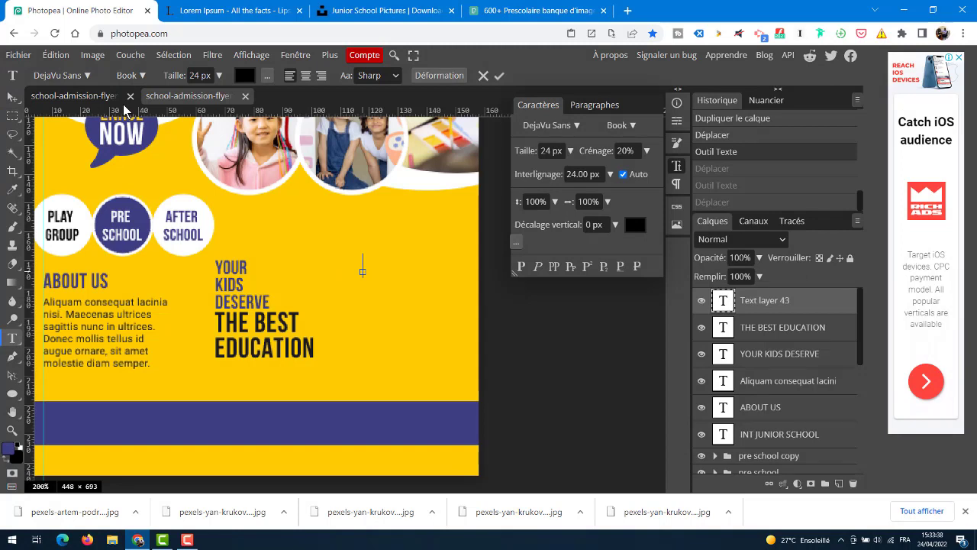
text(L)
key(BackSpace)
key(Escape)
click(853, 483)
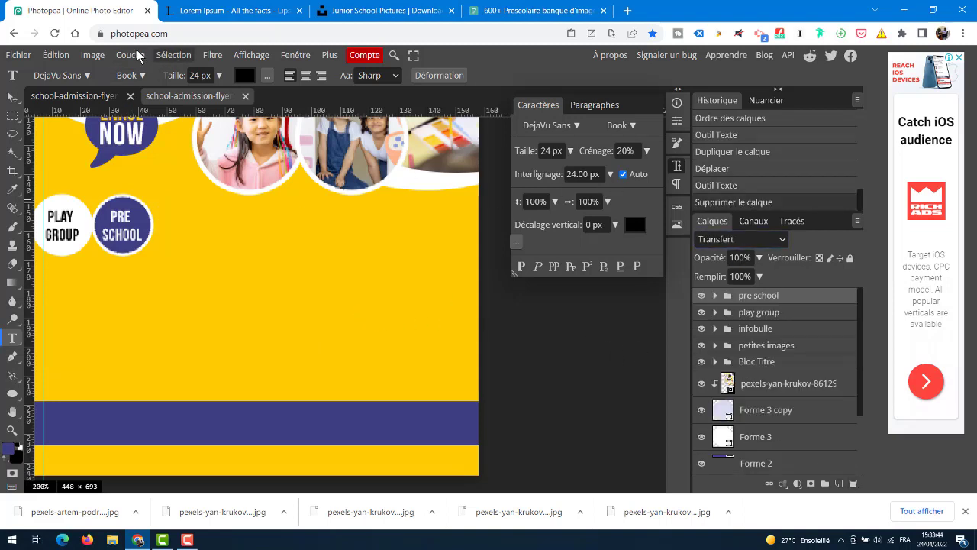
click(56, 55)
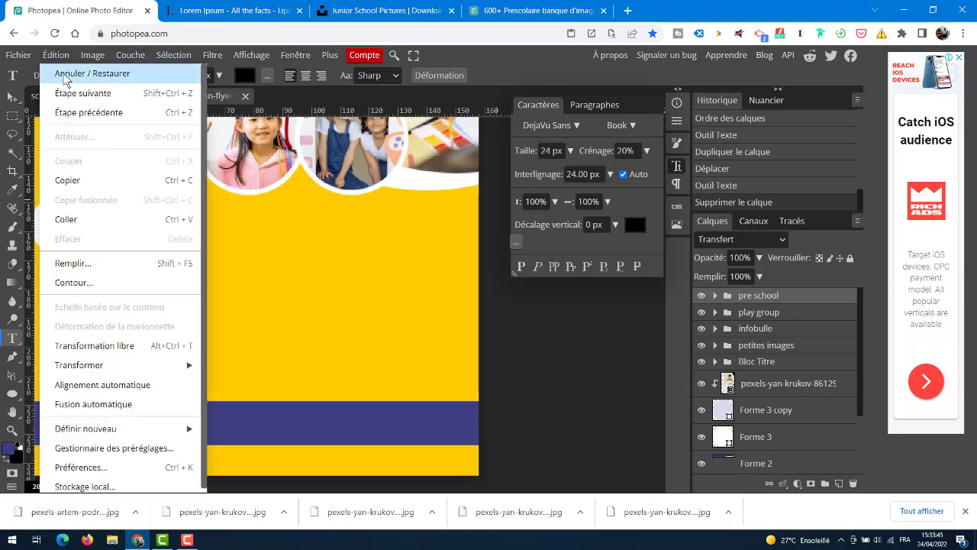
click(82, 115)
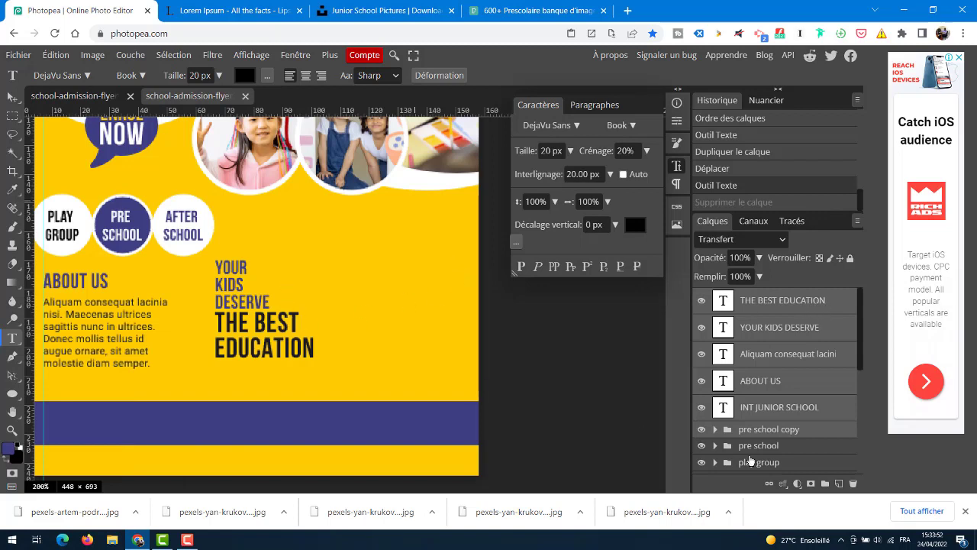
- Duplicate the ABOUT US and INT JUNIOR SCHOOL text layers and move the copies to the empty area right of the slogan
double_click(723, 381)
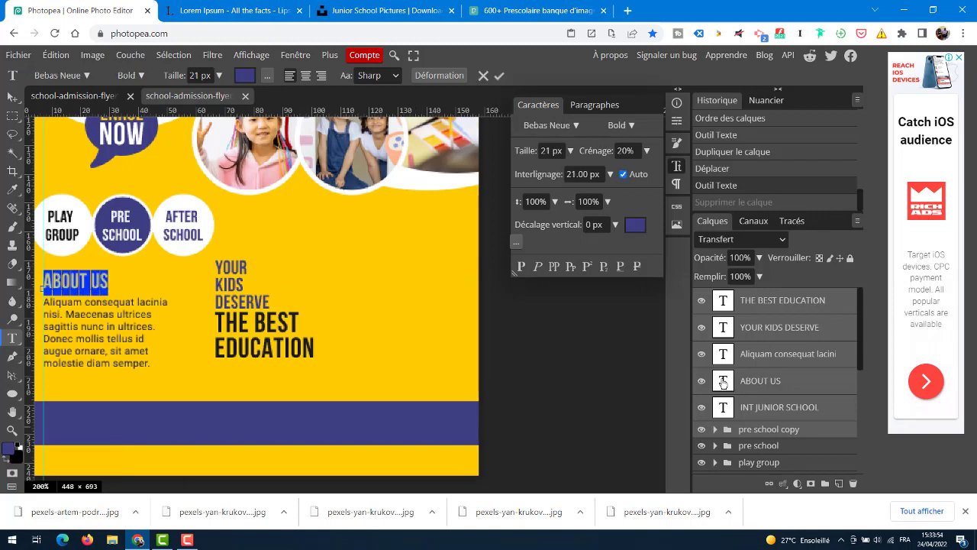
click(801, 383)
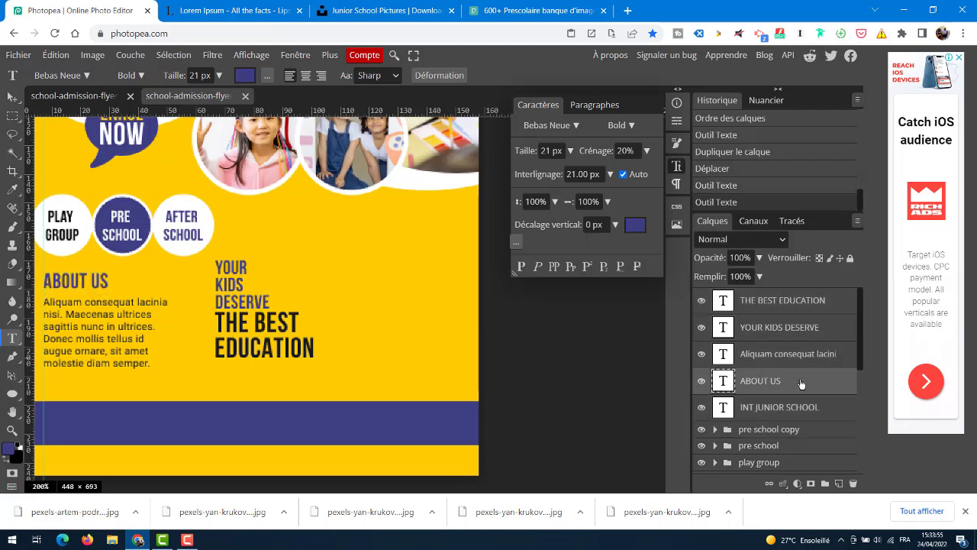
ctrl+click(831, 410)
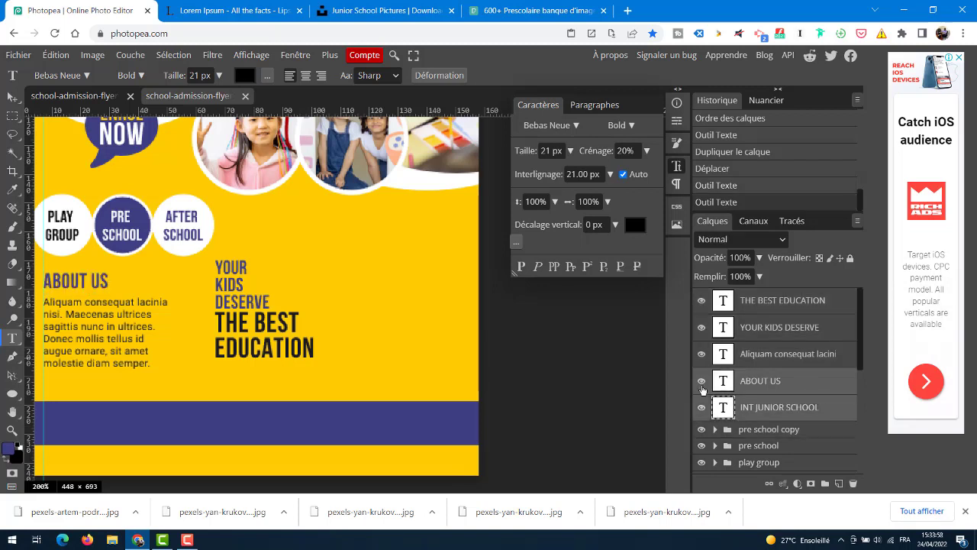
click(15, 99)
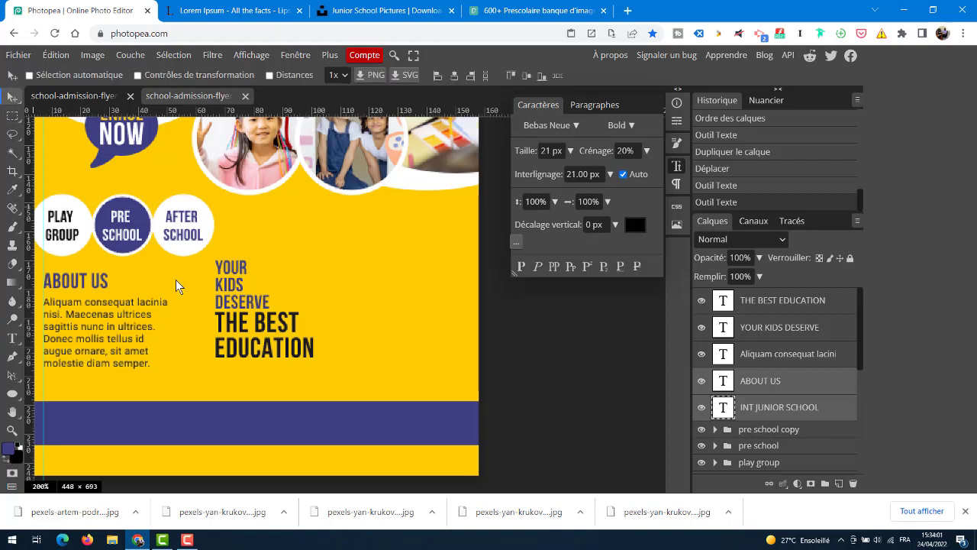
right_click(811, 390)
click(740, 199)
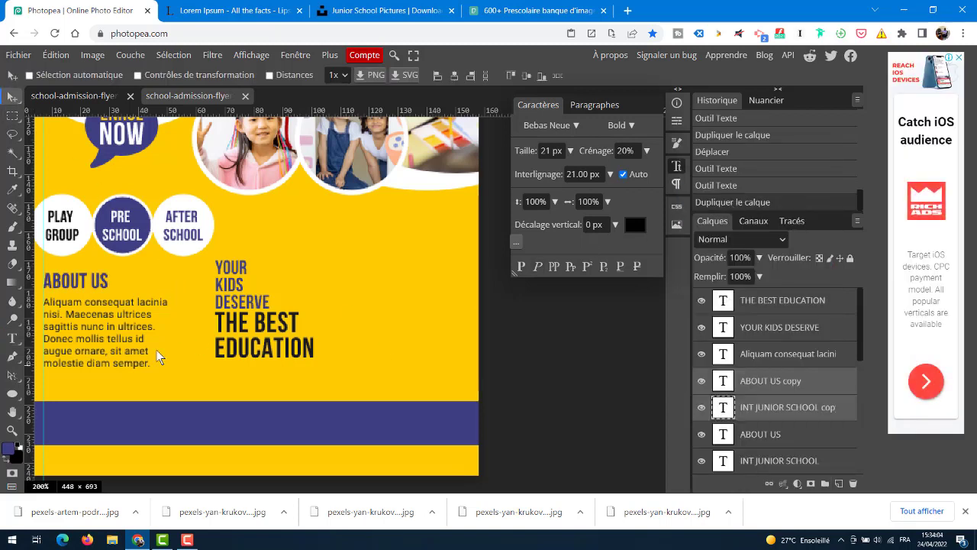
drag(84, 333, 404, 260)
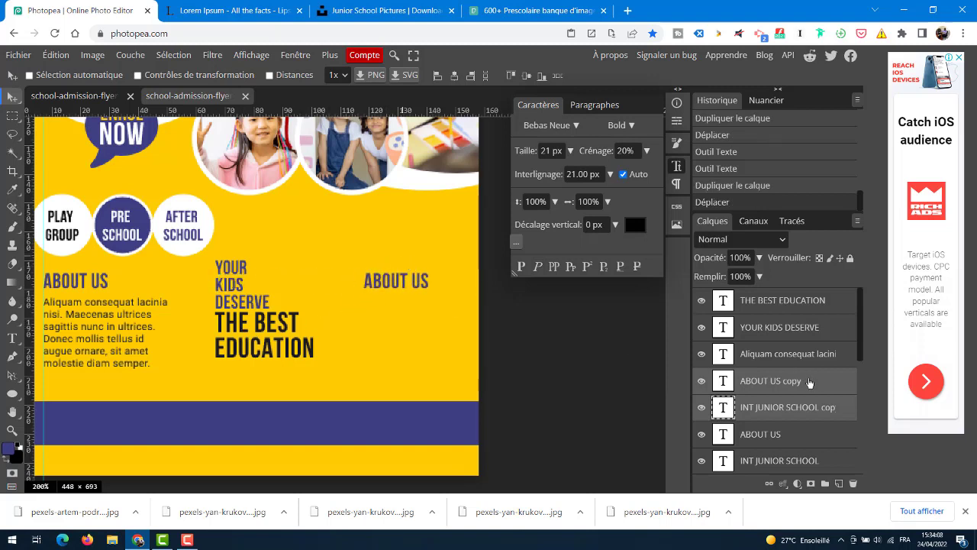
ctrl+click(770, 355)
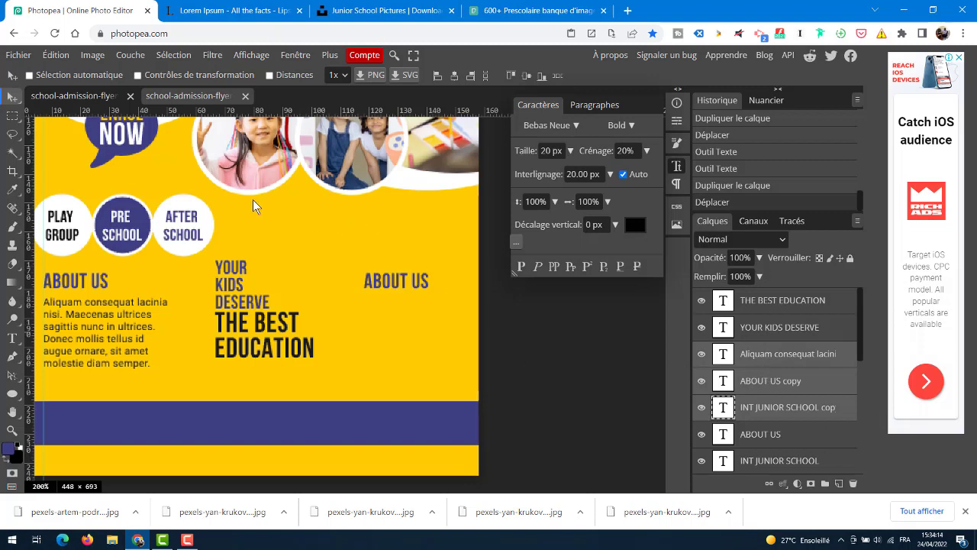
- Save the flyer as the PSD file school-admission-flyer-template-V2.psd in the Bureau > bem > postermywall folder
click(23, 55)
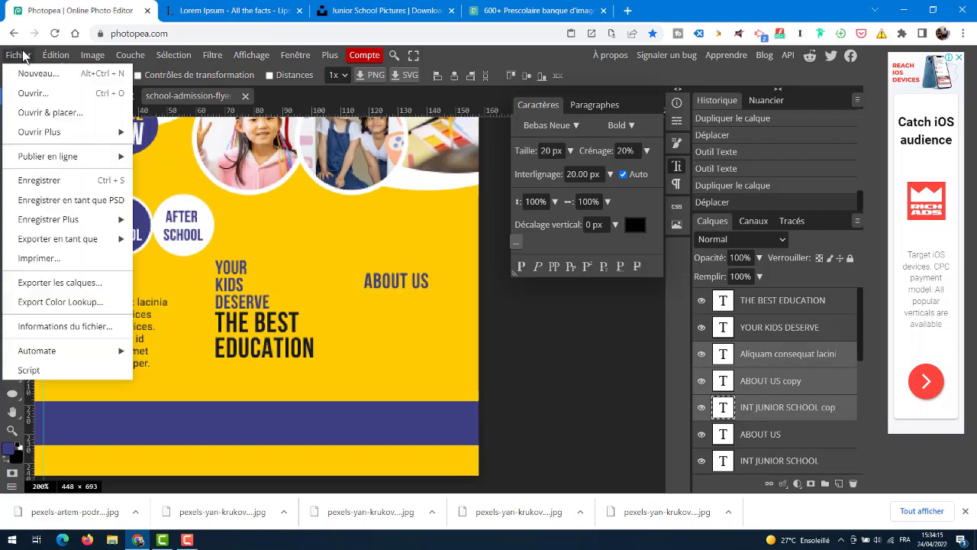
click(79, 199)
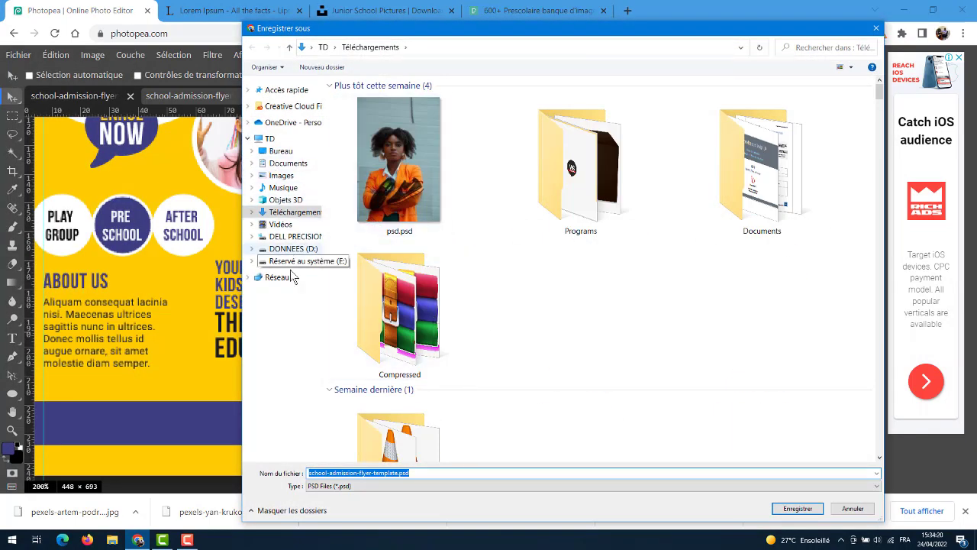
click(280, 151)
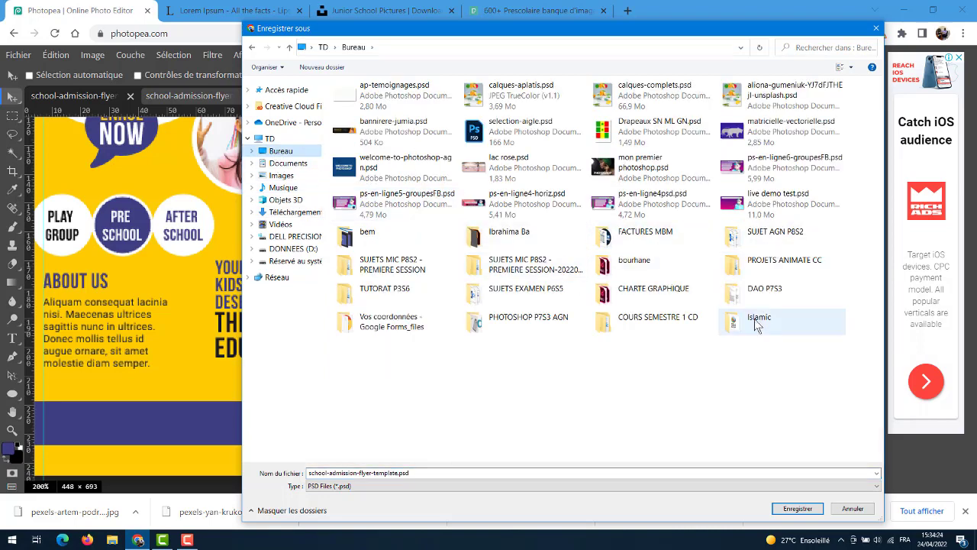
double_click(365, 236)
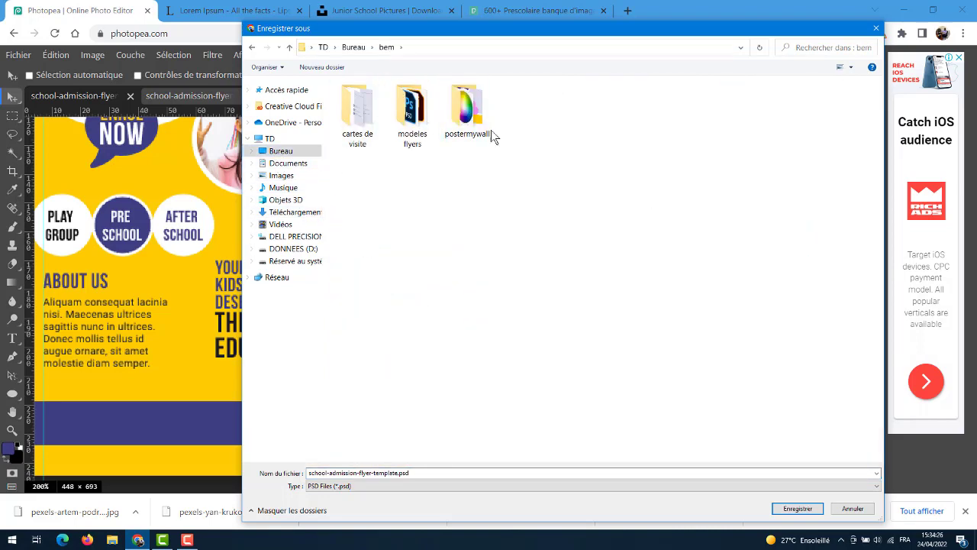
double_click(461, 123)
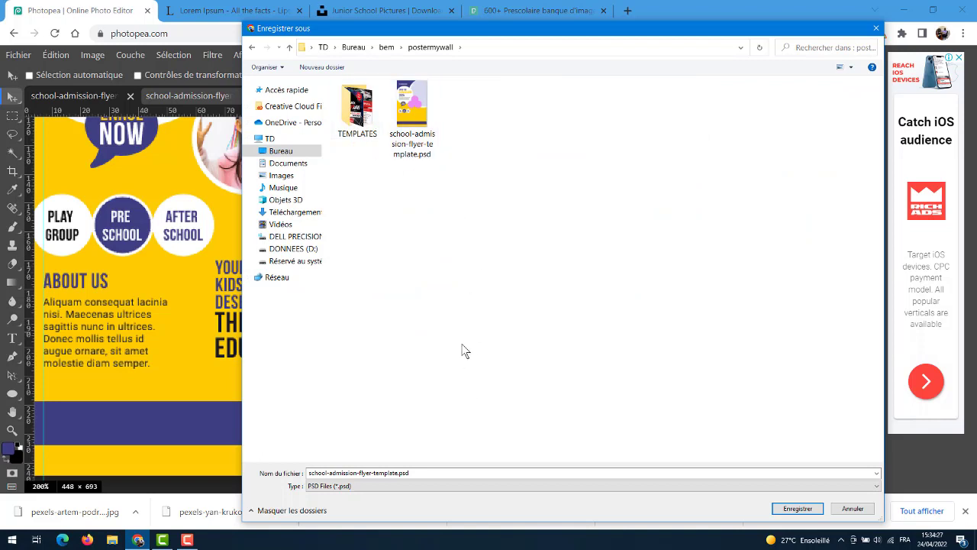
double_click(396, 470)
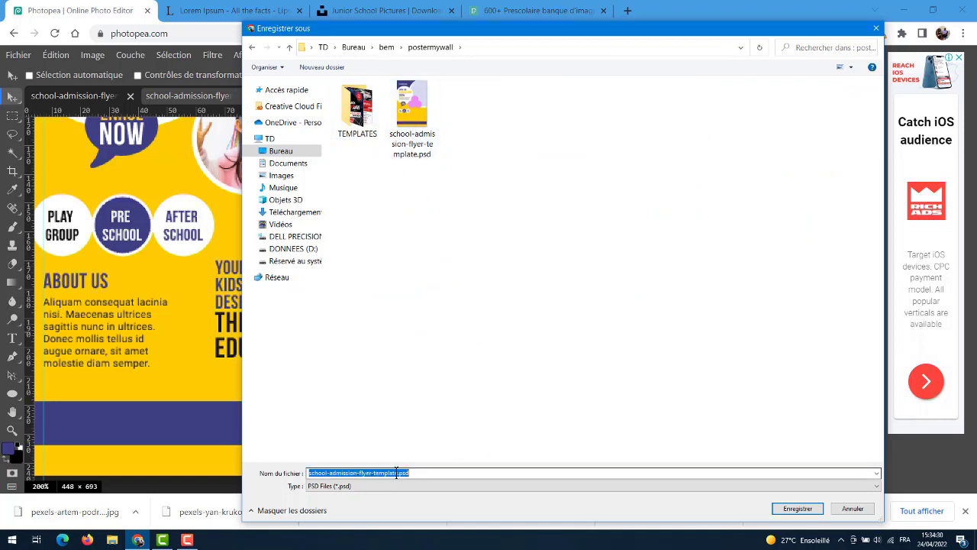
click(402, 472)
text(-)
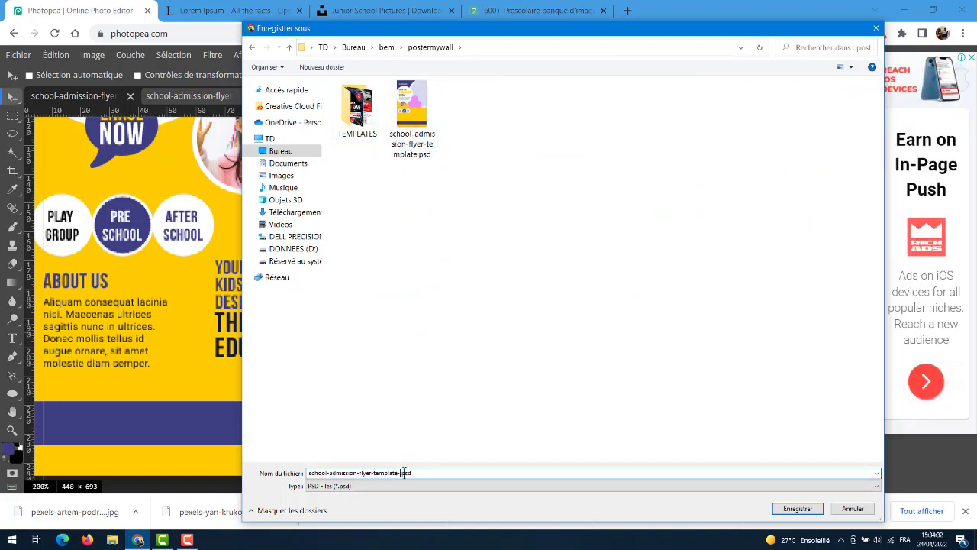
text(V2)
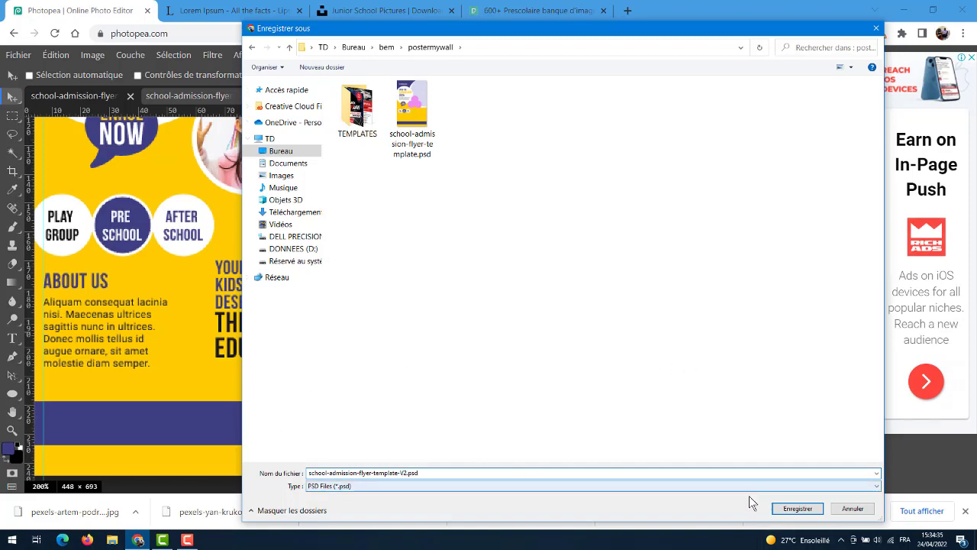
click(799, 507)
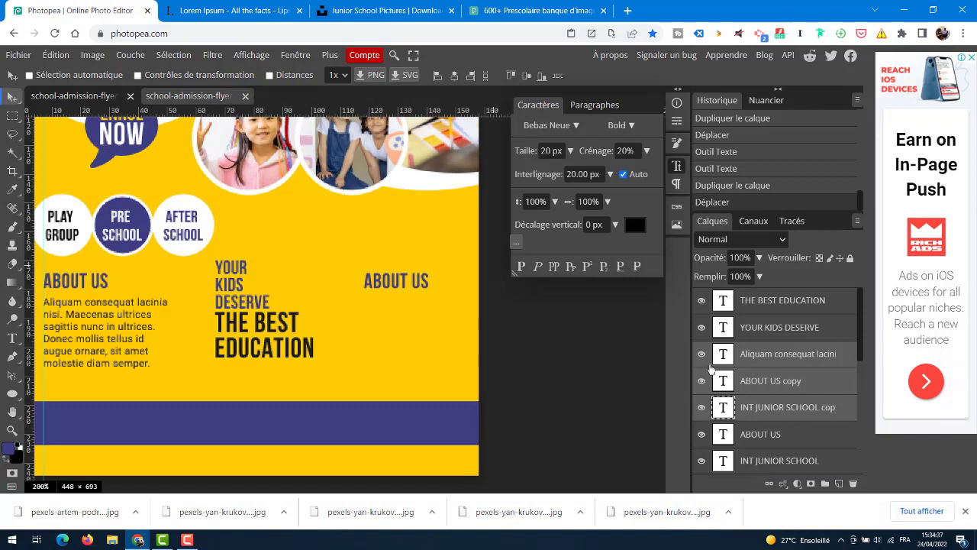
- Delete the duplicated ABOUT US and INT JUNIOR SCHOOL text layers
click(749, 357)
click(789, 331)
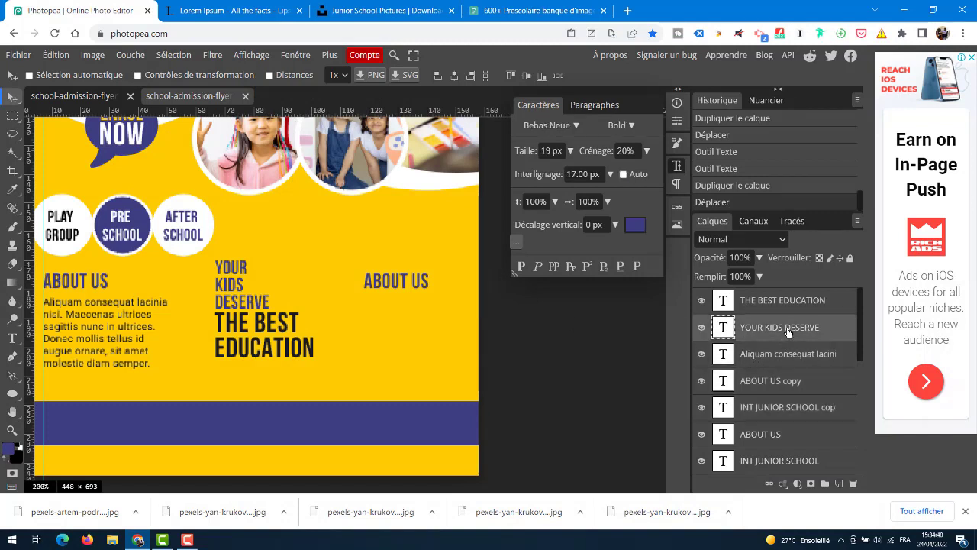
click(793, 305)
click(791, 354)
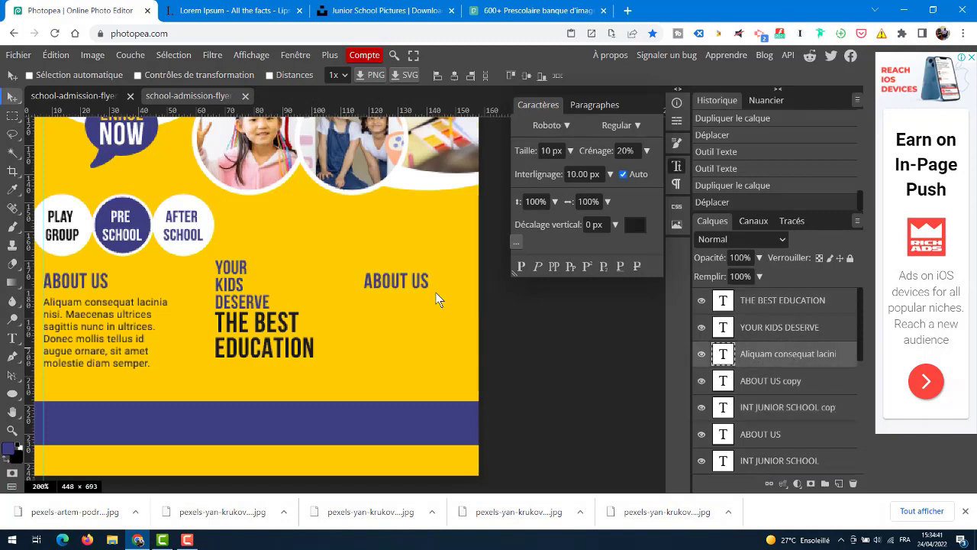
click(806, 386)
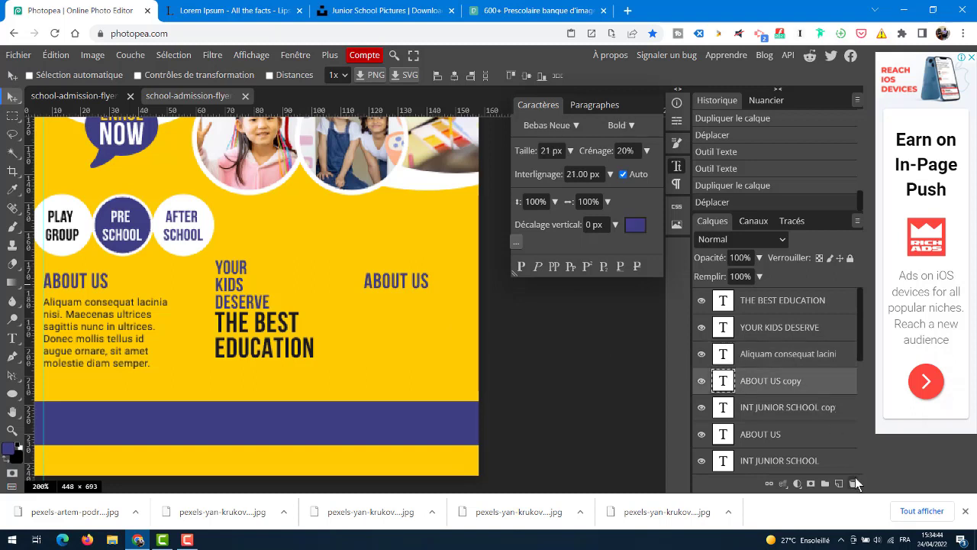
click(852, 482)
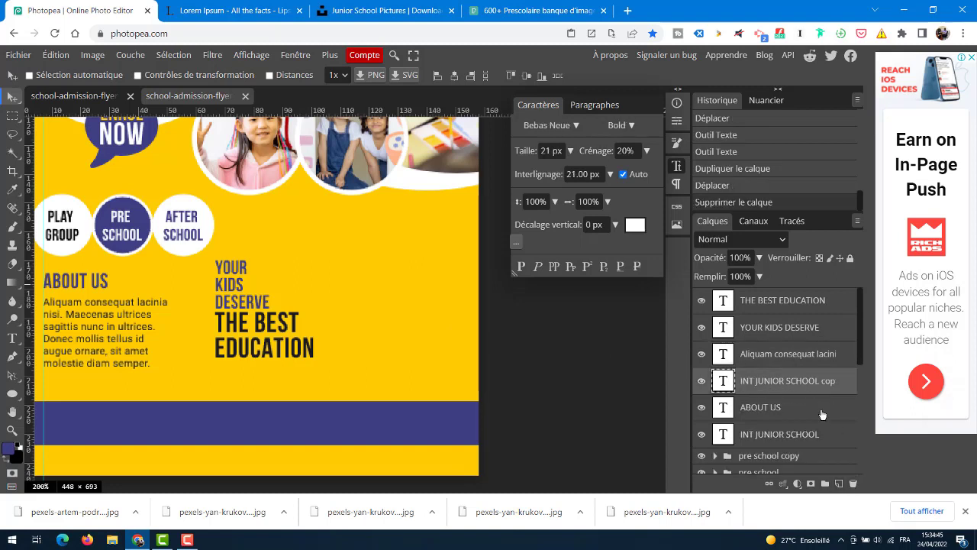
click(852, 482)
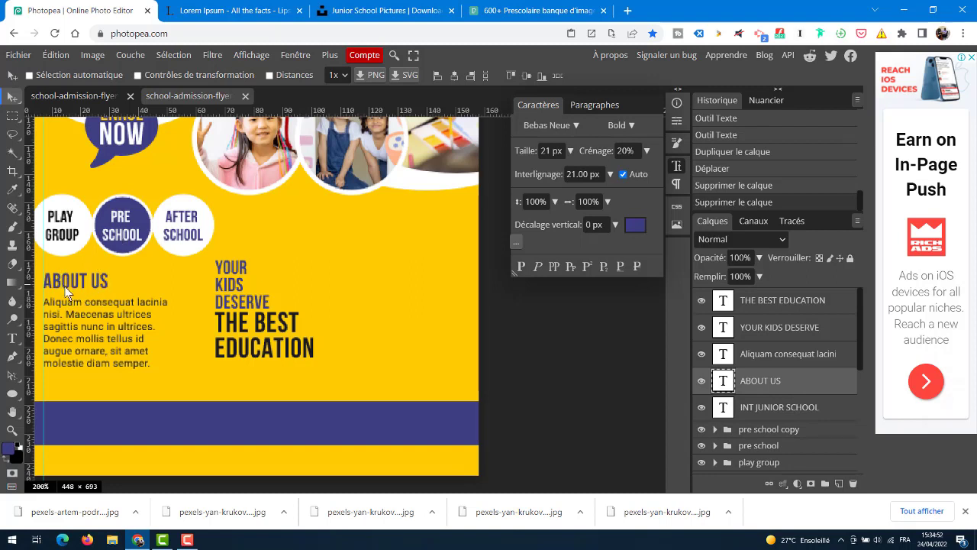
- Try duplicating the ABOUT US and INT JUNIOR SCHOOL text layers and moving the copies to the empty area right of the slogan
shift+click(832, 412)
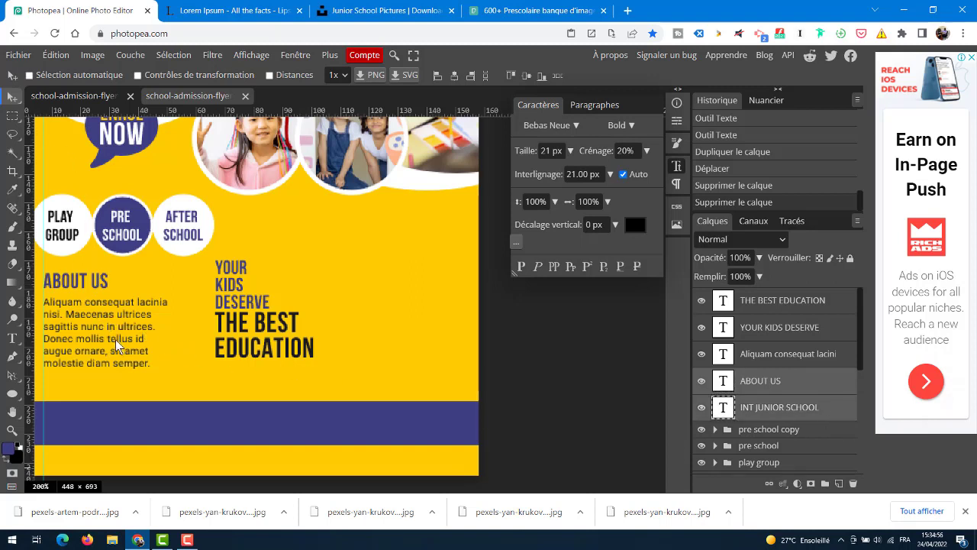
drag(115, 339, 403, 319)
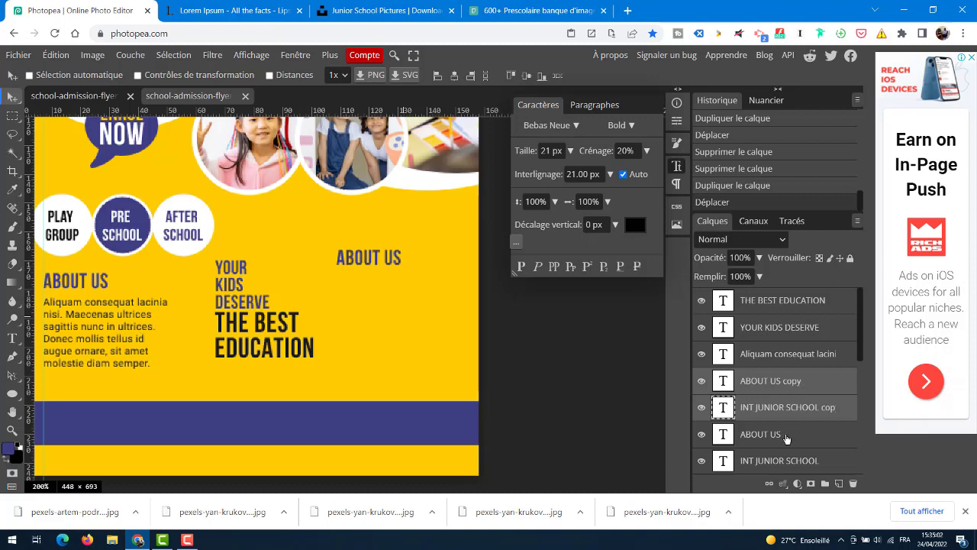
click(789, 389)
drag(221, 329, 240, 322)
click(772, 410)
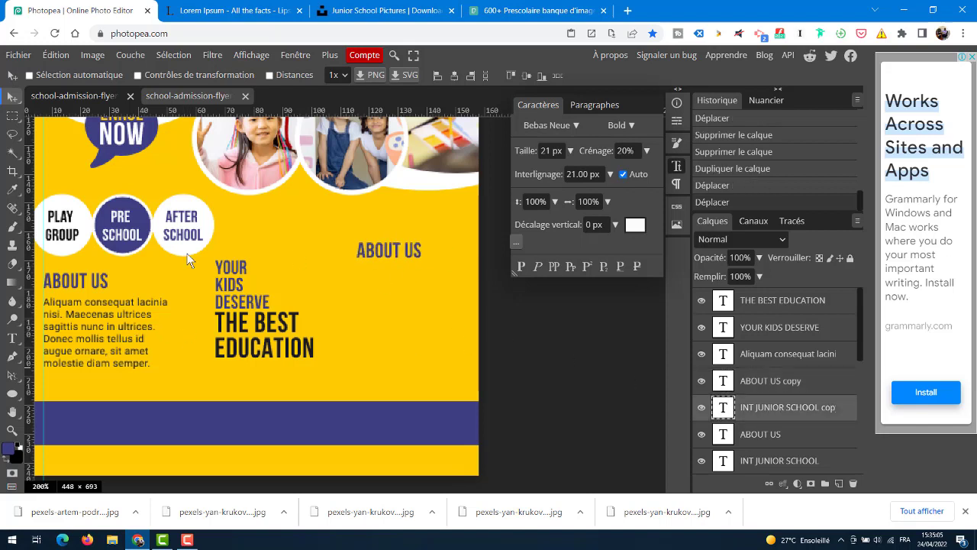
drag(130, 328, 624, 368)
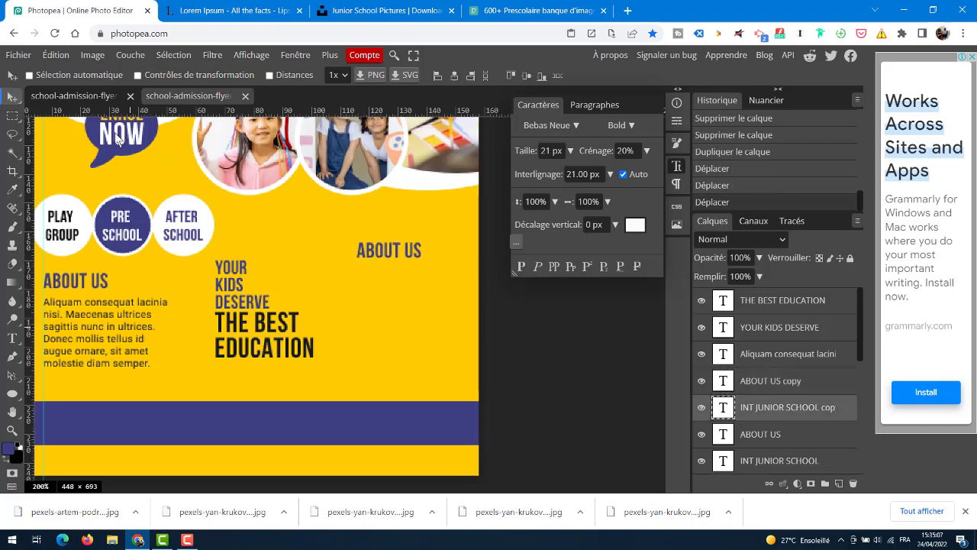
- Enable automatic layer selection, and undo a trial move of the paragraph under ABOUT US
click(98, 77)
drag(123, 313, 156, 319)
key(ctrl+z)
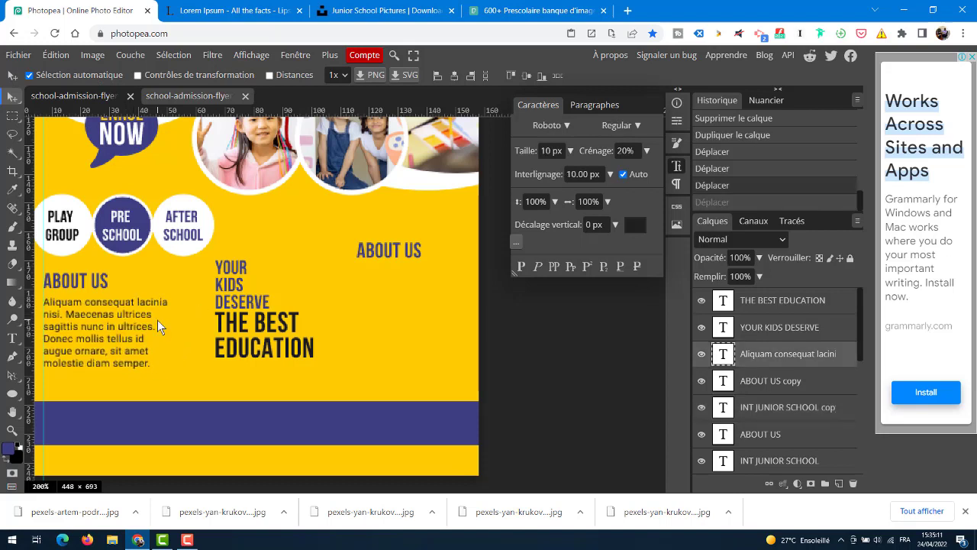
- Undo the moves and the duplication of the ABOUT US and INT JUNIOR SCHOOL text layers
key(ctrl+z)
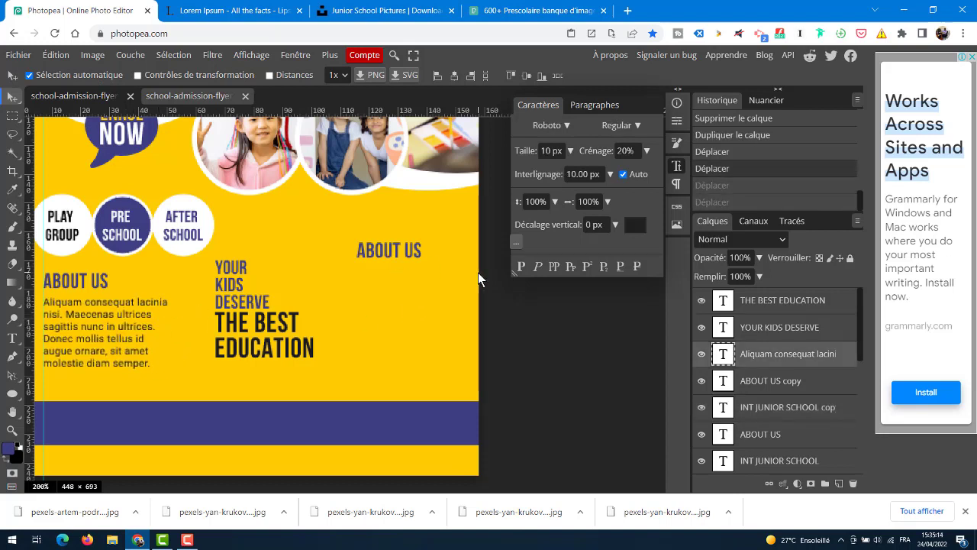
key(ctrl+z)
key(ctrl+z)
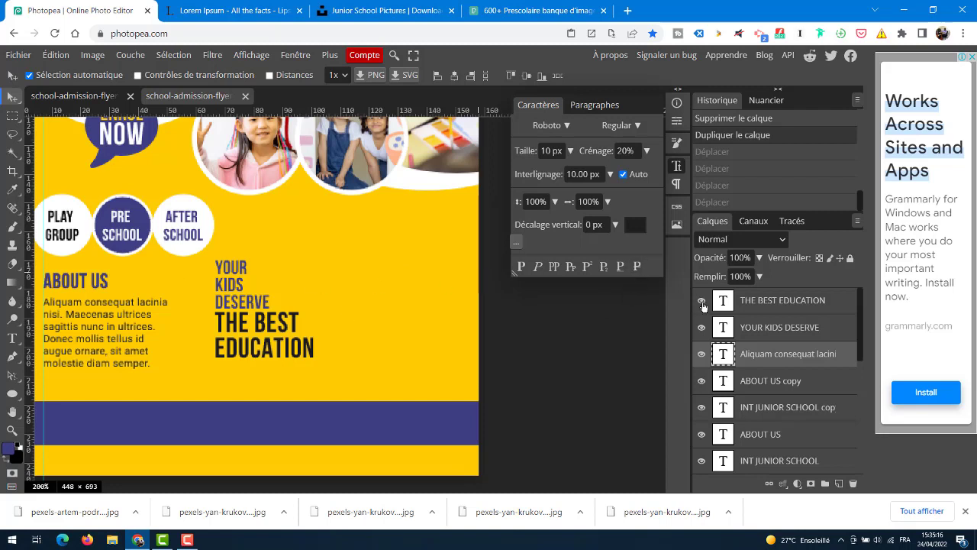
key(ctrl+z)
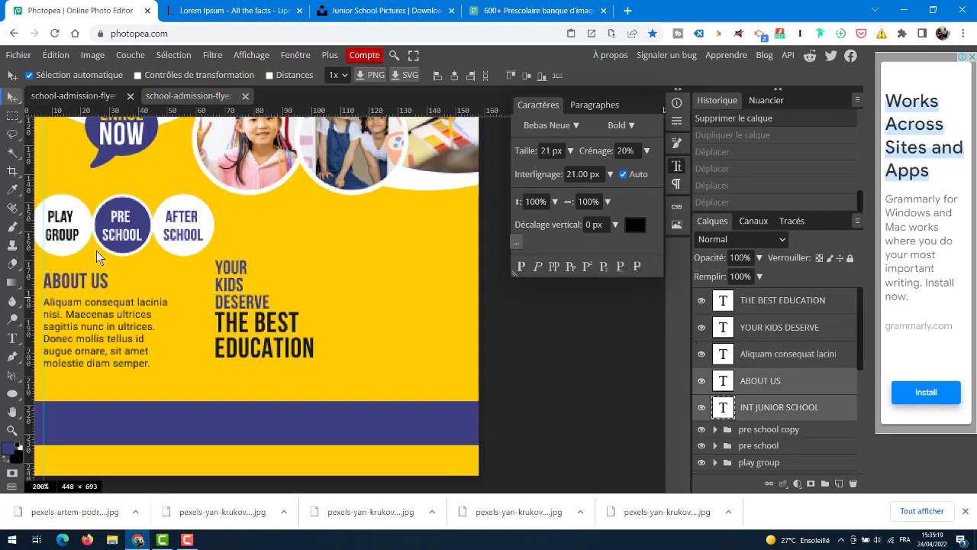
- Try again to duplicate the same two text layers and place the ABOUT US copy and its paragraph right of the slogan
alt+drag(96, 283, 120, 287)
key(ctrl+z)
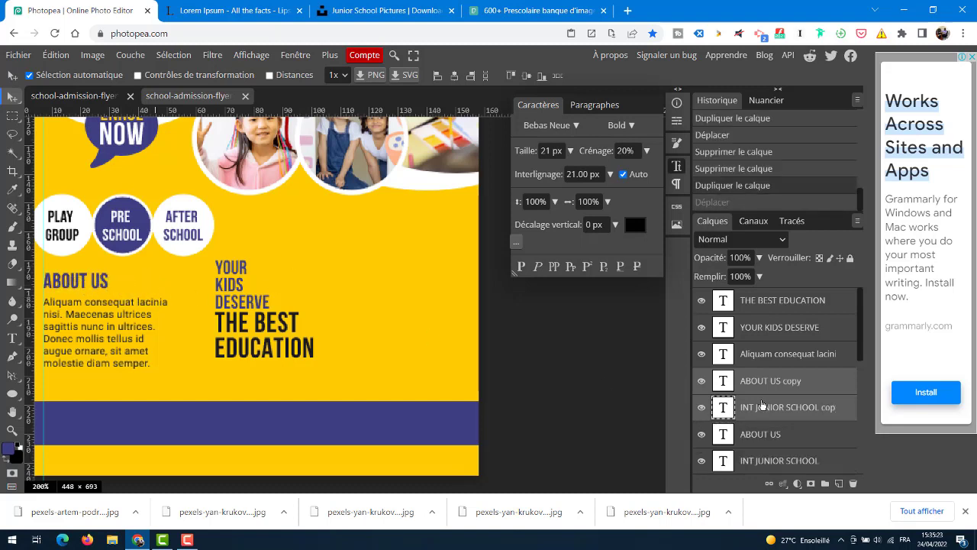
click(821, 381)
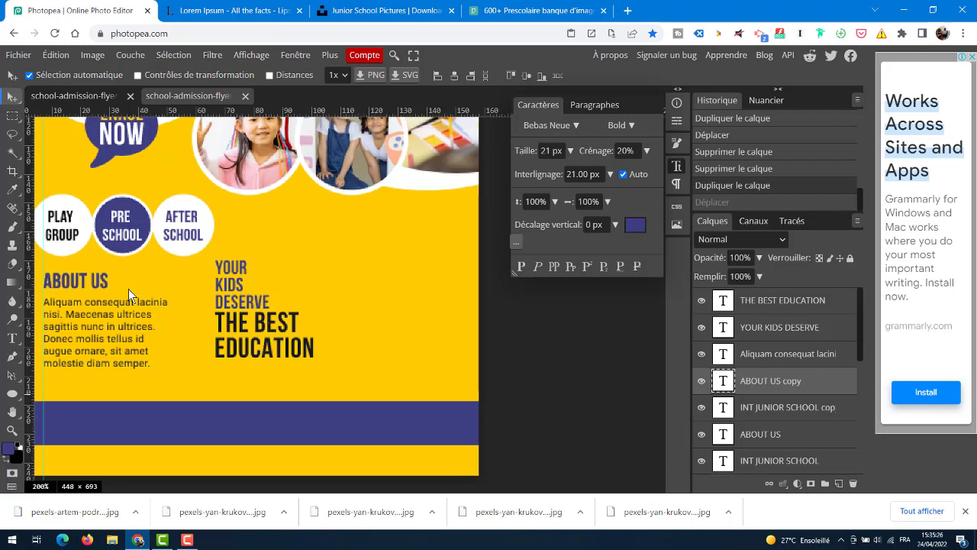
drag(105, 281, 427, 265)
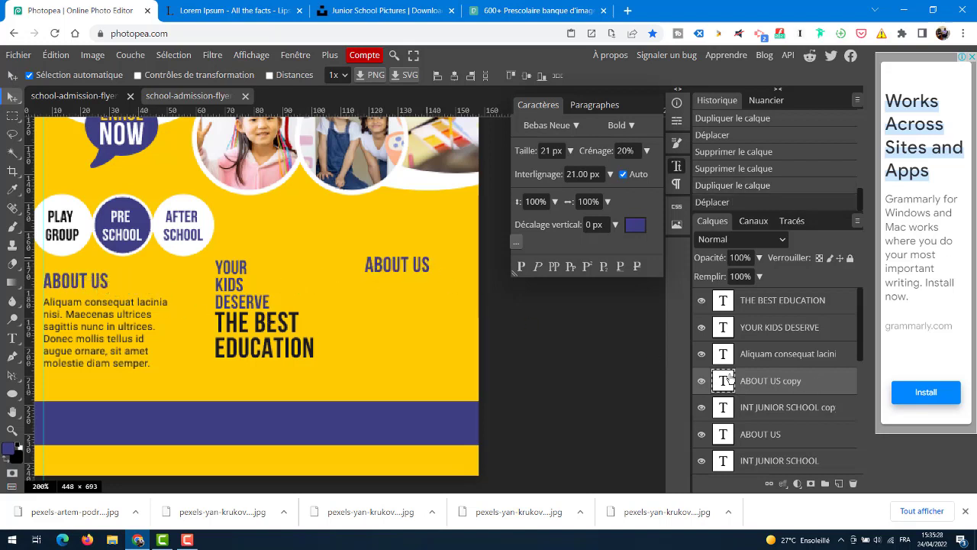
click(771, 409)
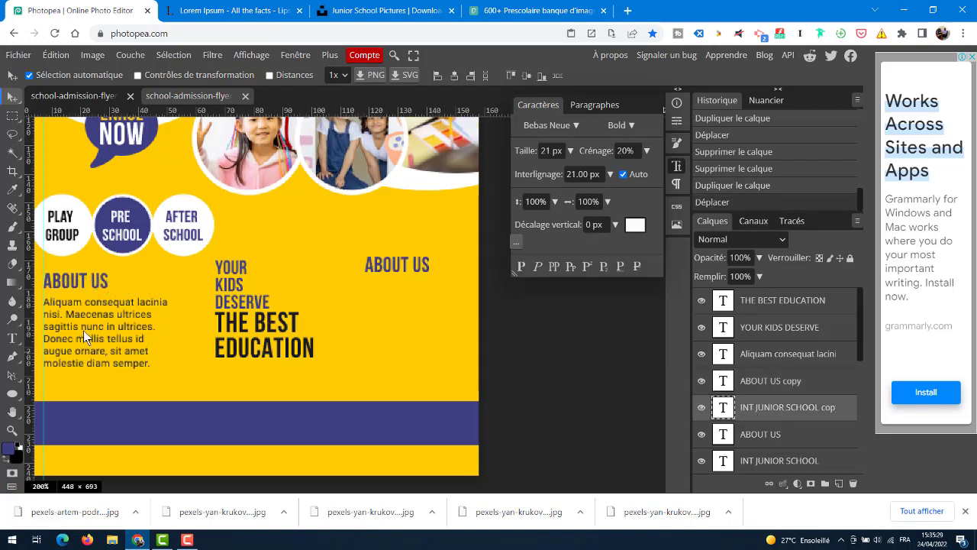
drag(83, 330, 141, 322)
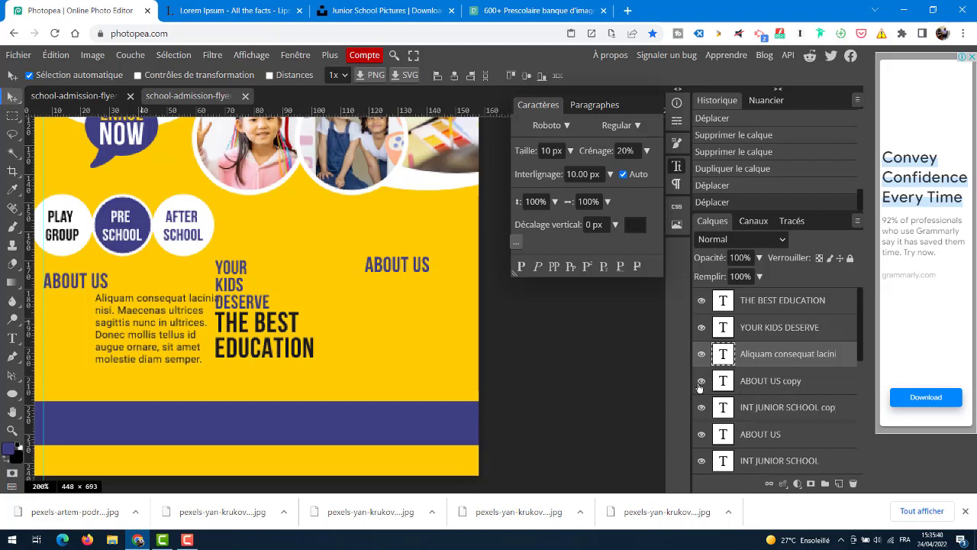
- Undo the paragraph move, the ABOUT US copy's move and the second duplication of the two text layers
key(ctrl+z)
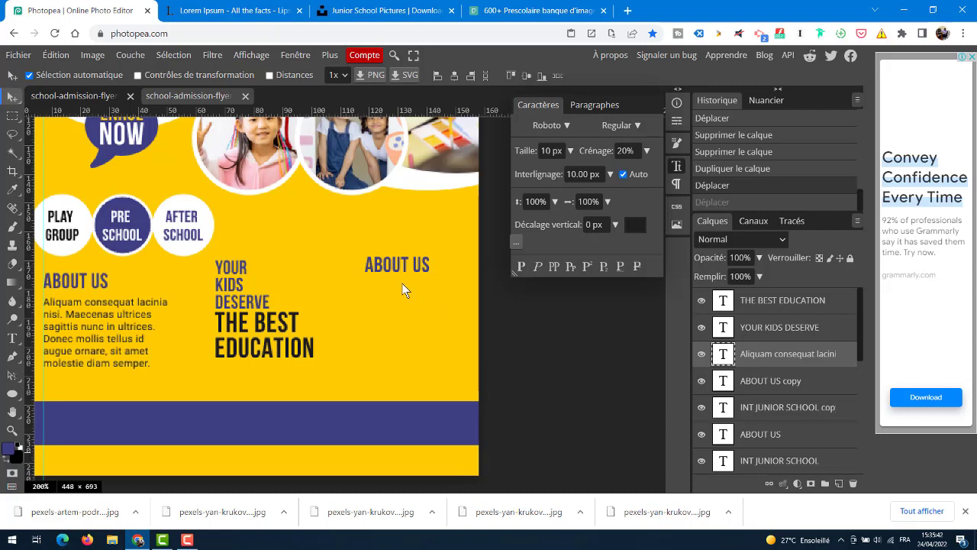
key(ctrl+z)
key(ctrl+z)
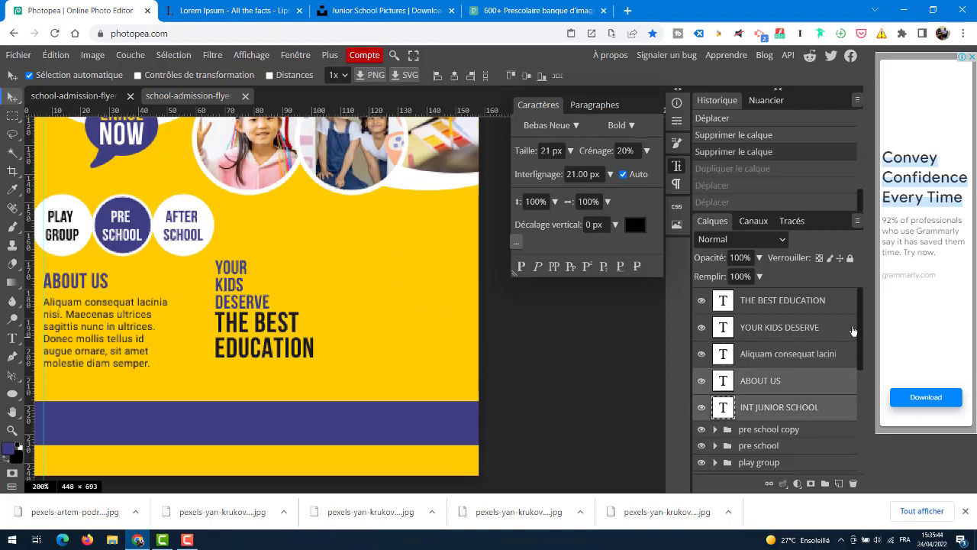
- Identify the layer holding the paragraph under ABOUT US by hiding and reshowing it, and select that layer
scroll(858, 373, down, 2)
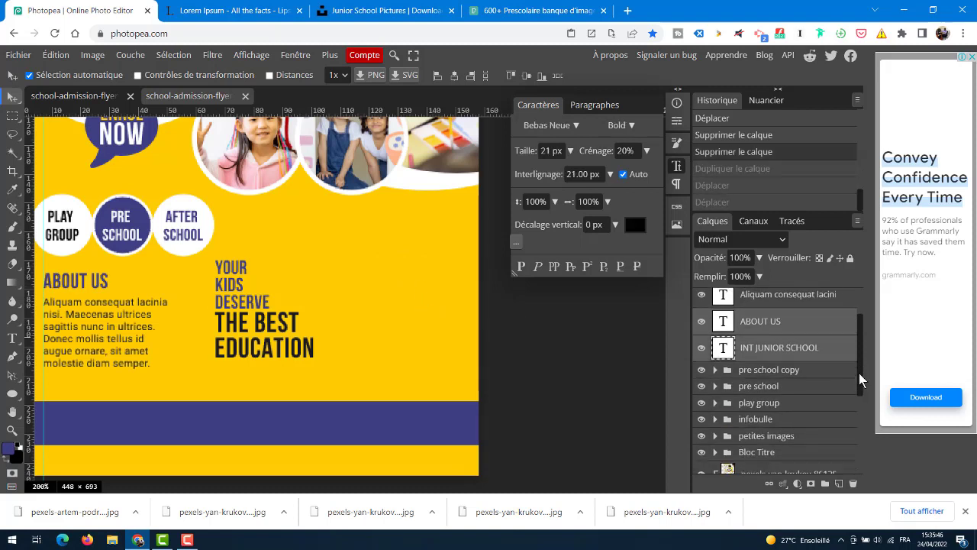
scroll(859, 348, up, 2)
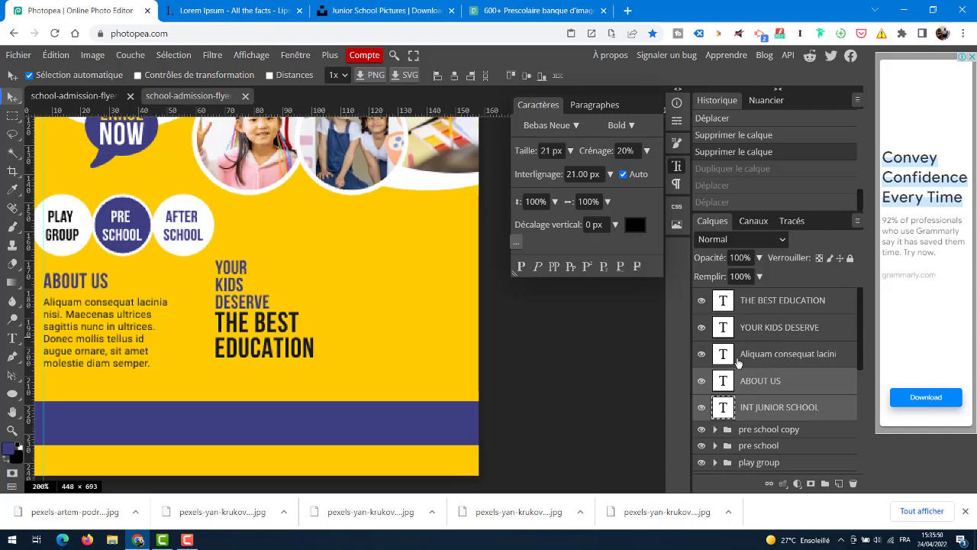
click(700, 354)
click(700, 355)
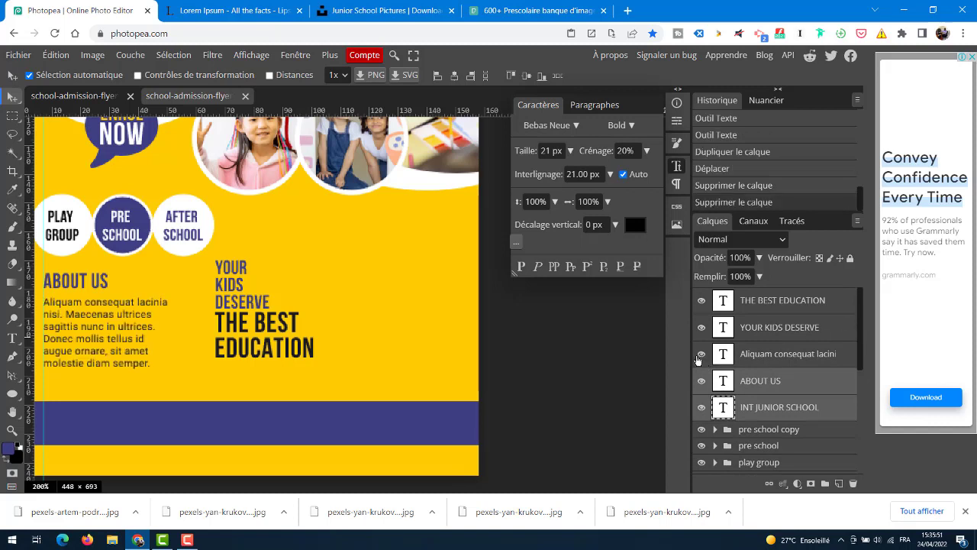
click(760, 353)
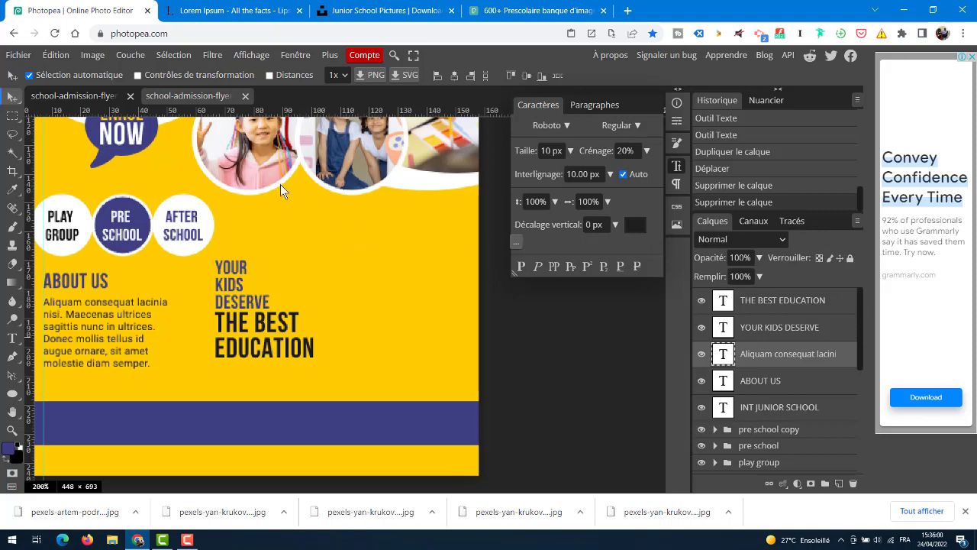
- Rename the INT JUNIOR SCHOOL text layer as LOGO
scroll(311, 233, up, 10)
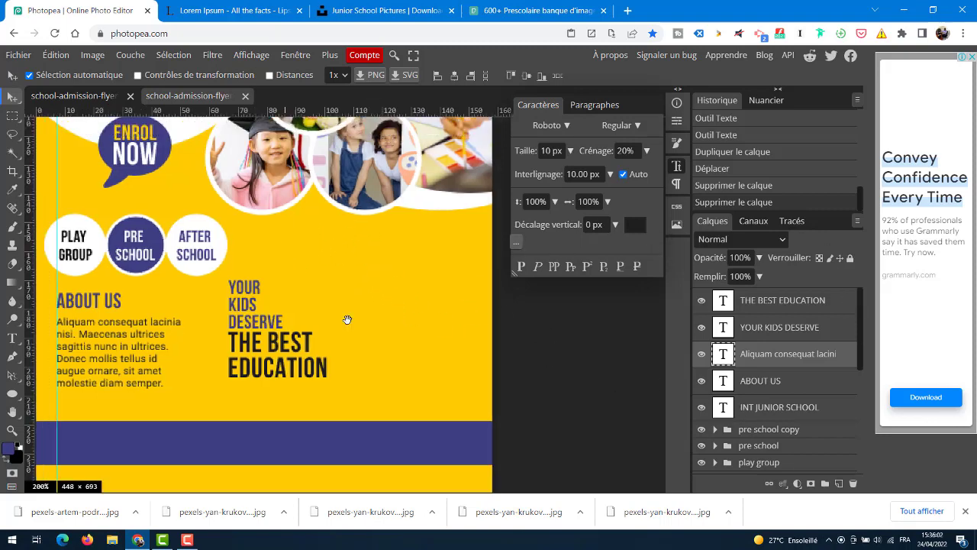
scroll(328, 290, left, 4)
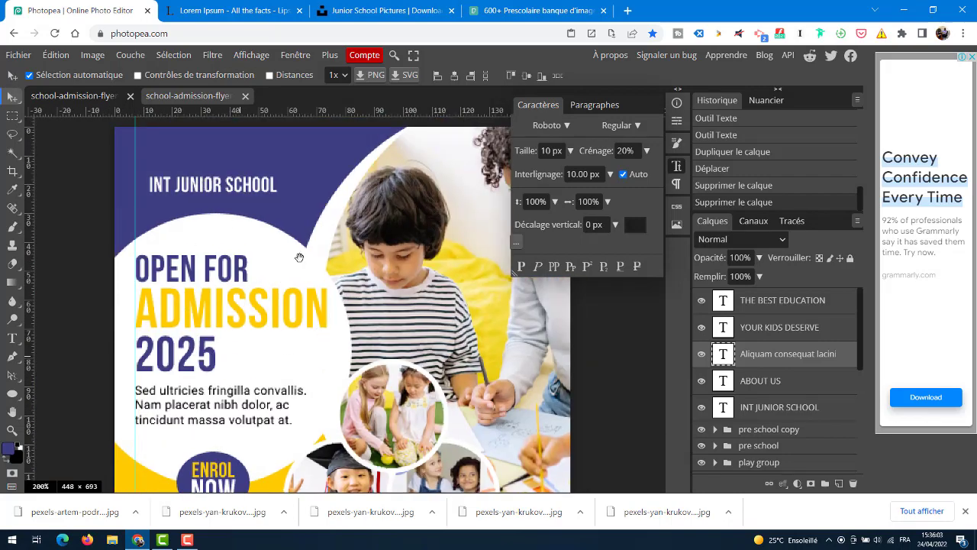
scroll(299, 258, down, 6)
scroll(299, 257, right, 2)
double_click(770, 411)
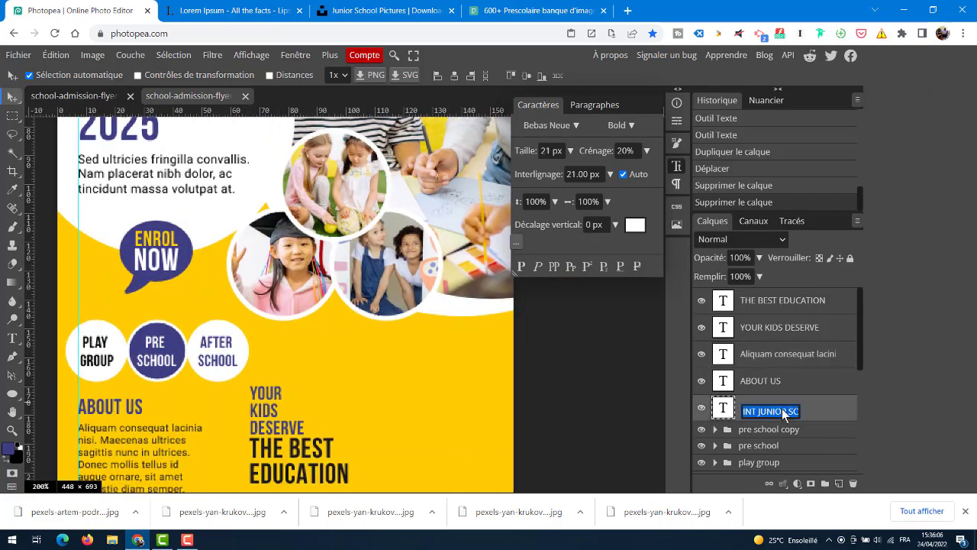
text(LOGO)
key(Return)
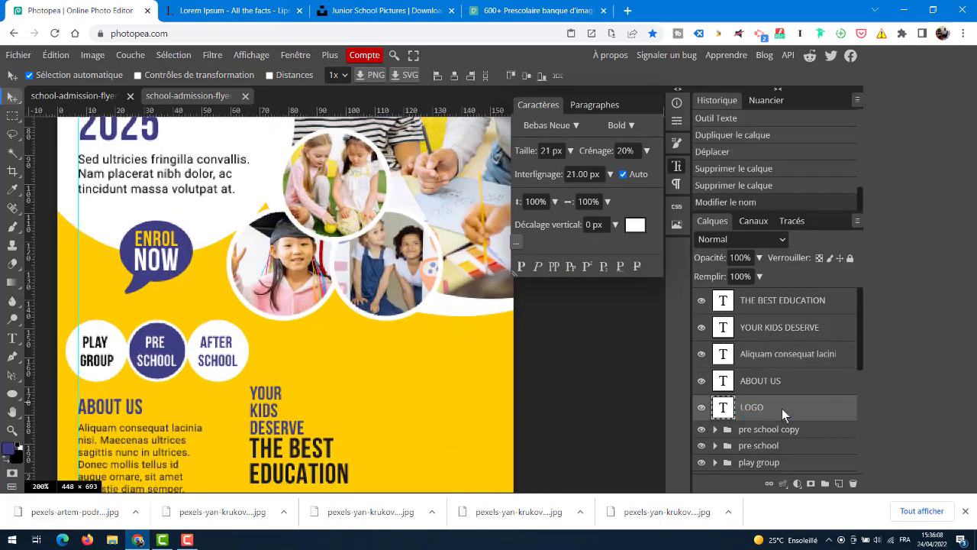
- Duplicate the ABOUT US heading together with its Aliquam paragraph and place the copies right of the slogan
click(800, 355)
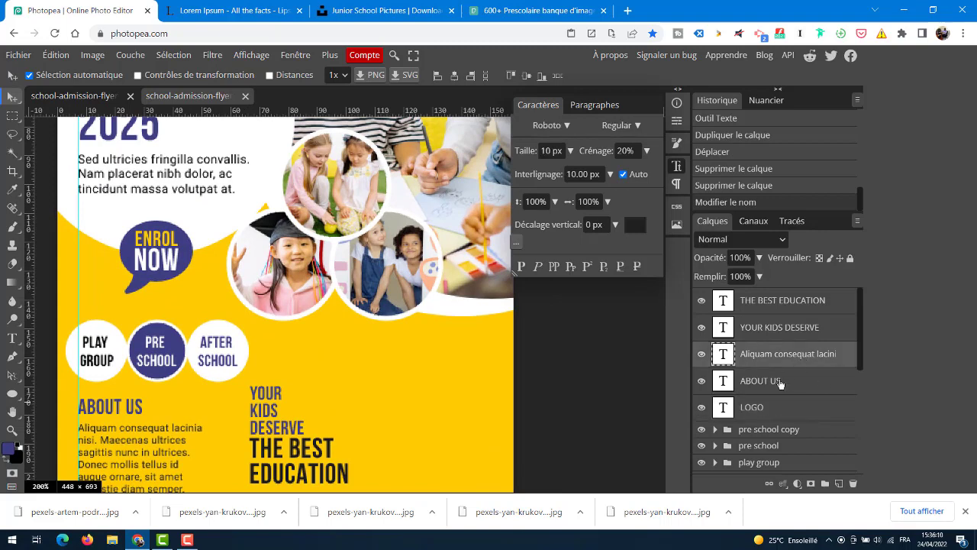
click(782, 382)
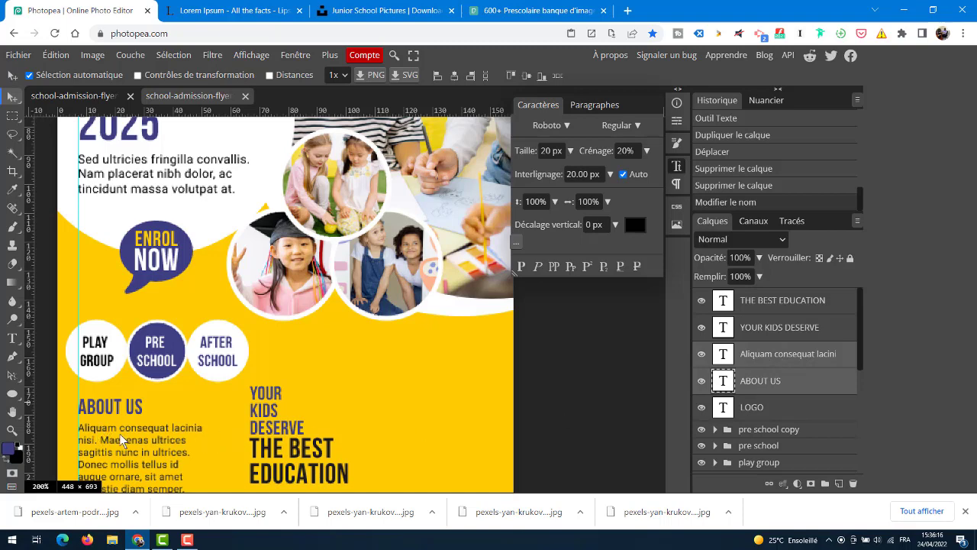
drag(151, 402, 397, 360)
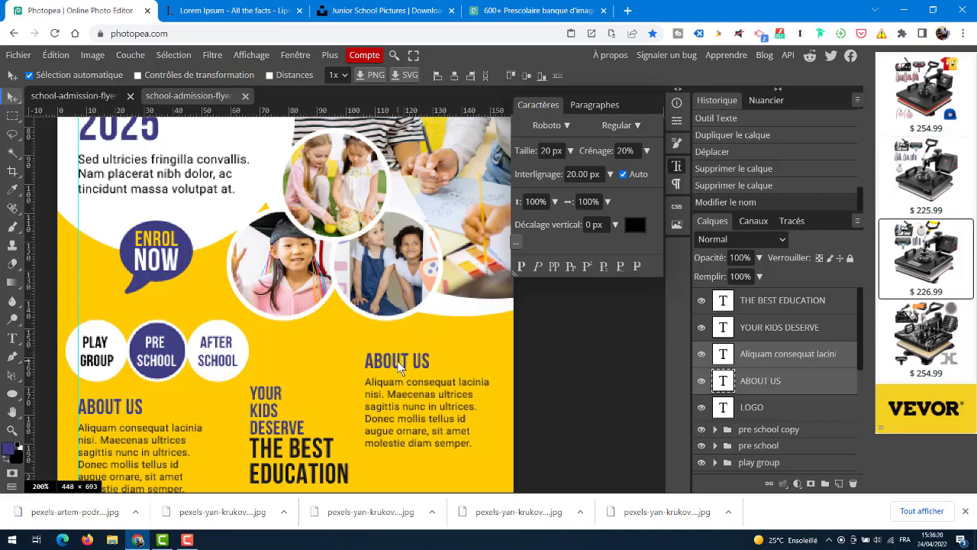
scroll(399, 362, down, 3)
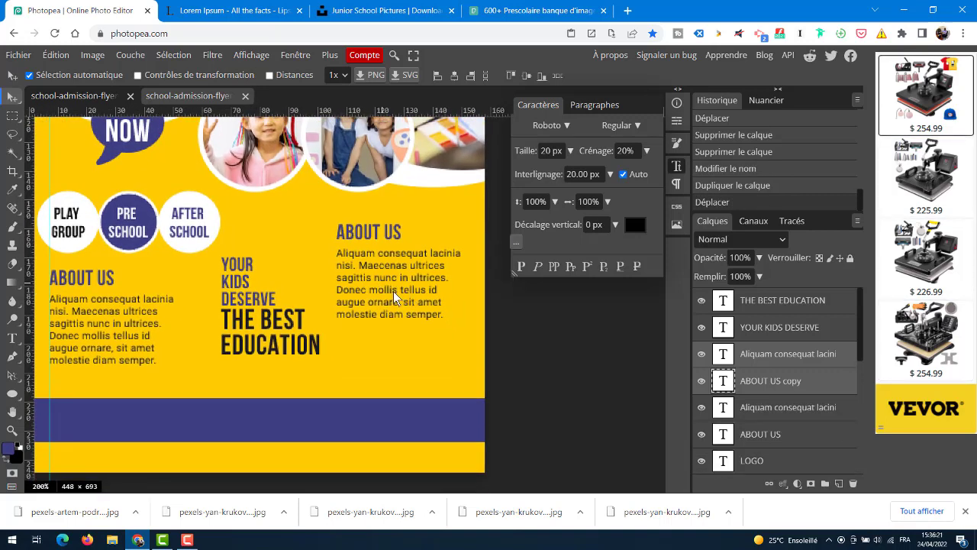
drag(392, 290, 391, 284)
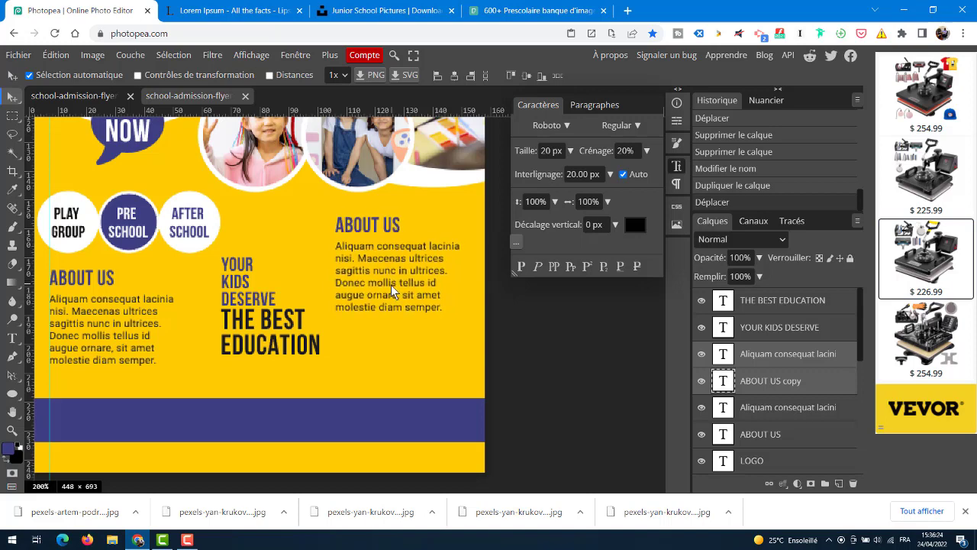
- Shift the YOUR KIDS DESERVE and THE BEST EDUCATION text layers together slightly to the left
click(780, 436)
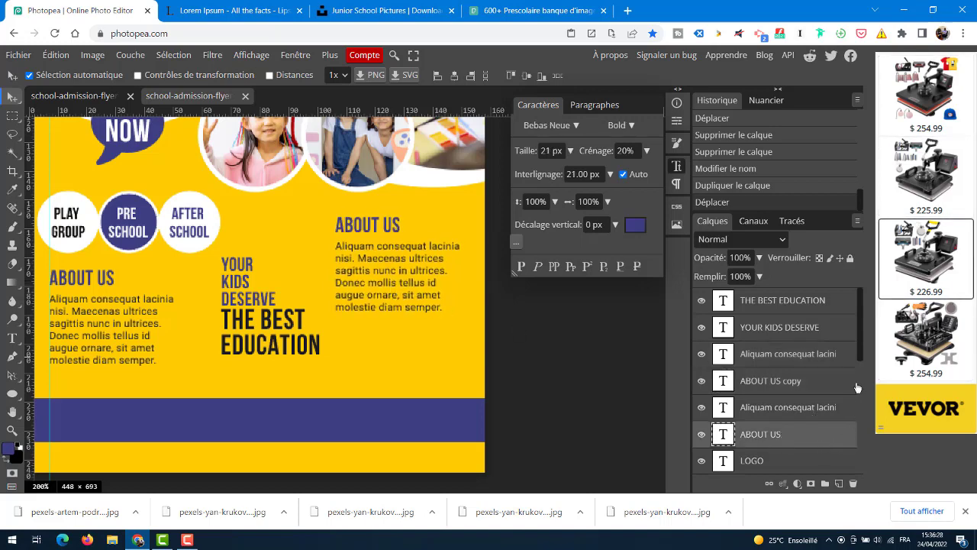
click(799, 301)
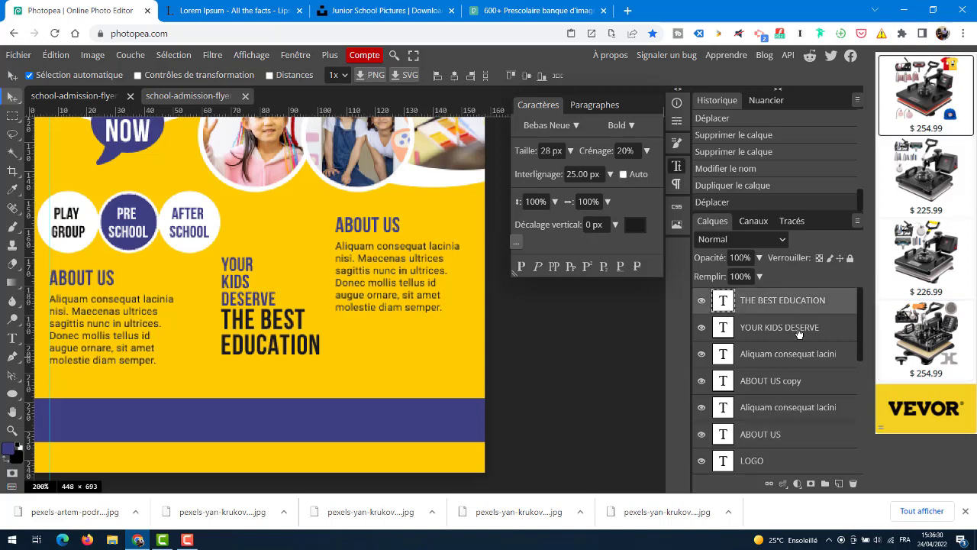
shift+click(799, 328)
drag(286, 326, 272, 322)
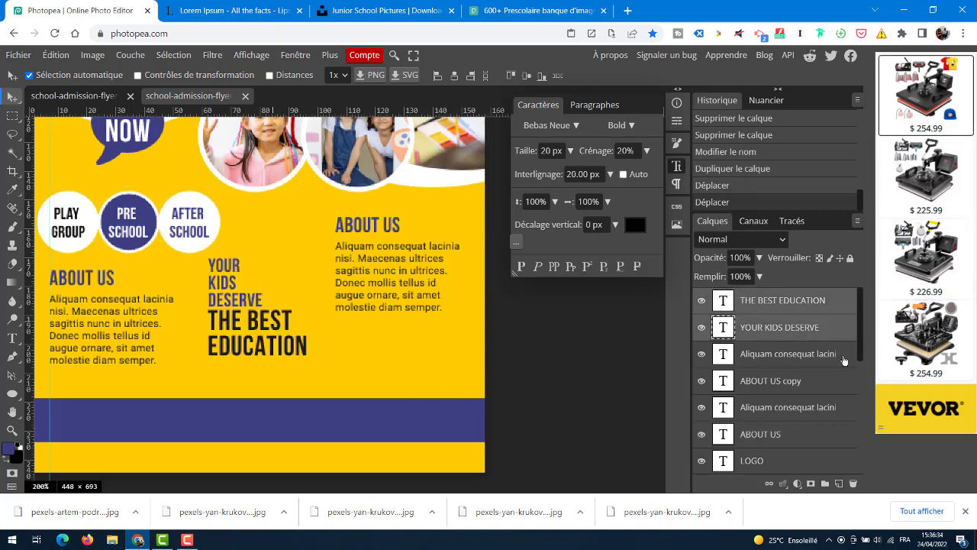
- Move the copied heading and paragraph together slightly down and to the left, beside the slogan
scroll(858, 342, down, 2)
scroll(859, 343, up, 2)
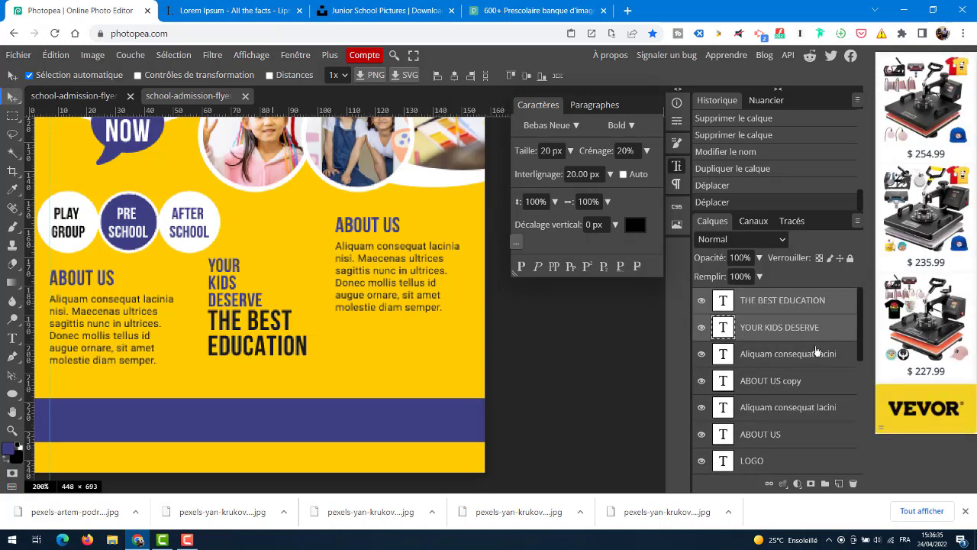
click(802, 355)
shift+click(801, 380)
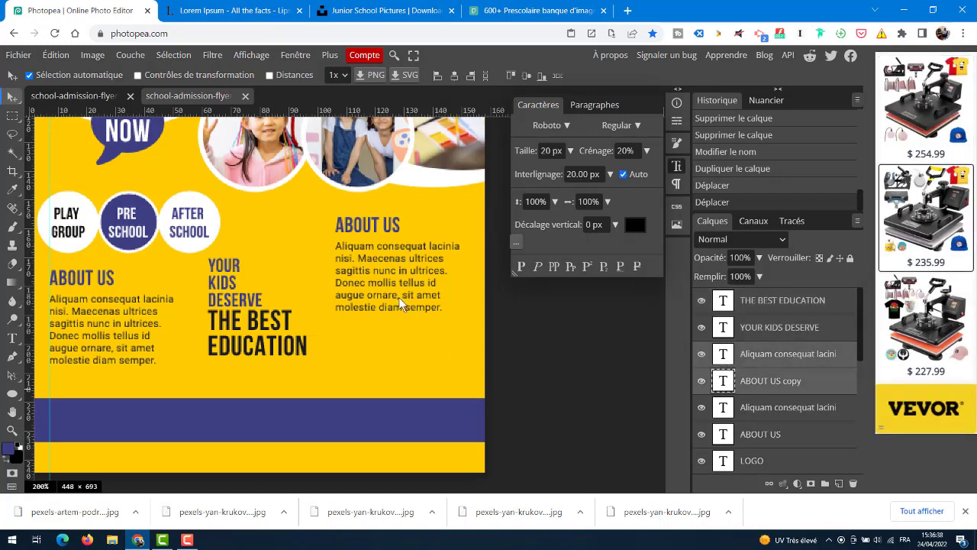
drag(398, 297, 396, 305)
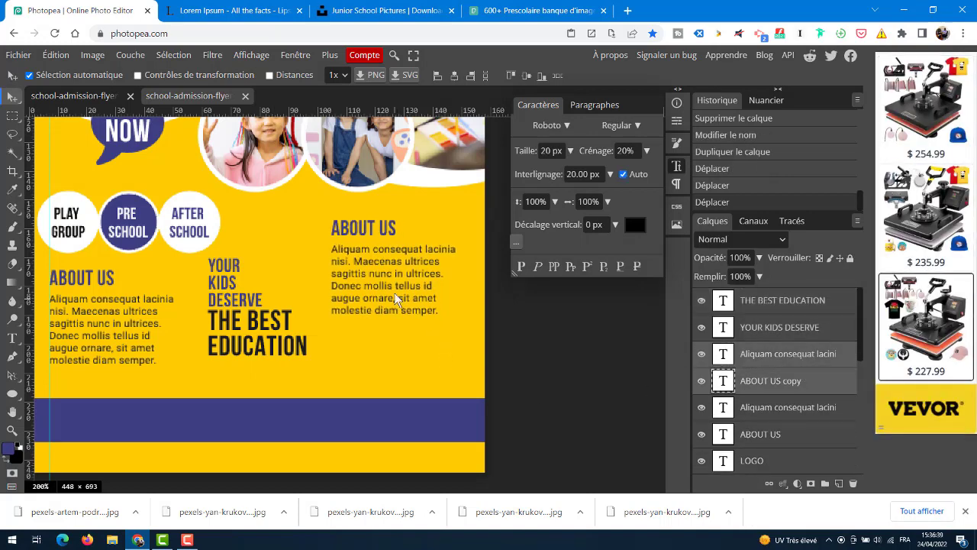
- Replace the text of the copied ABOUT US heading with LEARNING BENEFITS
double_click(354, 225)
text(LEAR)
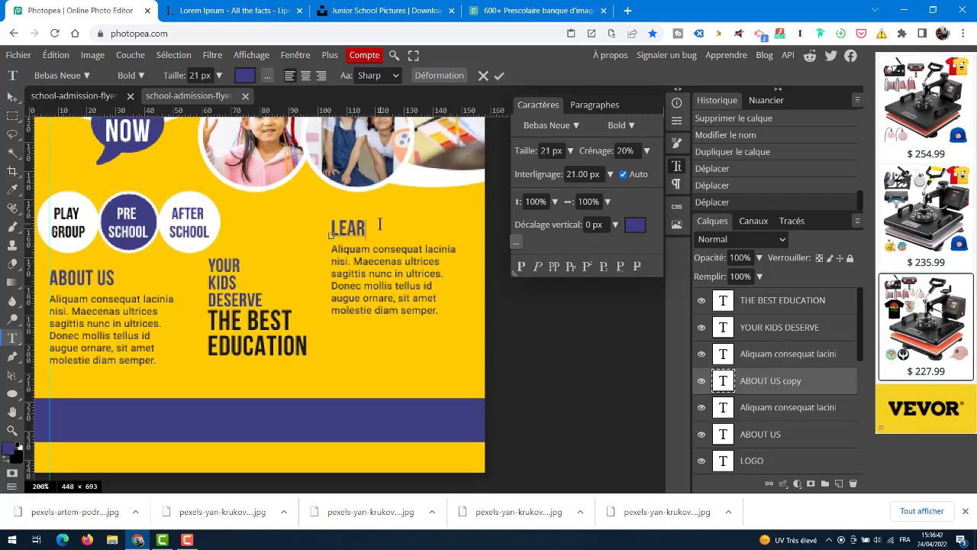
text(N)
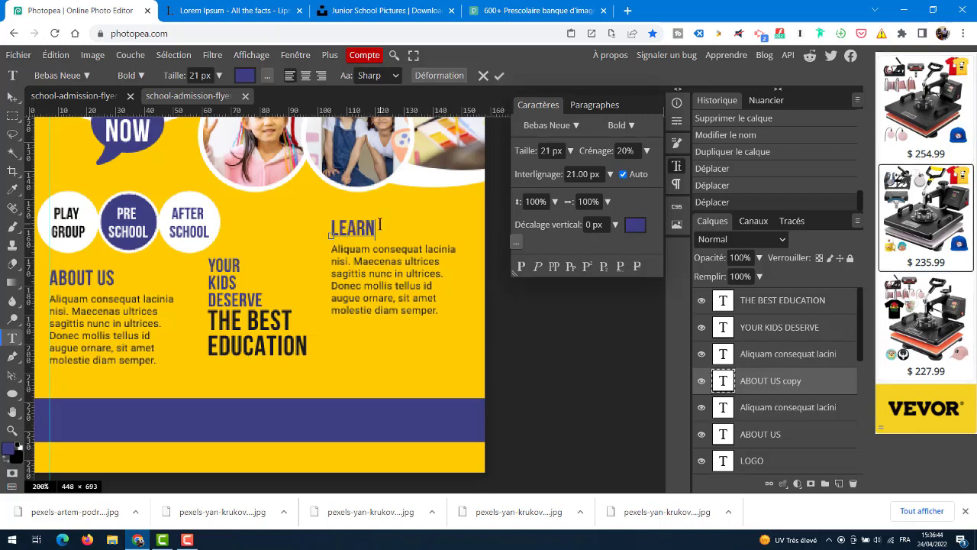
text(ING BENE)
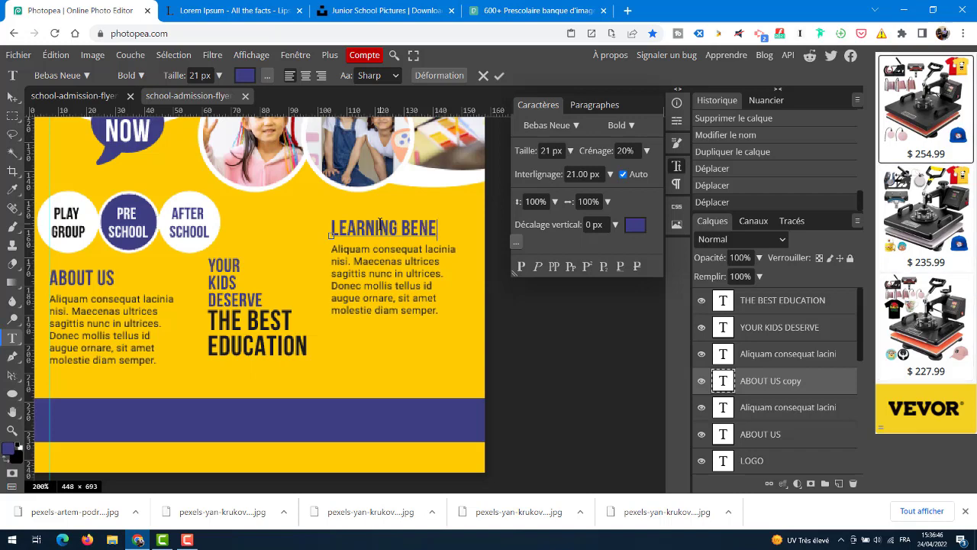
text(FITS)
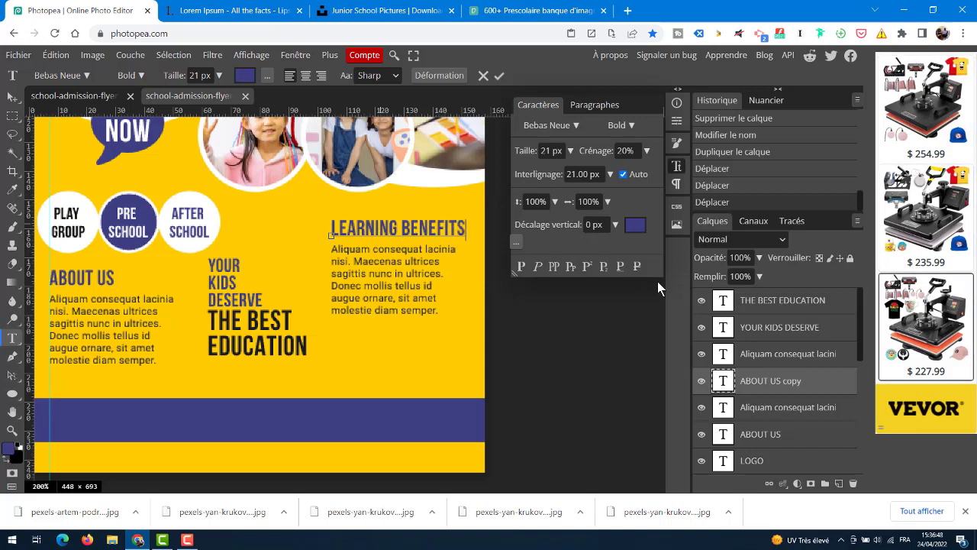
click(816, 384)
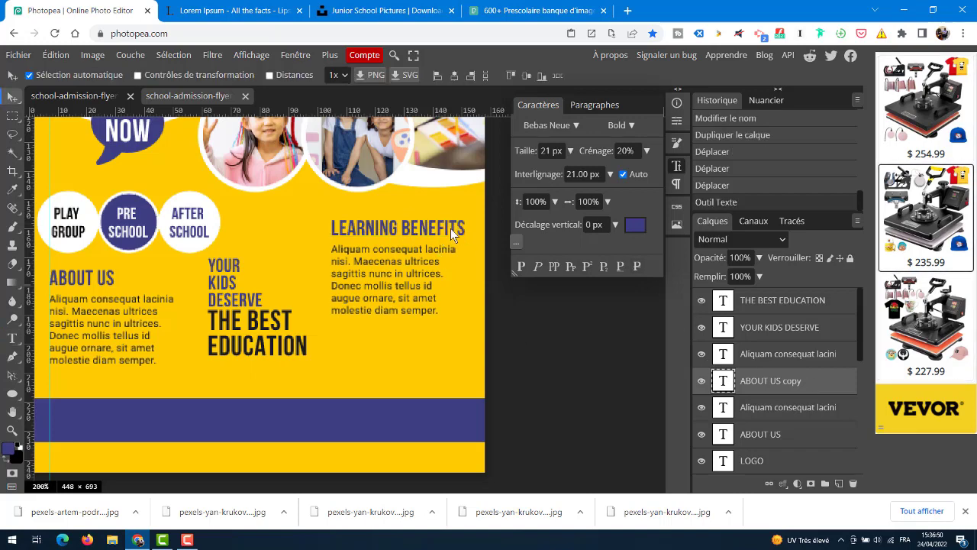
- Add a vertical guide at the flyer's right margin, using a small rectangular selection to match the left margin, and deselect
drag(160, 252, 206, 267)
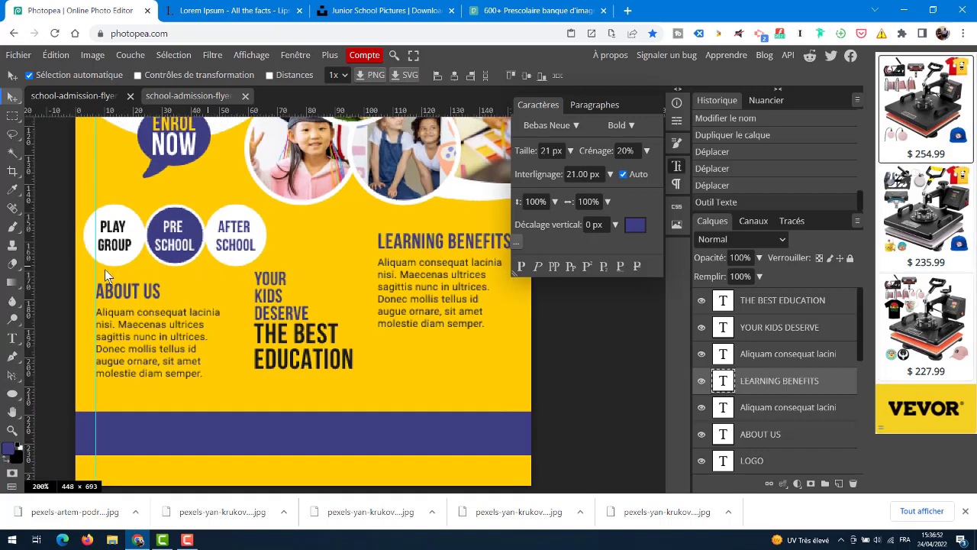
click(12, 115)
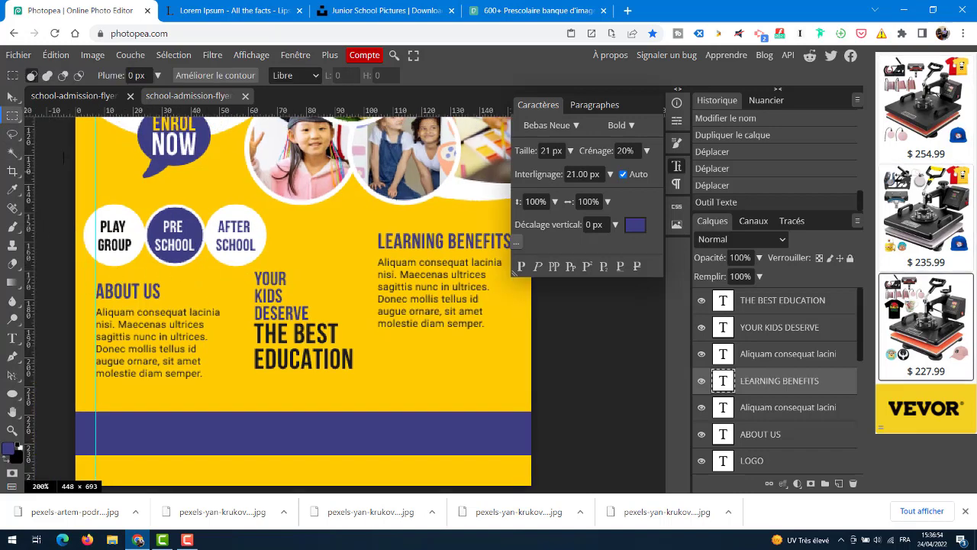
drag(76, 151, 525, 315)
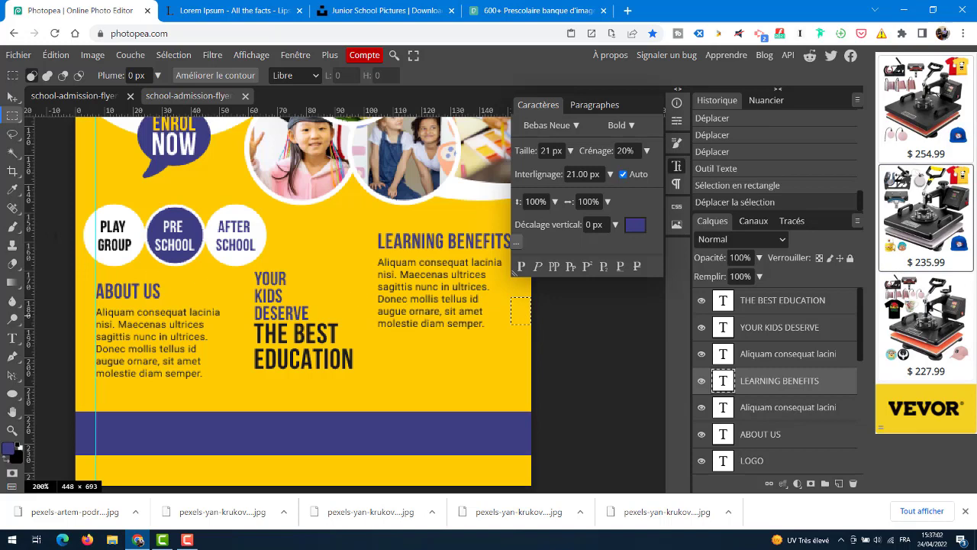
drag(27, 222, 509, 370)
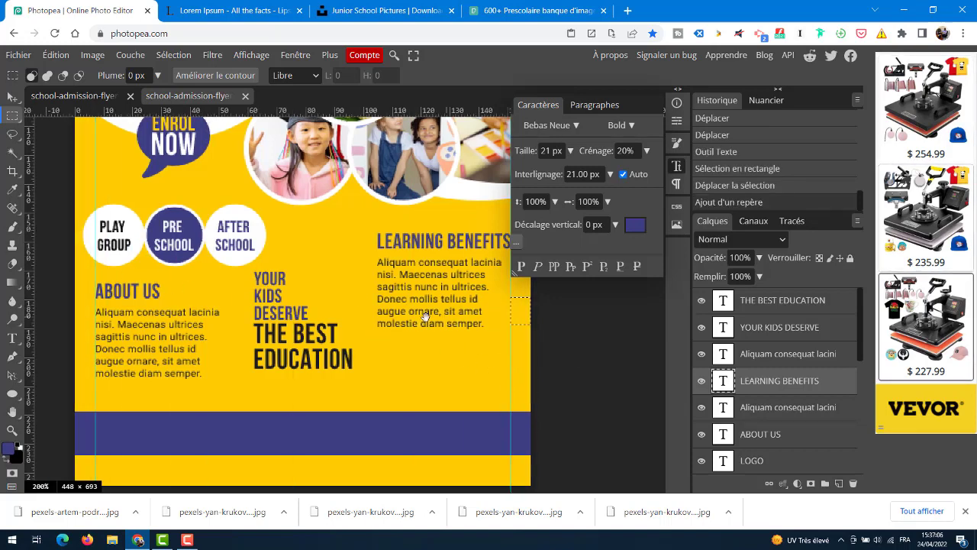
scroll(365, 325, right, 2)
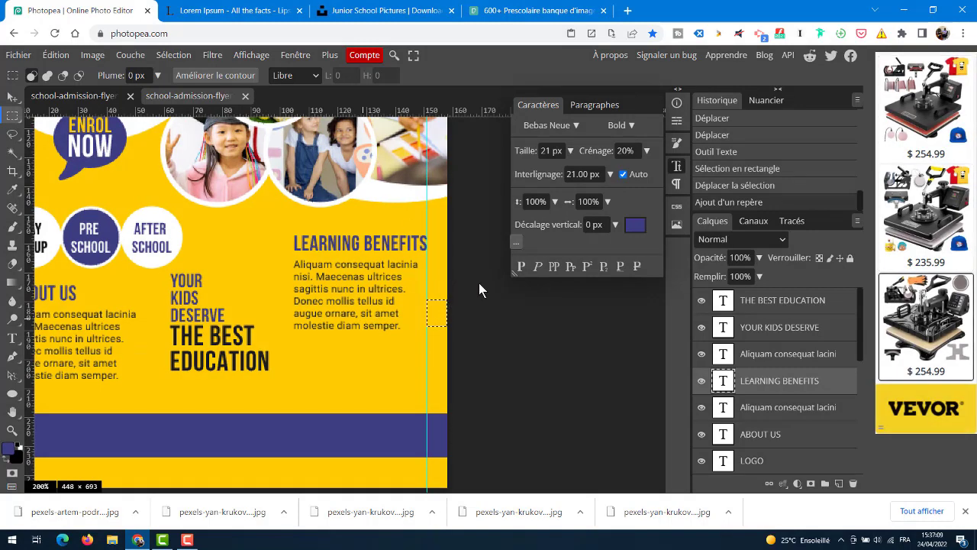
click(386, 288)
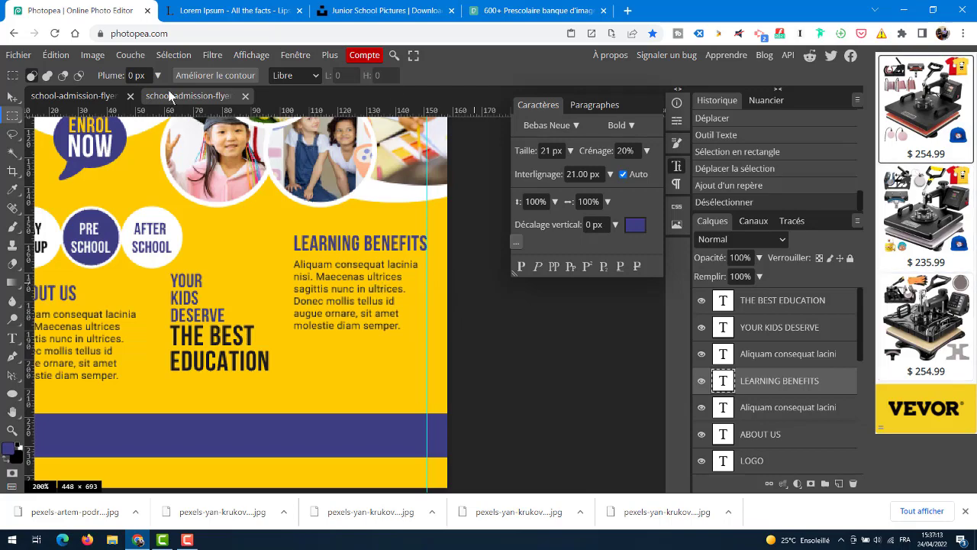
- Examine the LEARNING BENEFITS checklist in the reference flyer up close
click(86, 95)
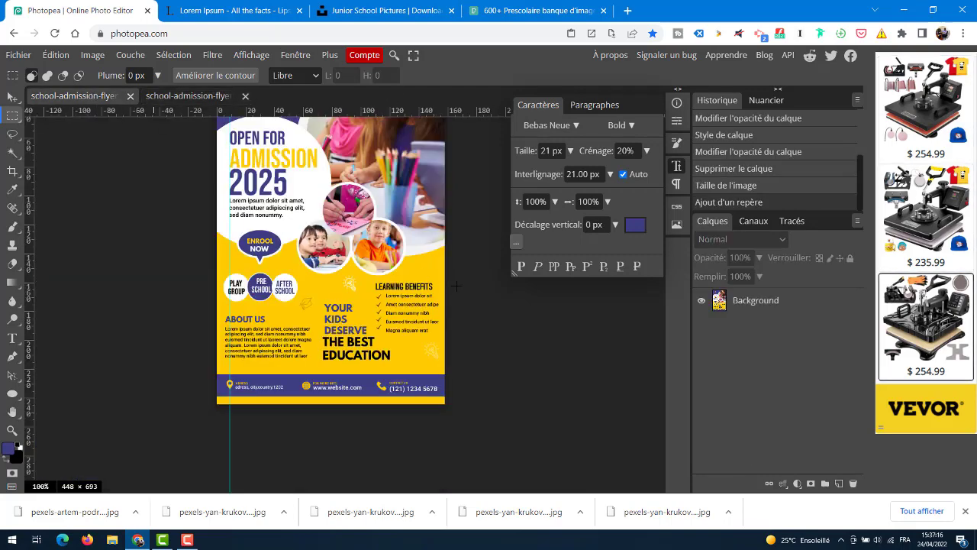
key(ctrl+plus)
drag(437, 315, 367, 300)
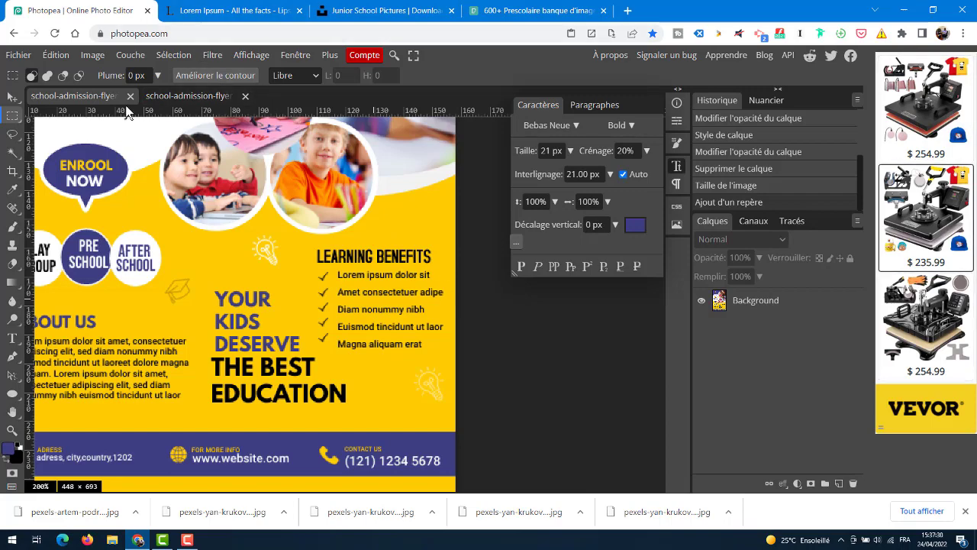
click(259, 10)
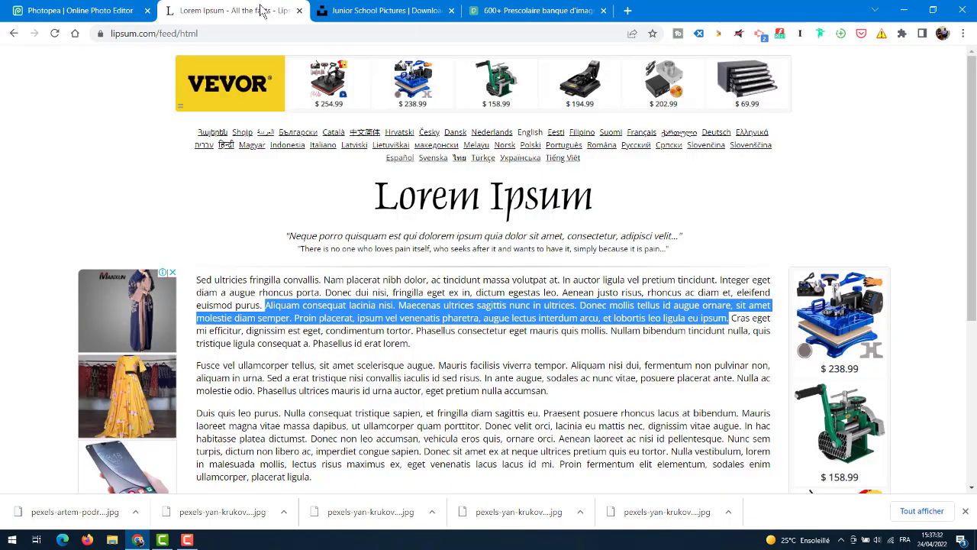
click(84, 10)
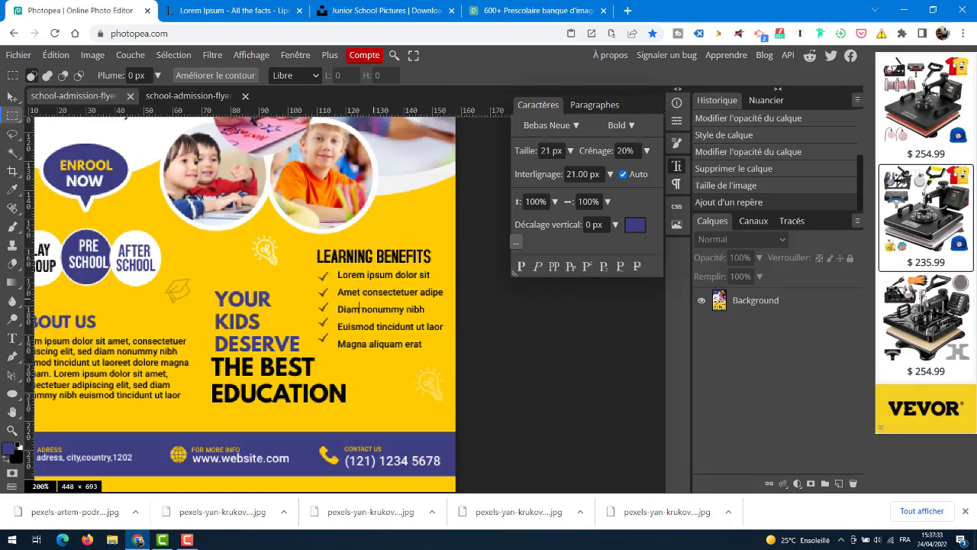
- Switch to the Lorem Ipsum website and generate 5 lists of placeholder text instead of paragraphs
click(209, 12)
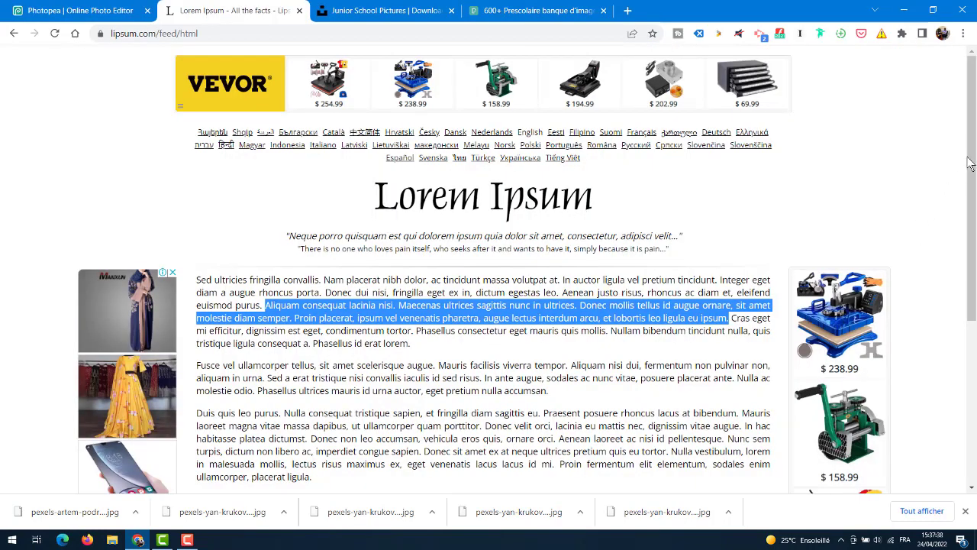
scroll(699, 289, down, 4)
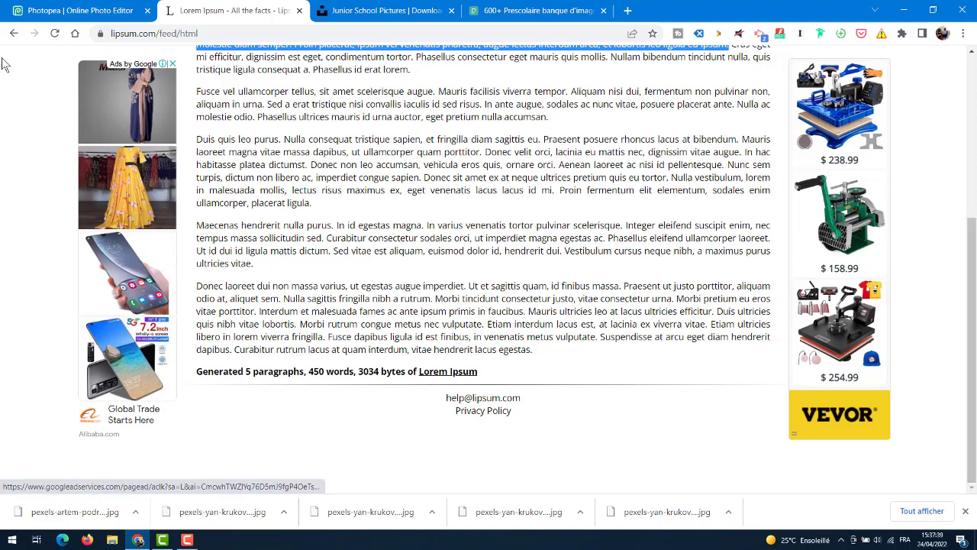
click(13, 32)
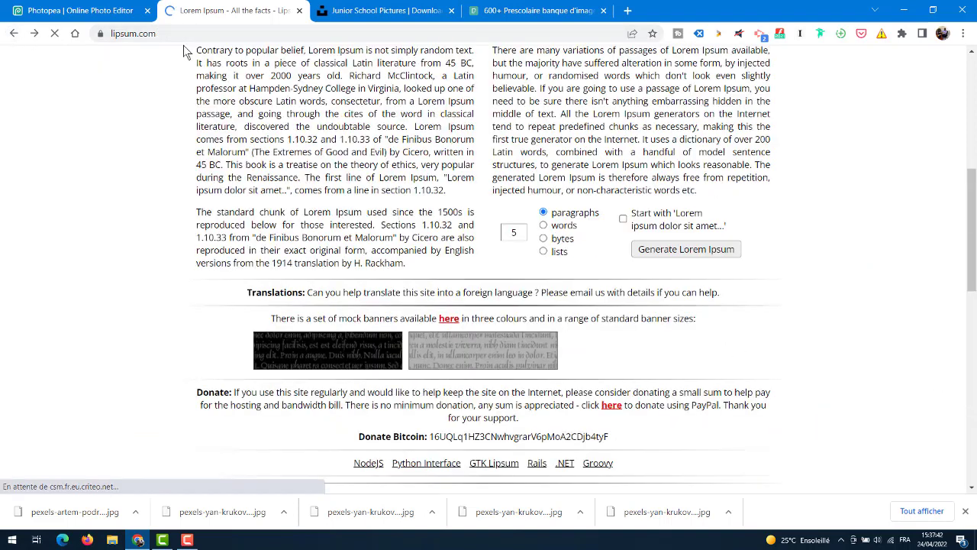
click(544, 254)
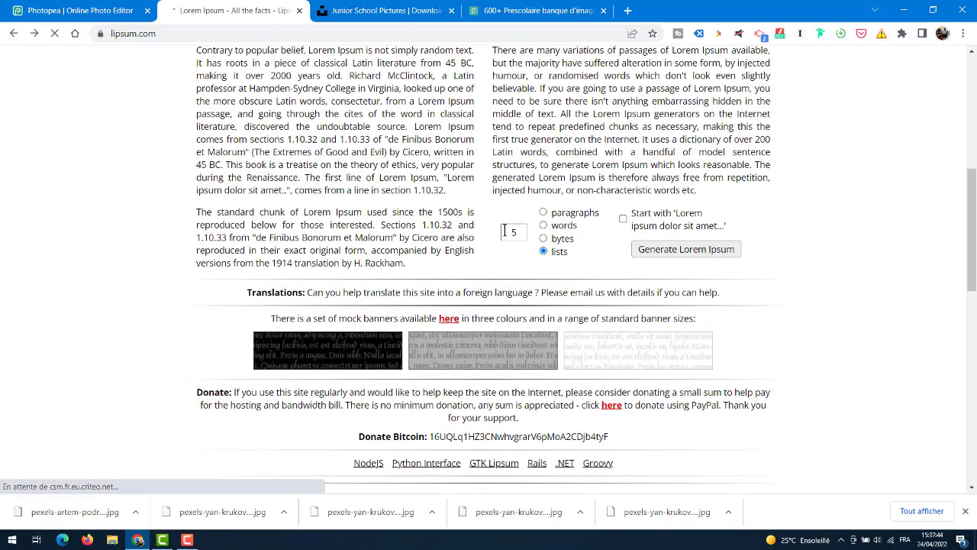
click(658, 249)
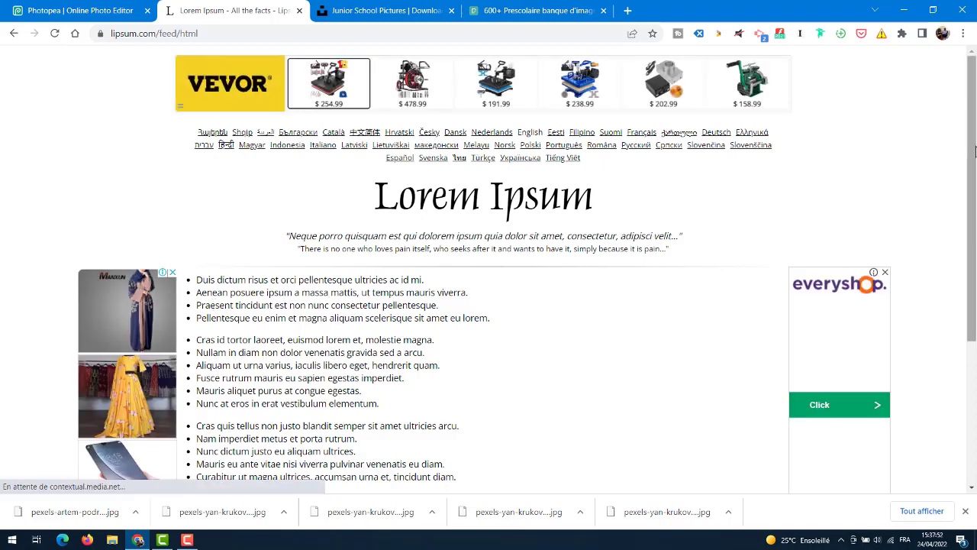
- Copy the five-item list beginning with "Cras quis tellus" and switch back to the flyer design in Photopea
scroll(519, 328, down, 2)
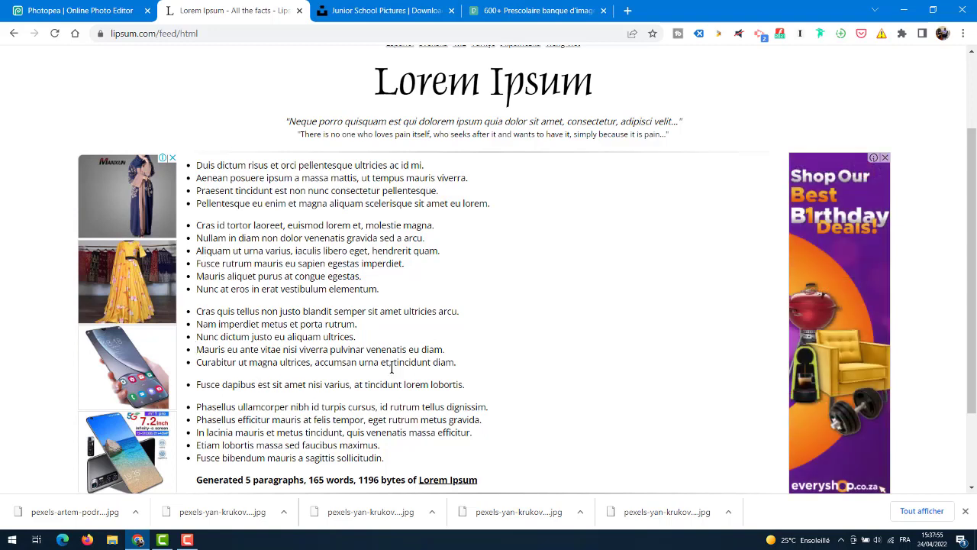
drag(463, 374, 191, 317)
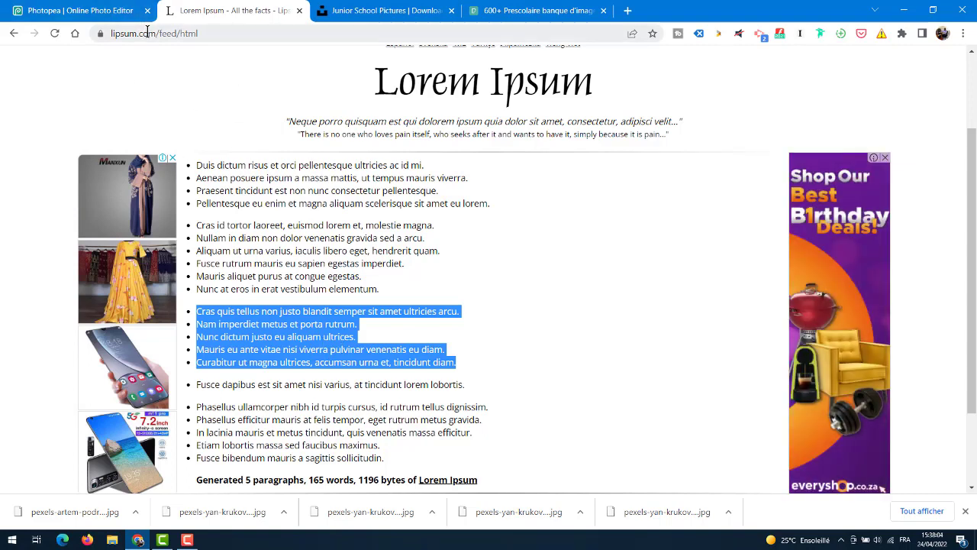
click(107, 15)
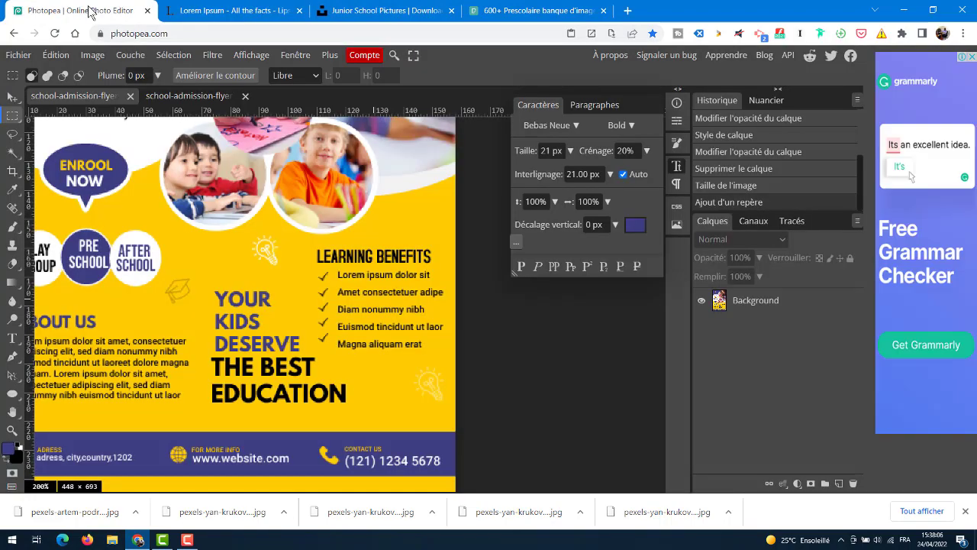
click(198, 98)
drag(272, 267, 294, 234)
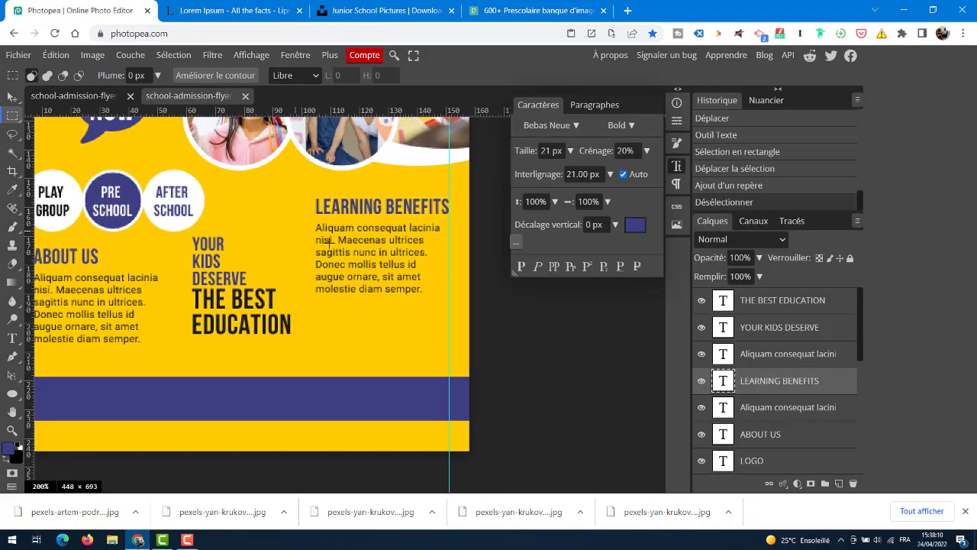
- Widen the text frame under LEARNING BENEFITS to about 50 mm, make it taller, and replace its paragraph with the copied list
click(720, 356)
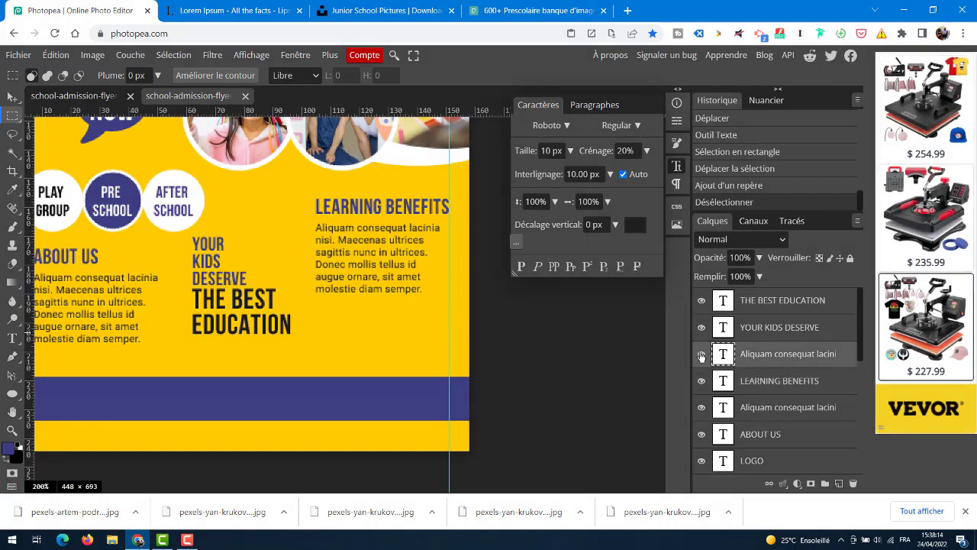
double_click(721, 357)
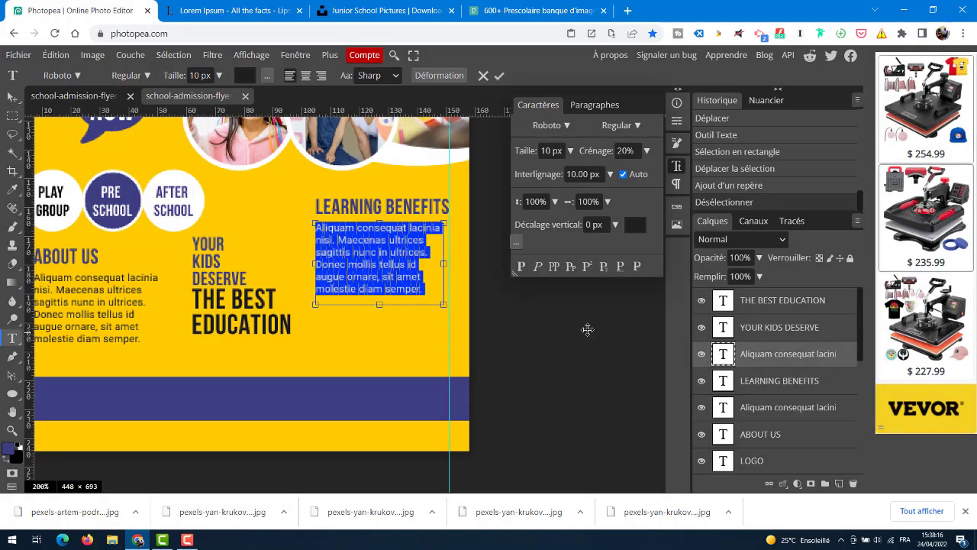
drag(448, 263, 461, 262)
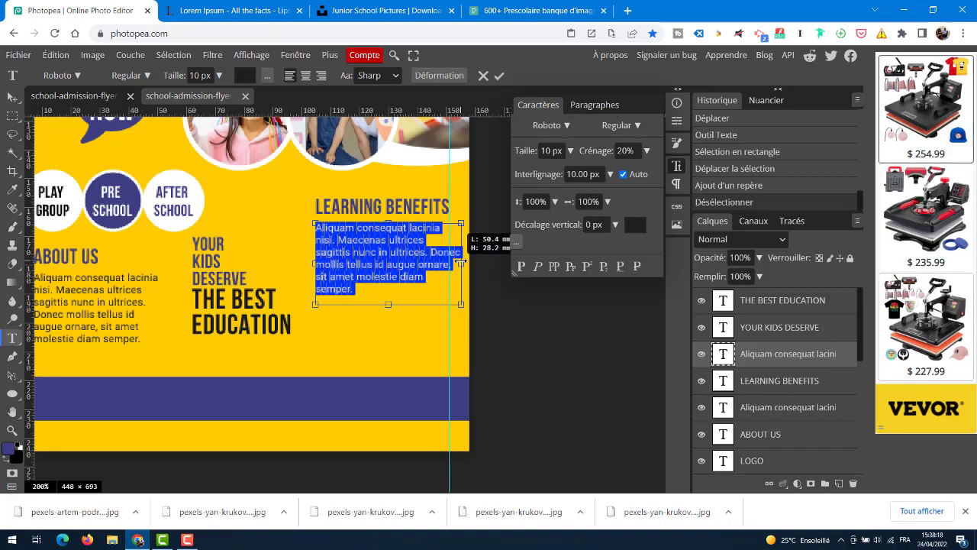
drag(387, 304, 395, 333)
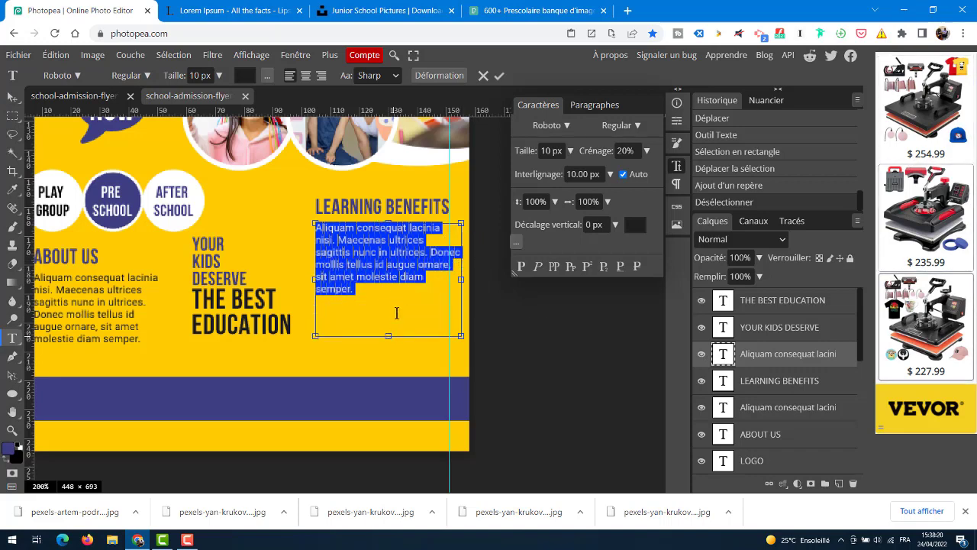
key(BackSpace)
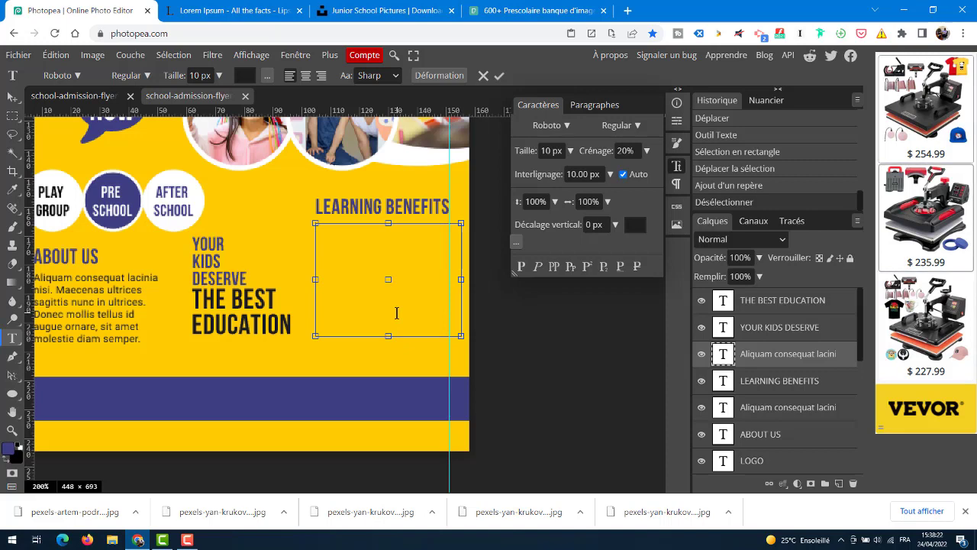
text(Cras quis tellus non justo blandit semper sit amet ultricies arcu. Nam imperdiet metus et porta rutrum. Nunc dictum justo eu aliquam ultrices. Mauris eu ante vitae nisi viverra pulvinar venenatis eu Curabitur ut magna ultrices,)
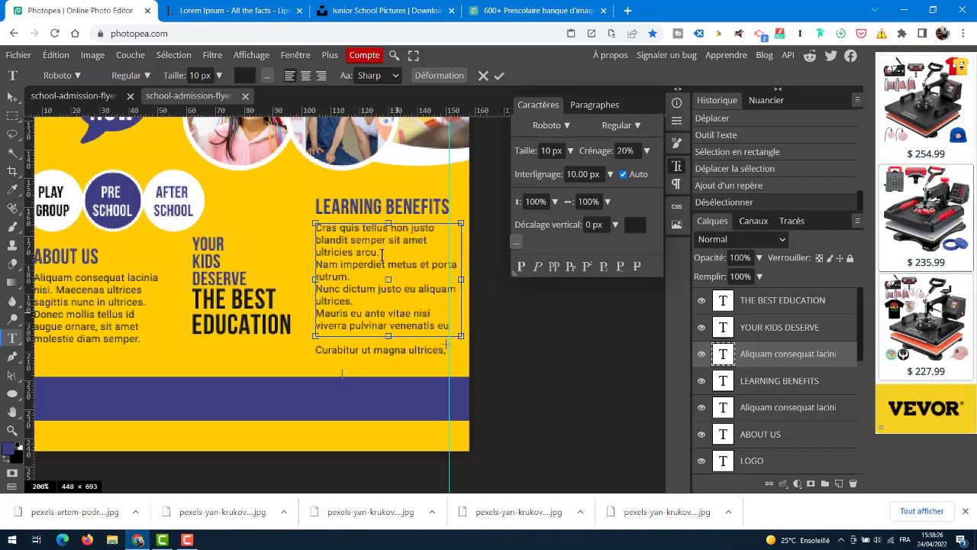
- Shorten the list under LEARNING BENEFITS so its opening items read "Cras quis tellus non justo" and "Nunc dictum justo eu aliquam"
drag(382, 265, 439, 227)
key(BackSpace)
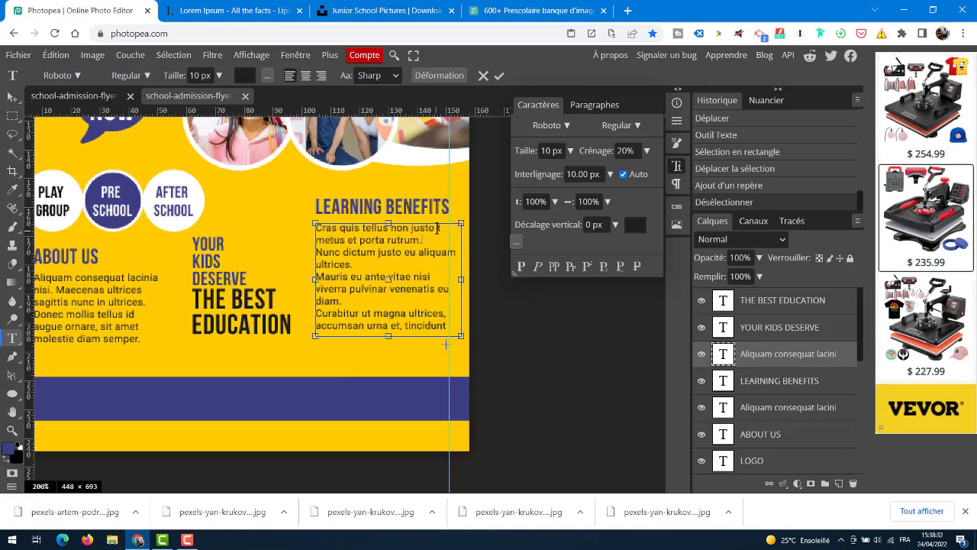
shift+click(438, 228)
key(BackSpace)
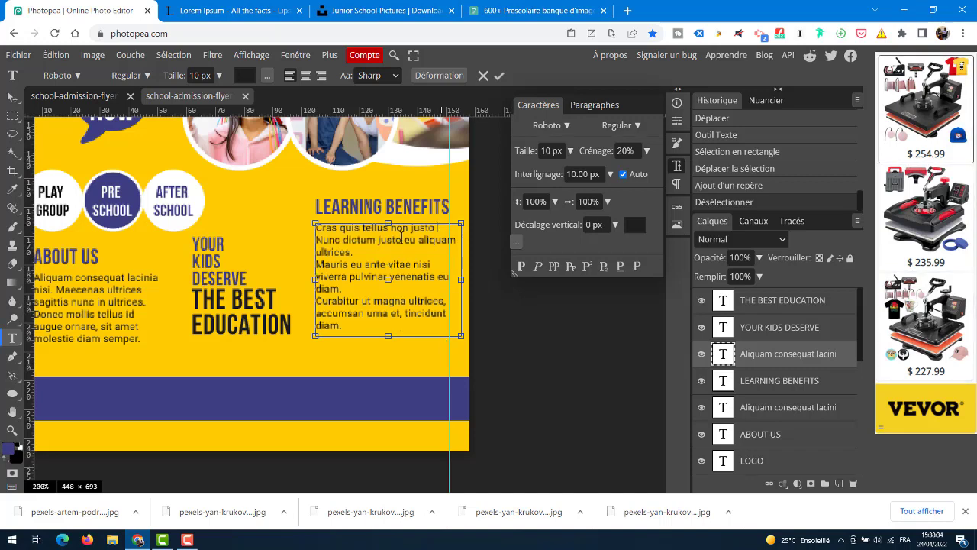
key(shift+Home)
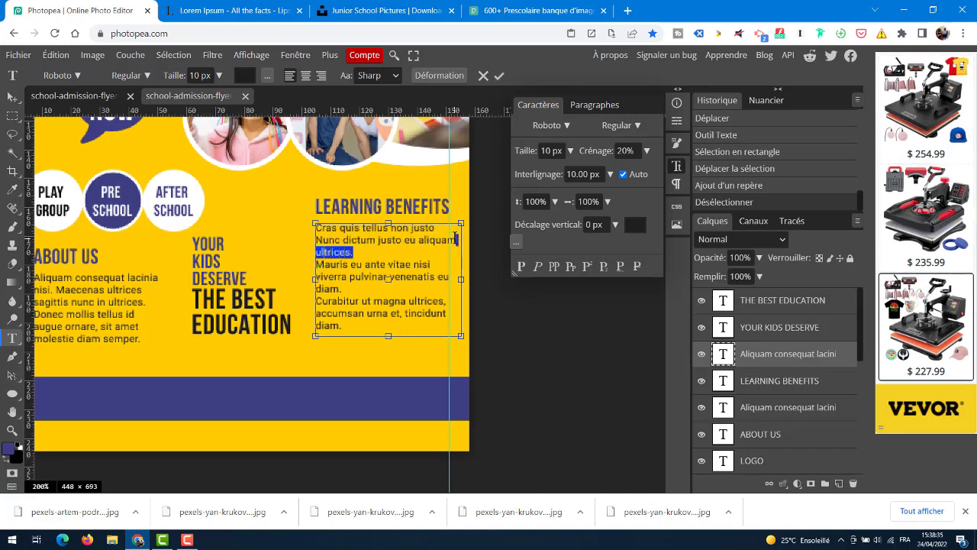
key(BackSpace)
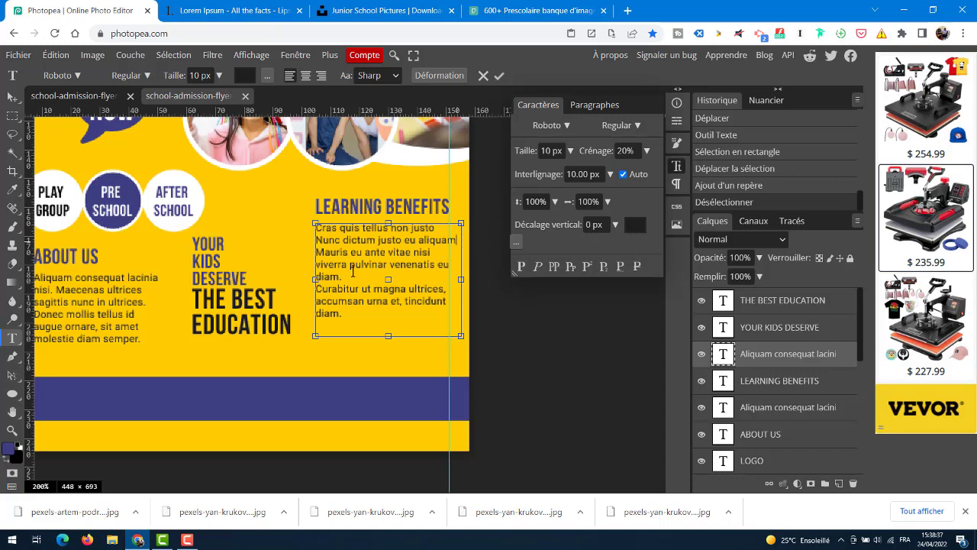
- Trim the remaining text into three one-line items: "Mauris eu ante vitae nisi", "Curabitur ut magna" and "Ultrices, accumsan urna"
drag(344, 276, 437, 253)
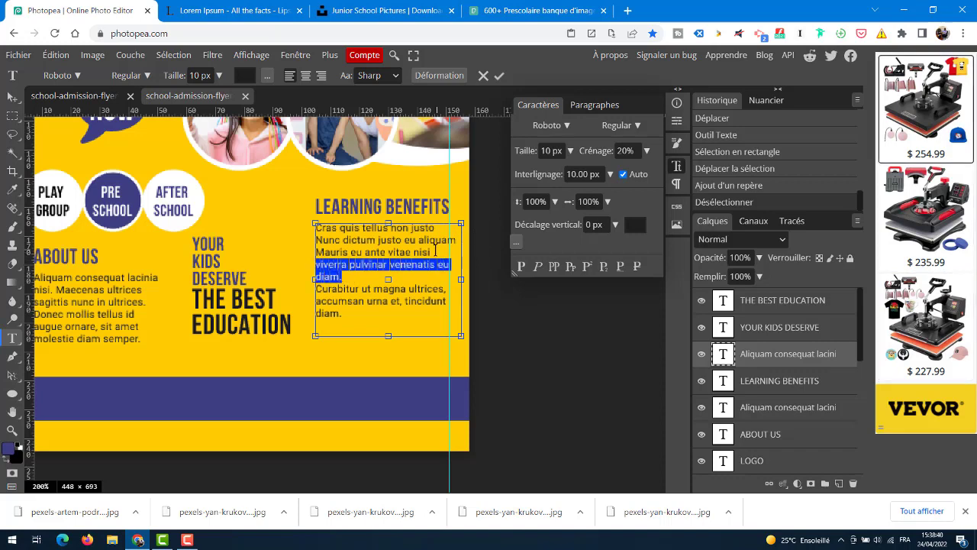
key(BackSpace)
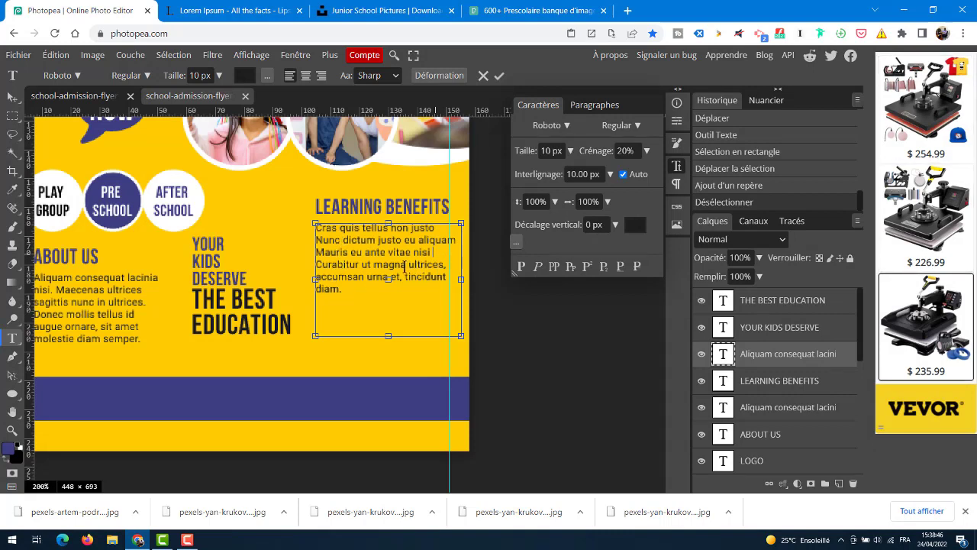
key(Return)
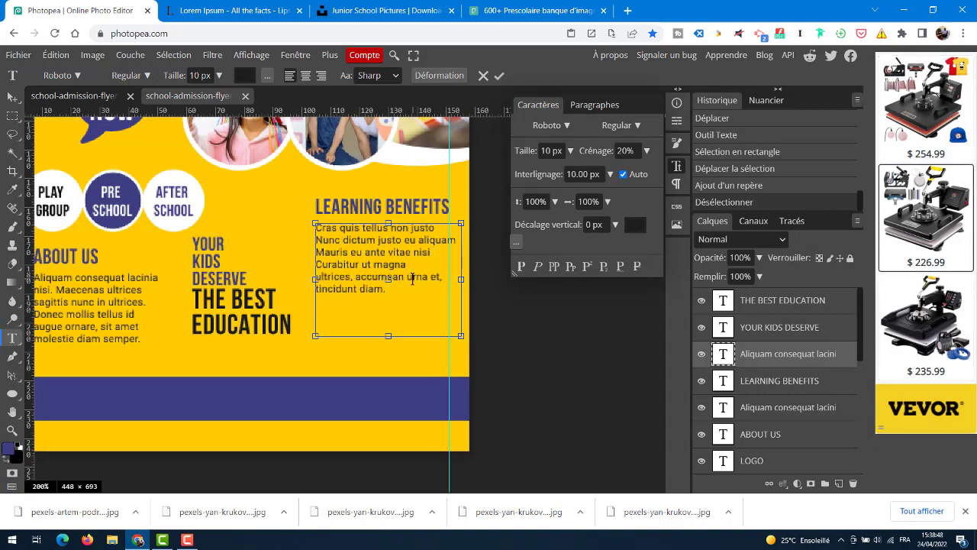
key(Delete)
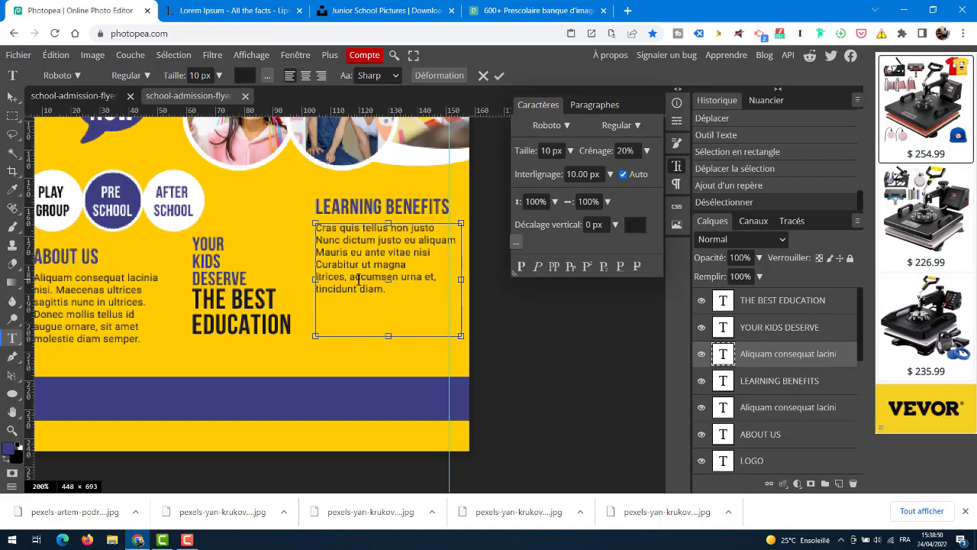
text(u)
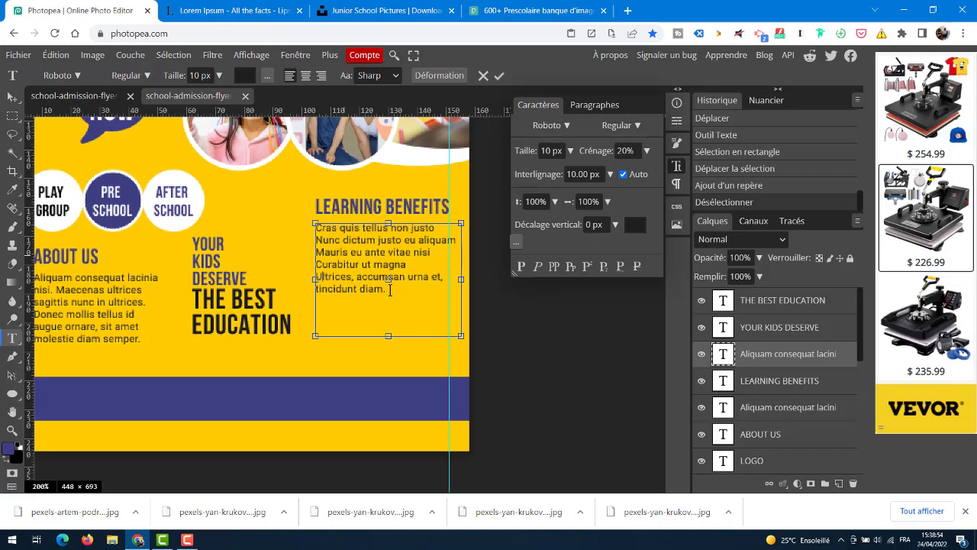
drag(389, 290, 432, 273)
key(BackSpace)
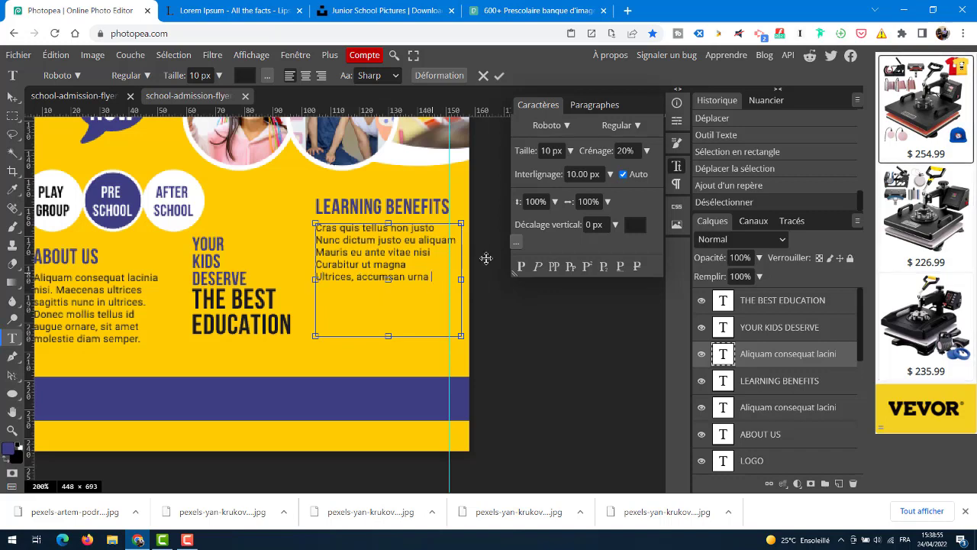
- Set the five list items' line spacing to 18 px and shift the text frame left until its right edge meets the vertical guide
drag(430, 277, 315, 226)
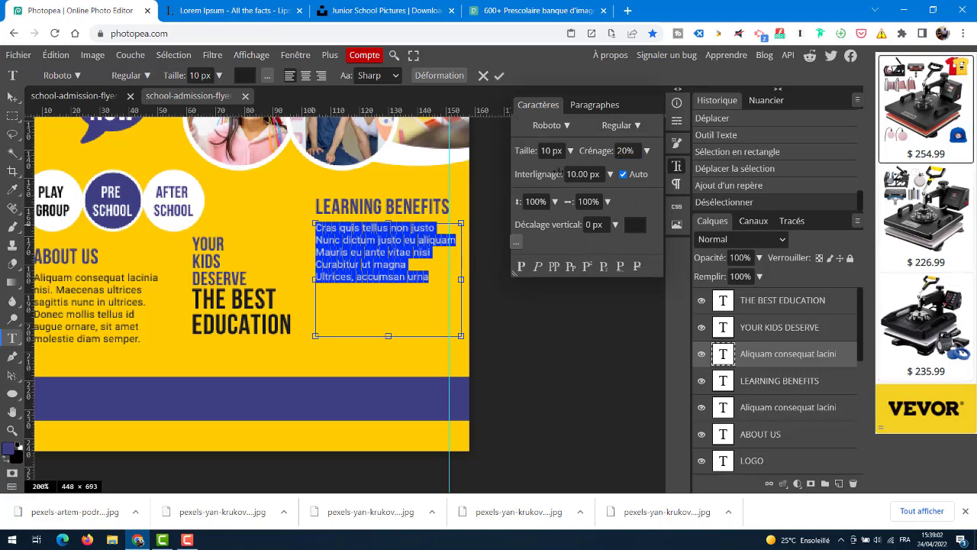
drag(539, 174, 545, 174)
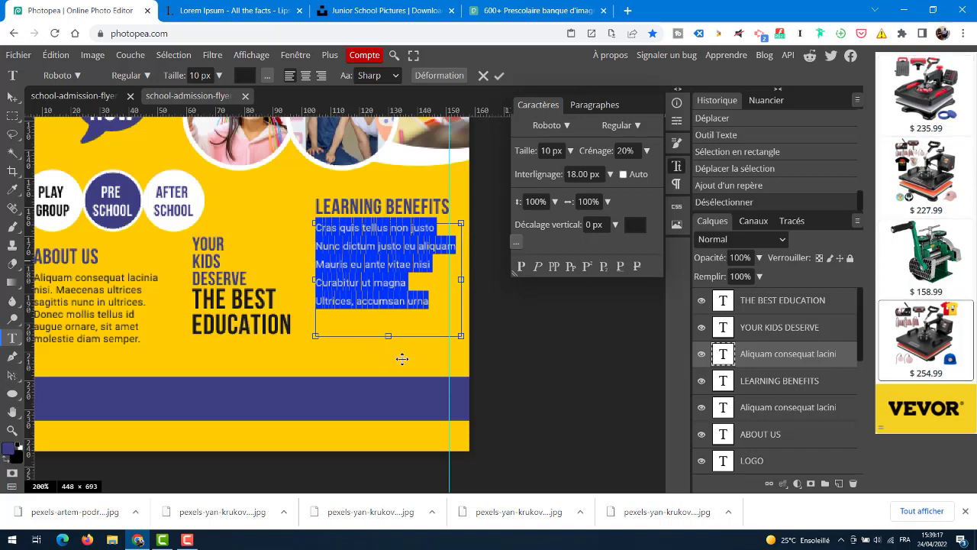
drag(403, 359, 391, 360)
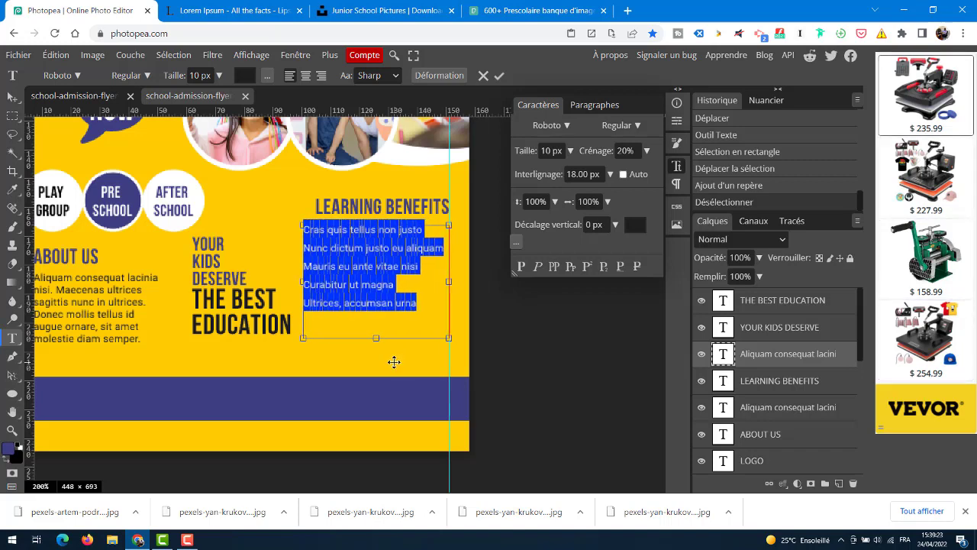
click(499, 75)
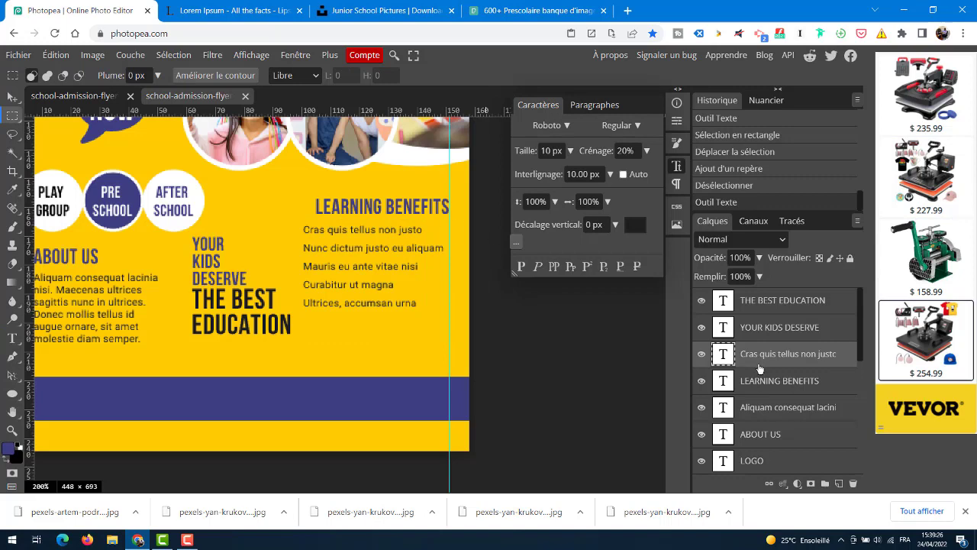
- Move the LEARNING BENEFITS heading left so it starts slightly before the list items, checking its placement against the reference flyer
click(783, 388)
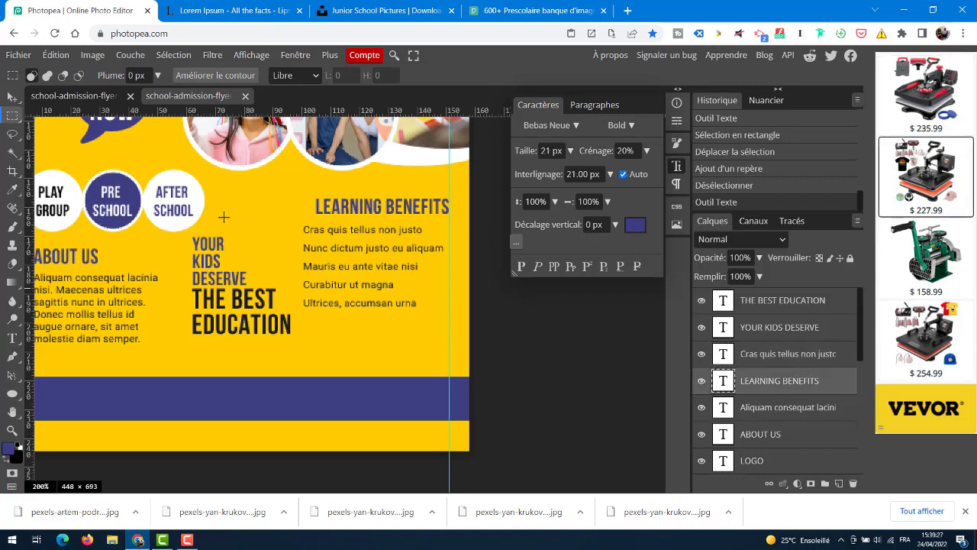
click(12, 97)
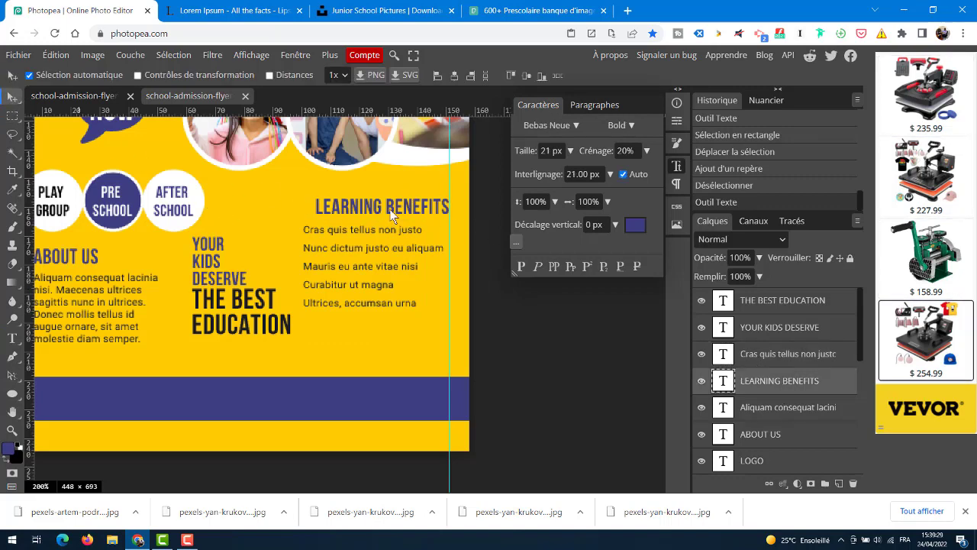
drag(391, 216, 371, 215)
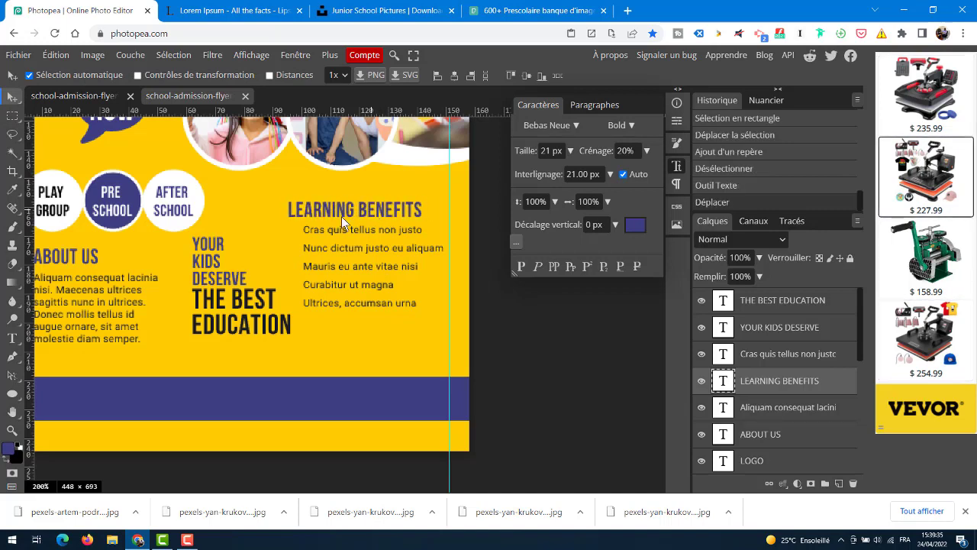
click(78, 96)
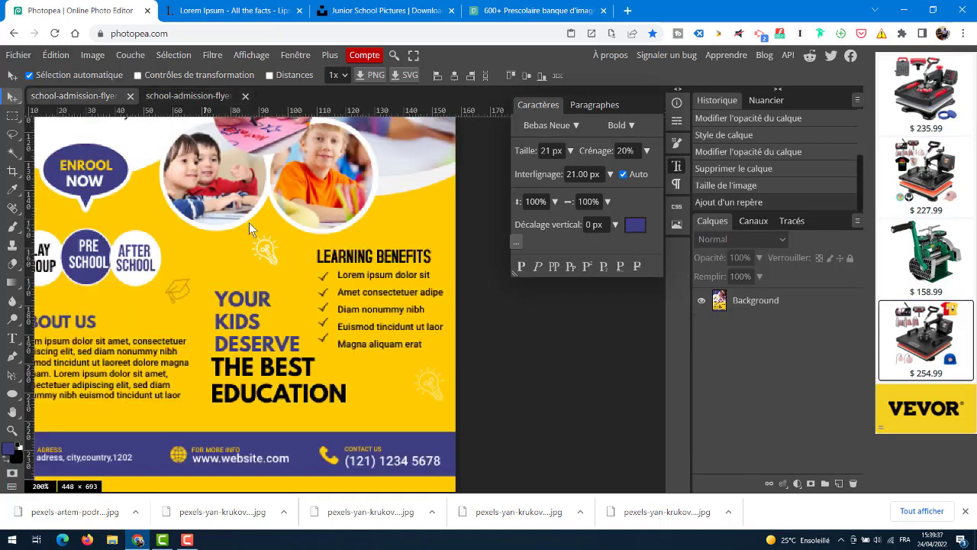
click(216, 97)
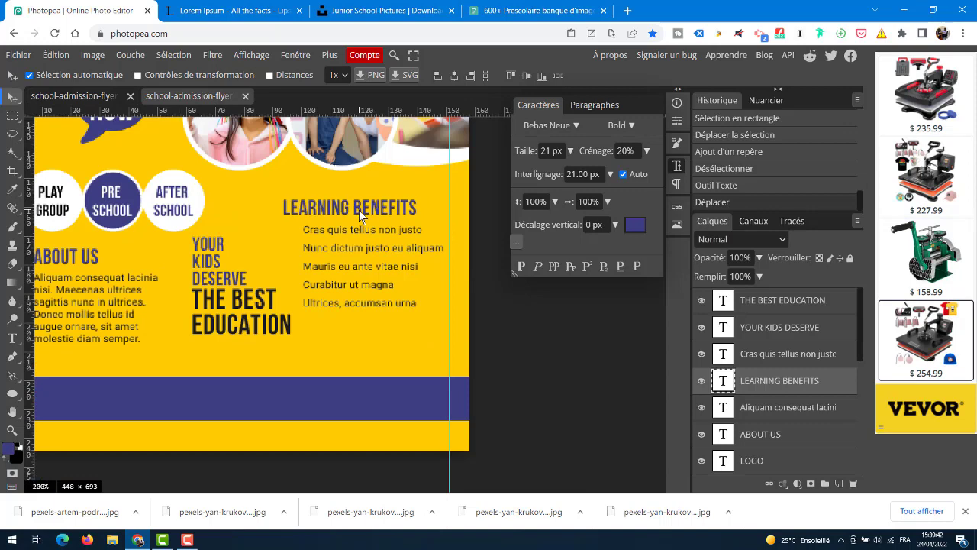
key(Left)
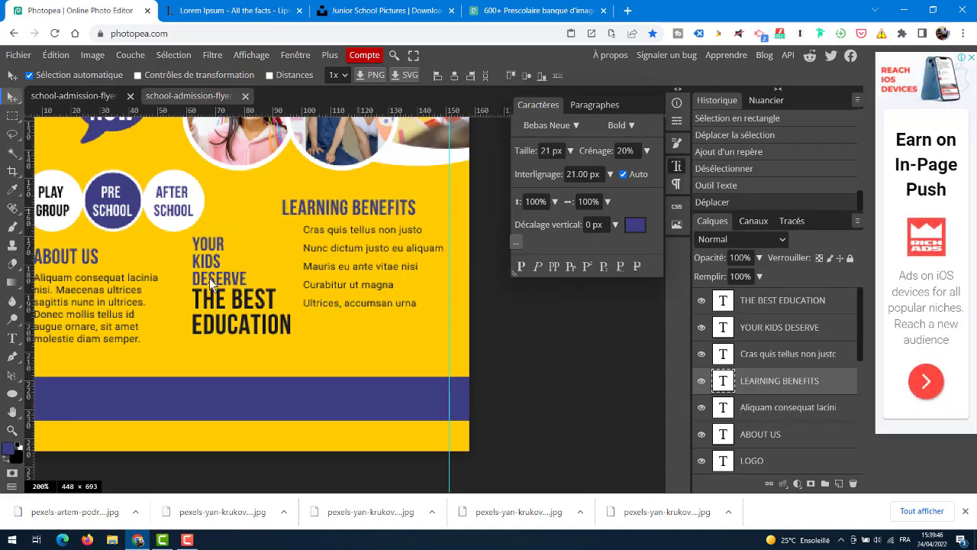
- Move the YOUR KIDS DESERVE and THE BEST EDUCATION texts together slightly left and down, leaving ABOUT US in place
click(798, 435)
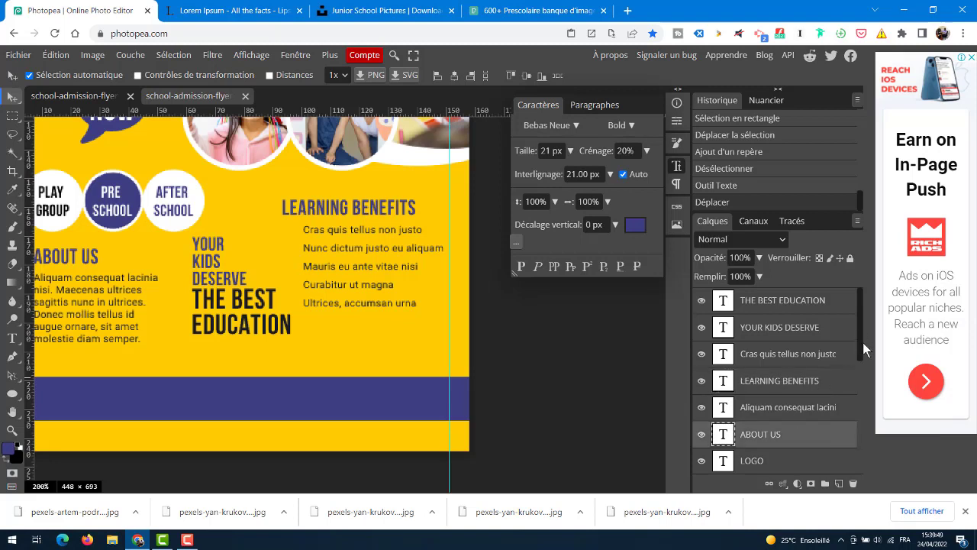
ctrl+click(828, 304)
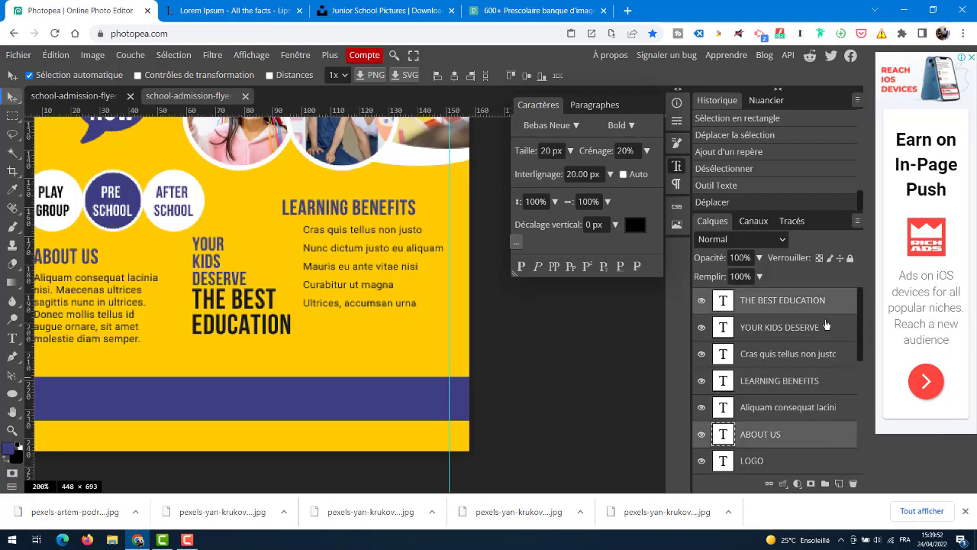
ctrl+click(824, 328)
mouse_move(241, 300)
mouse_down()
mouse_move(229, 301)
mouse_move(242, 301)
mouse_up()
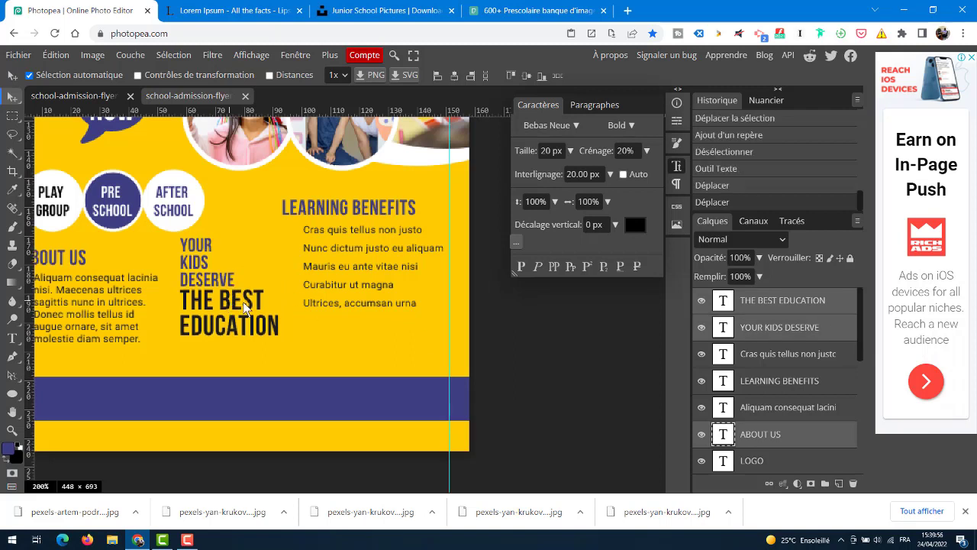
key(ctrl+z)
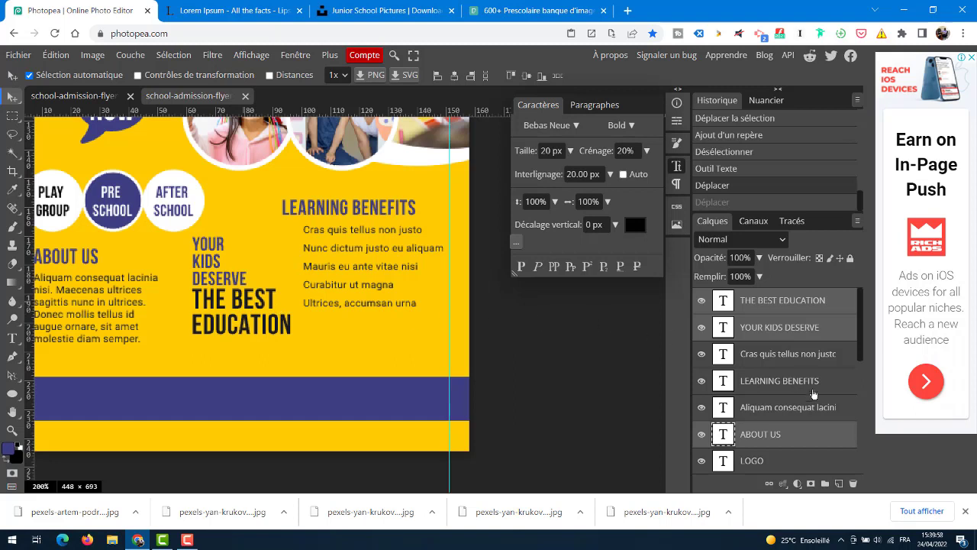
ctrl+click(803, 429)
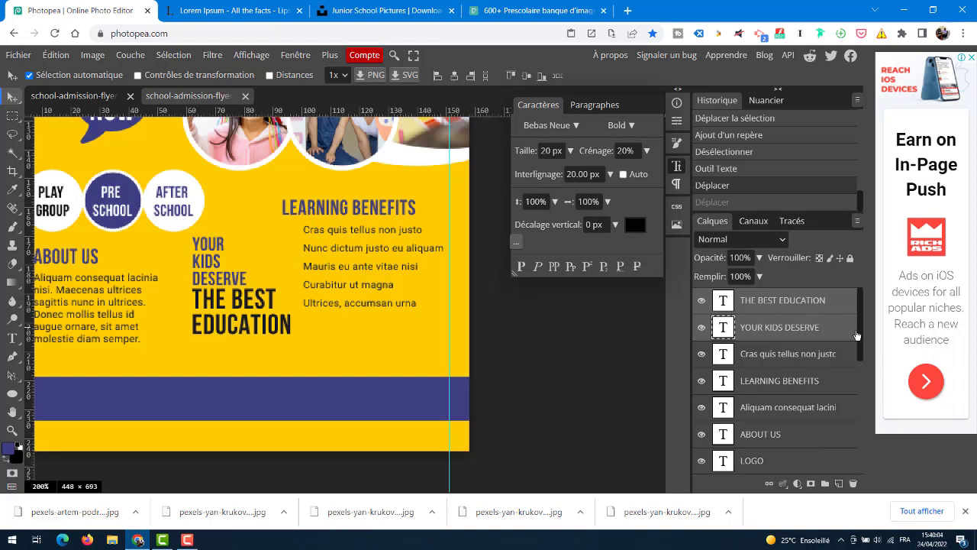
drag(261, 294, 249, 313)
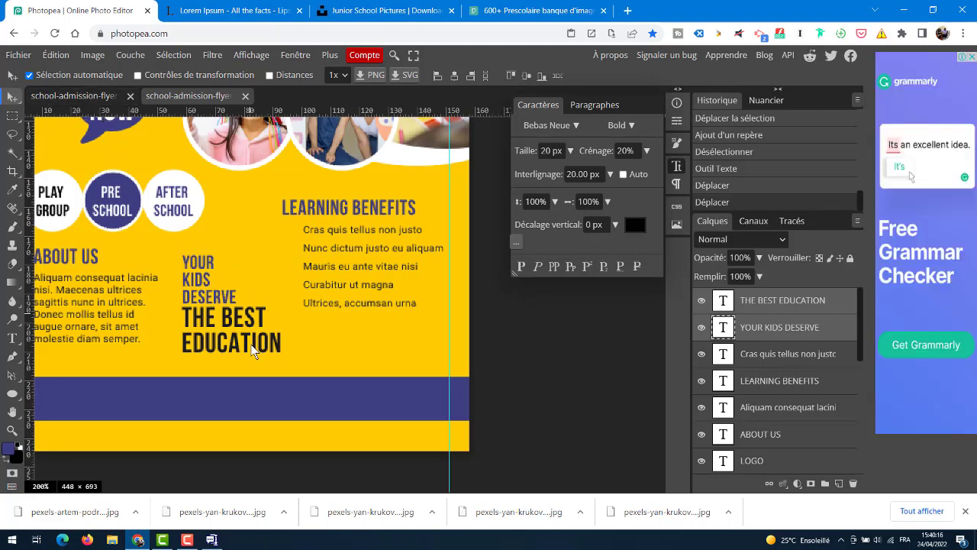
drag(250, 344, 262, 348)
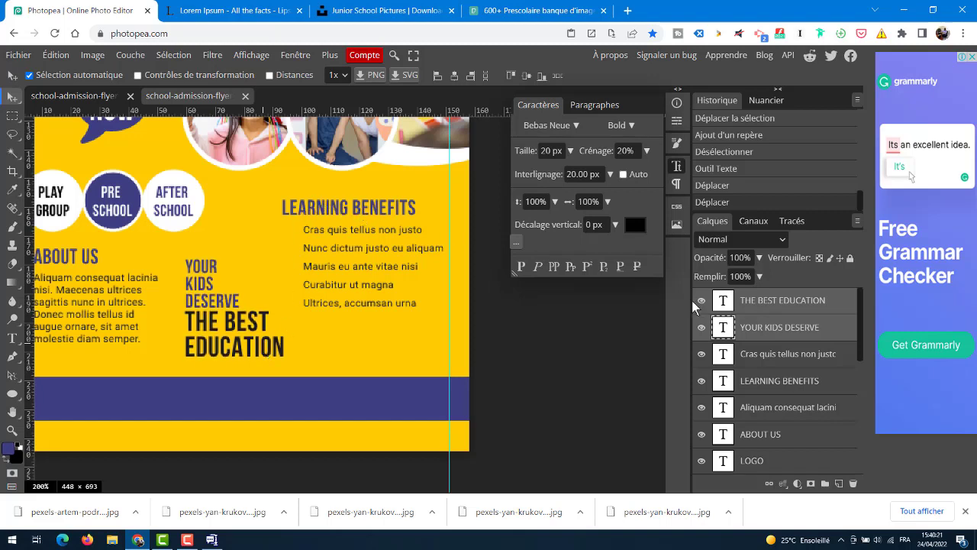
- Move the LEARNING BENEFITS heading and its list together slightly up and right, ending the longest item at the vertical guide
click(815, 383)
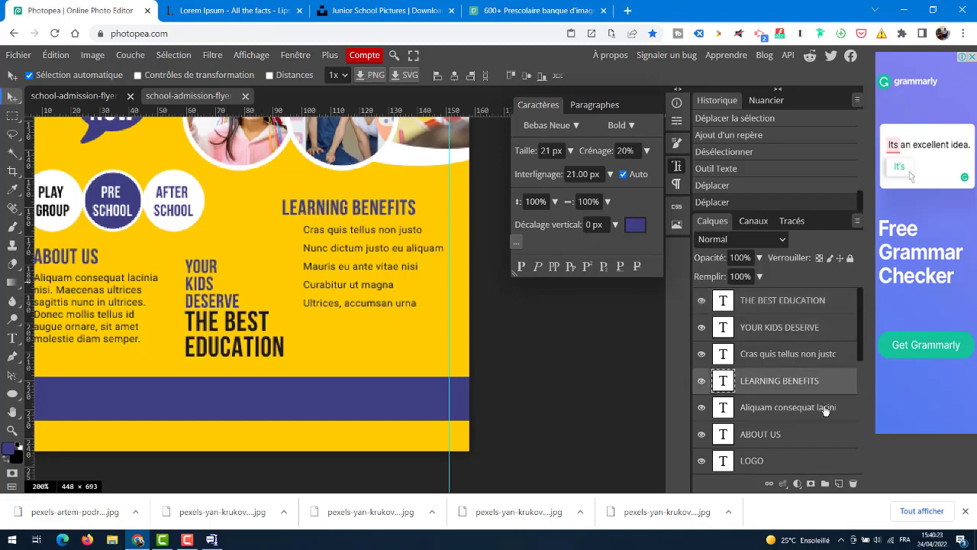
ctrl+click(824, 408)
drag(381, 287, 381, 281)
key(ctrl+z)
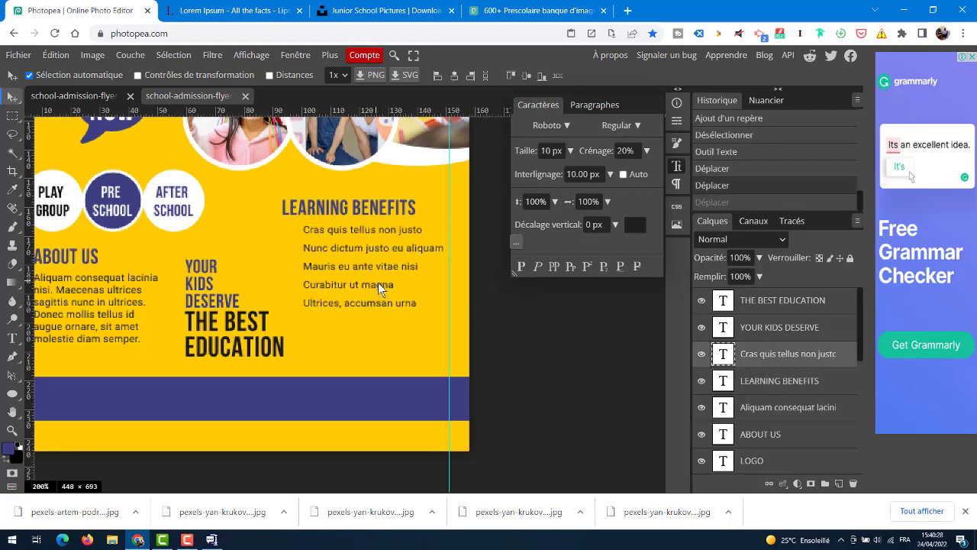
ctrl+click(794, 380)
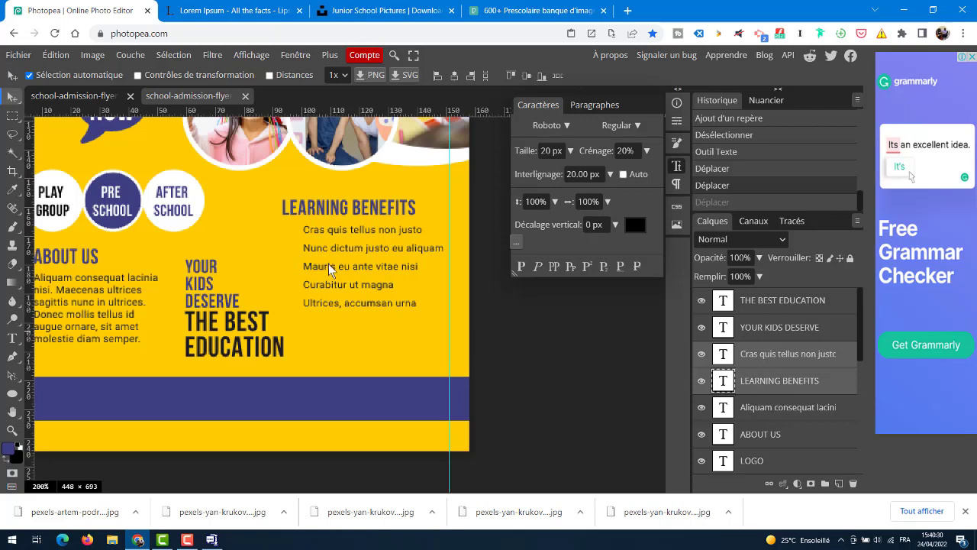
mouse_move(328, 264)
mouse_down()
mouse_move(326, 255)
mouse_move(334, 259)
mouse_up()
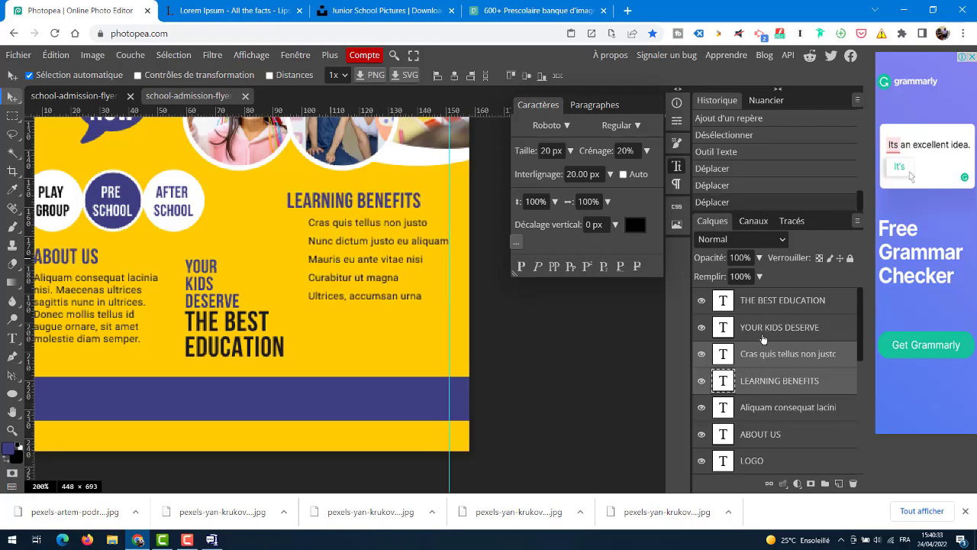
- Select the LEARNING BENEFITS list text layer and open the shape search of the Custom Shape tool
click(799, 363)
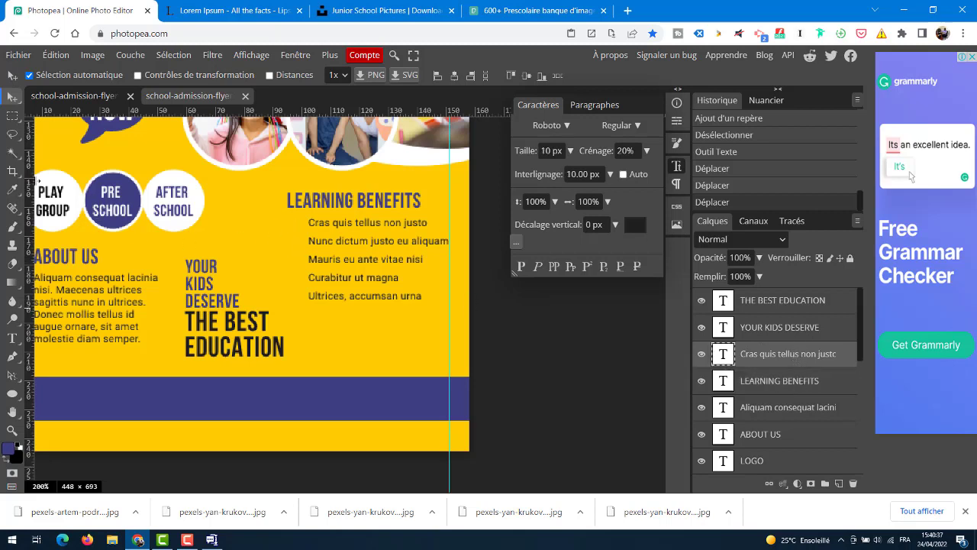
right_click(15, 400)
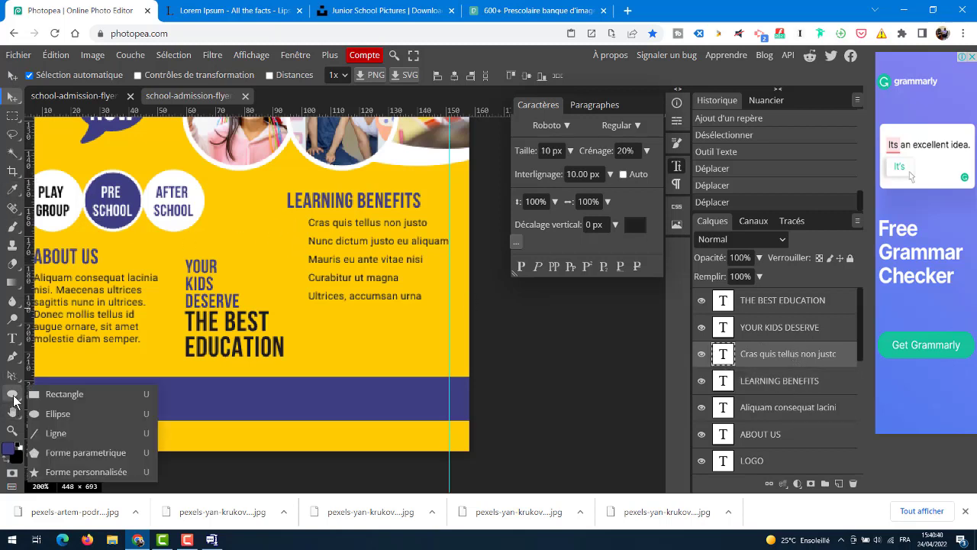
click(85, 471)
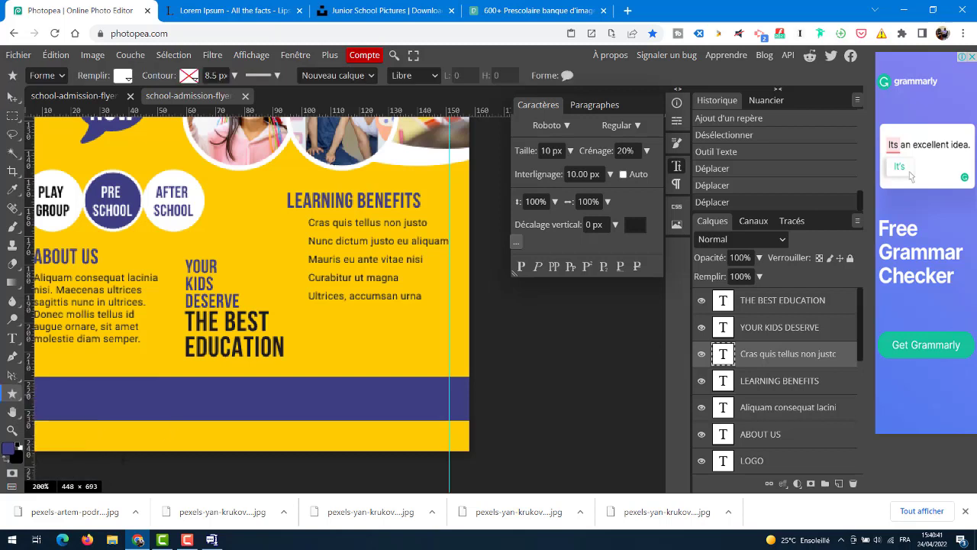
click(566, 76)
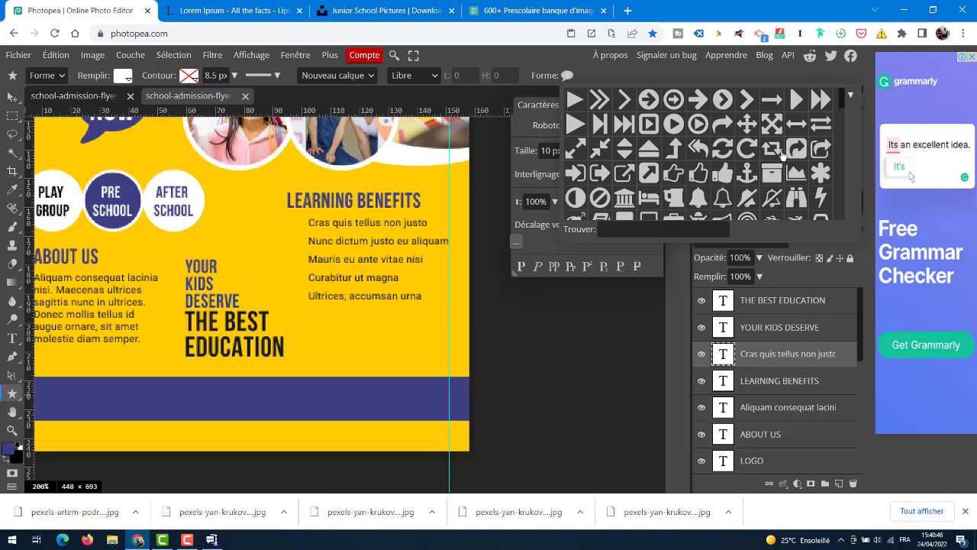
click(675, 229)
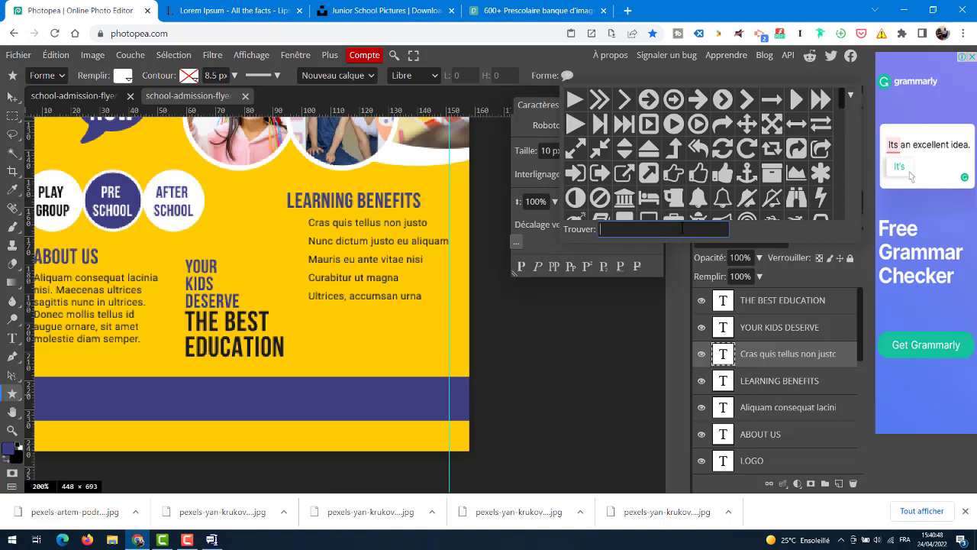
text(PUC)
key(BackSpace)
key(BackSpace)
key(BackSpace)
text(co)
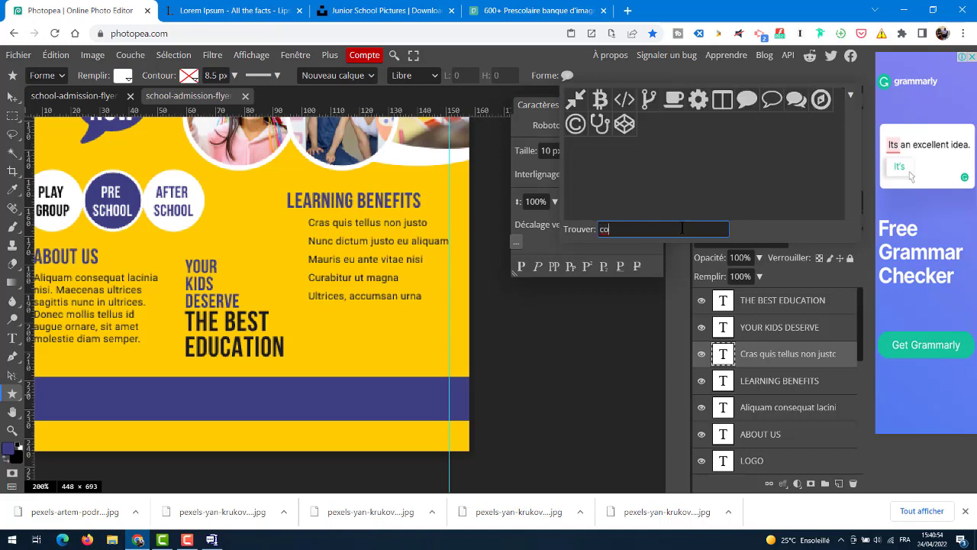
text(che)
key(BackSpace)
key(BackSpace)
key(BackSpace)
key(BackSpace)
key(BackSpace)
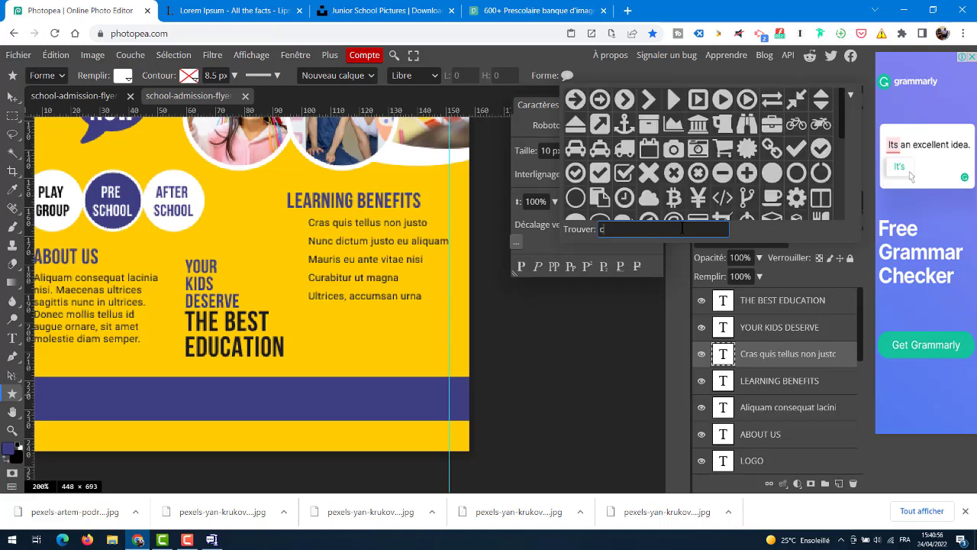
- Find the plain check mark by searching for "check" and draw a small one beside the first list item
text(check)
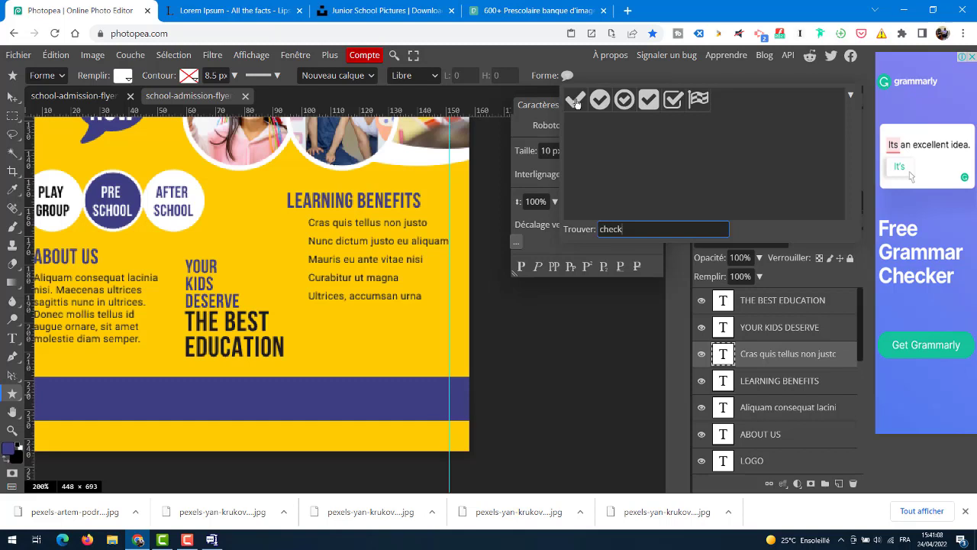
click(576, 101)
drag(290, 215, 304, 225)
scroll(343, 275, up, 2)
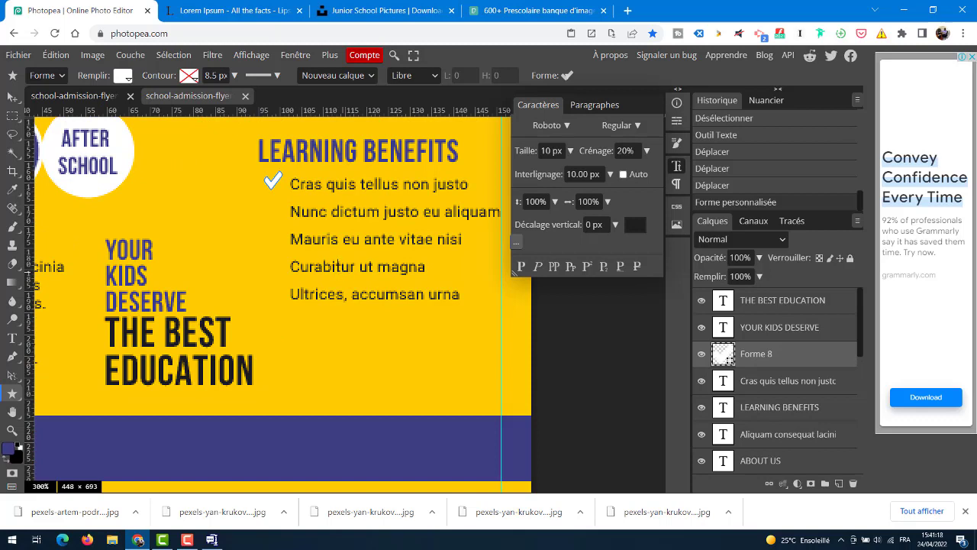
- Nudge the check mark left until it lines up with the start of the LEARNING BENEFITS heading
key(v)
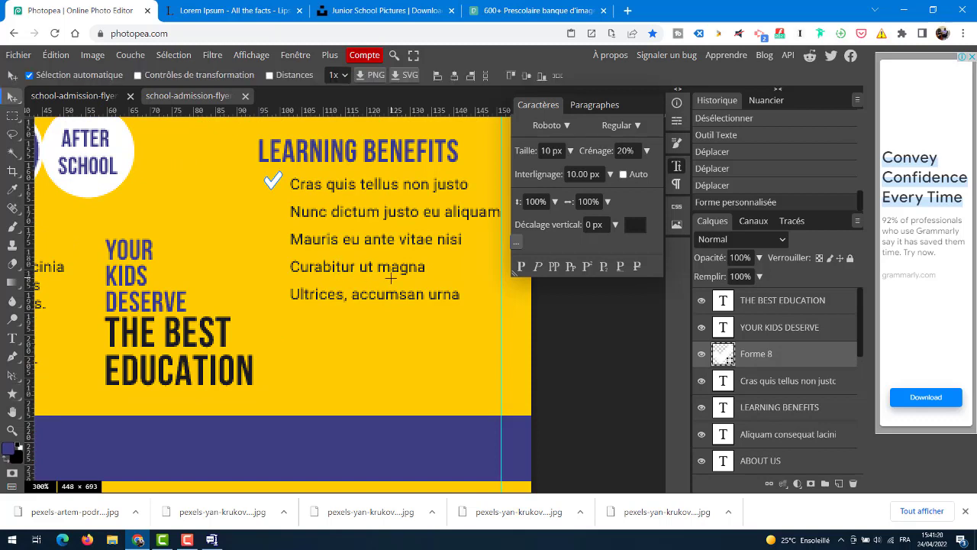
key(Left)
key(Left)
key(Left)
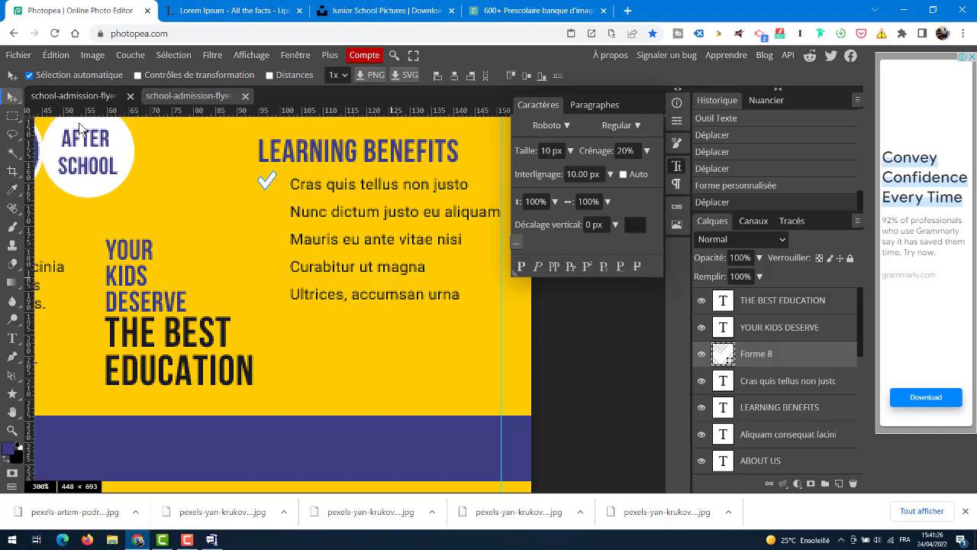
- Compare with the reference flyer's check marks, then recolour the new check mark with the bottom band's blue, 3d3e81
click(91, 96)
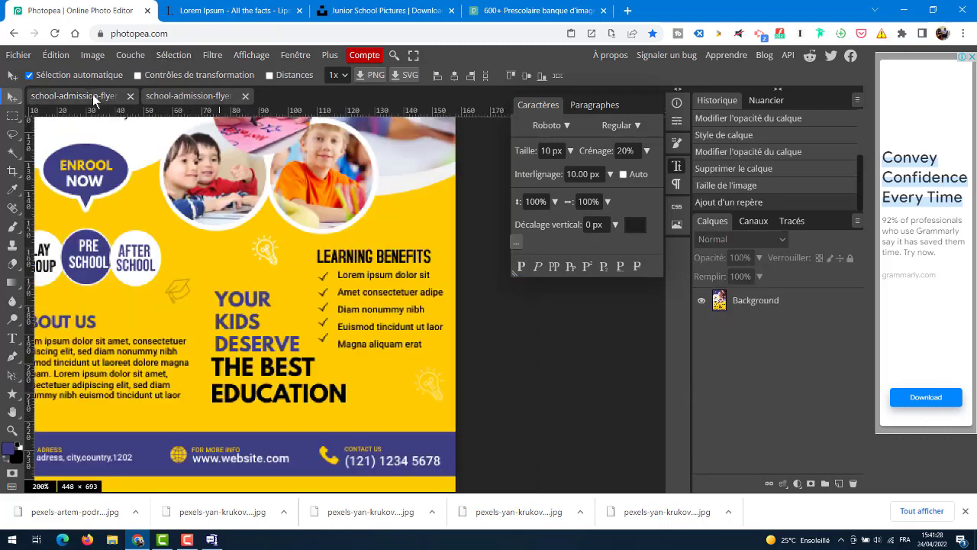
click(202, 95)
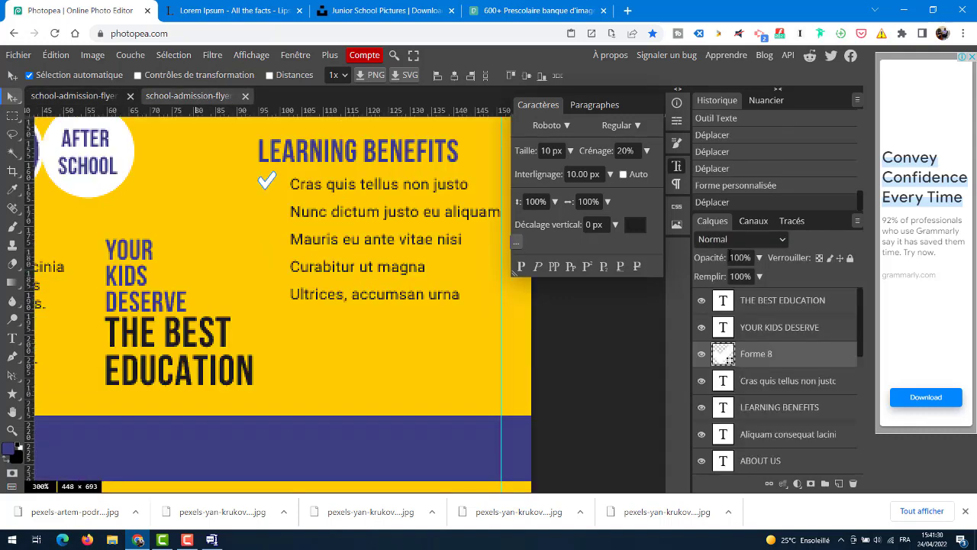
double_click(720, 355)
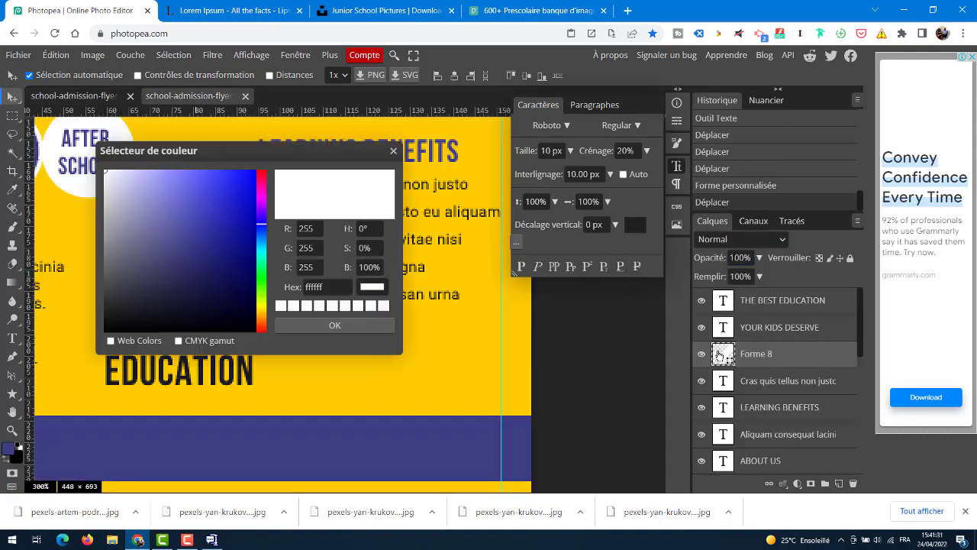
click(309, 438)
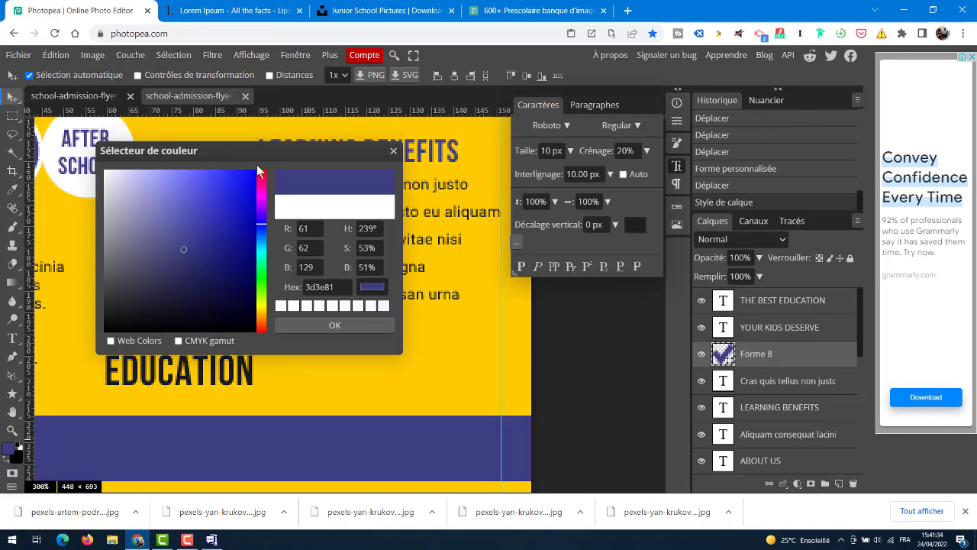
drag(258, 156, 374, 287)
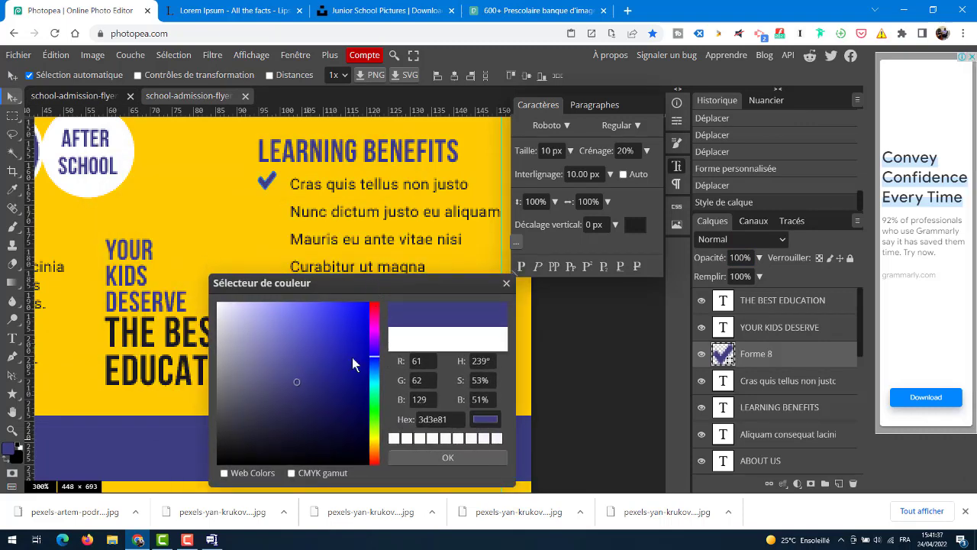
click(461, 455)
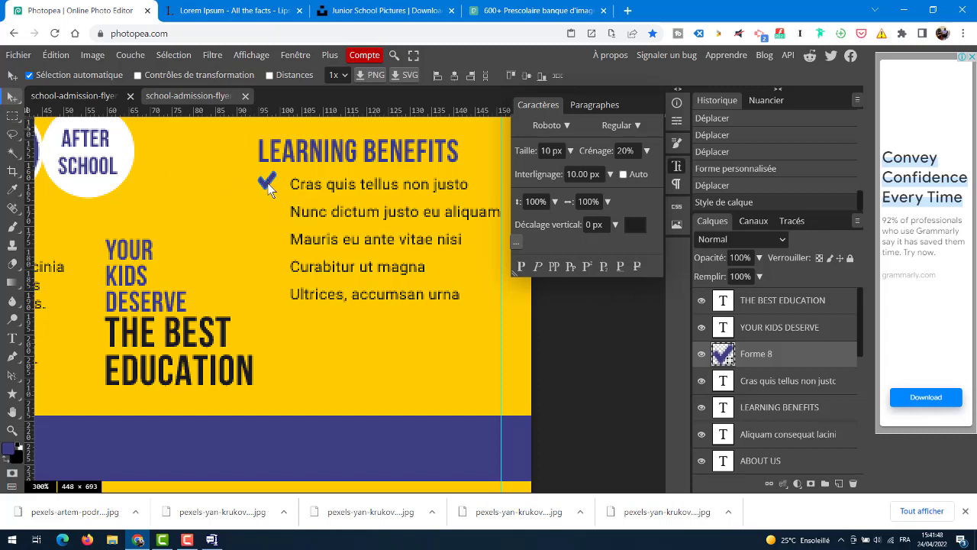
- Adjust the check mark's height beside the first item and place duplicates beside the other four list items, keeping the page open
drag(267, 185, 270, 197)
drag(268, 191, 268, 243)
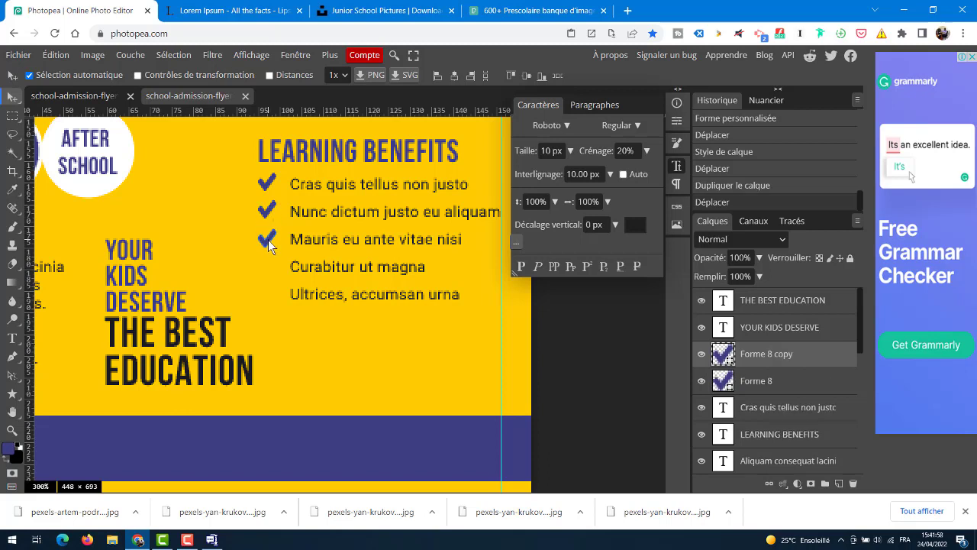
key(ctrl+j)
key(ctrl+j)
drag(269, 242, 279, 290)
key(alt+shift)
key(alt+shift)
key(ctrl+w)
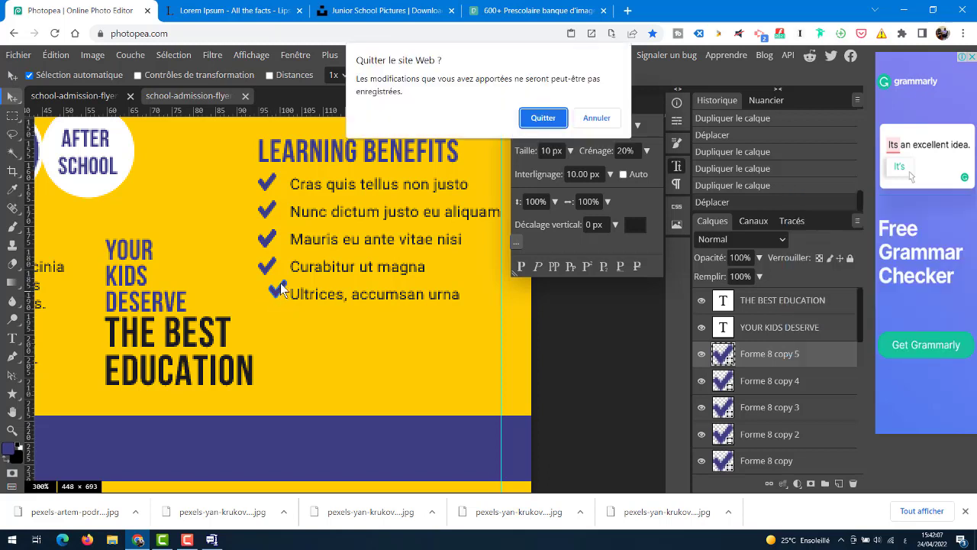
click(588, 117)
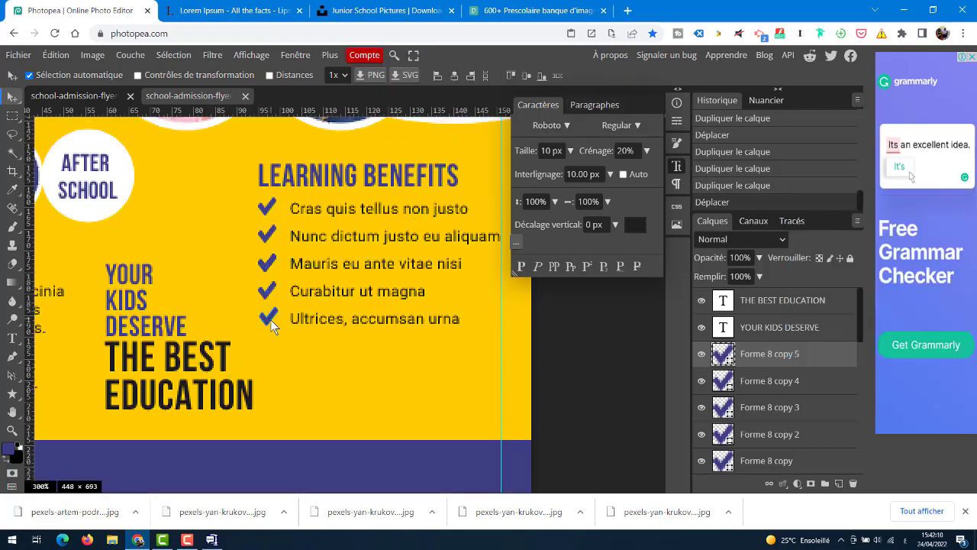
- Reposition the last check mark beside "Ultrices, accumsan urna", directly below the others, using further duplicates
drag(274, 325, 269, 328)
key(ctrl+j)
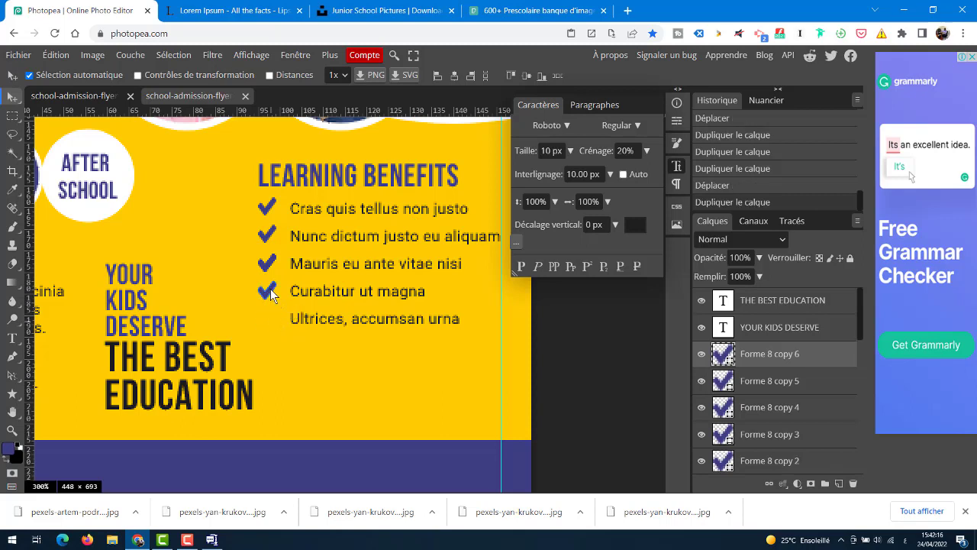
drag(271, 295, 273, 322)
key(ctrl+j)
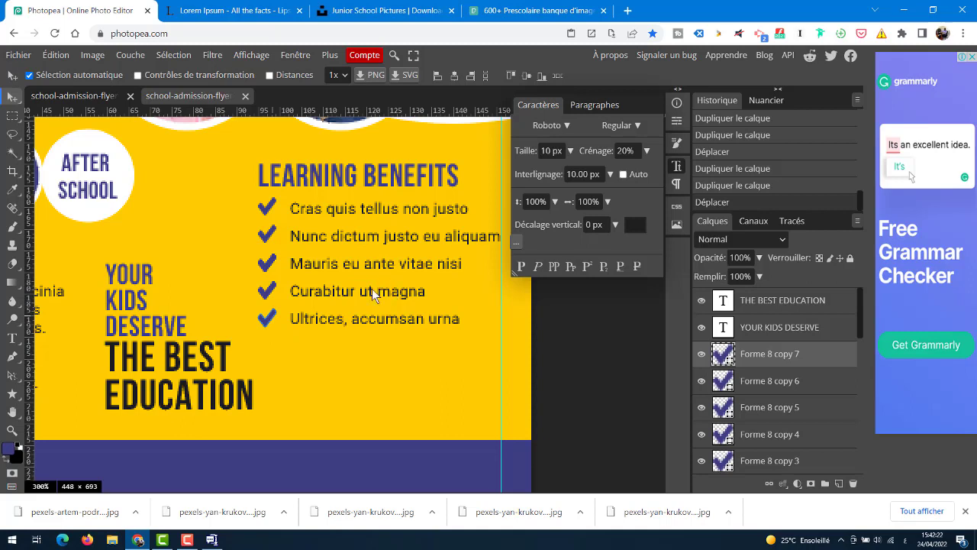
- Check the lower check-mark layers by toggling their visibility and delete the redundant layer Forme 8 copy 3
shift+click(786, 461)
drag(862, 298, 846, 341)
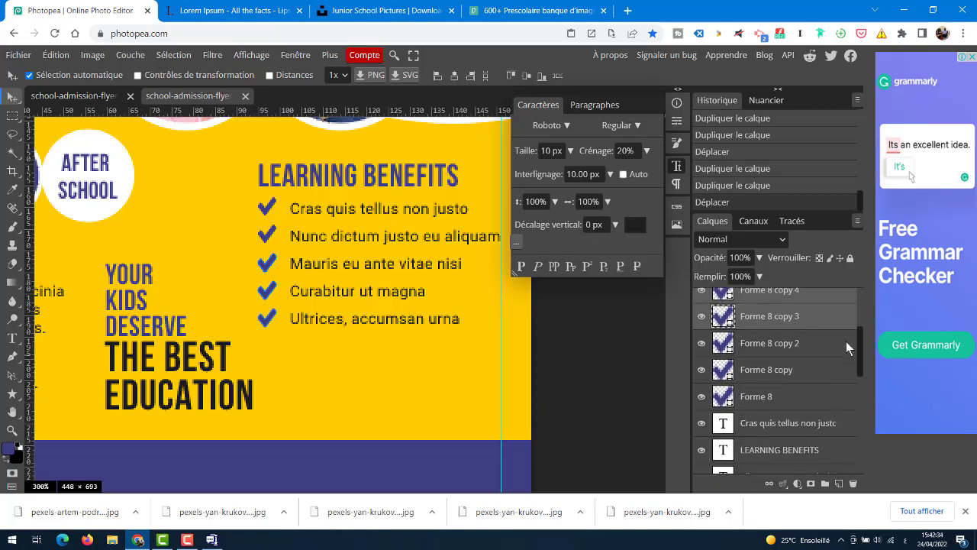
click(701, 396)
click(701, 396)
click(701, 370)
click(701, 370)
click(787, 317)
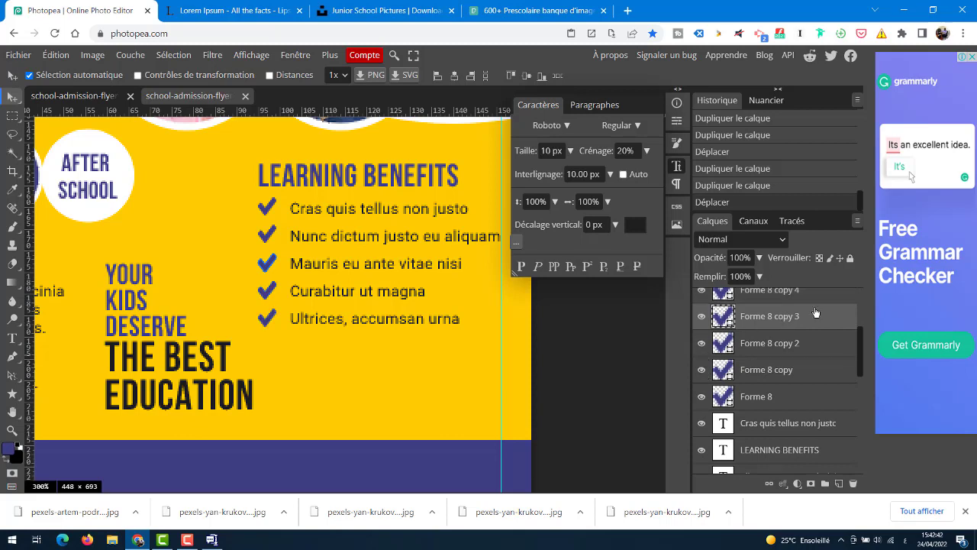
click(853, 484)
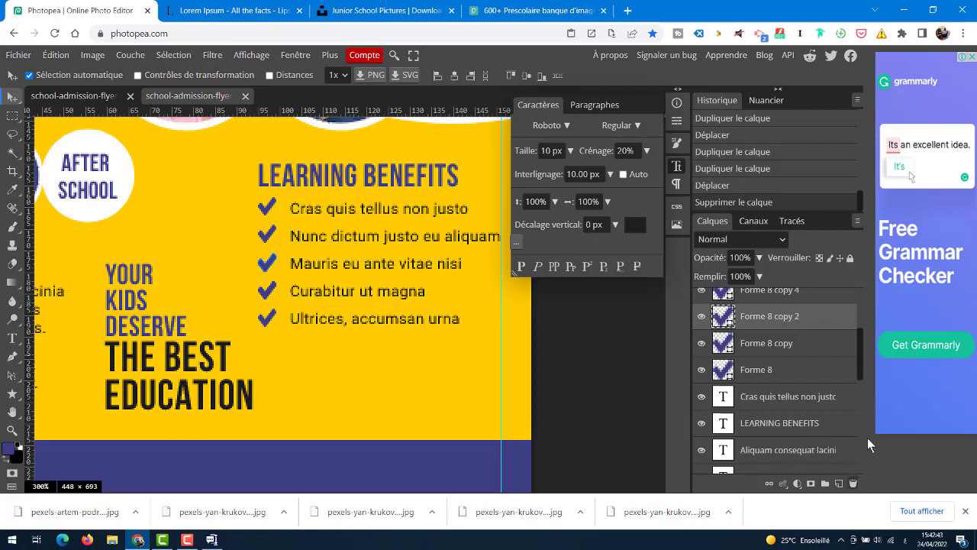
- Delete the redundant check-mark layers Forme 8 copy 2 and Forme 8 copy 5
drag(861, 362, 857, 343)
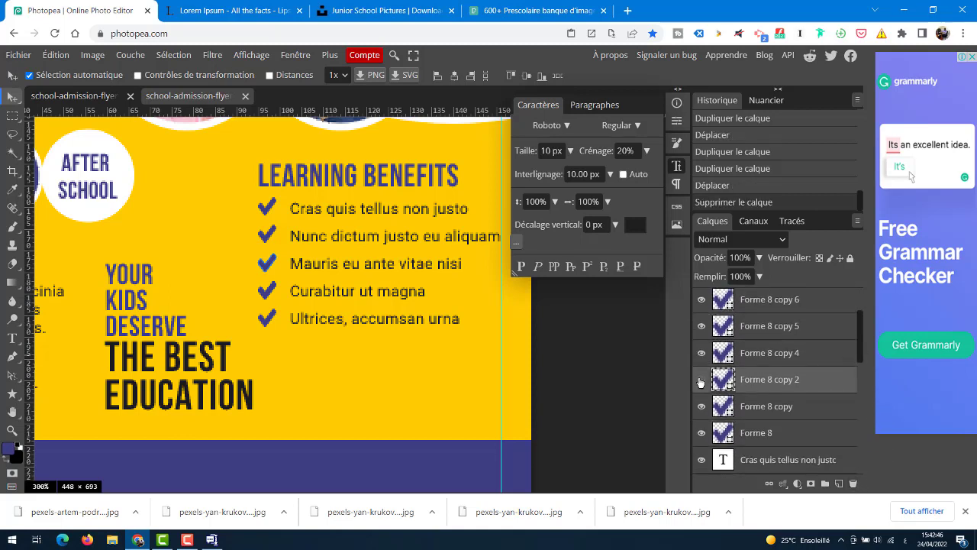
click(853, 483)
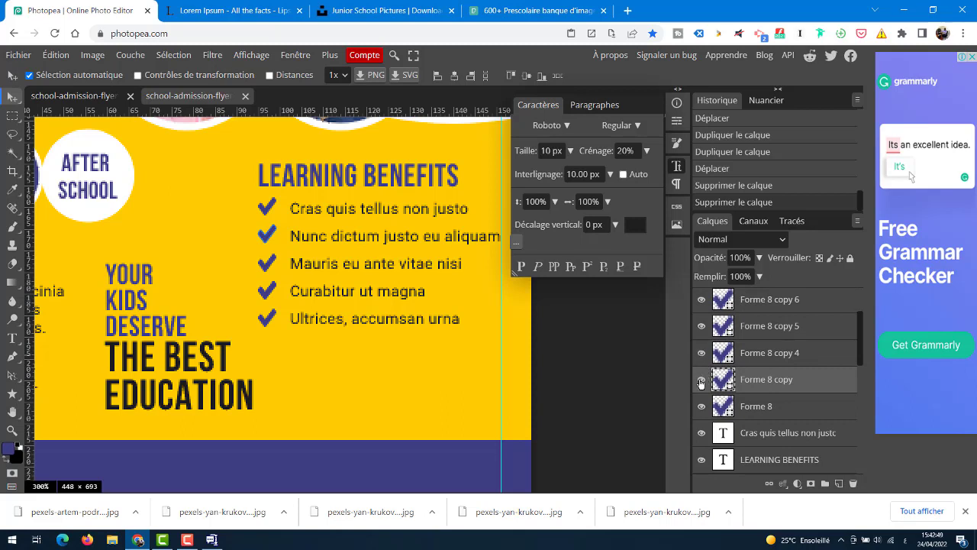
click(739, 328)
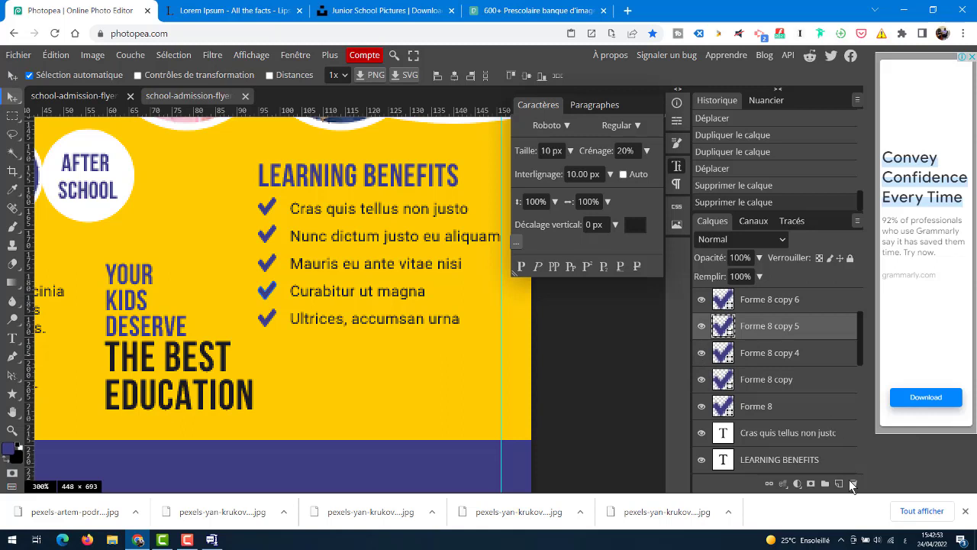
click(853, 486)
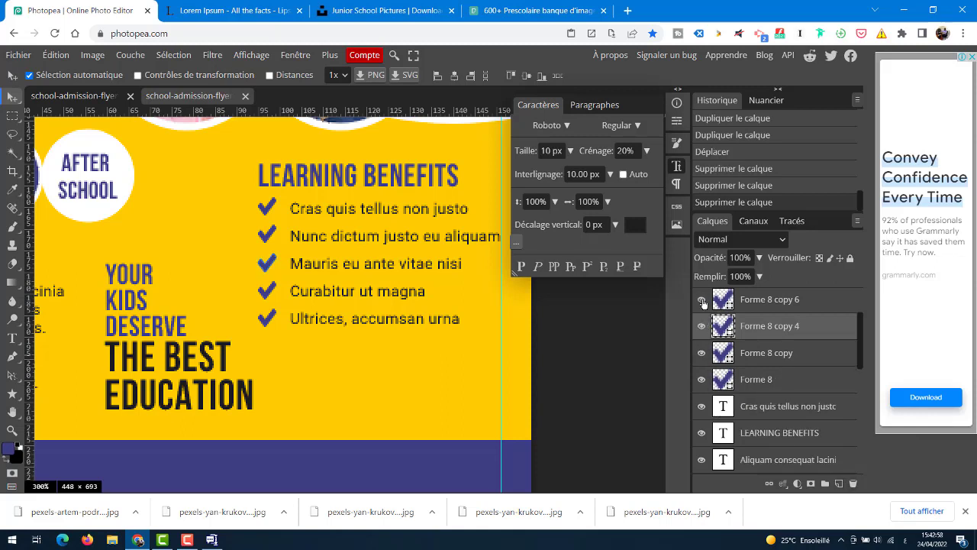
- Verify the upper check-mark layers by toggling them, then distribute all five check marks with equal vertical gaps
scroll(858, 319, up, 2)
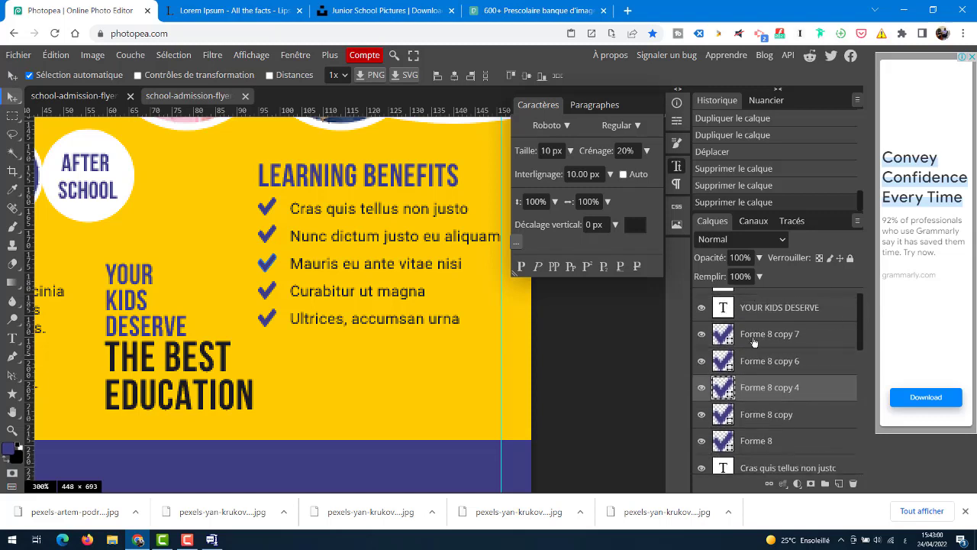
click(699, 361)
click(701, 361)
click(701, 333)
click(700, 334)
scroll(858, 320, down, 1)
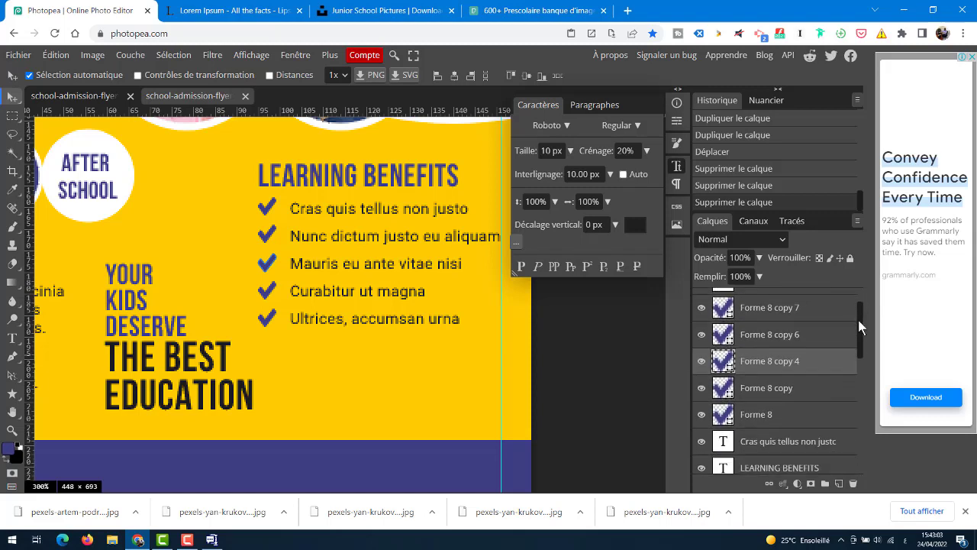
click(799, 315)
shift+click(795, 410)
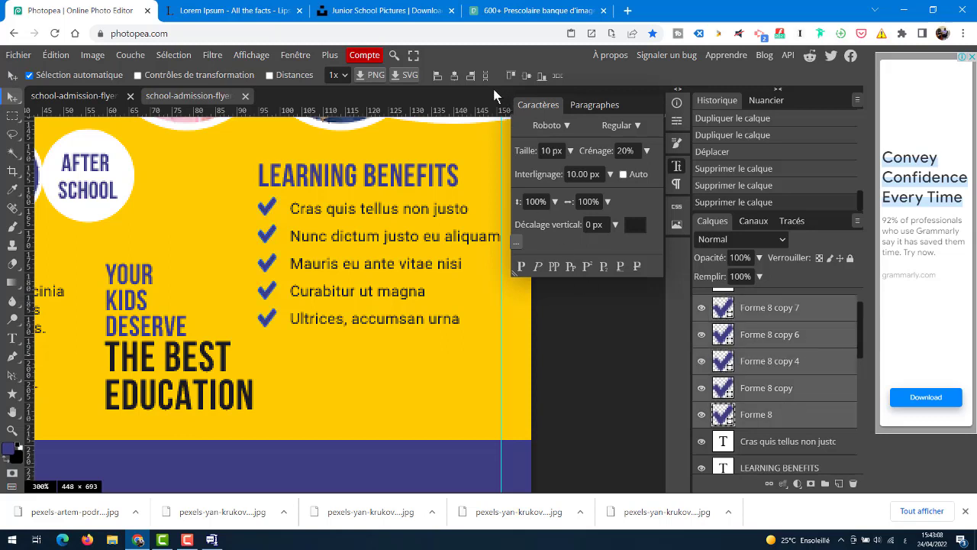
click(485, 76)
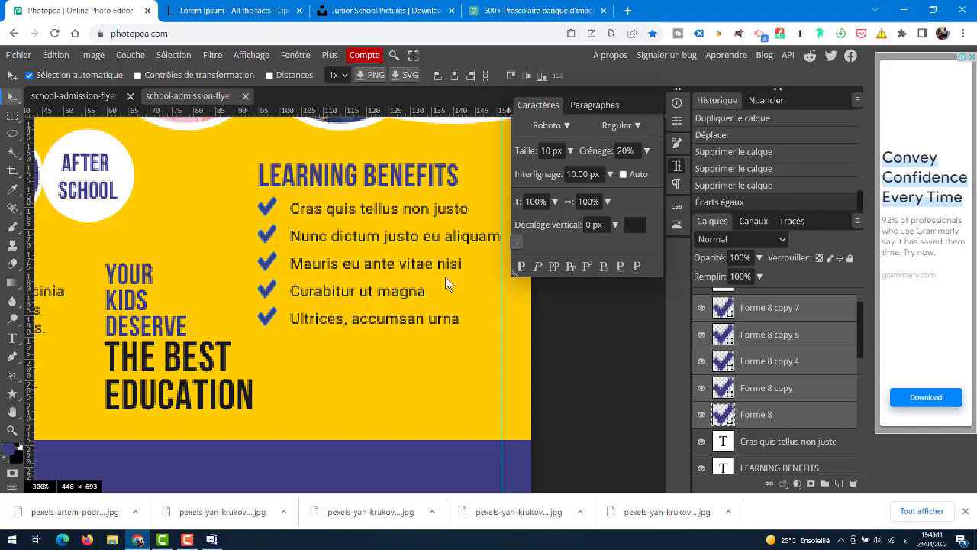
- Select the five check-mark layers, Forme 8 through Forme 8 copy 7, and pick a more muted blue as the foreground colour
key(ctrl+minus)
key(ctrl+minus)
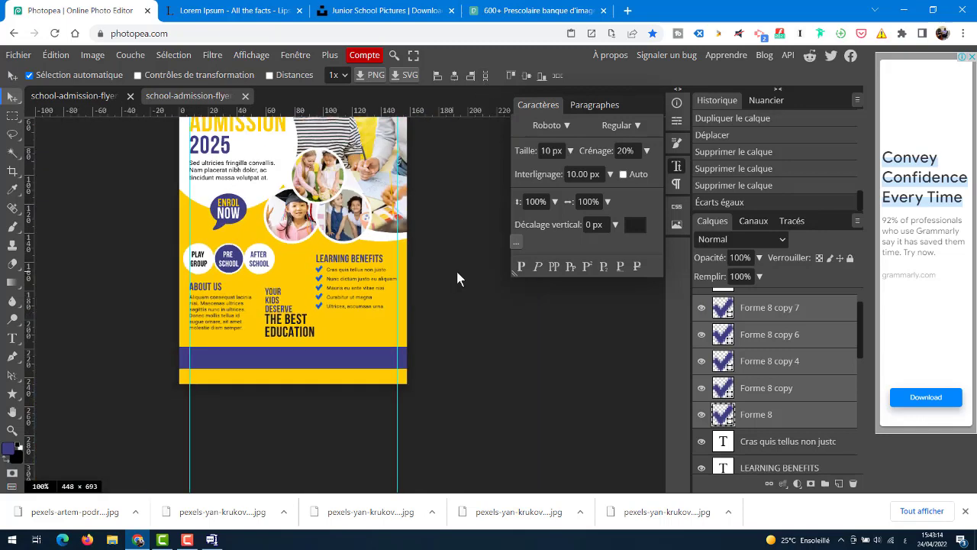
click(765, 443)
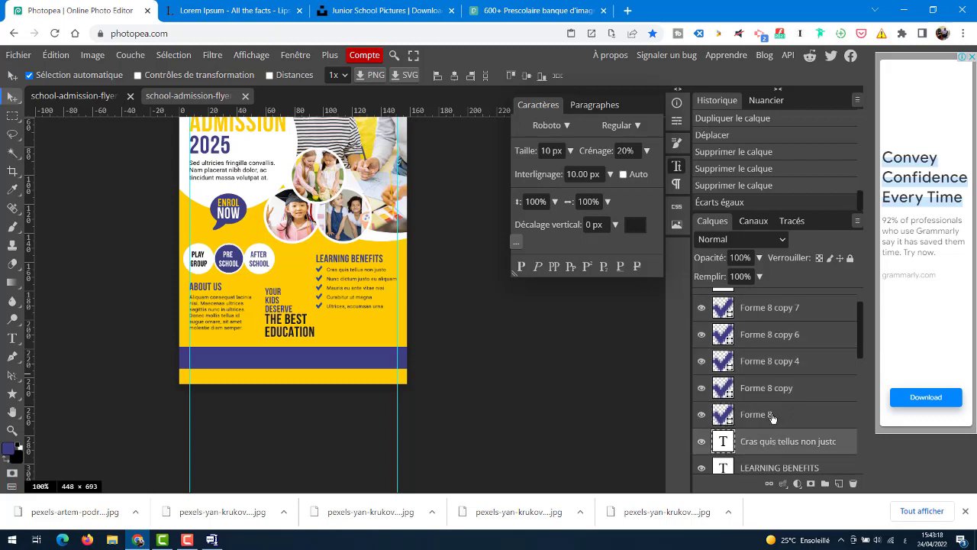
click(763, 417)
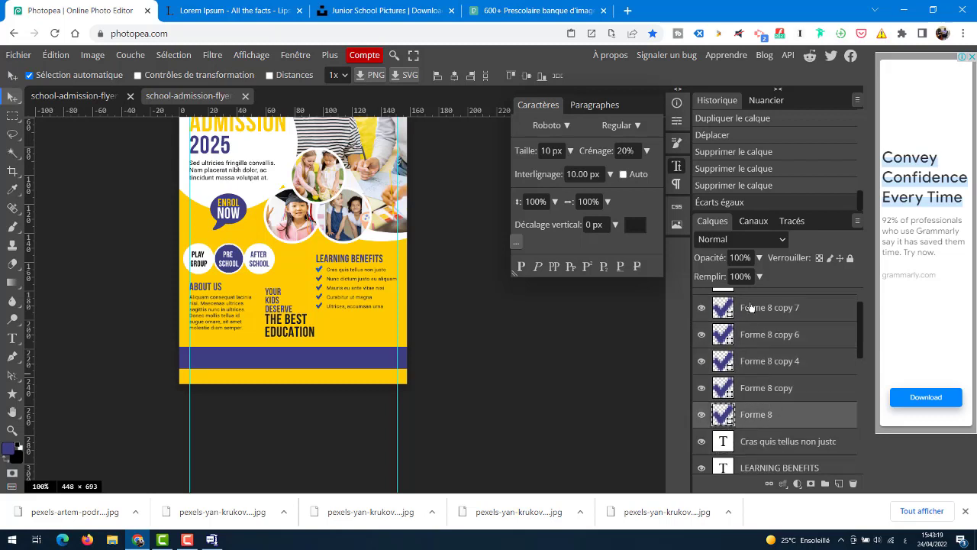
shift+click(790, 308)
scroll(856, 304, up, 1)
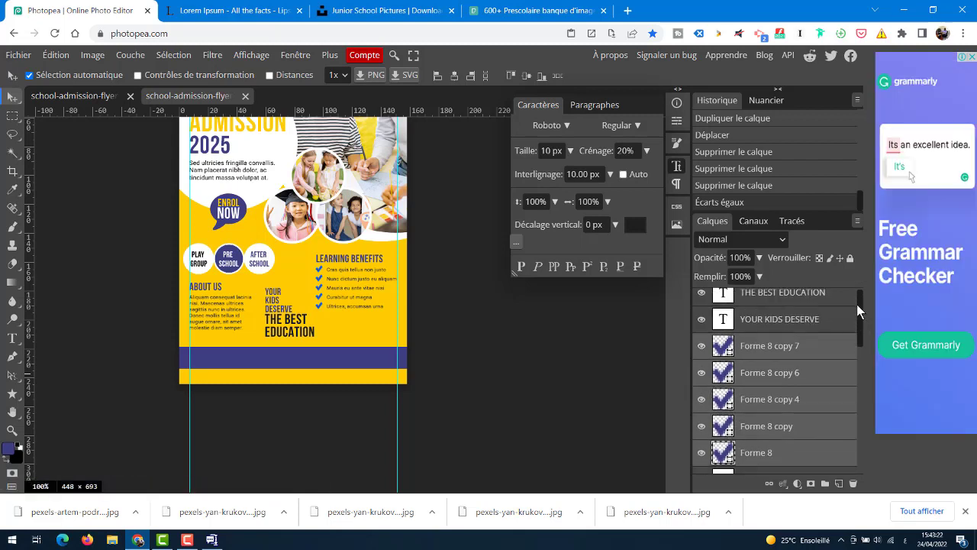
scroll(856, 304, down, 1)
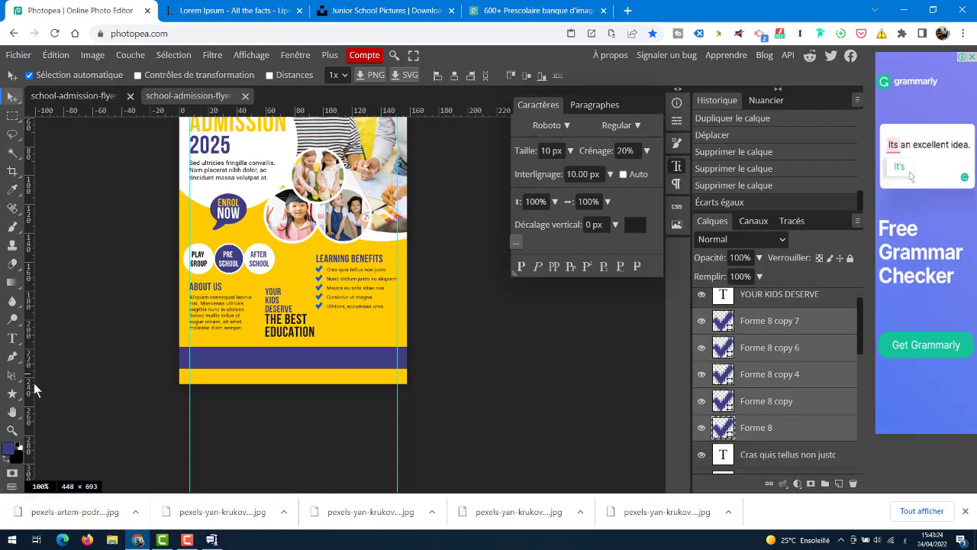
click(12, 393)
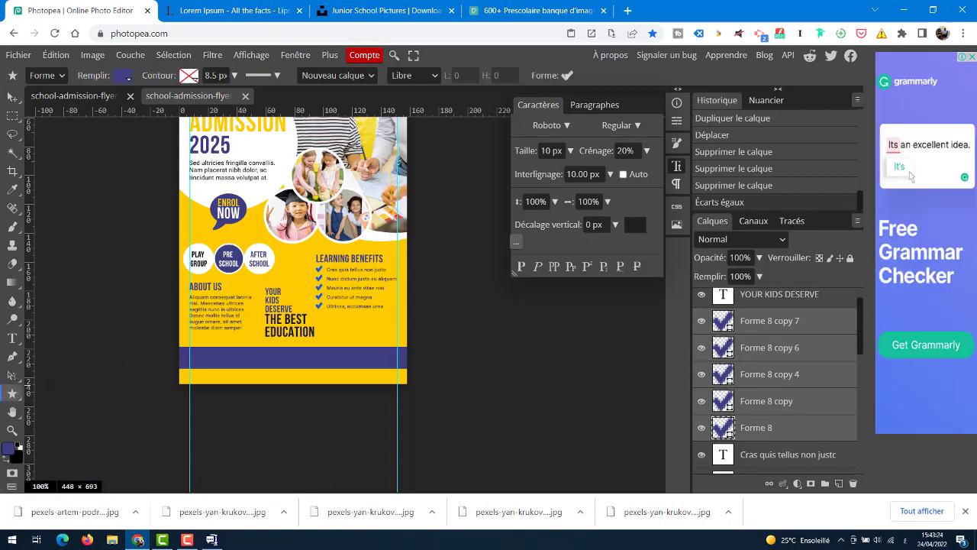
click(124, 77)
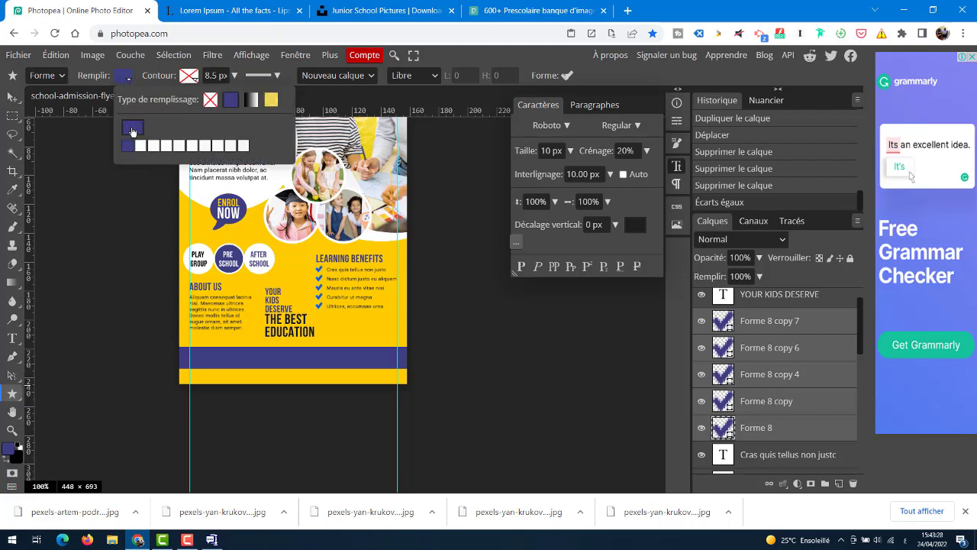
click(126, 80)
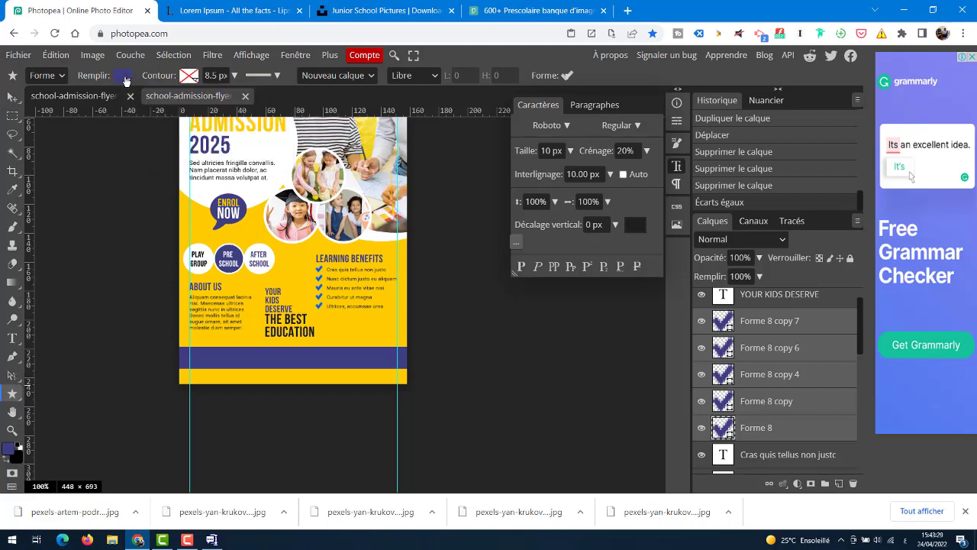
click(10, 450)
mouse_move(181, 249)
mouse_down()
mouse_move(161, 241)
mouse_move(148, 254)
mouse_up()
click(336, 326)
key(v)
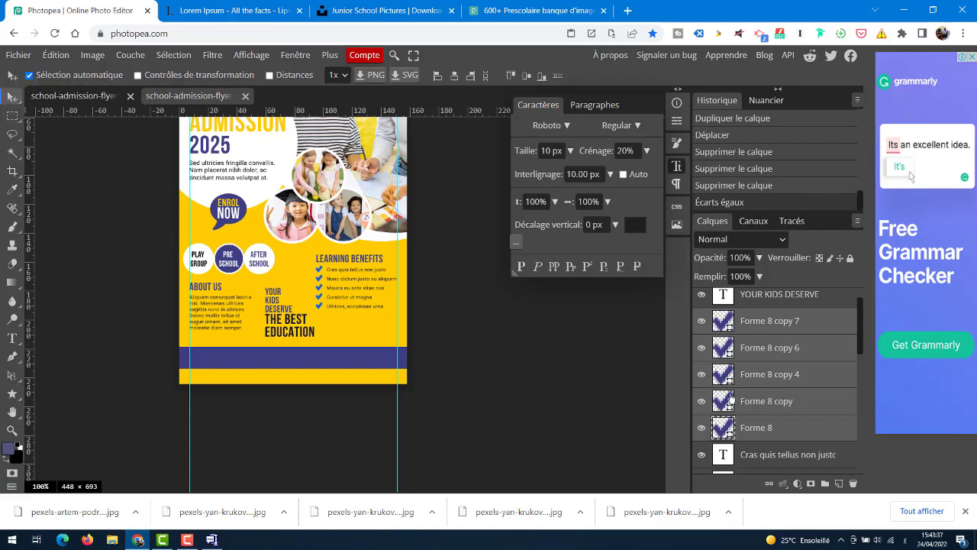
click(778, 457)
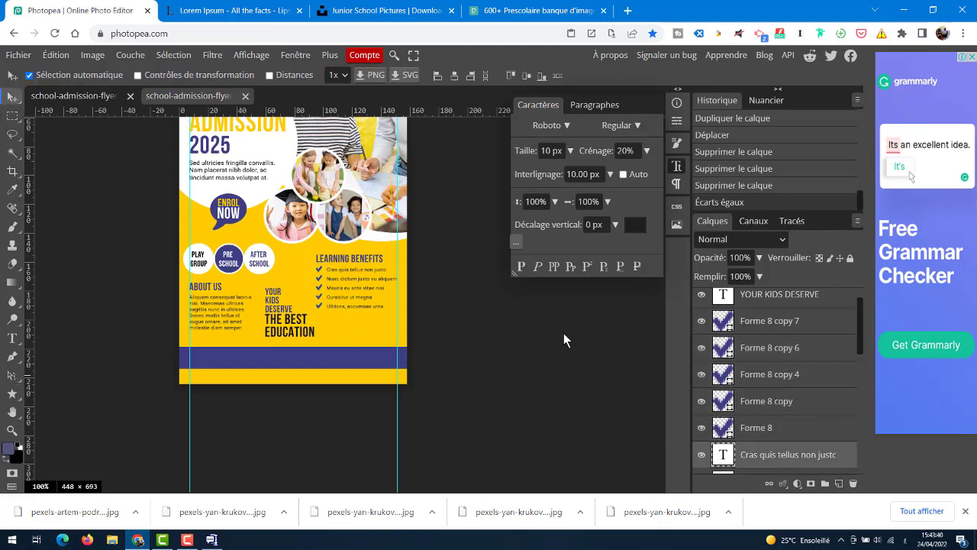
- Lower the opacity of all five LEARNING BENEFITS check marks to 69%
key(ctrl+plus)
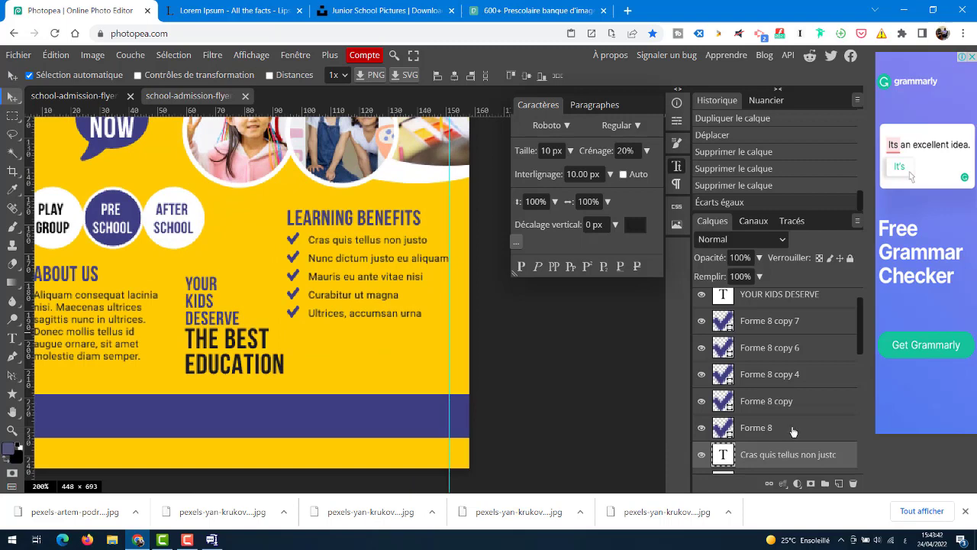
click(794, 429)
shift+click(794, 322)
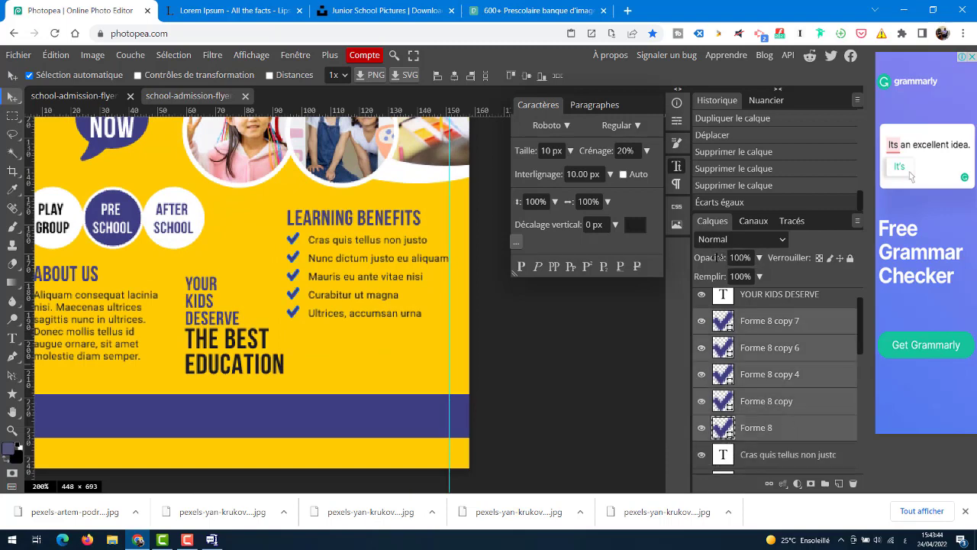
drag(716, 257, 695, 261)
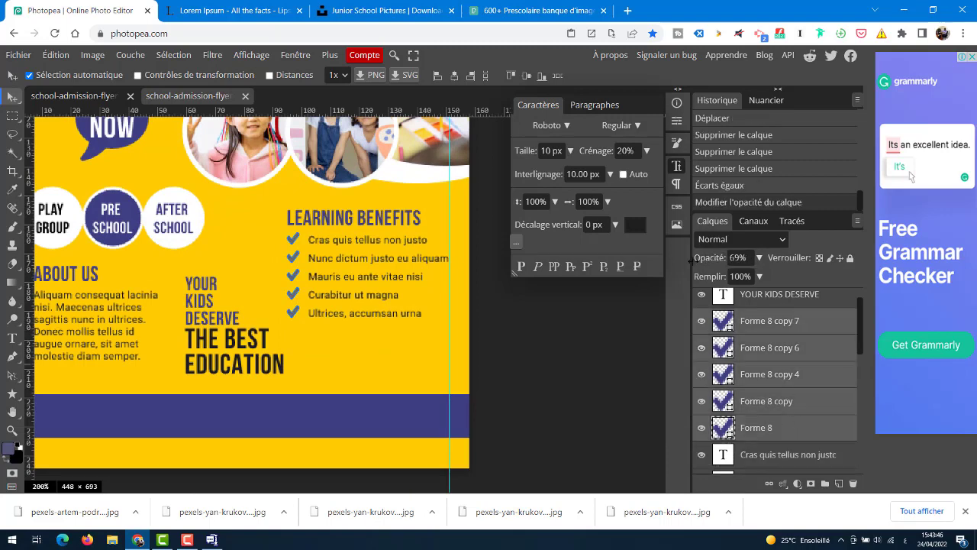
click(802, 326)
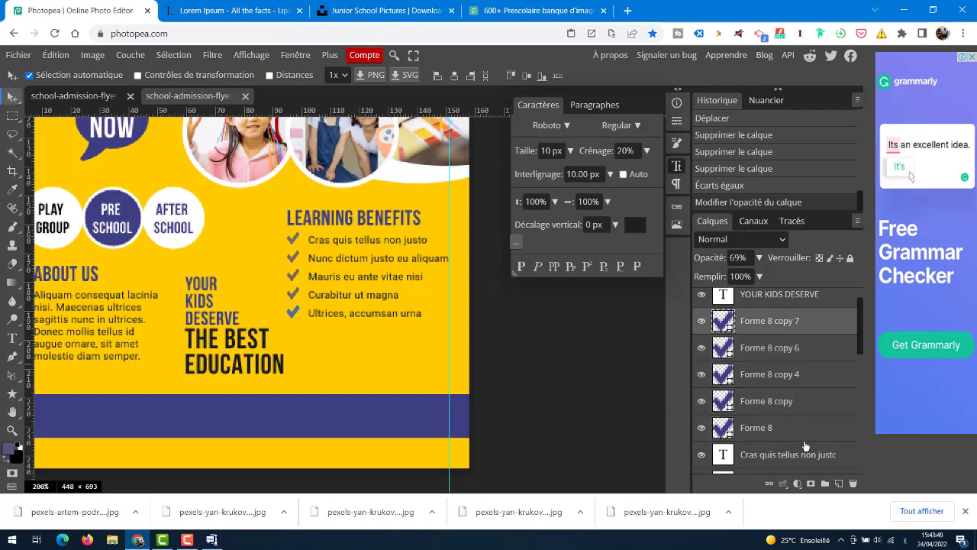
click(782, 456)
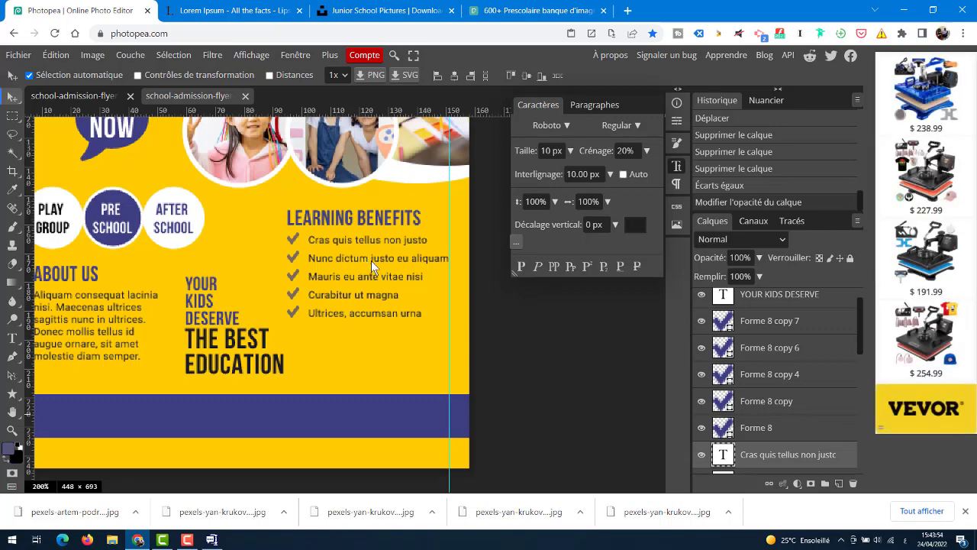
- Compare the flyer with the reference design, examining the light-bulb and graduation-cap decorations and the contact bar in its lower half
key(ctrl+minus)
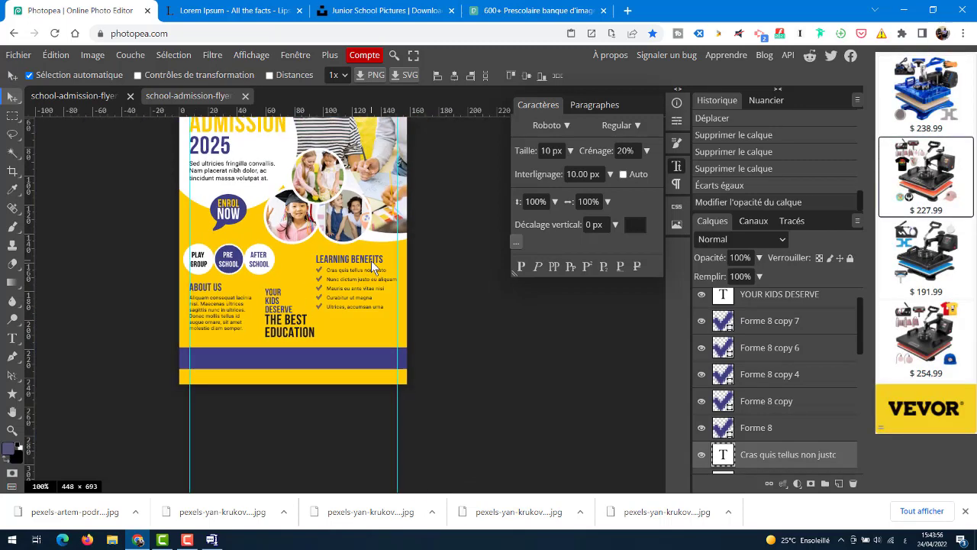
key(ctrl+minus)
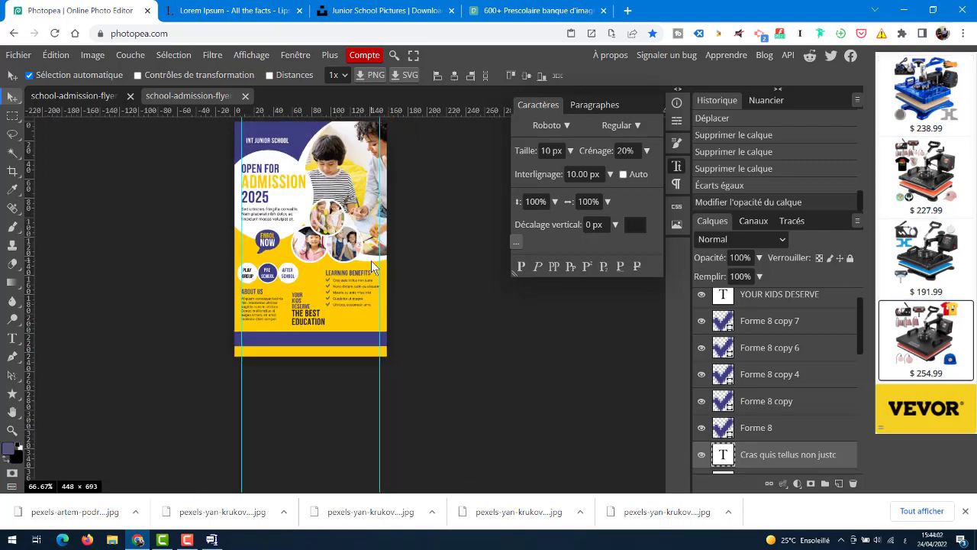
scroll(372, 265, up, 4)
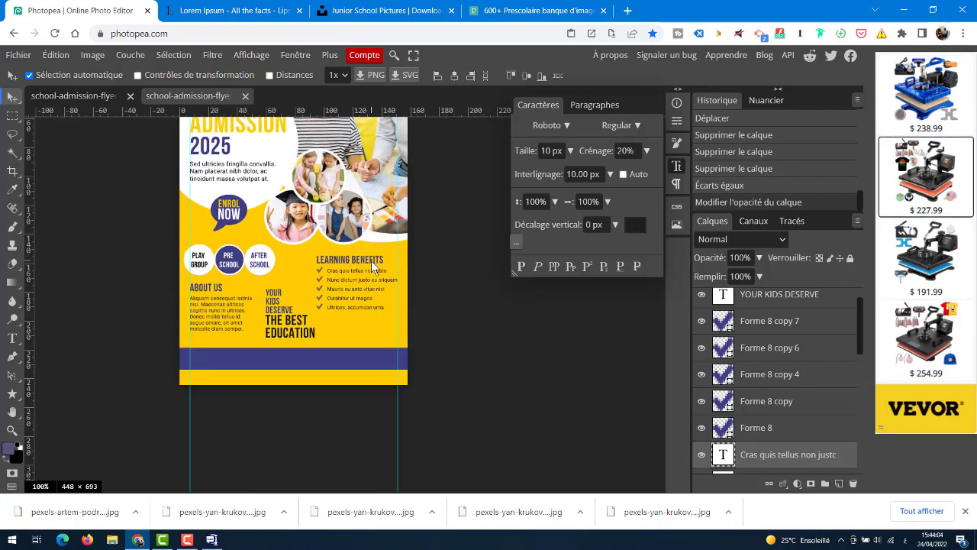
drag(230, 257, 356, 228)
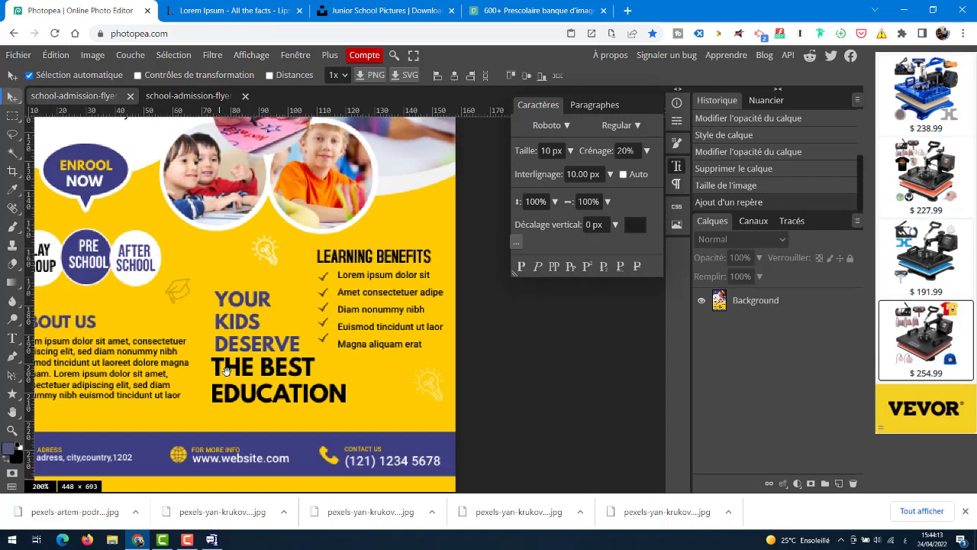
scroll(342, 266, up, 3)
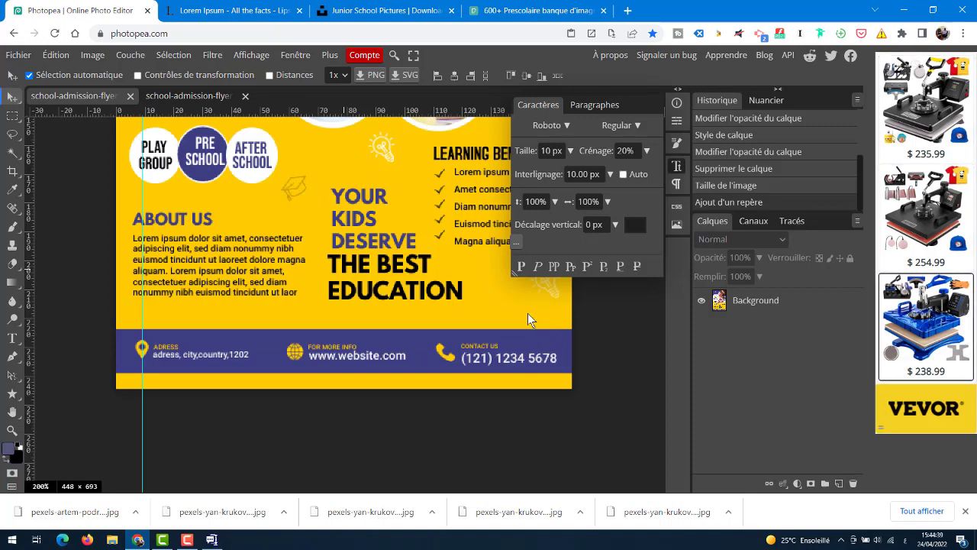
drag(469, 296, 405, 334)
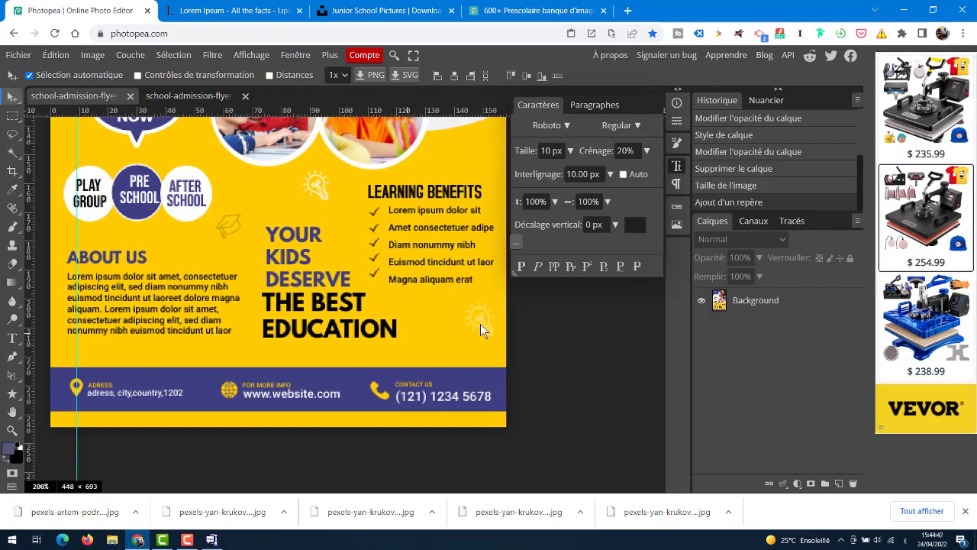
drag(327, 255, 380, 271)
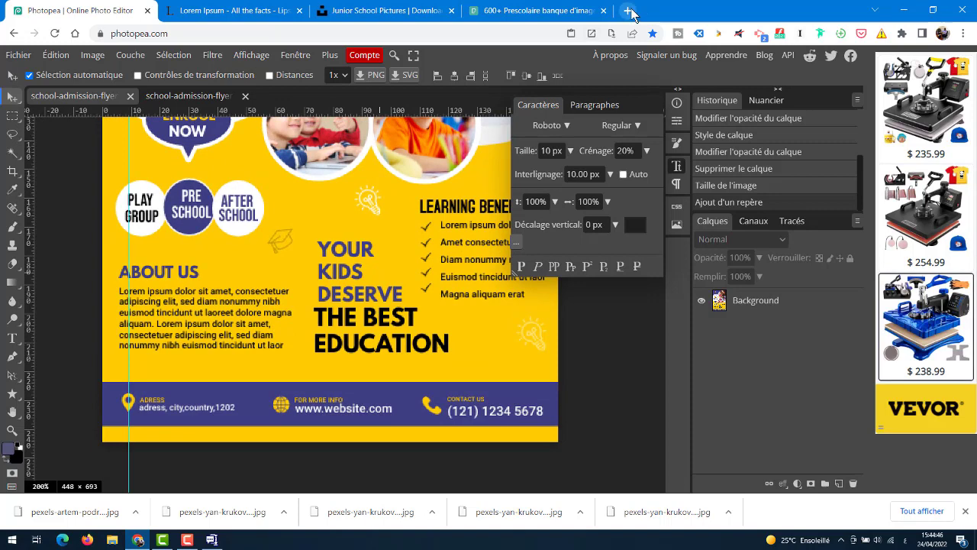
- Switch to a new browser tab and open the Freepik website
click(627, 10)
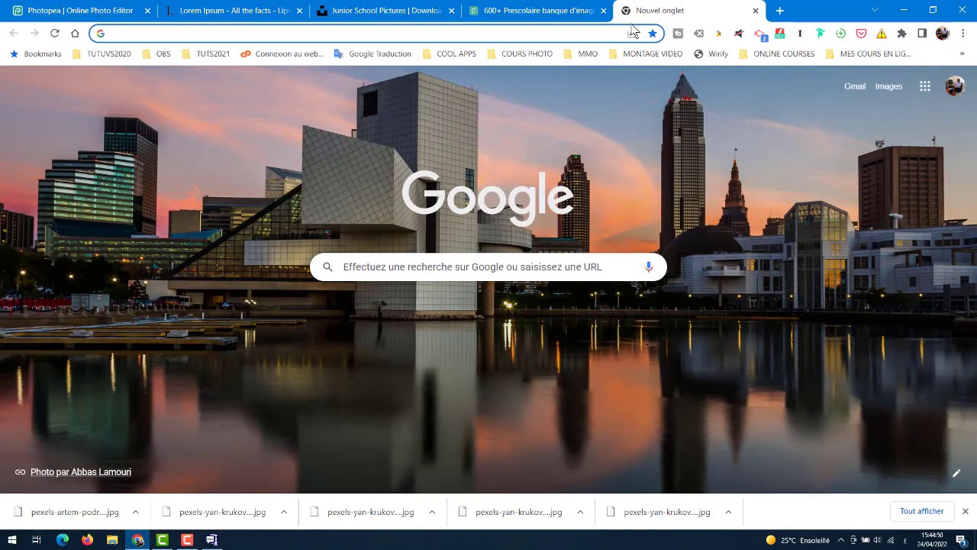
text(بق)
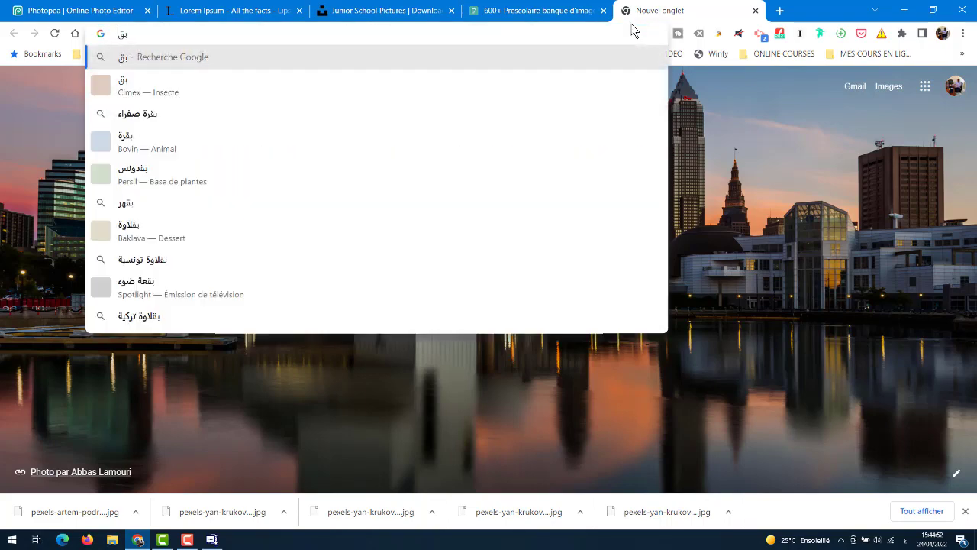
key(BackSpace)
key(BackSpace)
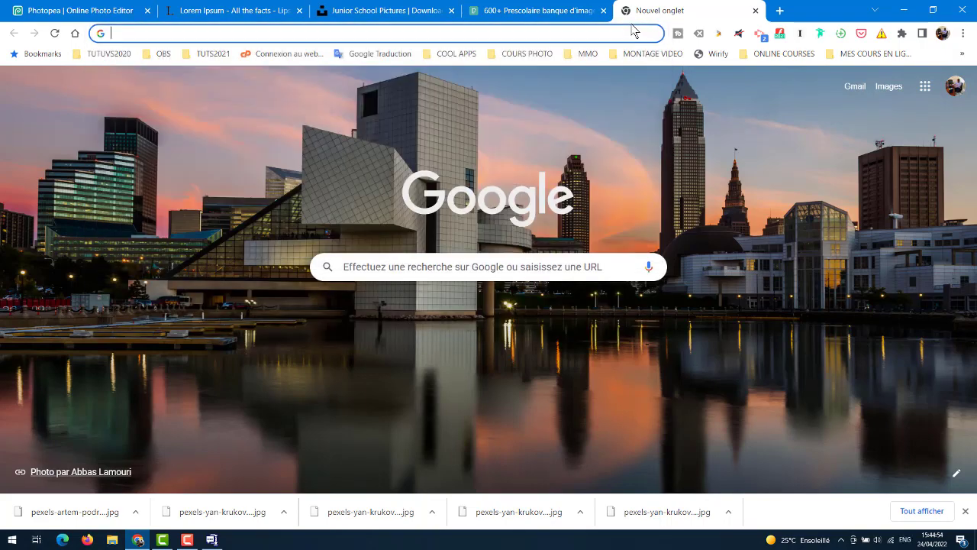
text(freepi)
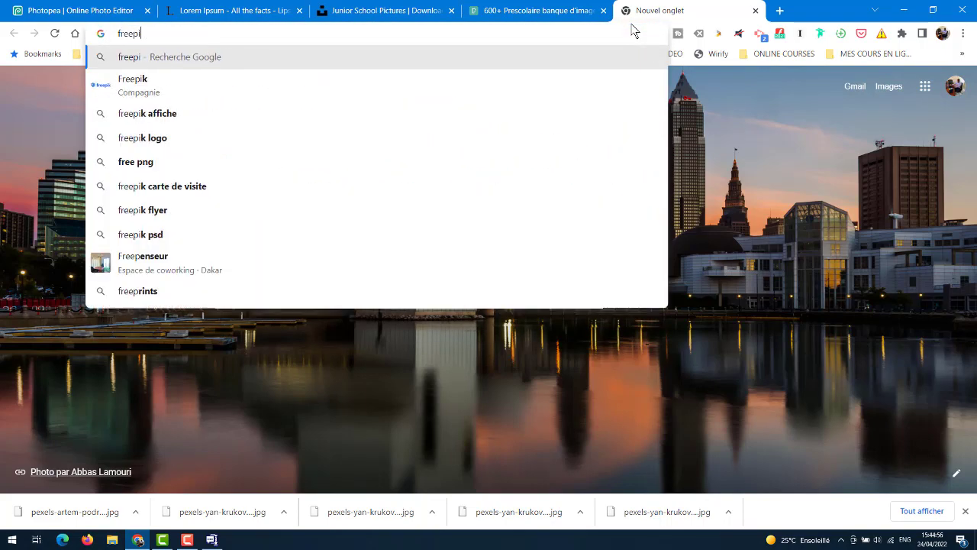
text(k)
key(BackSpace)
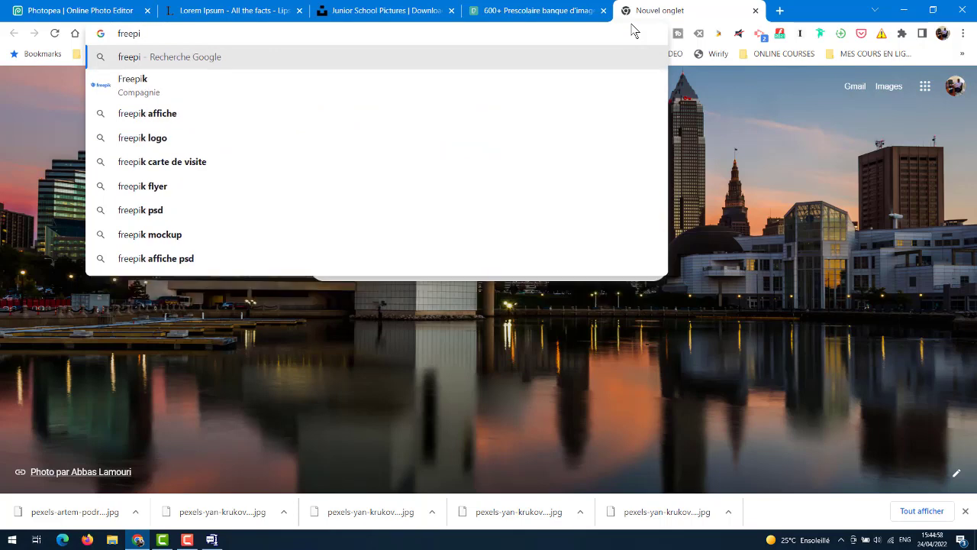
click(135, 88)
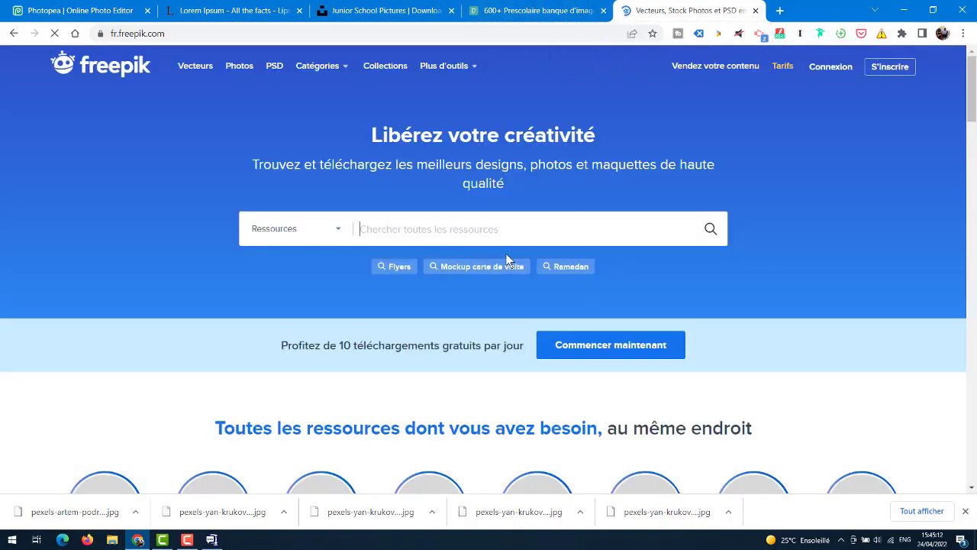
- Search Freepik for "light bulb" and look through the results for a suitable decorative icon
text(l)
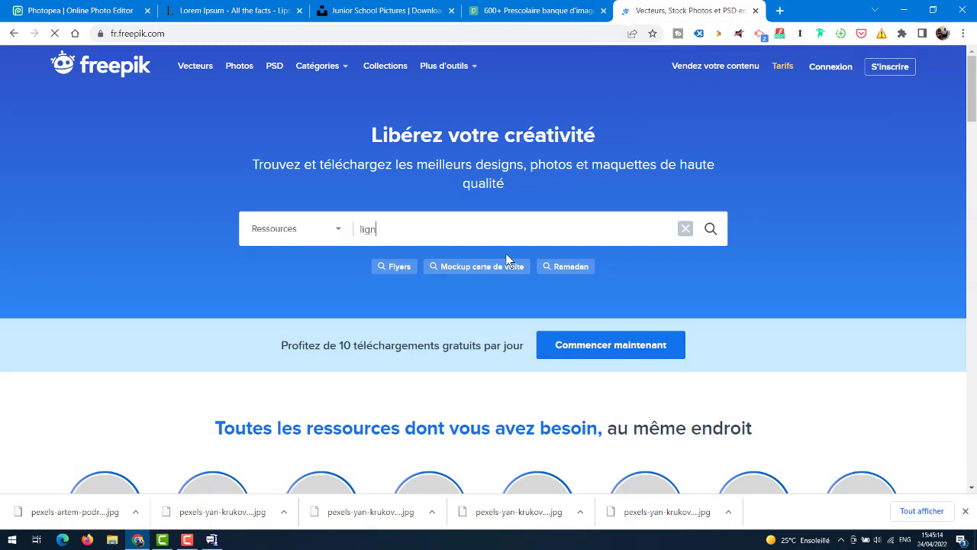
text(ign)
key(BackSpace)
text(ht)
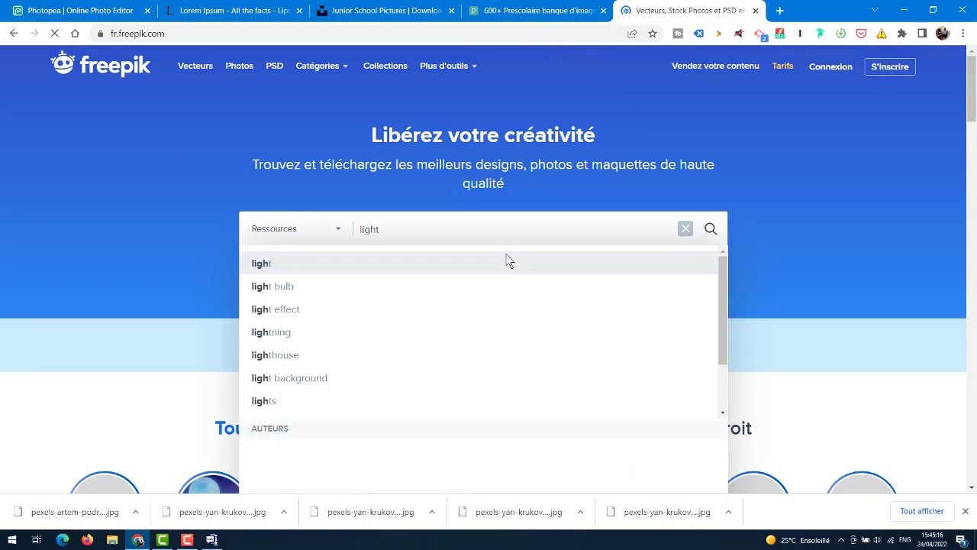
text( bulb)
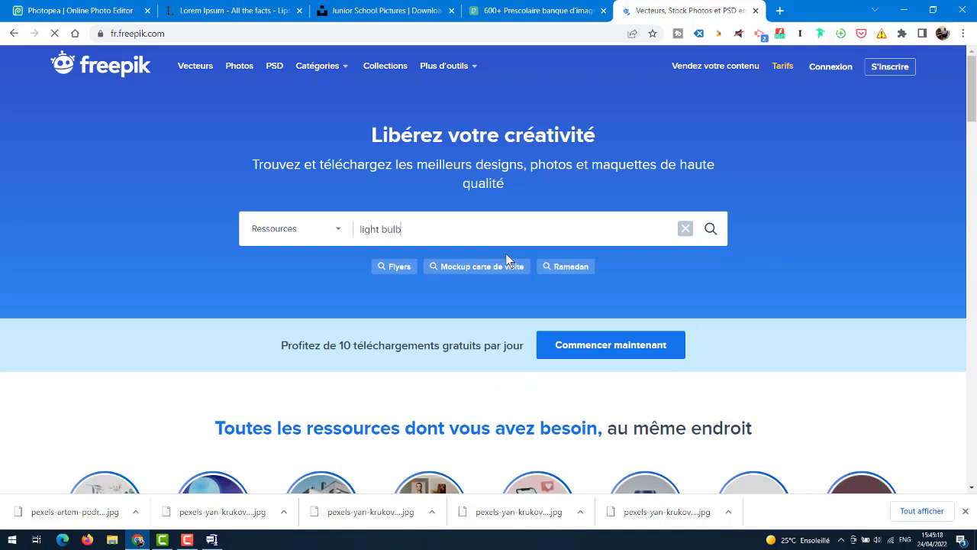
key(Return)
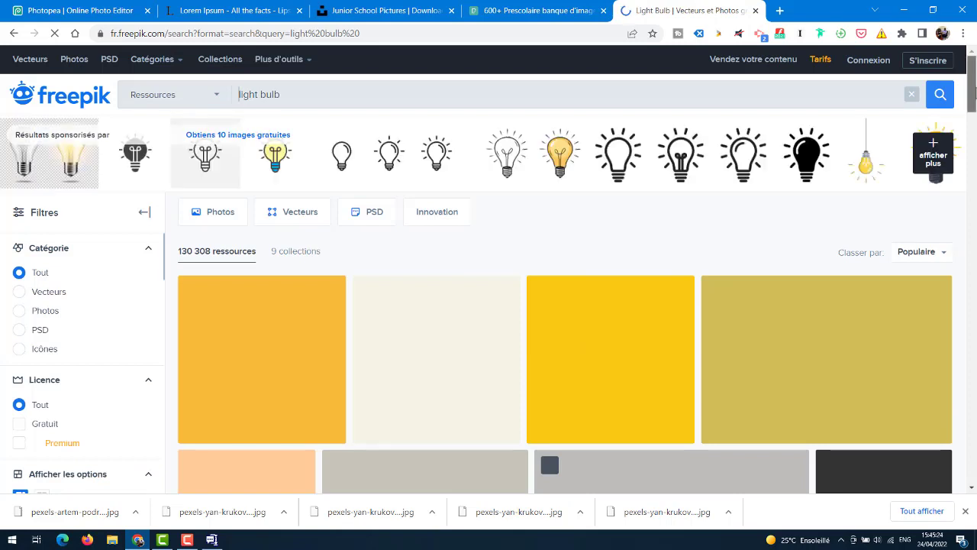
mouse_move(974, 92)
mouse_down()
mouse_move(973, 120)
mouse_move(972, 87)
mouse_up()
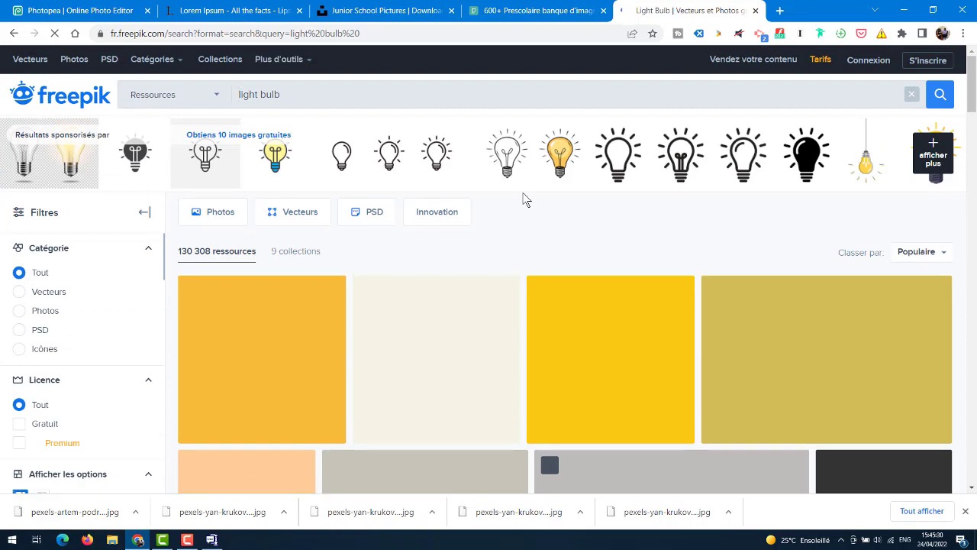
drag(973, 97, 973, 72)
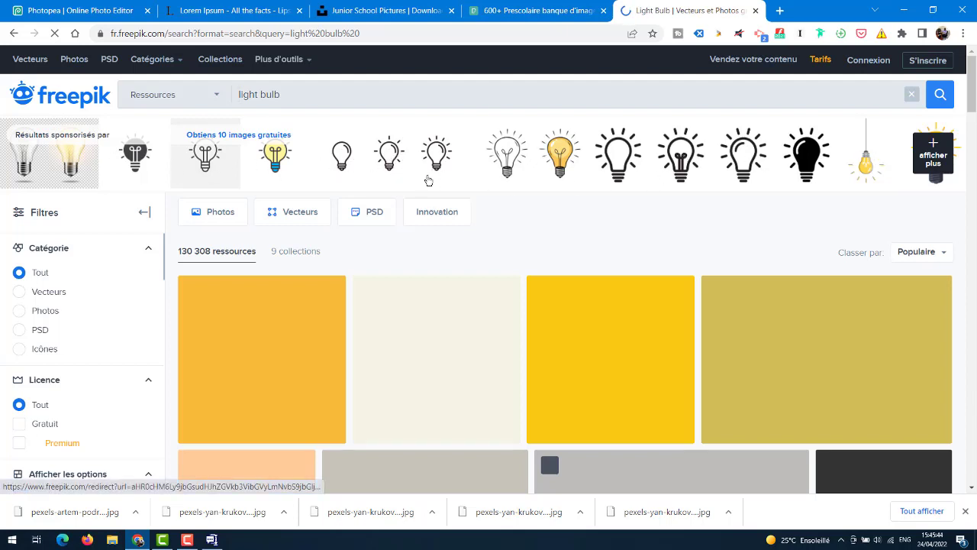
mouse_move(973, 87)
mouse_down()
mouse_move(974, 190)
mouse_move(974, 75)
mouse_up()
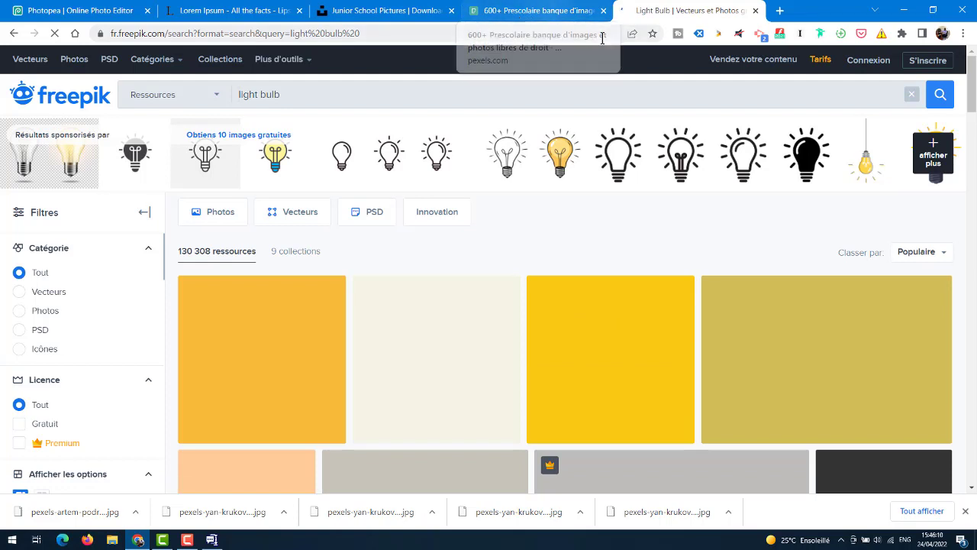
- Return to Photopea and examine the reference flyer from its light-bulb decorations and contact bar up to the logo and title
click(229, 12)
click(388, 14)
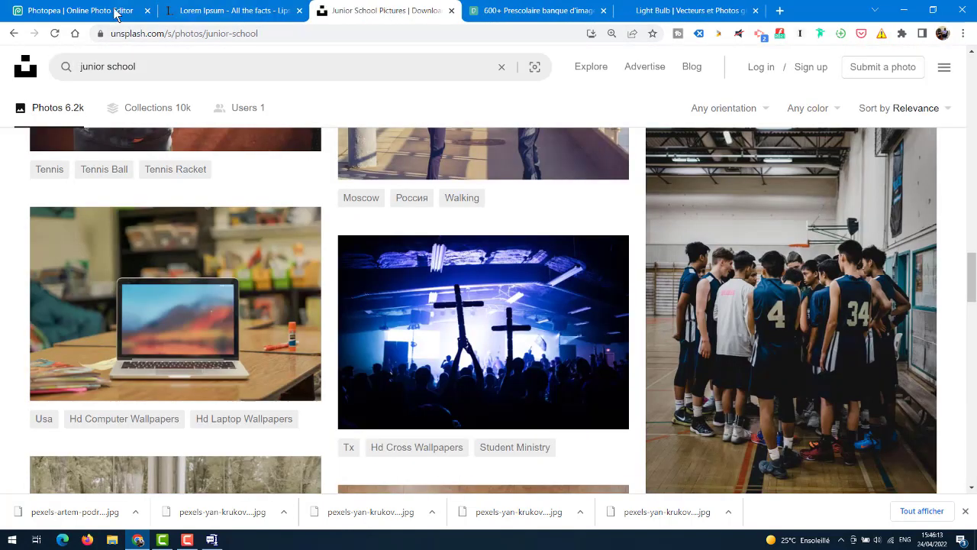
click(115, 10)
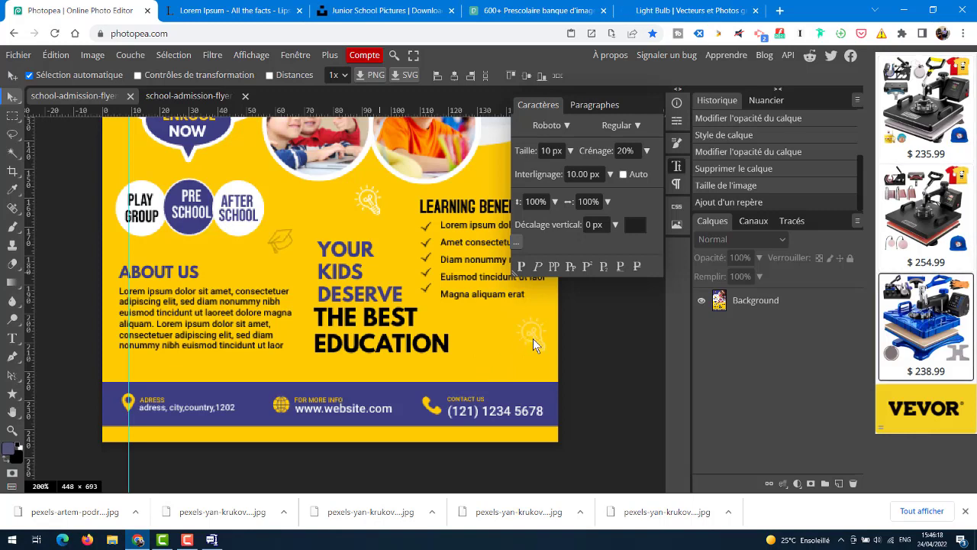
drag(489, 332, 434, 327)
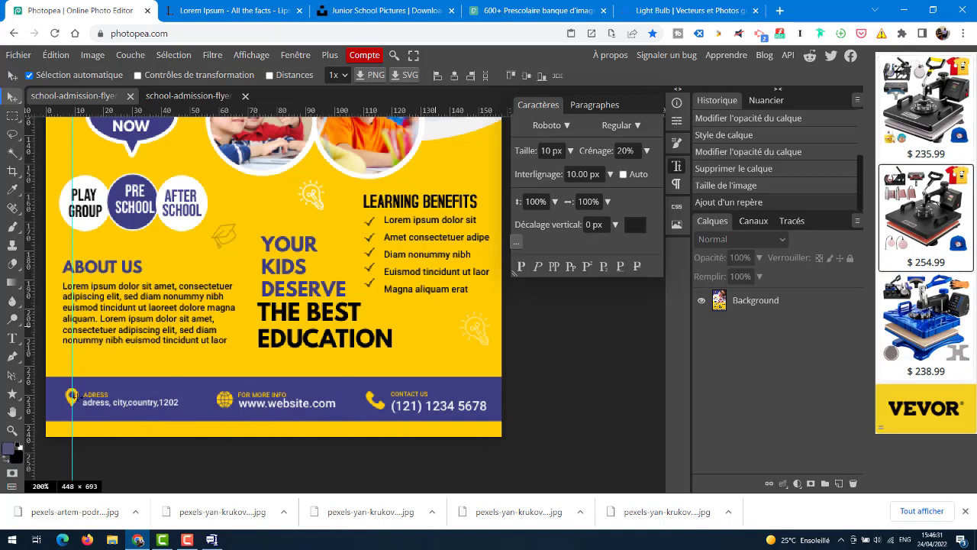
scroll(358, 283, up, 1)
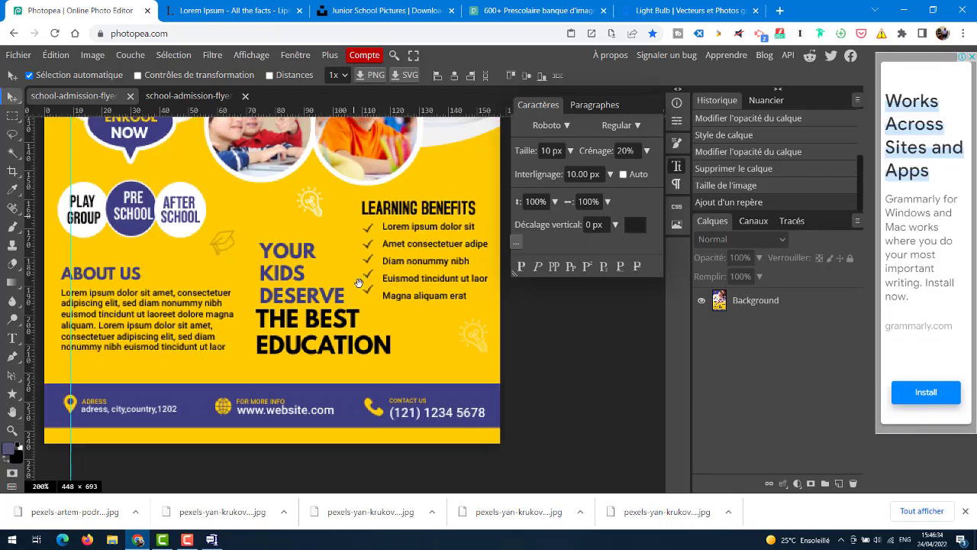
scroll(359, 283, up, 10)
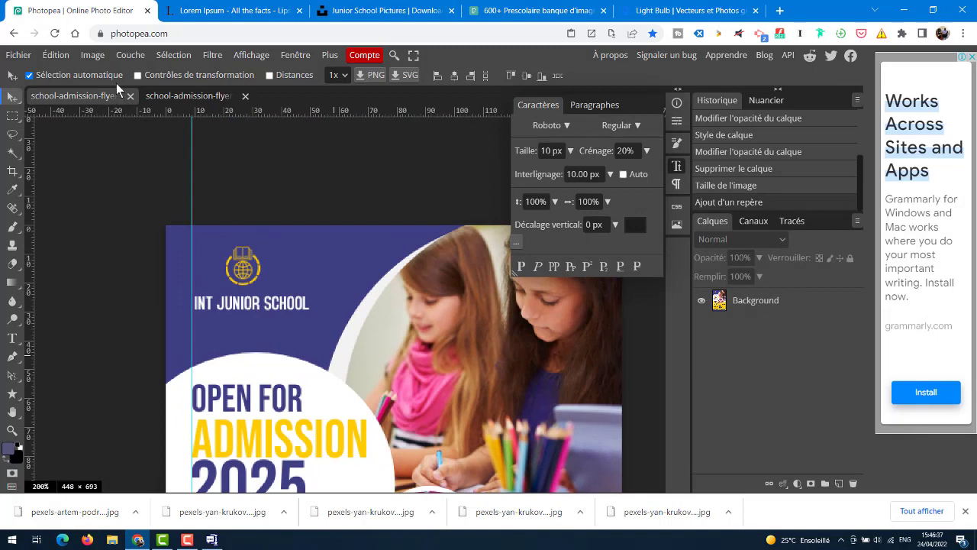
- Save the working flyer document as a PSD named school-admission-flyer-template-V3.psd in the postermywall folder
click(17, 56)
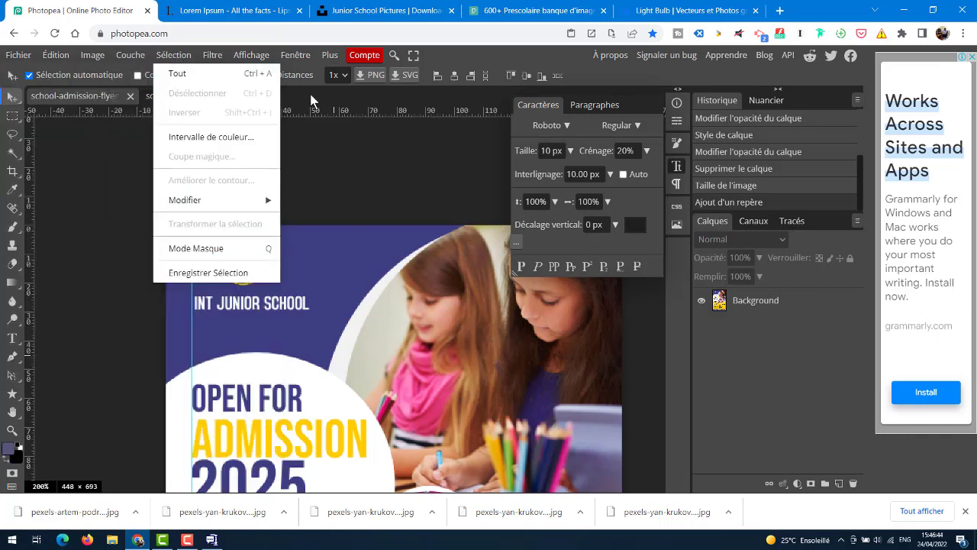
click(197, 95)
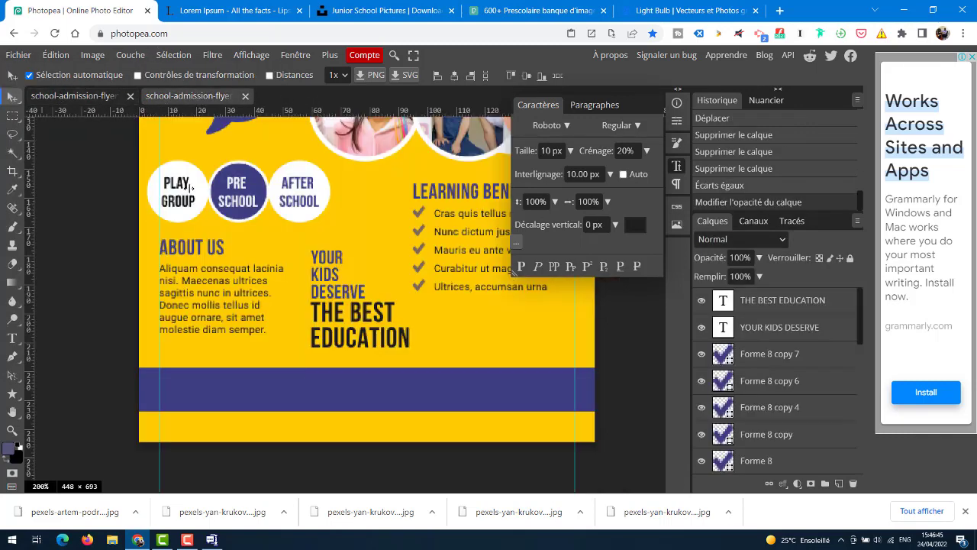
click(18, 55)
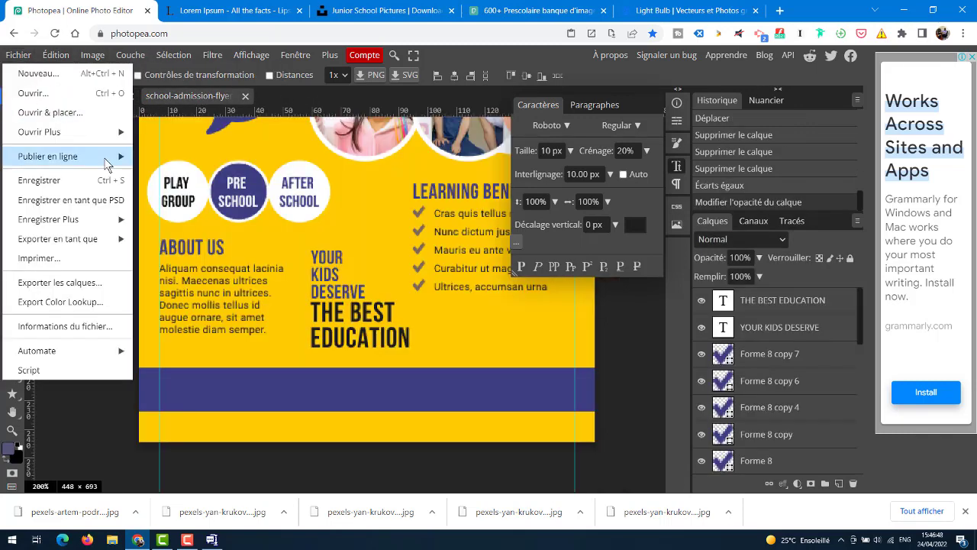
click(97, 200)
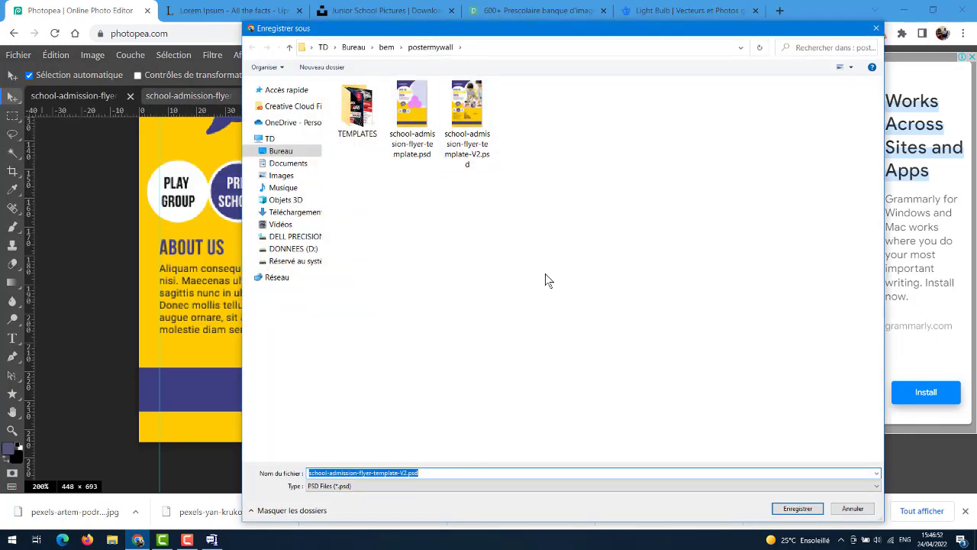
click(405, 472)
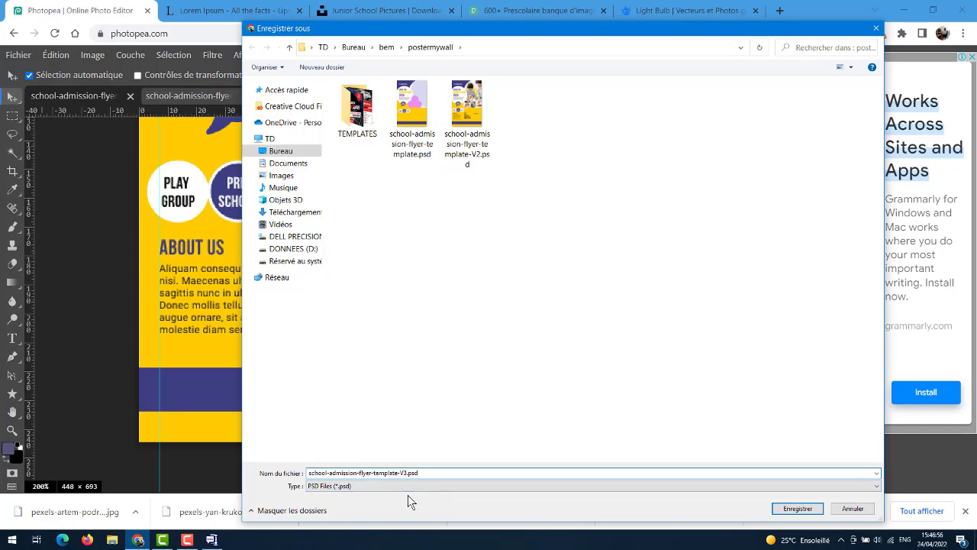
key(Return)
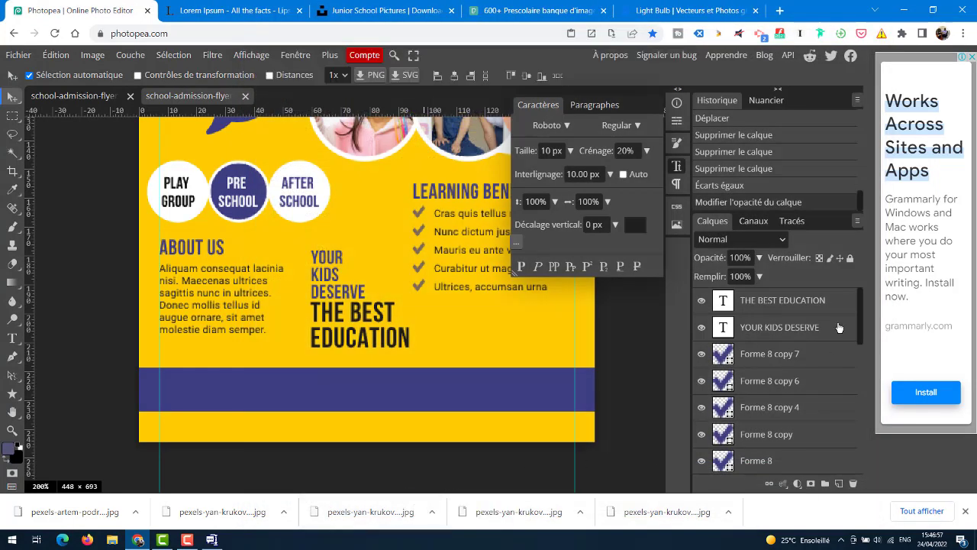
- Move the INT JUNIOR SCHOOL text slightly up and align its left edge with the flyer's left margin guide
mouse_move(861, 307)
mouse_down()
mouse_move(844, 400)
mouse_move(851, 293)
mouse_up()
drag(375, 234, 326, 383)
scroll(357, 207, up, 5)
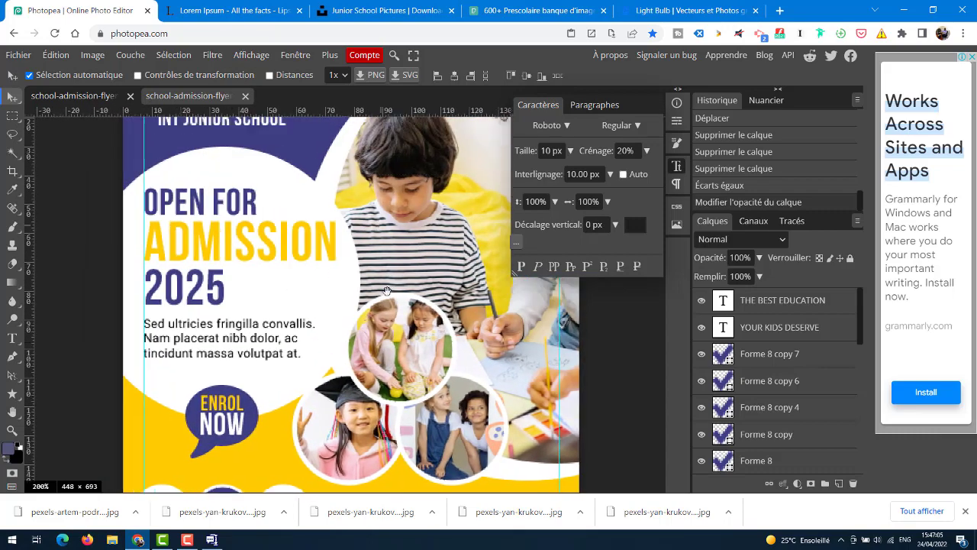
drag(366, 238, 380, 328)
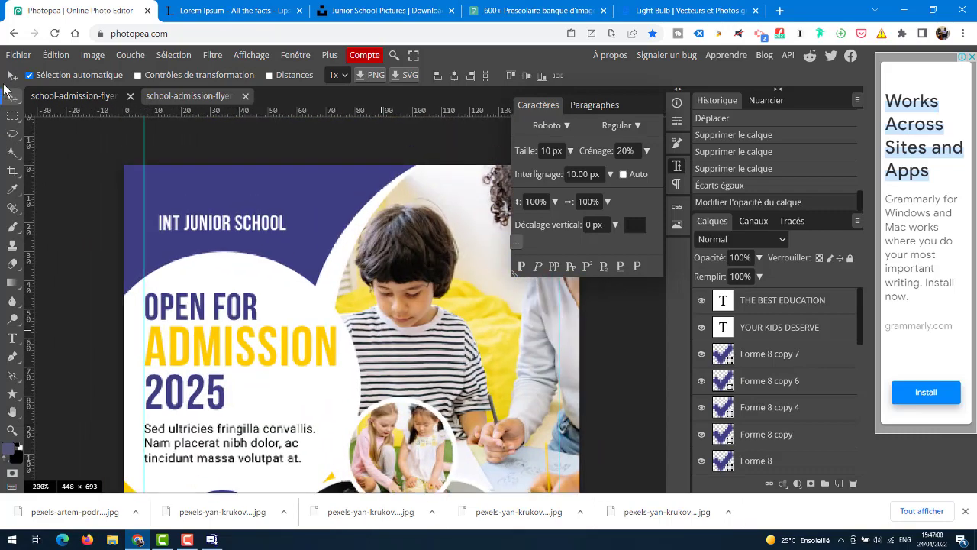
drag(221, 229, 210, 198)
key(ctrl+minus)
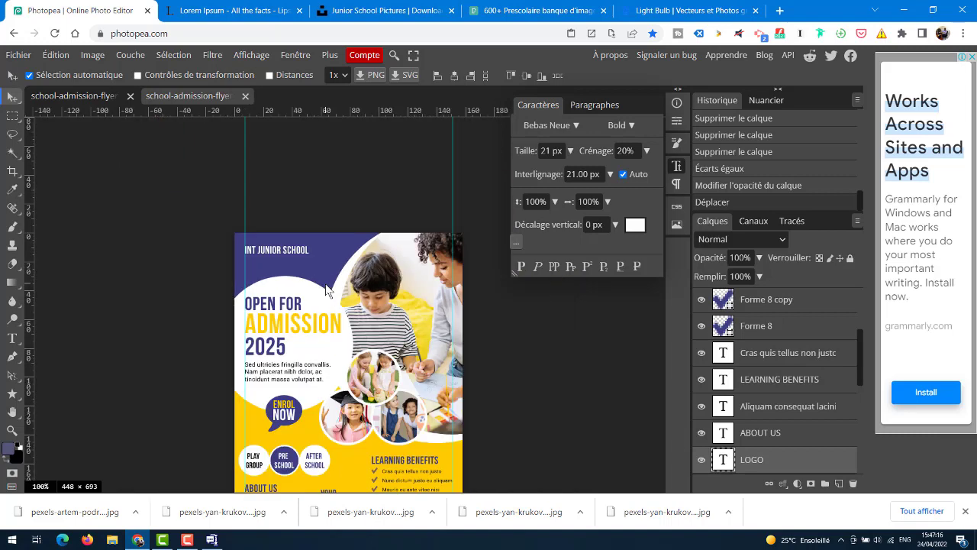
drag(299, 300, 268, 205)
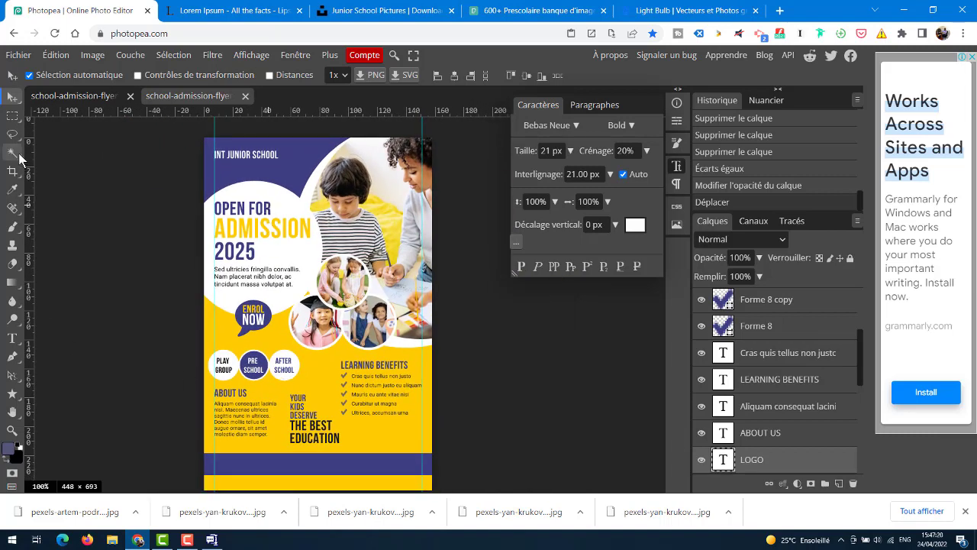
- Save the flyer as PSD again, replacing the existing school-admission-flyer-template-V3.psd
click(23, 57)
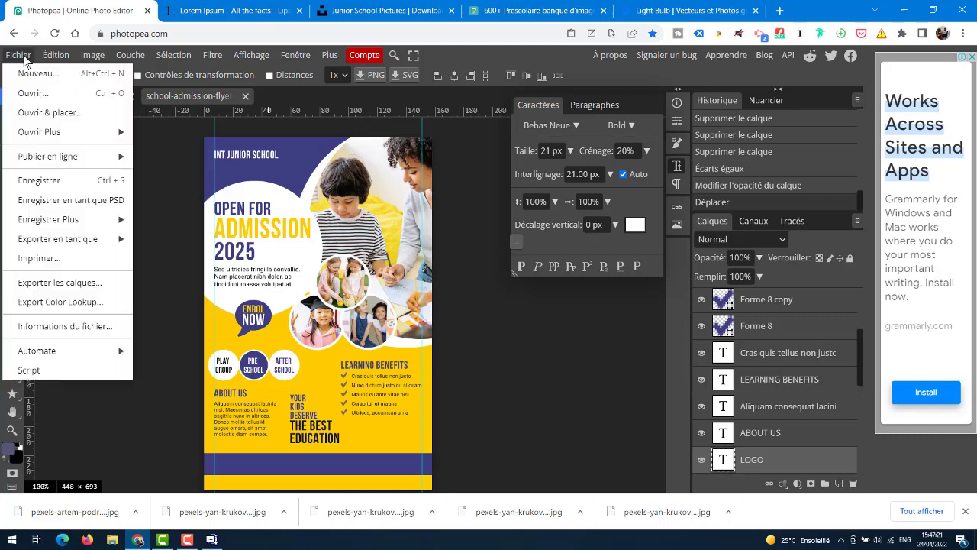
click(70, 199)
click(523, 144)
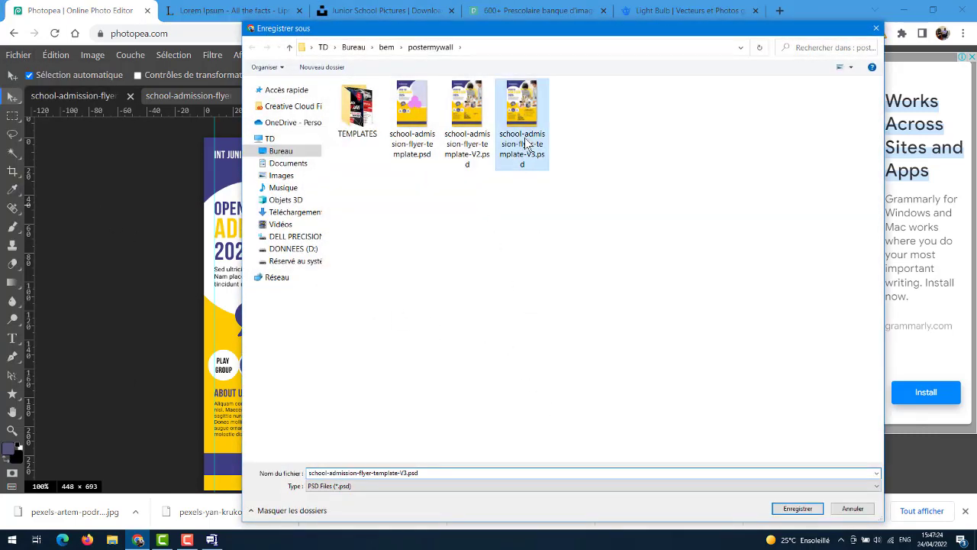
click(812, 517)
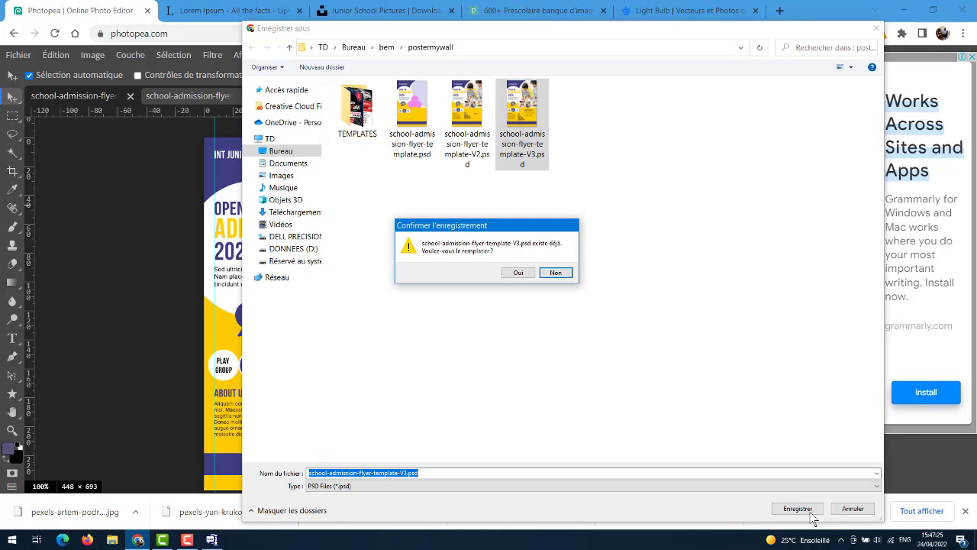
click(516, 272)
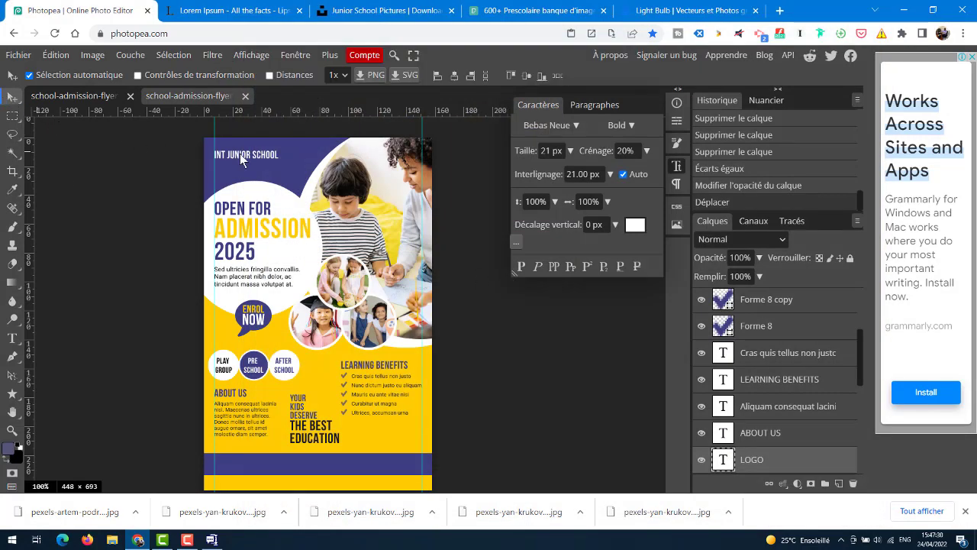
- Switch the editor to the Fullscreen screen mode and view the whole flyer at 100%
click(256, 58)
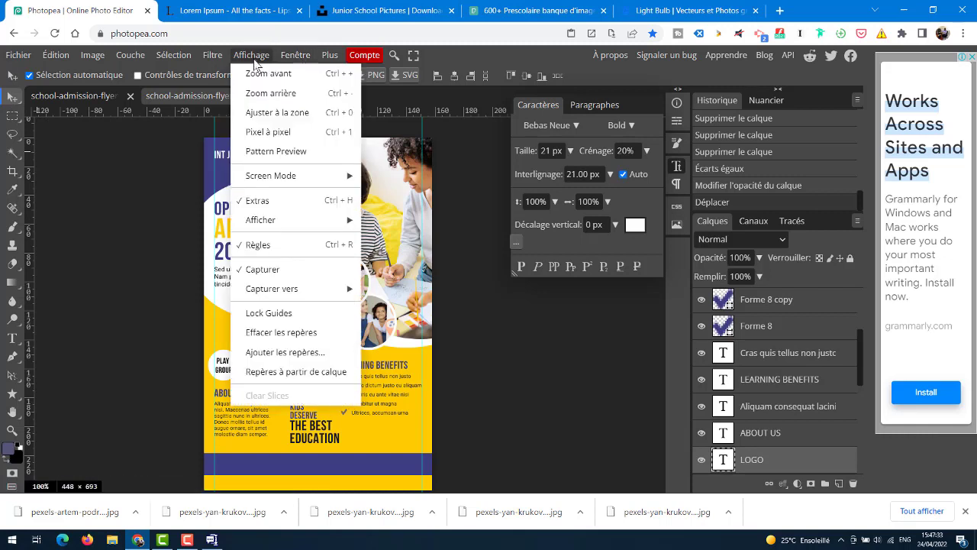
mouse_move(292, 180)
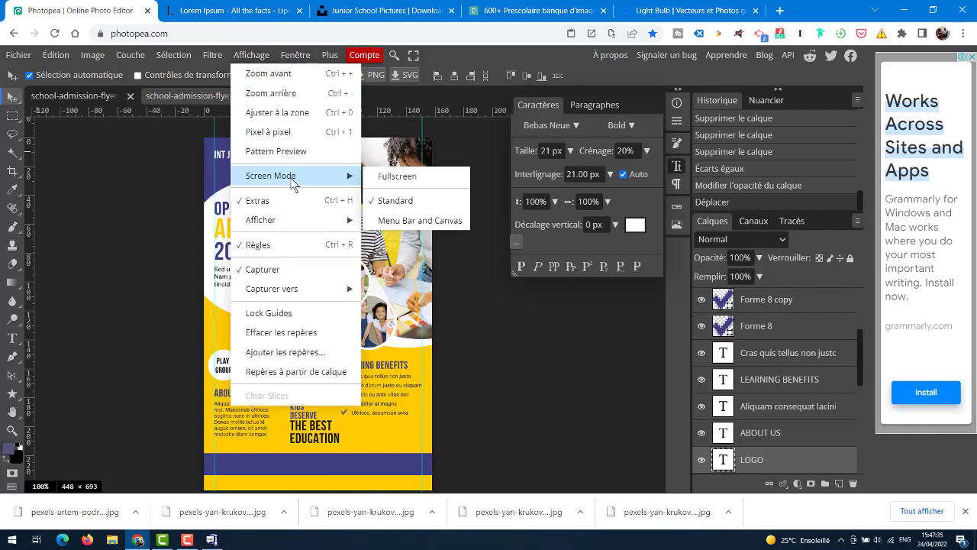
click(406, 178)
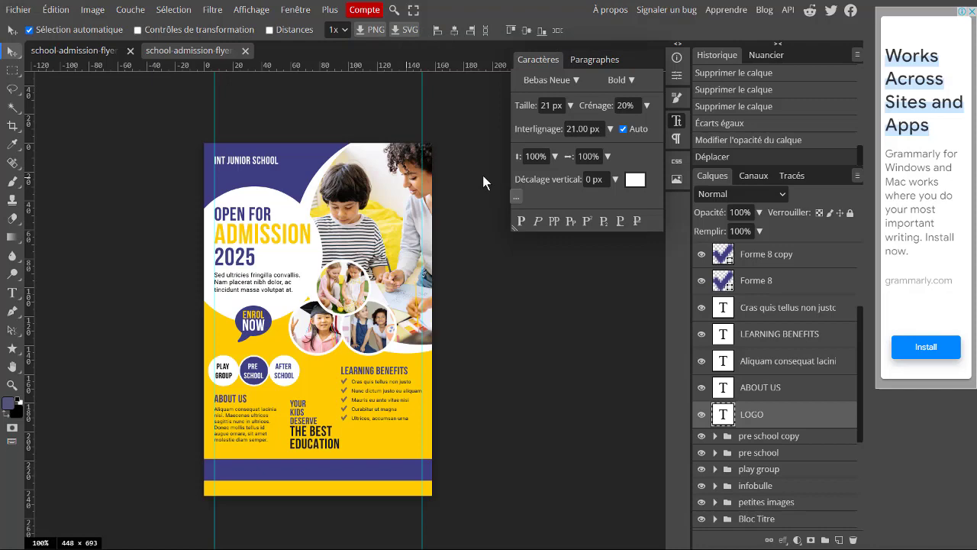
key(ctrl+plus)
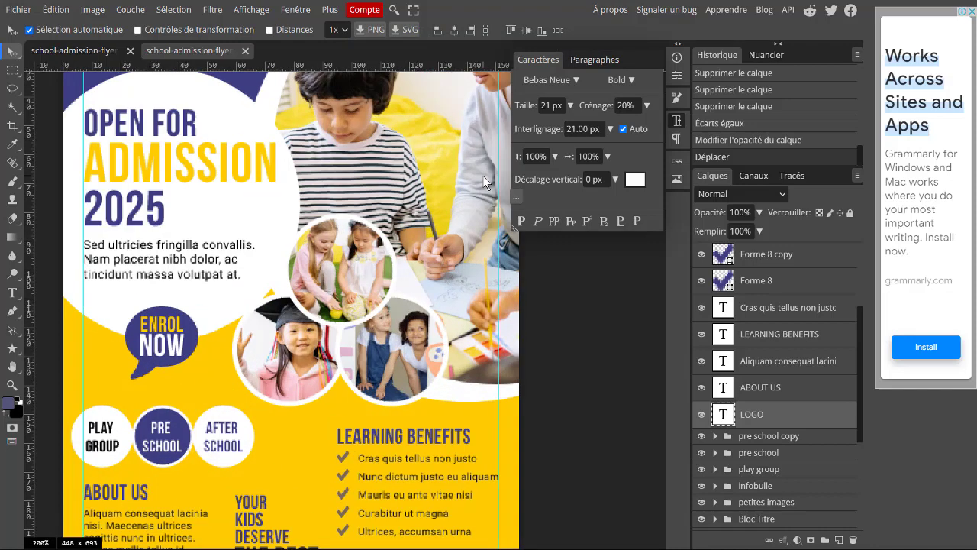
key(ctrl+minus)
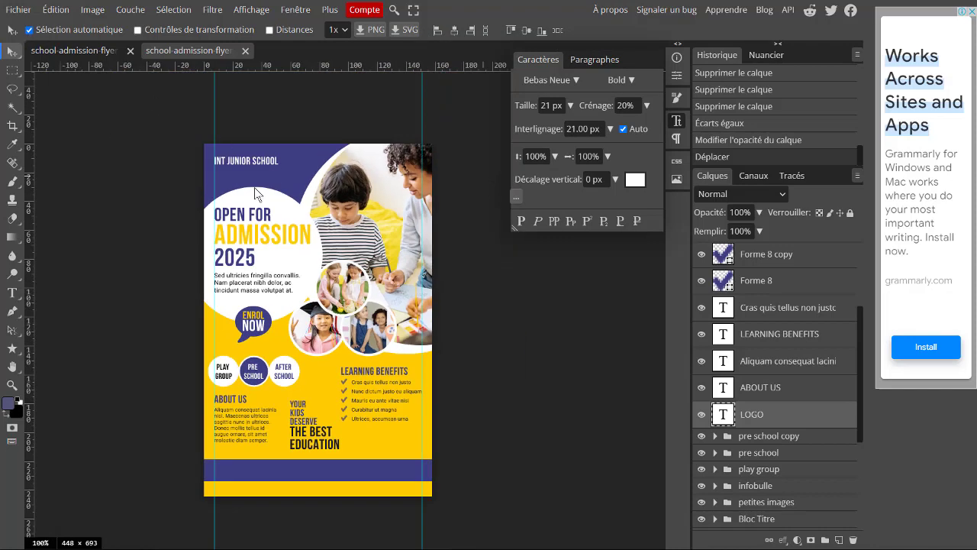
- Compare the whole reference design with the recreated flyer by alternating between the two documents, and leave fullscreen mode
click(89, 48)
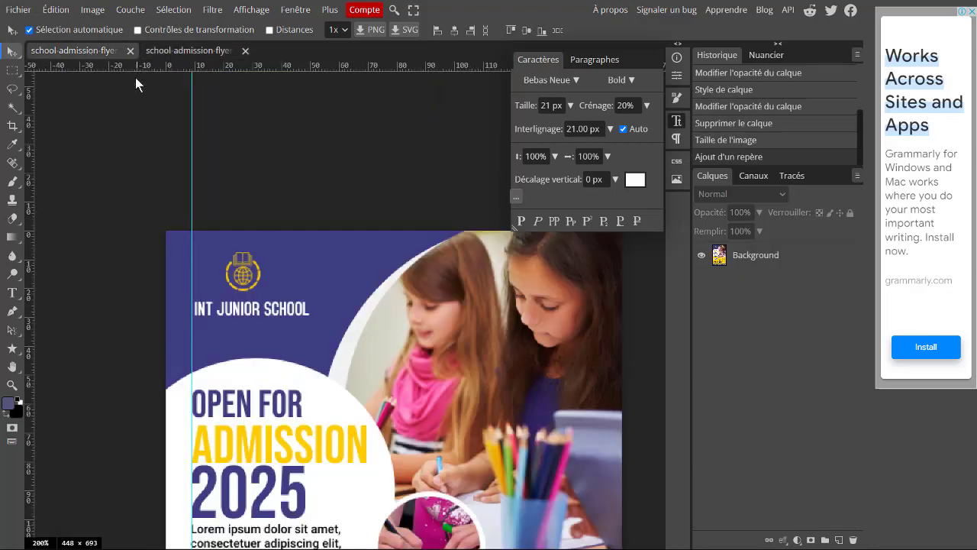
key(ctrl+minus)
key(ctrl+minus)
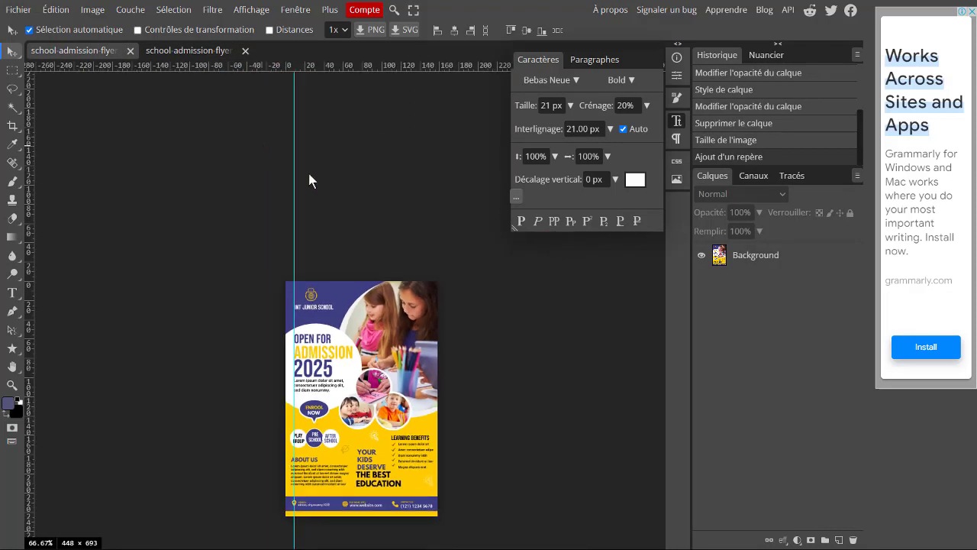
drag(343, 400, 274, 328)
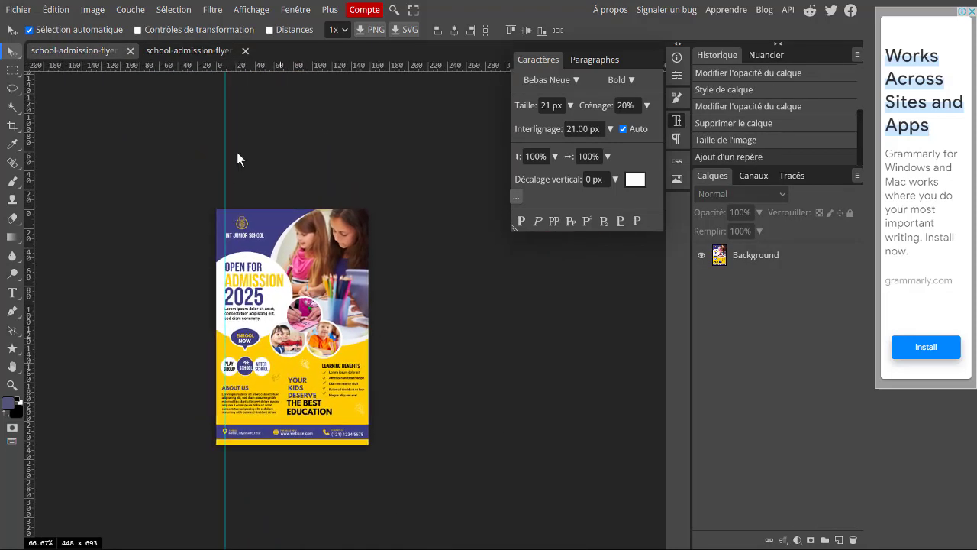
click(184, 49)
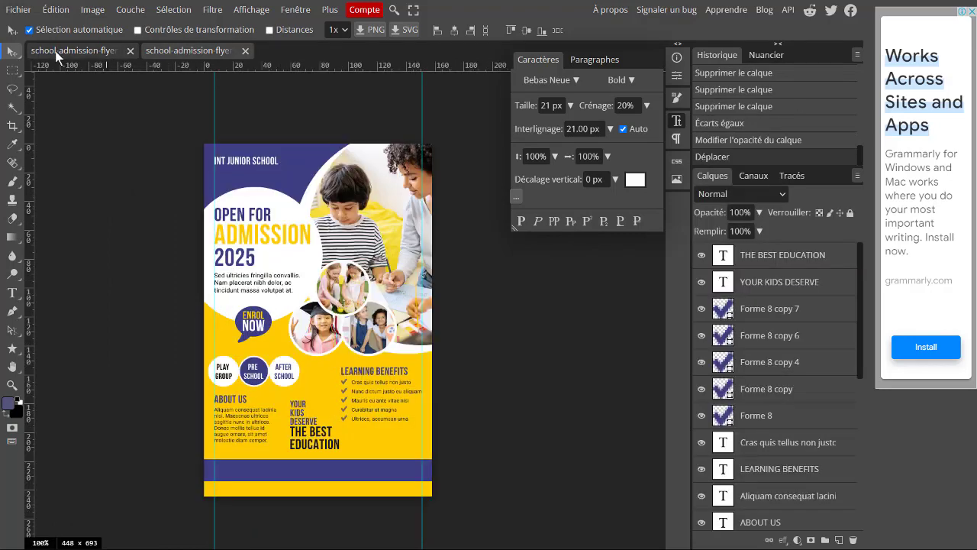
click(57, 49)
click(208, 50)
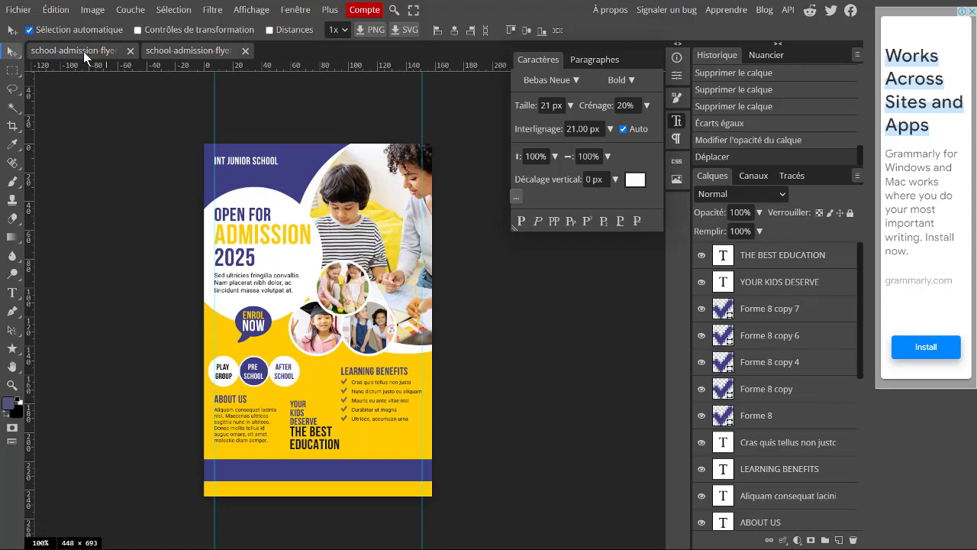
key(Escape)
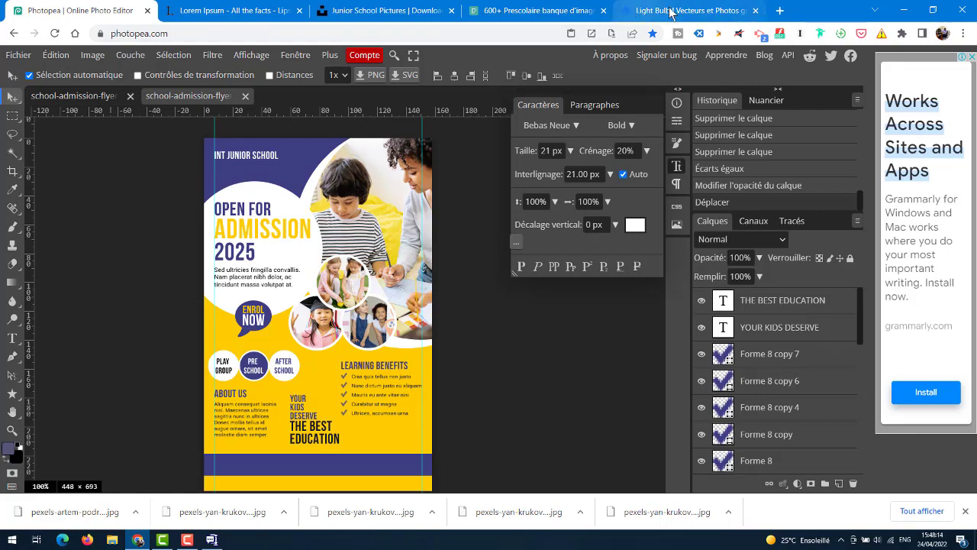
- Open the PosterMyWall website in a new browser tab through a Google search and display its template sizes and themes
click(696, 11)
click(780, 10)
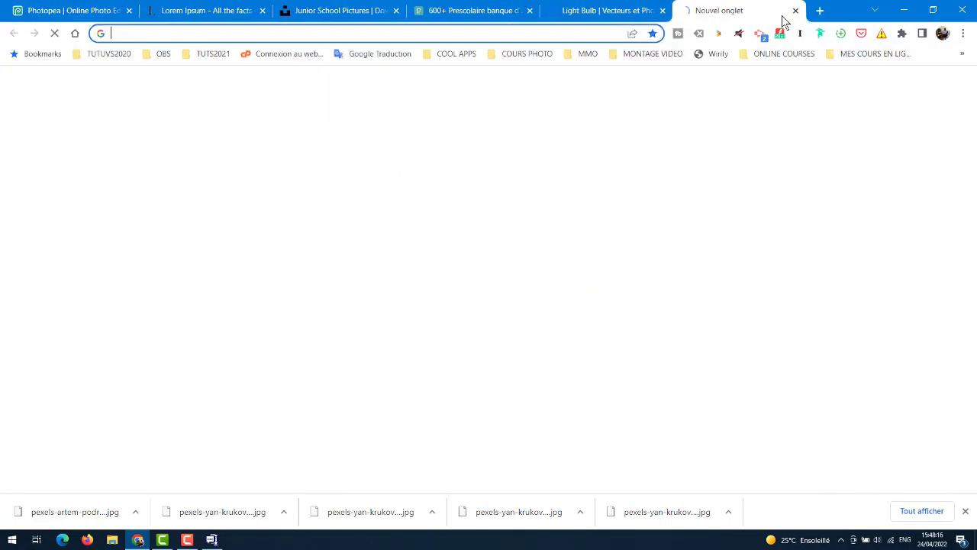
text(pos)
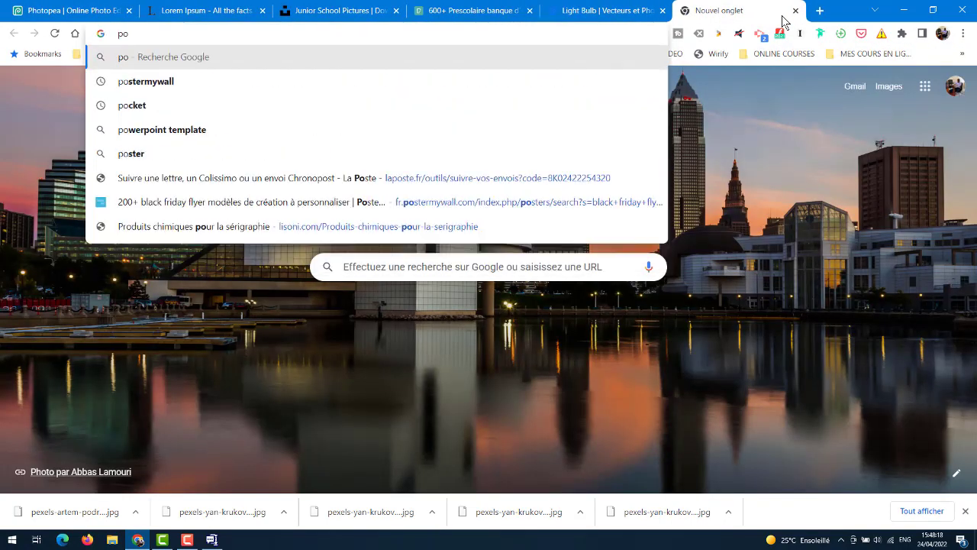
click(173, 84)
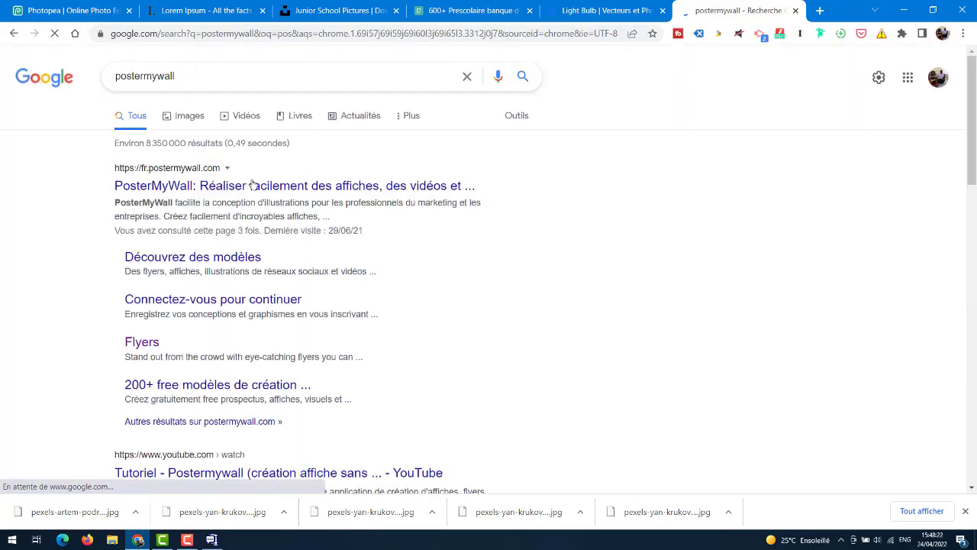
click(241, 187)
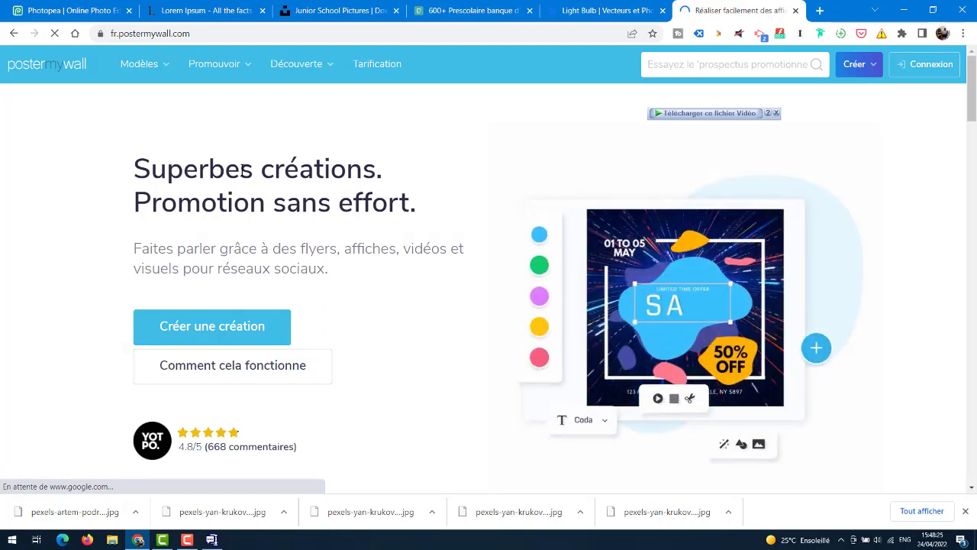
mouse_move(152, 66)
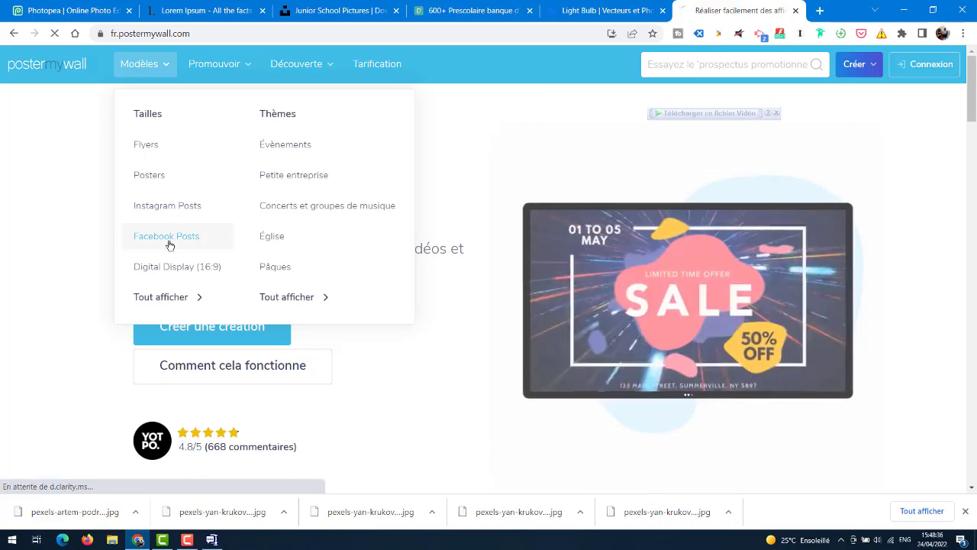
- Open PosterMyWall's Facebook Posts templates and look through the designs on offer
click(170, 243)
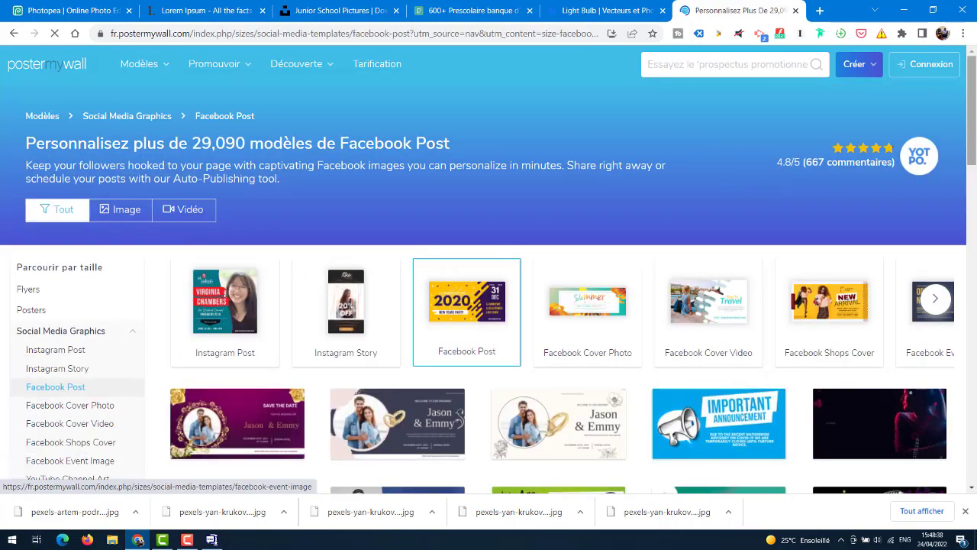
mouse_move(970, 101)
mouse_down()
mouse_move(970, 139)
mouse_move(969, 83)
mouse_up()
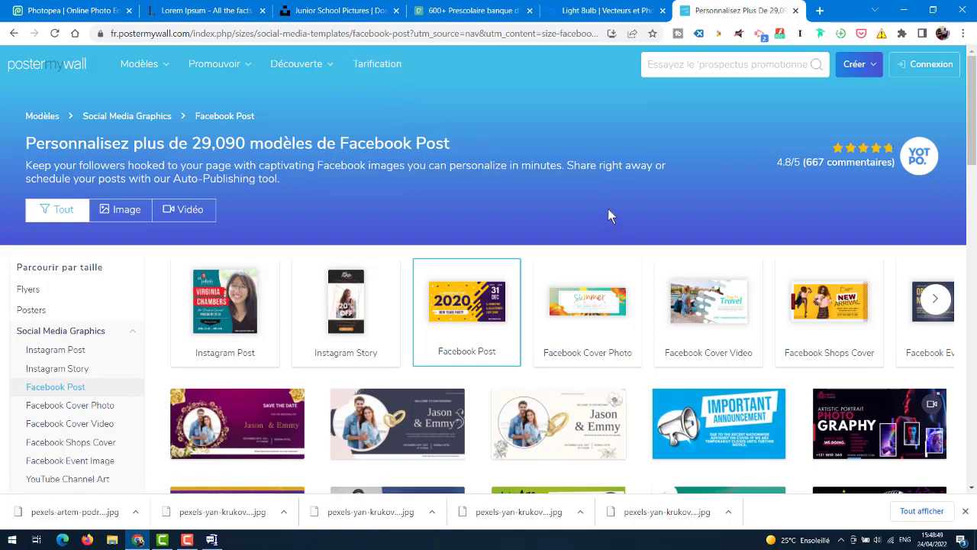
drag(971, 113, 975, 223)
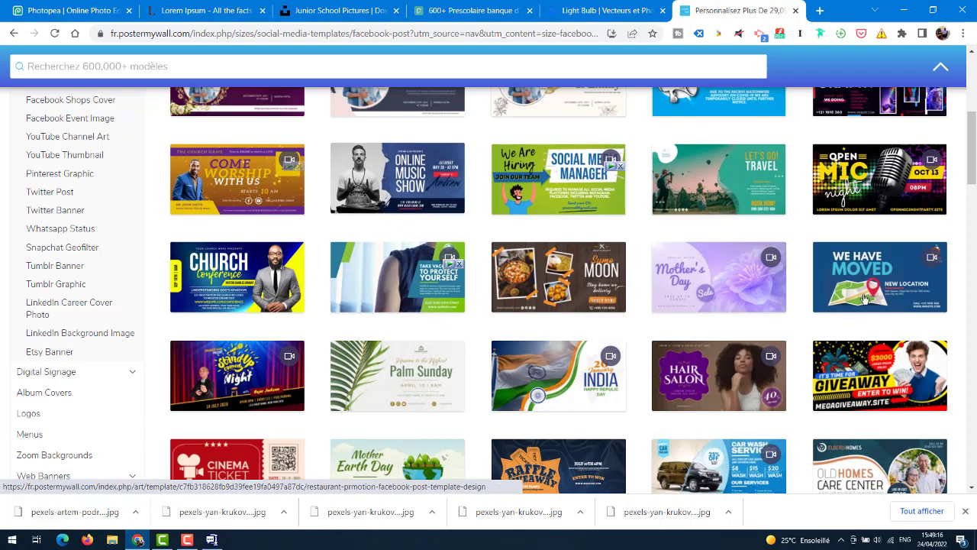
drag(971, 152, 969, 76)
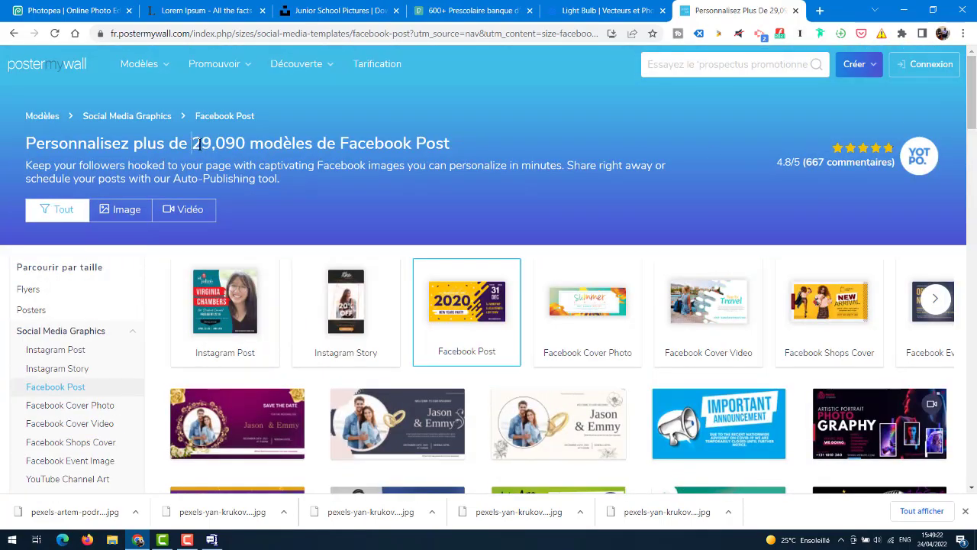
drag(199, 144, 448, 144)
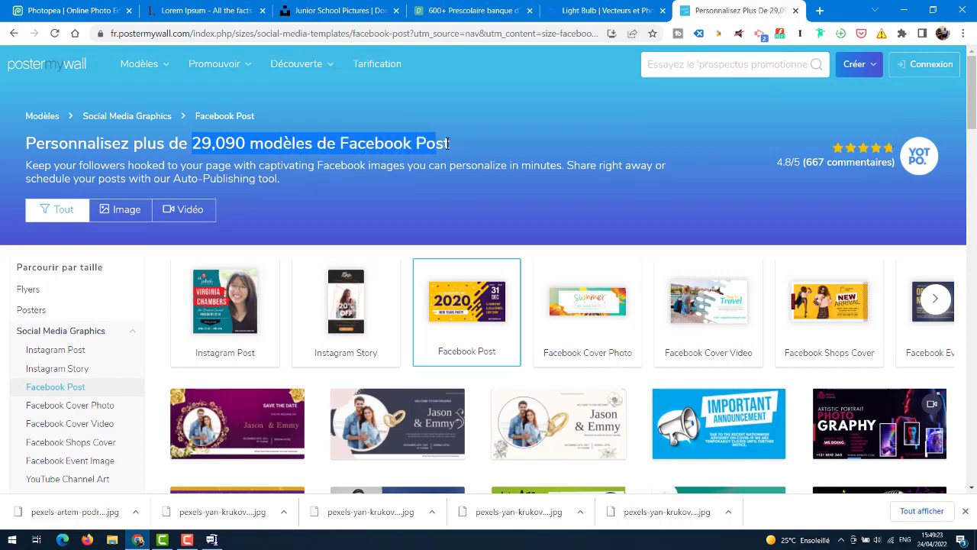
drag(972, 111, 914, 208)
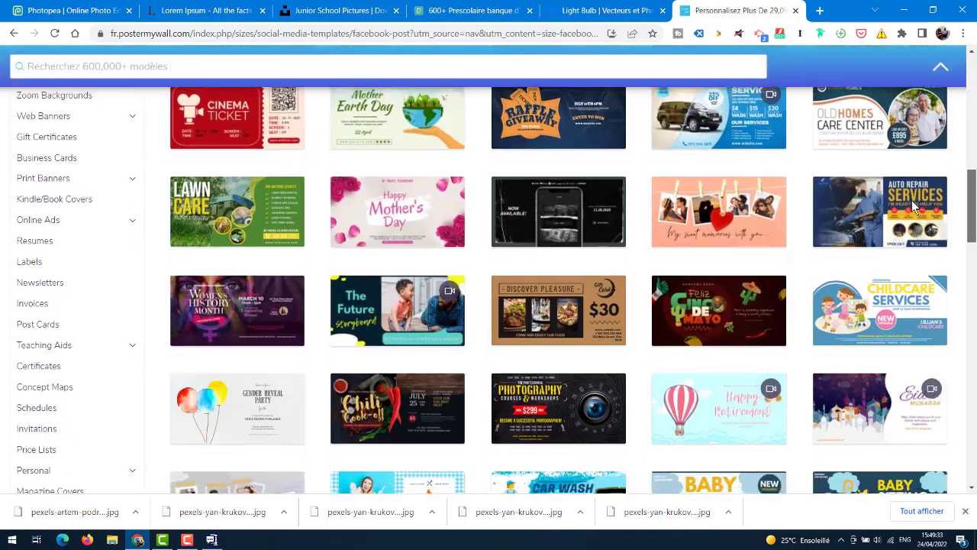
scroll(914, 207, down, 2)
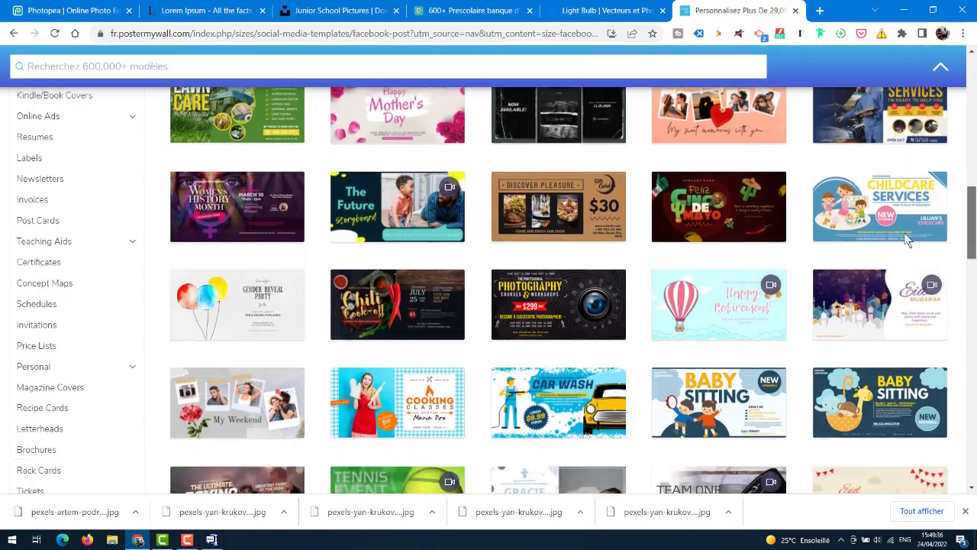
scroll(906, 239, down, 2)
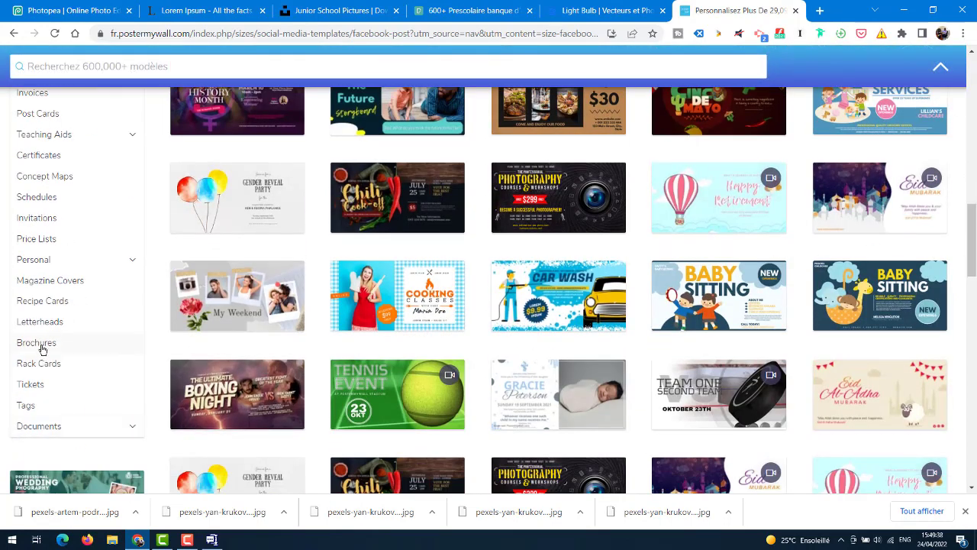
- Open the Letterheads template category and look over its designs
click(46, 327)
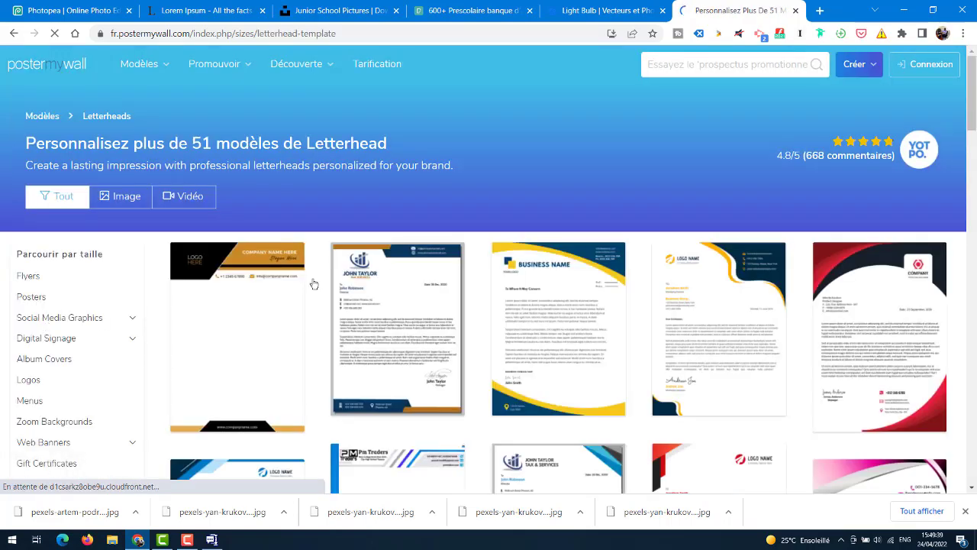
drag(973, 106, 974, 131)
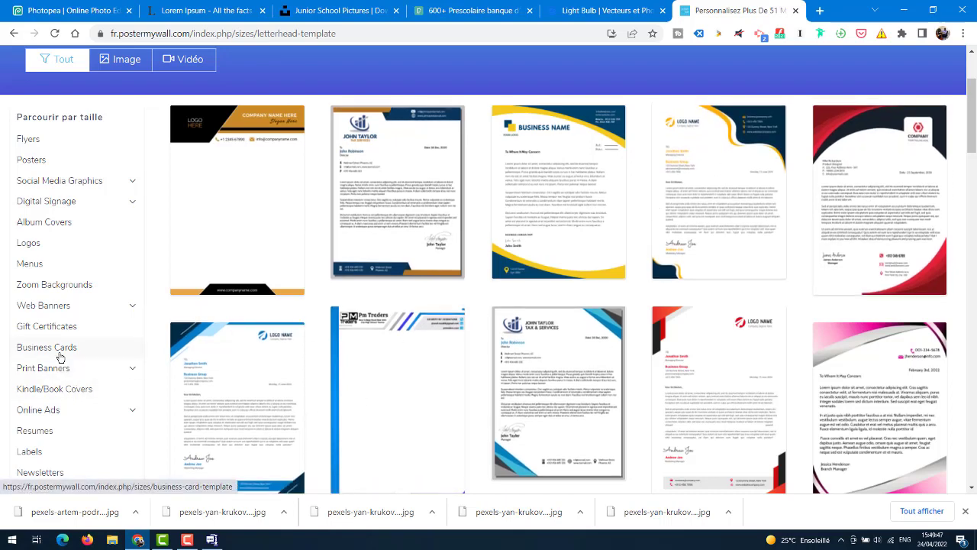
- Open the Business Cards template category and browse through its designs
click(56, 353)
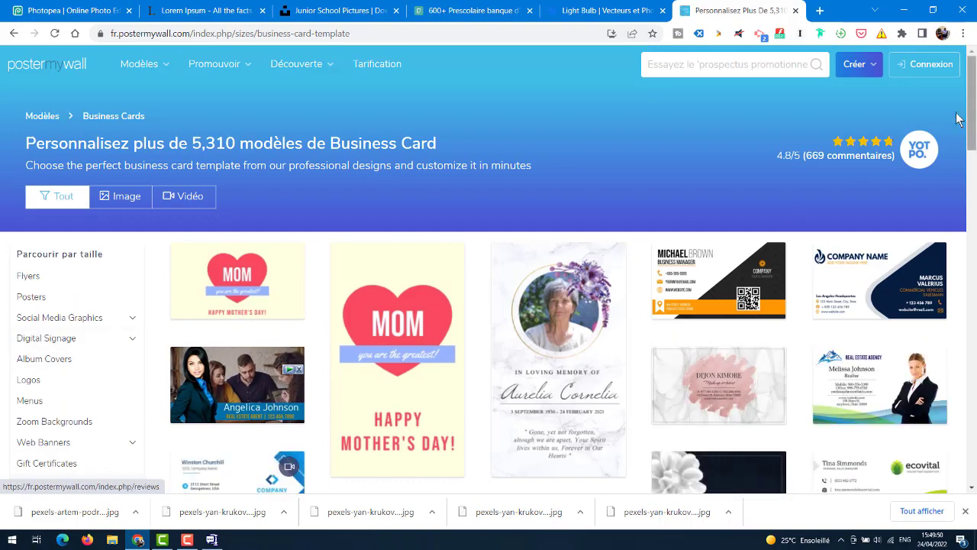
drag(972, 85, 951, 209)
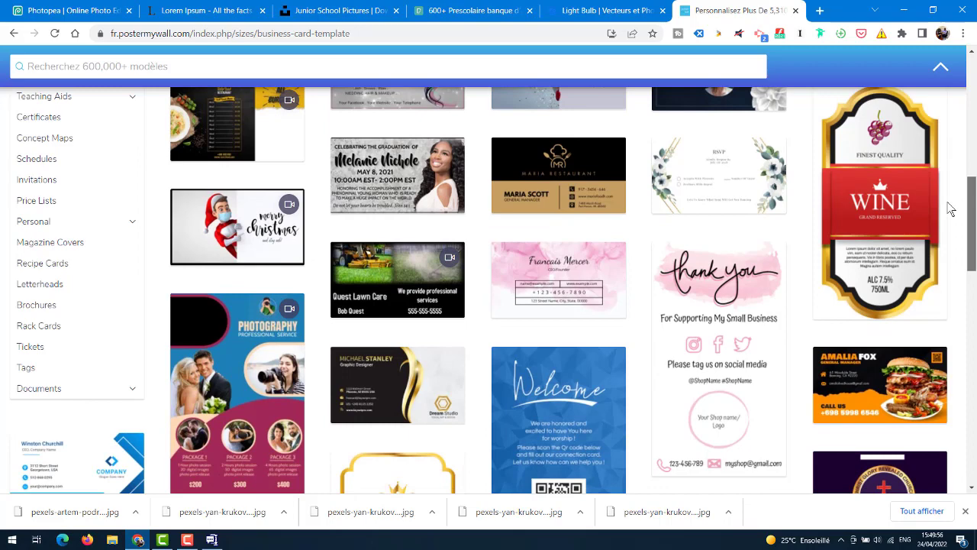
mouse_move(951, 208)
mouse_down()
mouse_move(959, 311)
mouse_move(966, 166)
mouse_move(968, 202)
mouse_up()
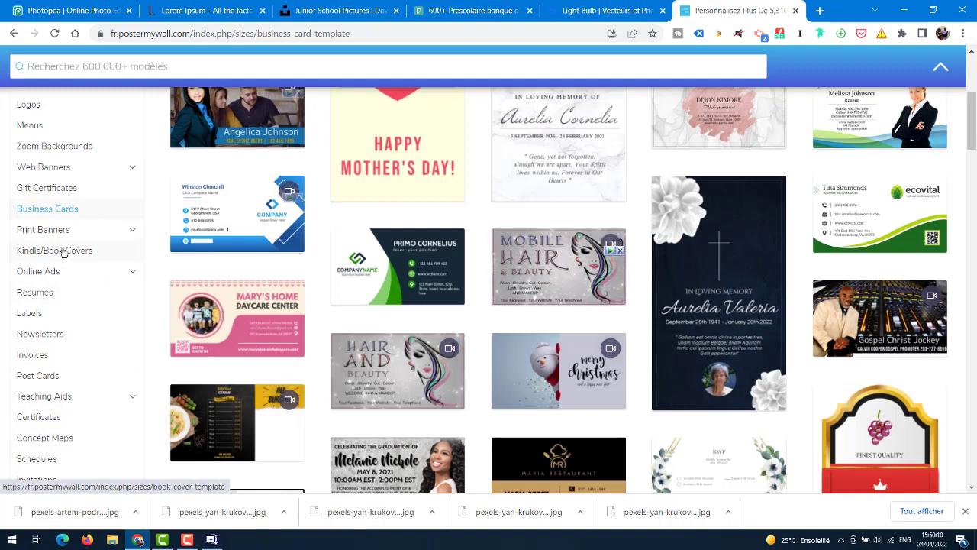
- Open the Web Banners template category and look through its designs
click(68, 168)
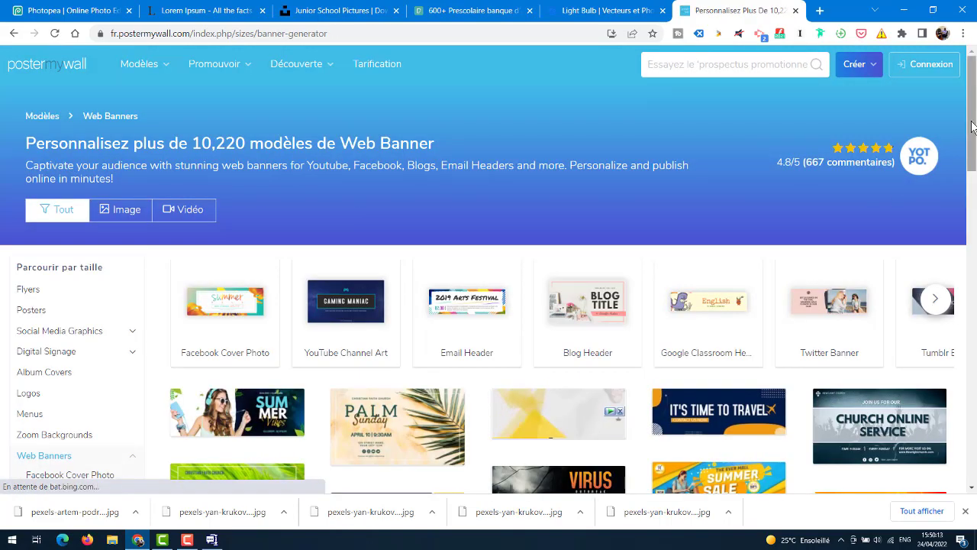
drag(970, 116, 968, 193)
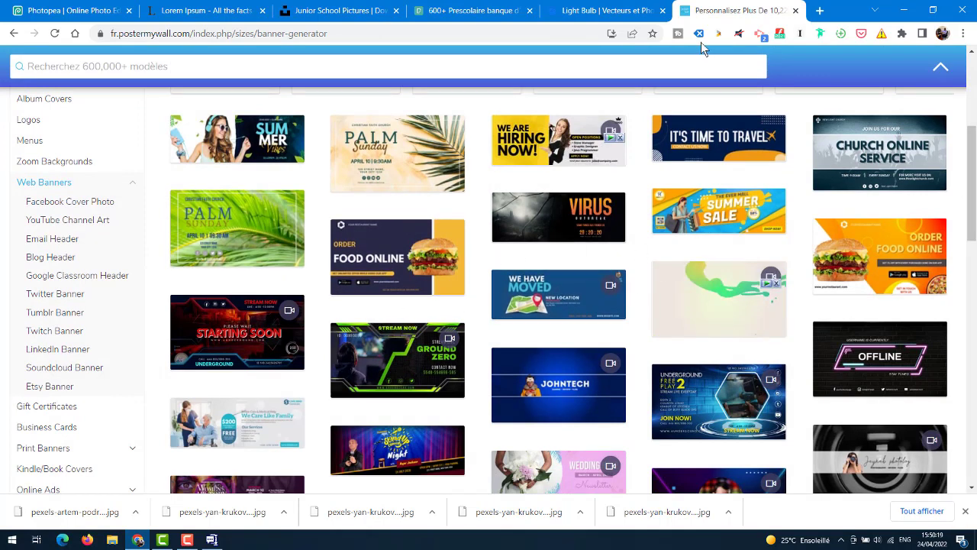
- Return to Photopea and view the reference flyer once more before going back to the recreated flyer
click(55, 14)
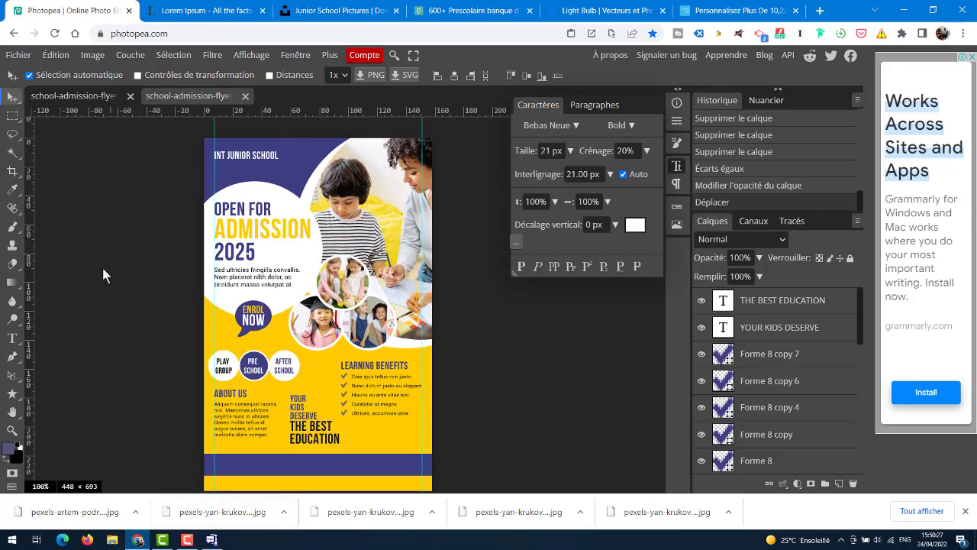
click(72, 94)
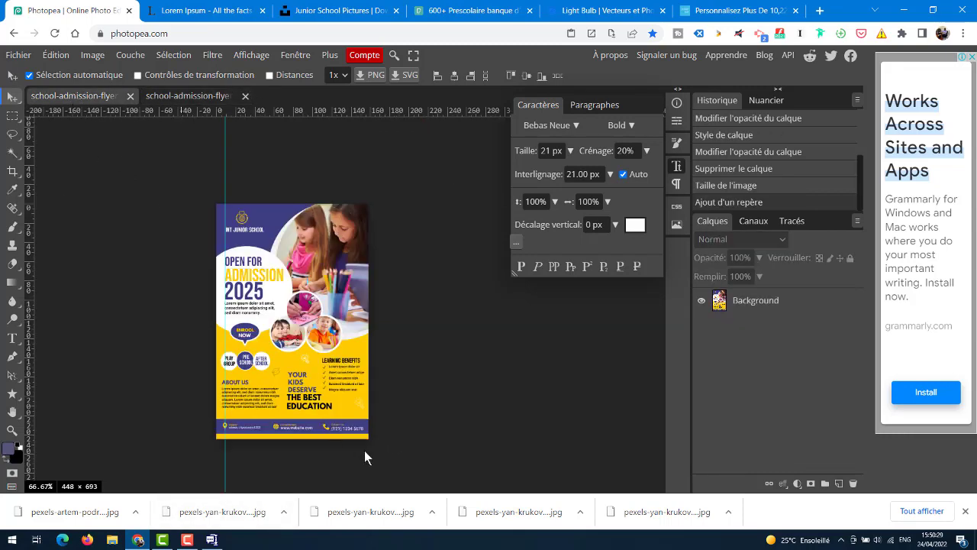
click(202, 94)
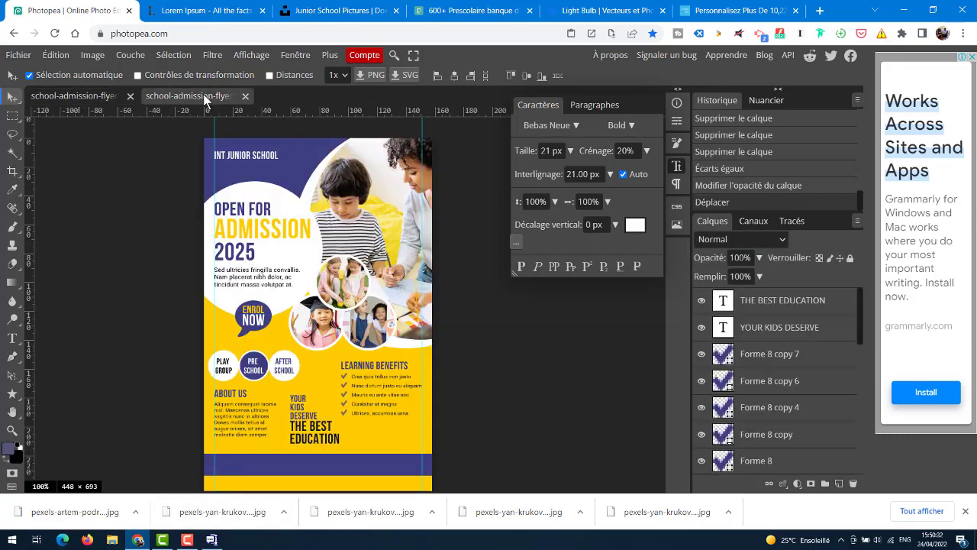